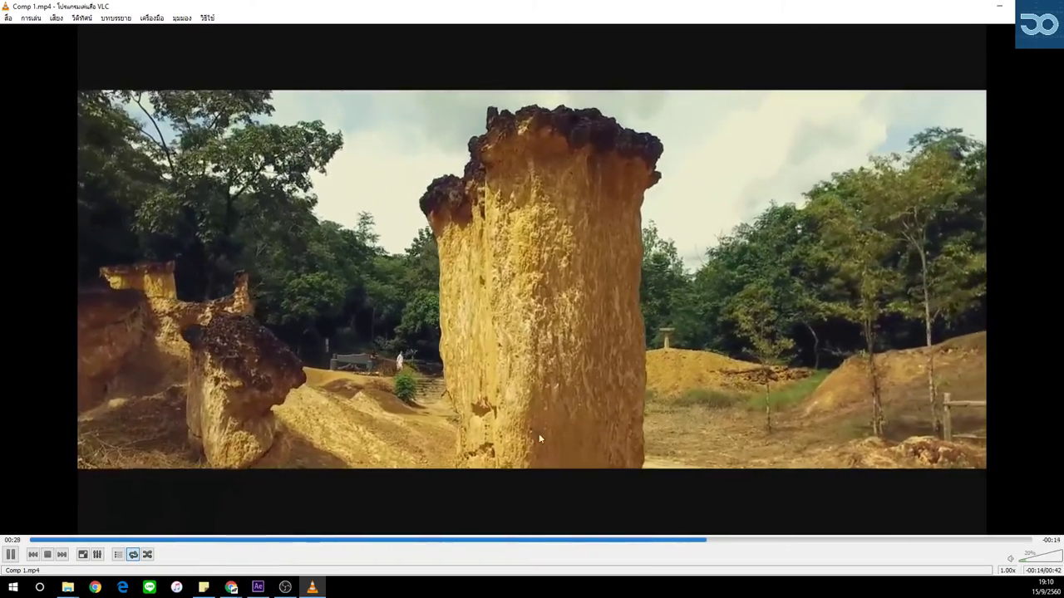
Replay the section of Comp 1.mp4 around 00:24 to 00:26 several times to examine the transition between shots.
{"action": "left_click", "coordinate": [648, 540]}
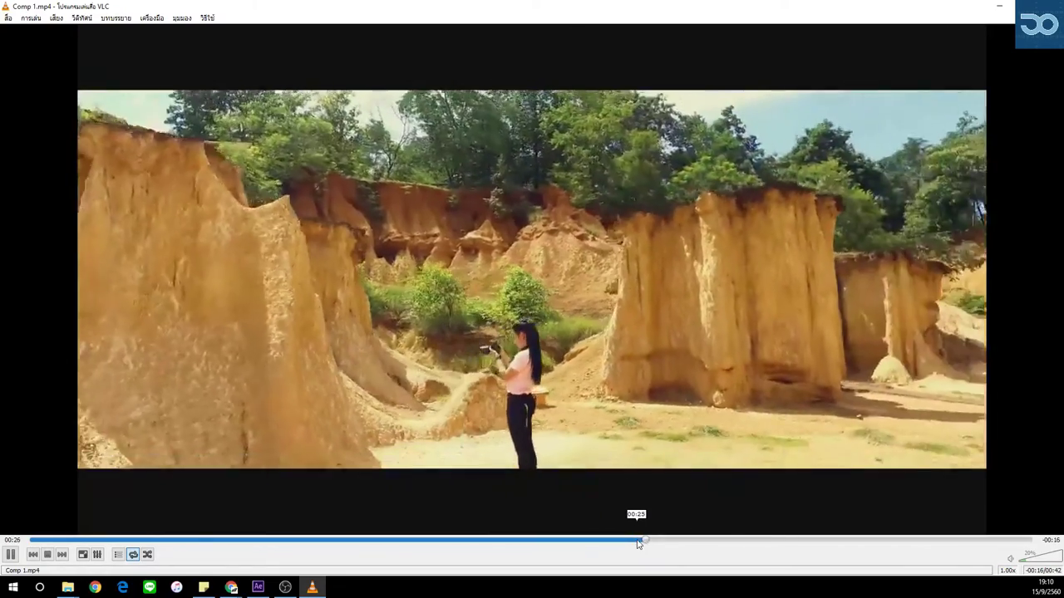
{"action": "left_click", "coordinate": [637, 541]}
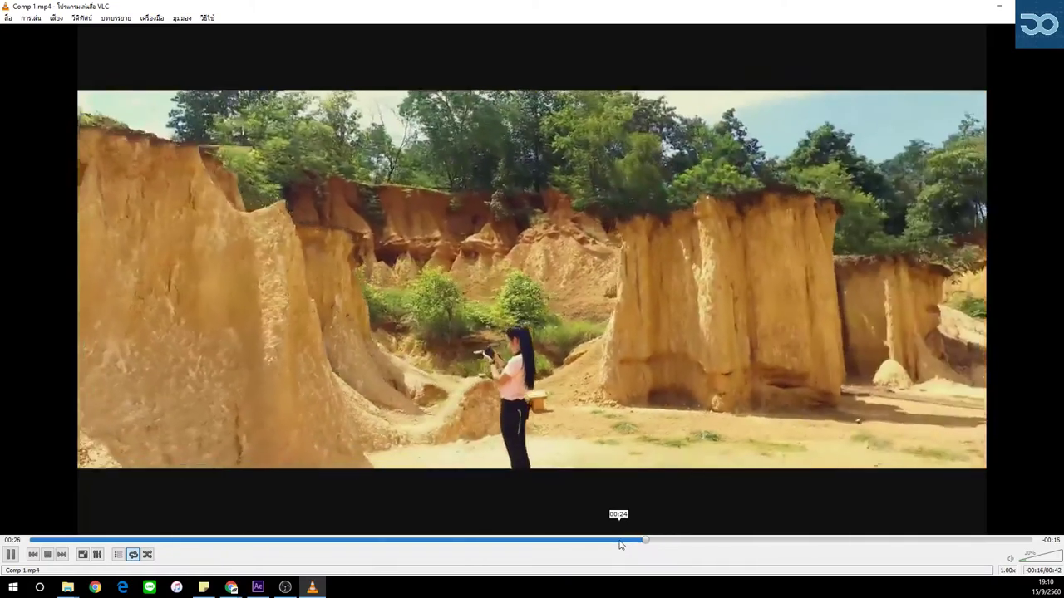
{"action": "left_click", "coordinate": [621, 541]}
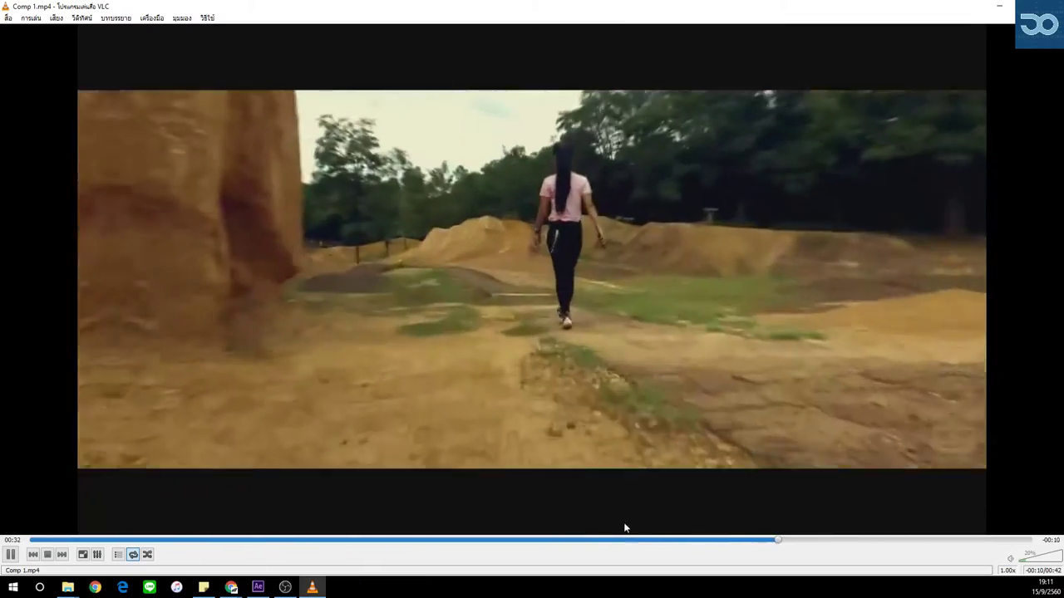
{"action": "left_click", "coordinate": [609, 542]}
{"action": "left_click", "coordinate": [570, 541]}
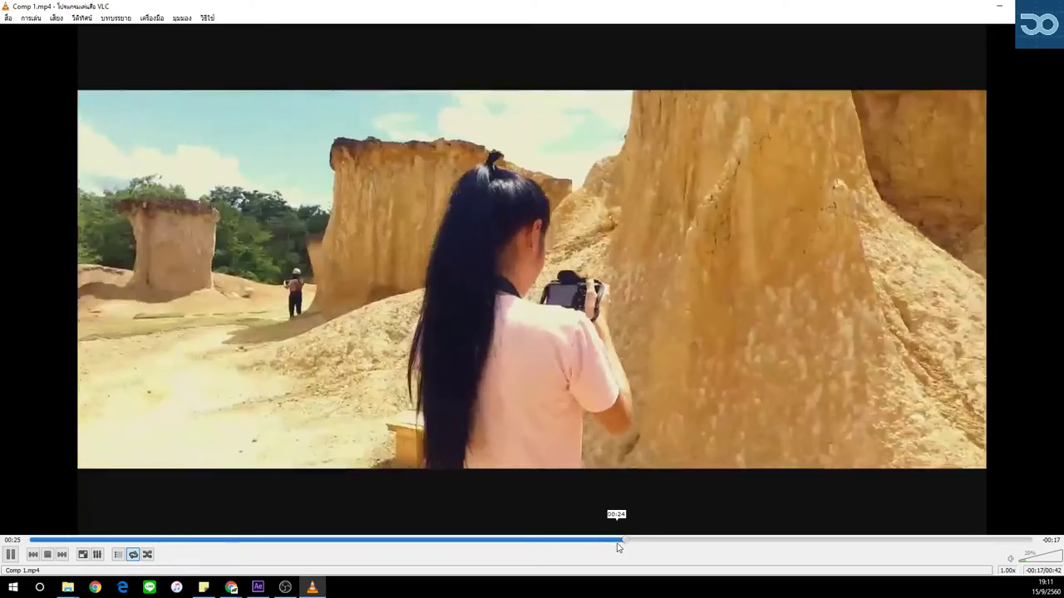
{"action": "left_click", "coordinate": [633, 543]}
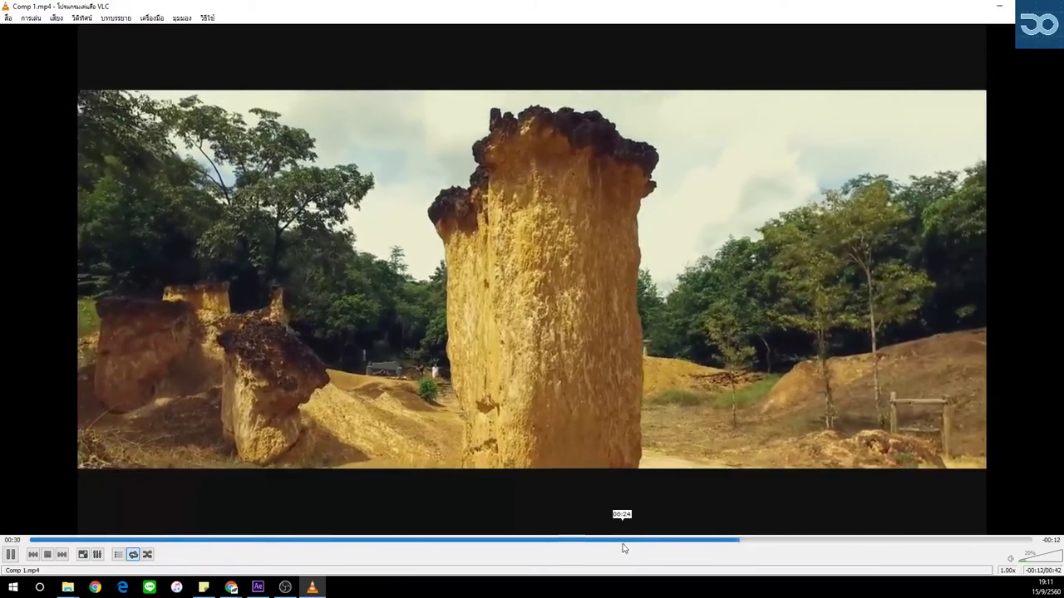
{"action": "left_click", "coordinate": [629, 541]}
{"action": "left_click", "coordinate": [635, 541]}
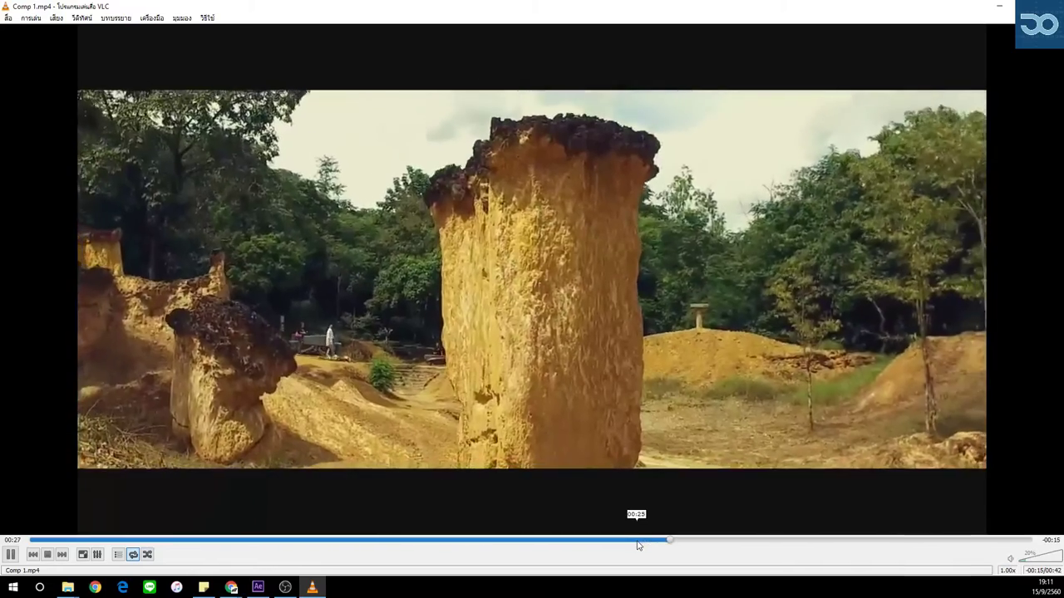
{"action": "left_click", "coordinate": [637, 541]}
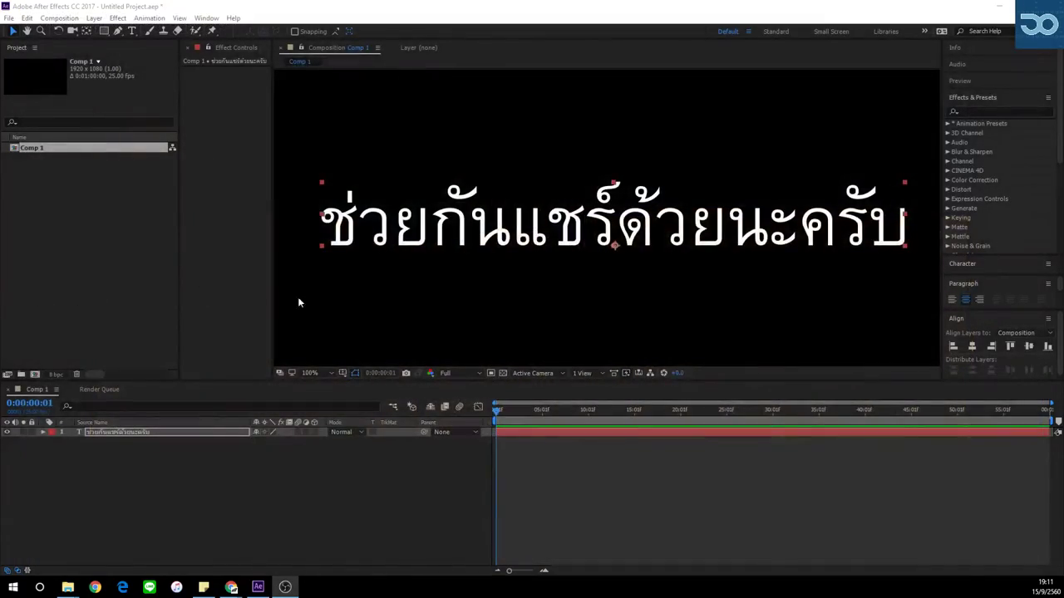
Switch to After Effects, delete the Thai text layer from Comp 1, and enlarge the composition viewer to show the whole frame.
{"action": "left_click", "coordinate": [419, 226]}
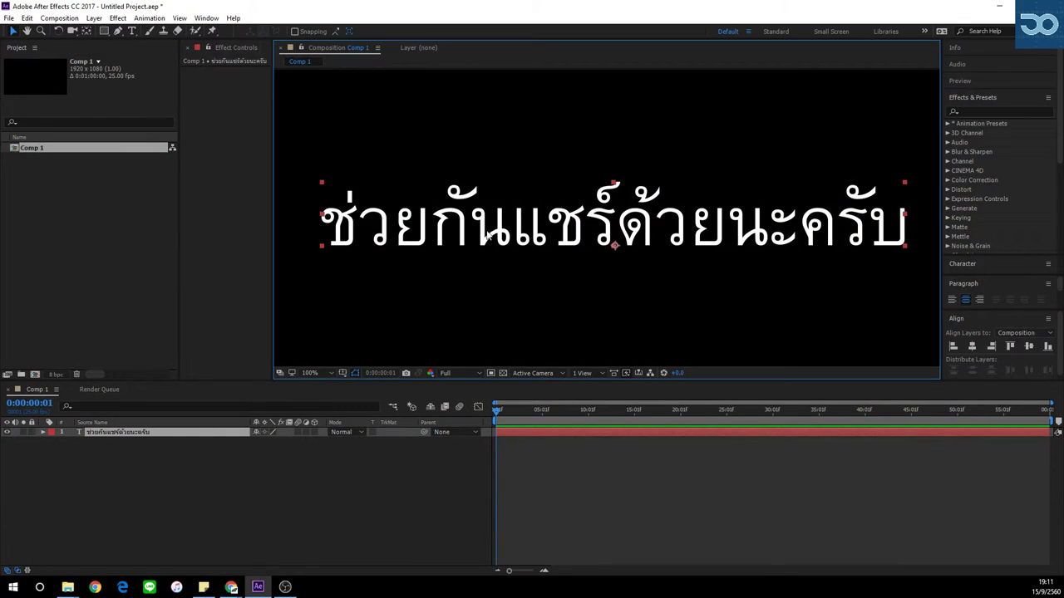
{"action": "key", "text": "Delete"}
{"action": "scroll", "coordinate": [526, 232], "scroll_direction": "down", "scroll_amount": 2}
{"action": "scroll", "coordinate": [524, 226], "scroll_direction": "up", "scroll_amount": 2}
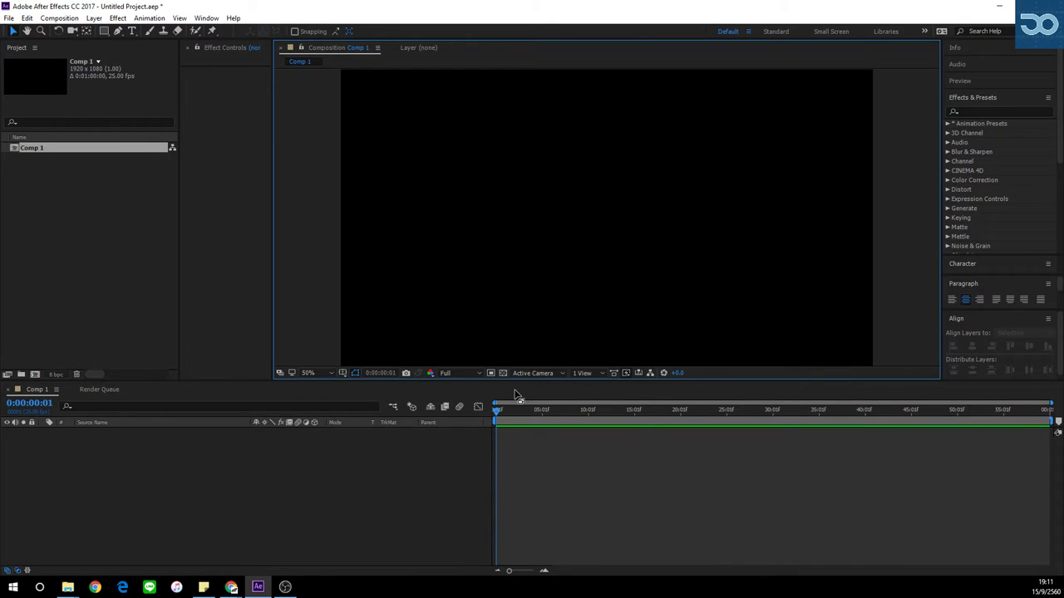
{"action": "left_click_drag", "start_coordinate": [522, 388], "coordinate": [515, 415]}
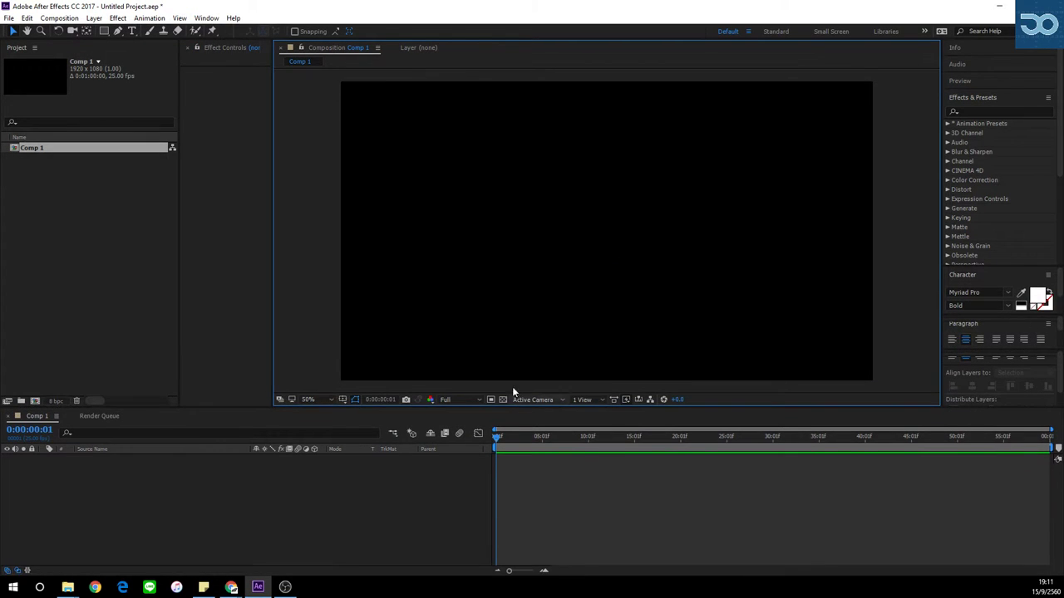
Delete the Comp 1 composition from the project.
{"action": "left_click", "coordinate": [57, 185]}
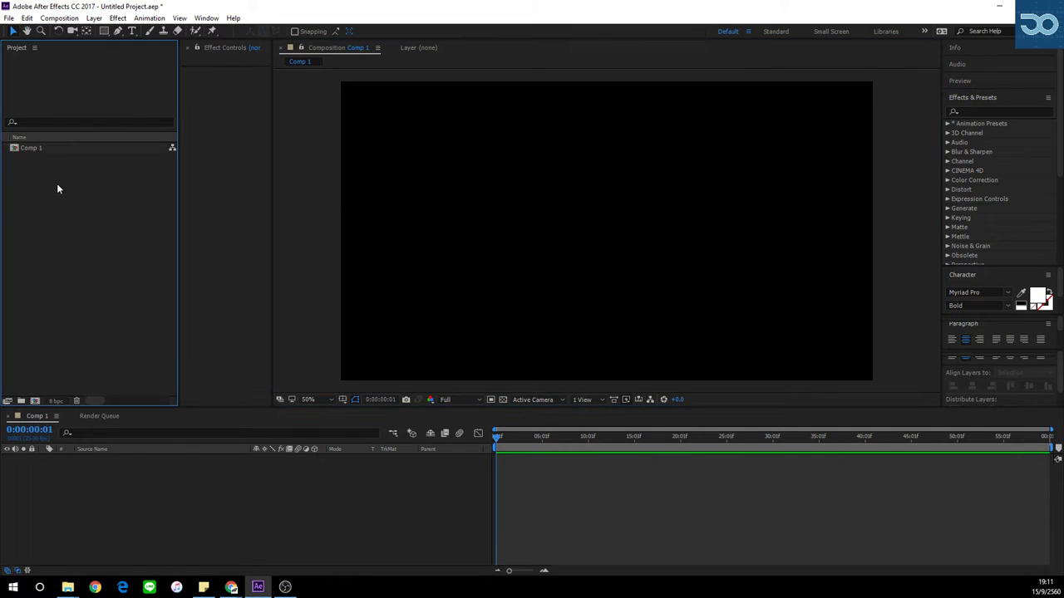
{"action": "left_click", "coordinate": [56, 151]}
{"action": "key", "text": "Delete"}
Create a new composition named Comp 1 with the HDTV 1080 25 preset and a 30-second duration.
{"action": "left_click", "coordinate": [55, 18]}
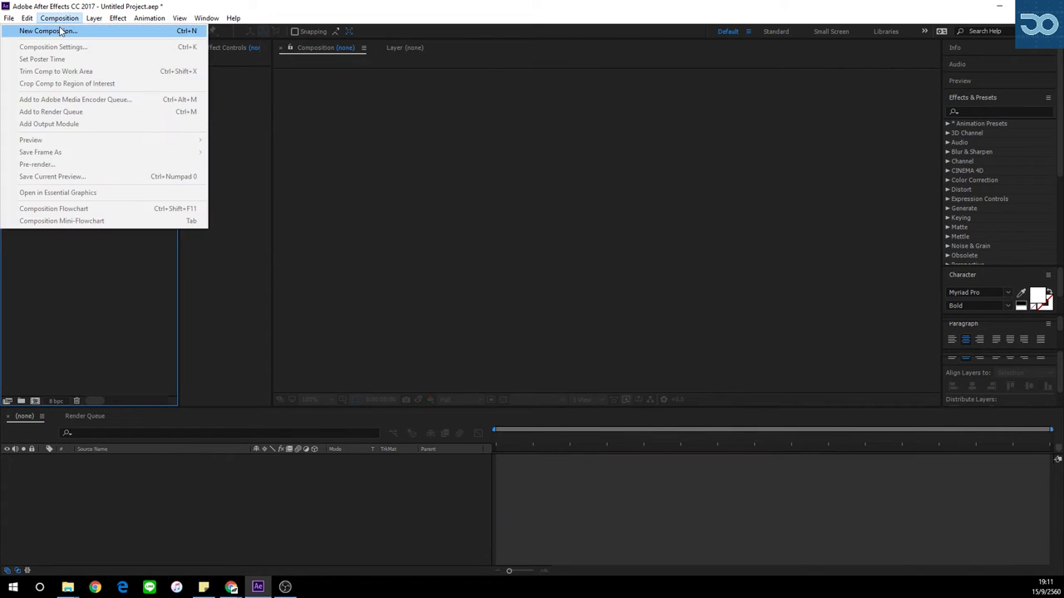
{"action": "left_click", "coordinate": [135, 29]}
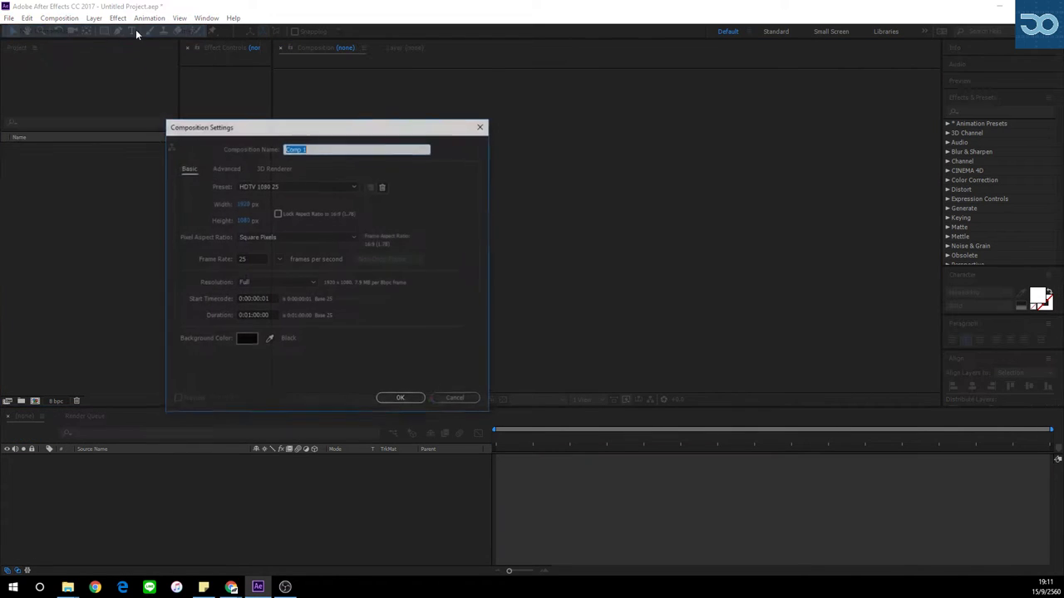
{"action": "left_click", "coordinate": [262, 317]}
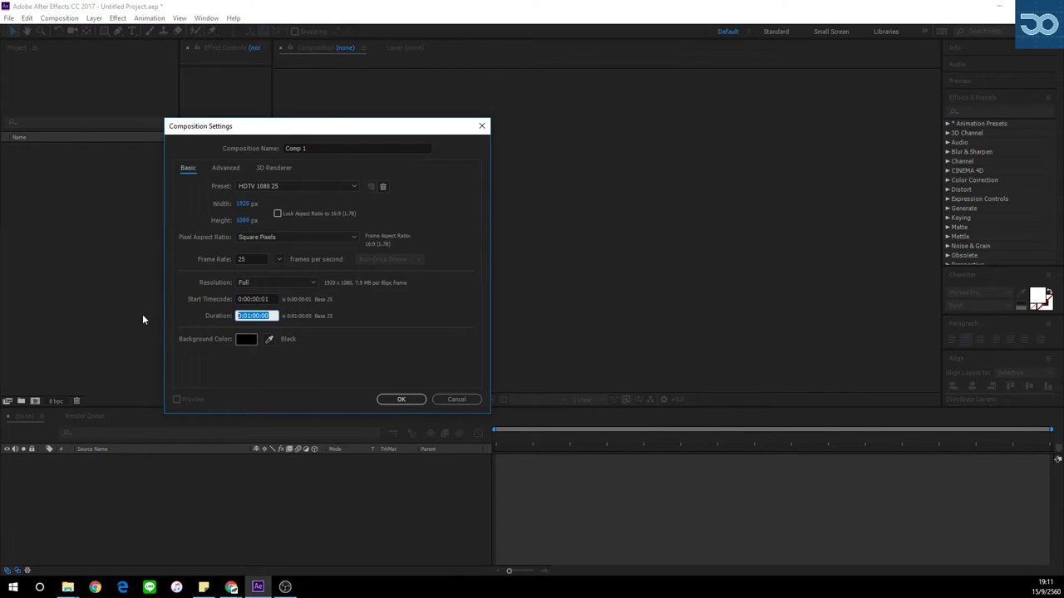
{"action": "type", "text": "30.0"}
{"action": "left_click", "coordinate": [398, 399]}
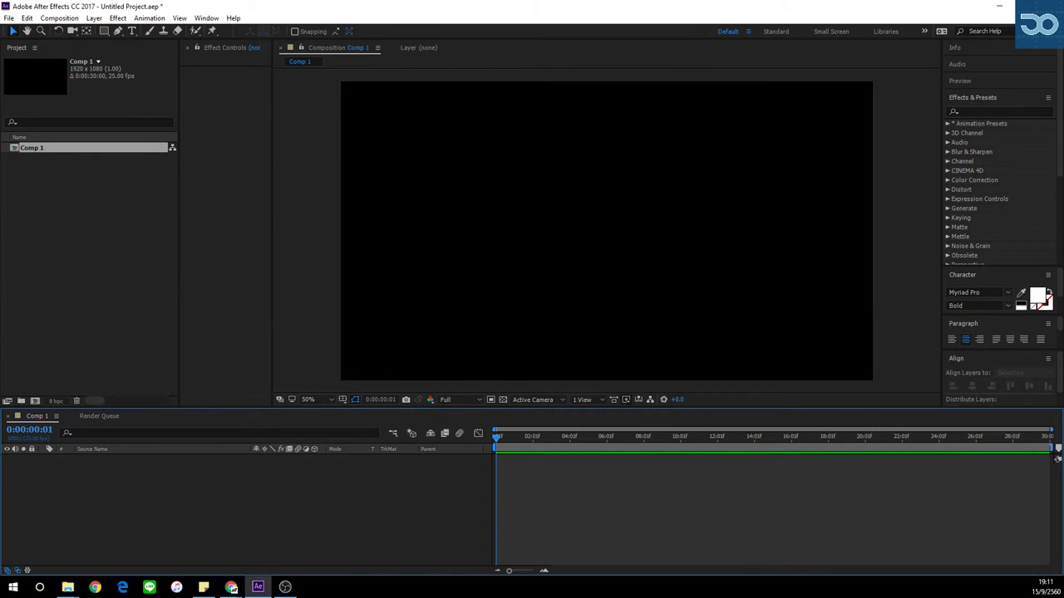
Import DJI_0007.MOV from the file browser into the project and place it as a layer in the Comp 1 timeline.
{"action": "key", "text": "alt+Tab"}
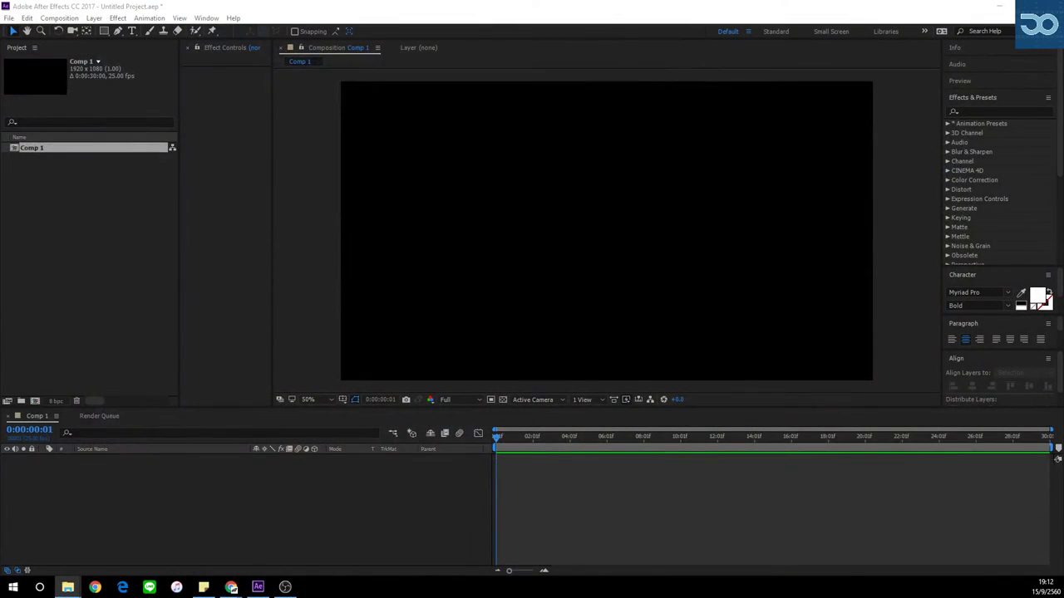
{"action": "left_click_drag", "start_coordinate": [1, 301], "coordinate": [82, 304]}
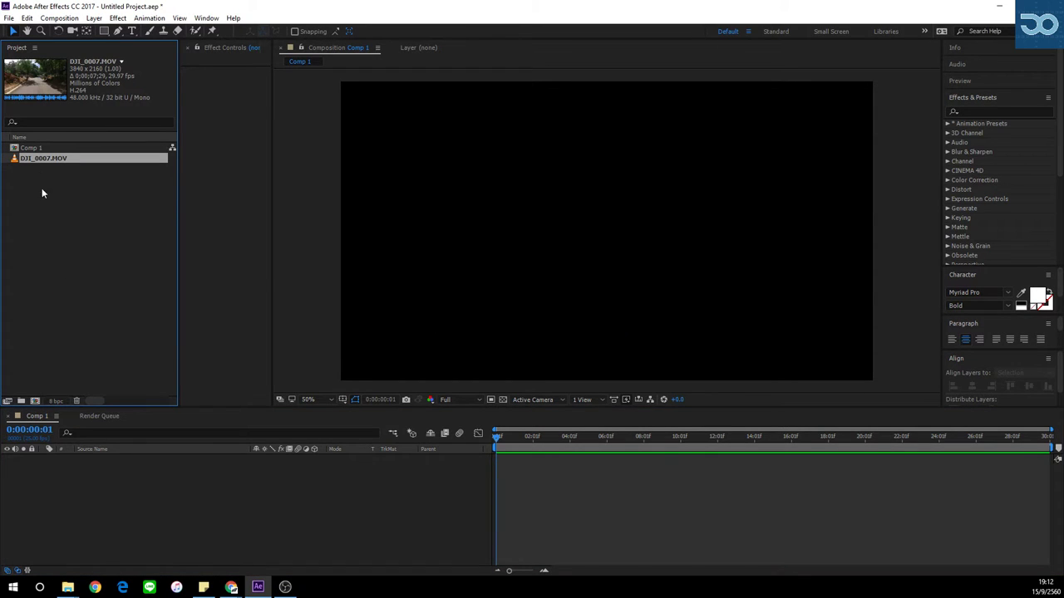
{"action": "left_click_drag", "start_coordinate": [39, 158], "coordinate": [102, 508]}
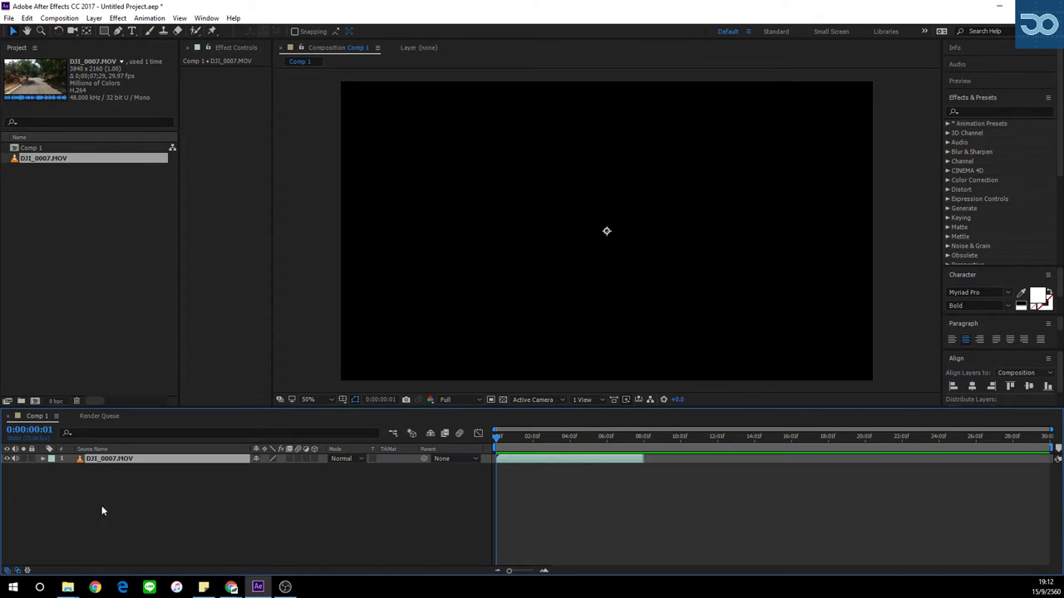
{"action": "scroll", "coordinate": [569, 304], "scroll_direction": "down", "scroll_amount": 2}
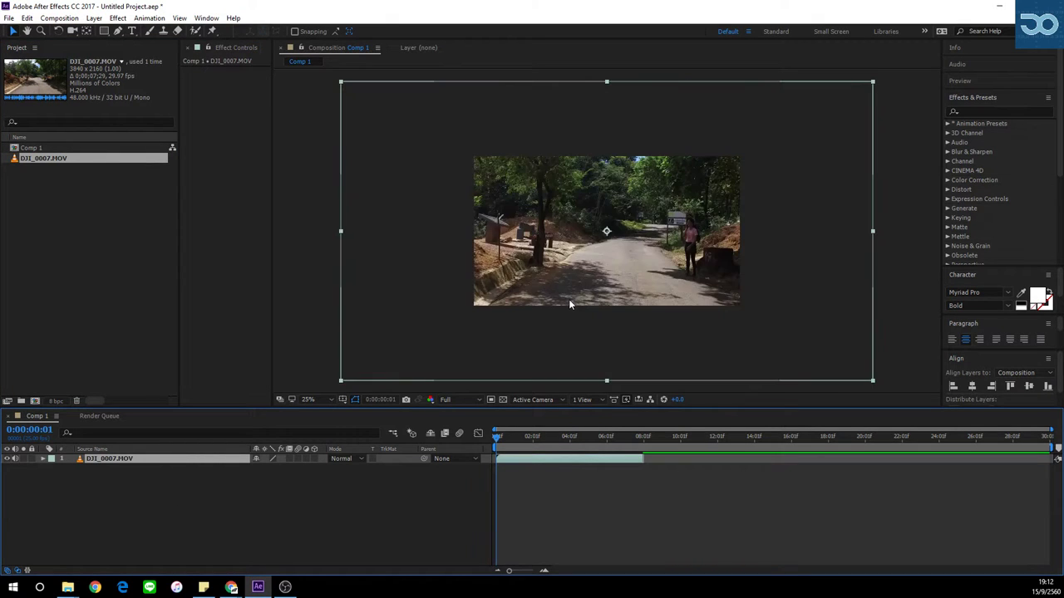
{"action": "scroll", "coordinate": [568, 304], "scroll_direction": "up", "scroll_amount": 2}
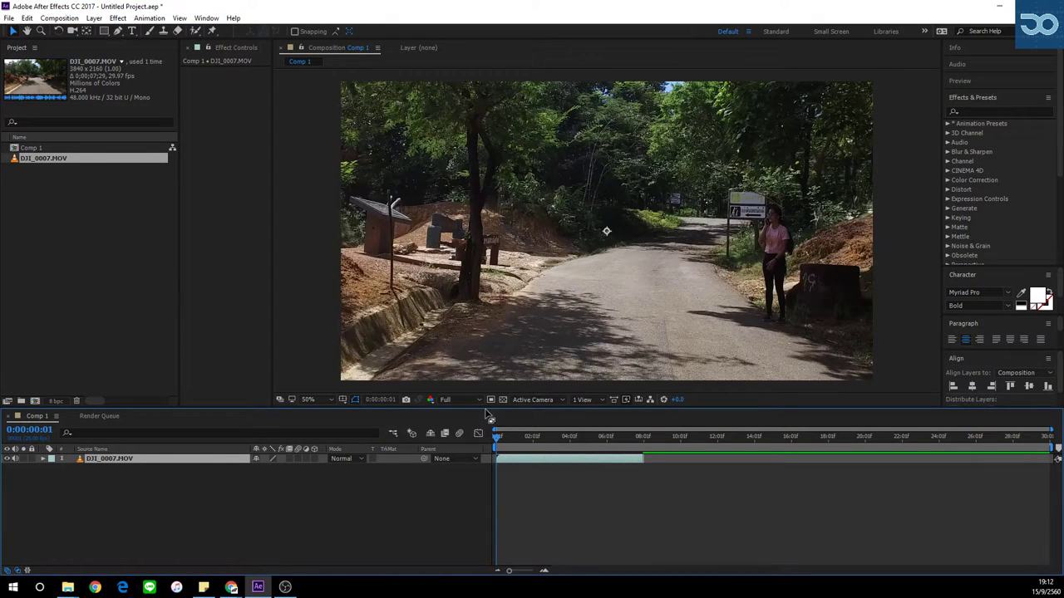
{"action": "mouse_move", "coordinate": [486, 407]}
{"action": "left_mouse_down"}
{"action": "mouse_move", "coordinate": [485, 423]}
{"action": "mouse_move", "coordinate": [489, 413]}
{"action": "left_mouse_up"}
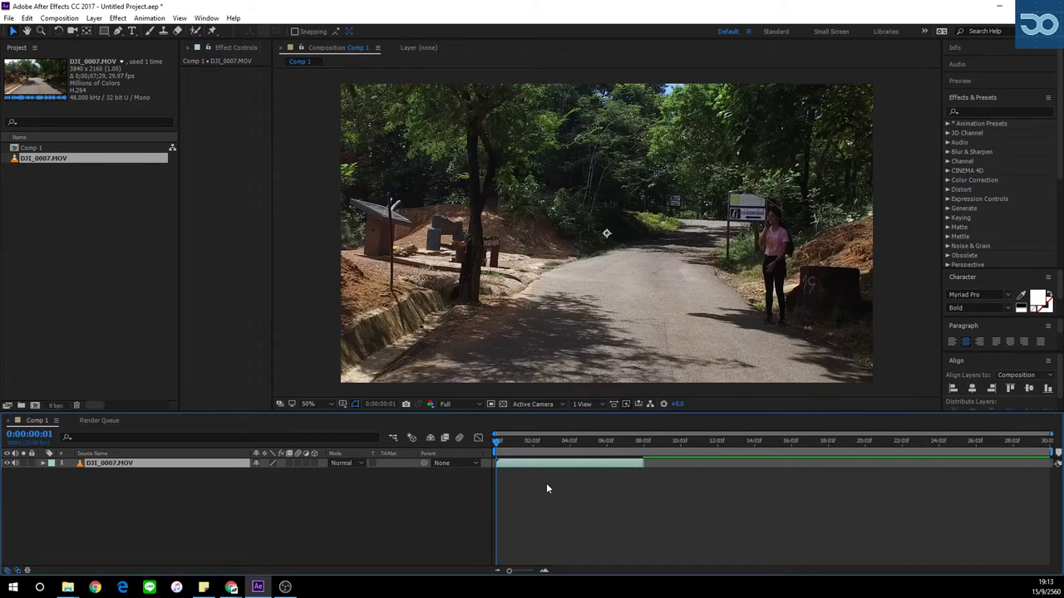
Fit the DJI_0007.MOV layer to the composition frame and move the current time to 0:00:01:18.
{"action": "left_click_drag", "start_coordinate": [496, 440], "coordinate": [475, 448]}
{"action": "key", "text": "comma"}
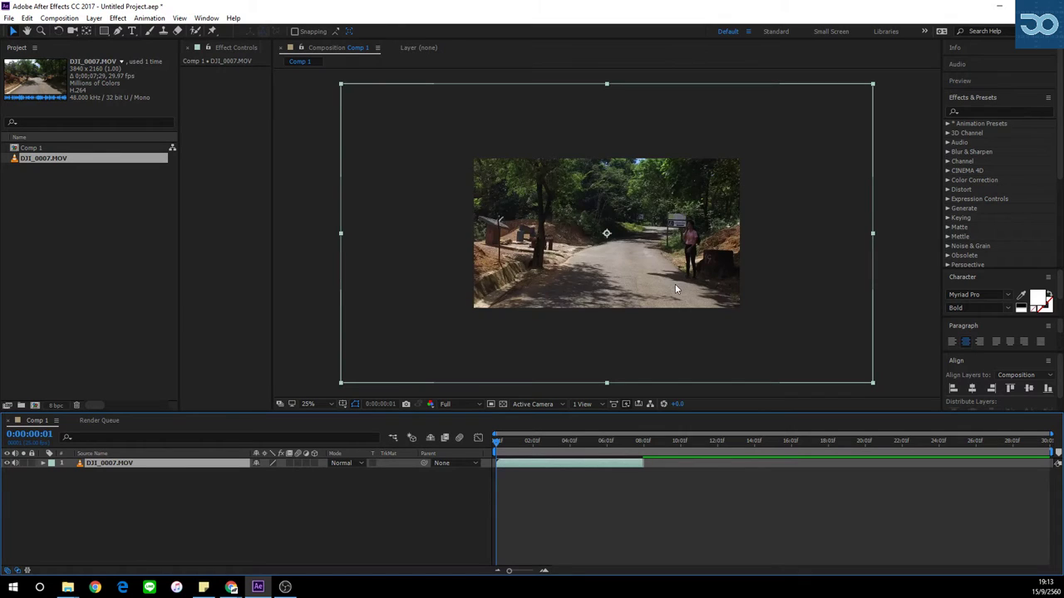
{"action": "key", "text": "ctrl+alt+f"}
{"action": "key", "text": "period"}
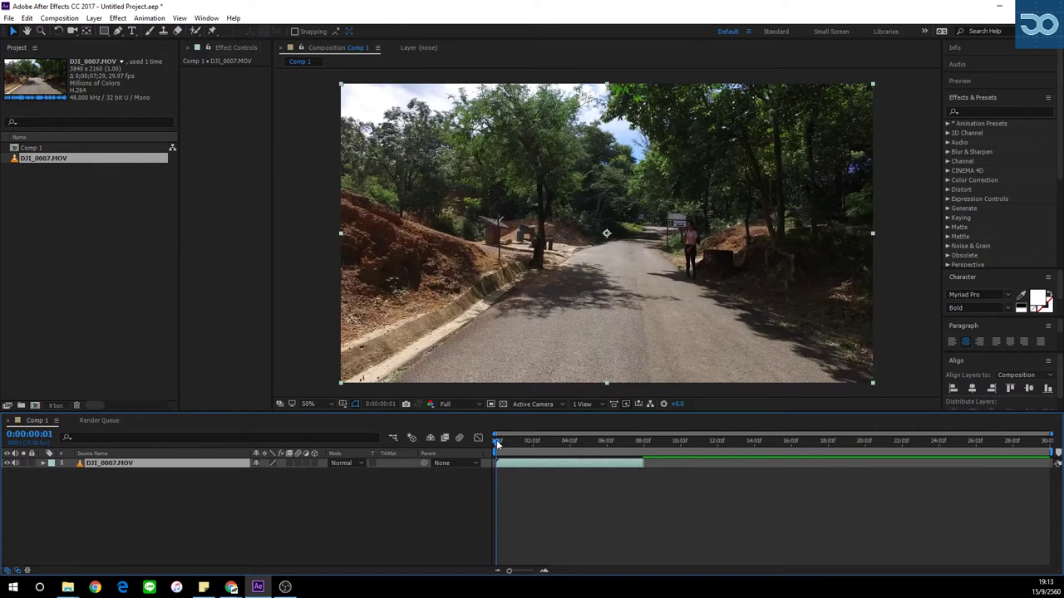
{"action": "left_click_drag", "start_coordinate": [497, 444], "coordinate": [527, 443]}
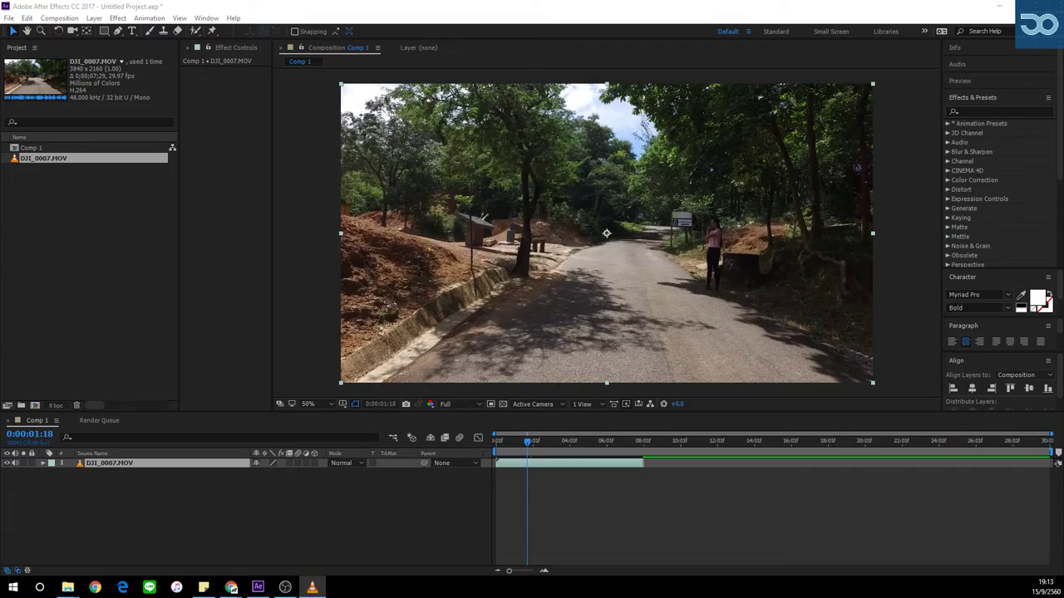
Switch to VLC showing DJI_0013.MOV, maximize it, replay the clip's opening, and pause at its start.
{"action": "left_click_drag", "start_coordinate": [1, 65], "coordinate": [523, 84]}
{"action": "double_click", "coordinate": [523, 84]}
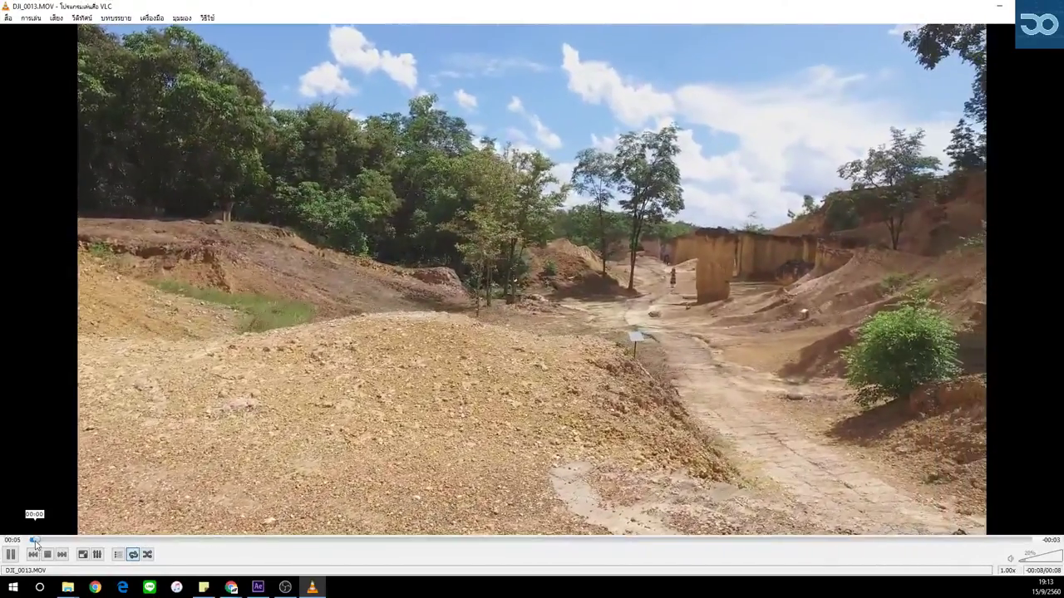
{"action": "left_click", "coordinate": [35, 541]}
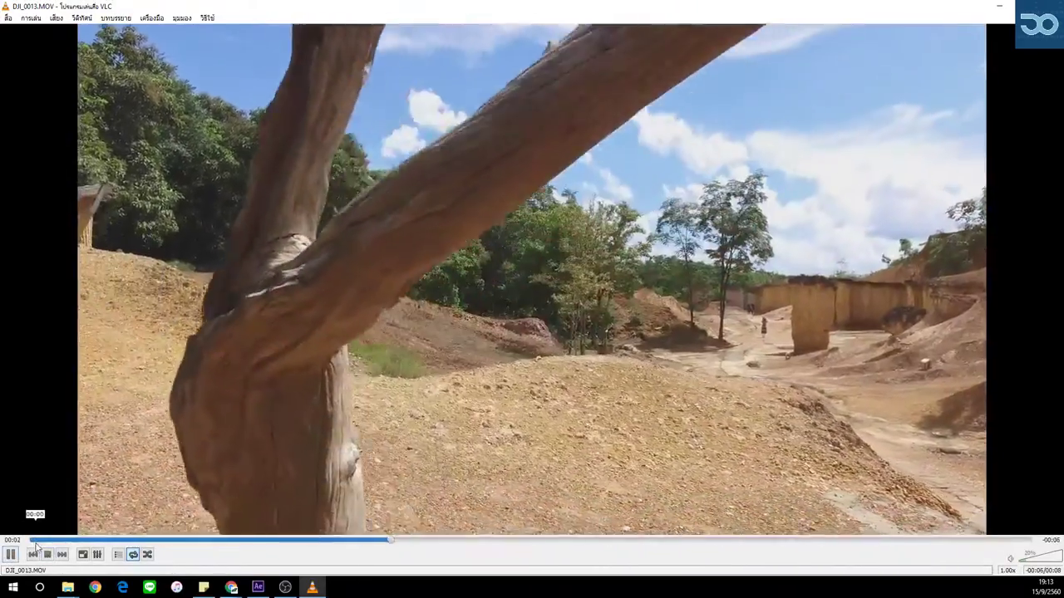
{"action": "left_click", "coordinate": [34, 540]}
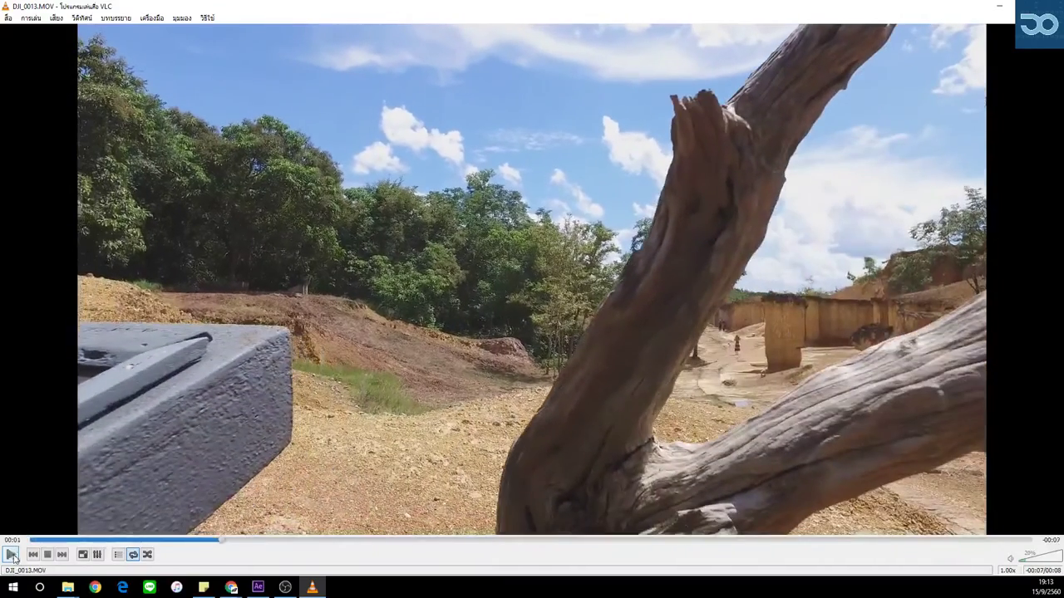
{"action": "left_click", "coordinate": [12, 555]}
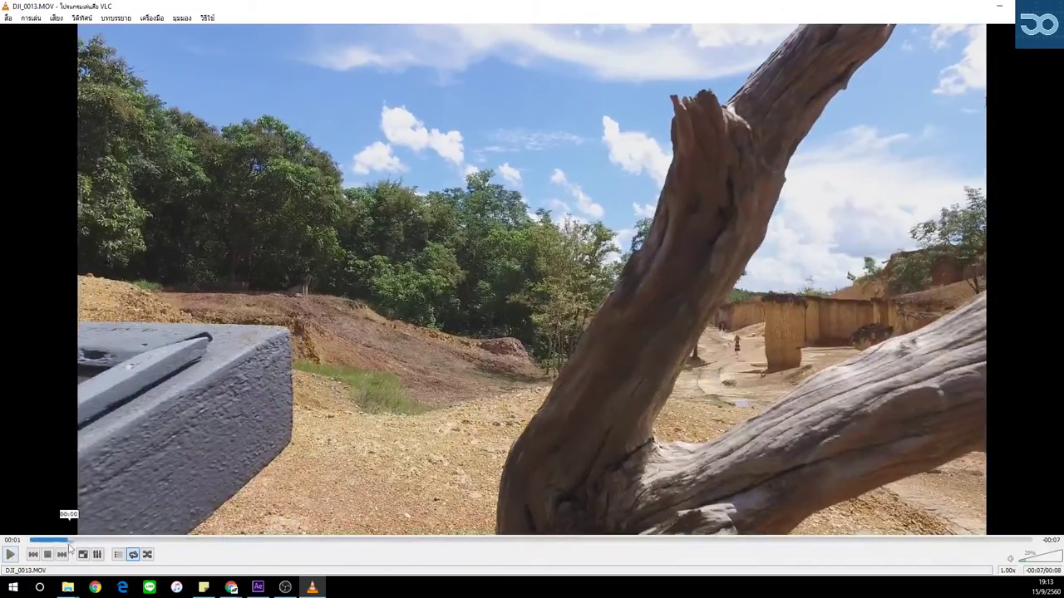
{"action": "left_click", "coordinate": [35, 541]}
{"action": "left_click_drag", "start_coordinate": [35, 542], "coordinate": [12, 548]}
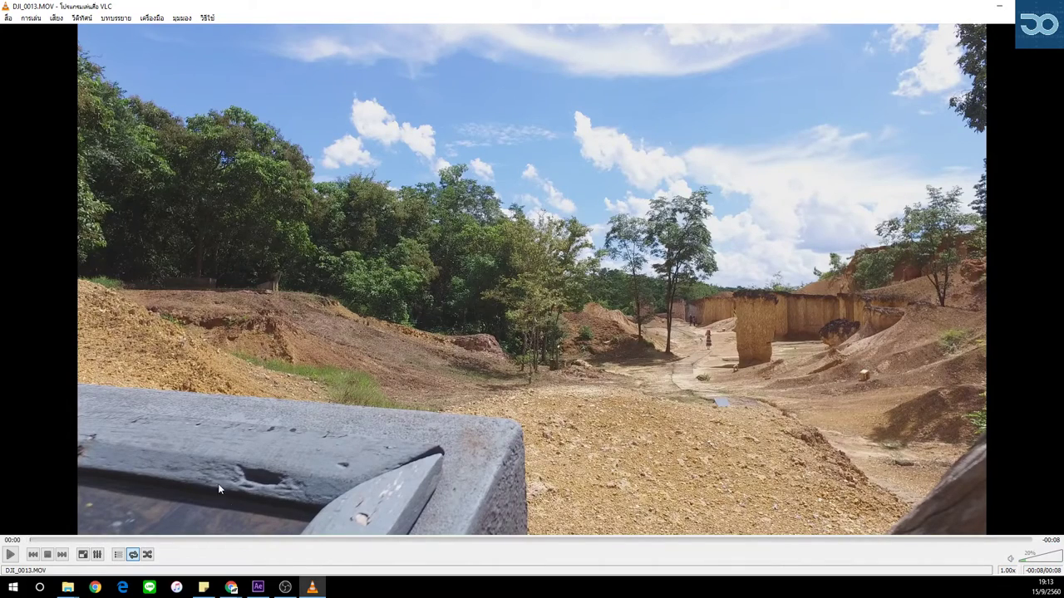
Play and pause DJI_0013.MOV in stages to examine how the tree trunk passes across the frame.
{"action": "left_click", "coordinate": [10, 554]}
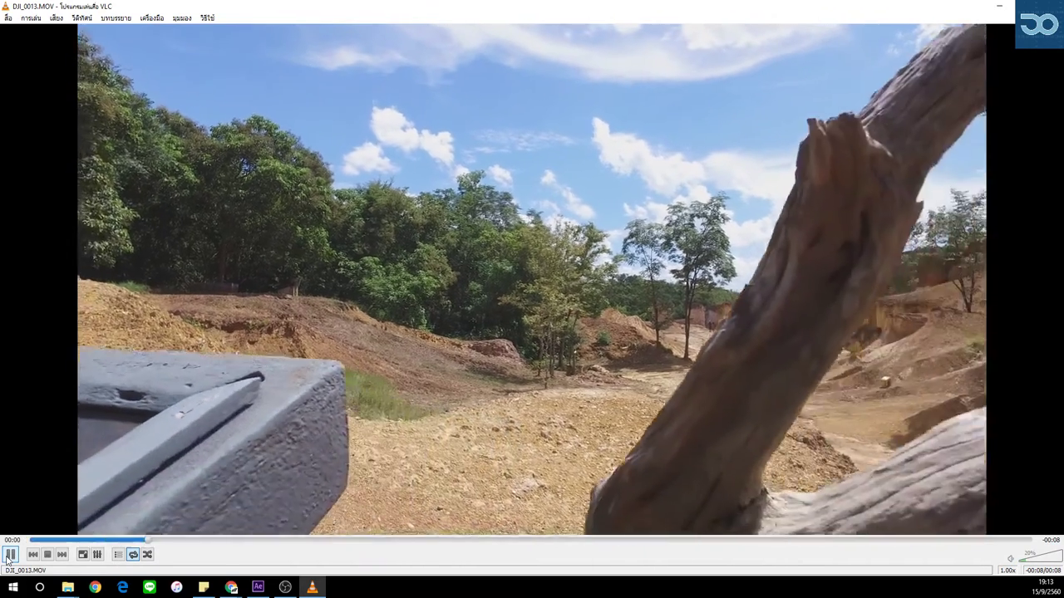
{"action": "left_click", "coordinate": [10, 555]}
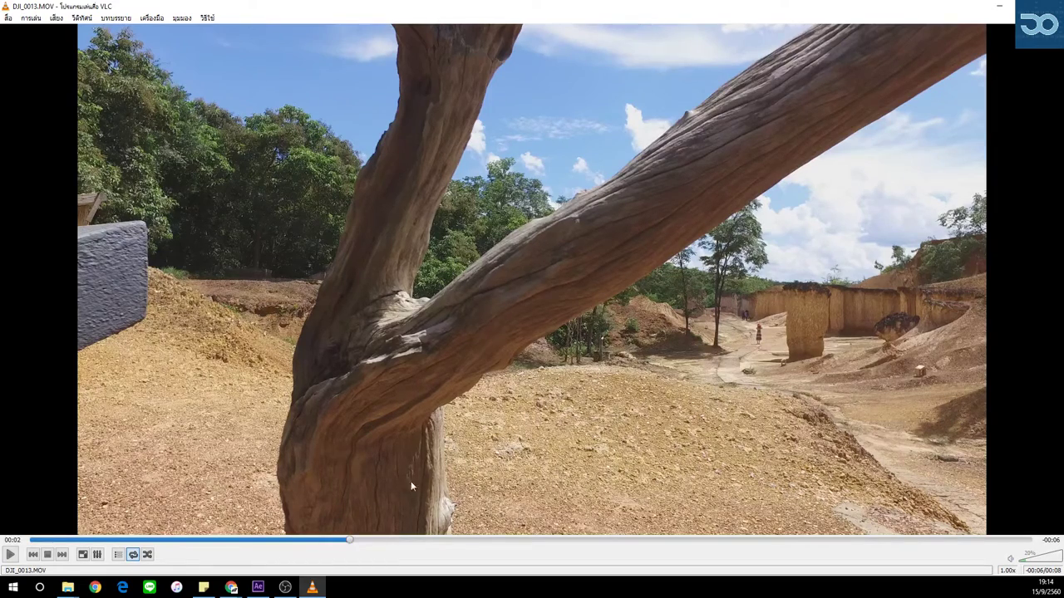
{"action": "left_click", "coordinate": [11, 557]}
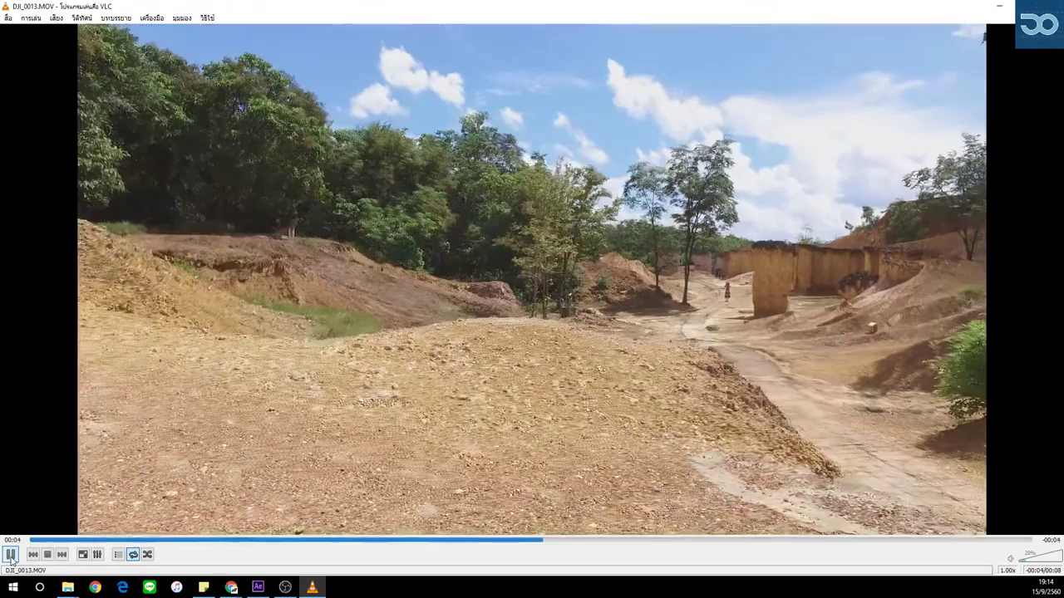
{"action": "left_click", "coordinate": [11, 555]}
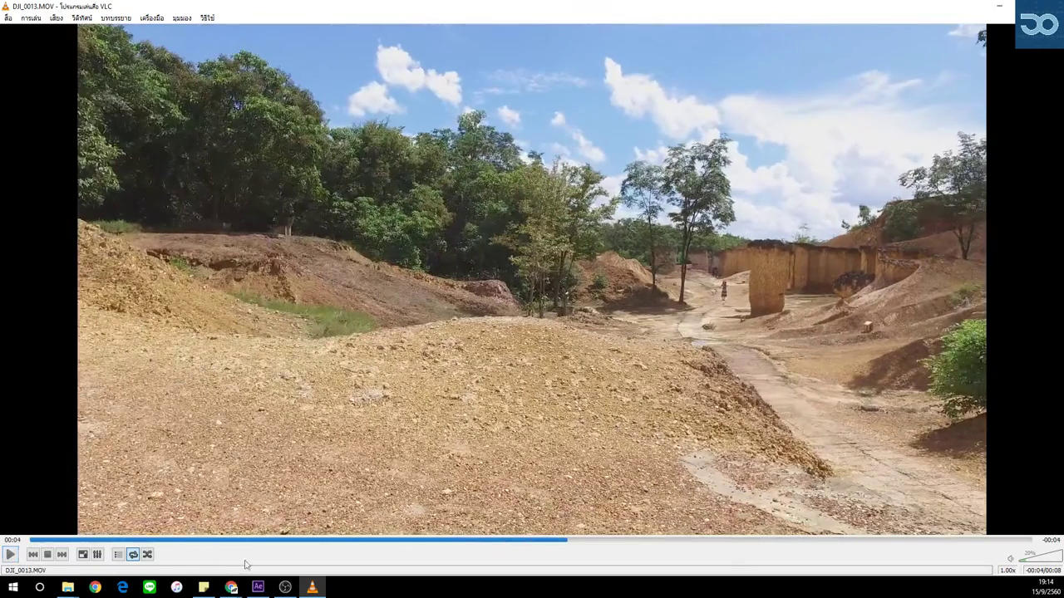
{"action": "left_click_drag", "start_coordinate": [438, 543], "coordinate": [265, 542]}
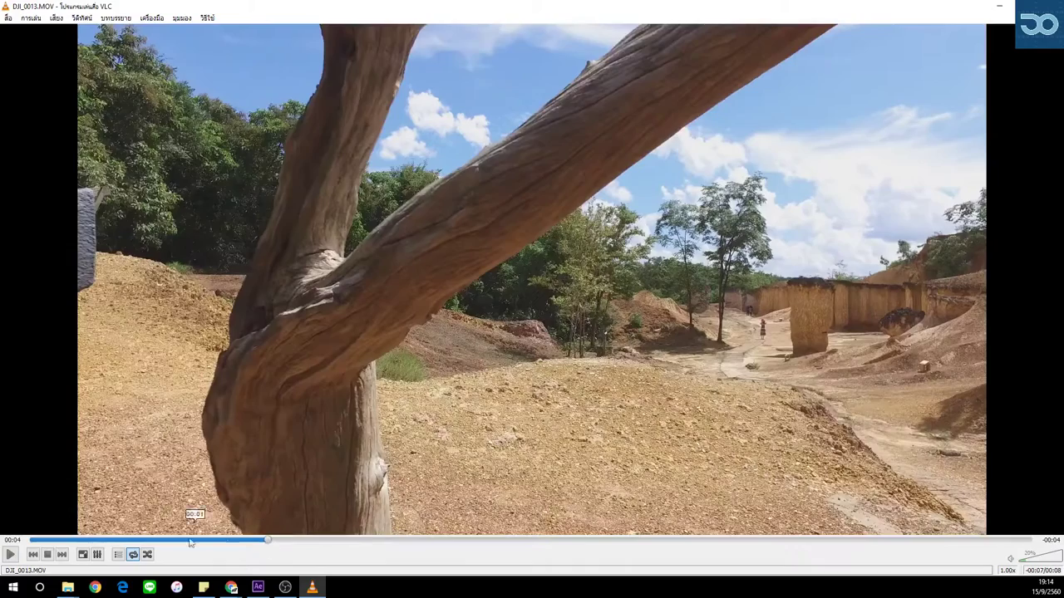
{"action": "left_click", "coordinate": [11, 555]}
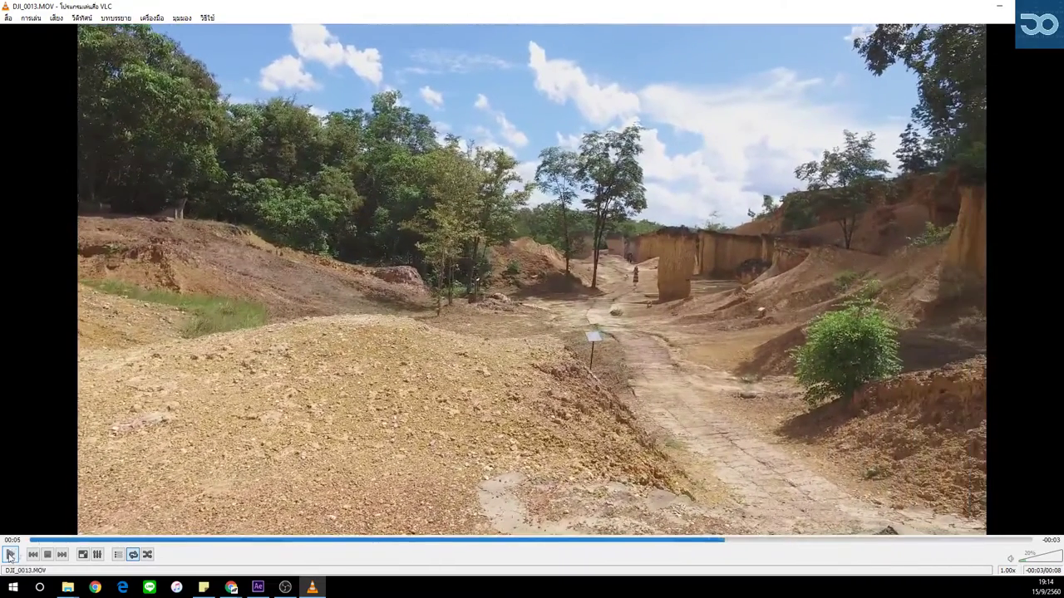
Import DJI_0013.MOV into the After Effects project and place it as the top layer in the Comp 1 timeline.
{"action": "left_click", "coordinate": [11, 555]}
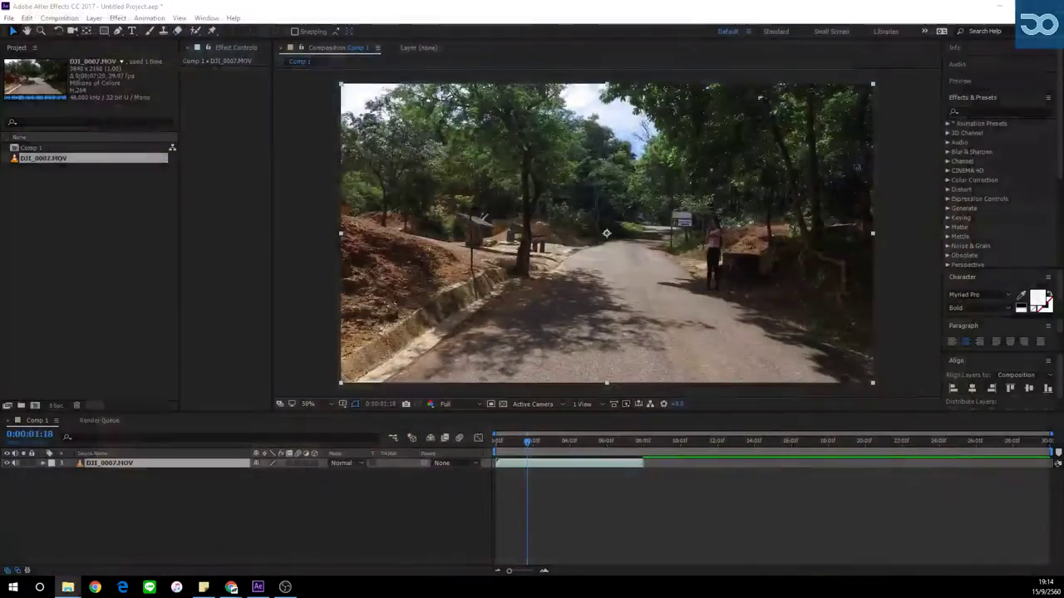
{"action": "left_click", "coordinate": [99, 320]}
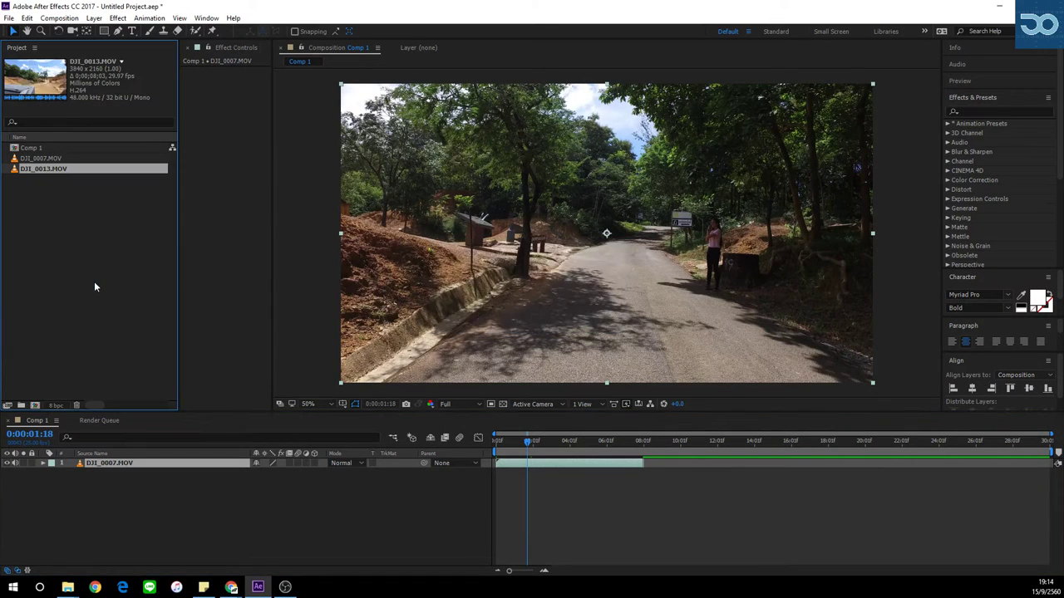
{"action": "left_click", "coordinate": [95, 287]}
{"action": "left_click_drag", "start_coordinate": [51, 171], "coordinate": [172, 467]}
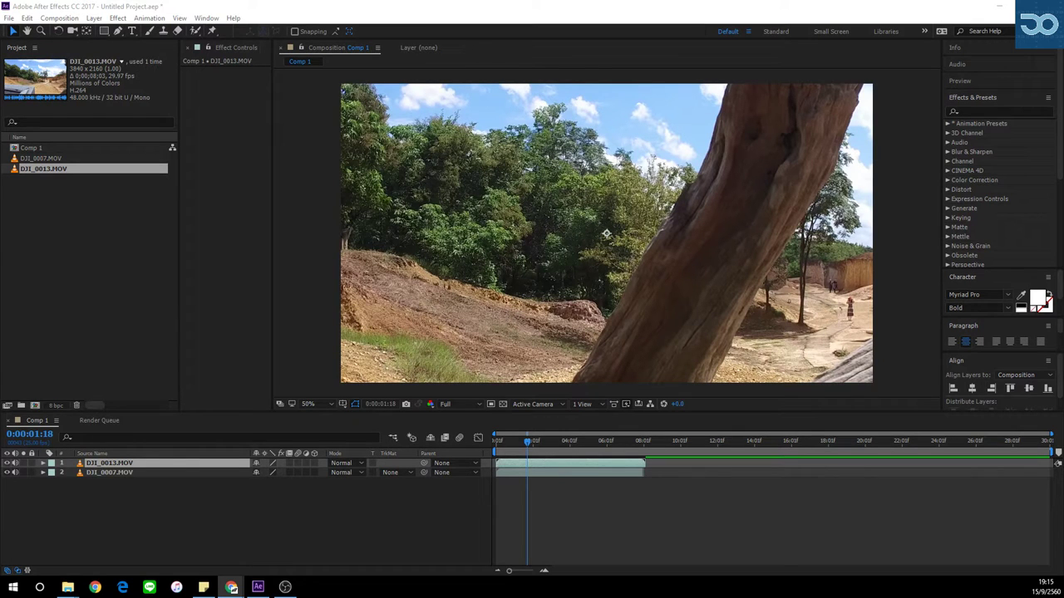
Switch to Chrome and search YouTube for "cill step", limiting the results to videos shorter than 4 minutes.
{"action": "left_click", "coordinate": [231, 586]}
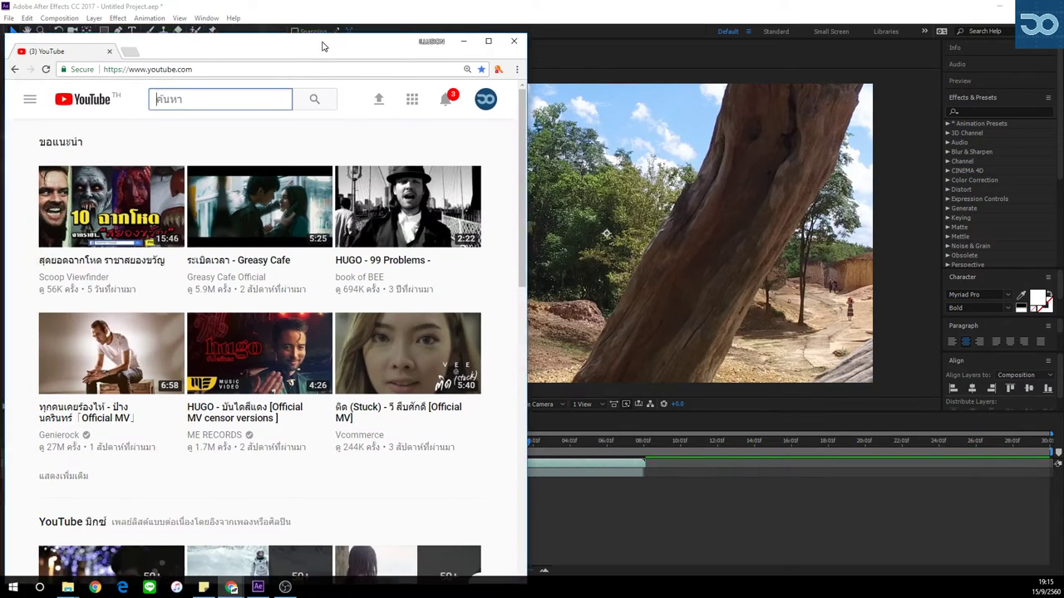
{"action": "type", "text": "cill "}
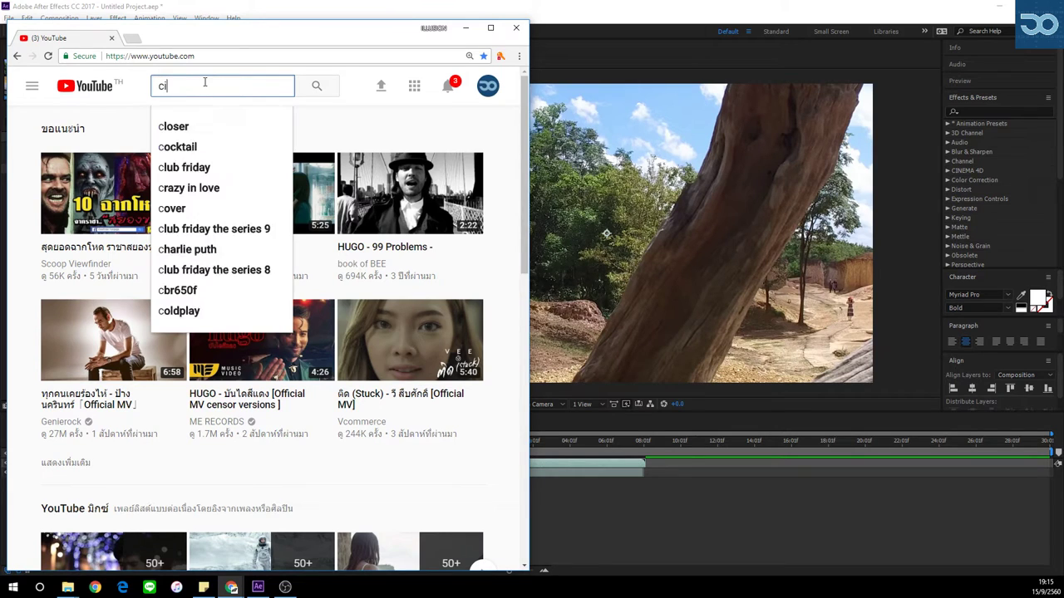
{"action": "type", "text": "step"}
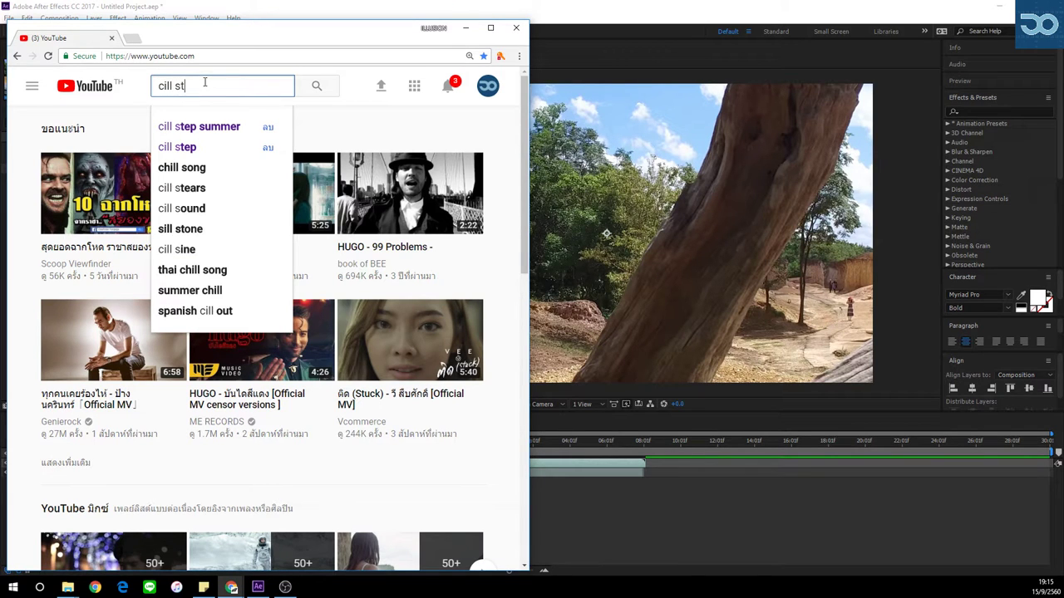
{"action": "key", "text": "Return"}
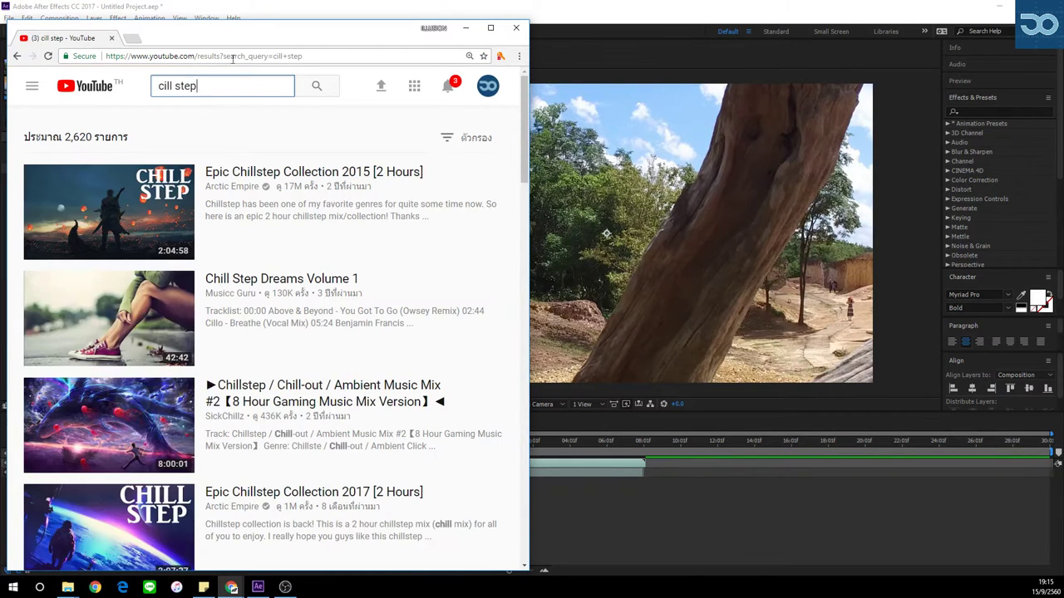
{"action": "left_click_drag", "start_coordinate": [246, 42], "coordinate": [245, 23]}
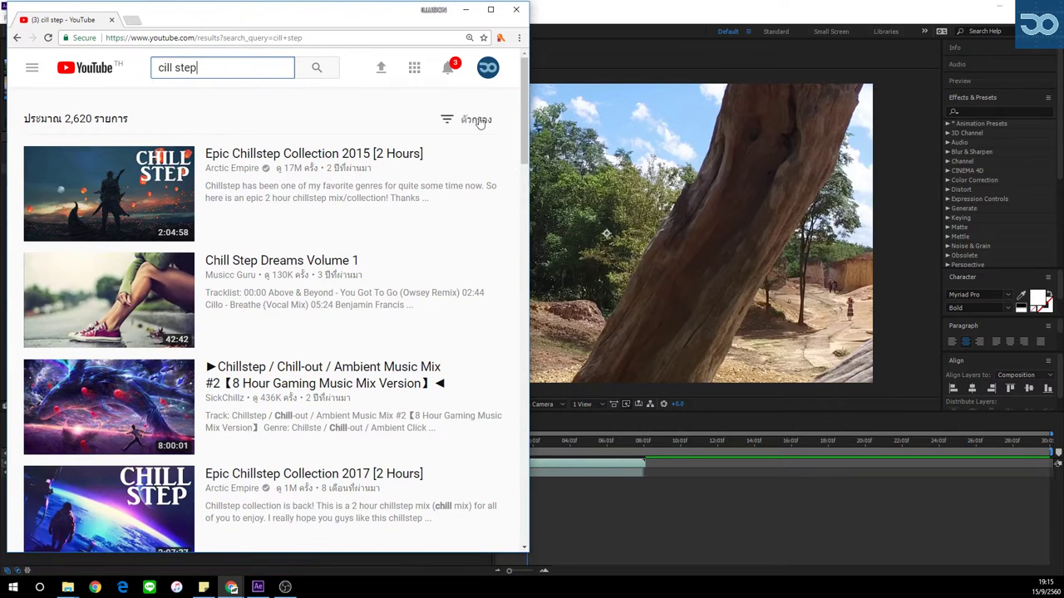
{"action": "left_click", "coordinate": [477, 120]}
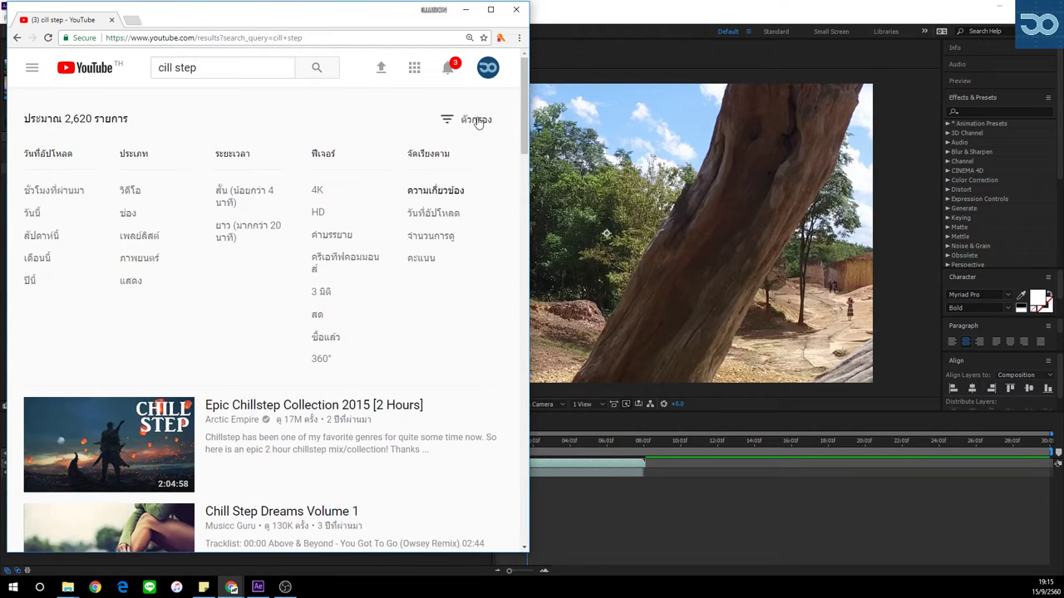
{"action": "left_click", "coordinate": [240, 196]}
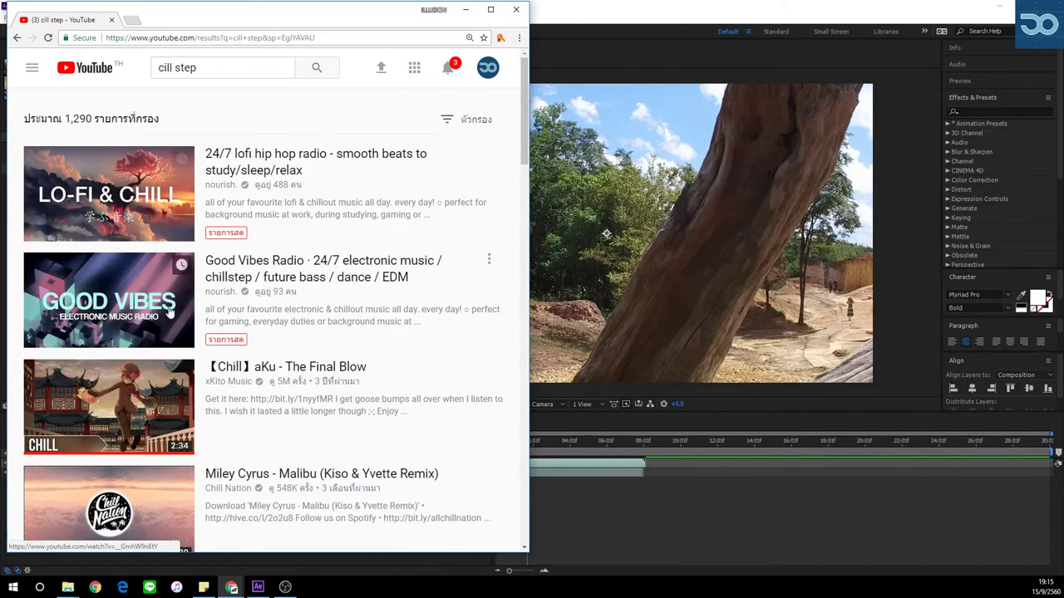
Look through the filtered results and open Miley Cyrus - Malibu (Kiso & Yvette Remix) in a new tab.
{"action": "scroll", "coordinate": [387, 327], "scroll_direction": "down", "scroll_amount": 1}
{"action": "scroll", "coordinate": [387, 326], "scroll_direction": "down", "scroll_amount": 2}
{"action": "scroll", "coordinate": [386, 326], "scroll_direction": "up", "scroll_amount": 2}
{"action": "scroll", "coordinate": [269, 389], "scroll_direction": "down", "scroll_amount": 3}
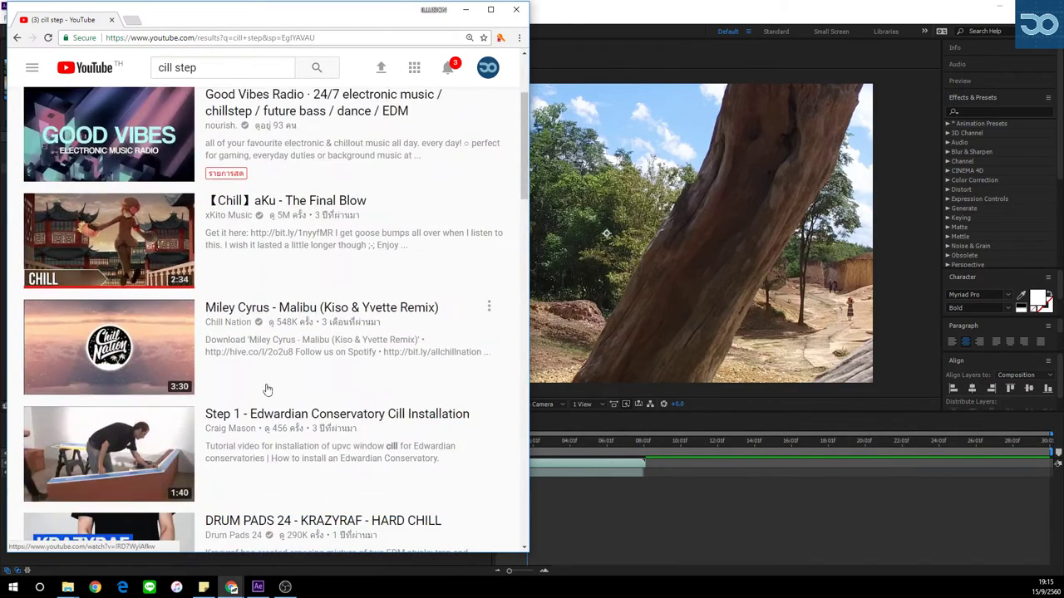
{"action": "scroll", "coordinate": [135, 388], "scroll_direction": "down", "scroll_amount": 2}
{"action": "middle_click", "coordinate": [125, 241]}
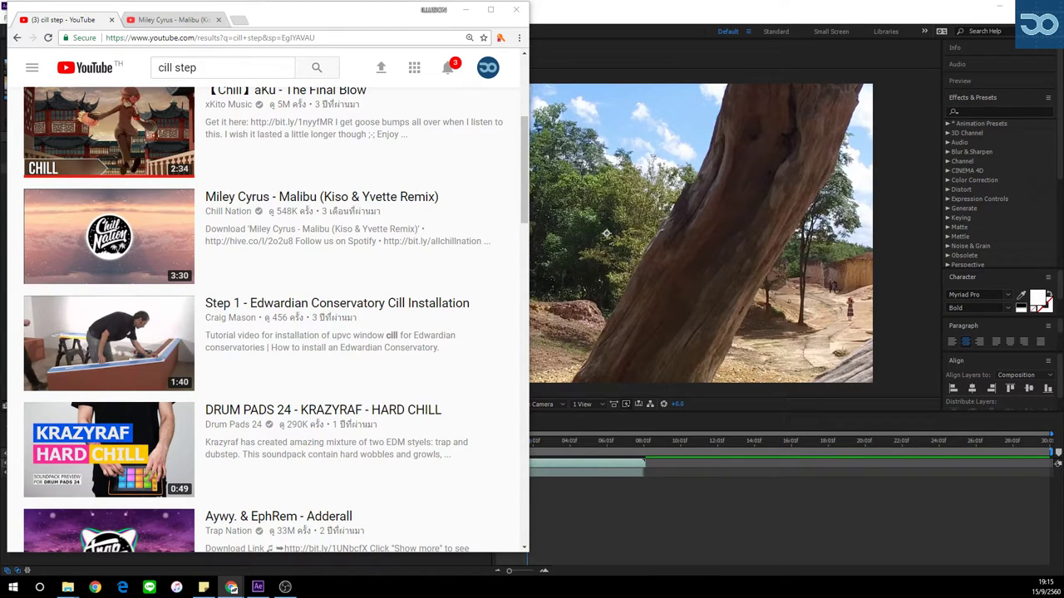
{"action": "left_click", "coordinate": [170, 19]}
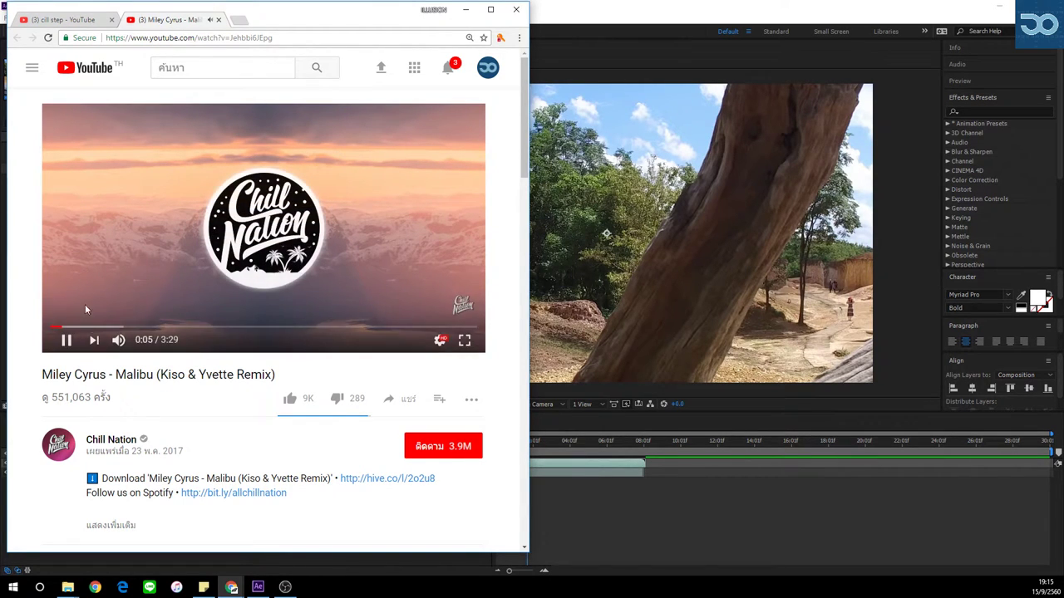
Preview the Malibu remix by skipping ahead twice, and pause it at 0:37.
{"action": "left_click", "coordinate": [89, 326]}
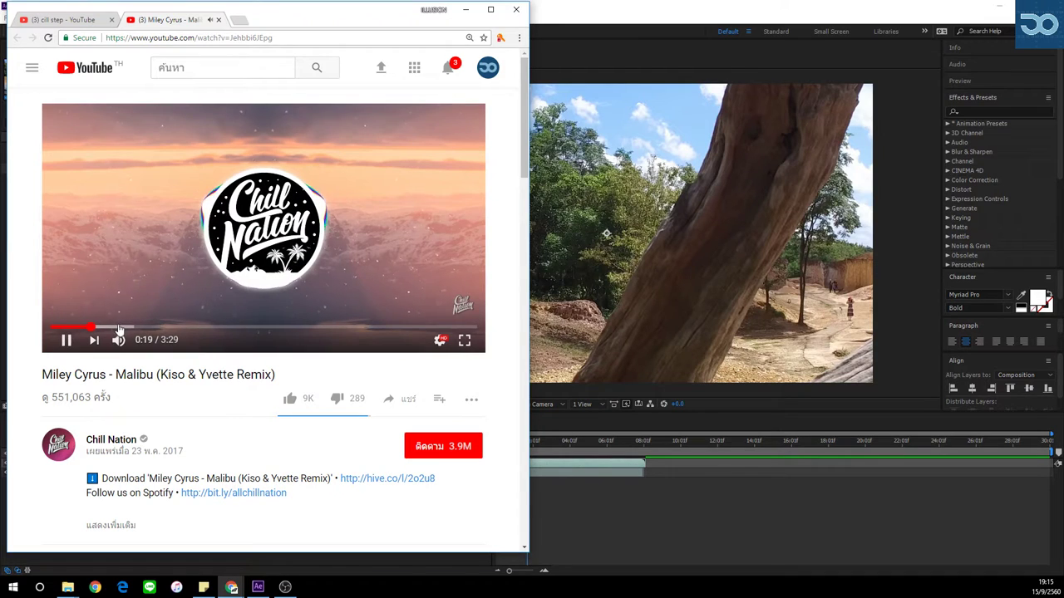
{"action": "left_click", "coordinate": [118, 329]}
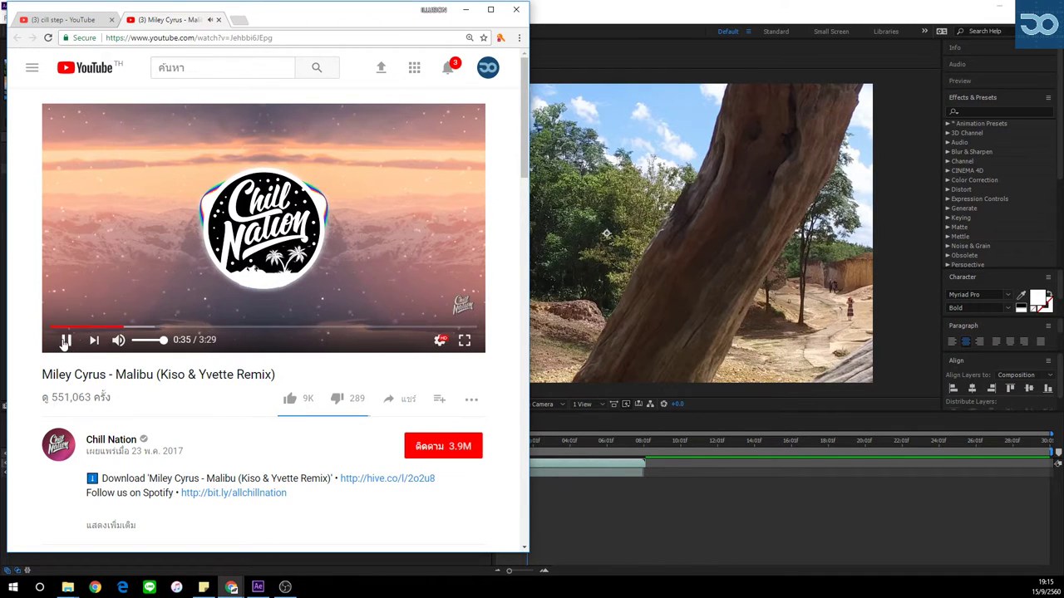
{"action": "left_click", "coordinate": [65, 341]}
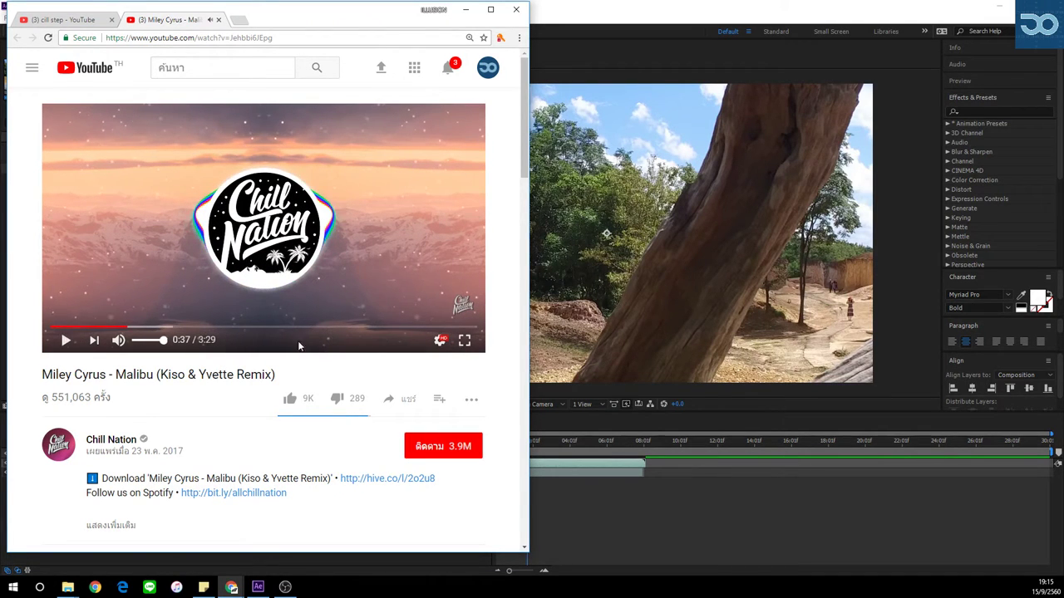
Widen the browser window until the related videos sit beside the player.
{"action": "scroll", "coordinate": [307, 382], "scroll_direction": "down", "scroll_amount": 2}
{"action": "scroll", "coordinate": [307, 382], "scroll_direction": "down", "scroll_amount": 3}
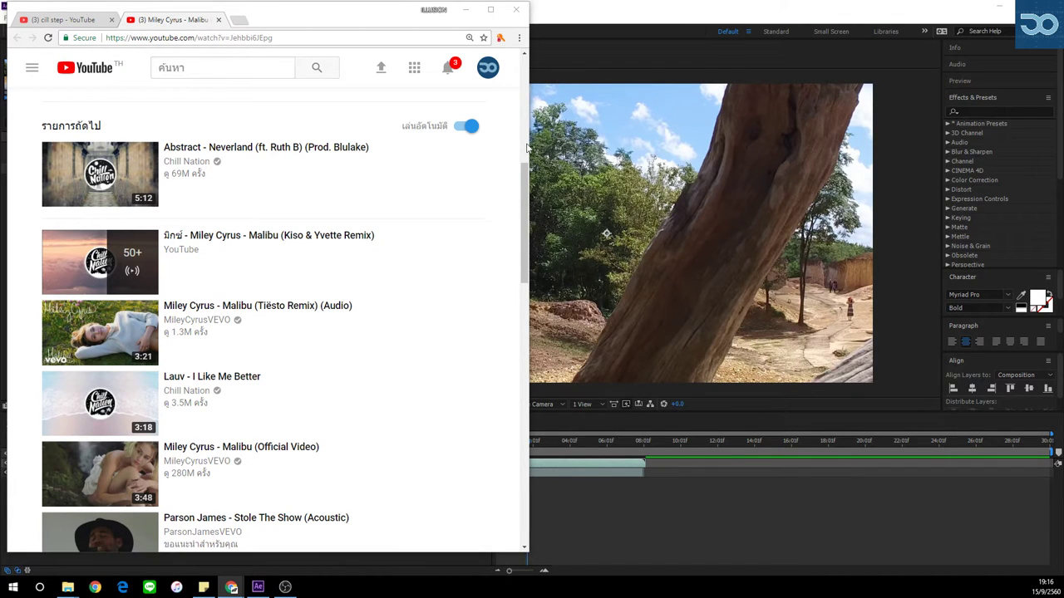
{"action": "left_click_drag", "start_coordinate": [526, 144], "coordinate": [765, 136]}
{"action": "scroll", "coordinate": [206, 147], "scroll_direction": "up", "scroll_amount": 5}
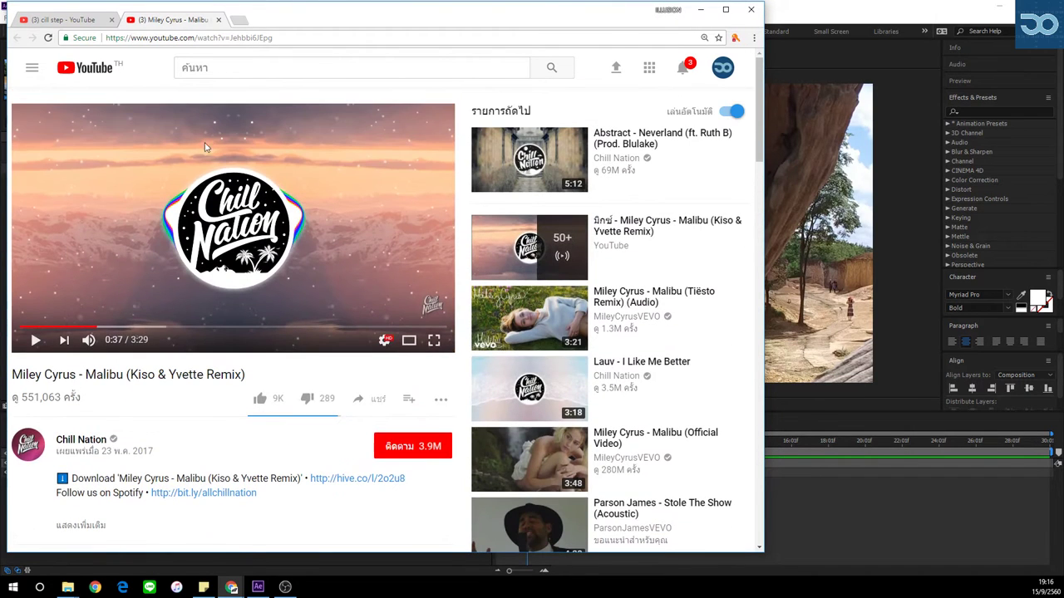
Return to the search results, open aKu - The Final Blow, listen to its opening and pause at 0:09.
{"action": "left_click", "coordinate": [91, 19]}
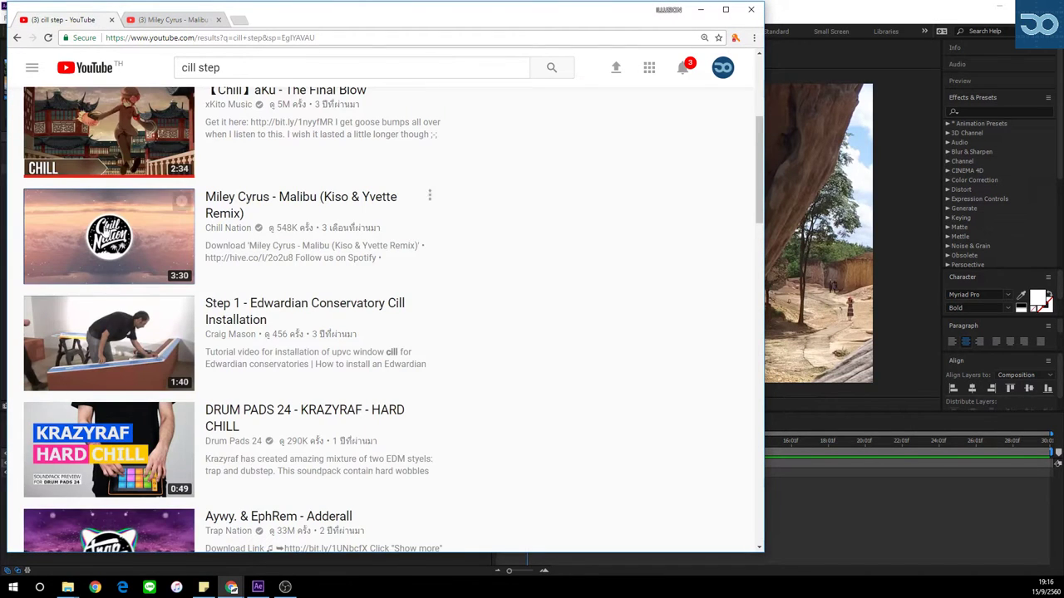
{"action": "scroll", "coordinate": [119, 158], "scroll_direction": "up", "scroll_amount": 1}
{"action": "left_click_drag", "start_coordinate": [119, 158], "coordinate": [168, 23]}
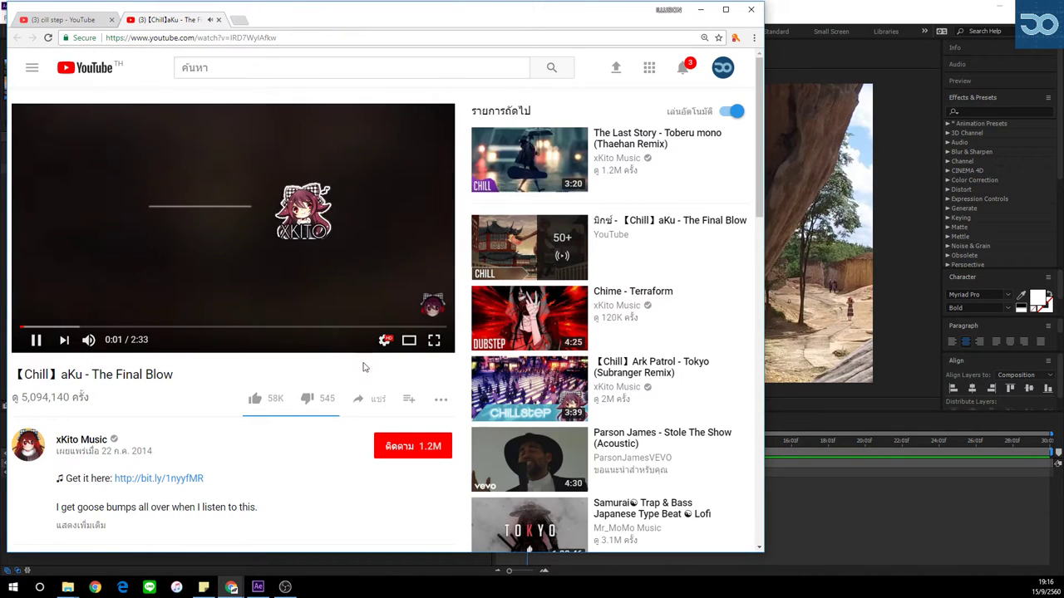
{"action": "mouse_move", "coordinate": [763, 305]}
{"action": "left_mouse_down"}
{"action": "mouse_move", "coordinate": [570, 308]}
{"action": "mouse_move", "coordinate": [759, 309]}
{"action": "left_mouse_up"}
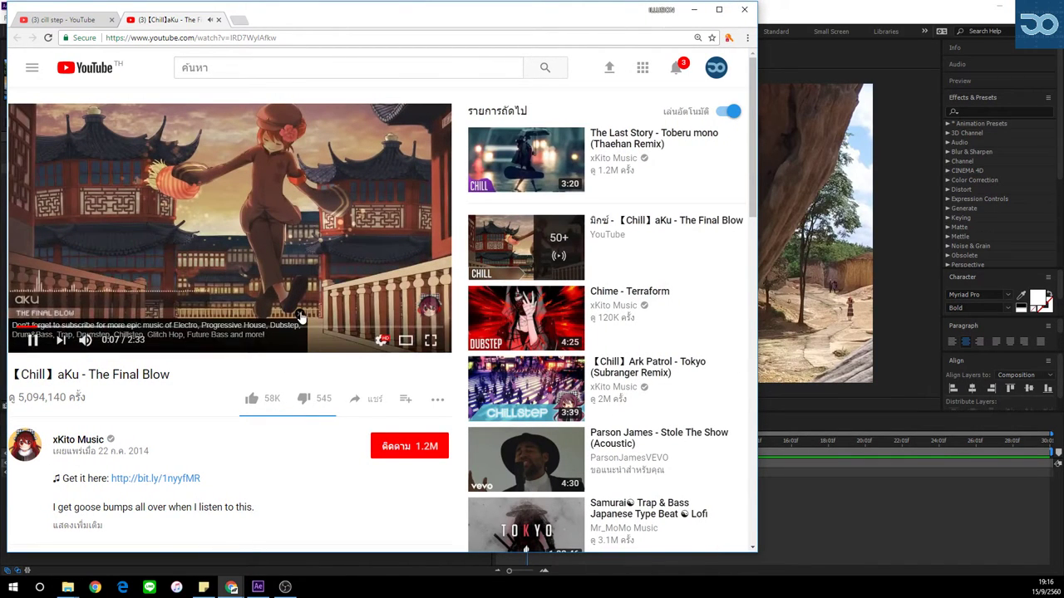
{"action": "left_click", "coordinate": [33, 340]}
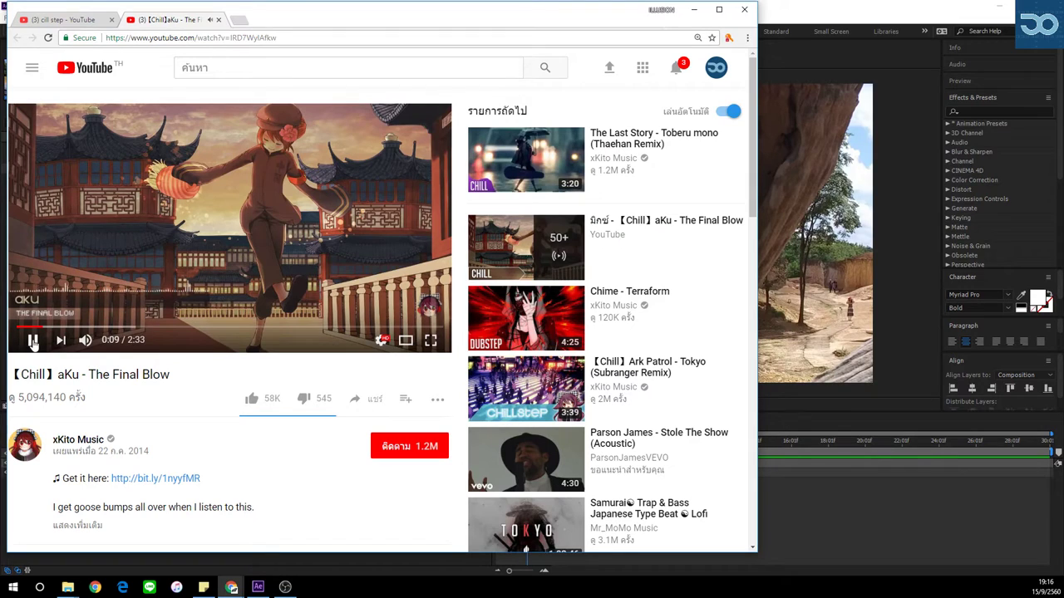
Close both YouTube tabs and play the local file Mindsight & Duumu - What Feels Right in a maximized VLC window.
{"action": "key", "text": "super+e"}
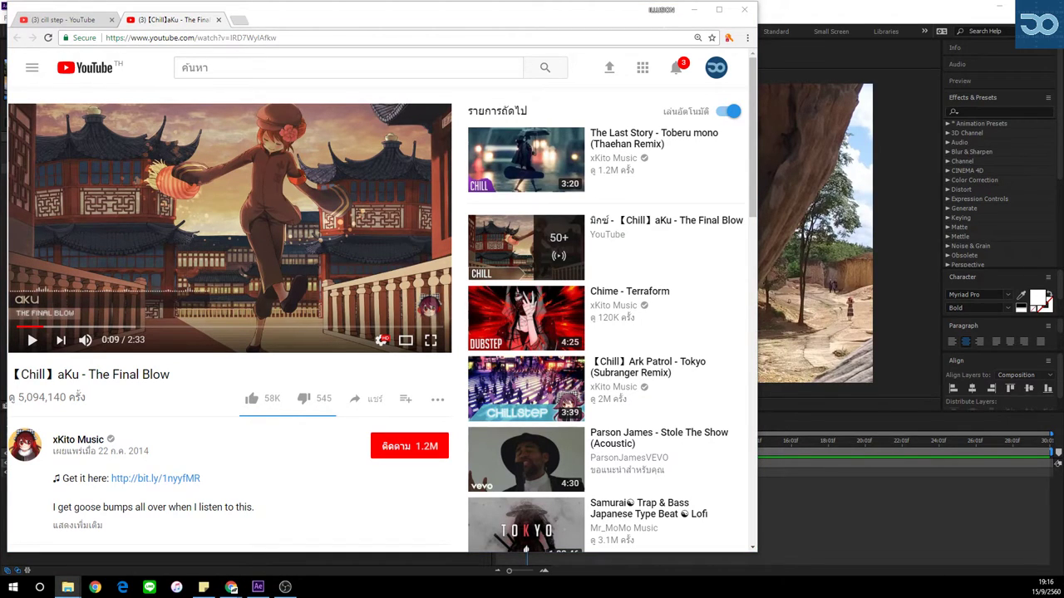
{"action": "middle_click", "coordinate": [175, 19]}
{"action": "middle_click", "coordinate": [71, 25]}
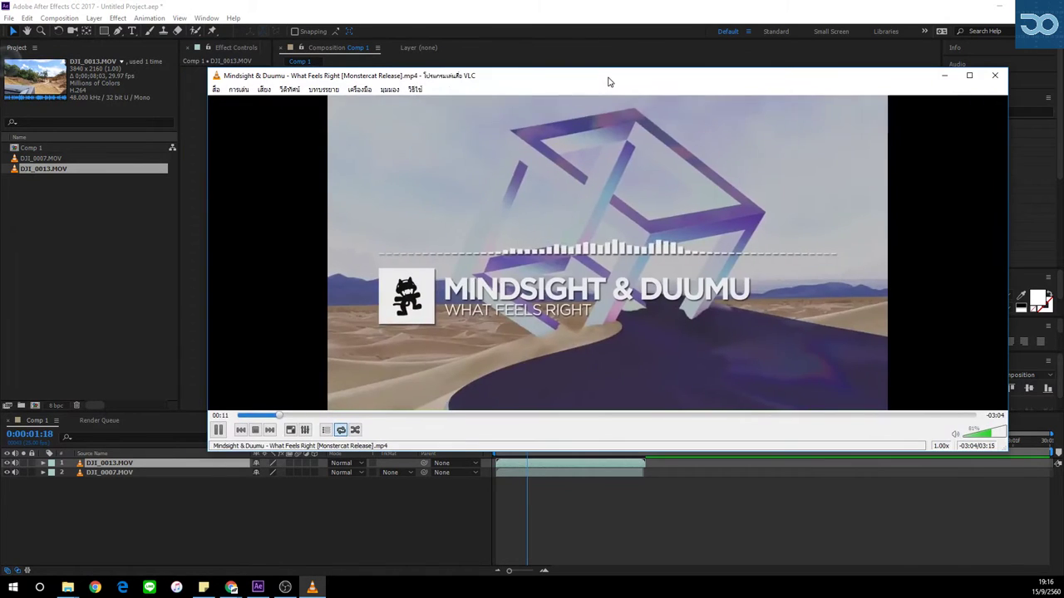
{"action": "double_click", "coordinate": [608, 79]}
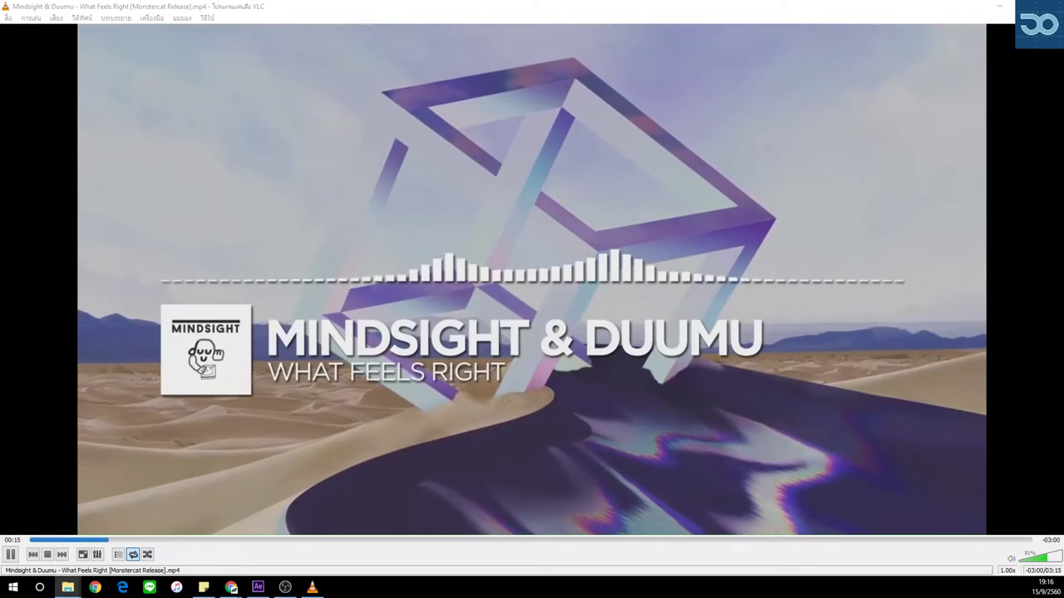
Preview Tom Odell - Another Love (Zwette Edit), return to What Feels Right, and sample it at about 0:20 and 0:35.
{"action": "left_click_drag", "start_coordinate": [325, 238], "coordinate": [242, 407]}
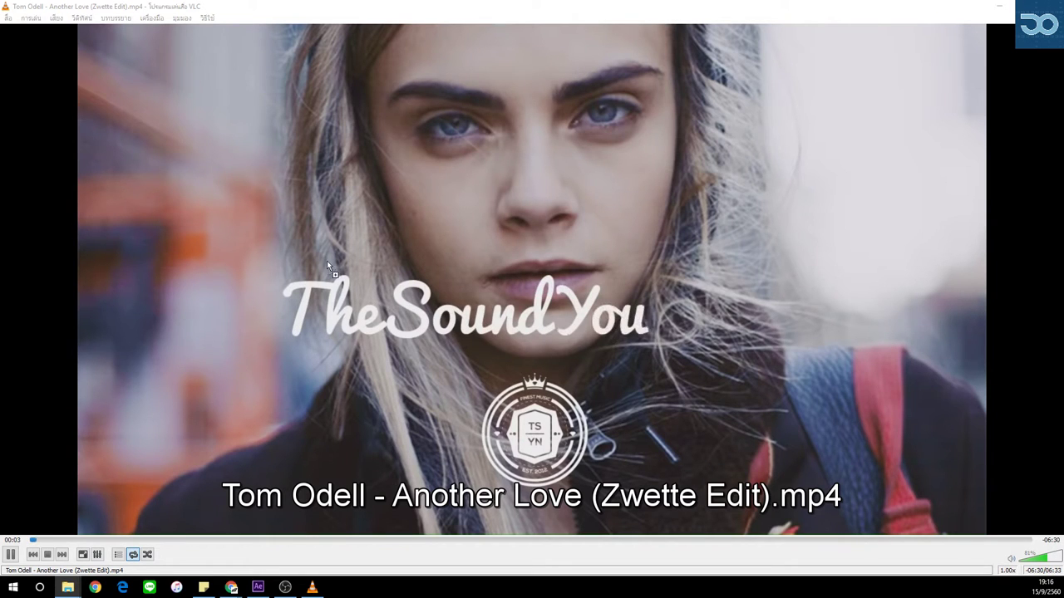
{"action": "key", "text": "n"}
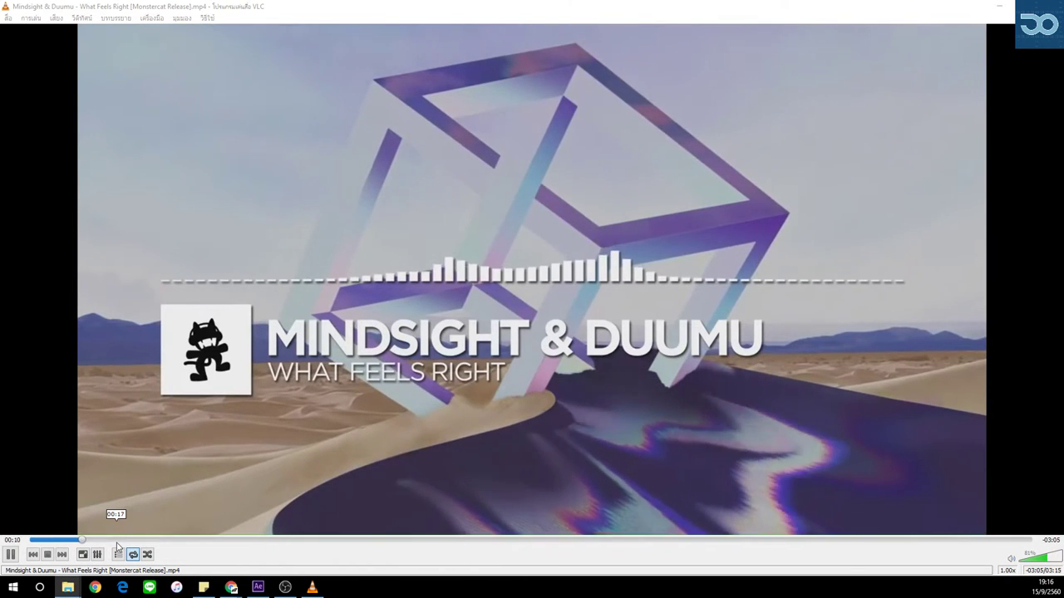
{"action": "left_click", "coordinate": [134, 540]}
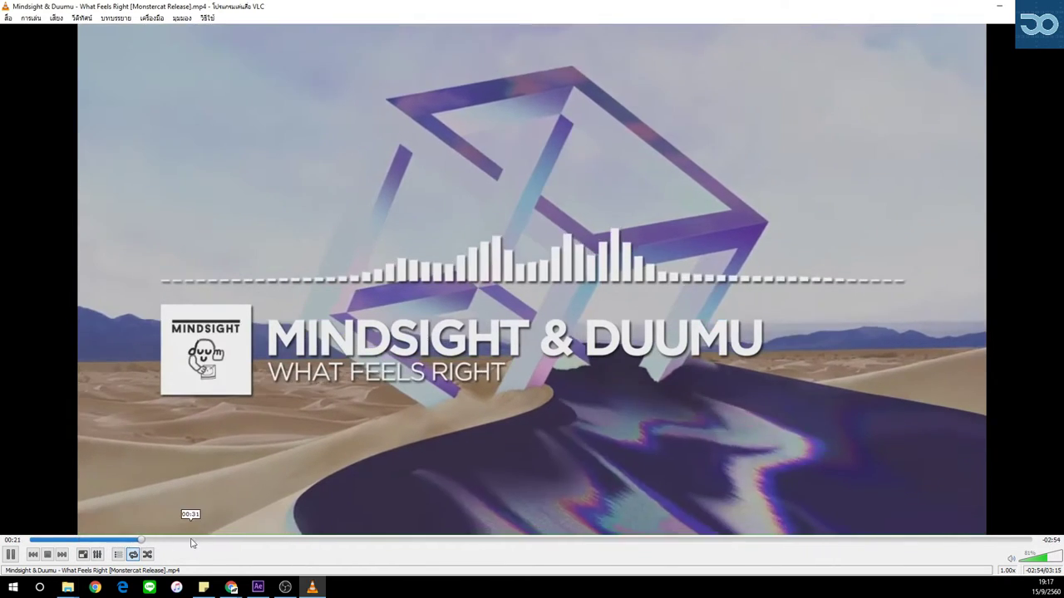
{"action": "left_click", "coordinate": [210, 540]}
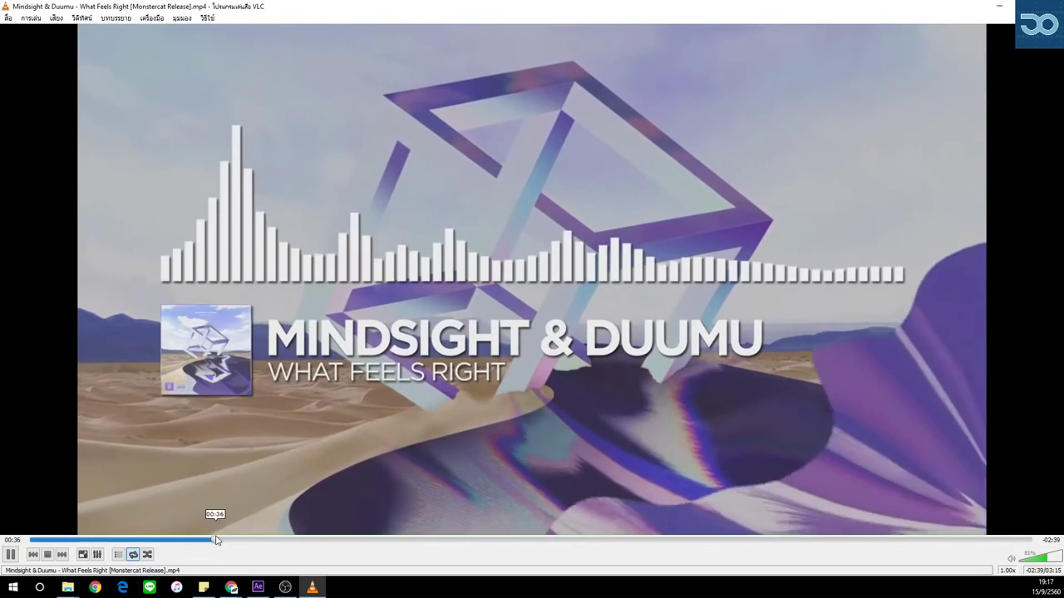
Play Mothica - No One (DUNN & Kayge Calypso Remix), sample it up to about 0:27, and close VLC.
{"action": "key", "text": "n"}
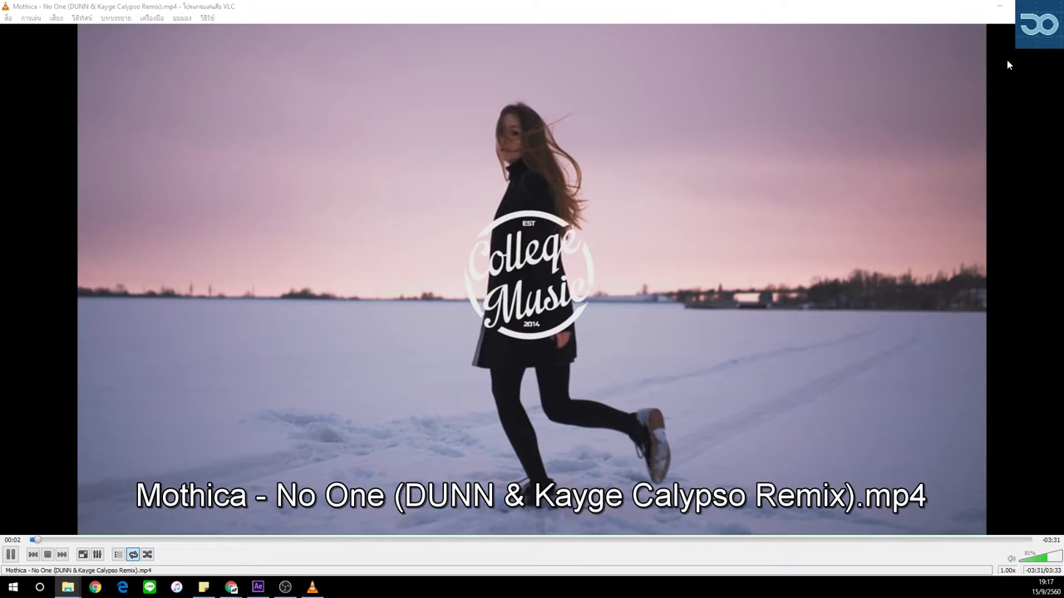
{"action": "left_click", "coordinate": [63, 541]}
{"action": "left_click", "coordinate": [107, 541]}
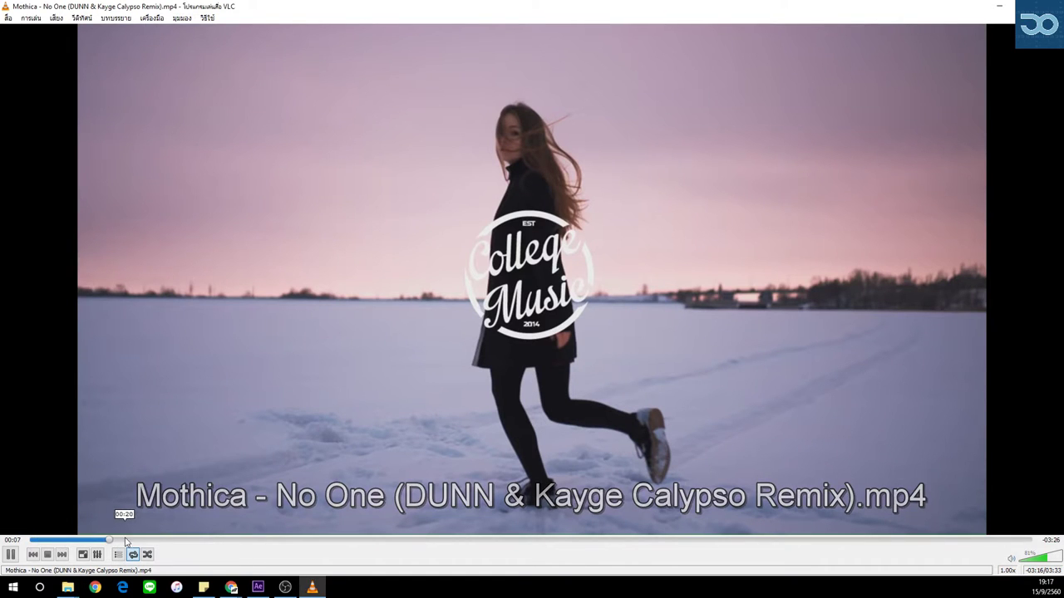
{"action": "left_click", "coordinate": [155, 540]}
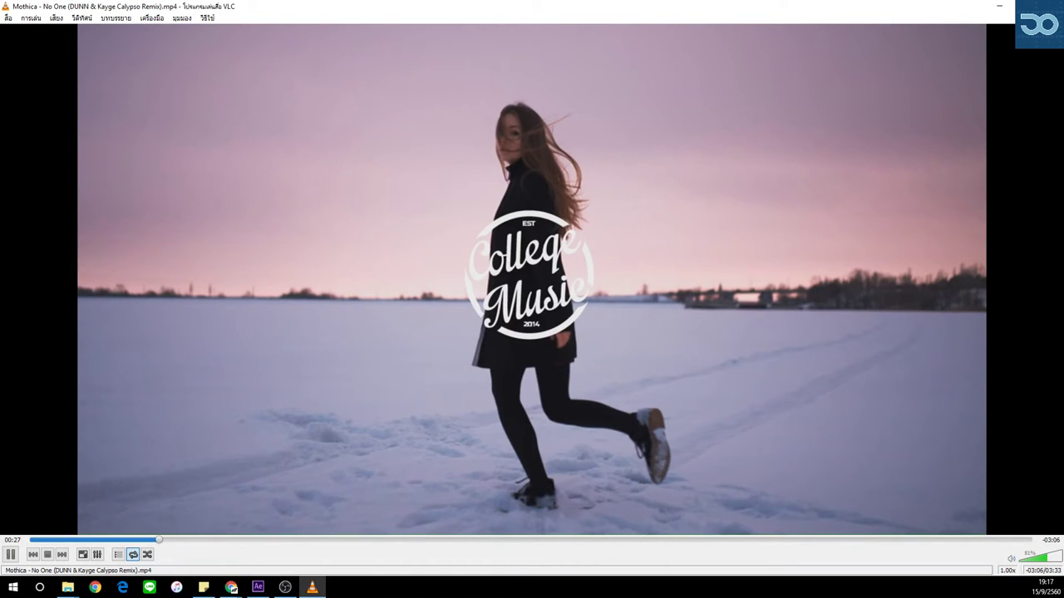
{"action": "left_click", "coordinate": [1049, 7]}
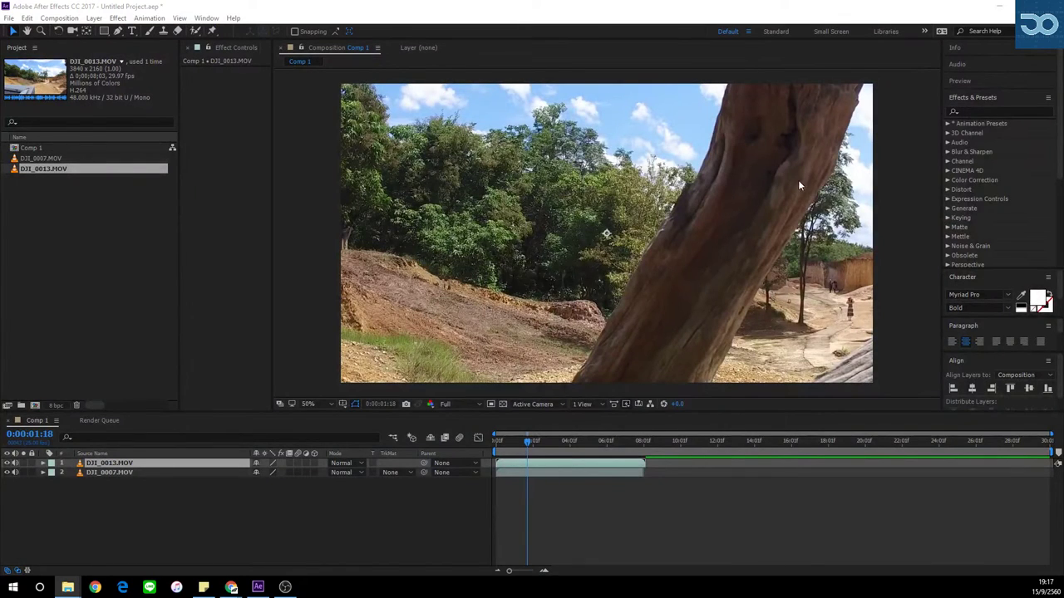
Import the Mothica - No One (DUNN & Kayge Calypso Remix).mp4 file and place it as the bottom layer in Comp 1.
{"action": "left_click_drag", "start_coordinate": [2, 299], "coordinate": [105, 355]}
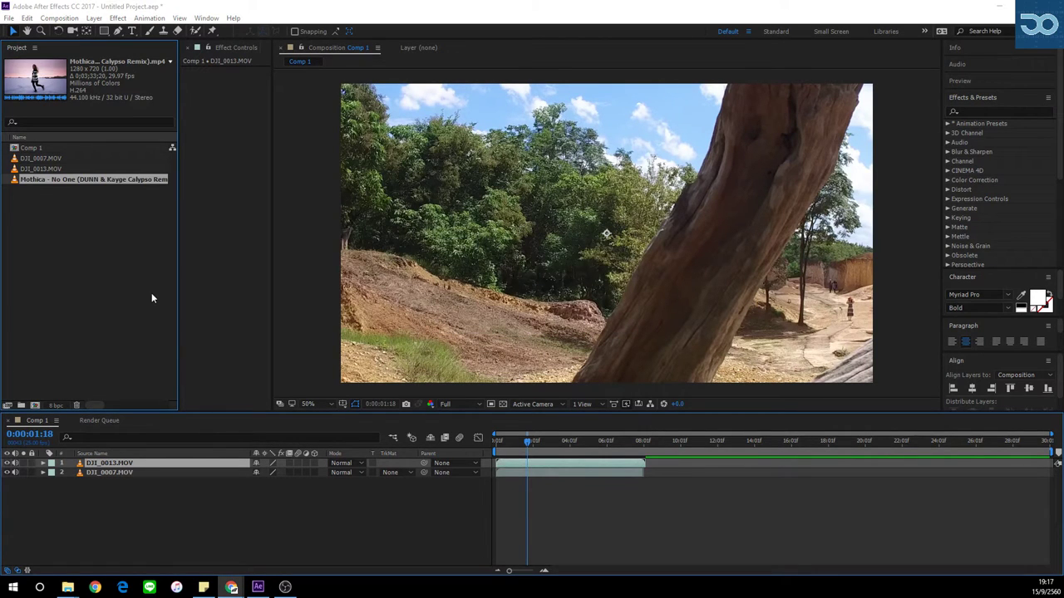
{"action": "left_click_drag", "start_coordinate": [76, 185], "coordinate": [95, 527]}
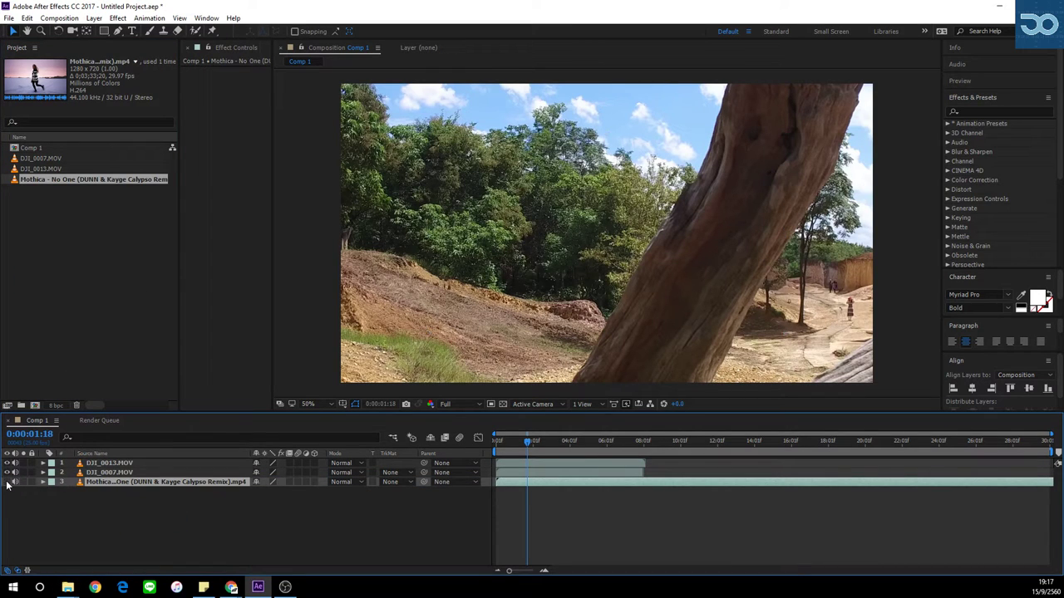
Show the Mothica music layer's audio waveform in an enlarged timeline and shift the layer earlier to skip its quiet intro.
{"action": "left_click", "coordinate": [42, 482]}
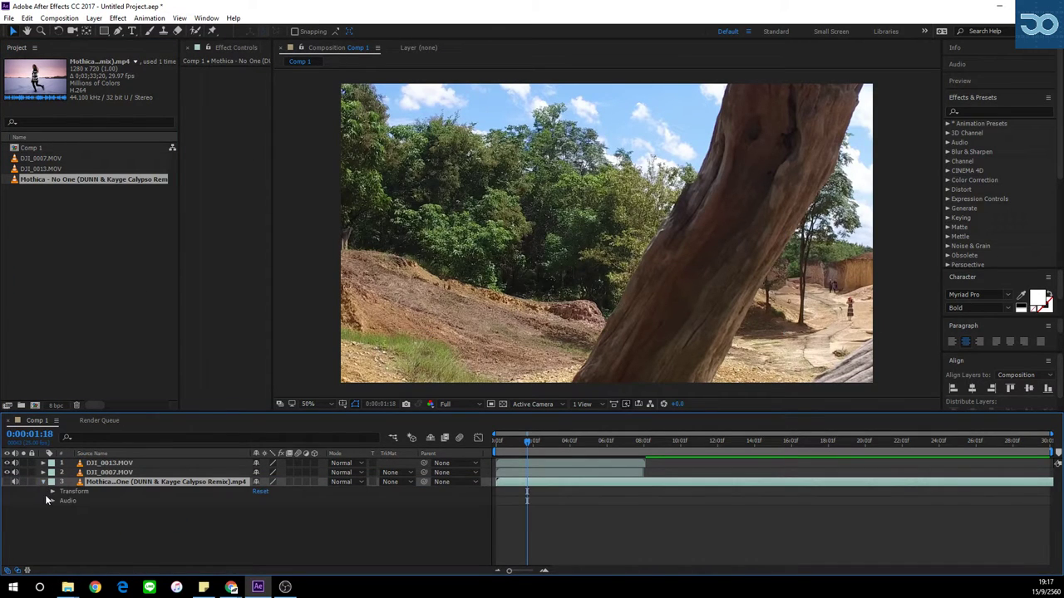
{"action": "left_click", "coordinate": [53, 501]}
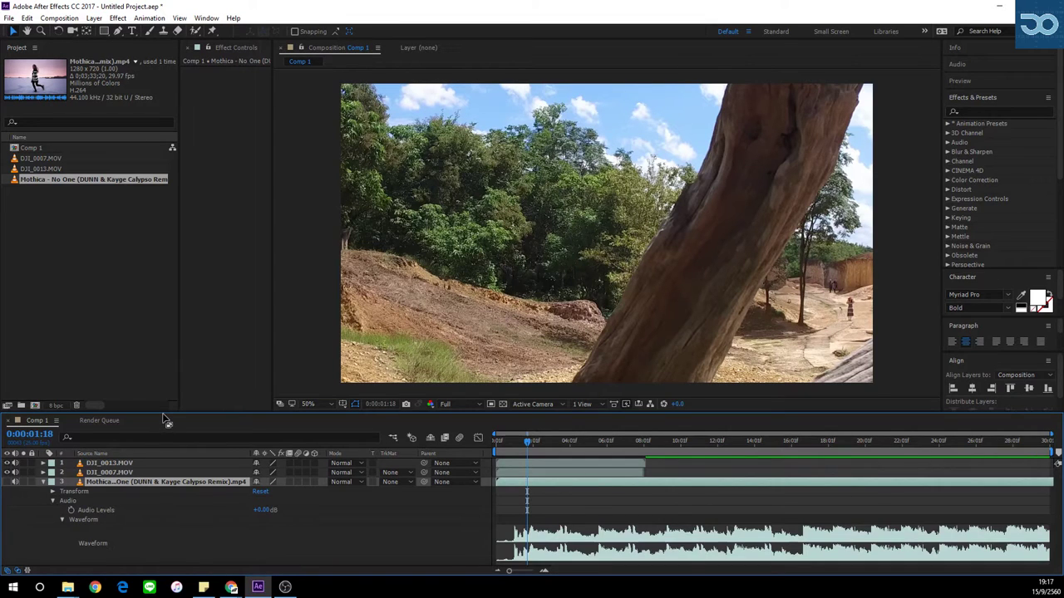
{"action": "left_click_drag", "start_coordinate": [163, 411], "coordinate": [167, 335]}
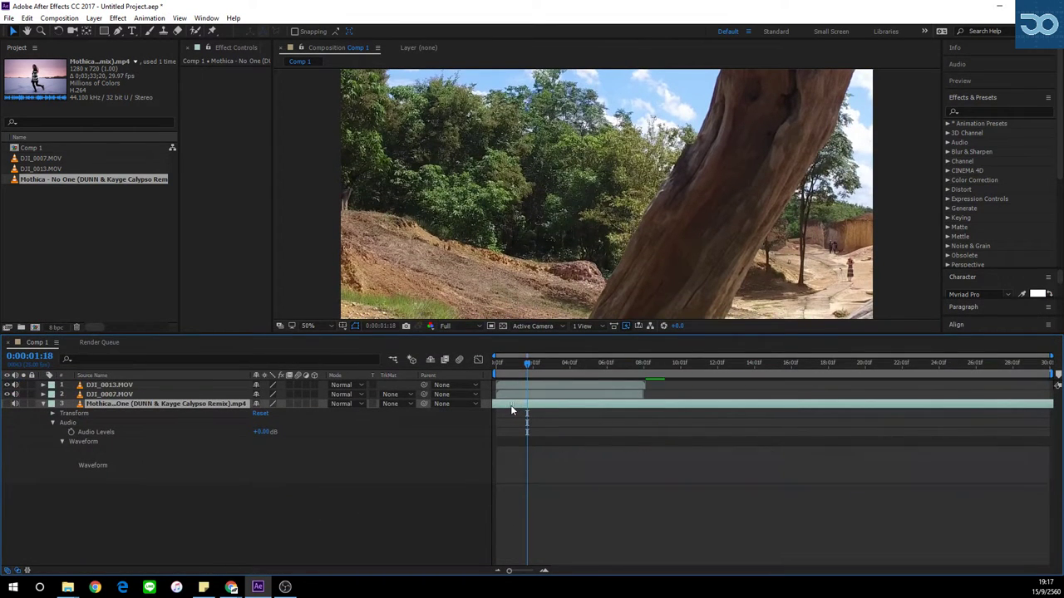
Shorten the work area to end with the drone clips at about 8 seconds and preview the opening with the music.
{"action": "left_click", "coordinate": [497, 362]}
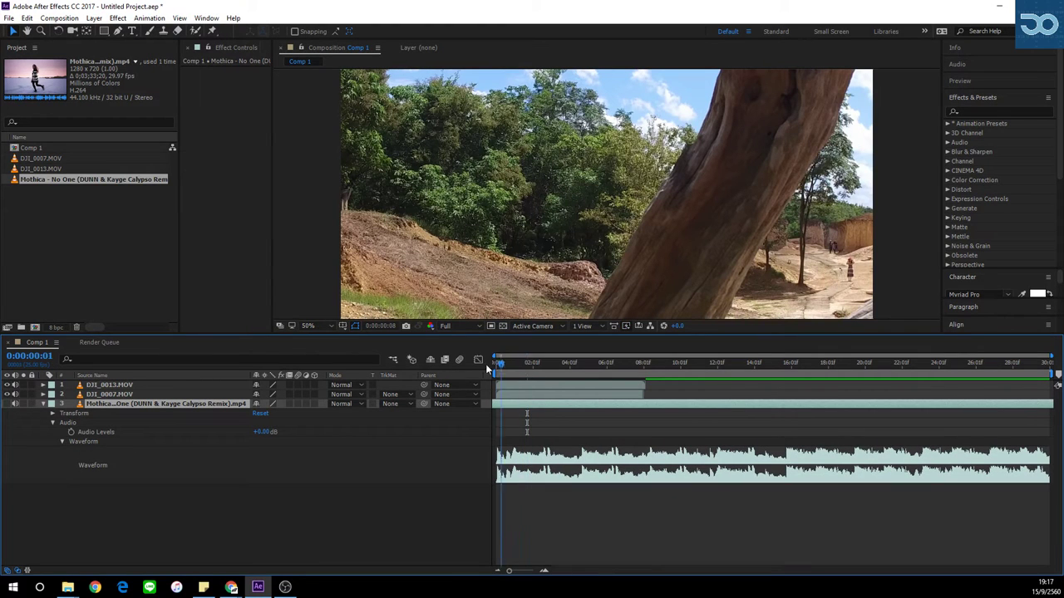
{"action": "key", "text": "space"}
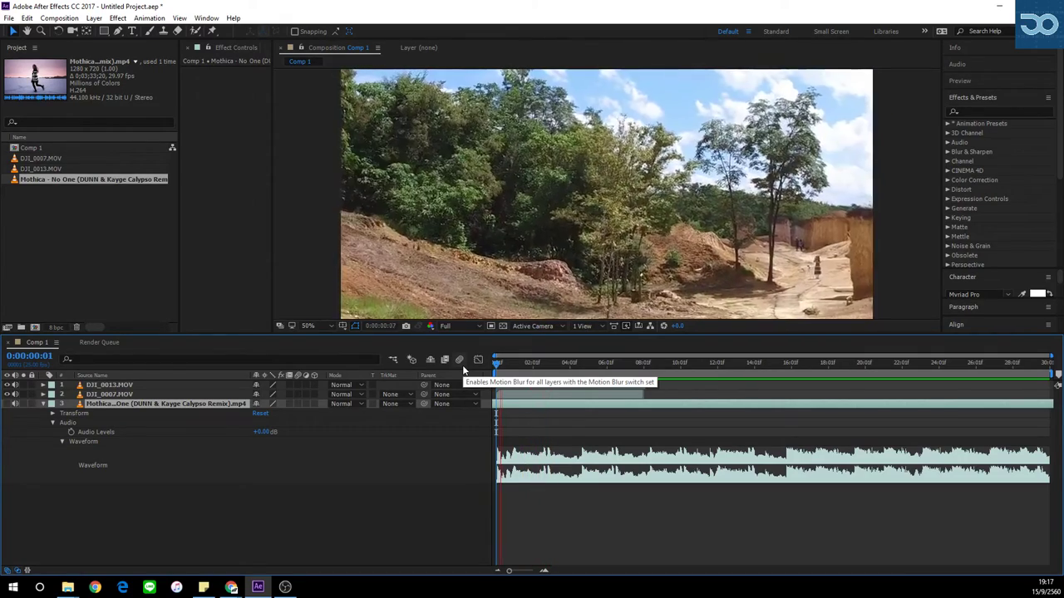
{"action": "key", "text": "space"}
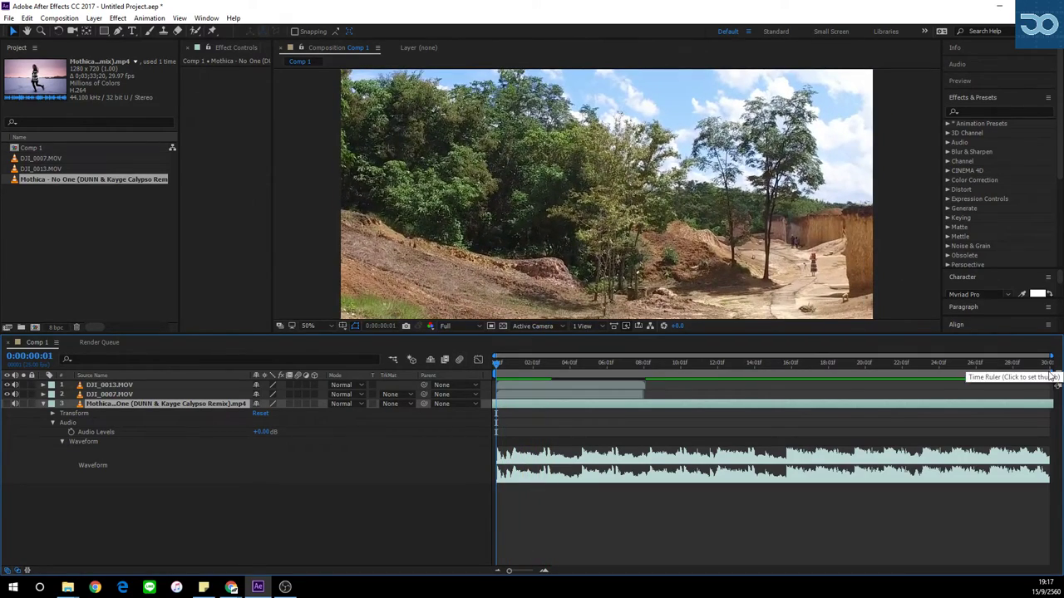
{"action": "left_click_drag", "start_coordinate": [1049, 372], "coordinate": [642, 372]}
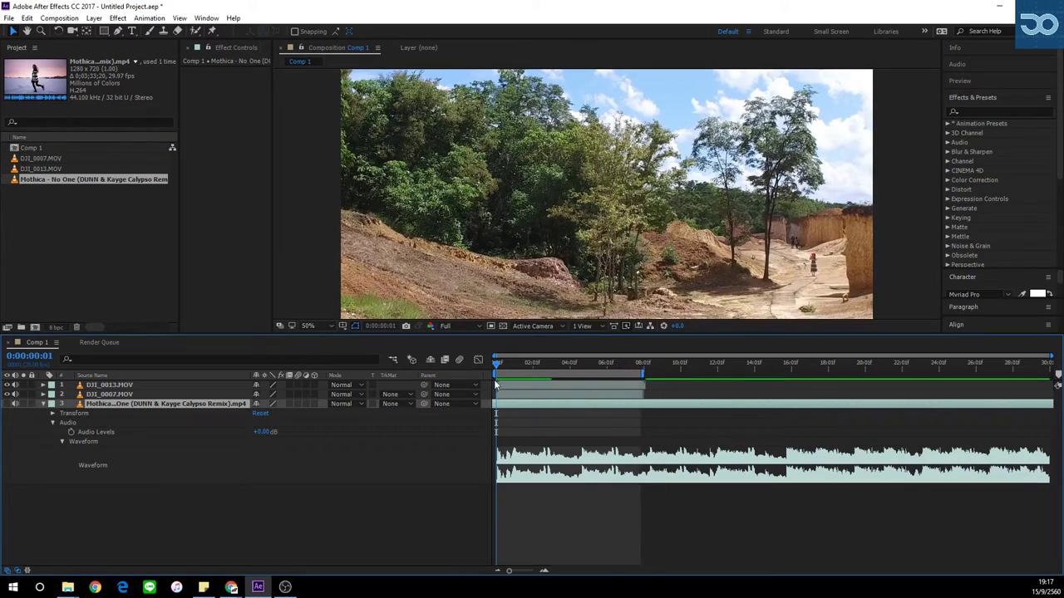
{"action": "key", "text": "space"}
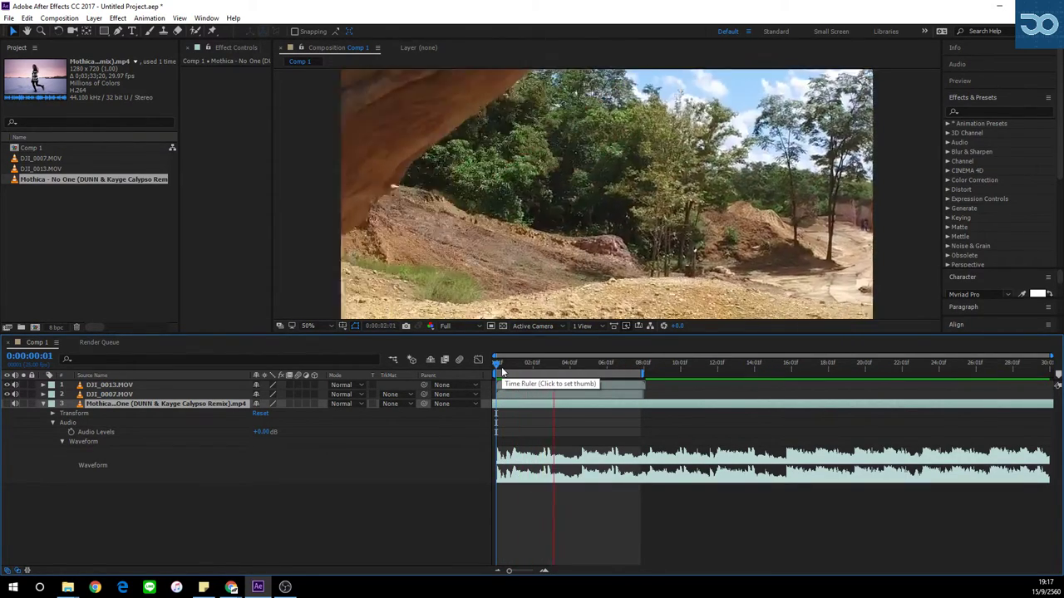
{"action": "key", "text": "space"}
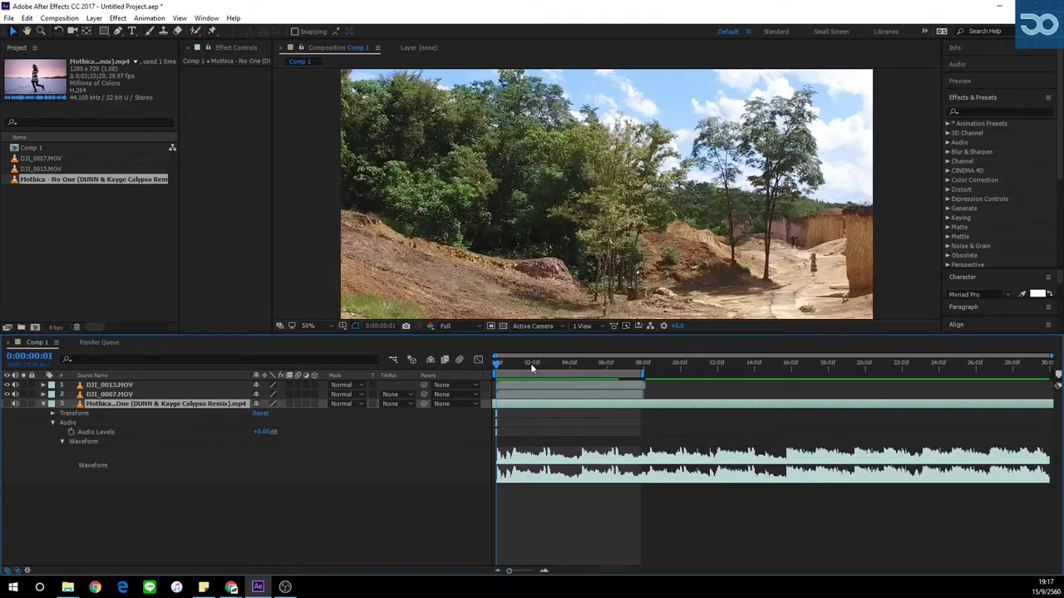
{"action": "left_click", "coordinate": [514, 366]}
{"action": "left_click", "coordinate": [497, 365]}
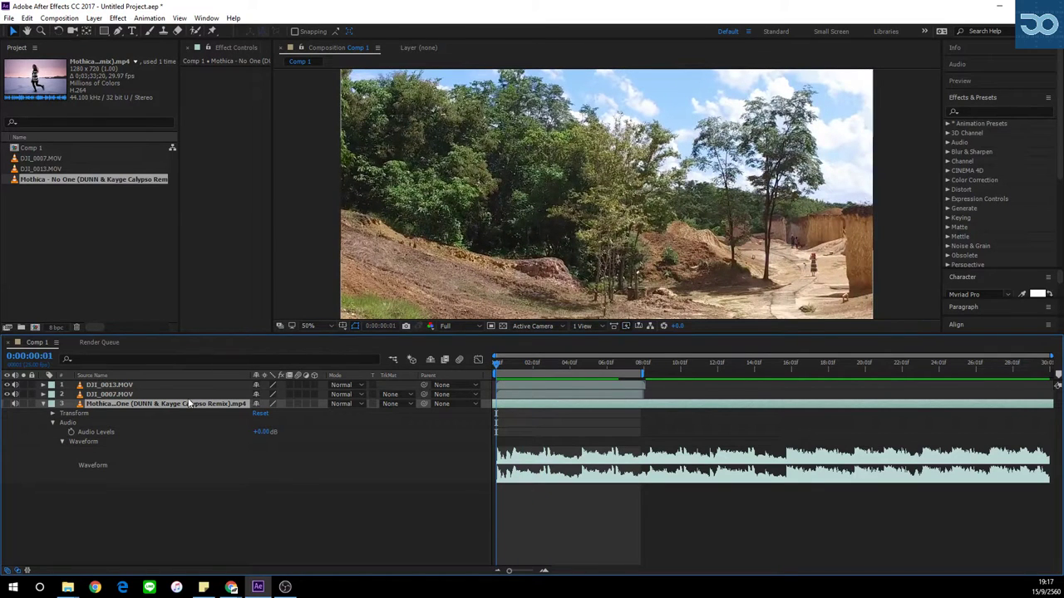
Shift the DJI_0013.MOV layer to start at about 0:00:02:16 and scale it up so it extends beyond the frame.
{"action": "left_click", "coordinate": [503, 387]}
{"action": "left_click_drag", "start_coordinate": [503, 389], "coordinate": [591, 387]}
{"action": "left_click_drag", "start_coordinate": [501, 366], "coordinate": [546, 371]}
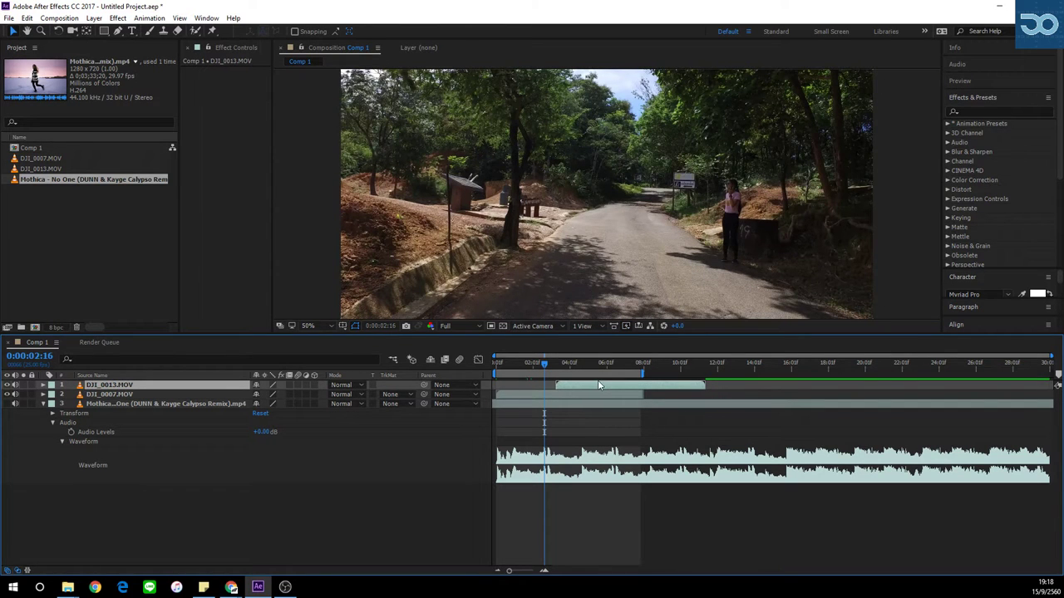
{"action": "left_click_drag", "start_coordinate": [605, 387], "coordinate": [563, 387]}
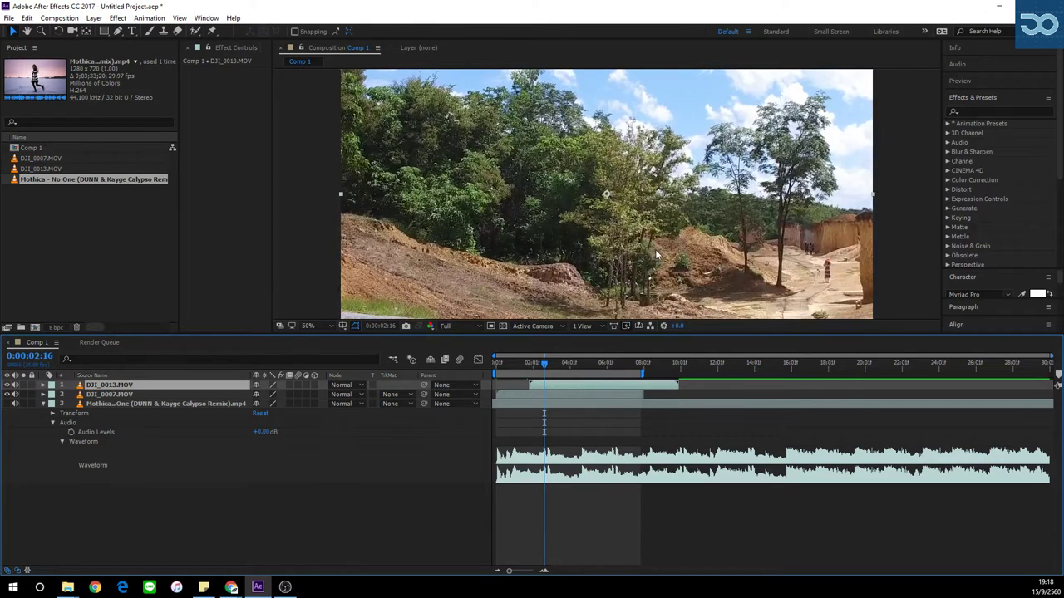
{"action": "key", "text": "ctrl+alt+f"}
{"action": "scroll", "coordinate": [840, 251], "scroll_direction": "down", "scroll_amount": 2}
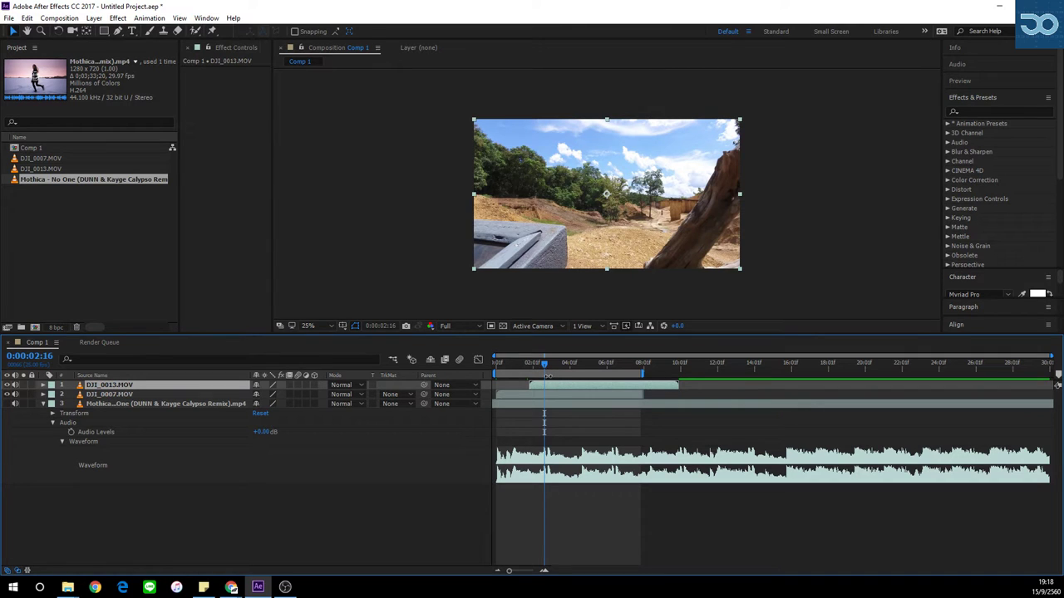
{"action": "left_click_drag", "start_coordinate": [554, 388], "coordinate": [566, 385]}
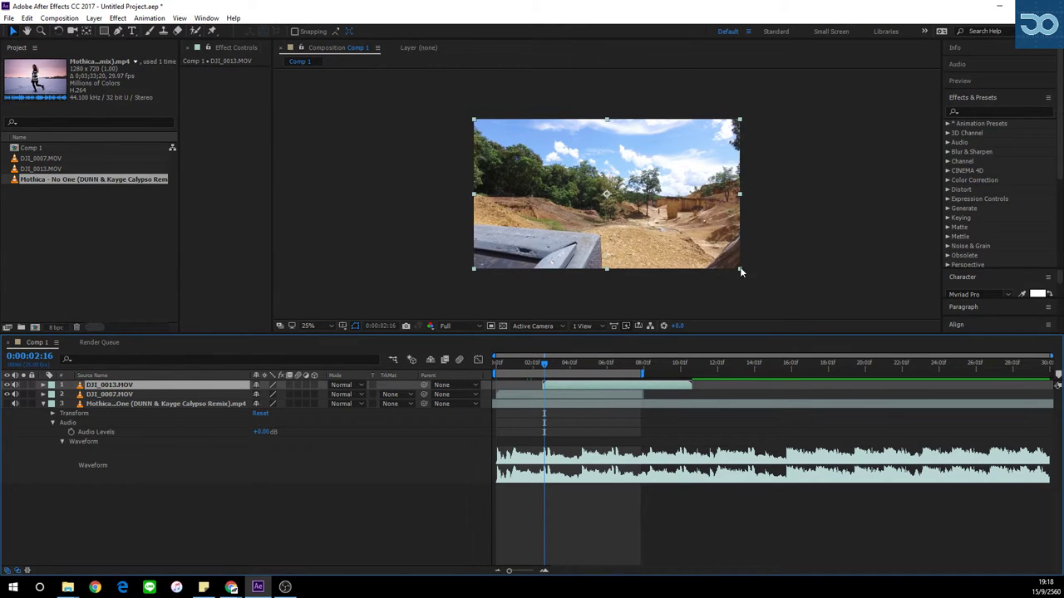
{"action": "left_click_drag", "start_coordinate": [739, 269], "coordinate": [767, 287]}
{"action": "key", "text": "period"}
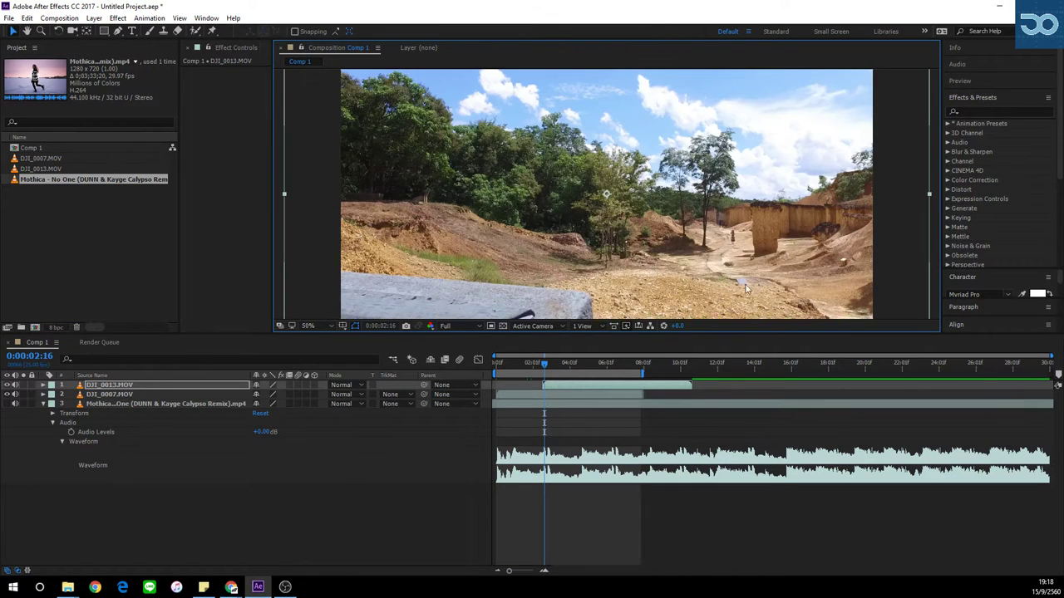
At 0:00:03:06, trace the left edge of the tree trunk with the Pen tool on the DJI_0013.MOV layer.
{"action": "left_click", "coordinate": [547, 365]}
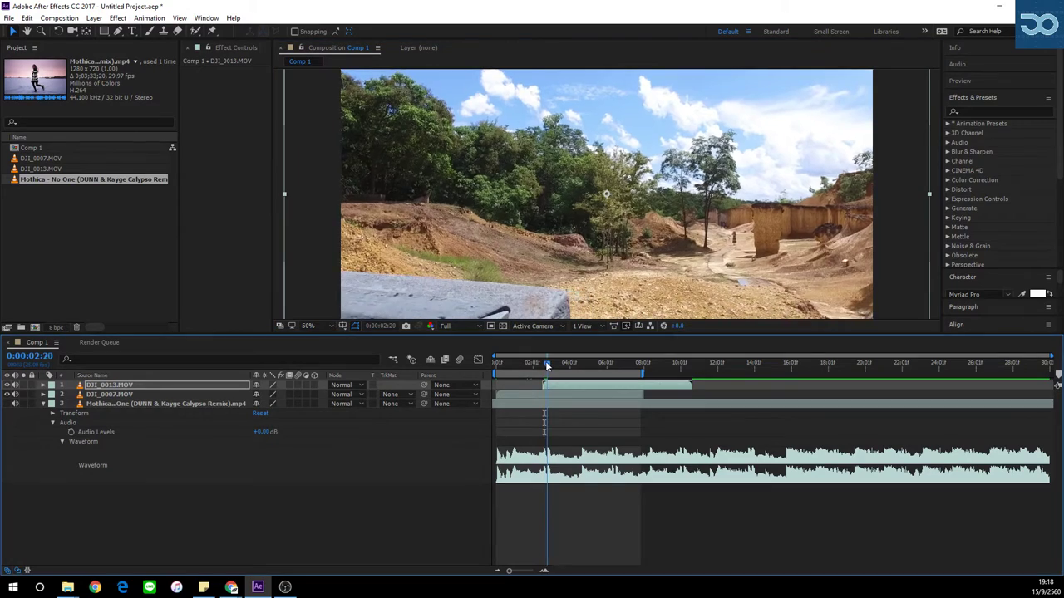
{"action": "mouse_move", "coordinate": [547, 366]}
{"action": "left_mouse_down"}
{"action": "mouse_move", "coordinate": [573, 366]}
{"action": "mouse_move", "coordinate": [544, 365]}
{"action": "mouse_move", "coordinate": [555, 365]}
{"action": "left_mouse_up"}
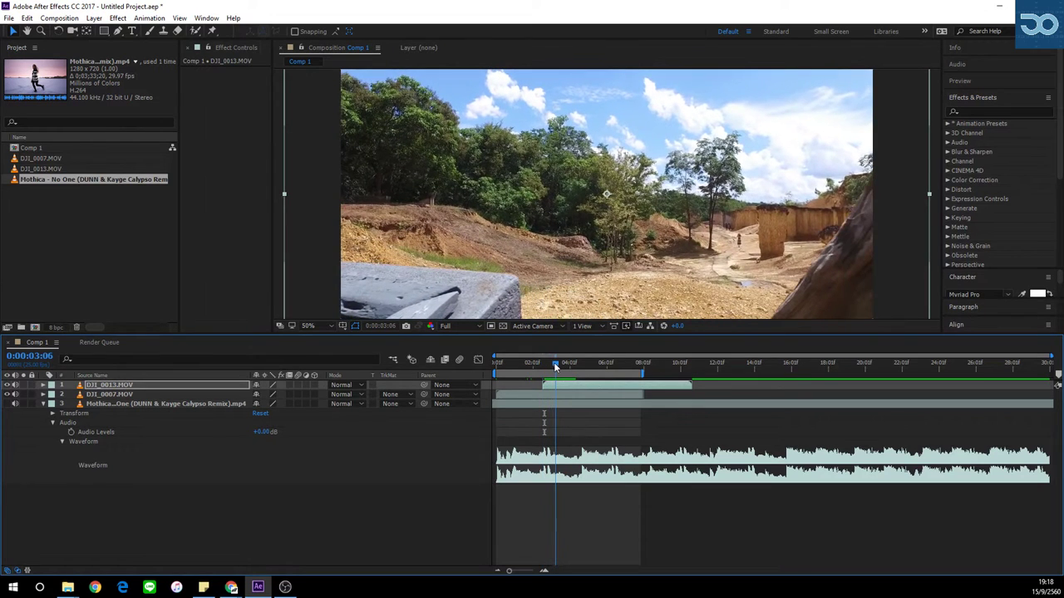
{"action": "left_click", "coordinate": [118, 30]}
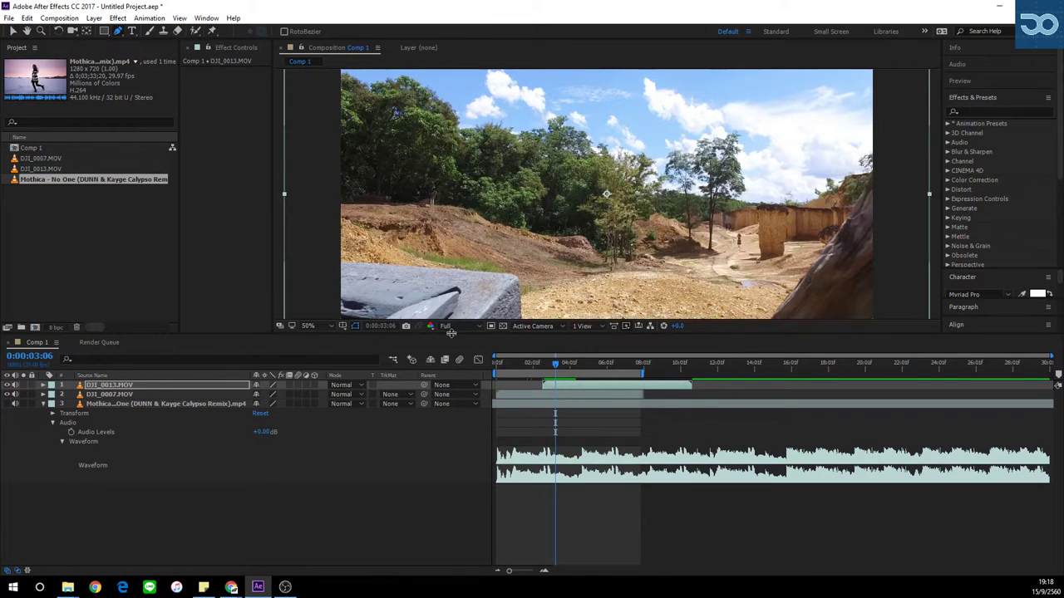
{"action": "left_click_drag", "start_coordinate": [451, 333], "coordinate": [451, 379]}
{"action": "left_click_drag", "start_coordinate": [706, 351], "coordinate": [604, 272]}
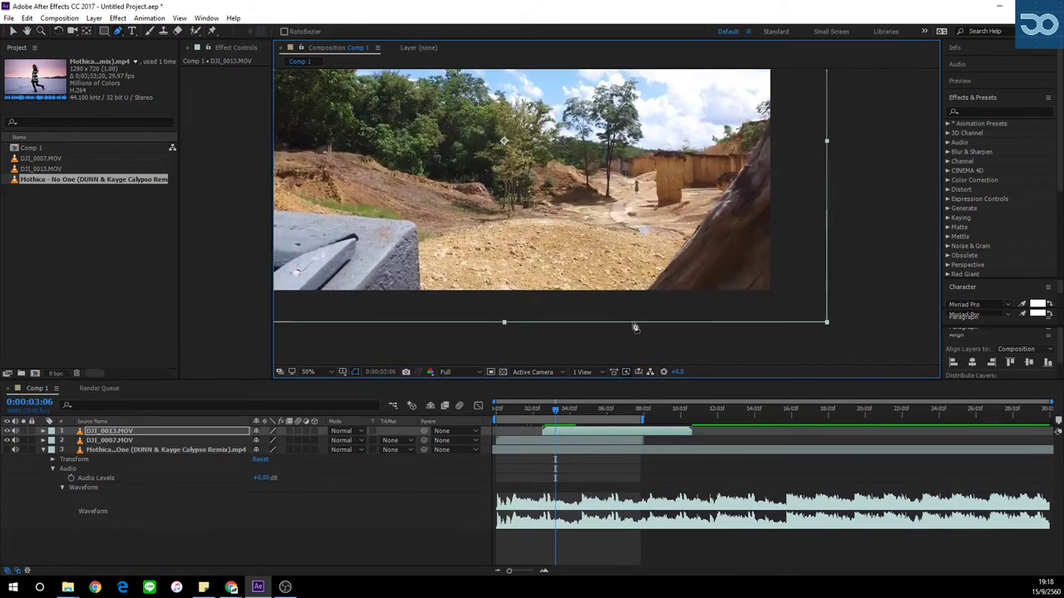
{"action": "scroll", "coordinate": [698, 234], "scroll_direction": "up", "scroll_amount": 2}
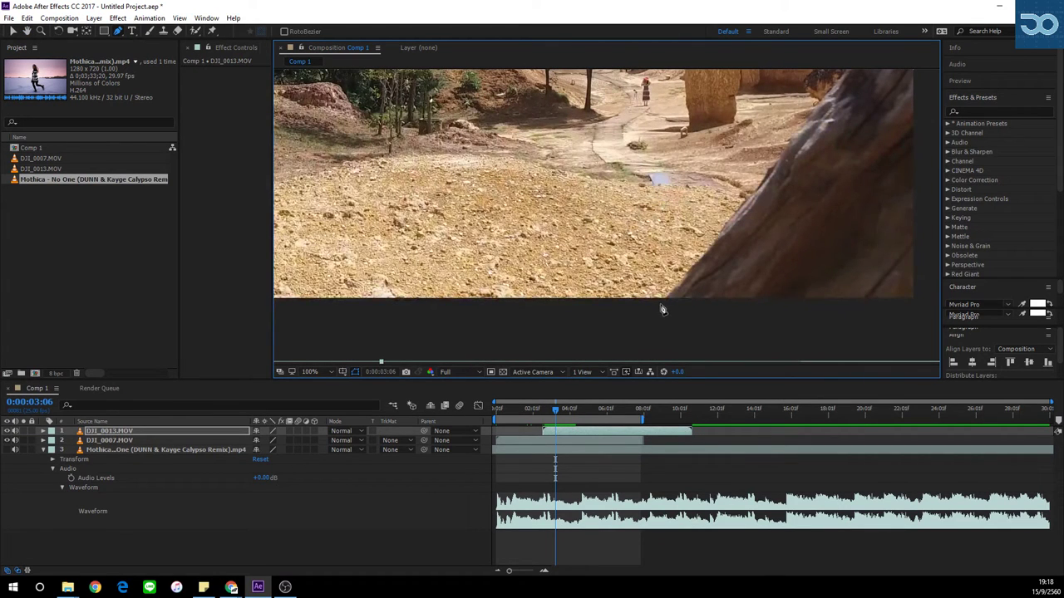
{"action": "left_click", "coordinate": [650, 315]}
{"action": "left_click", "coordinate": [683, 285]}
{"action": "left_click", "coordinate": [701, 264]}
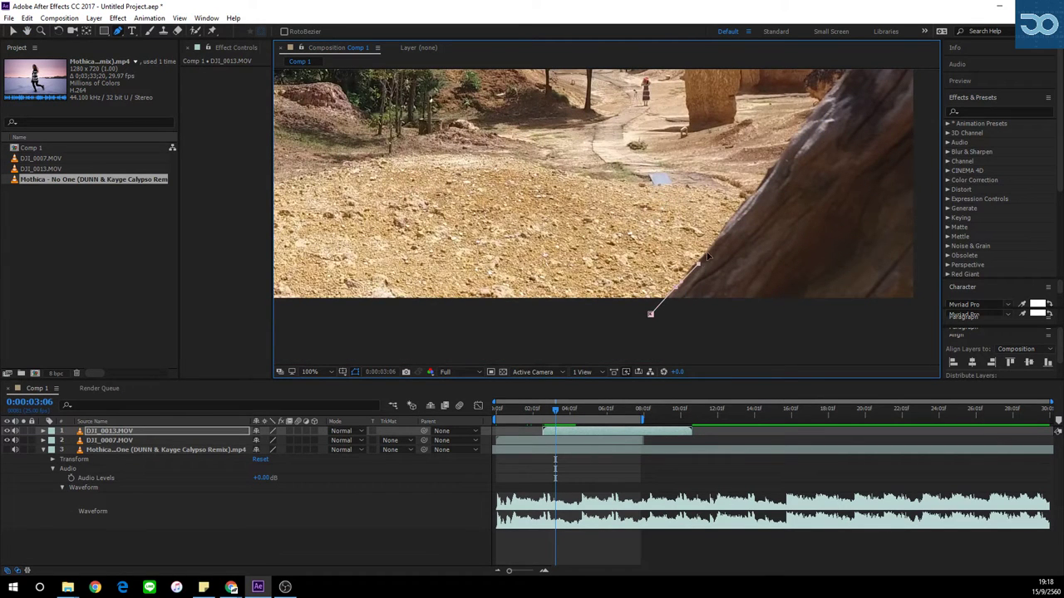
{"action": "left_click", "coordinate": [723, 236]}
{"action": "left_click", "coordinate": [747, 203]}
{"action": "left_click", "coordinate": [796, 137]}
{"action": "left_click_drag", "start_coordinate": [824, 102], "coordinate": [689, 268]}
{"action": "left_click", "coordinate": [710, 239]}
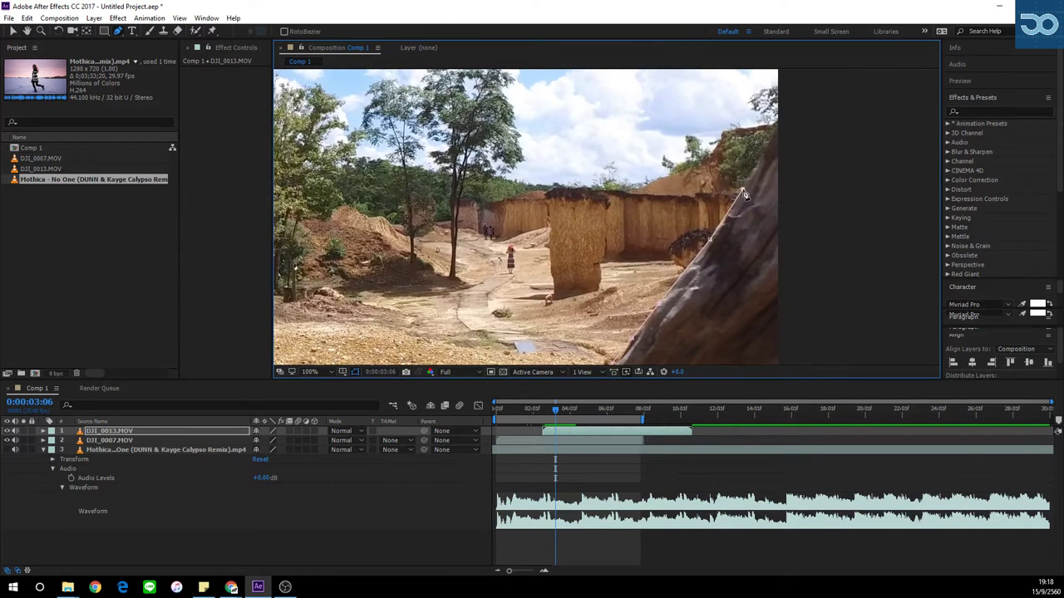
{"action": "left_click_drag", "start_coordinate": [797, 95], "coordinate": [740, 254]}
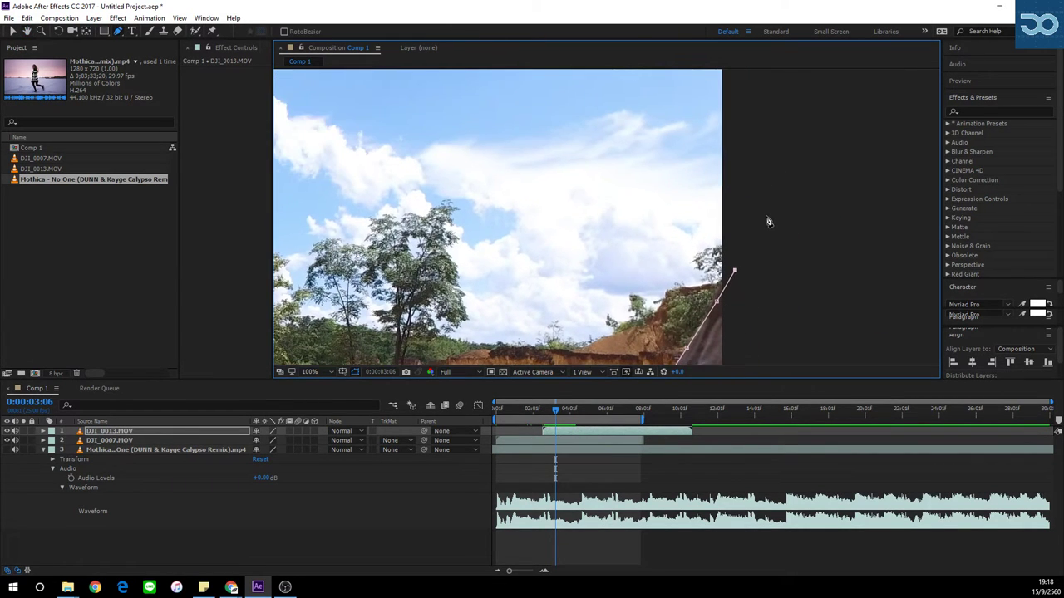
Continue the mask path outside the right and bottom edges of the frame and close it at its first point.
{"action": "left_click", "coordinate": [764, 214]}
{"action": "left_click", "coordinate": [786, 138]}
{"action": "left_click_drag", "start_coordinate": [796, 132], "coordinate": [585, 188]}
{"action": "scroll", "coordinate": [777, 170], "scroll_direction": "down", "scroll_amount": 2}
{"action": "left_click", "coordinate": [679, 122]}
{"action": "left_click_drag", "start_coordinate": [629, 305], "coordinate": [630, 79]}
{"action": "left_click_drag", "start_coordinate": [657, 362], "coordinate": [656, 202]}
{"action": "left_click", "coordinate": [674, 242]}
{"action": "left_click_drag", "start_coordinate": [375, 260], "coordinate": [553, 293]}
{"action": "left_click", "coordinate": [484, 275]}
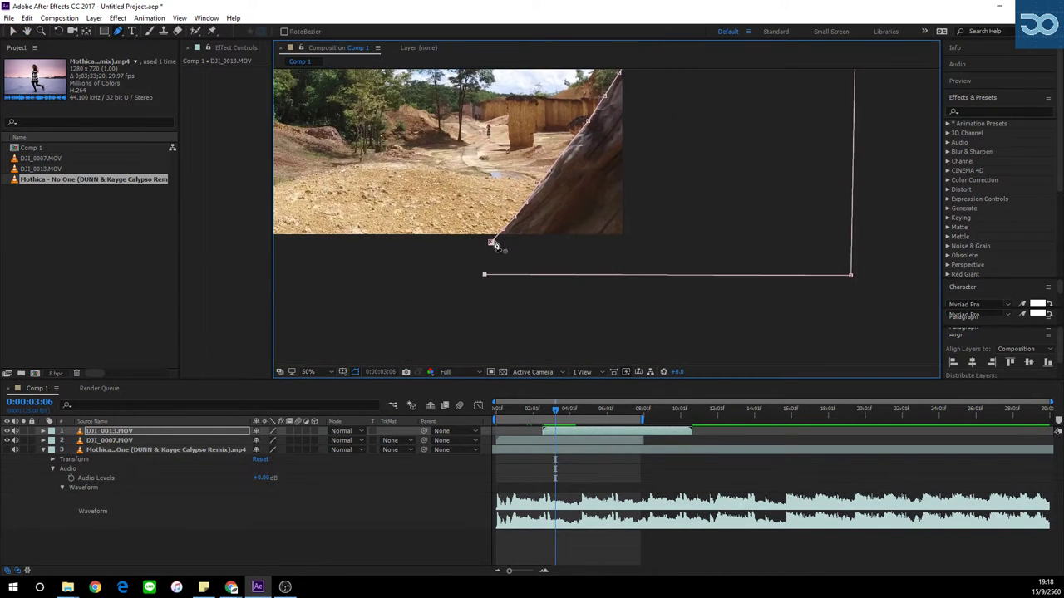
{"action": "left_click", "coordinate": [491, 242]}
{"action": "left_click_drag", "start_coordinate": [541, 258], "coordinate": [541, 292]}
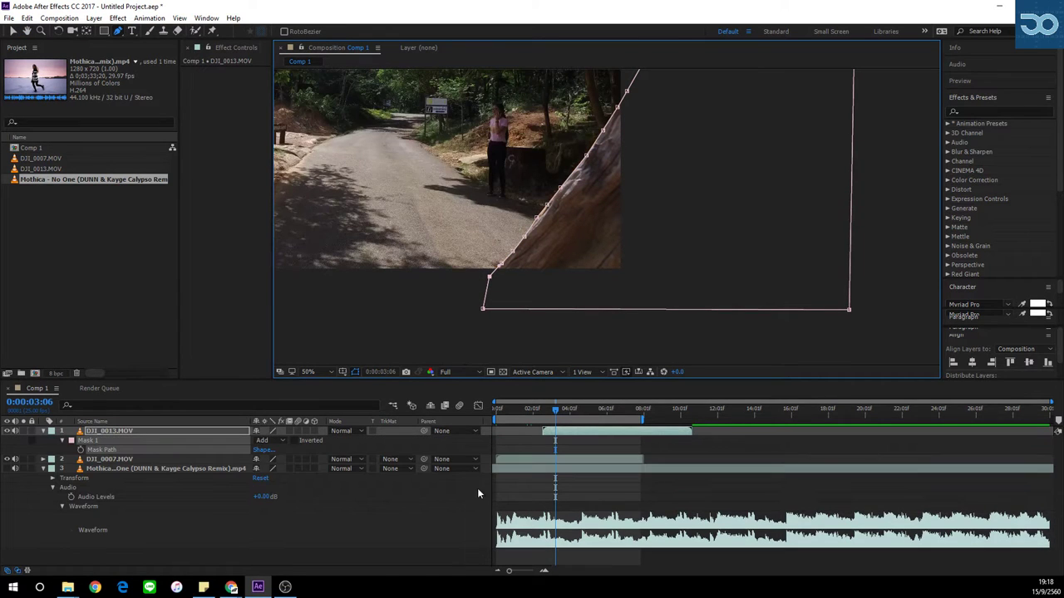
Set Mask 1's feather to 10 pixels and enable Mask Path keyframing at 0:00:03:06.
{"action": "left_click", "coordinate": [64, 443]}
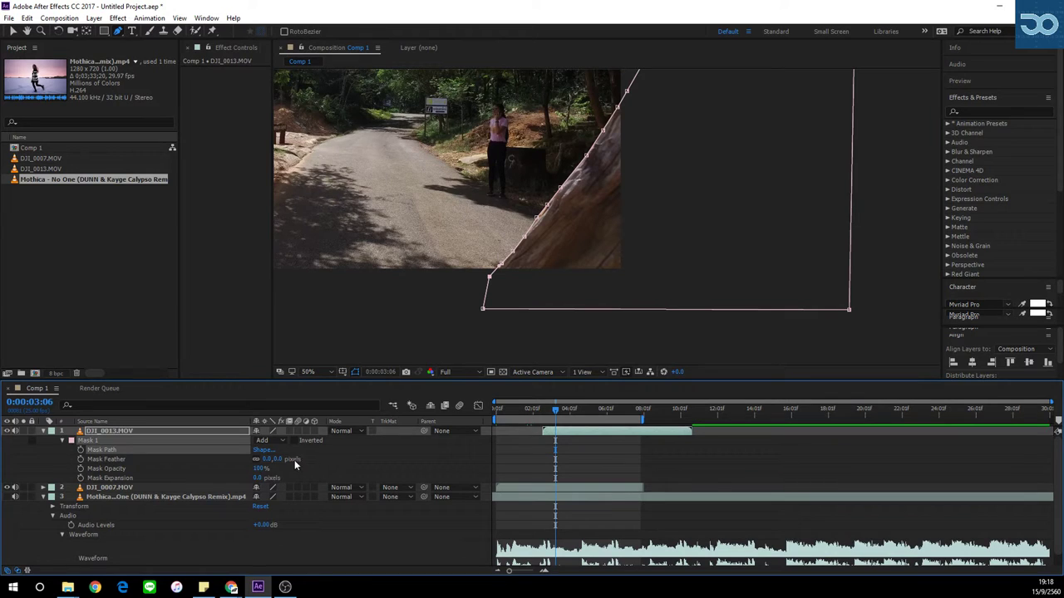
{"action": "left_click", "coordinate": [279, 459]}
{"action": "type", "text": "10"}
{"action": "key", "text": "Return"}
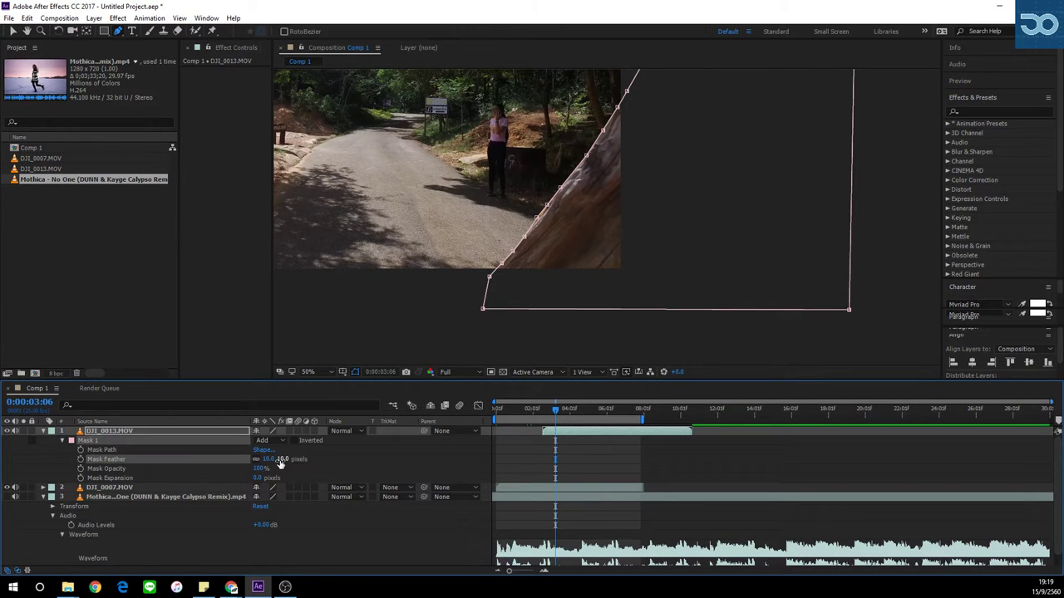
{"action": "left_click", "coordinate": [81, 450]}
{"action": "left_click_drag", "start_coordinate": [607, 258], "coordinate": [659, 233]}
{"action": "key", "text": "g"}
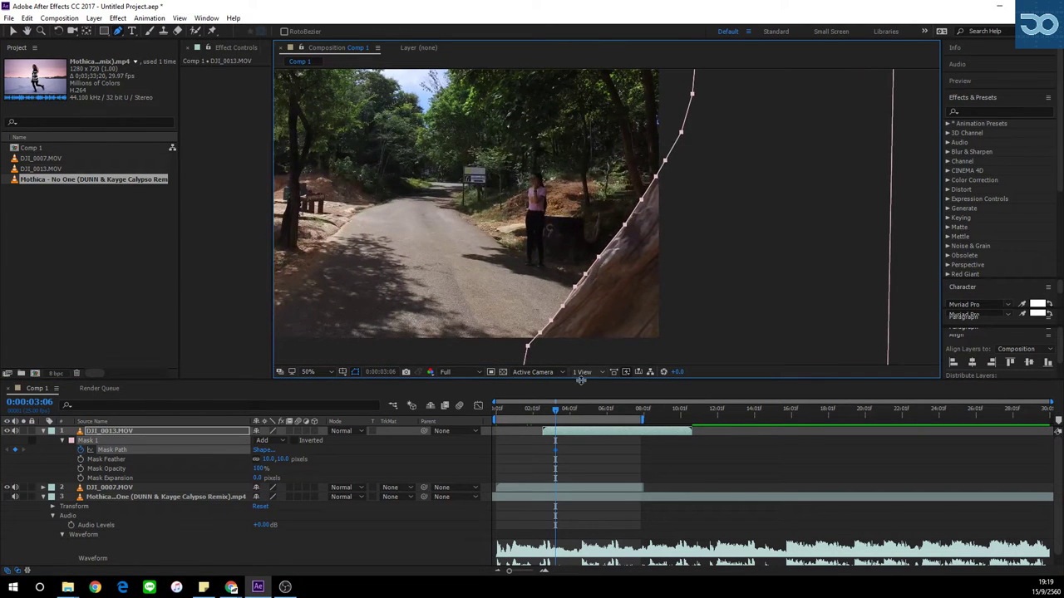
At 0:00:02:24, move the whole Mask 1 path right to keyframe it closer to the trunk's edge.
{"action": "left_click_drag", "start_coordinate": [557, 406], "coordinate": [549, 413]}
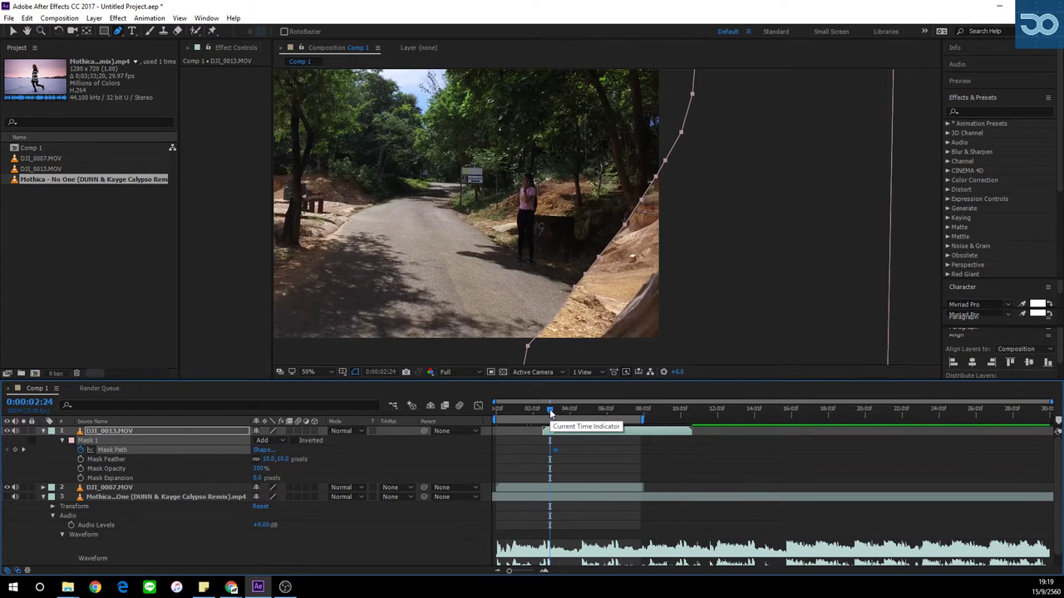
{"action": "key", "text": "v"}
{"action": "double_click", "coordinate": [584, 273]}
{"action": "mouse_move", "coordinate": [583, 273]}
{"action": "left_mouse_down"}
{"action": "mouse_move", "coordinate": [648, 306]}
{"action": "mouse_move", "coordinate": [598, 271]}
{"action": "left_mouse_up"}
{"action": "left_click_drag", "start_coordinate": [548, 363], "coordinate": [576, 313]}
At 0:00:02:18, move Mask 1 farther right and down until its edge reaches the frame's lower-right corner.
{"action": "left_click", "coordinate": [548, 410]}
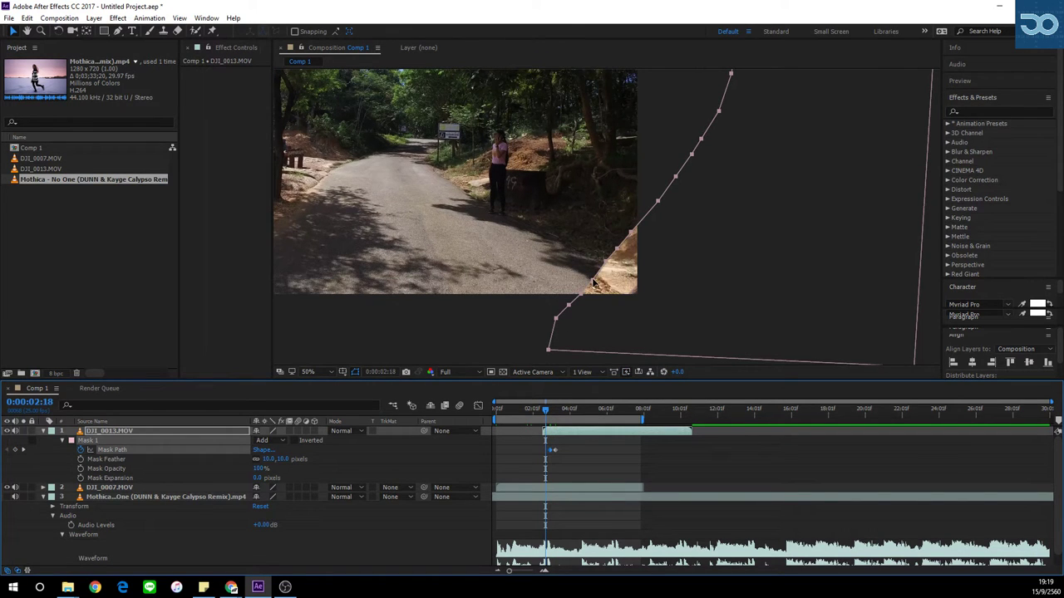
{"action": "left_click_drag", "start_coordinate": [594, 283], "coordinate": [625, 310]}
{"action": "left_click", "coordinate": [556, 432]}
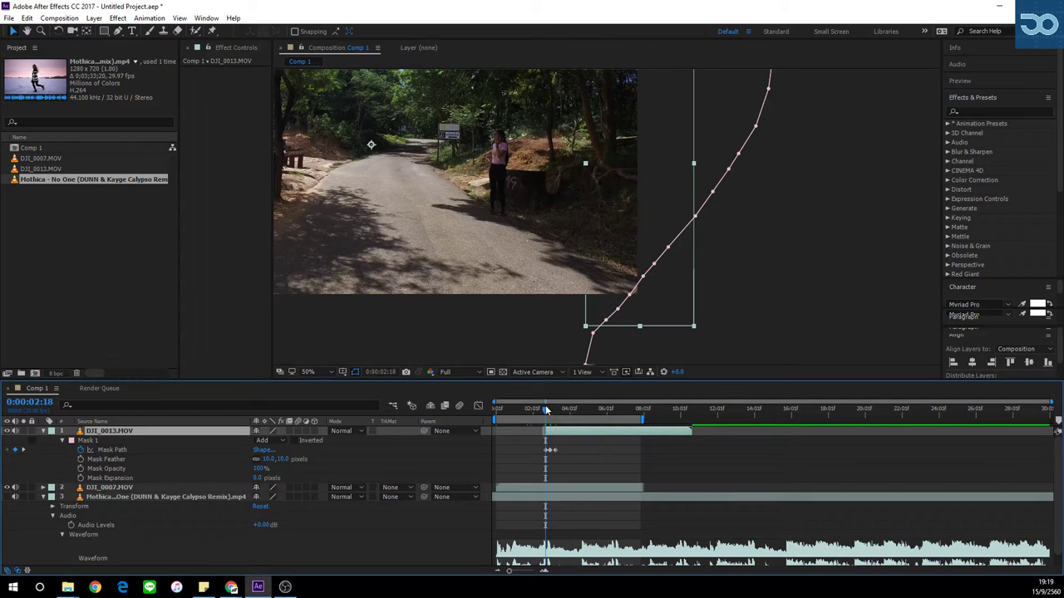
At 0:00:05:05, move the whole Mask 1 path left so its traced edge follows the trunk's left side.
{"action": "left_click_drag", "start_coordinate": [547, 412], "coordinate": [563, 411]}
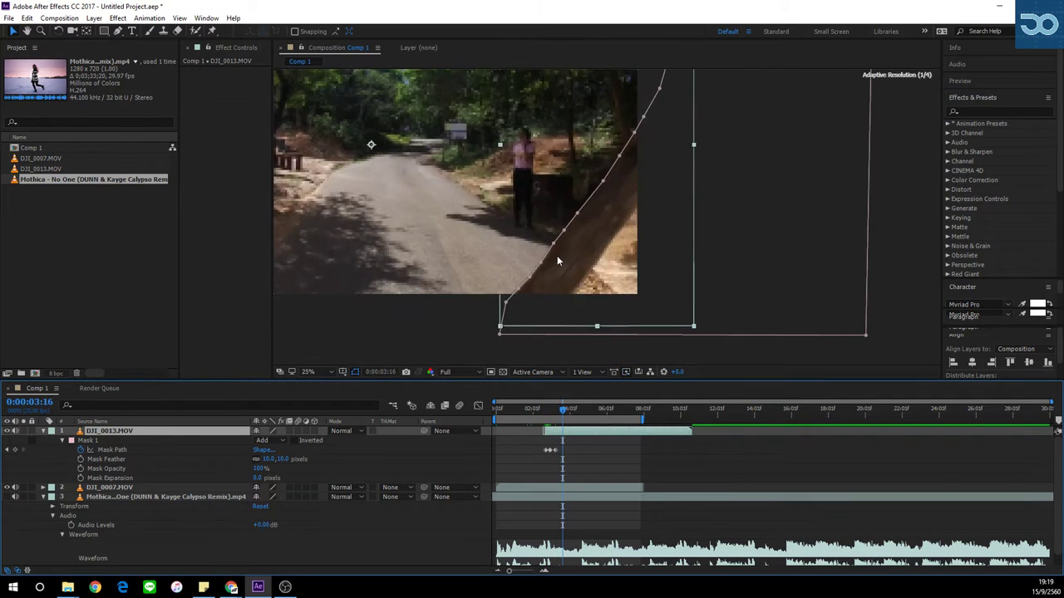
{"action": "scroll", "coordinate": [557, 255], "scroll_direction": "down", "scroll_amount": 2}
{"action": "left_click_drag", "start_coordinate": [503, 196], "coordinate": [530, 243]}
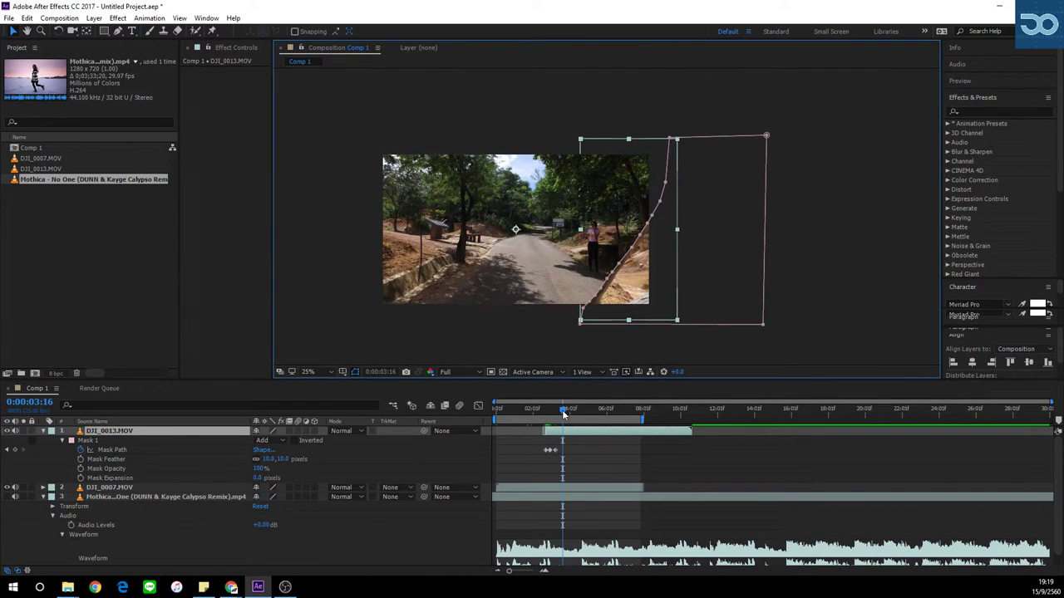
{"action": "left_click_drag", "start_coordinate": [563, 413], "coordinate": [593, 413]}
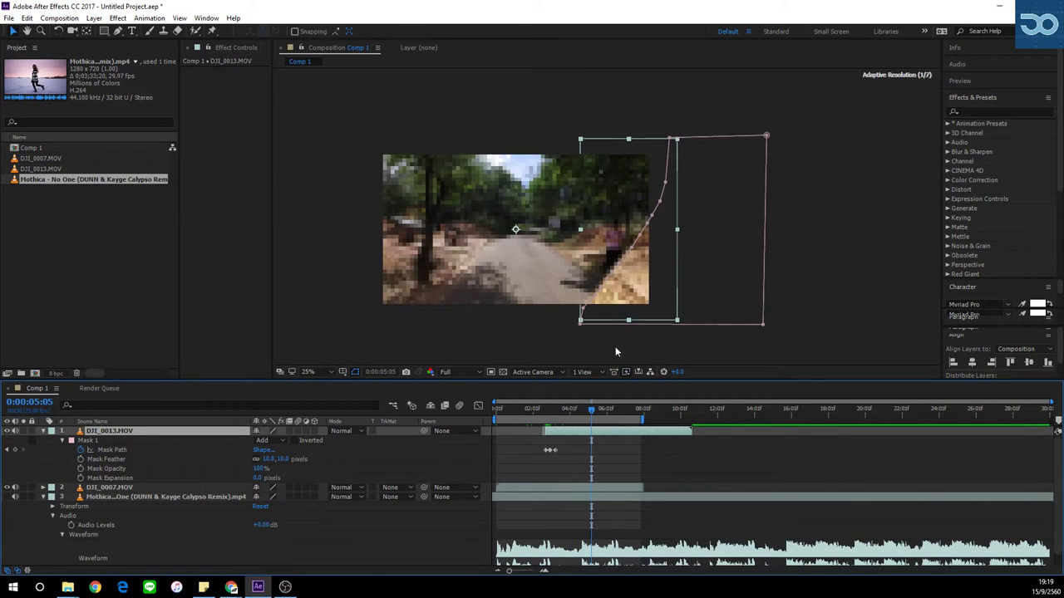
{"action": "double_click", "coordinate": [665, 184]}
{"action": "left_click_drag", "start_coordinate": [658, 208], "coordinate": [449, 207]}
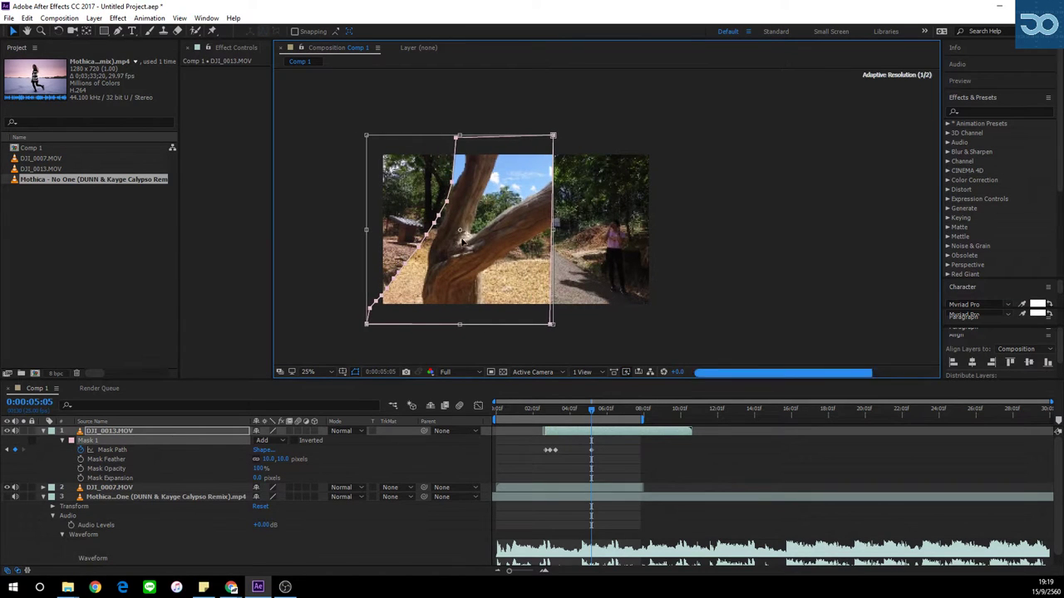
Extend Mask 1's two right-hand corner points beyond the right edge of the frame at 0:00:05:05.
{"action": "left_click", "coordinate": [591, 450]}
{"action": "left_click", "coordinate": [573, 349]}
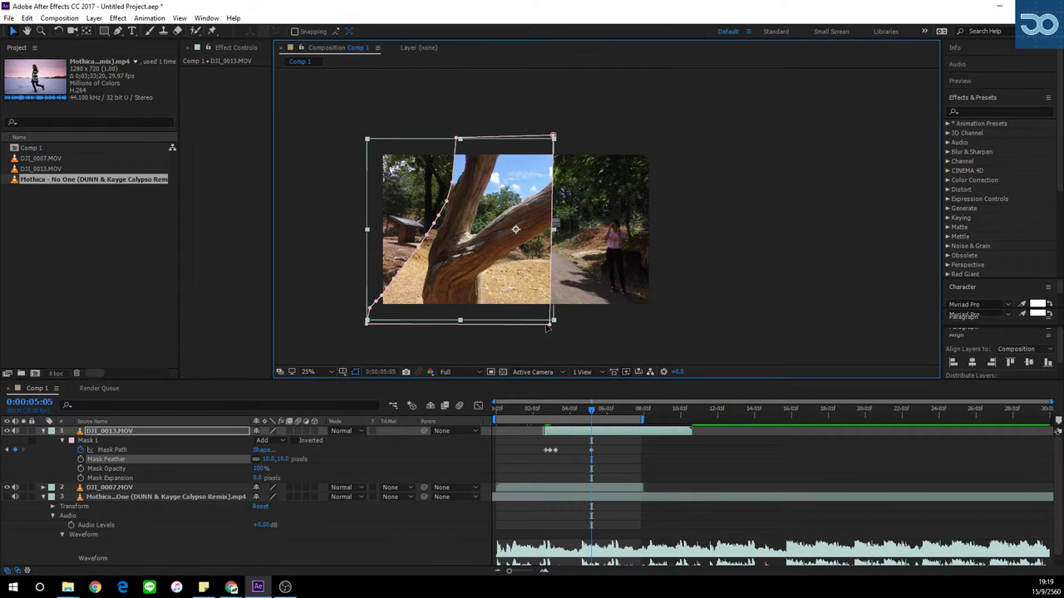
{"action": "left_click", "coordinate": [550, 325]}
{"action": "left_click_drag", "start_coordinate": [549, 325], "coordinate": [674, 323]}
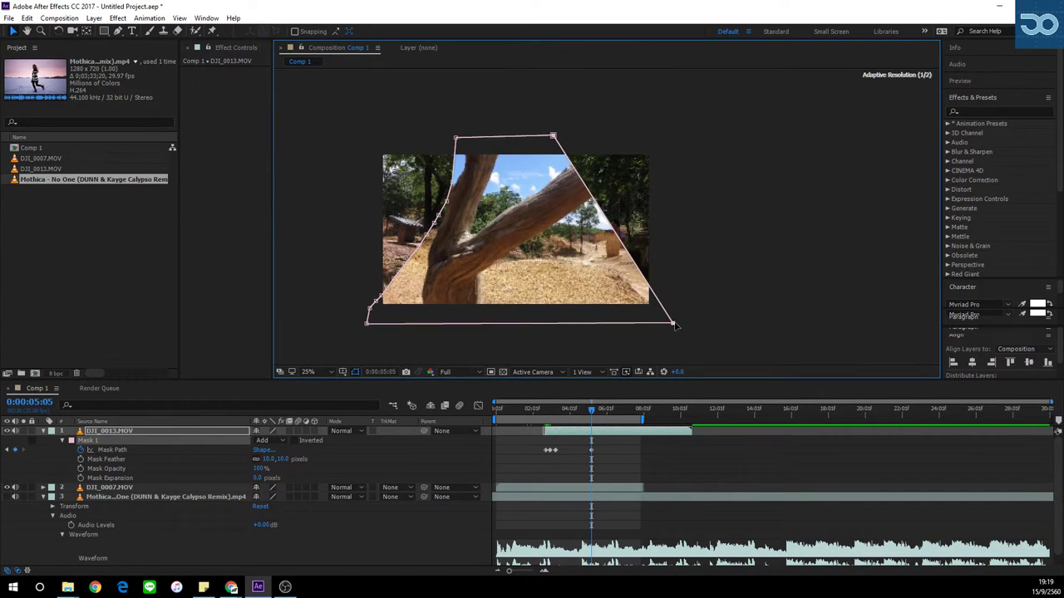
{"action": "left_click_drag", "start_coordinate": [554, 135], "coordinate": [664, 130]}
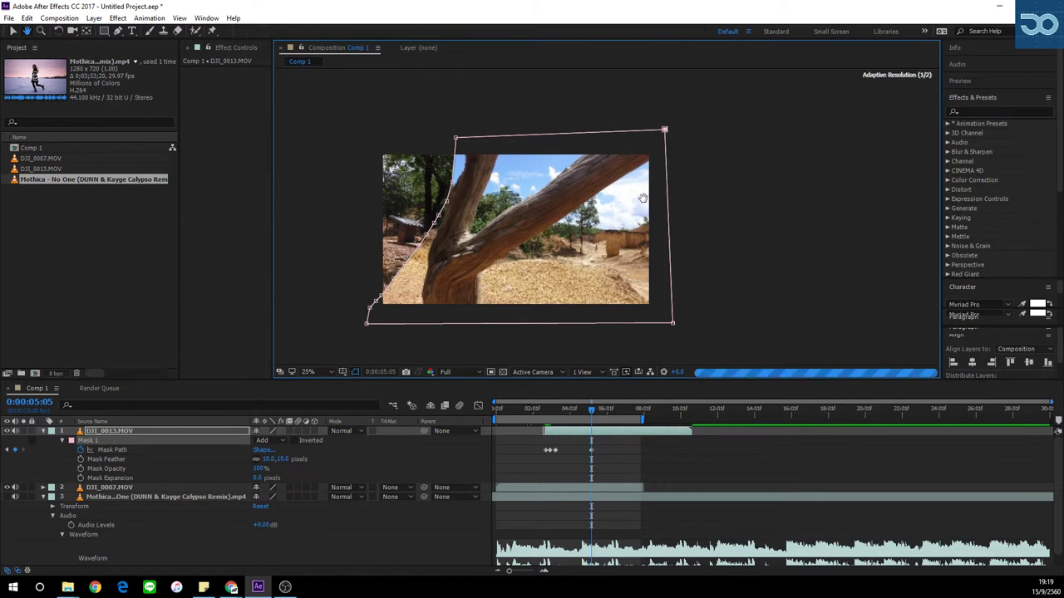
At 0:00:06:03, shift Mask 1's right-hand corners slightly inward to keyframe the path, and trim the end of DJI_0007.MOV to this time.
{"action": "left_click", "coordinate": [600, 409]}
{"action": "left_click", "coordinate": [615, 413]}
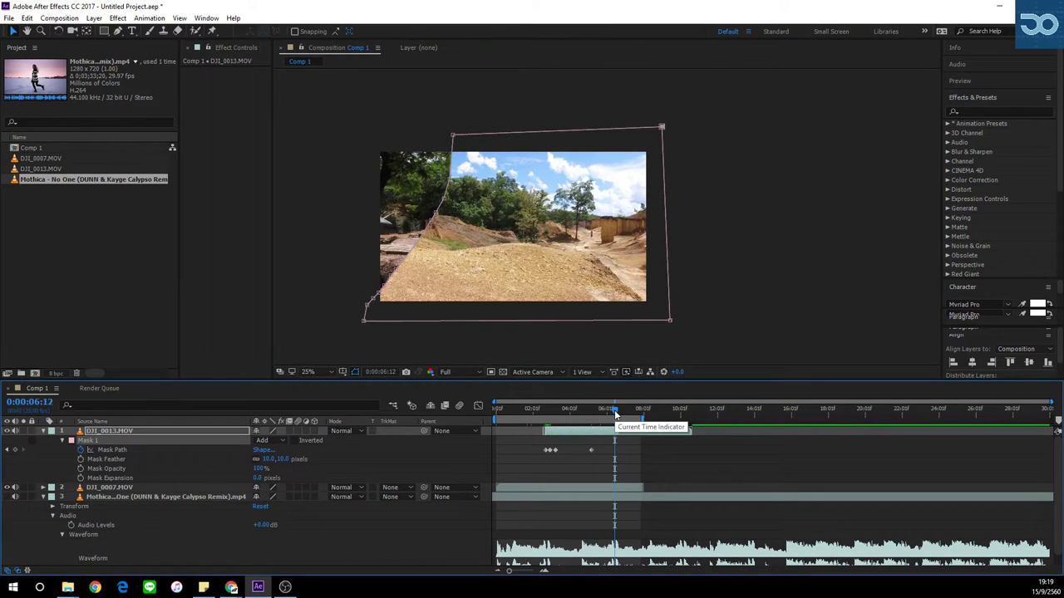
{"action": "left_click_drag", "start_coordinate": [615, 413], "coordinate": [607, 411]}
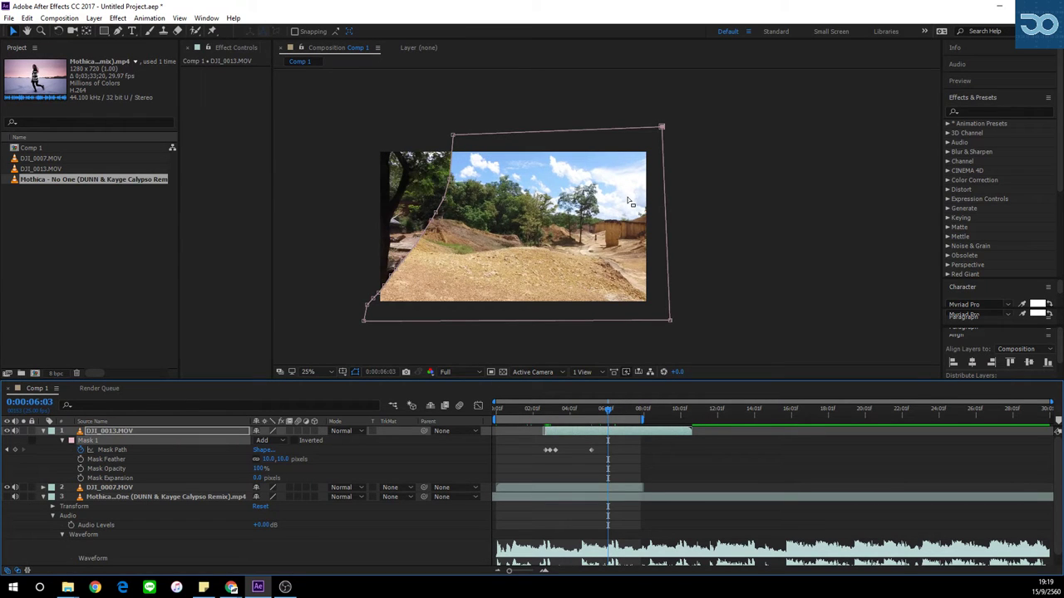
{"action": "left_click_drag", "start_coordinate": [640, 106], "coordinate": [728, 354]}
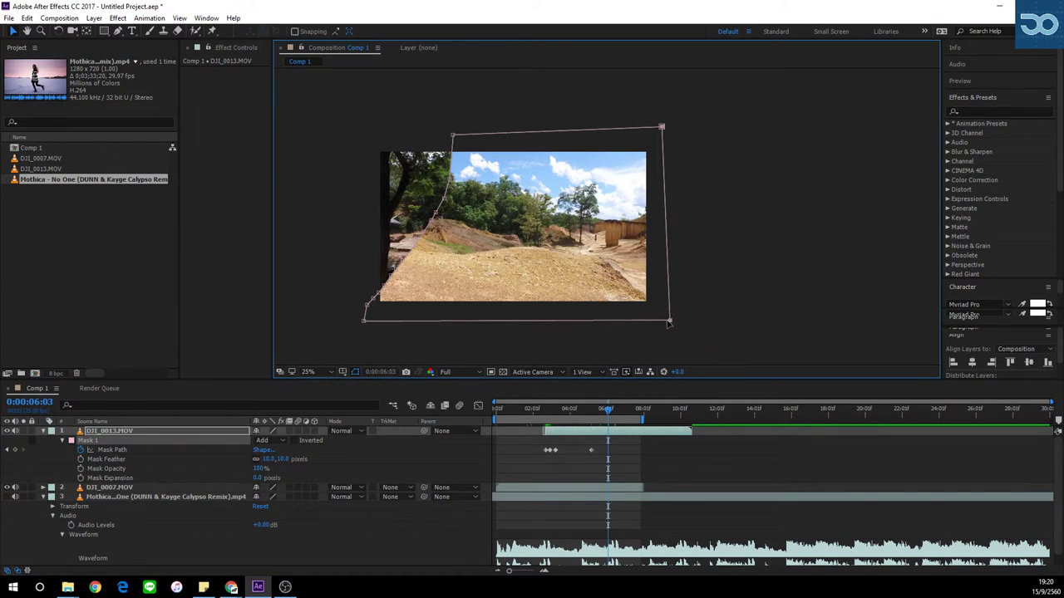
{"action": "left_click_drag", "start_coordinate": [669, 322], "coordinate": [658, 319]}
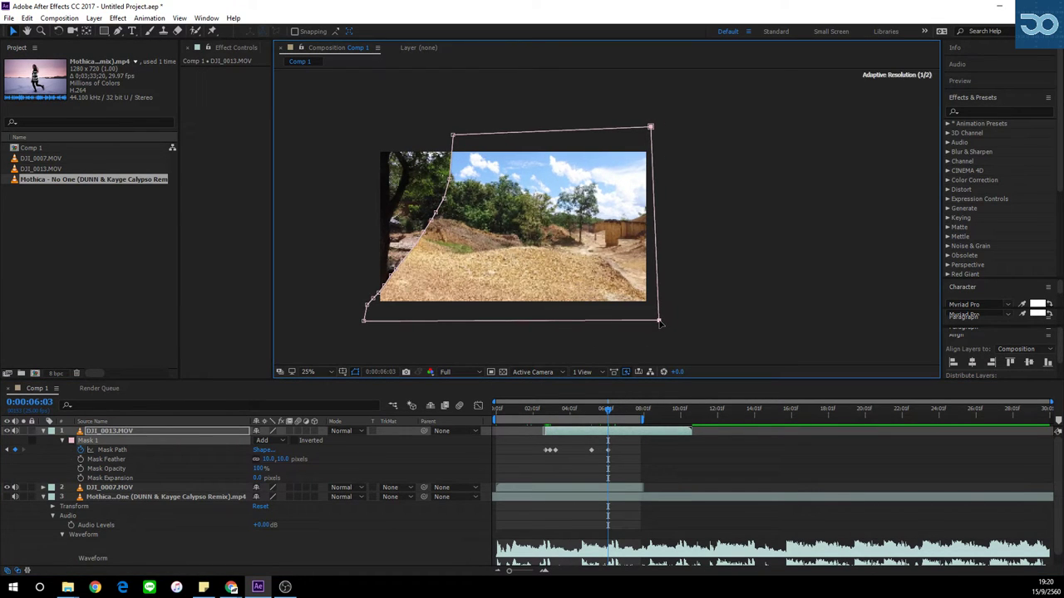
{"action": "left_click", "coordinate": [613, 488]}
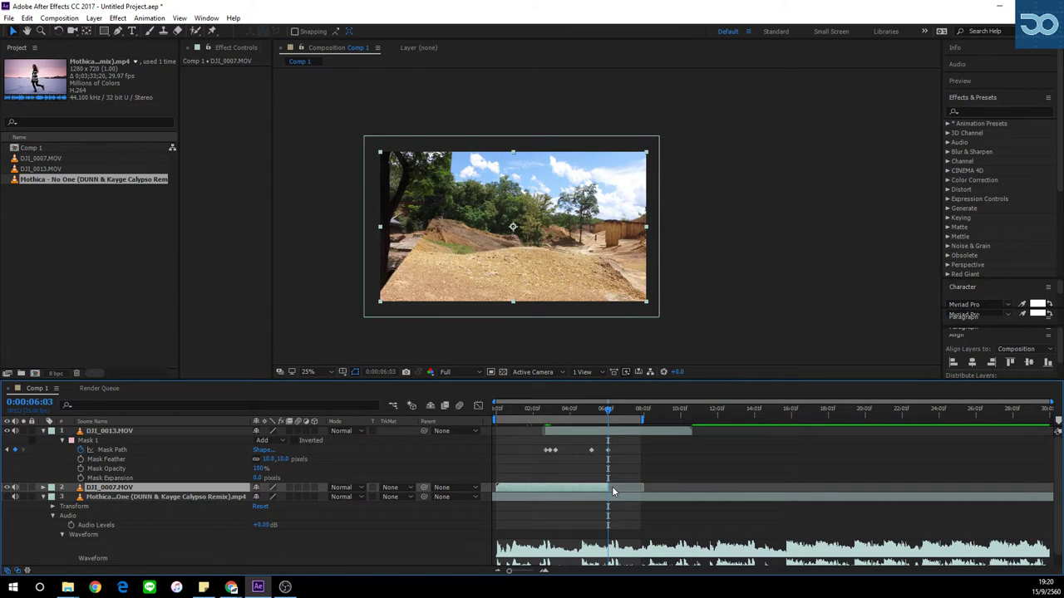
At 0:00:04:05, reposition Mask 1's lower vertices so the path follows the lower part of the trunk's left edge.
{"action": "left_click_drag", "start_coordinate": [604, 413], "coordinate": [572, 413]}
{"action": "left_click", "coordinate": [582, 434]}
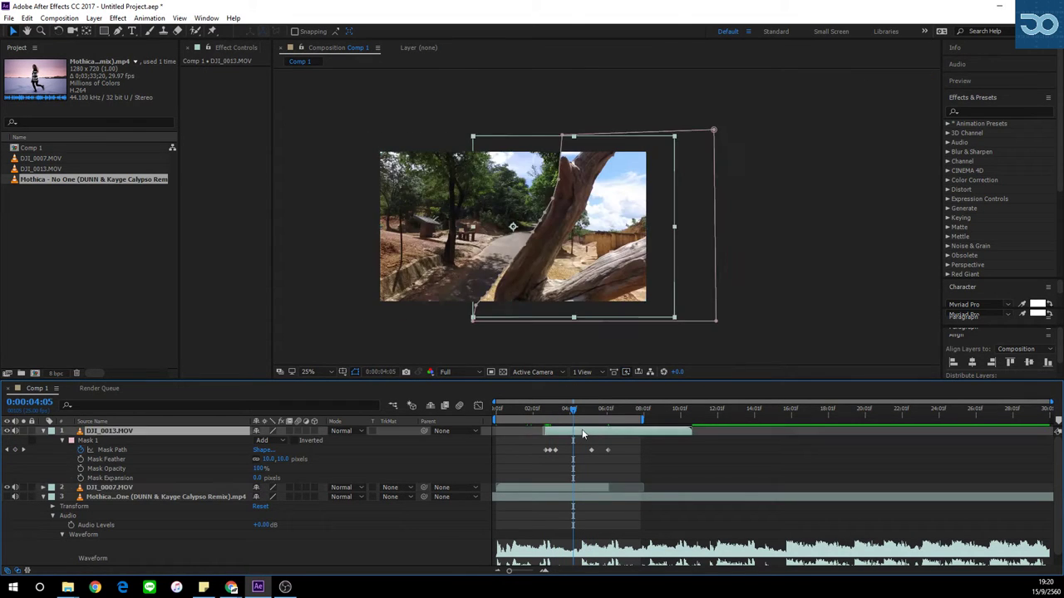
{"action": "scroll", "coordinate": [367, 286], "scroll_direction": "up", "scroll_amount": 2}
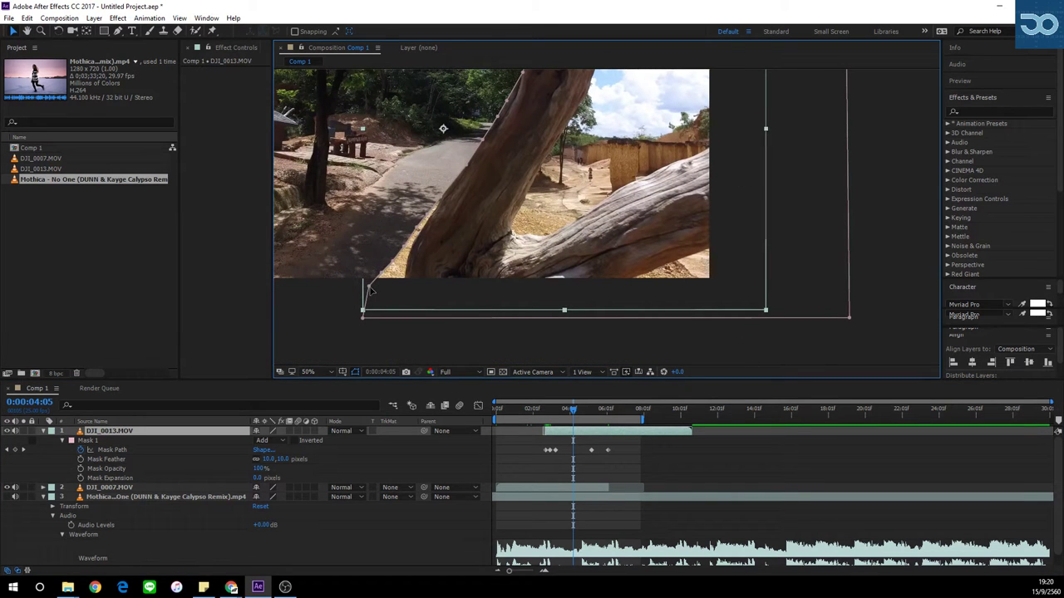
{"action": "left_click", "coordinate": [370, 287]}
{"action": "left_click_drag", "start_coordinate": [370, 287], "coordinate": [644, 222]}
{"action": "scroll", "coordinate": [401, 287], "scroll_direction": "up", "scroll_amount": 1}
{"action": "left_click_drag", "start_coordinate": [407, 275], "coordinate": [444, 253]}
{"action": "left_click_drag", "start_coordinate": [471, 214], "coordinate": [479, 156]}
{"action": "left_click_drag", "start_coordinate": [495, 176], "coordinate": [497, 177]}
{"action": "left_click_drag", "start_coordinate": [493, 177], "coordinate": [458, 211]}
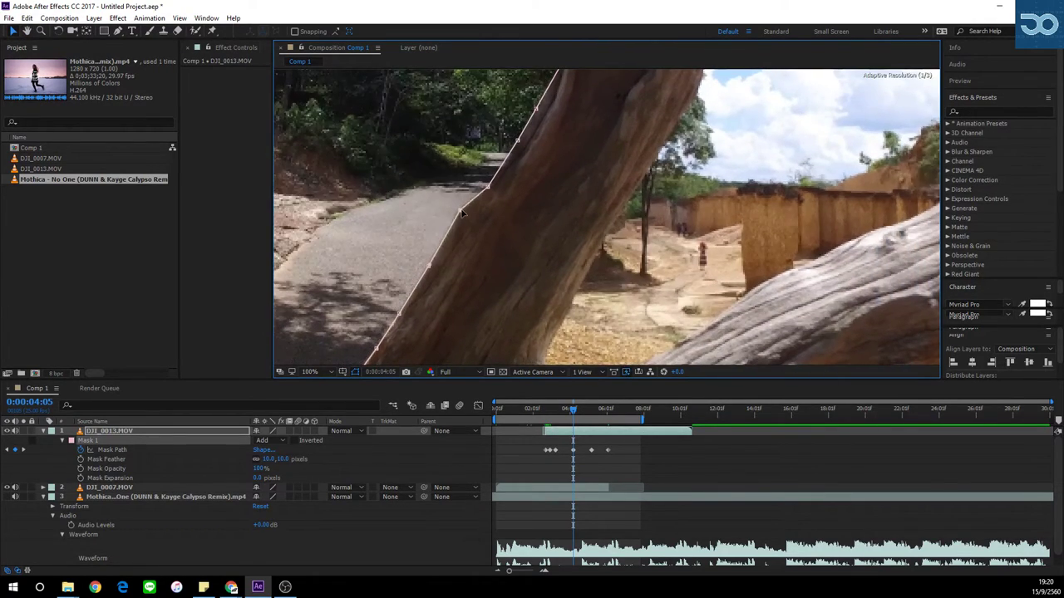
{"action": "mouse_move", "coordinate": [429, 267]}
{"action": "left_mouse_down"}
{"action": "mouse_move", "coordinate": [413, 253]}
{"action": "mouse_move", "coordinate": [429, 264]}
{"action": "left_mouse_up"}
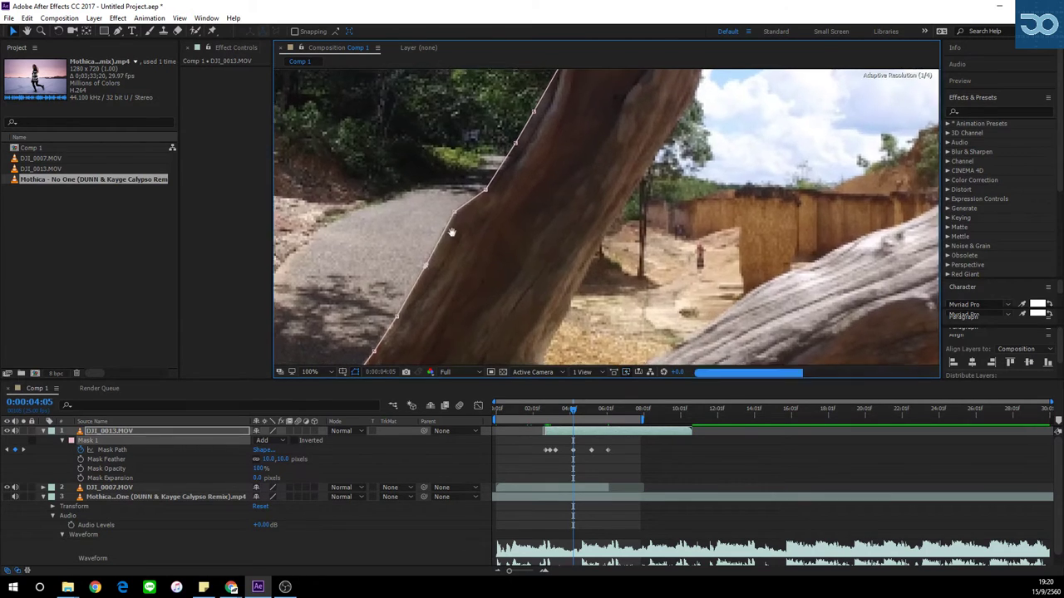
Fit Mask 1's upper vertices to the trunk's left edge, ending with a point at the broken stump's upper-left corner.
{"action": "left_click_drag", "start_coordinate": [452, 230], "coordinate": [379, 316]}
{"action": "mouse_move", "coordinate": [418, 274]}
{"action": "left_mouse_down"}
{"action": "mouse_move", "coordinate": [402, 246]}
{"action": "mouse_move", "coordinate": [420, 252]}
{"action": "mouse_move", "coordinate": [410, 312]}
{"action": "mouse_move", "coordinate": [397, 276]}
{"action": "left_mouse_up"}
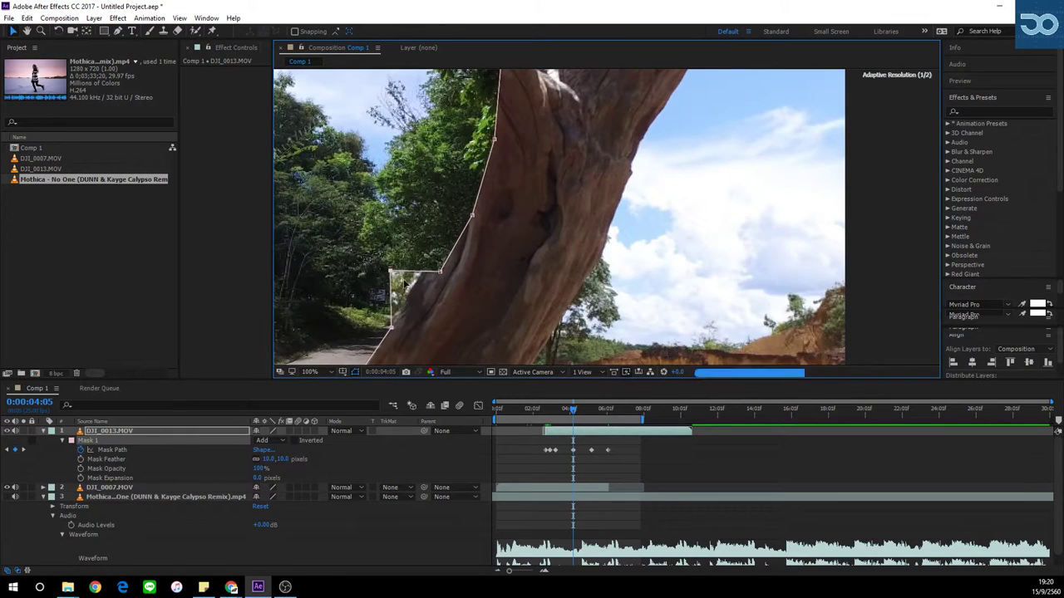
{"action": "left_click_drag", "start_coordinate": [402, 191], "coordinate": [403, 280]}
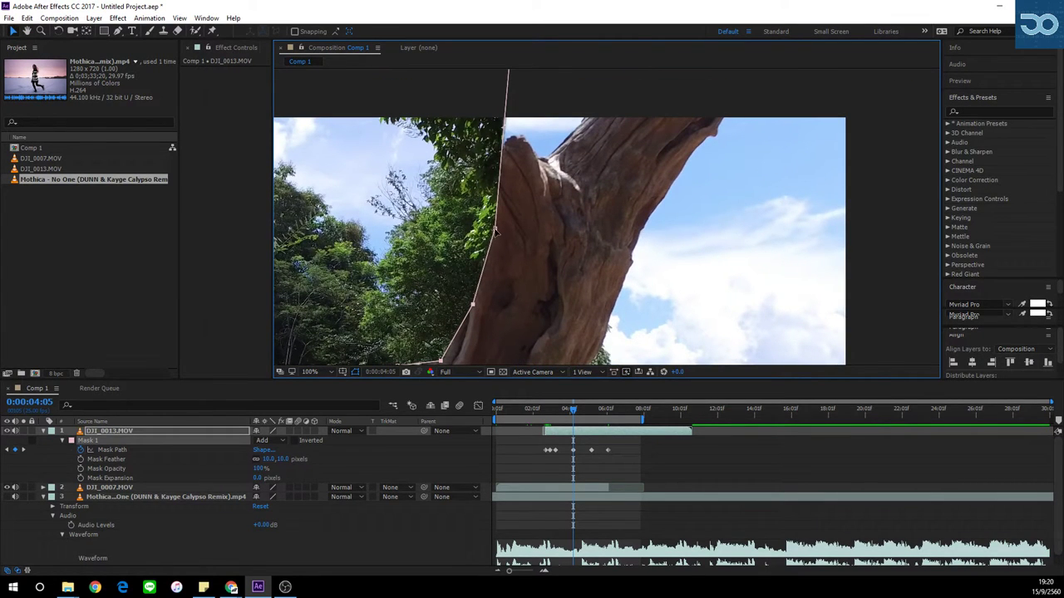
{"action": "left_click_drag", "start_coordinate": [474, 304], "coordinate": [410, 251]}
{"action": "mouse_move", "coordinate": [451, 185]}
{"action": "left_mouse_down"}
{"action": "mouse_move", "coordinate": [428, 317]}
{"action": "mouse_move", "coordinate": [494, 200]}
{"action": "mouse_move", "coordinate": [442, 273]}
{"action": "left_mouse_up"}
{"action": "left_click_drag", "start_coordinate": [432, 285], "coordinate": [435, 172]}
{"action": "left_click_drag", "start_coordinate": [410, 269], "coordinate": [413, 296]}
{"action": "left_click_drag", "start_coordinate": [429, 205], "coordinate": [439, 267]}
{"action": "left_click_drag", "start_coordinate": [461, 172], "coordinate": [454, 201]}
{"action": "left_click_drag", "start_coordinate": [433, 162], "coordinate": [453, 225]}
{"action": "left_click_drag", "start_coordinate": [550, 125], "coordinate": [493, 195]}
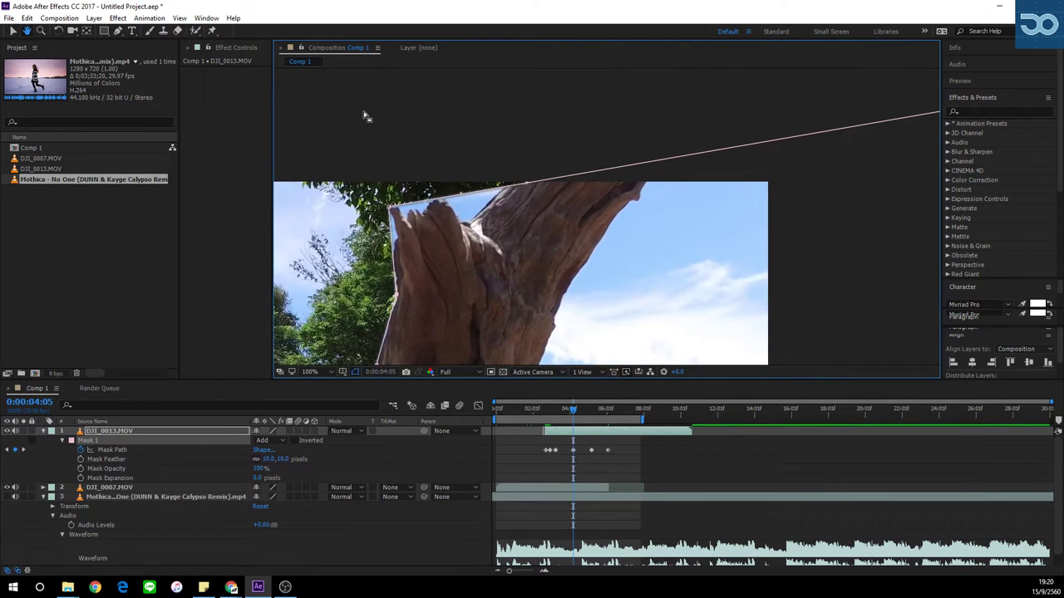
Add vertices with the Pen tool along Mask 1's segment above the stump and down the trunk's left edge.
{"action": "left_click", "coordinate": [118, 31]}
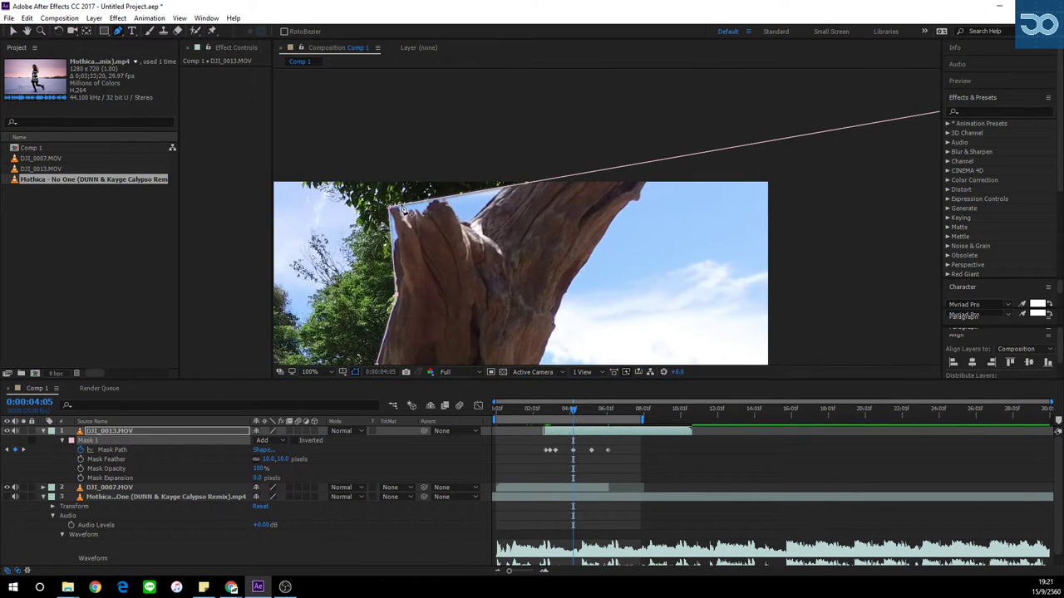
{"action": "left_click", "coordinate": [396, 209]}
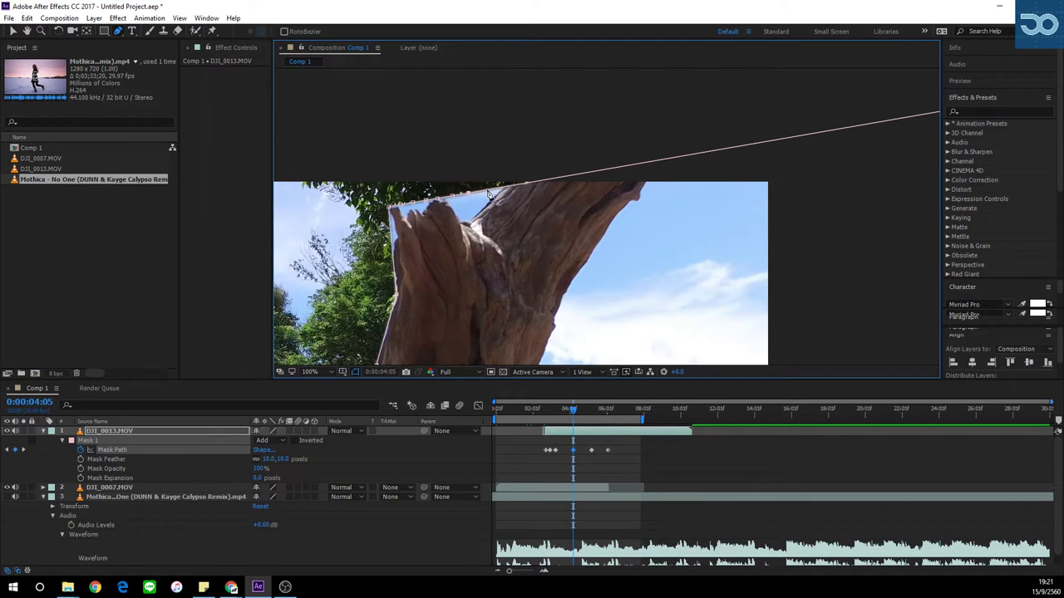
{"action": "scroll", "coordinate": [489, 194], "scroll_direction": "down", "scroll_amount": 3}
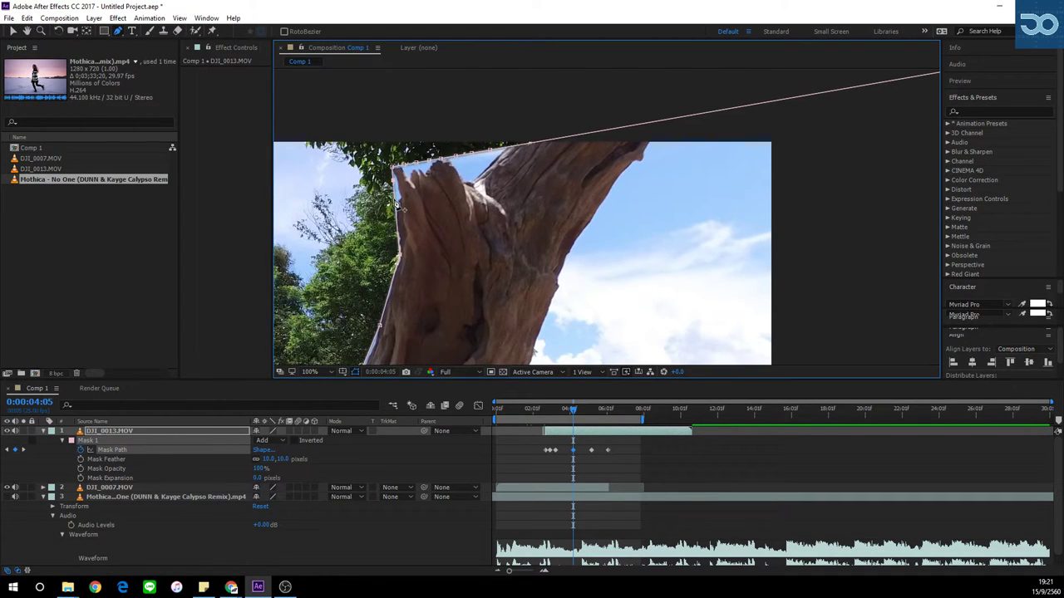
{"action": "left_click", "coordinate": [388, 303]}
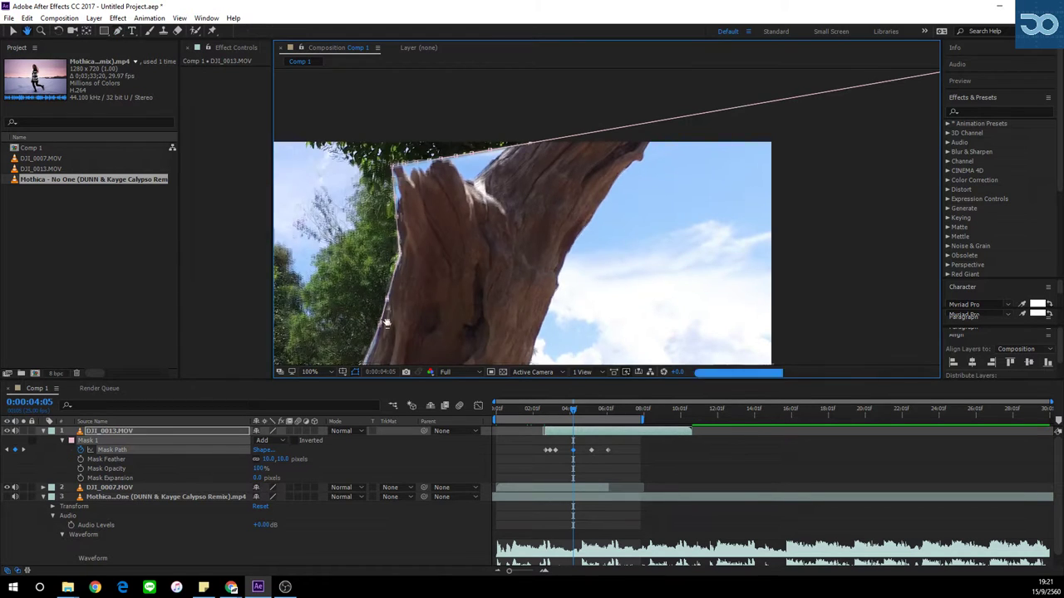
{"action": "left_click_drag", "start_coordinate": [370, 358], "coordinate": [386, 266]}
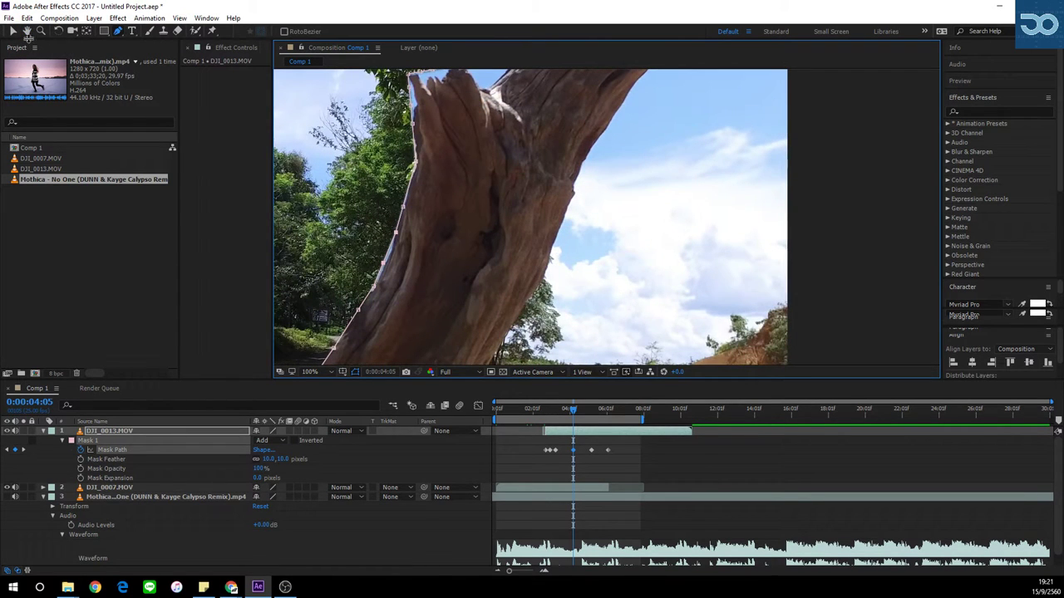
Smooth a mask vertex on the trunk's left edge with the Convert Vertex tool and nudge it right onto the bark.
{"action": "key", "text": "v"}
{"action": "left_click_drag", "start_coordinate": [384, 264], "coordinate": [831, 207]}
{"action": "scroll", "coordinate": [386, 265], "scroll_direction": "up", "scroll_amount": 2}
{"action": "left_click_drag", "start_coordinate": [533, 225], "coordinate": [829, 218]}
{"action": "left_click_drag", "start_coordinate": [586, 220], "coordinate": [490, 214]}
{"action": "left_click", "coordinate": [14, 31]}
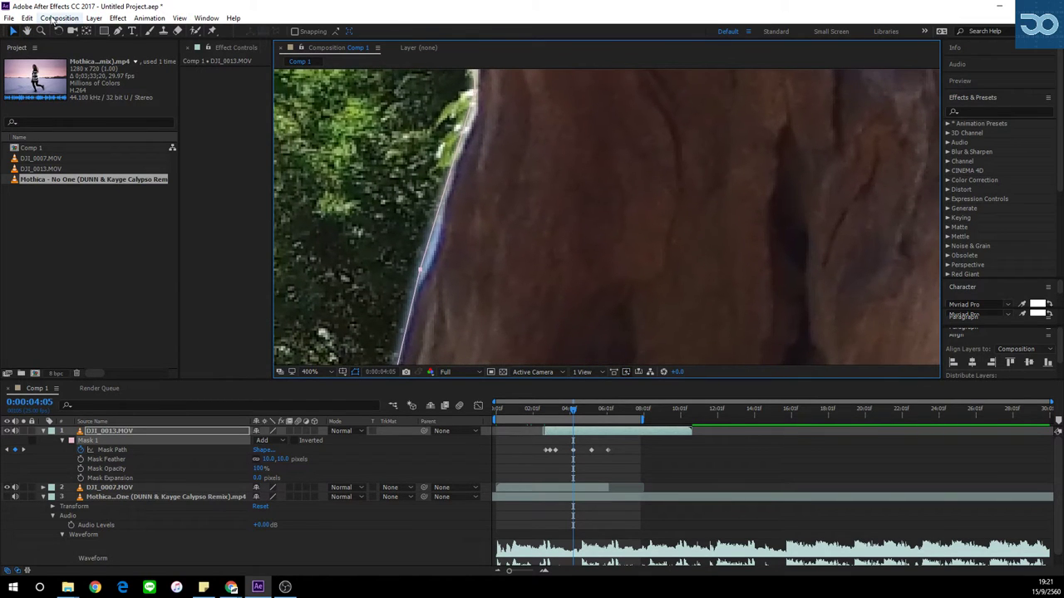
{"action": "left_click", "coordinate": [119, 31]}
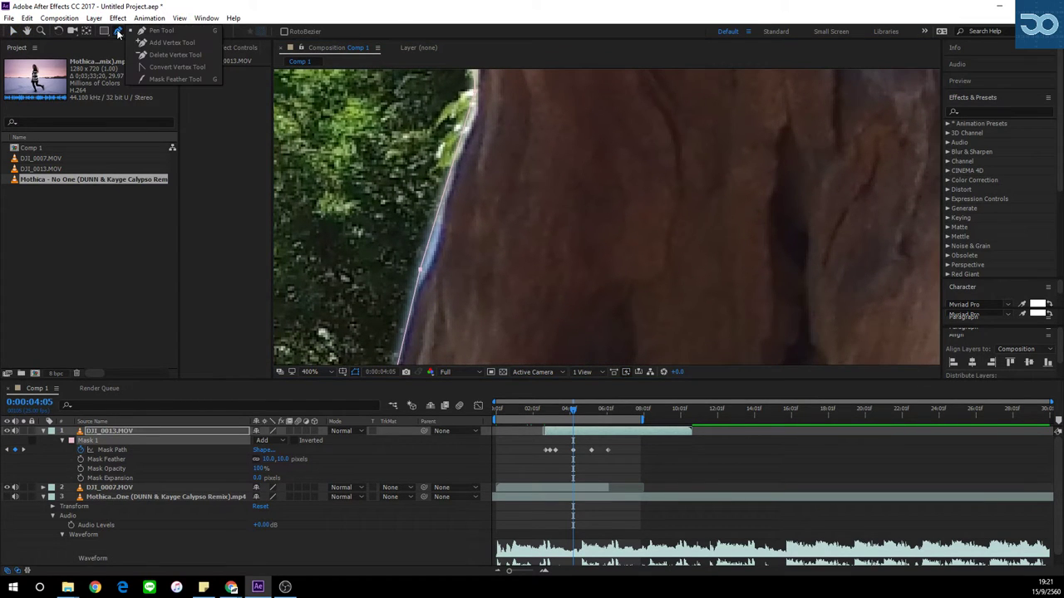
{"action": "left_click", "coordinate": [173, 66]}
{"action": "left_click_drag", "start_coordinate": [417, 273], "coordinate": [407, 313]}
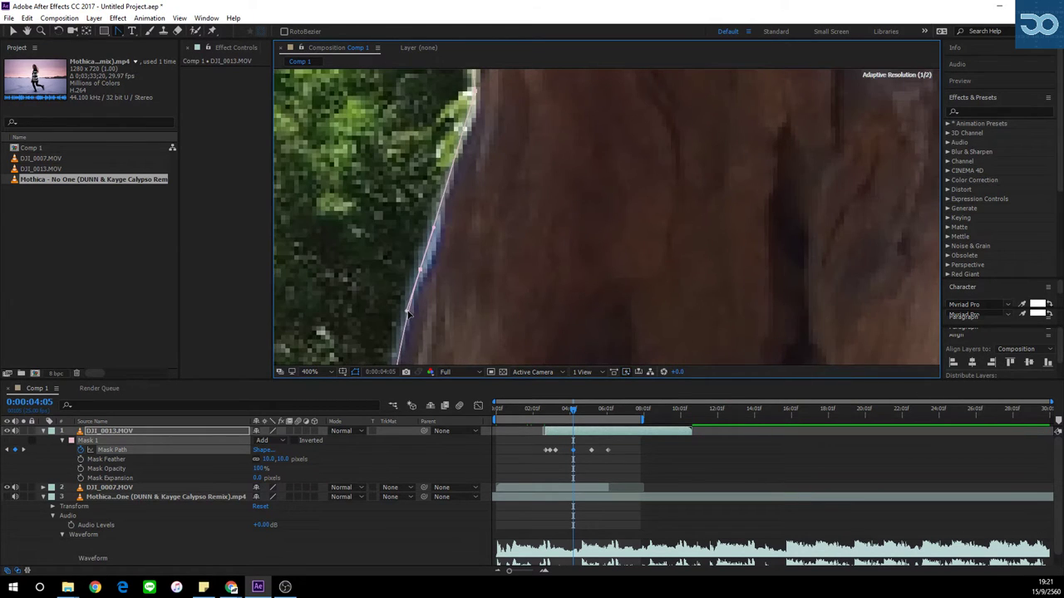
{"action": "left_click_drag", "start_coordinate": [421, 270], "coordinate": [405, 320]}
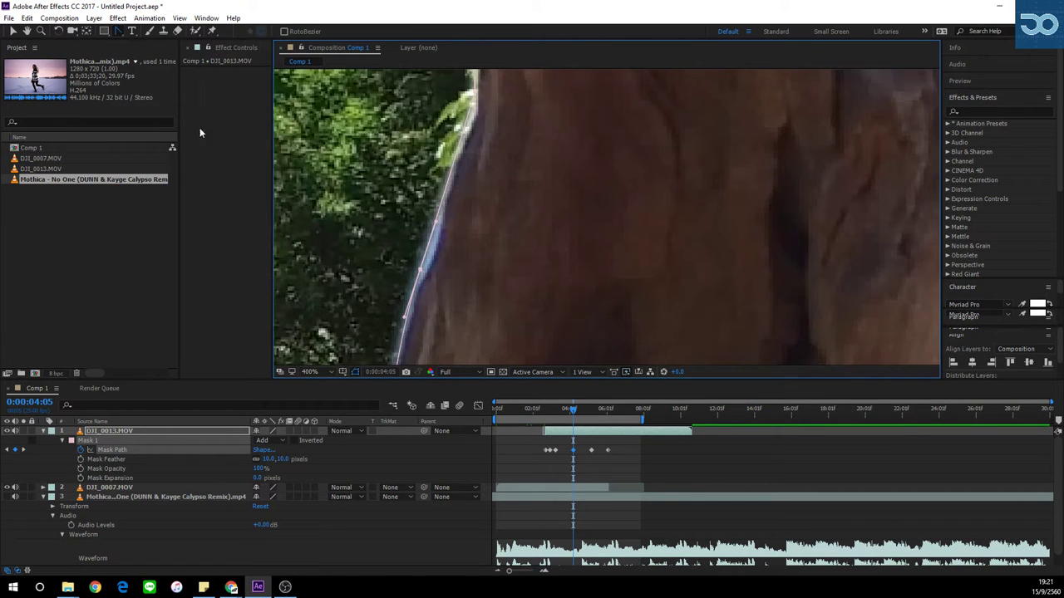
{"action": "left_click", "coordinate": [13, 31]}
{"action": "left_click_drag", "start_coordinate": [422, 269], "coordinate": [429, 271]}
Move the added vertices onto the jagged outline of the stump's upper-left side and broken top.
{"action": "scroll", "coordinate": [485, 214], "scroll_direction": "down", "scroll_amount": 1}
{"action": "key", "text": "space"}
{"action": "left_click_drag", "start_coordinate": [501, 135], "coordinate": [465, 314]}
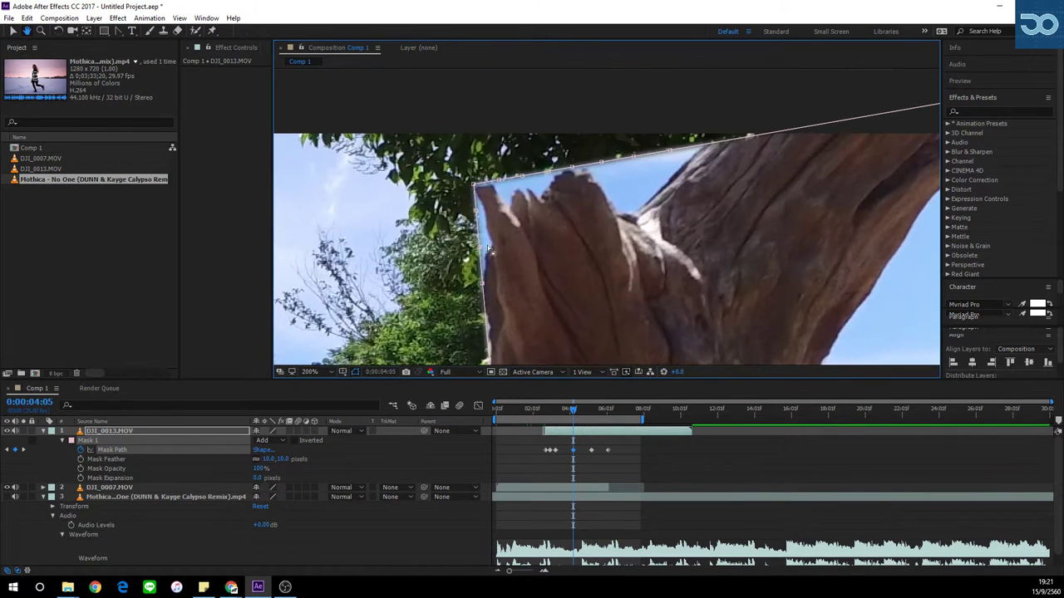
{"action": "left_click_drag", "start_coordinate": [481, 248], "coordinate": [488, 249]}
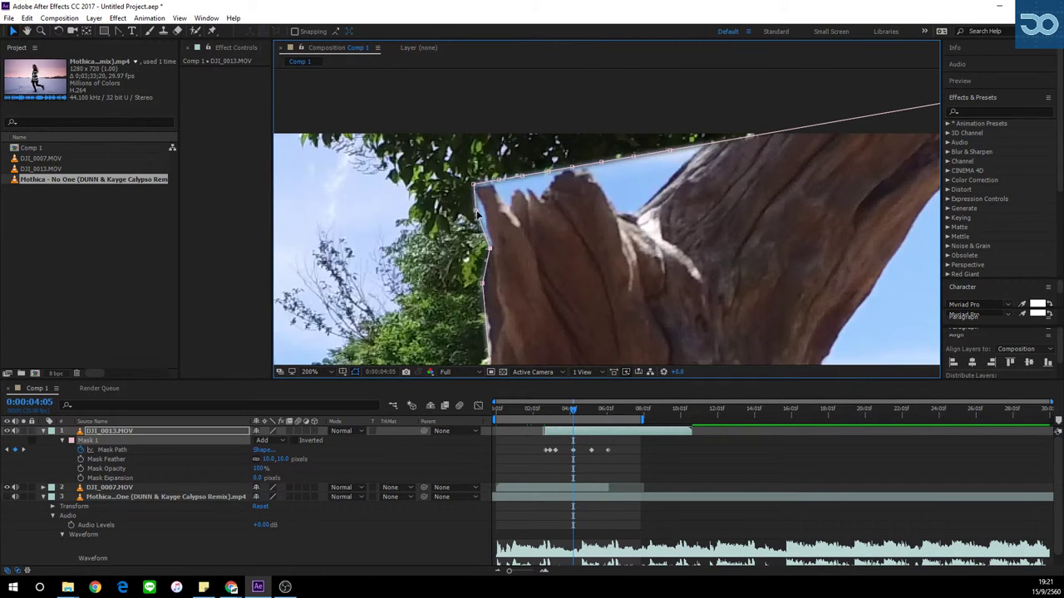
{"action": "left_click_drag", "start_coordinate": [476, 211], "coordinate": [524, 190]}
{"action": "left_click_drag", "start_coordinate": [600, 162], "coordinate": [537, 190]}
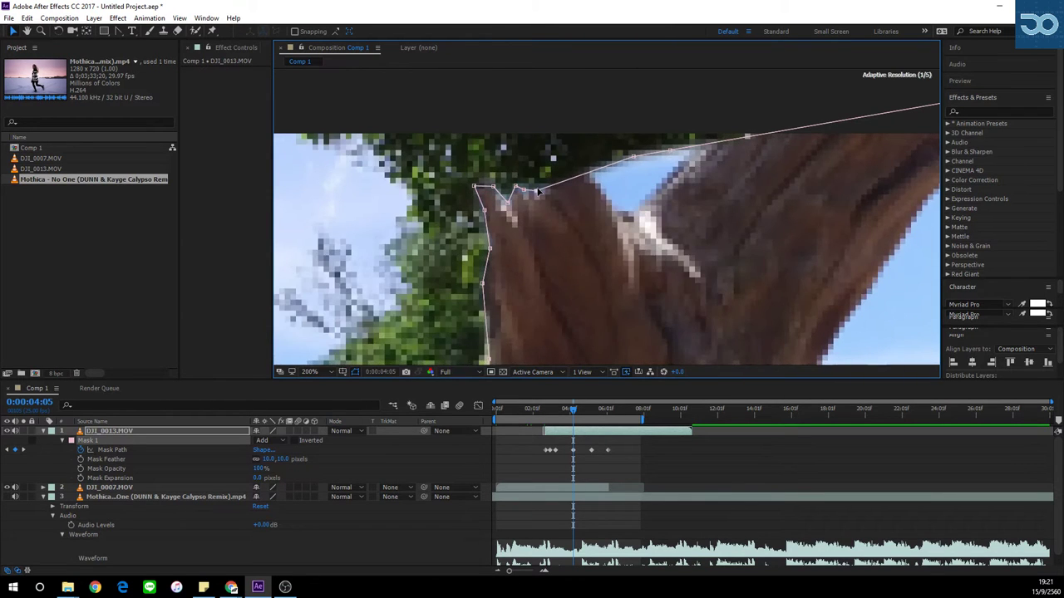
{"action": "left_click_drag", "start_coordinate": [638, 157], "coordinate": [507, 166]}
{"action": "key", "text": "space"}
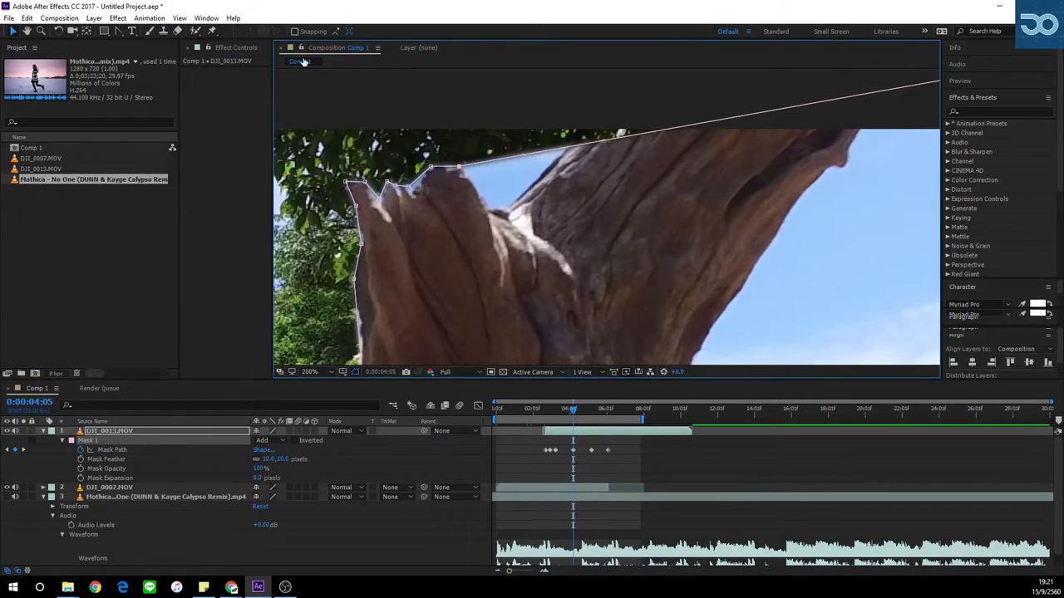
Add four more Pen tool vertices to the mask segment between the stump's top and the right-hand branch.
{"action": "left_click", "coordinate": [118, 31]}
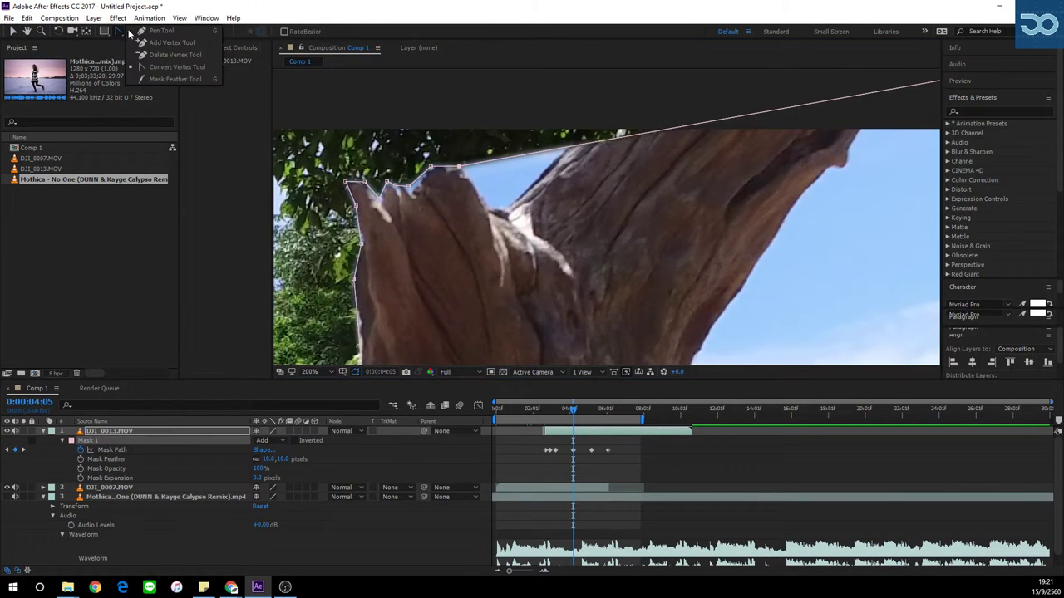
{"action": "left_click", "coordinate": [478, 163]}
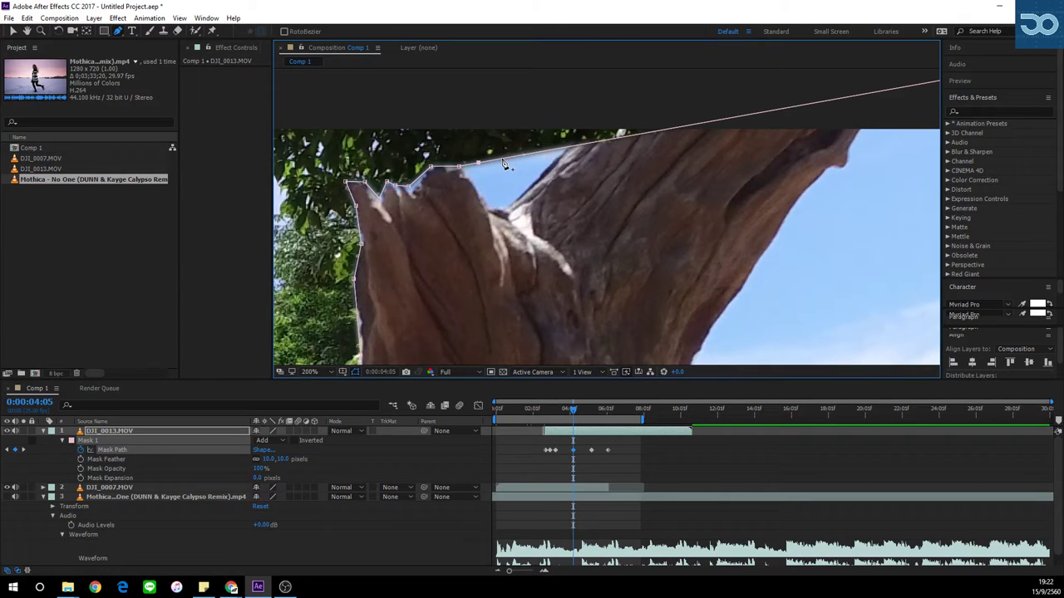
{"action": "left_click", "coordinate": [612, 140]}
{"action": "left_click", "coordinate": [12, 31]}
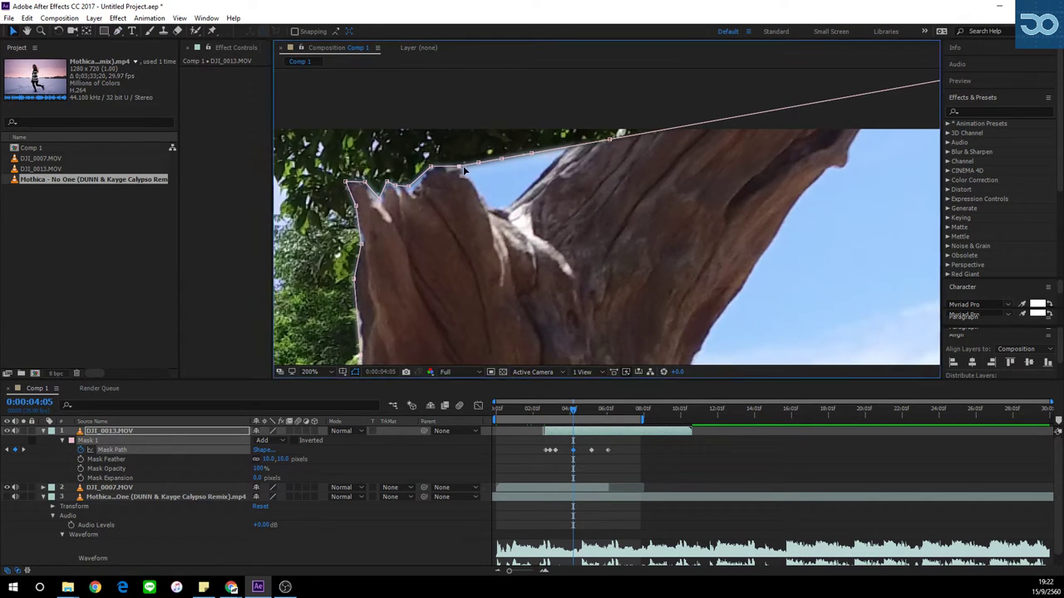
Move the mask vertices into the notch between the stump and the right-hand branch, following the branch's upper-left edge past the frame top.
{"action": "left_click_drag", "start_coordinate": [479, 160], "coordinate": [487, 207]}
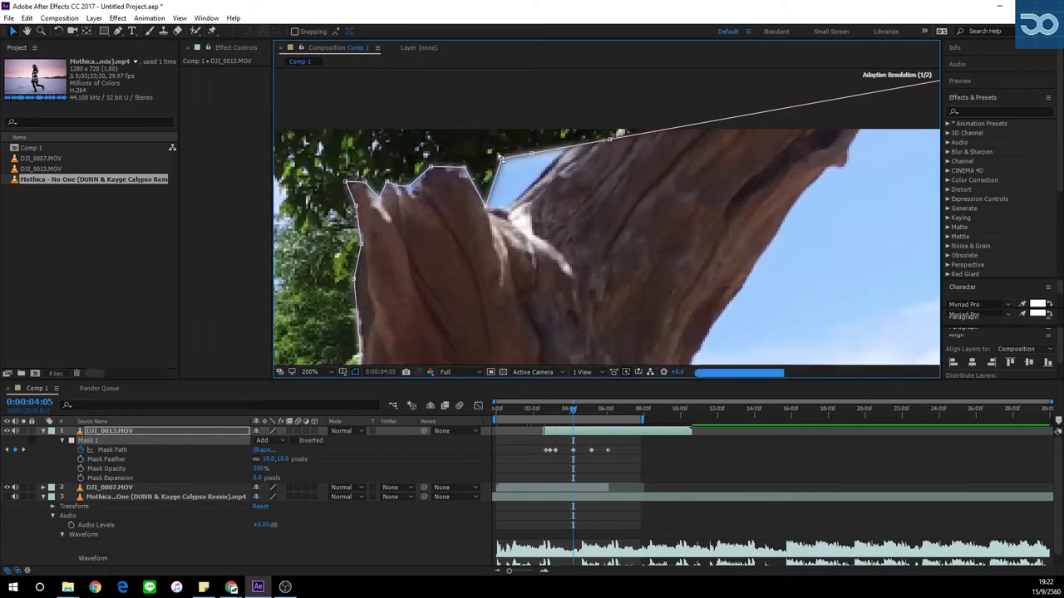
{"action": "left_click_drag", "start_coordinate": [610, 141], "coordinate": [596, 115]}
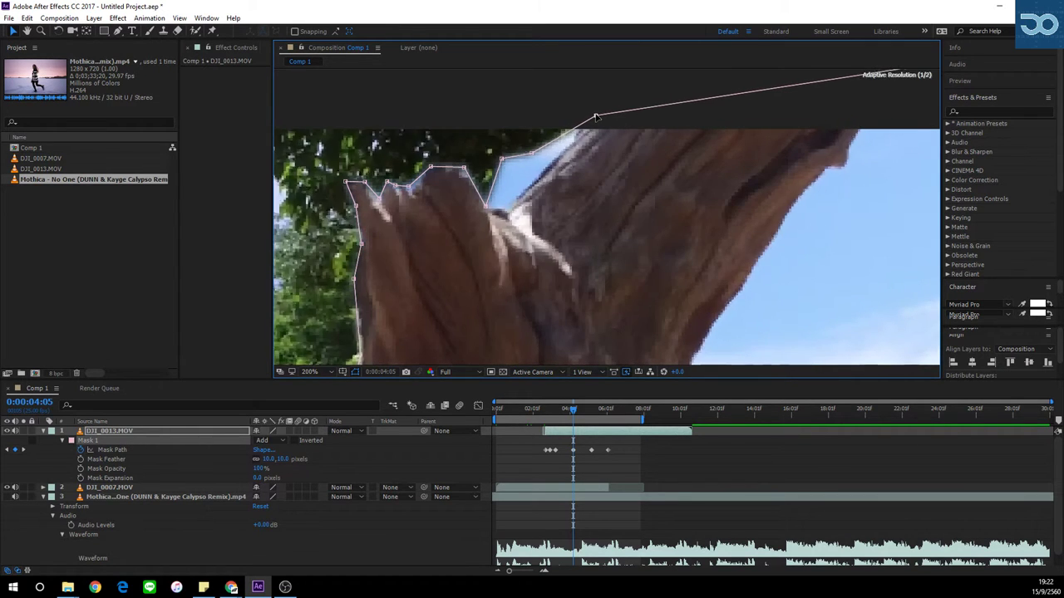
{"action": "left_click_drag", "start_coordinate": [532, 153], "coordinate": [511, 207]}
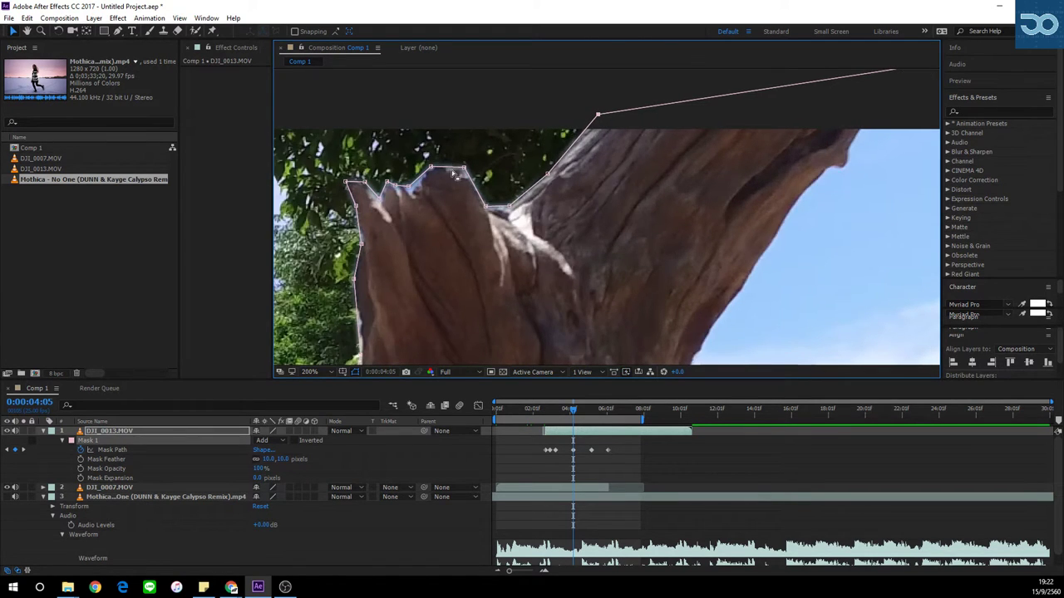
{"action": "left_click_drag", "start_coordinate": [412, 187], "coordinate": [415, 190]}
Shift the whole mask slightly left at 0:00:03:20 to follow the trunk's left edge.
{"action": "scroll", "coordinate": [633, 325], "scroll_direction": "down", "scroll_amount": 1}
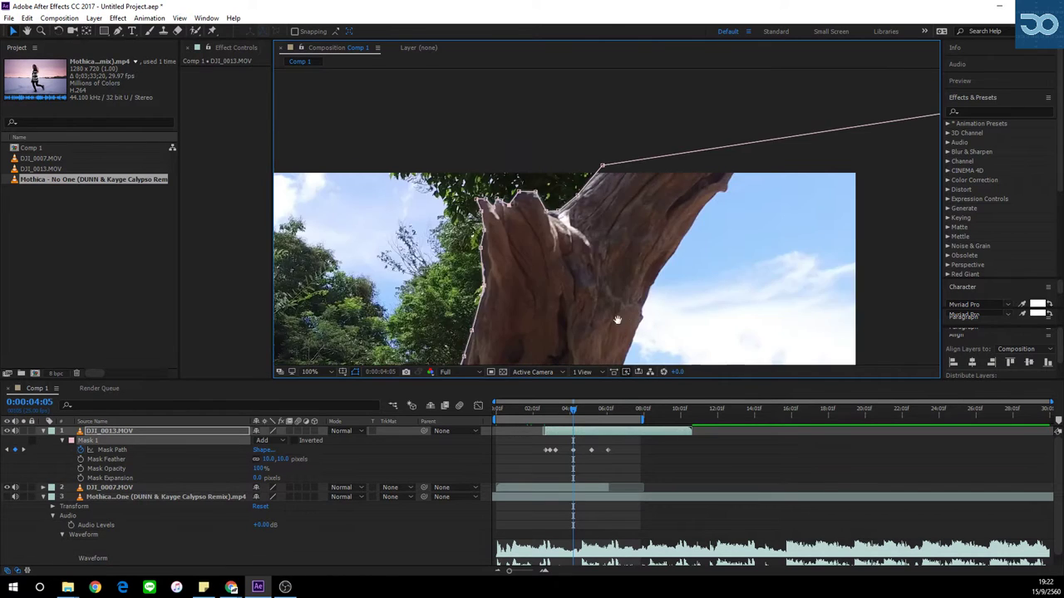
{"action": "left_click_drag", "start_coordinate": [610, 319], "coordinate": [587, 146]}
{"action": "scroll", "coordinate": [579, 221], "scroll_direction": "down", "scroll_amount": 1}
{"action": "left_click_drag", "start_coordinate": [579, 224], "coordinate": [591, 156]}
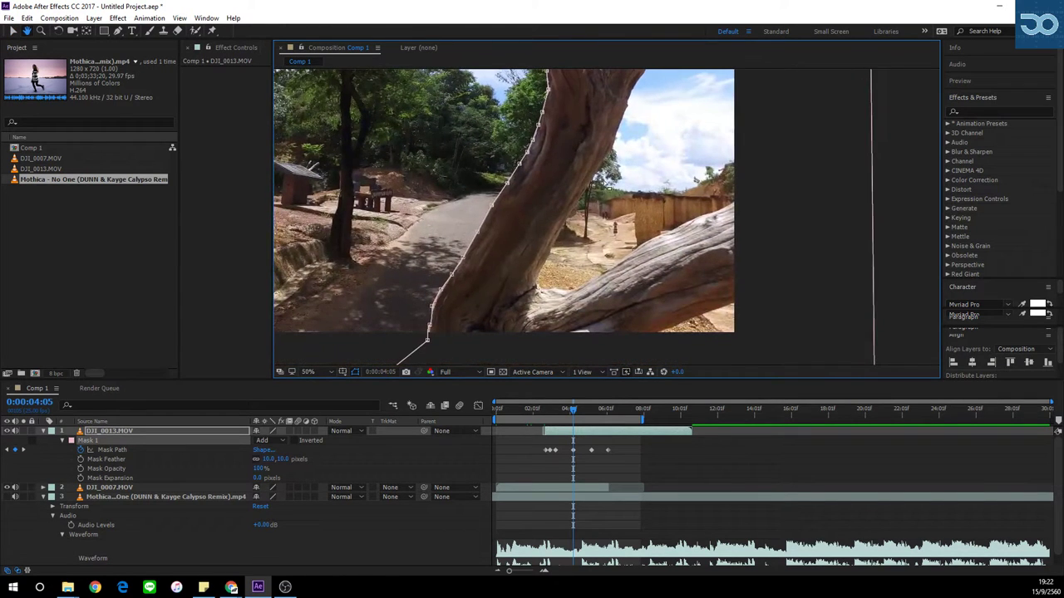
{"action": "scroll", "coordinate": [607, 194], "scroll_direction": "down", "scroll_amount": 1}
{"action": "left_click_drag", "start_coordinate": [607, 194], "coordinate": [594, 235]}
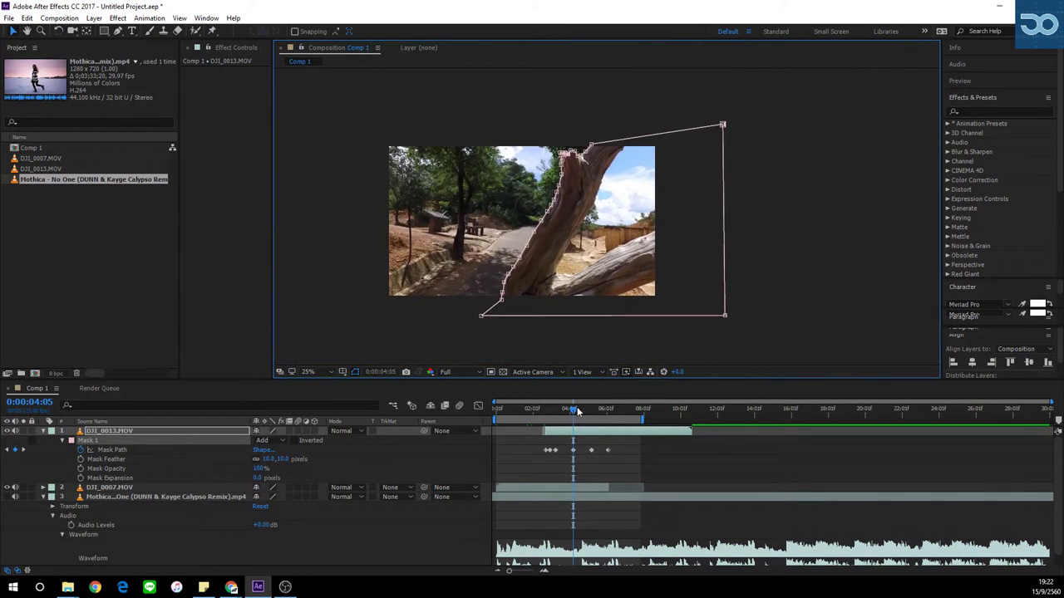
{"action": "left_click_drag", "start_coordinate": [579, 411], "coordinate": [566, 410]}
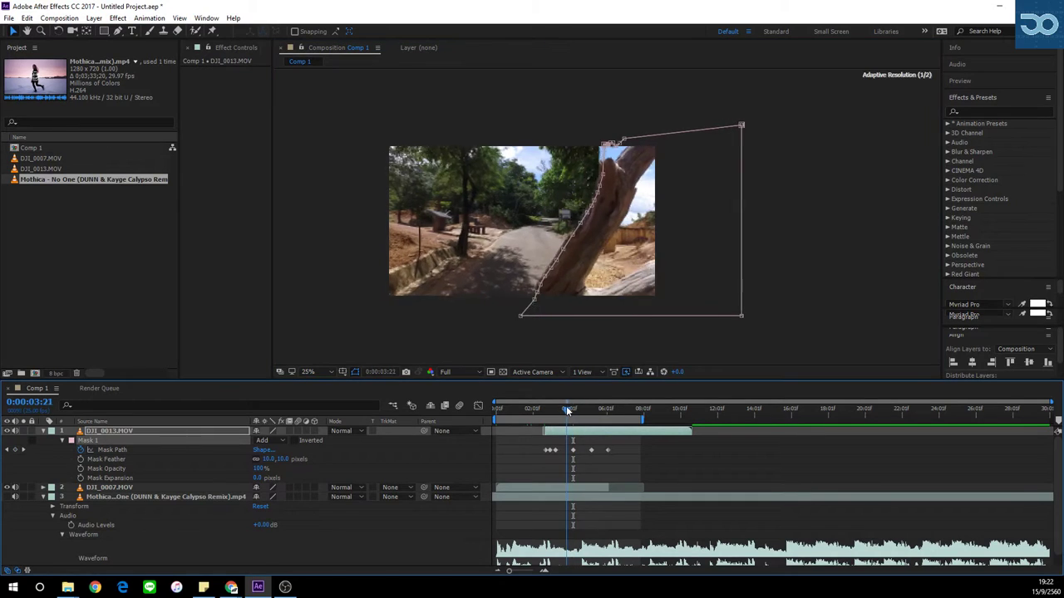
{"action": "double_click", "coordinate": [619, 145]}
{"action": "mouse_move", "coordinate": [619, 146]}
{"action": "left_mouse_down"}
{"action": "mouse_move", "coordinate": [588, 145]}
{"action": "mouse_move", "coordinate": [606, 144]}
{"action": "left_mouse_up"}
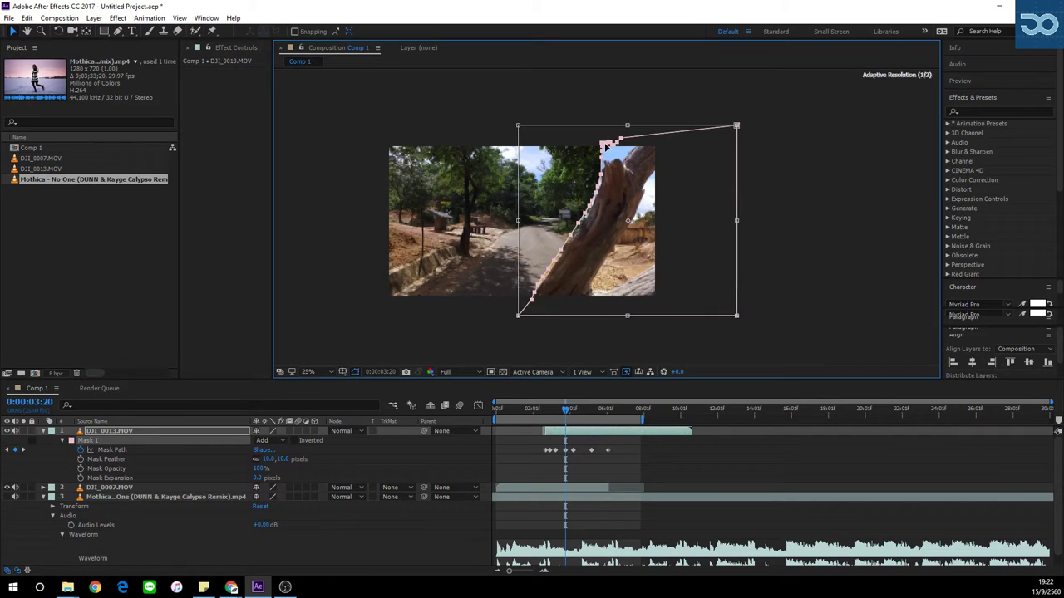
{"action": "left_click", "coordinate": [582, 469]}
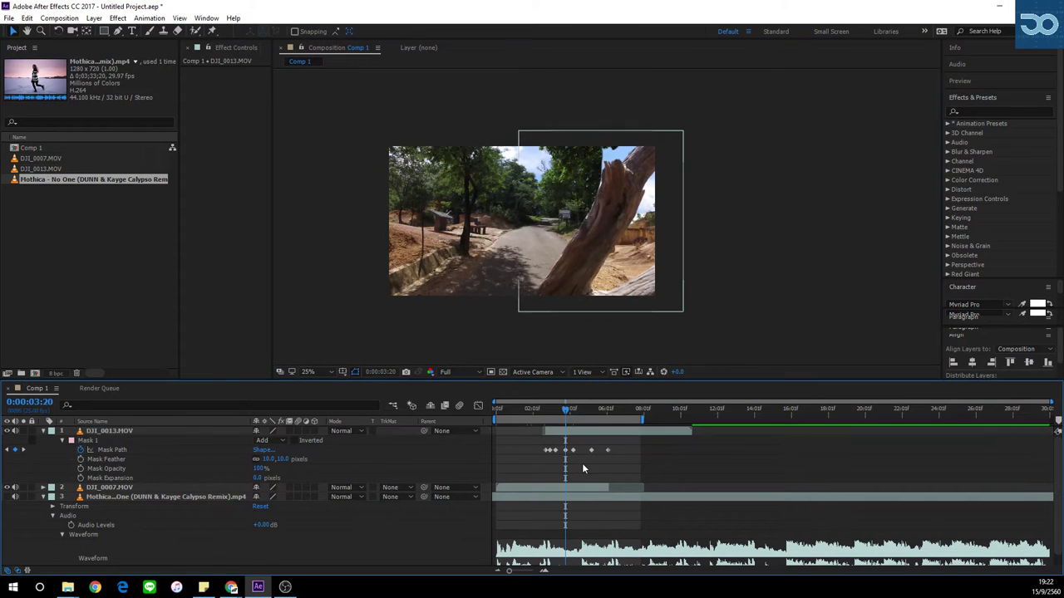
Nudge the whole DJI_0013 mask slightly right at 0:00:04:14 to fit the trunk.
{"action": "left_click_drag", "start_coordinate": [572, 414], "coordinate": [580, 410]}
{"action": "left_click", "coordinate": [533, 301]}
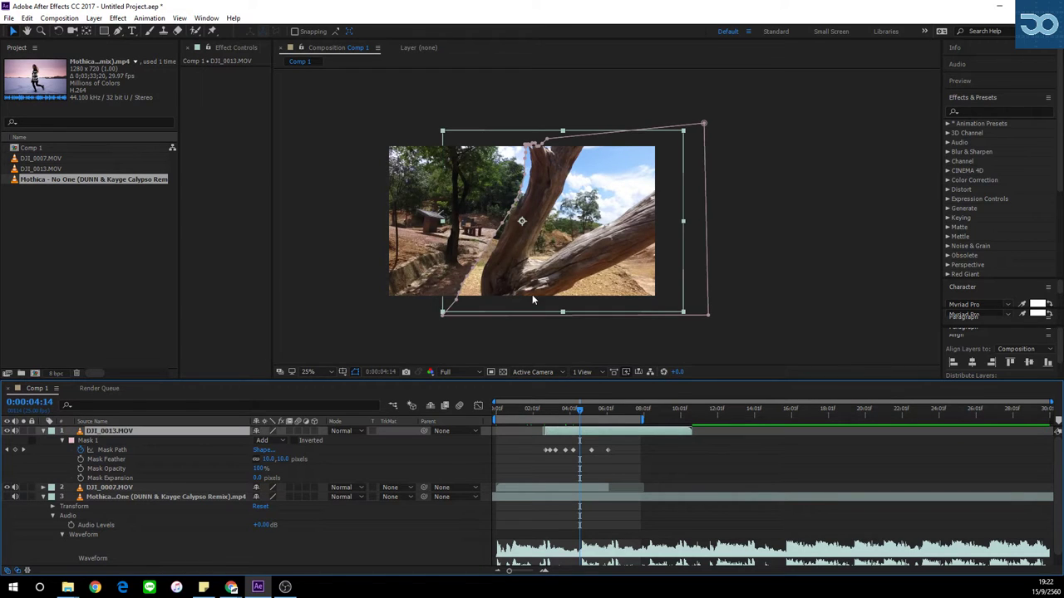
{"action": "double_click", "coordinate": [502, 222]}
{"action": "left_click_drag", "start_coordinate": [506, 221], "coordinate": [511, 222]}
{"action": "left_click", "coordinate": [600, 448]}
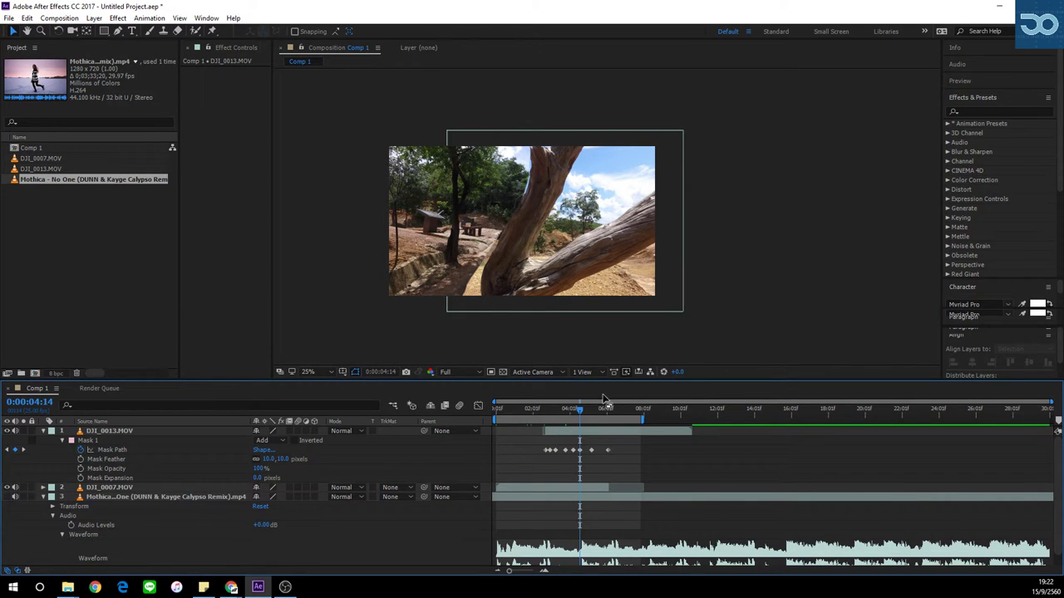
Shift the whole mask left at 0:00:05:15 so its slanted edge lies outside the trunk's left side.
{"action": "left_click_drag", "start_coordinate": [582, 411], "coordinate": [599, 411]}
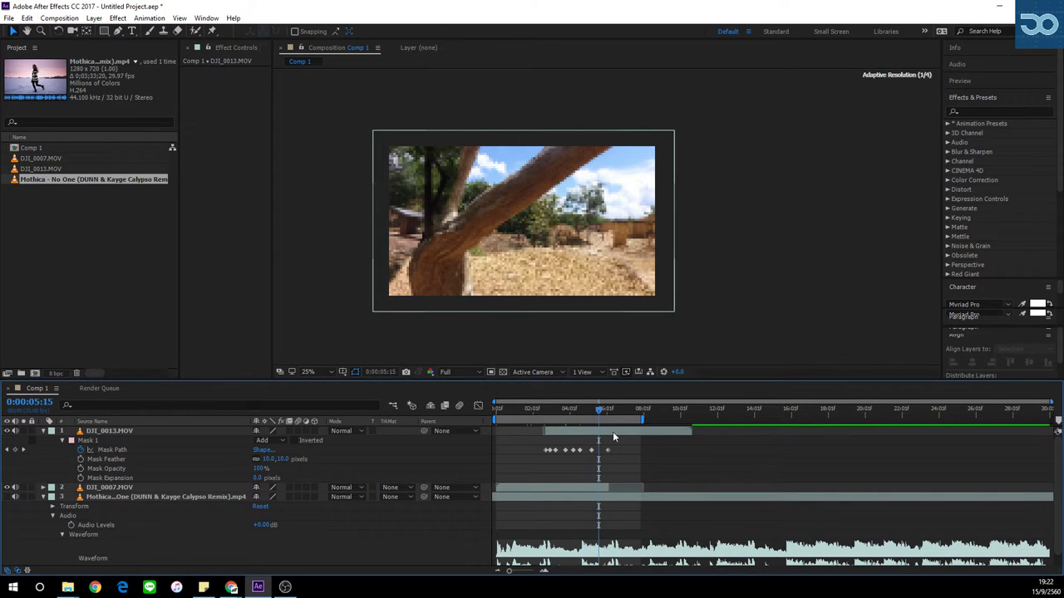
{"action": "left_click", "coordinate": [613, 433]}
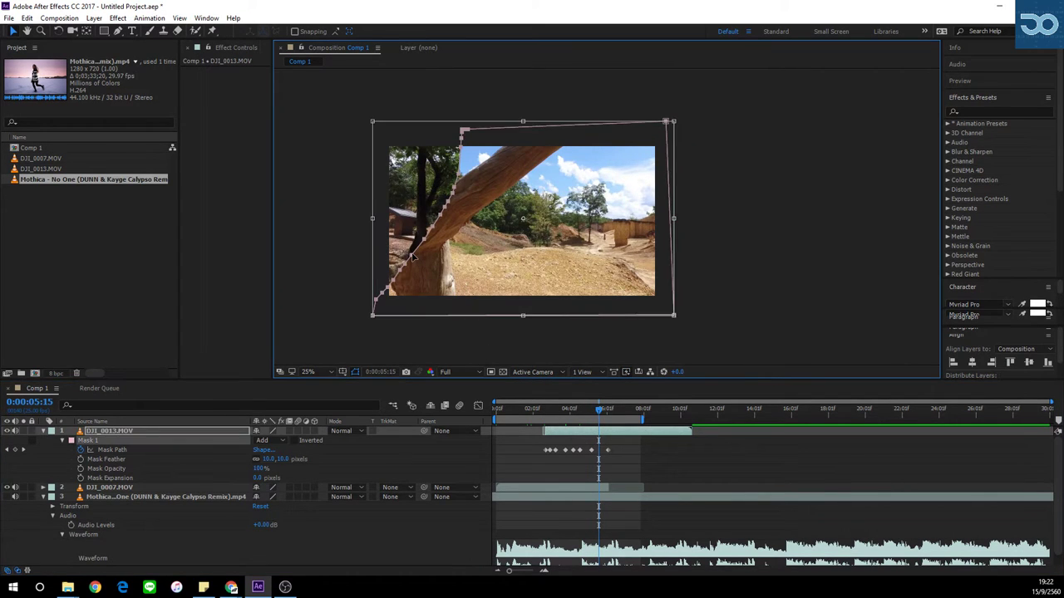
{"action": "left_click_drag", "start_coordinate": [413, 257], "coordinate": [365, 253]}
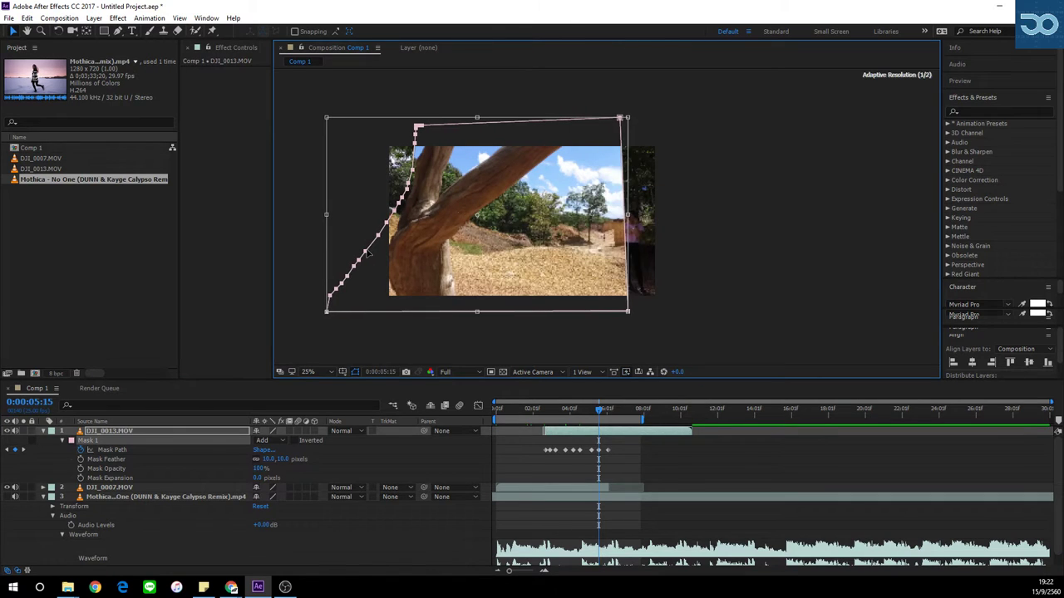
{"action": "left_click", "coordinate": [627, 451]}
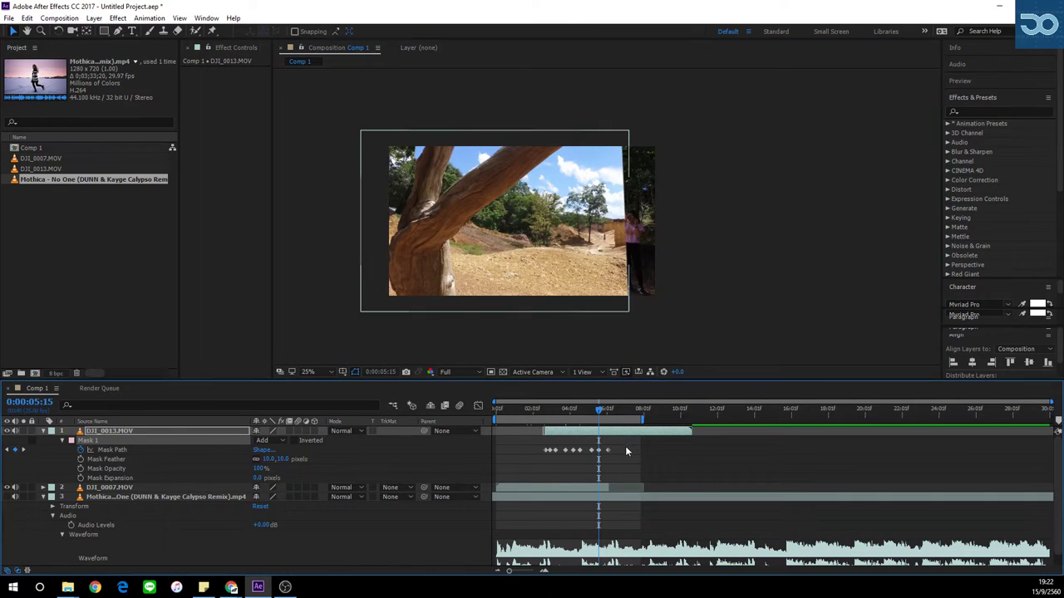
Move the mask's two right-hand corner vertices right at 0:00:05:15, beyond the frame's right edge.
{"action": "left_click", "coordinate": [622, 159]}
{"action": "left_click", "coordinate": [620, 120]}
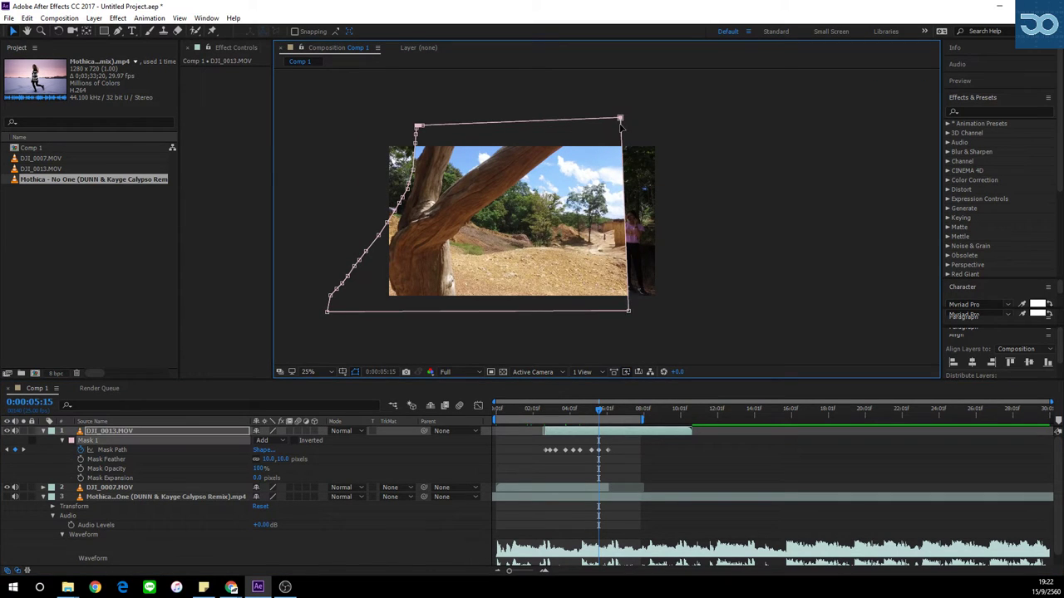
{"action": "left_click", "coordinate": [629, 312], "text": "shift"}
{"action": "left_click", "coordinate": [595, 461]}
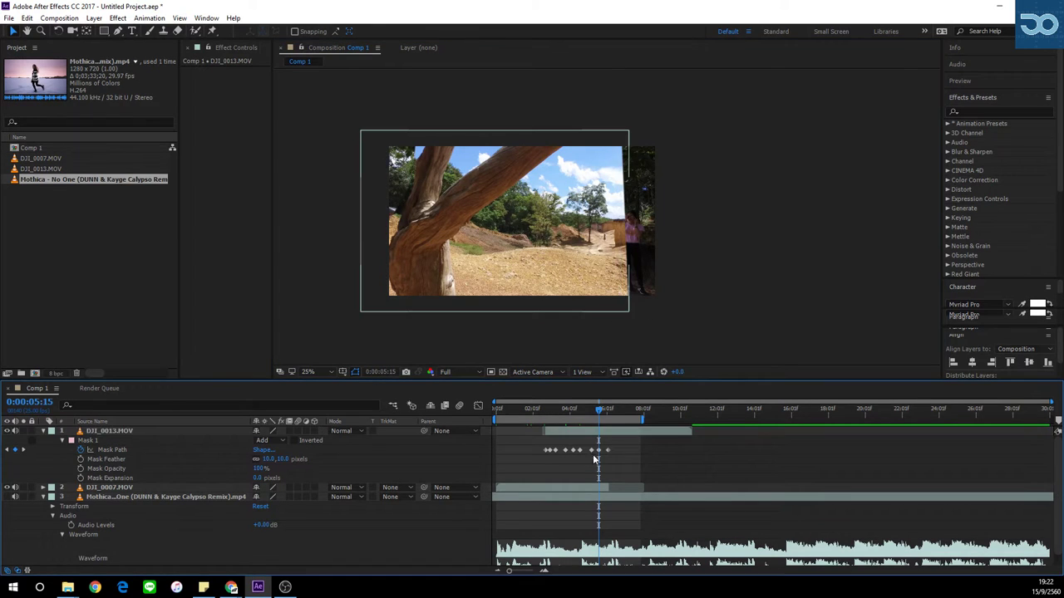
{"action": "left_click", "coordinate": [608, 431]}
{"action": "left_click_drag", "start_coordinate": [657, 94], "coordinate": [600, 355]}
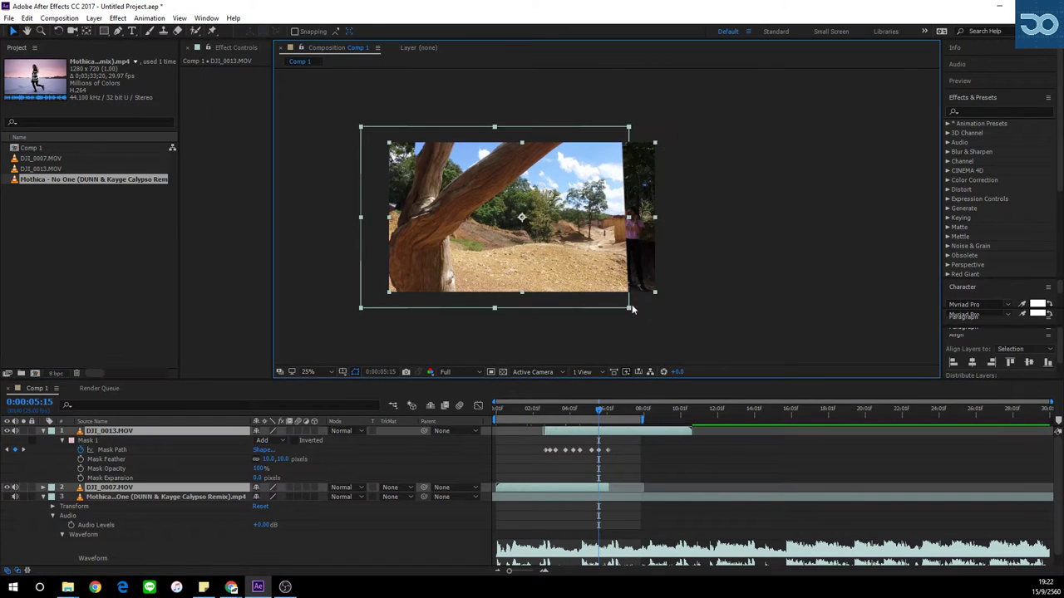
{"action": "left_click", "coordinate": [608, 441]}
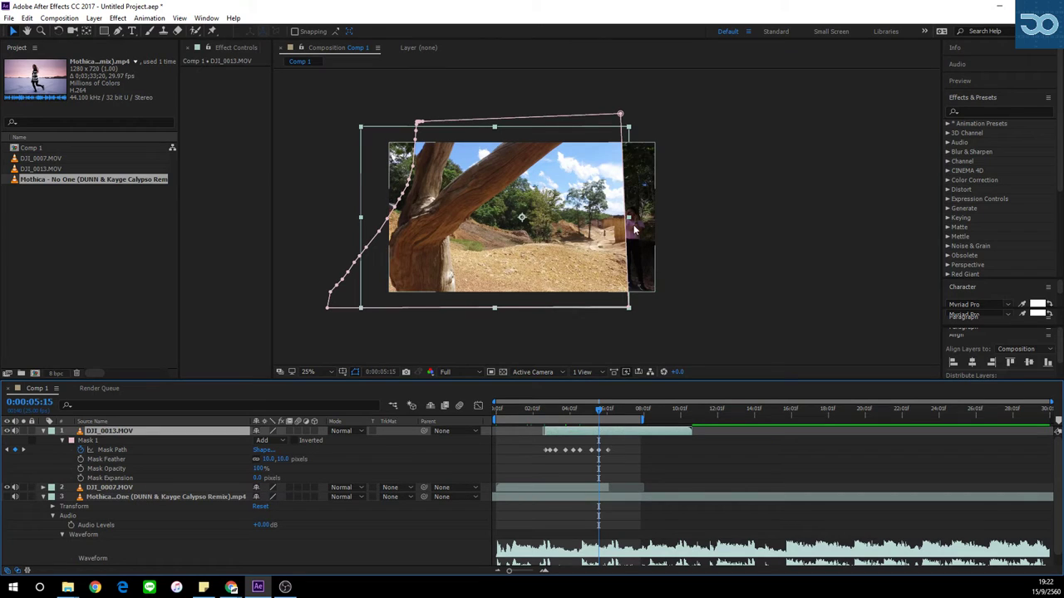
{"action": "left_click", "coordinate": [636, 280]}
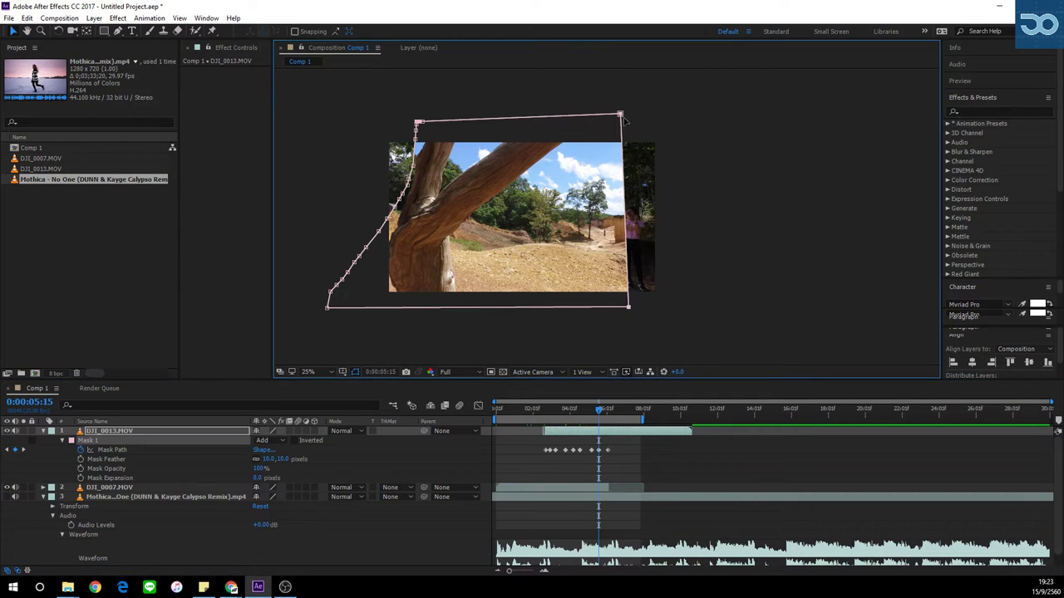
{"action": "left_click_drag", "start_coordinate": [621, 114], "coordinate": [671, 114]}
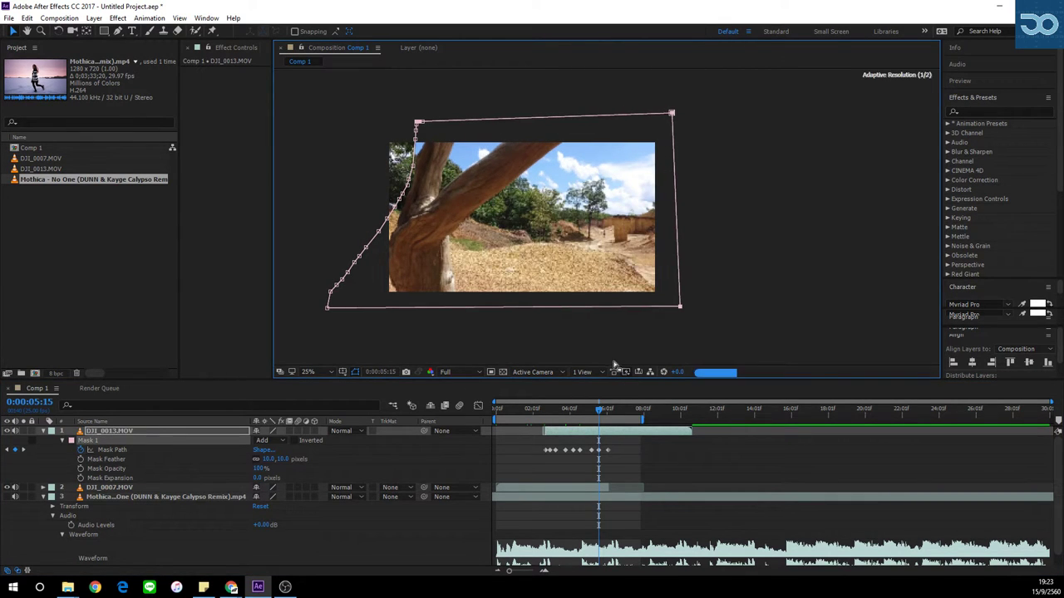
Move all the mask's left-side vertices left at 0:00:06:03 until they lie mostly outside the frame.
{"action": "mouse_move", "coordinate": [598, 413]}
{"action": "left_mouse_down"}
{"action": "mouse_move", "coordinate": [572, 418]}
{"action": "mouse_move", "coordinate": [607, 420]}
{"action": "left_mouse_up"}
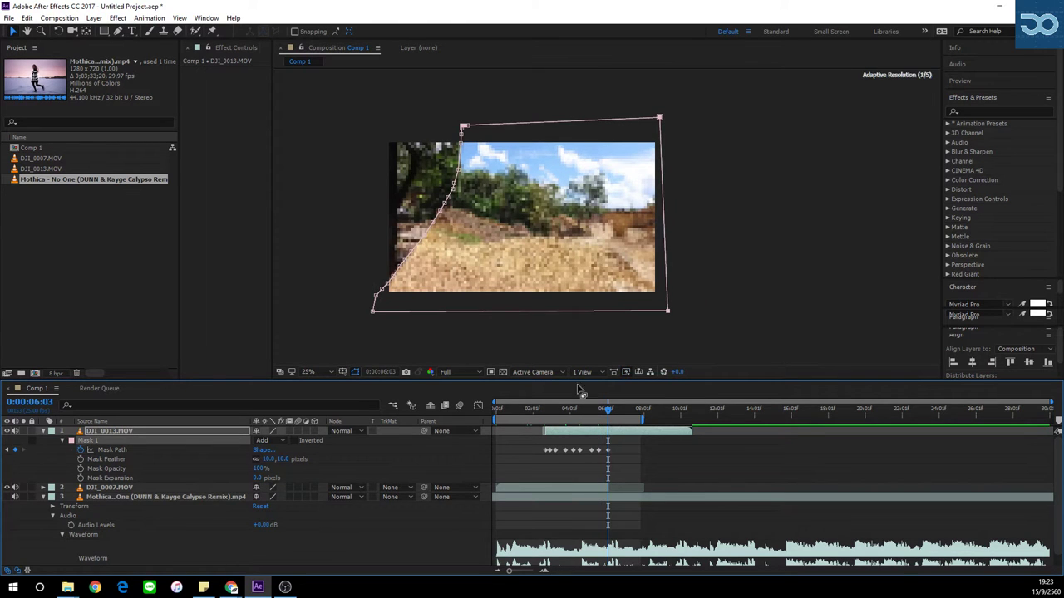
{"action": "left_click_drag", "start_coordinate": [324, 100], "coordinate": [525, 341]}
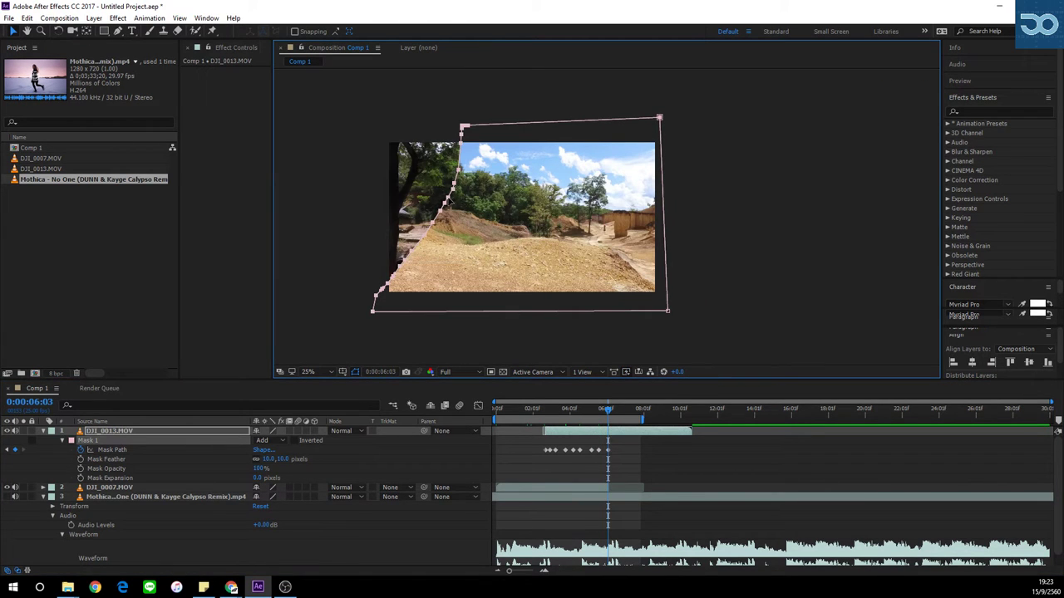
{"action": "left_click_drag", "start_coordinate": [450, 196], "coordinate": [365, 195]}
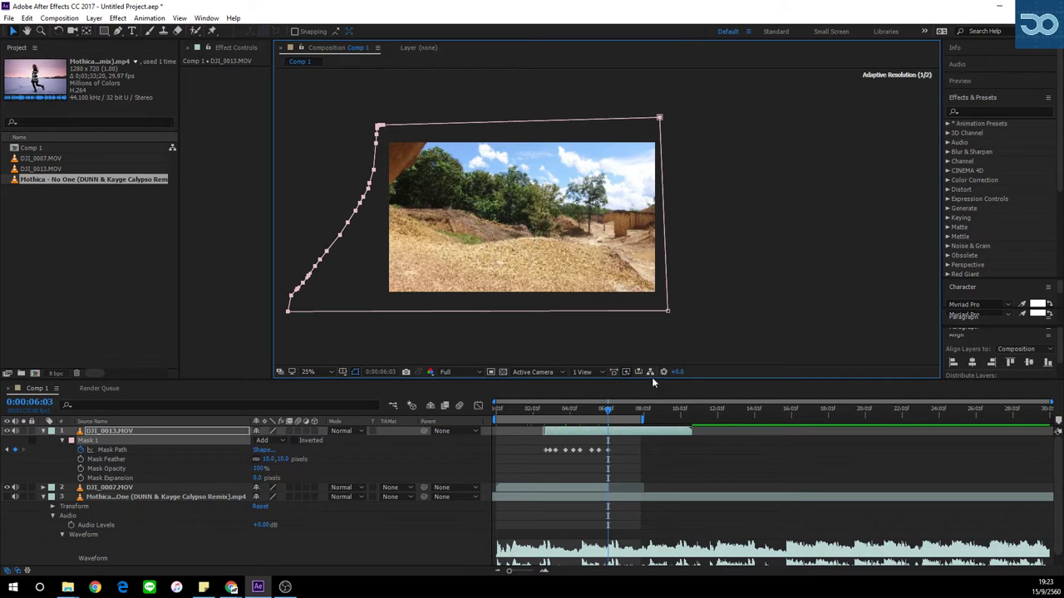
Nudge the mask's upper-left vertices left at 0:00:05:15, and move them outside the frame at 0:00:05:19.
{"action": "mouse_move", "coordinate": [609, 409]}
{"action": "left_mouse_down"}
{"action": "mouse_move", "coordinate": [582, 407]}
{"action": "mouse_move", "coordinate": [609, 411]}
{"action": "mouse_move", "coordinate": [599, 410]}
{"action": "left_mouse_up"}
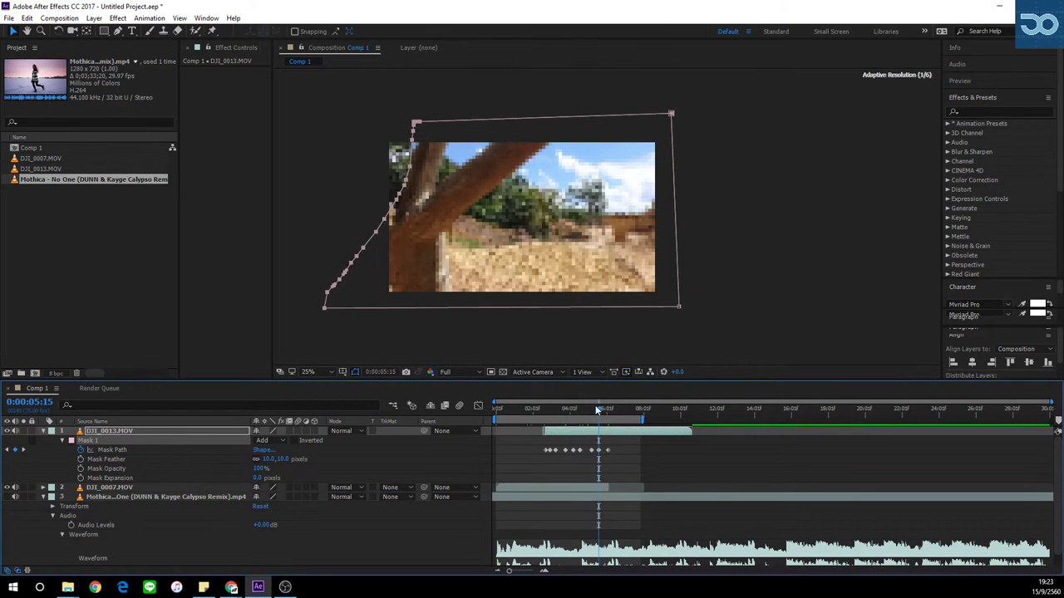
{"action": "left_click_drag", "start_coordinate": [285, 94], "coordinate": [443, 238]}
{"action": "left_click_drag", "start_coordinate": [403, 196], "coordinate": [399, 196]}
{"action": "left_click", "coordinate": [602, 410]}
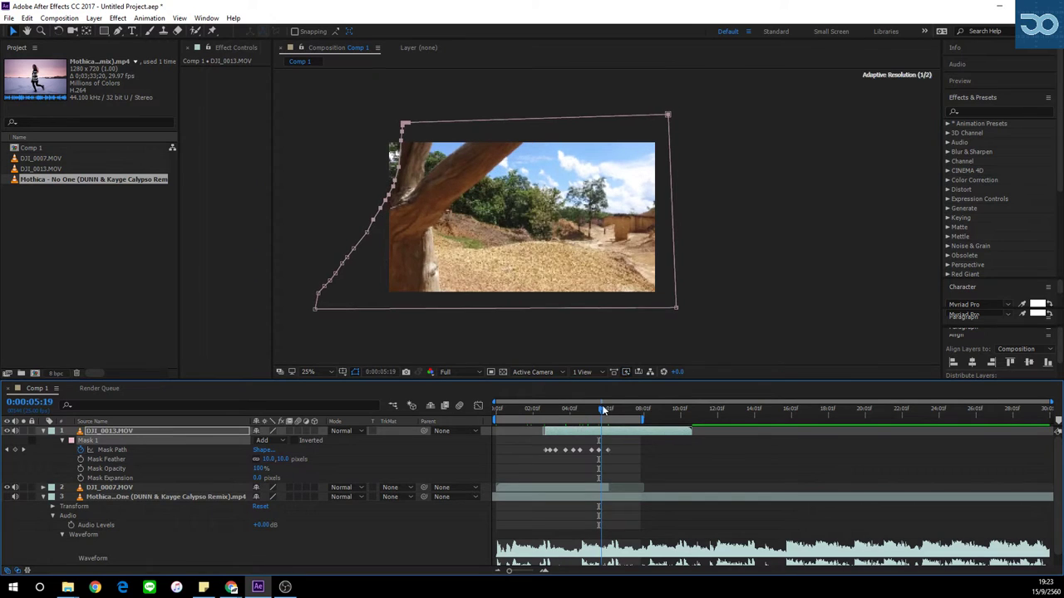
{"action": "left_click_drag", "start_coordinate": [397, 170], "coordinate": [390, 157]}
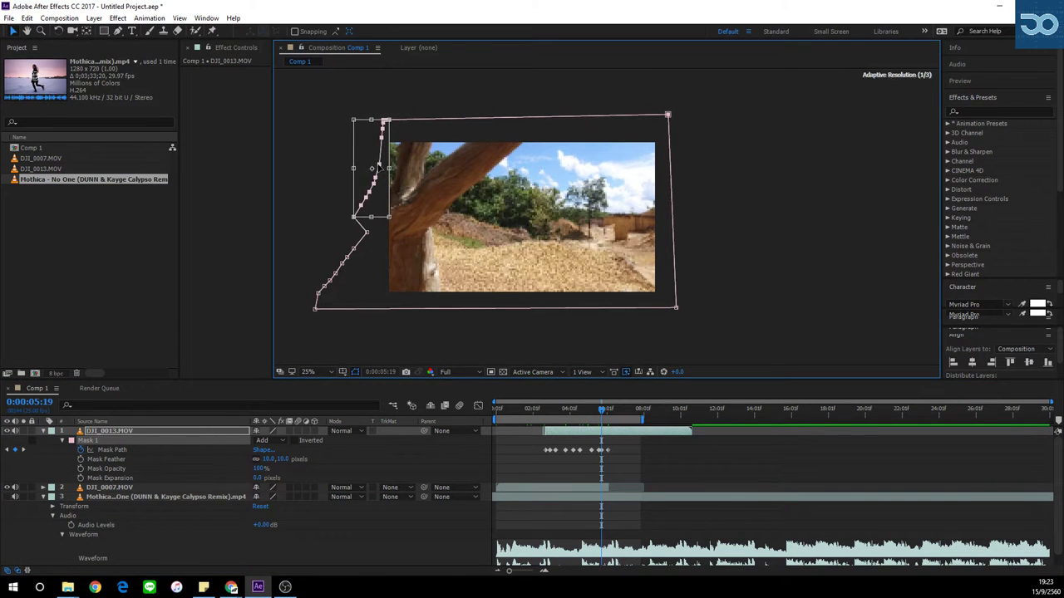
Preview the masked transition from 0:00:03:19 and 0:00:04:12 to check how the mask follows the trunk.
{"action": "left_click", "coordinate": [603, 411]}
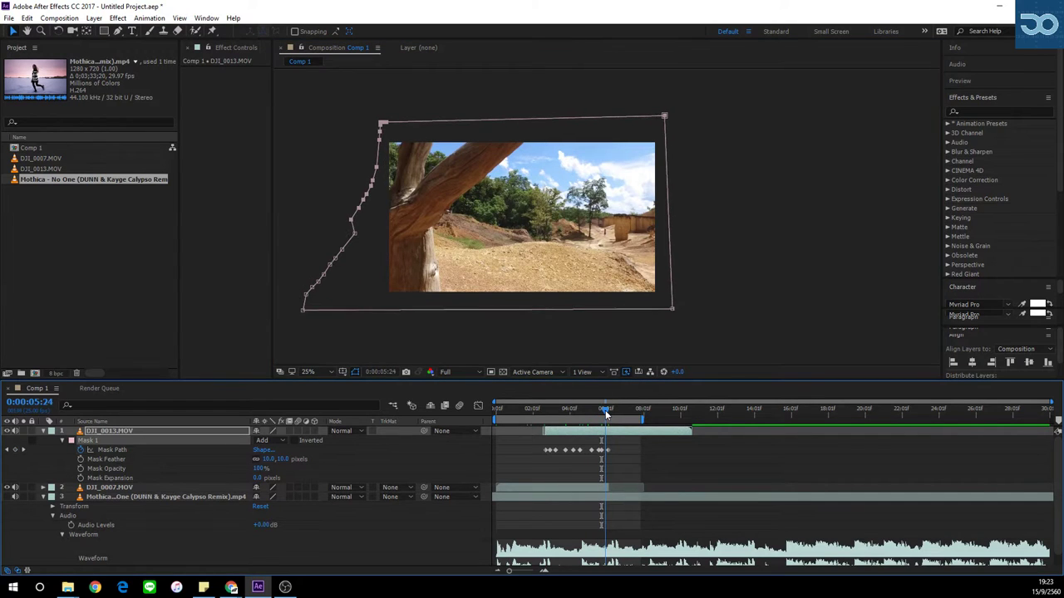
{"action": "left_click_drag", "start_coordinate": [602, 411], "coordinate": [565, 413]}
{"action": "key", "text": "space"}
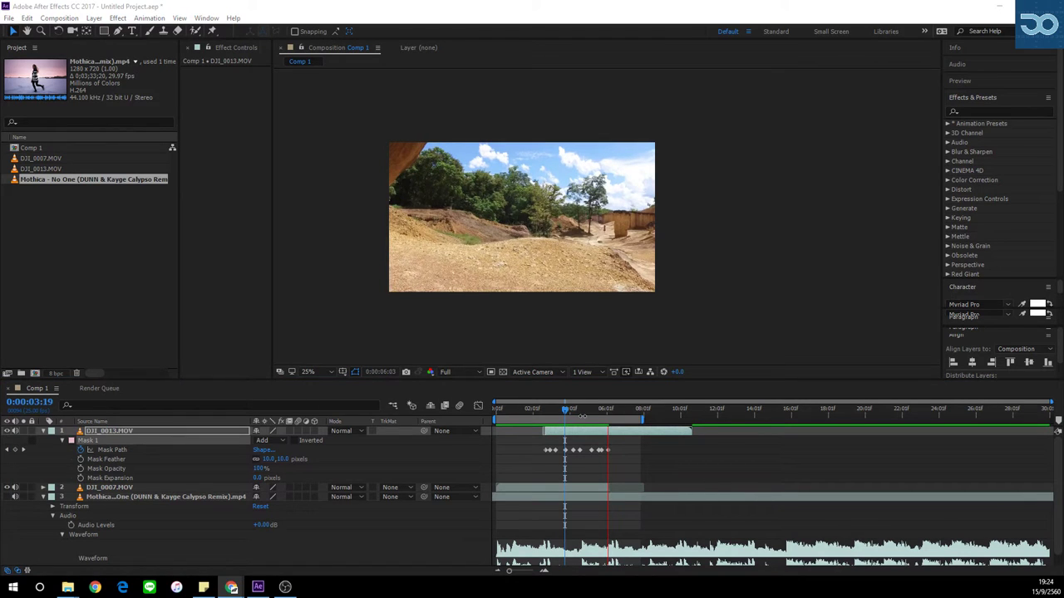
{"action": "left_click", "coordinate": [578, 412]}
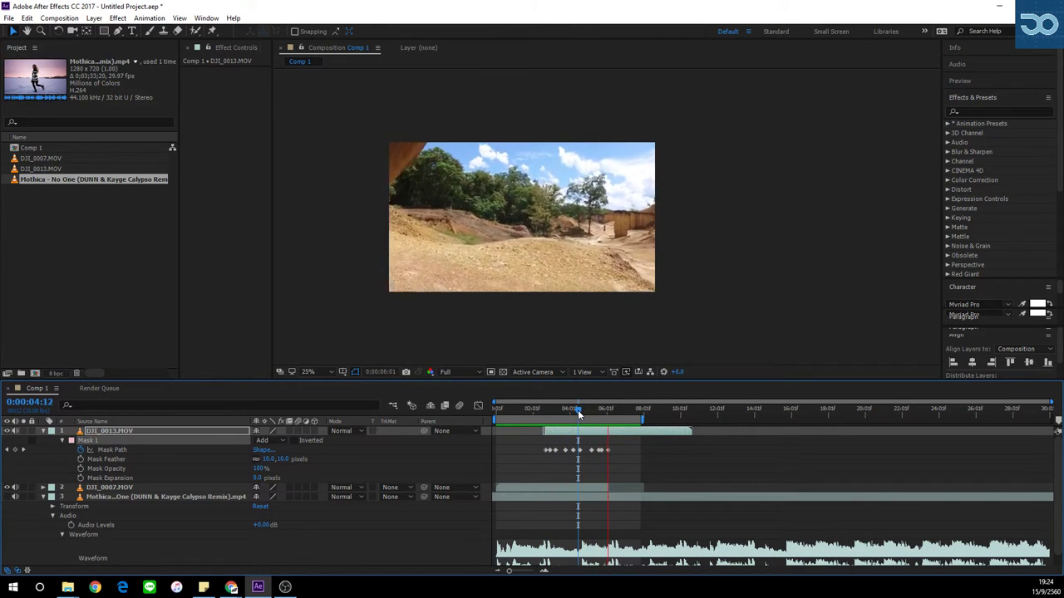
{"action": "key", "text": "space"}
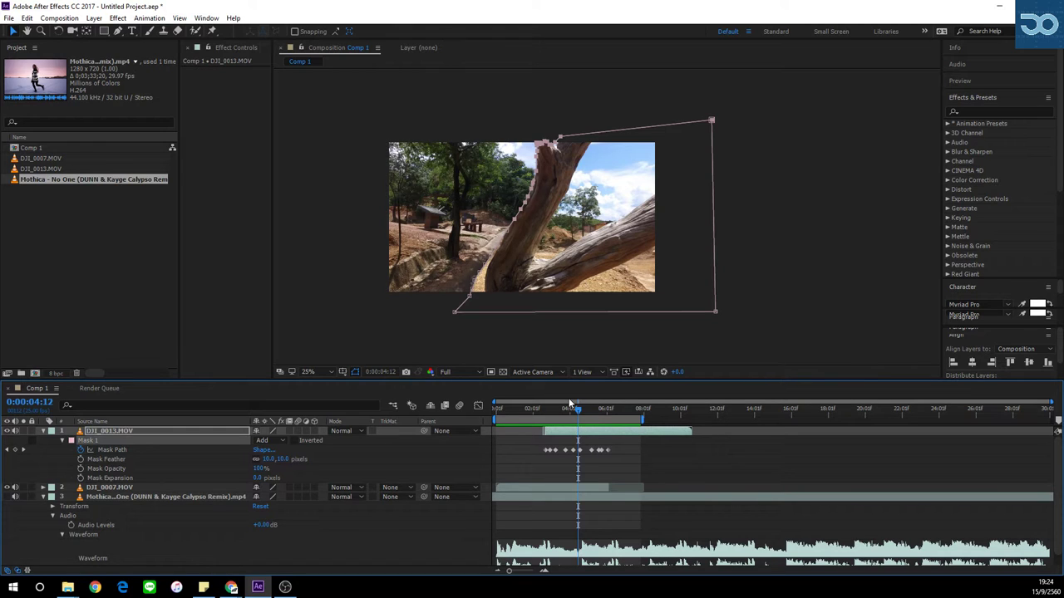
{"action": "key", "text": "space"}
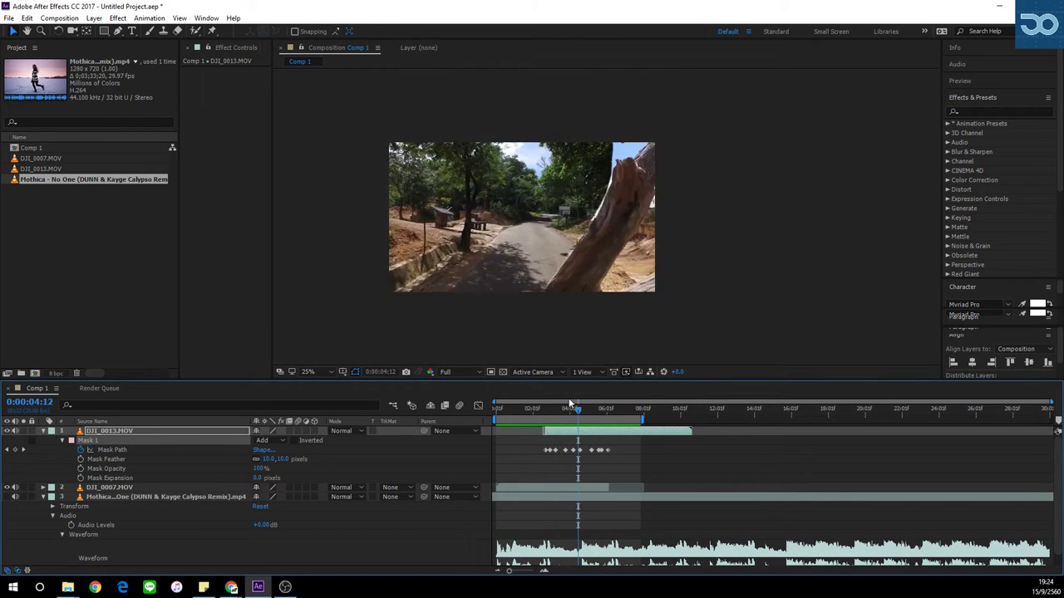
{"action": "key", "text": "space"}
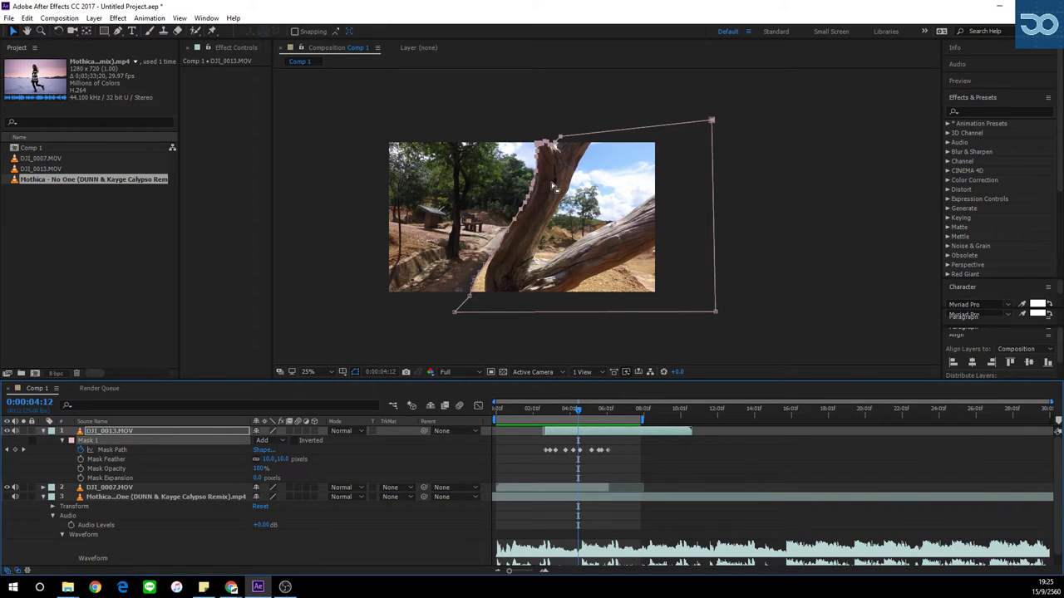
{"action": "key", "text": "space"}
Duplicate the masked DJI_0013 layer and collapse the original layer's mask properties.
{"action": "left_click", "coordinate": [574, 433]}
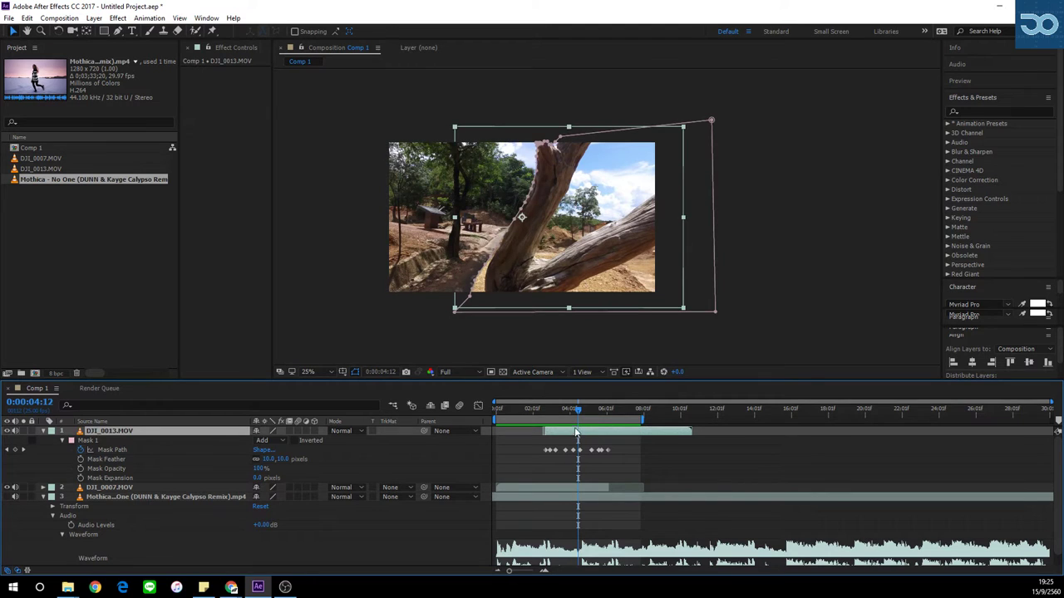
{"action": "mouse_move", "coordinate": [578, 409]}
{"action": "left_mouse_down"}
{"action": "mouse_move", "coordinate": [597, 418]}
{"action": "mouse_move", "coordinate": [588, 418]}
{"action": "left_mouse_up"}
{"action": "left_click", "coordinate": [584, 440]}
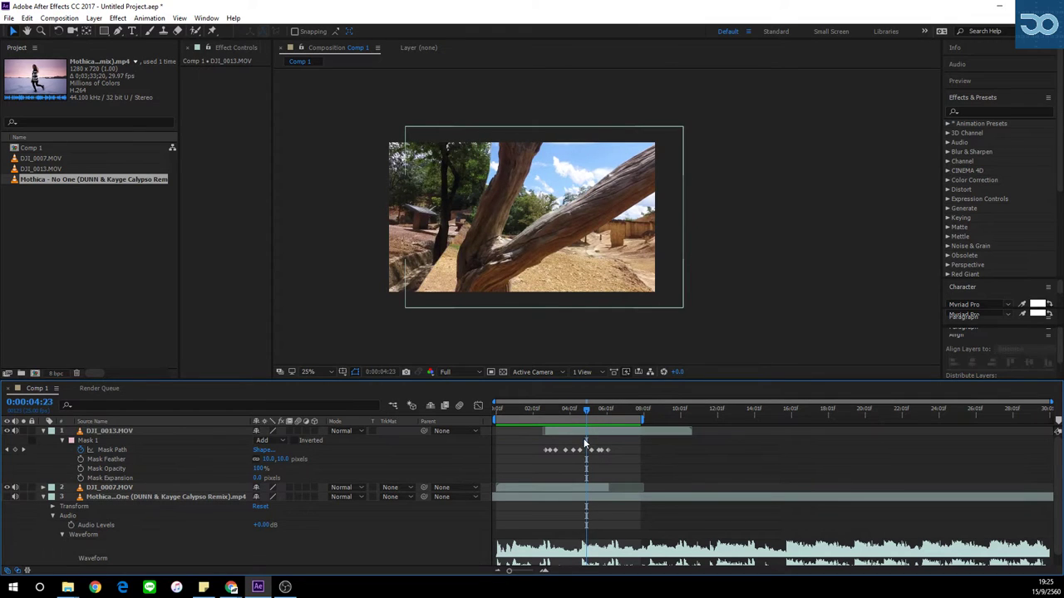
{"action": "left_click", "coordinate": [575, 433]}
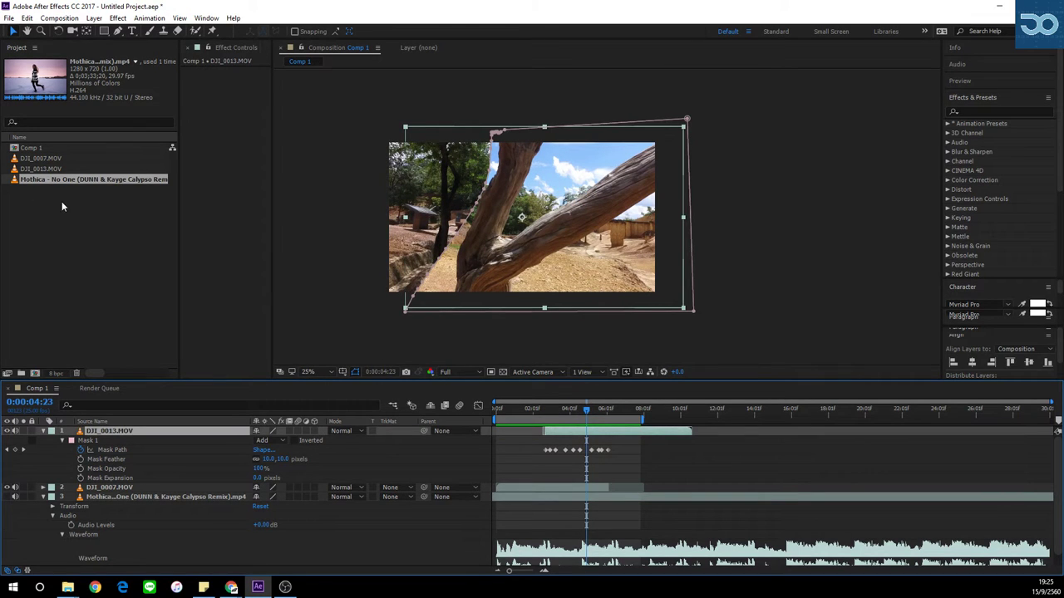
{"action": "left_click", "coordinate": [582, 440]}
{"action": "left_click", "coordinate": [582, 433]}
{"action": "key", "text": "ctrl+d"}
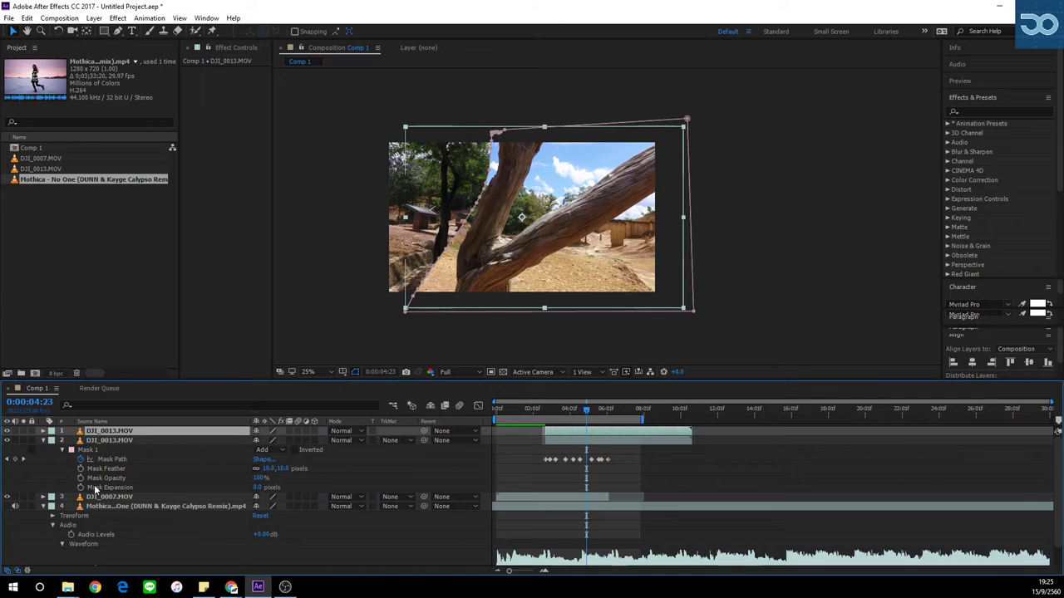
{"action": "left_click", "coordinate": [43, 440]}
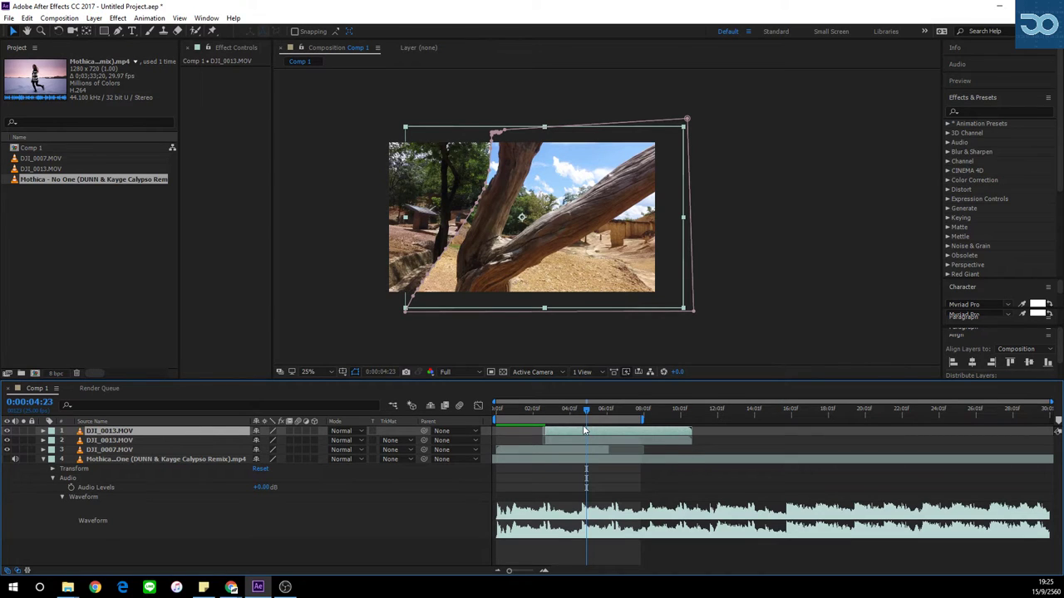
Try to freeze the duplicate at 0:00:04:23 by enabling time remapping, adding a keyframe there and deleting the first keyframe.
{"action": "key", "text": "ctrl+alt+t"}
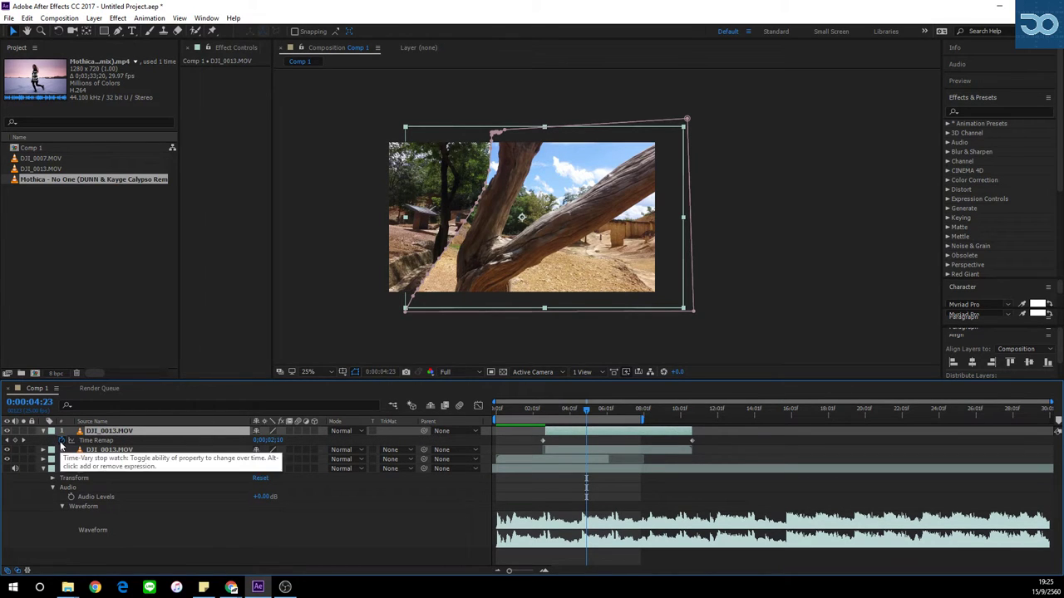
{"action": "left_click", "coordinate": [15, 441]}
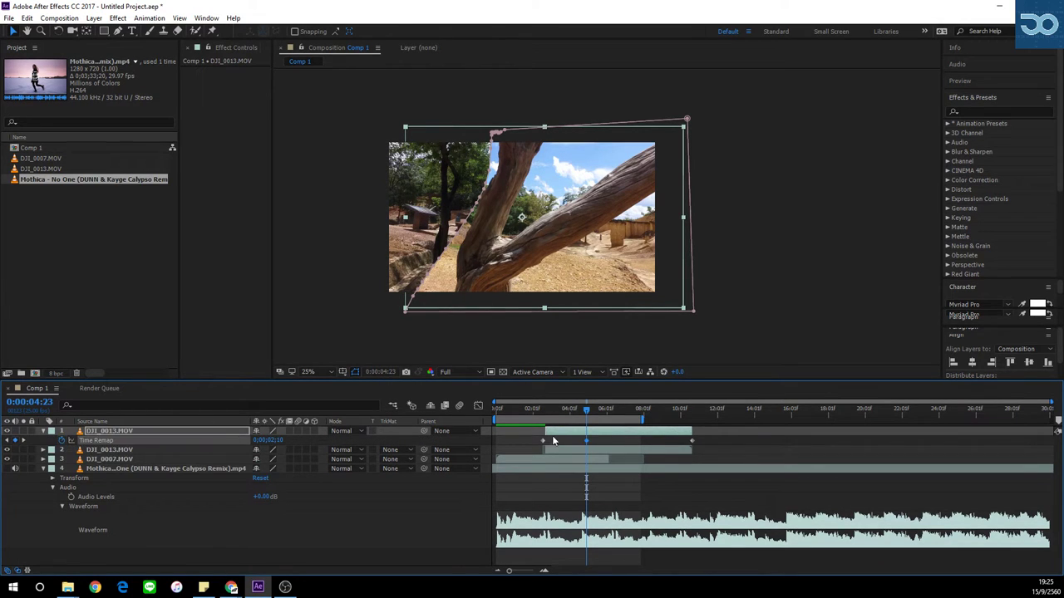
{"action": "left_click_drag", "start_coordinate": [555, 437], "coordinate": [521, 446]}
{"action": "key", "text": "Delete"}
{"action": "left_click", "coordinate": [688, 444]}
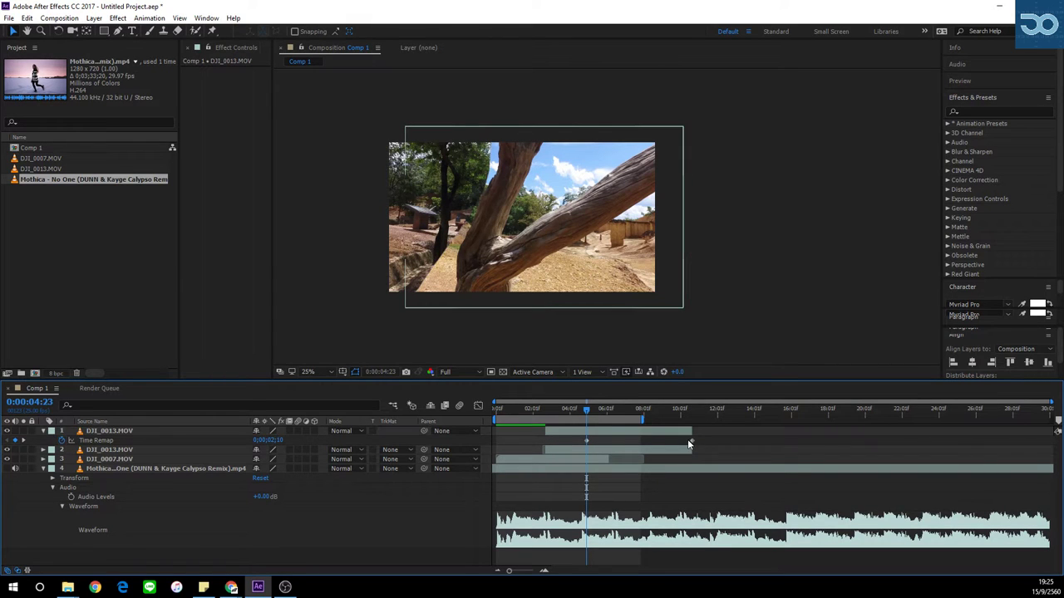
{"action": "left_click_drag", "start_coordinate": [587, 410], "coordinate": [591, 412]}
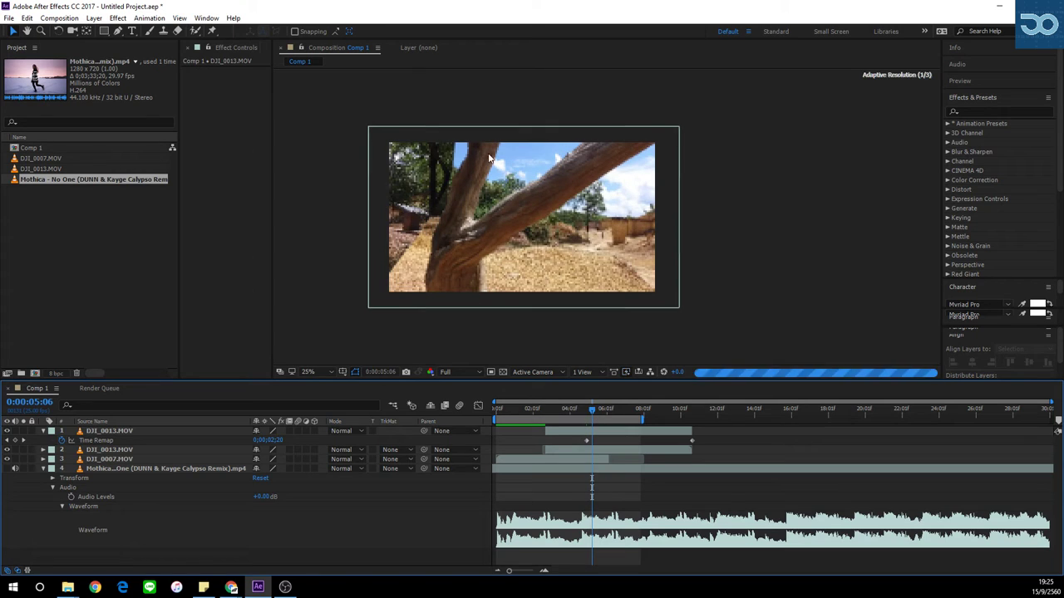
Delete the copied mask from the top DJI_0013 layer and pick the Pen tool.
{"action": "left_click", "coordinate": [602, 431]}
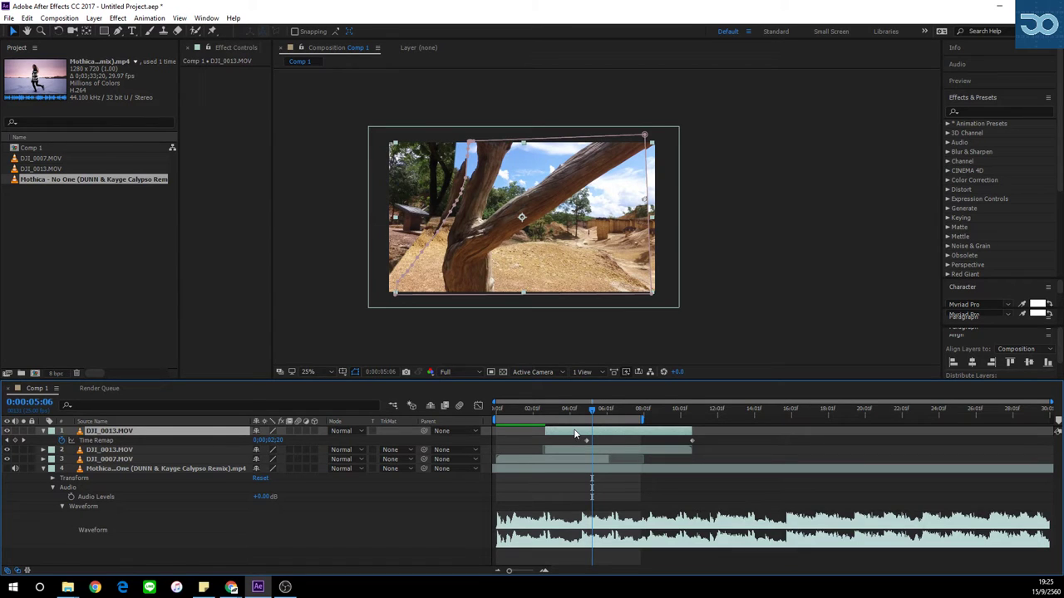
{"action": "key", "text": "m"}
{"action": "left_click", "coordinate": [104, 442]}
{"action": "key", "text": "Delete"}
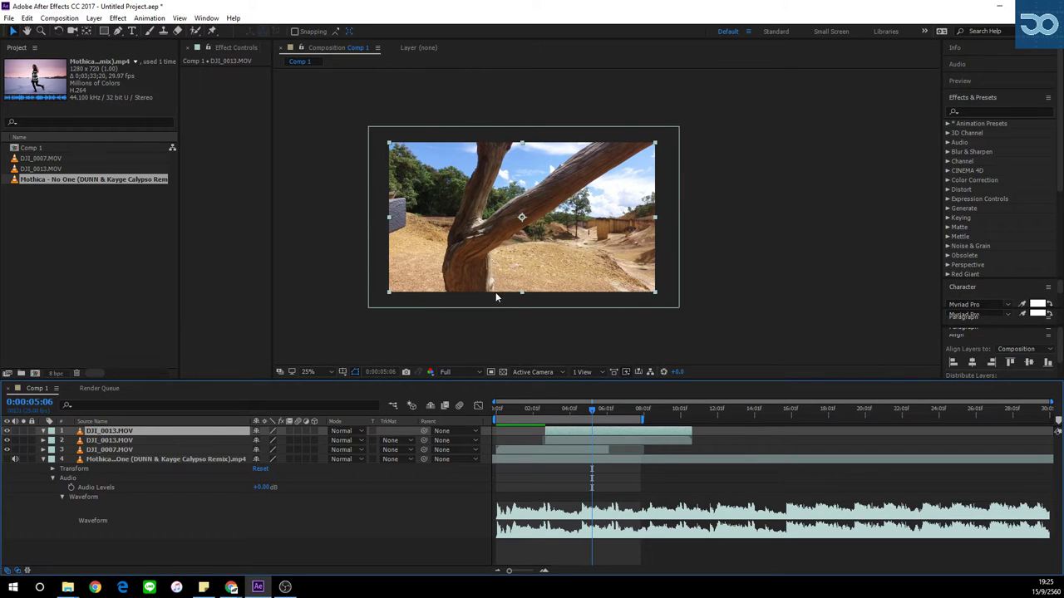
{"action": "left_click", "coordinate": [118, 31]}
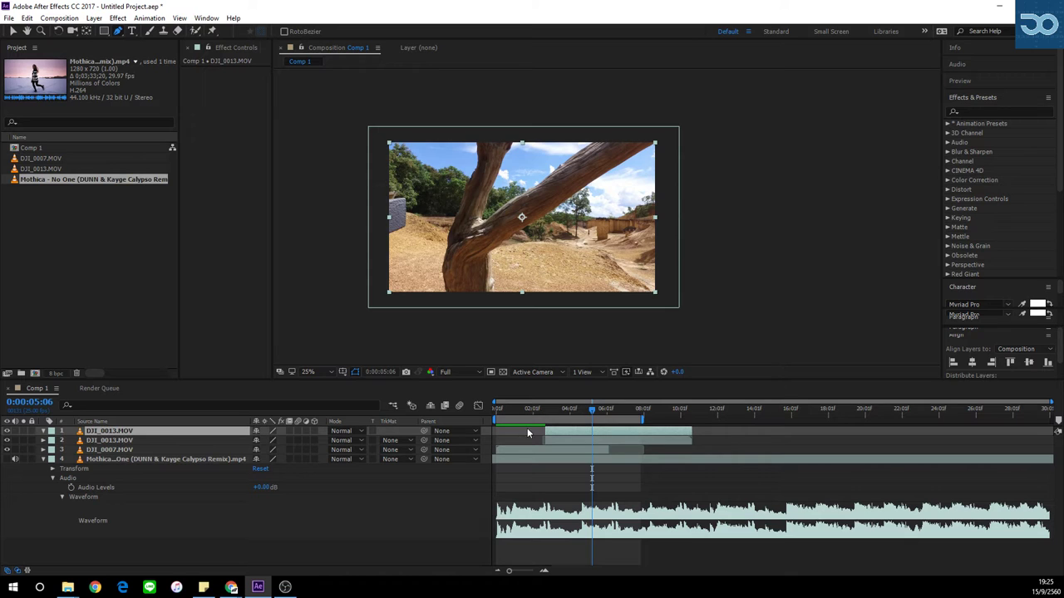
Freeze the top DJI_0013 layer with a time remap keyframe at 0:00:05:07, deleting the first and last remap keyframes.
{"action": "left_click_drag", "start_coordinate": [592, 414], "coordinate": [593, 414]}
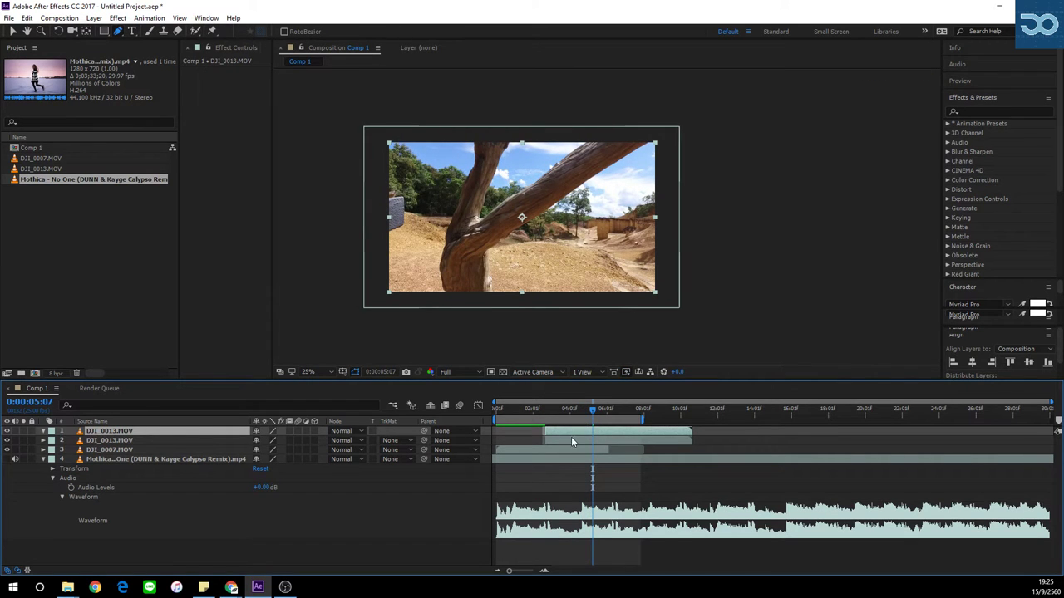
{"action": "key", "text": "ctrl+alt+t"}
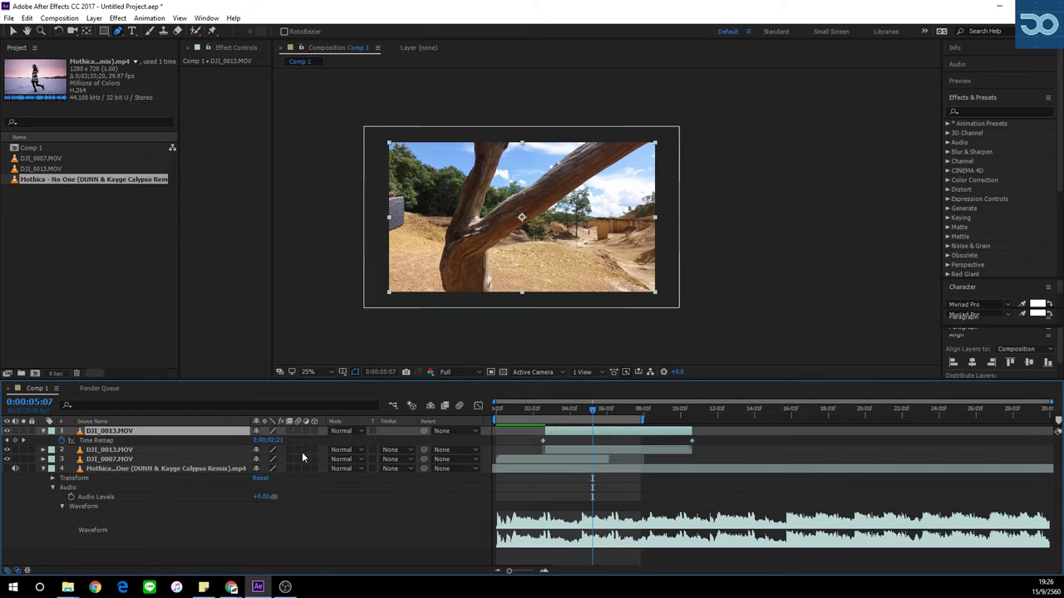
{"action": "left_click", "coordinate": [15, 440]}
{"action": "left_click_drag", "start_coordinate": [553, 438], "coordinate": [538, 445]}
{"action": "key", "text": "Delete"}
{"action": "left_click_drag", "start_coordinate": [682, 442], "coordinate": [703, 448]}
{"action": "key", "text": "Delete"}
Shift the original masked DJI_0013 layer to start at about 10 seconds and check the frozen frame up to 0:00:05:07.
{"action": "left_click_drag", "start_coordinate": [592, 416], "coordinate": [724, 448]}
{"action": "left_click", "coordinate": [580, 411]}
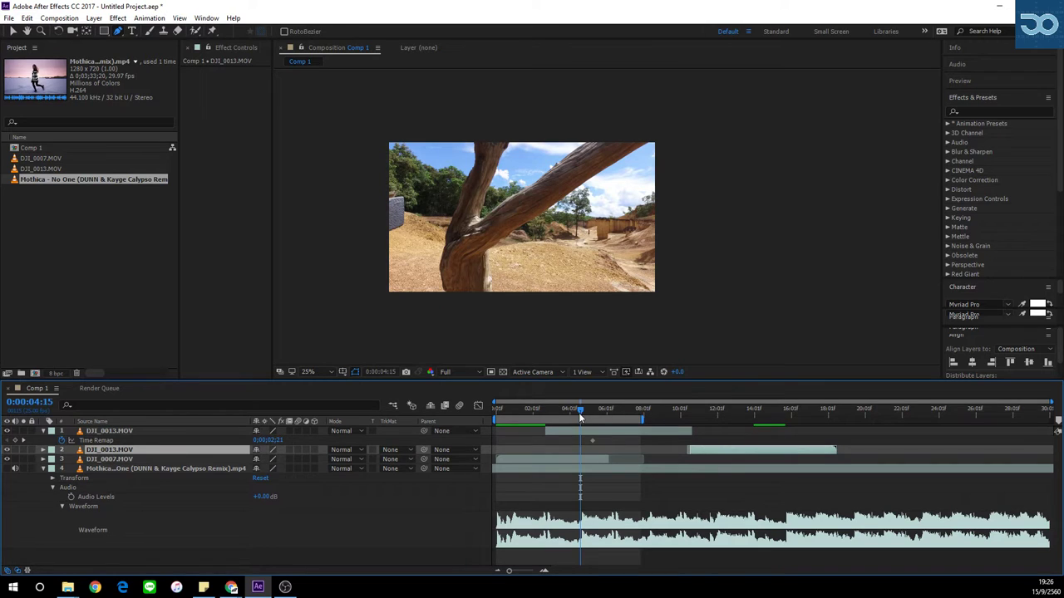
{"action": "mouse_move", "coordinate": [580, 418]}
{"action": "left_mouse_down"}
{"action": "mouse_move", "coordinate": [572, 415]}
{"action": "mouse_move", "coordinate": [592, 416]}
{"action": "left_mouse_up"}
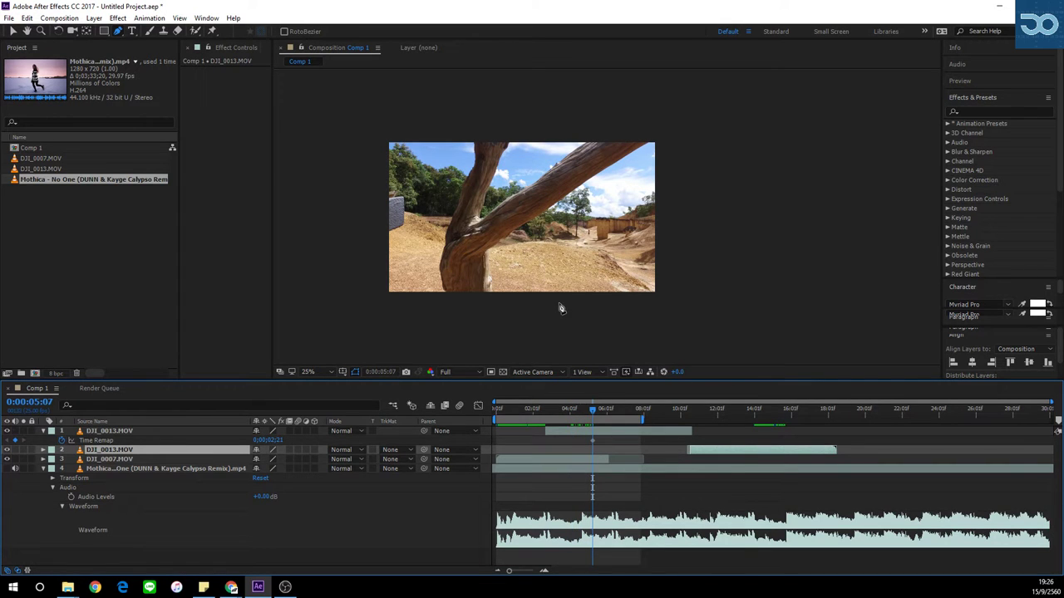
Start a mask on the frozen top layer at the branch's upper-right end, tracing its lower edge down to the trunk.
{"action": "left_click", "coordinate": [587, 430]}
{"action": "scroll", "coordinate": [550, 262], "scroll_direction": "up", "scroll_amount": 2}
{"action": "key", "text": "space"}
{"action": "left_click_drag", "start_coordinate": [594, 159], "coordinate": [522, 217]}
{"action": "key", "text": "g"}
{"action": "left_click", "coordinate": [665, 129]}
{"action": "key", "text": "space"}
{"action": "left_click_drag", "start_coordinate": [439, 289], "coordinate": [476, 236]}
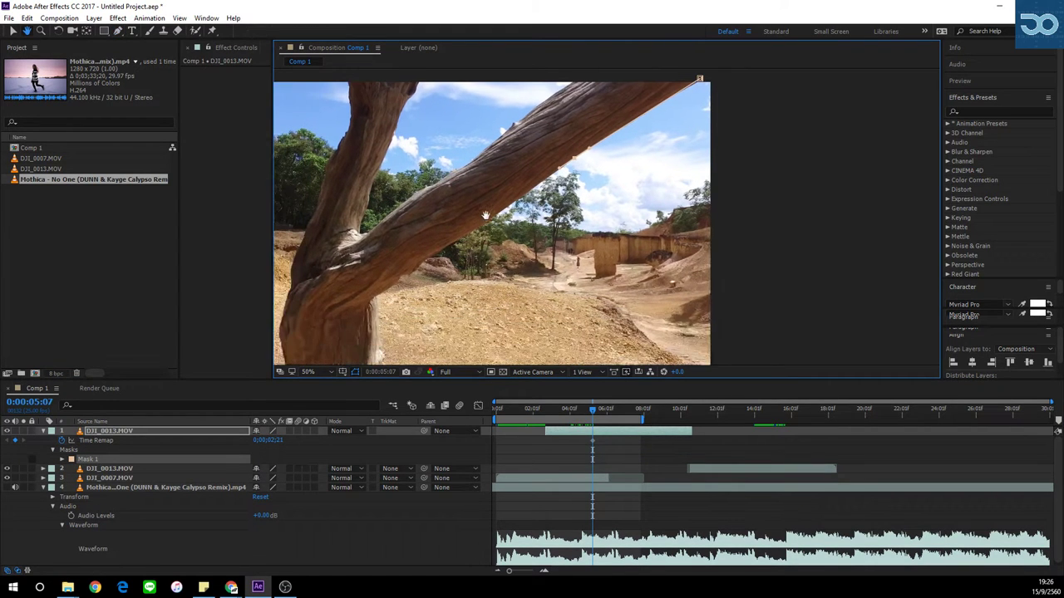
{"action": "left_click", "coordinate": [468, 235]}
{"action": "left_click", "coordinate": [433, 251]}
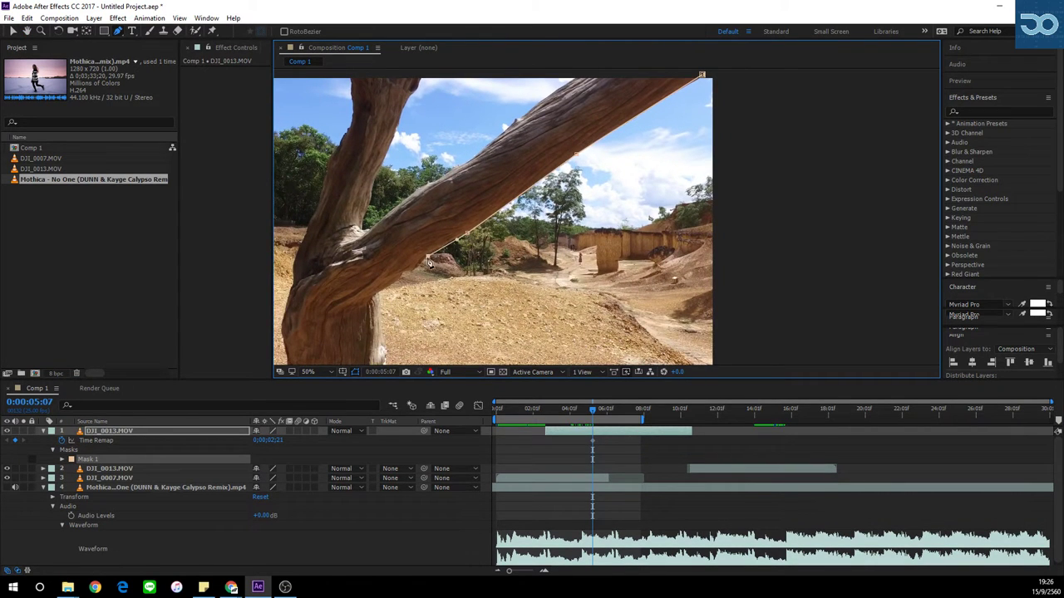
{"action": "left_click", "coordinate": [405, 274]}
{"action": "left_click", "coordinate": [397, 281]}
{"action": "left_click", "coordinate": [381, 290]}
Continue the mask around the trunk's base and up its left edge to just beyond the frame's upper edge.
{"action": "scroll", "coordinate": [384, 337], "scroll_direction": "down", "scroll_amount": 1}
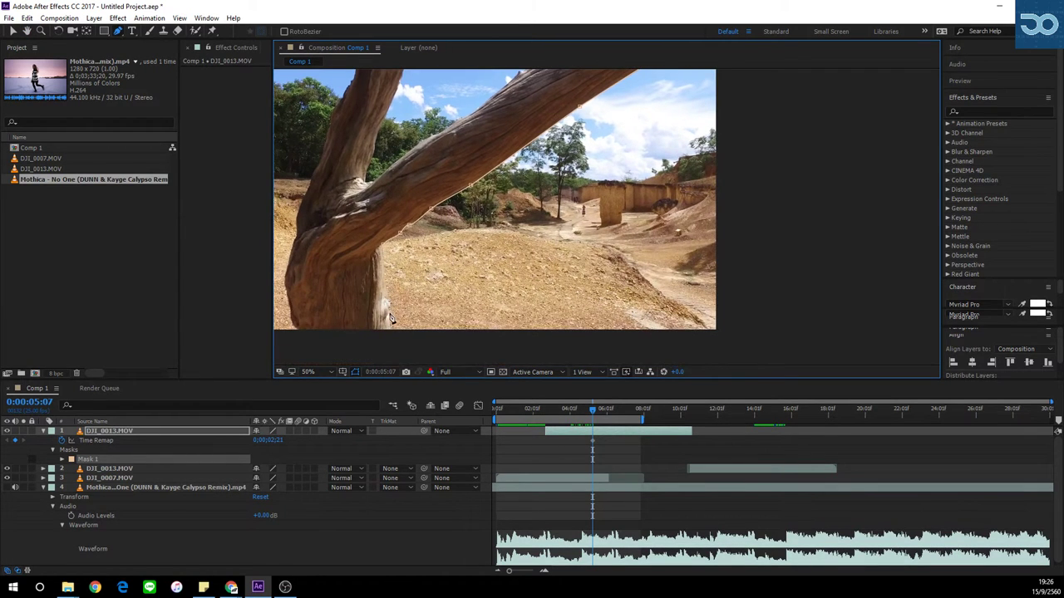
{"action": "left_click_drag", "start_coordinate": [361, 336], "coordinate": [409, 332]}
{"action": "left_click", "coordinate": [350, 338]}
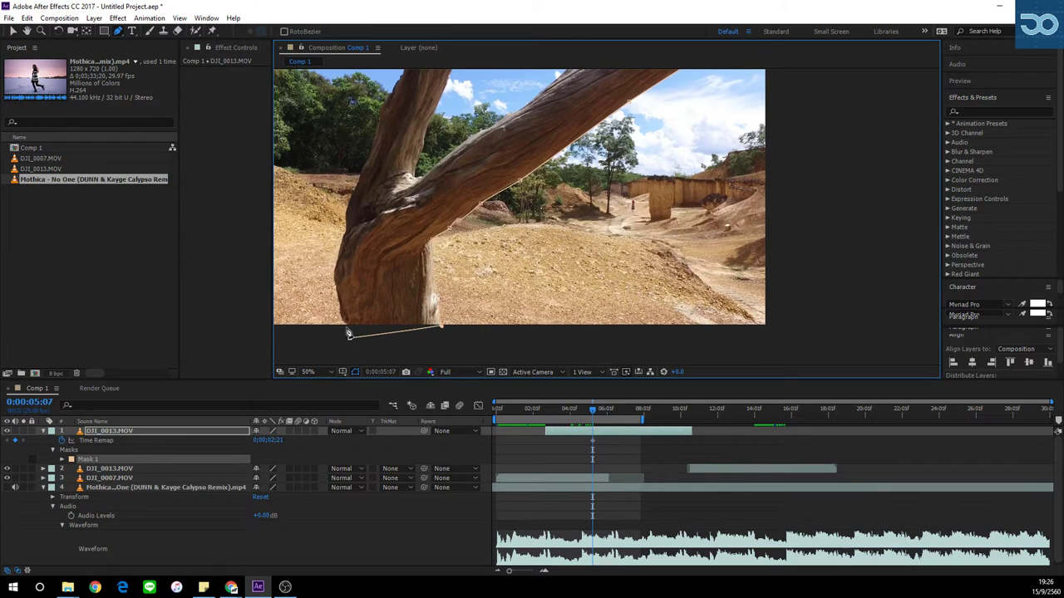
{"action": "left_click", "coordinate": [344, 323]}
{"action": "scroll", "coordinate": [355, 189], "scroll_direction": "up", "scroll_amount": 2}
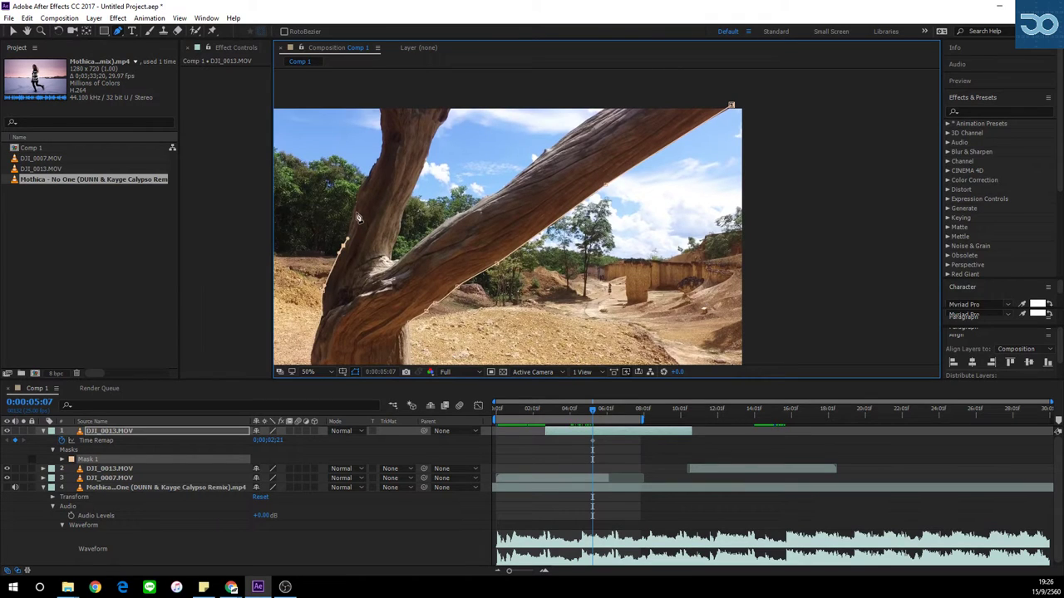
{"action": "left_click", "coordinate": [355, 206]}
{"action": "left_click", "coordinate": [361, 181]}
{"action": "left_click", "coordinate": [374, 161]}
{"action": "key", "text": "ctrl+z"}
{"action": "key", "text": "ctrl+z"}
{"action": "left_click", "coordinate": [371, 173]}
{"action": "left_click", "coordinate": [380, 158]}
{"action": "left_click", "coordinate": [378, 94]}
Carry the mask across the trunk's upper end and down its inner right edge to the fork.
{"action": "left_click", "coordinate": [470, 86]}
{"action": "left_click", "coordinate": [451, 107]}
{"action": "left_click", "coordinate": [439, 124]}
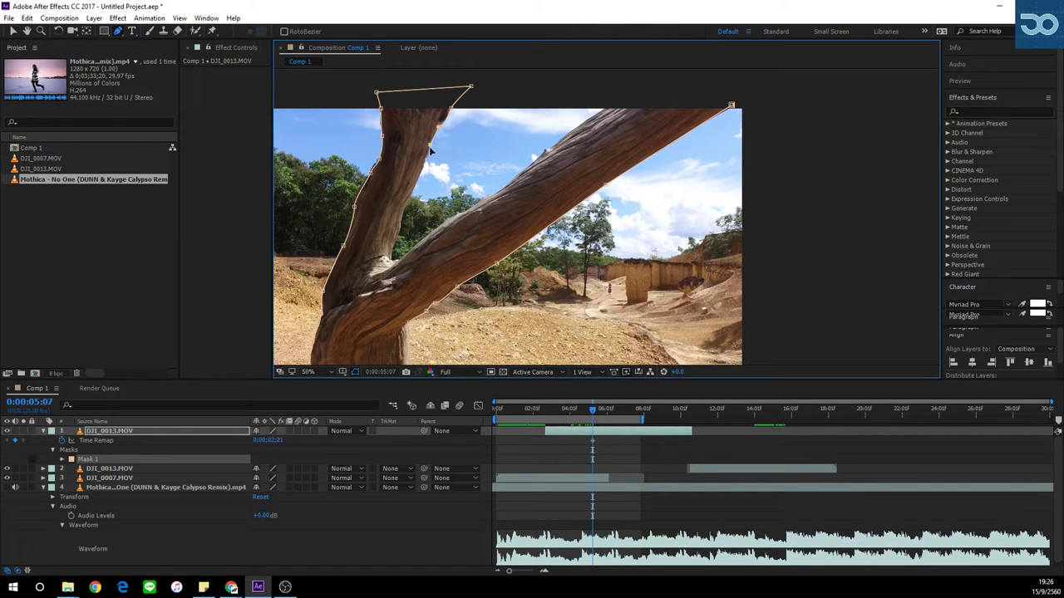
{"action": "left_click", "coordinate": [422, 169]}
{"action": "left_click_drag", "start_coordinate": [409, 195], "coordinate": [446, 219]}
{"action": "left_click", "coordinate": [394, 254]}
{"action": "left_click", "coordinate": [396, 261]}
Trace the branch's upper edge from the fork to its outer end, close the mask at its starting point, and deselect the layer.
{"action": "left_click", "coordinate": [418, 237]}
{"action": "left_click", "coordinate": [464, 209]}
{"action": "left_click", "coordinate": [503, 184]}
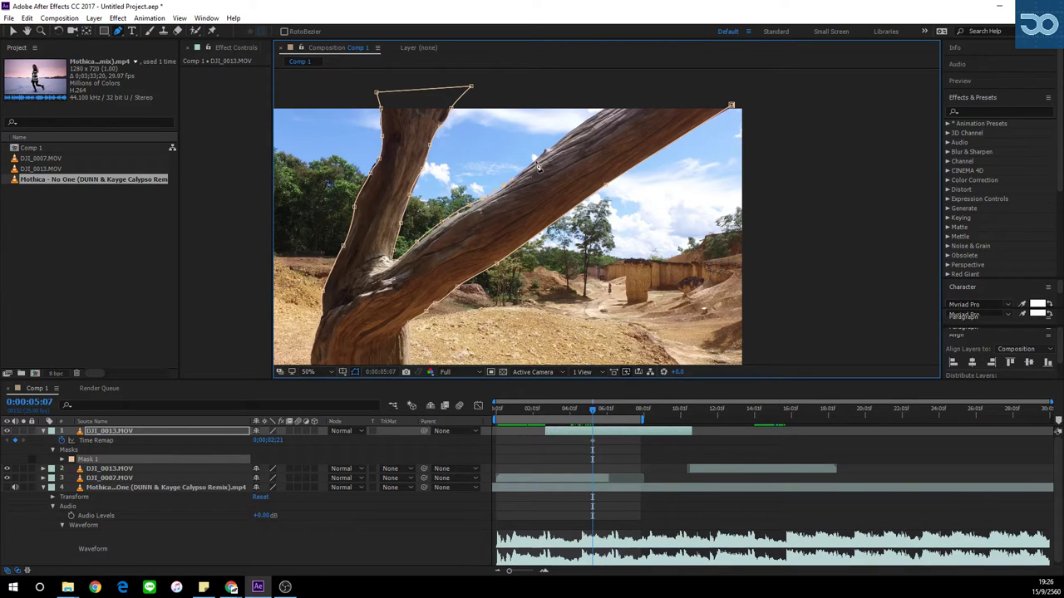
{"action": "left_click", "coordinate": [545, 152]}
{"action": "left_click", "coordinate": [565, 136]}
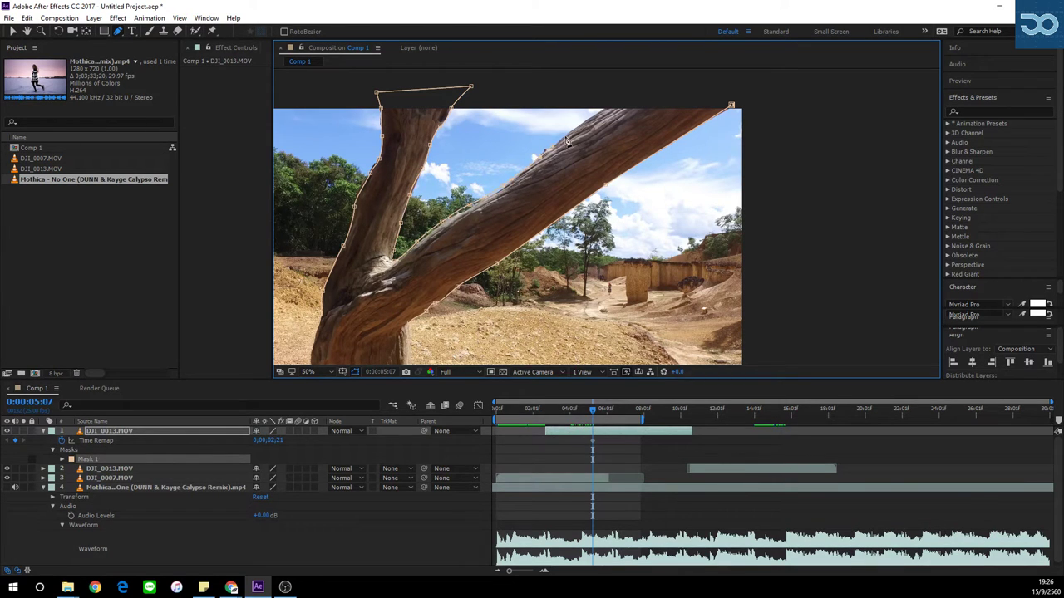
{"action": "left_click", "coordinate": [630, 97]}
{"action": "left_click", "coordinate": [731, 105]}
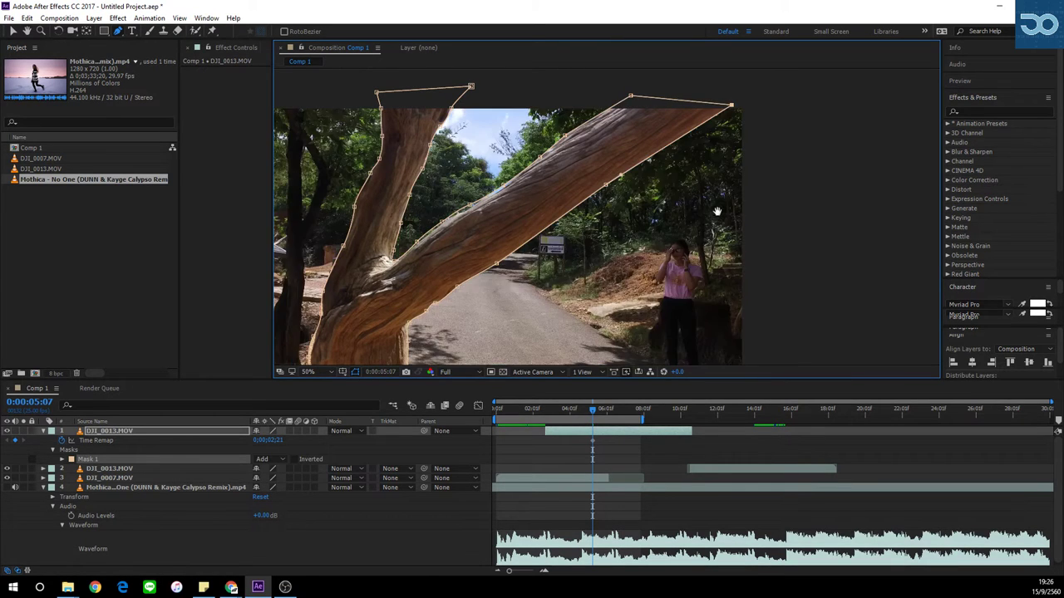
{"action": "left_click_drag", "start_coordinate": [716, 211], "coordinate": [730, 134]}
{"action": "key", "text": "v"}
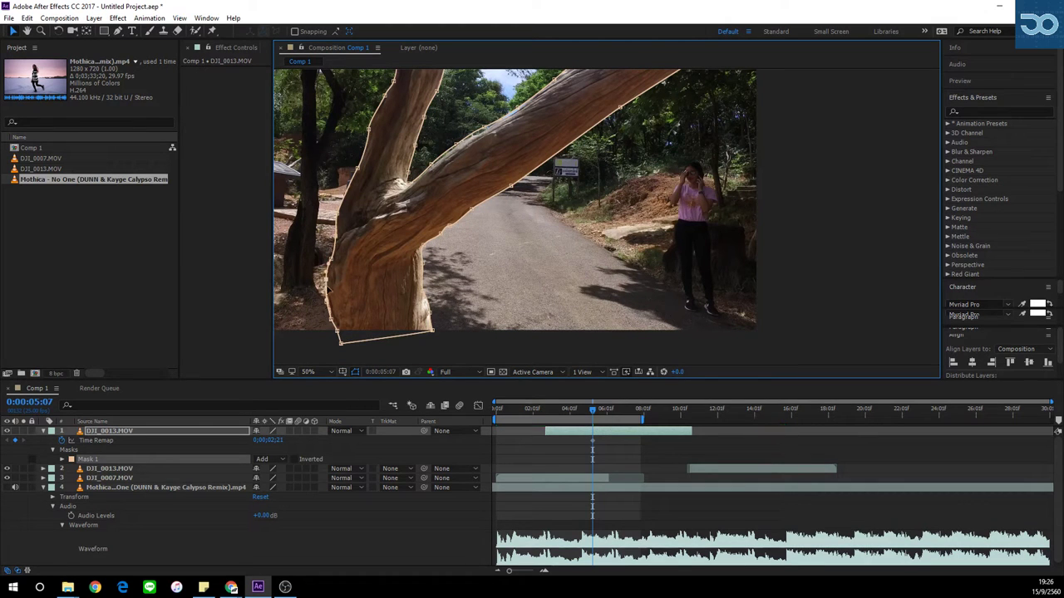
{"action": "left_click", "coordinate": [460, 355]}
{"action": "scroll", "coordinate": [566, 280], "scroll_direction": "down", "scroll_amount": 1}
{"action": "left_click", "coordinate": [620, 452]}
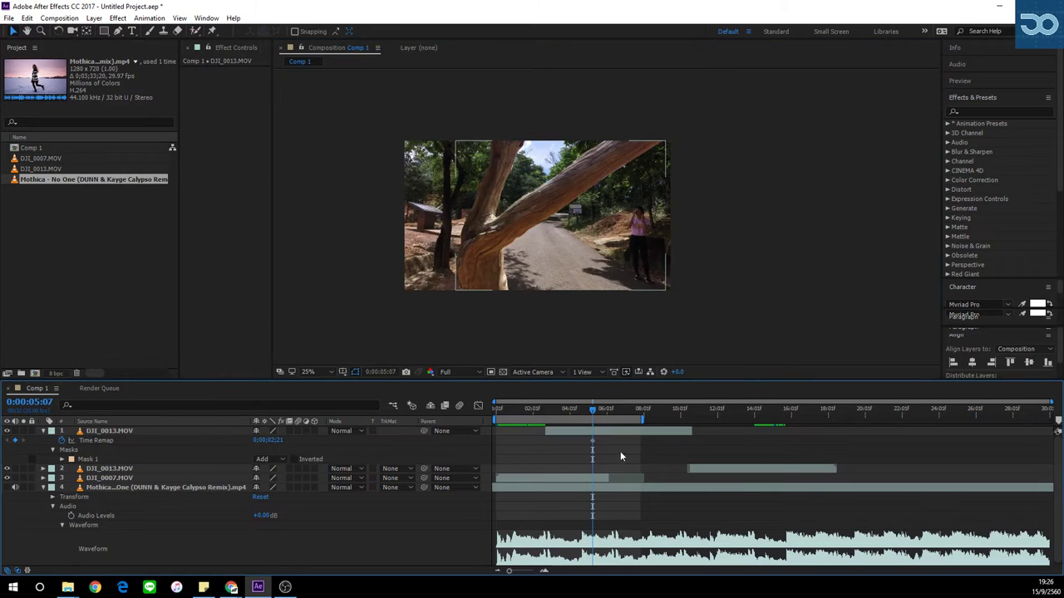
Start the frozen tree cutout layer at 0:00:02:16 and set its first Position keyframe at that time.
{"action": "left_click", "coordinate": [557, 413]}
{"action": "left_click_drag", "start_coordinate": [556, 416], "coordinate": [573, 436]}
{"action": "left_click", "coordinate": [573, 432]}
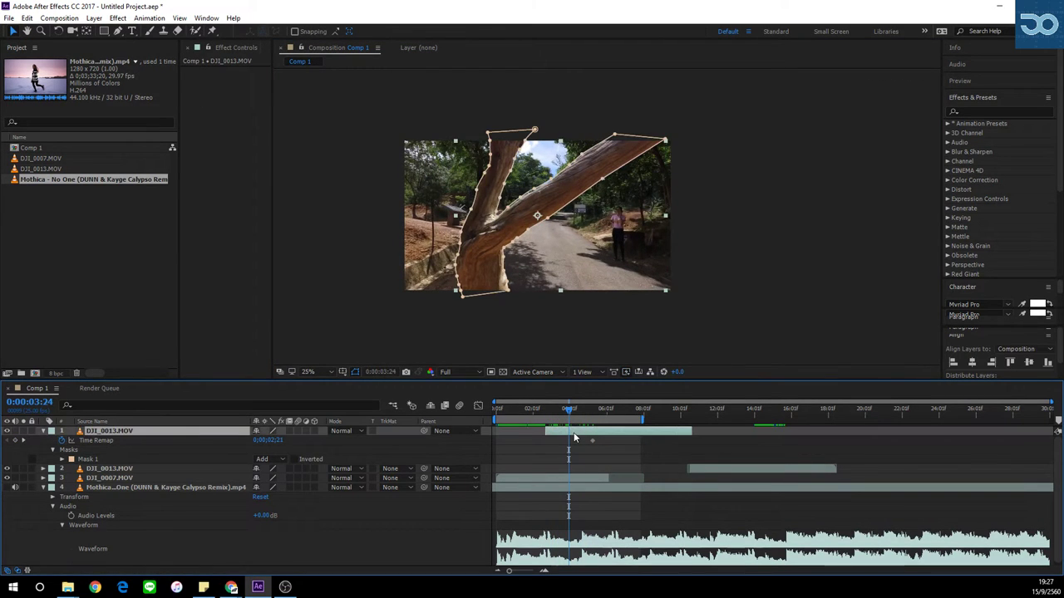
{"action": "key", "text": "p"}
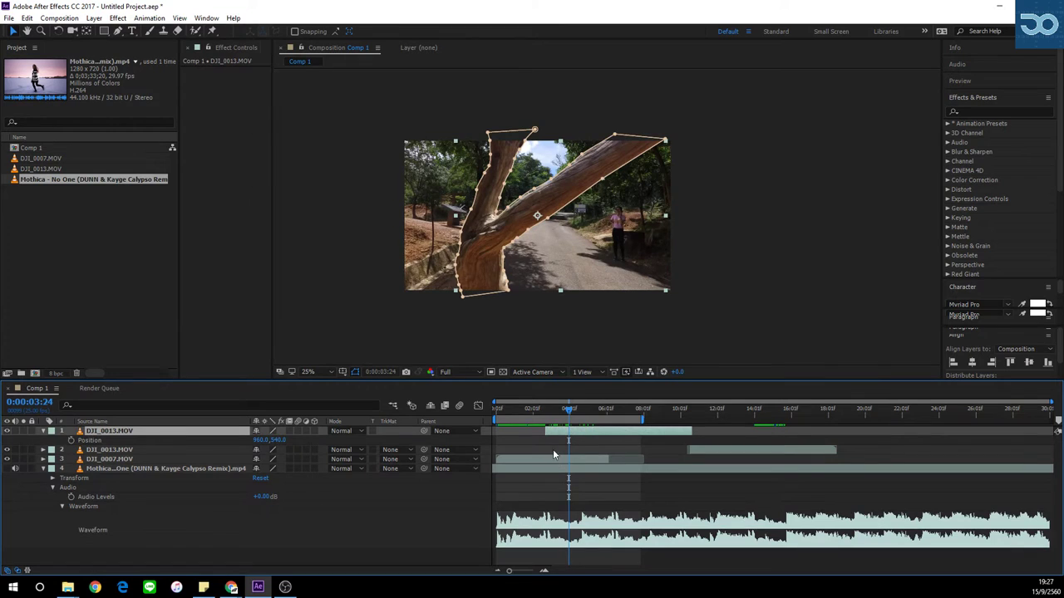
{"action": "left_click", "coordinate": [71, 441]}
{"action": "left_click_drag", "start_coordinate": [556, 416], "coordinate": [544, 415]}
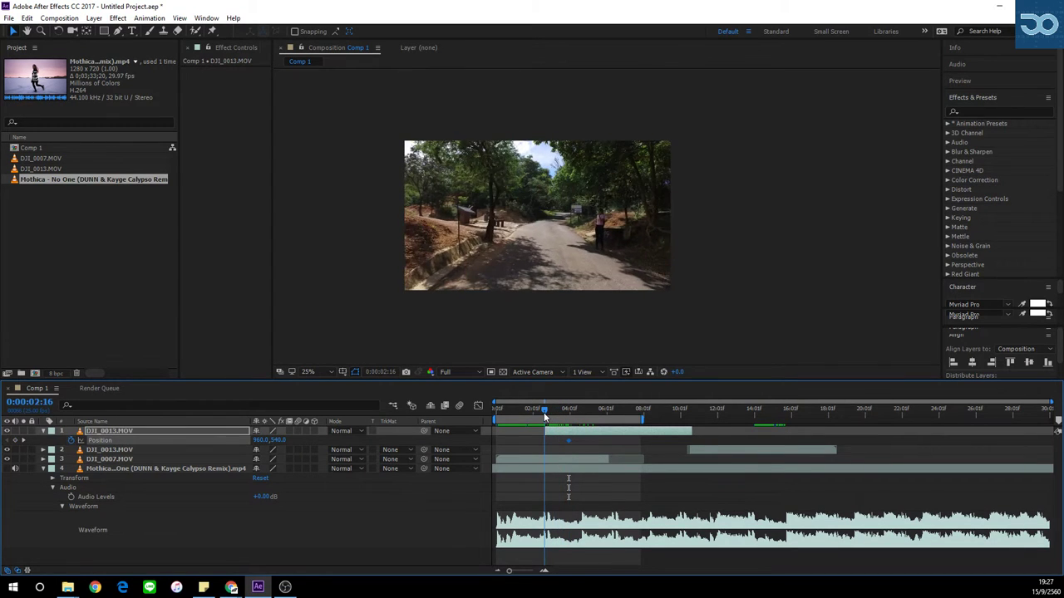
{"action": "left_click", "coordinate": [561, 431]}
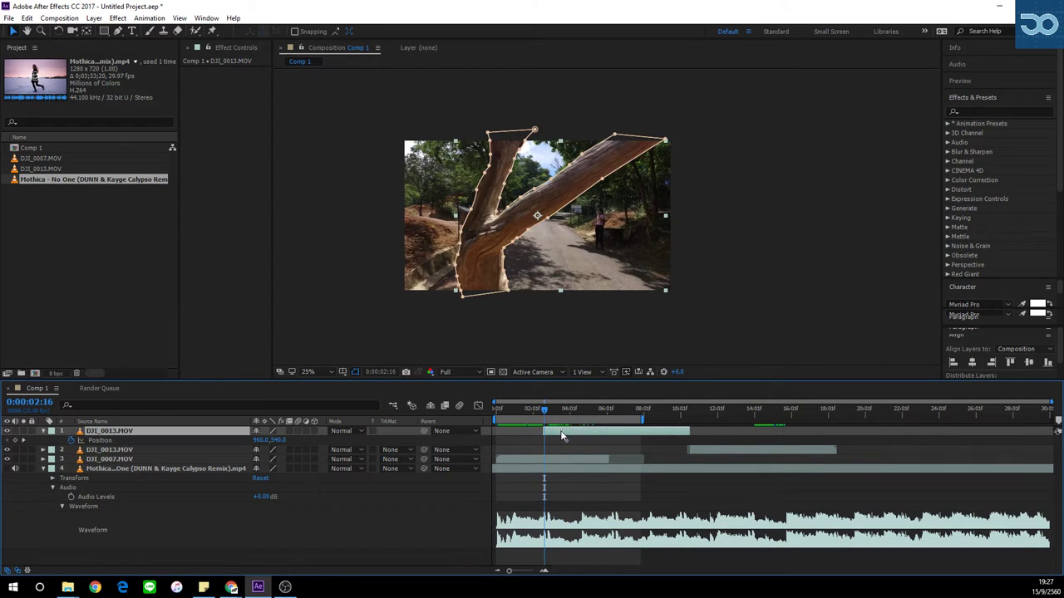
{"action": "mouse_move", "coordinate": [568, 438]}
{"action": "left_mouse_down"}
{"action": "mouse_move", "coordinate": [546, 441]}
{"action": "mouse_move", "coordinate": [557, 441]}
{"action": "left_mouse_up"}
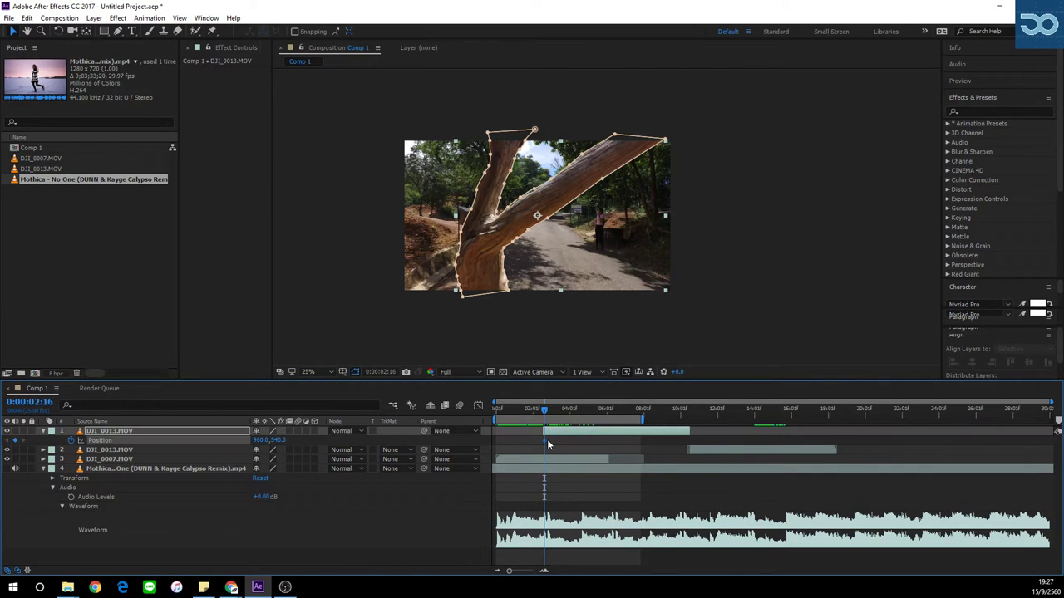
Animate the cutout from beyond the frame's right side at 0:00:02:16 to beyond its left side at 0:00:03:18, about X -952.
{"action": "left_click_drag", "start_coordinate": [529, 243], "coordinate": [755, 243]}
{"action": "left_click_drag", "start_coordinate": [545, 410], "coordinate": [564, 413]}
{"action": "left_click_drag", "start_coordinate": [659, 279], "coordinate": [292, 282]}
{"action": "key", "text": "space"}
{"action": "left_click_drag", "start_coordinate": [536, 304], "coordinate": [458, 309]}
{"action": "key", "text": "v"}
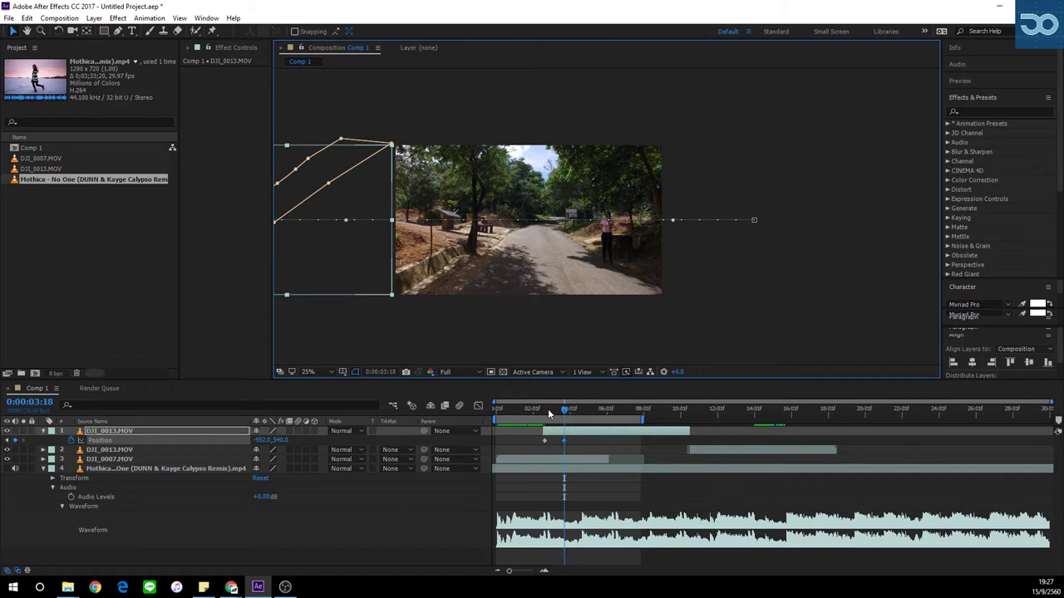
Move the original masked DJI_0013 layer back to start at about 0:00:02:15, and preview the combined transition to 0:00:04:20.
{"action": "mouse_move", "coordinate": [549, 413]}
{"action": "left_mouse_down"}
{"action": "mouse_move", "coordinate": [562, 413]}
{"action": "mouse_move", "coordinate": [550, 413]}
{"action": "left_mouse_up"}
{"action": "left_click_drag", "start_coordinate": [695, 449], "coordinate": [563, 447]}
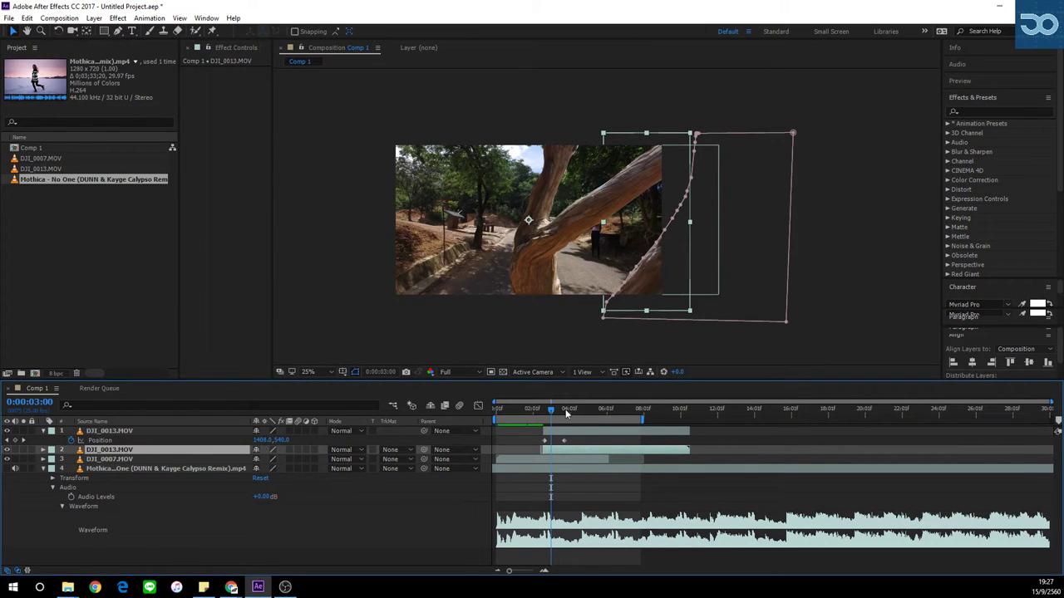
{"action": "left_click_drag", "start_coordinate": [565, 410], "coordinate": [584, 412]}
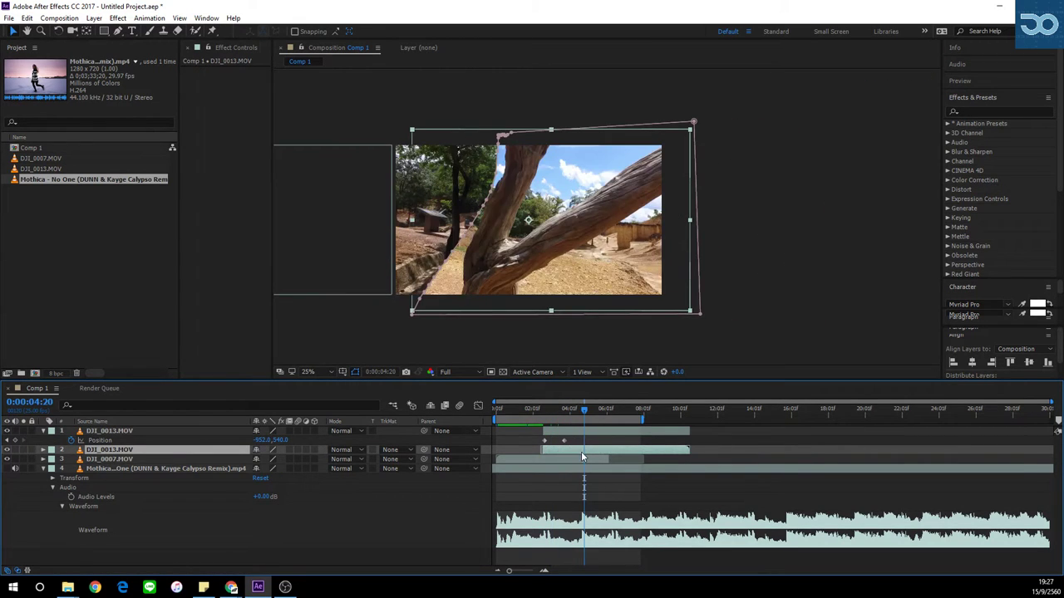
Delete Mask 1 from the original DJI_0013 layer beneath the frozen tree cutout.
{"action": "left_click", "coordinate": [596, 445]}
{"action": "left_click", "coordinate": [596, 448]}
{"action": "key", "text": "u"}
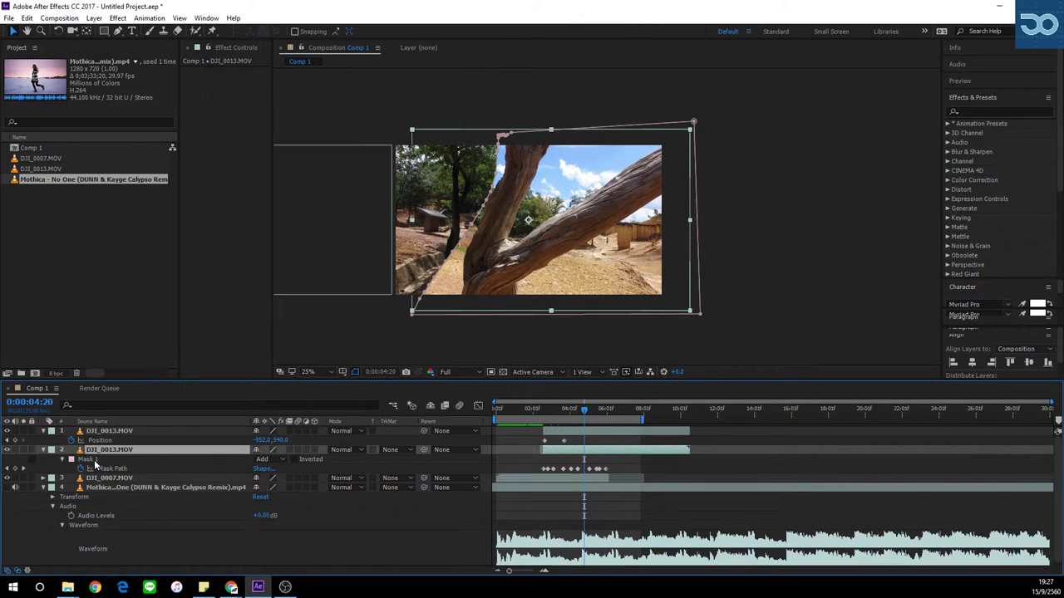
{"action": "key", "text": "Delete"}
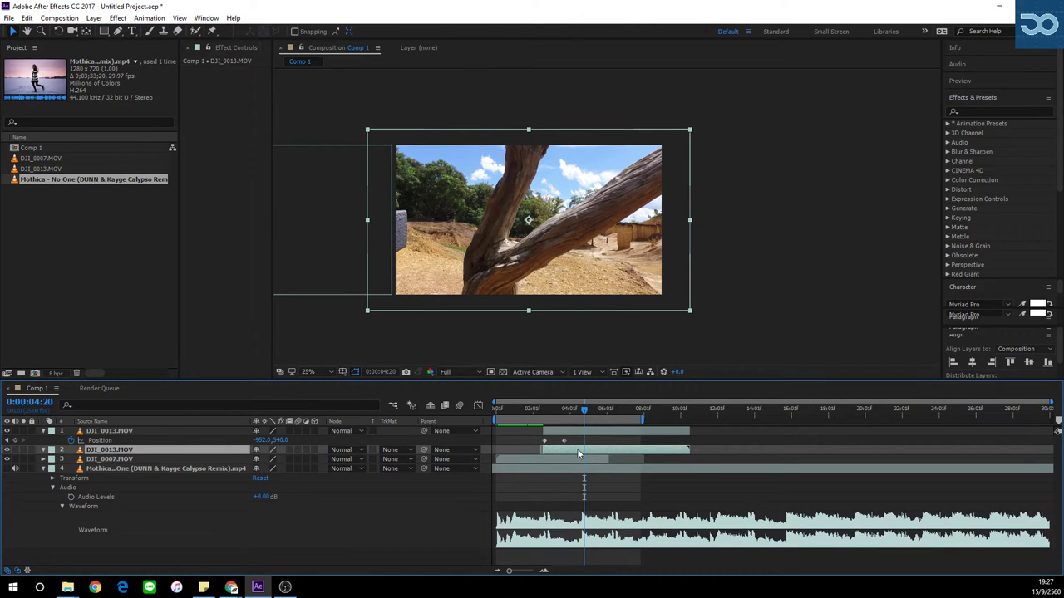
Shift the unmasked DJI_0013 layer about 3.5 seconds earlier in the comp, with its visible part beginning at 0:00:02:16.
{"action": "mouse_move", "coordinate": [579, 453]}
{"action": "left_mouse_down"}
{"action": "mouse_move", "coordinate": [550, 455]}
{"action": "mouse_move", "coordinate": [560, 450]}
{"action": "left_mouse_up"}
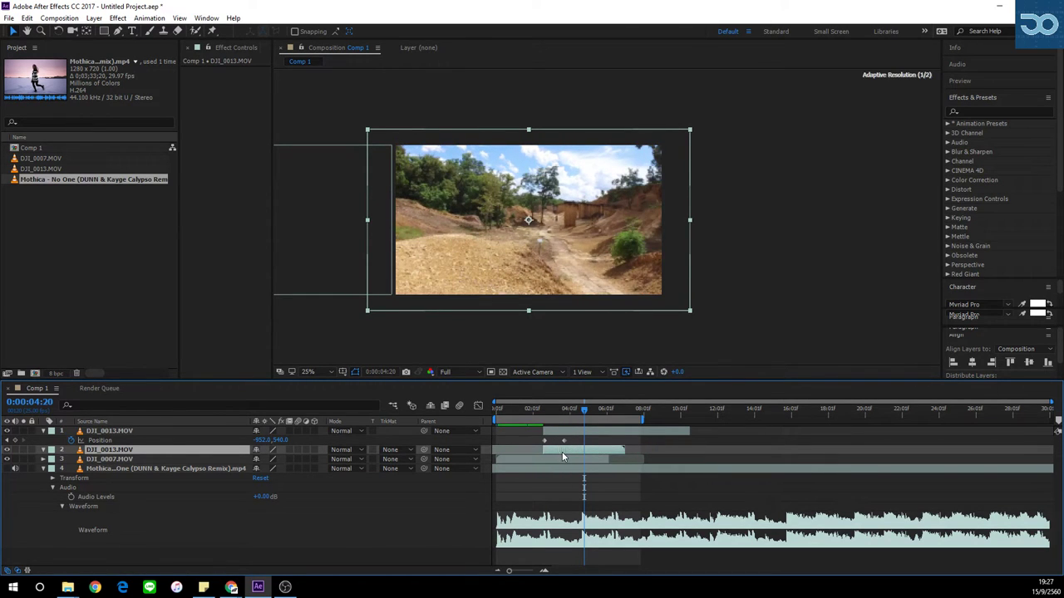
{"action": "left_click", "coordinate": [545, 413]}
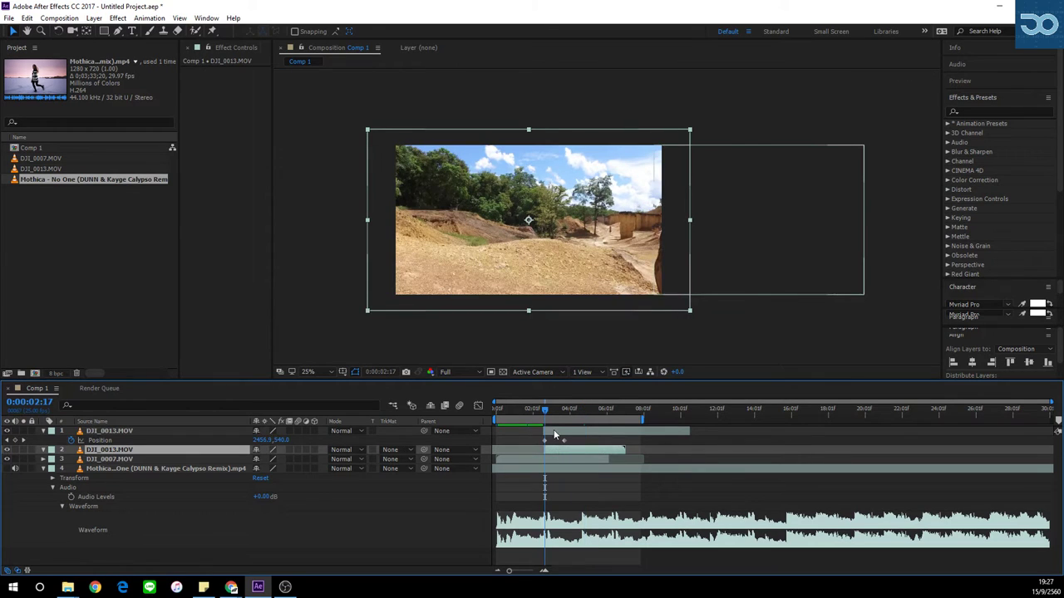
{"action": "left_click", "coordinate": [555, 433]}
{"action": "left_click", "coordinate": [555, 452]}
{"action": "mouse_move", "coordinate": [545, 411]}
{"action": "left_mouse_down"}
{"action": "mouse_move", "coordinate": [559, 408]}
{"action": "mouse_move", "coordinate": [538, 409]}
{"action": "mouse_move", "coordinate": [558, 408]}
{"action": "mouse_move", "coordinate": [546, 404]}
{"action": "left_mouse_up"}
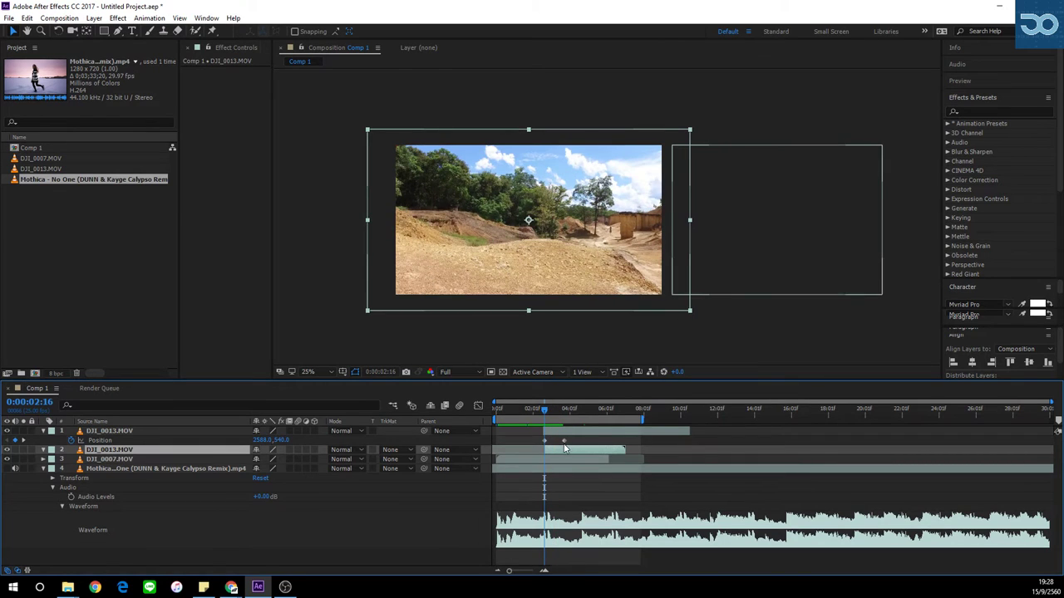
Fit the unmasked DJI_0013 layer to the comp, then enlarge and offset it leftward to push the real trunk out of frame.
{"action": "key", "text": "ctrl+alt+f"}
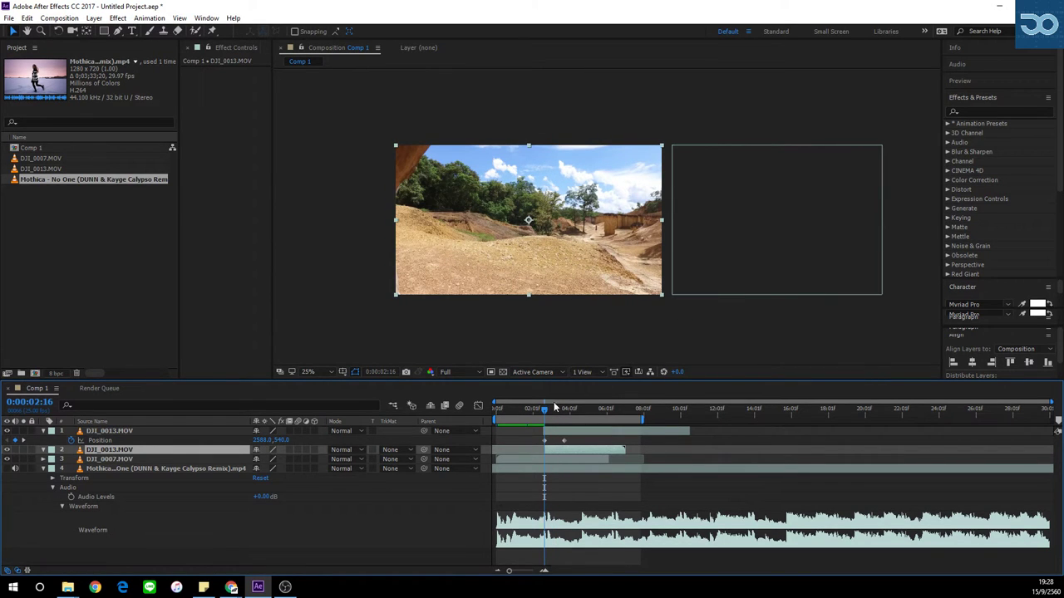
{"action": "left_click_drag", "start_coordinate": [662, 296], "coordinate": [636, 302]}
{"action": "scroll", "coordinate": [582, 264], "scroll_direction": "up", "scroll_amount": 5}
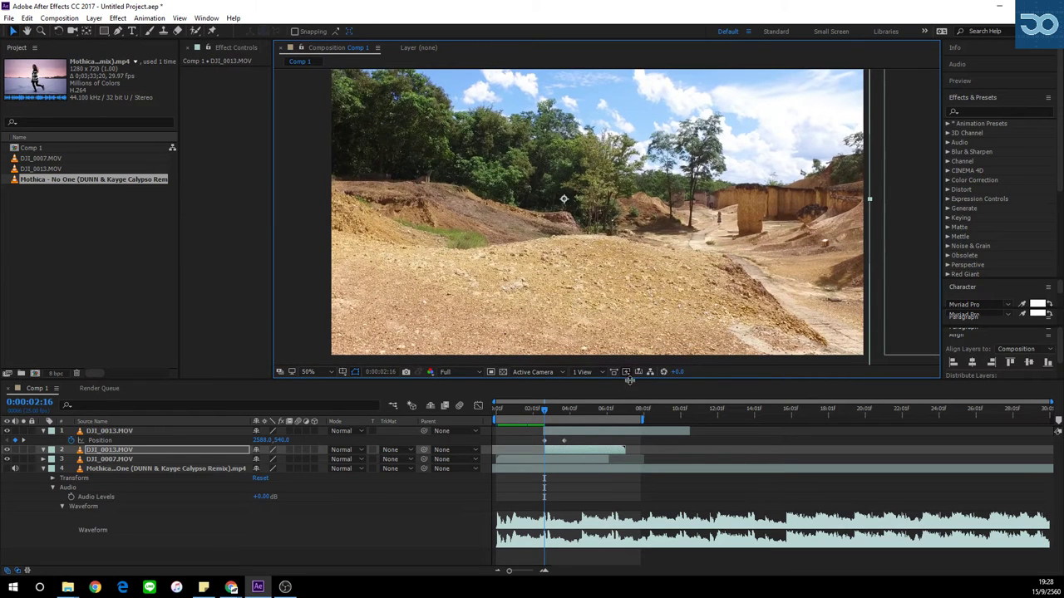
{"action": "left_click_drag", "start_coordinate": [629, 380], "coordinate": [629, 403]}
{"action": "key", "text": "space"}
{"action": "left_click_drag", "start_coordinate": [631, 302], "coordinate": [629, 305]}
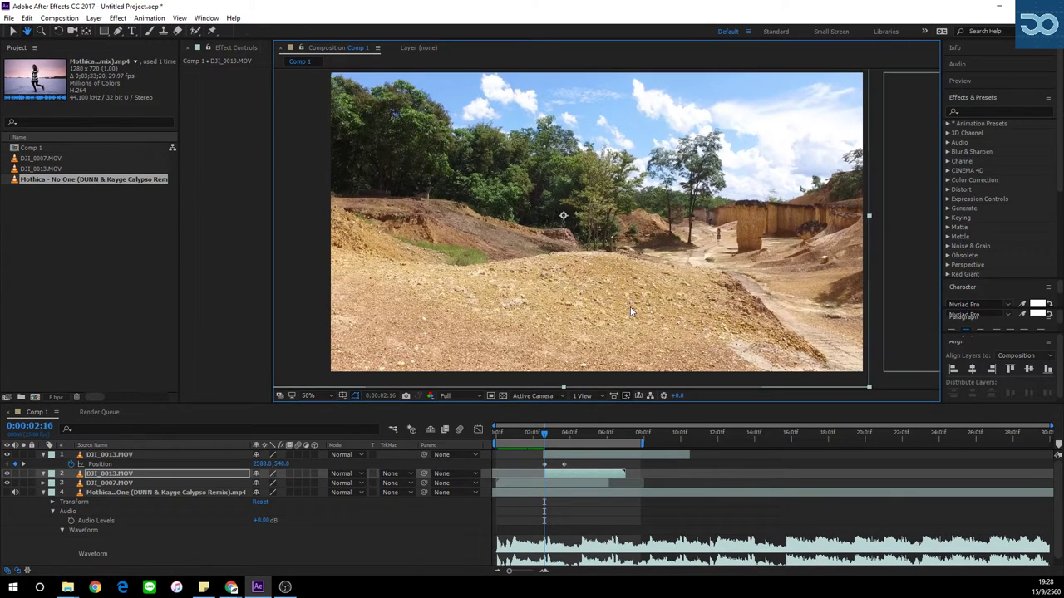
{"action": "key", "text": "v"}
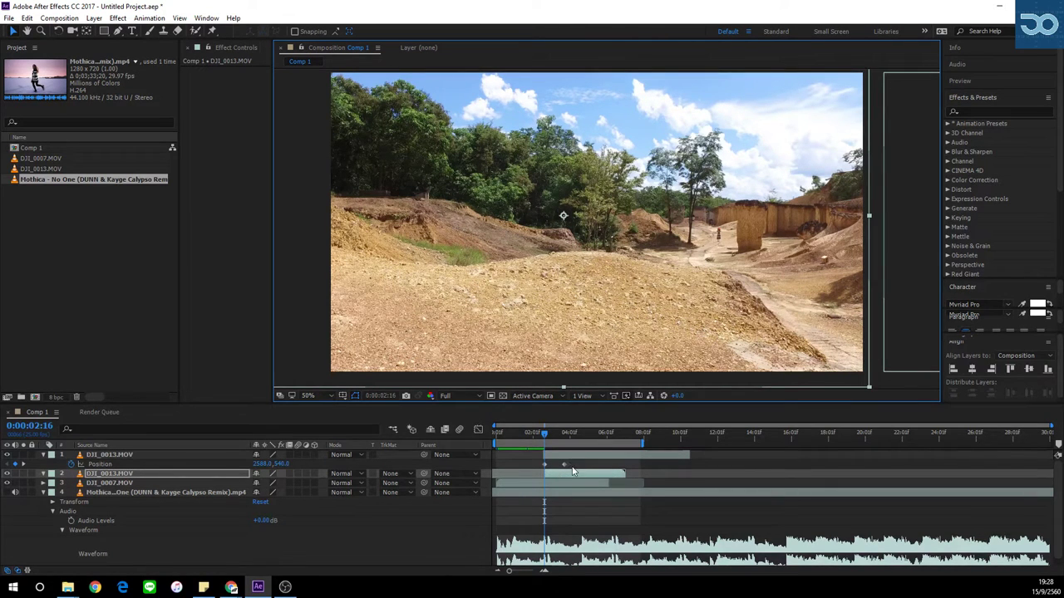
At 0:00:03:01, draw a four-point mask on the lower DJI_0013 layer, running down the cutout's trunk and enclosing everything to its right.
{"action": "mouse_move", "coordinate": [542, 432]}
{"action": "left_mouse_down"}
{"action": "mouse_move", "coordinate": [573, 432]}
{"action": "mouse_move", "coordinate": [549, 433]}
{"action": "left_mouse_up"}
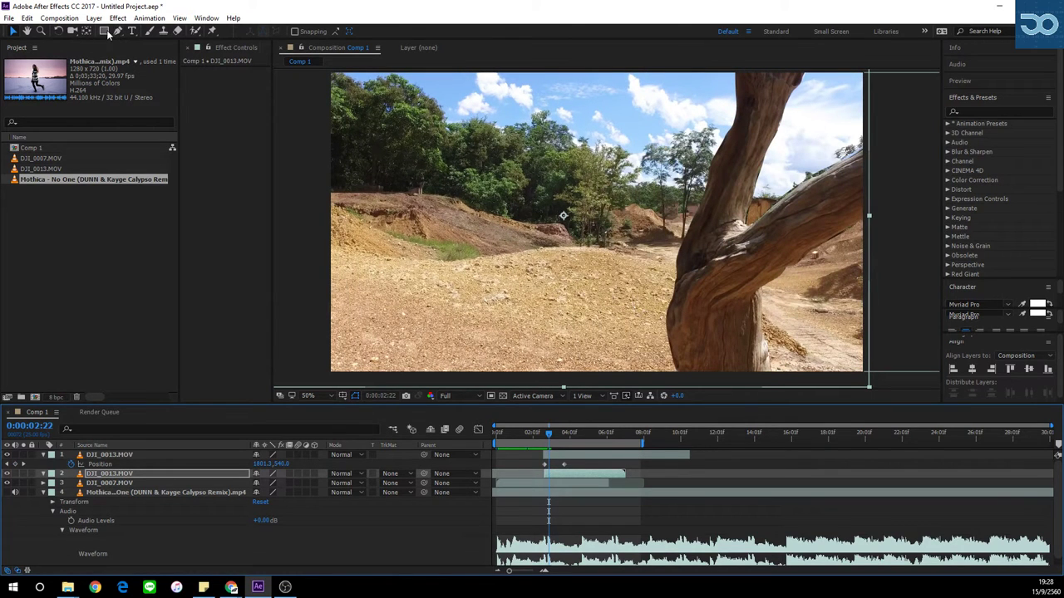
{"action": "left_click", "coordinate": [117, 31]}
{"action": "scroll", "coordinate": [764, 112], "scroll_direction": "down", "scroll_amount": 2}
{"action": "key", "text": "space"}
{"action": "left_click_drag", "start_coordinate": [745, 125], "coordinate": [714, 144]}
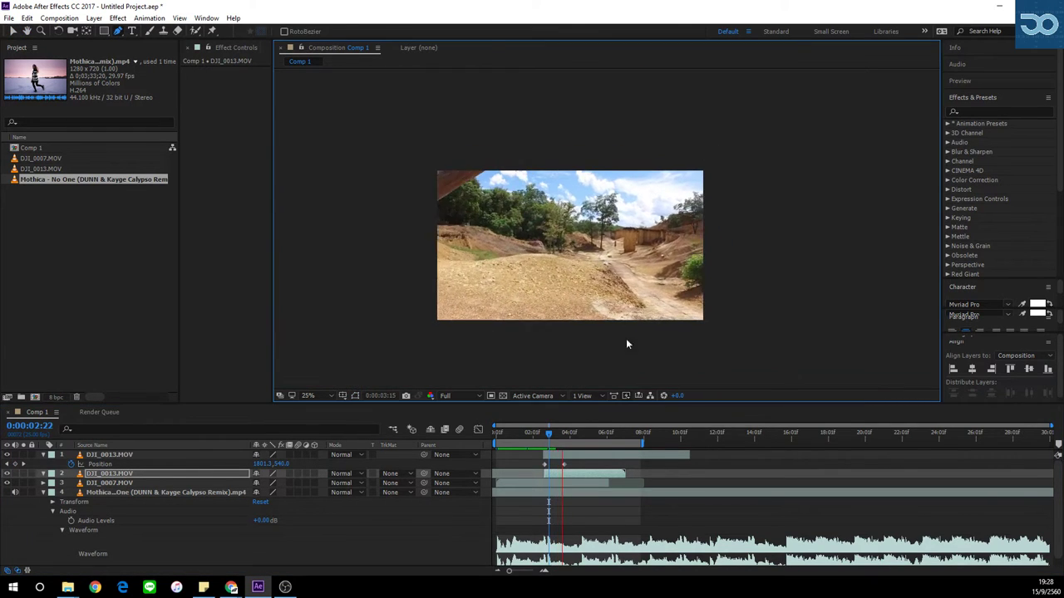
{"action": "left_click", "coordinate": [550, 433]}
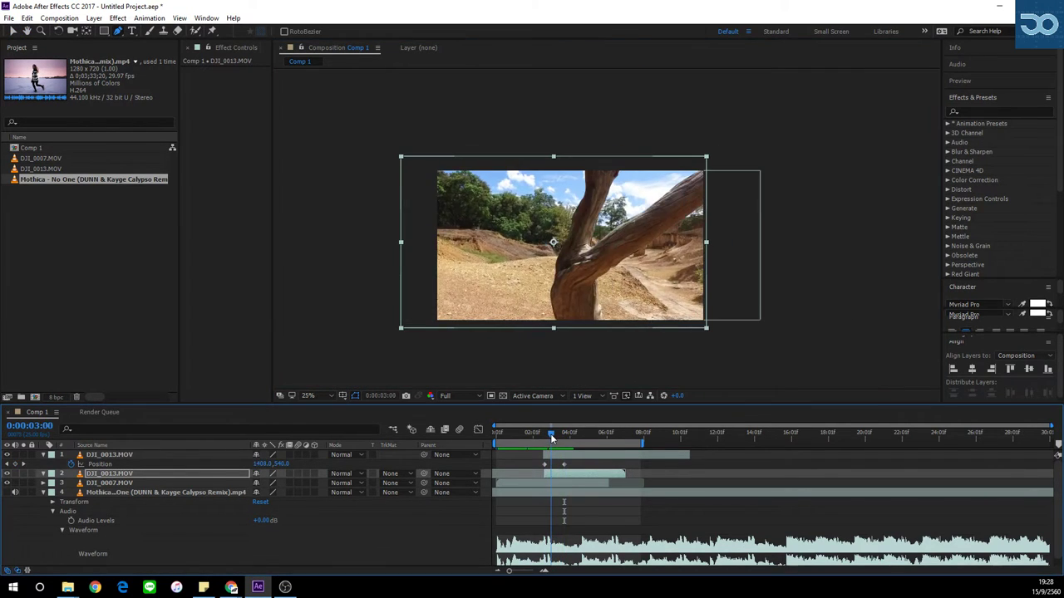
{"action": "left_click", "coordinate": [579, 161]}
{"action": "left_click", "coordinate": [551, 333]}
{"action": "left_click", "coordinate": [771, 336]}
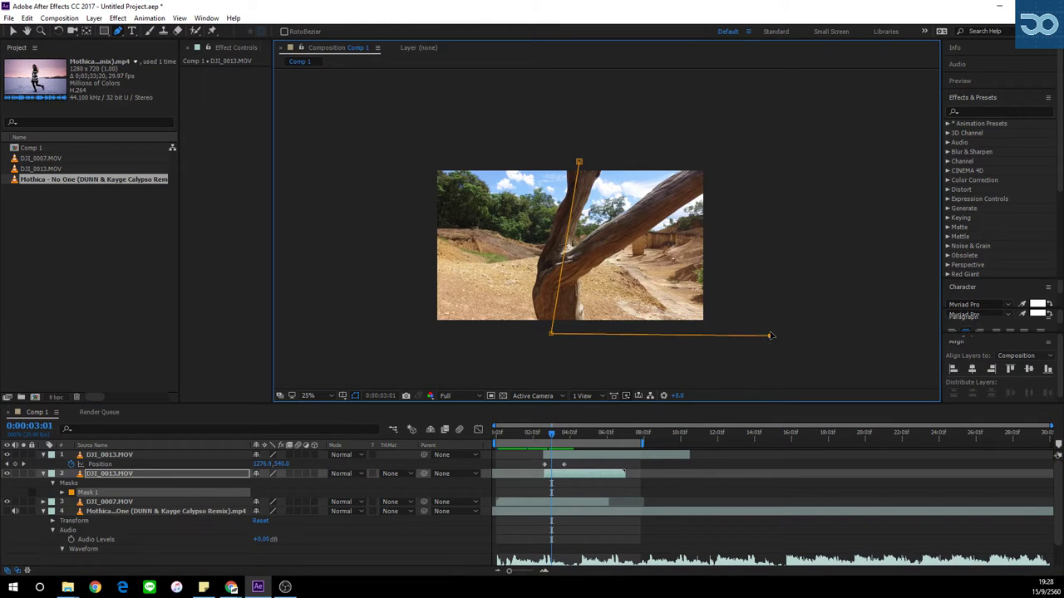
{"action": "left_click", "coordinate": [754, 152]}
{"action": "left_click", "coordinate": [582, 164]}
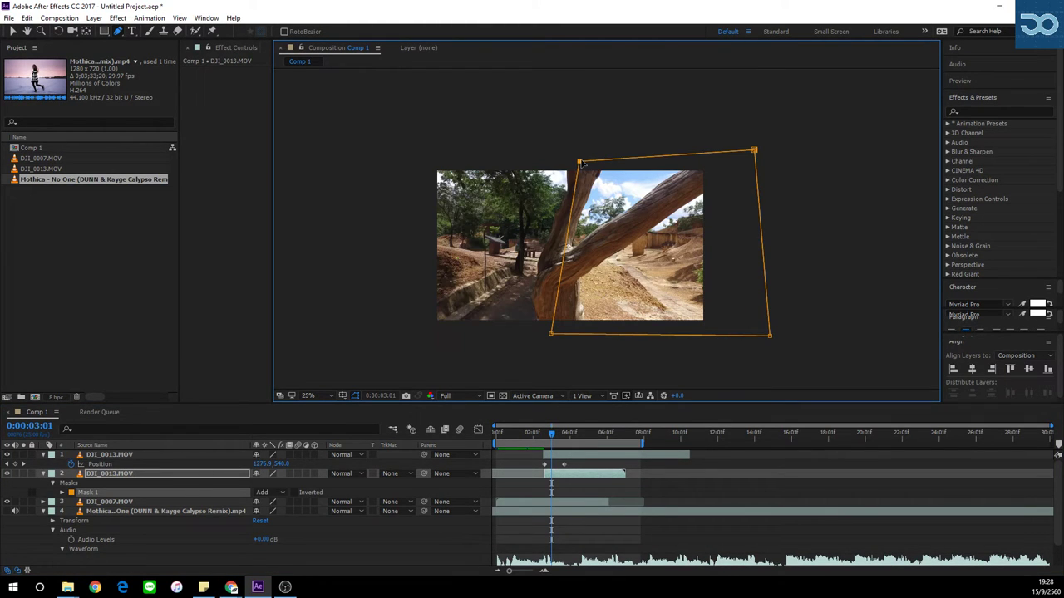
{"action": "key", "text": "v"}
Set a Mask Path keyframe at 0:00:03:01, and at 0:00:02:18 move the mask's left edge right to the entering trunk.
{"action": "left_click", "coordinate": [558, 472]}
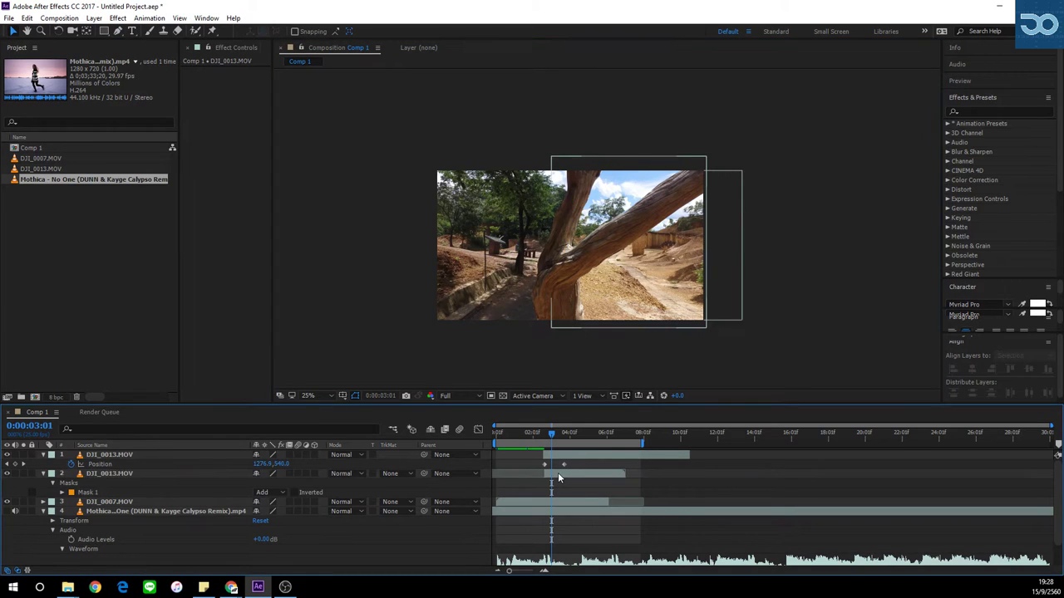
{"action": "left_click", "coordinate": [62, 493]}
{"action": "left_click", "coordinate": [87, 503]}
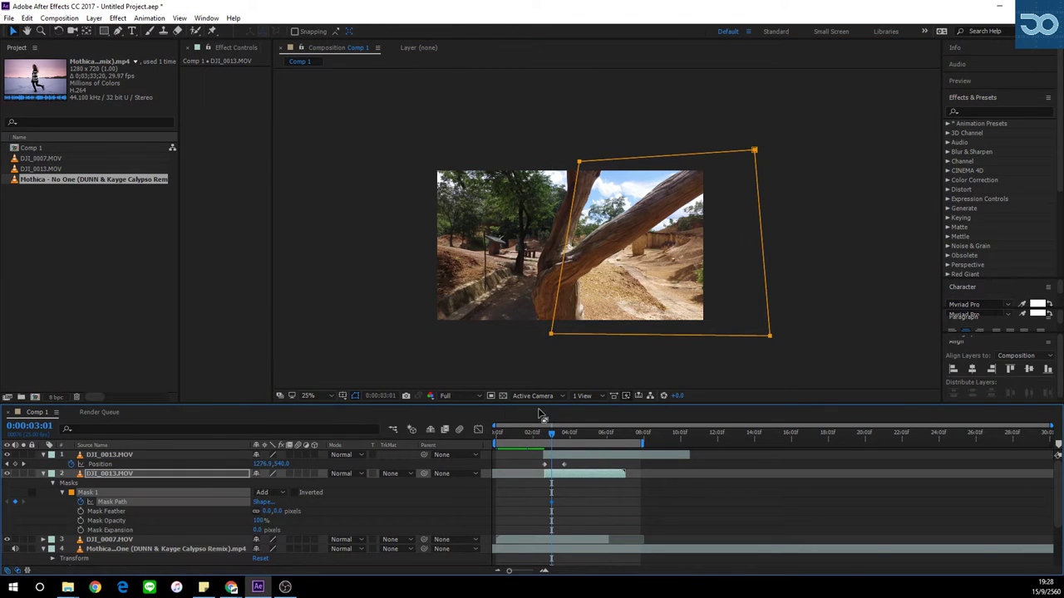
{"action": "left_click_drag", "start_coordinate": [553, 435], "coordinate": [547, 438]}
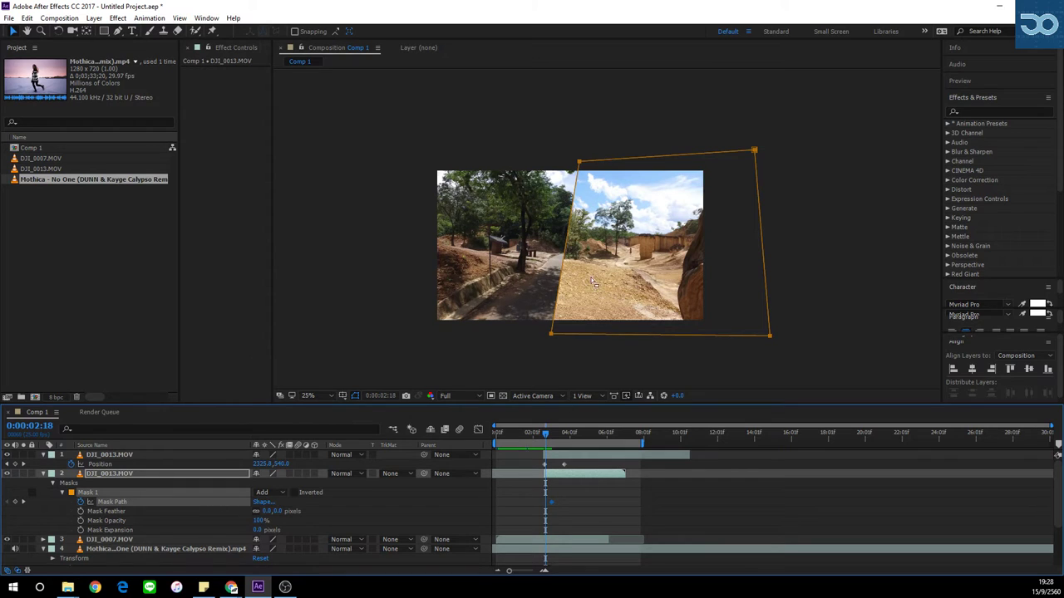
{"action": "left_click_drag", "start_coordinate": [555, 149], "coordinate": [593, 377]}
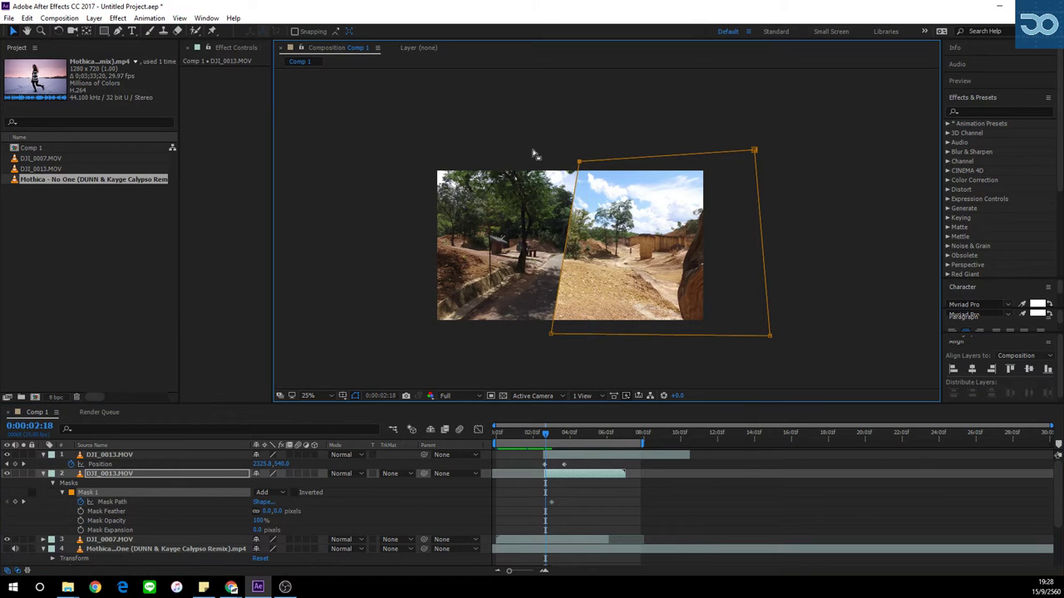
{"action": "left_click_drag", "start_coordinate": [533, 149], "coordinate": [697, 338]}
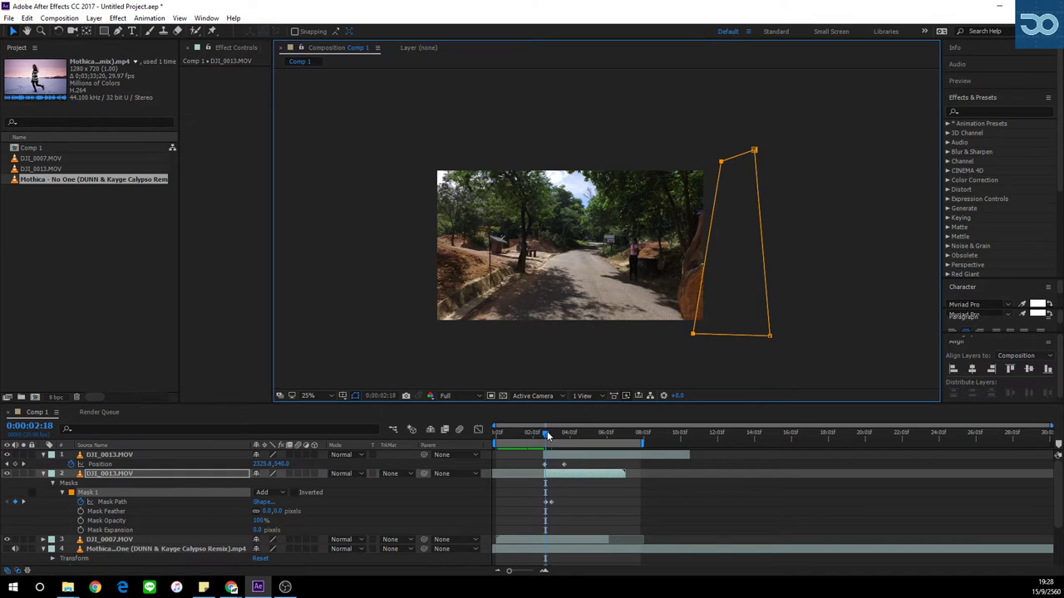
At 0:00:03:09, move the mask's left edge beyond the frame's left side, and check how it follows the trunk at 0:00:02:22.
{"action": "left_click_drag", "start_coordinate": [547, 436], "coordinate": [557, 443]}
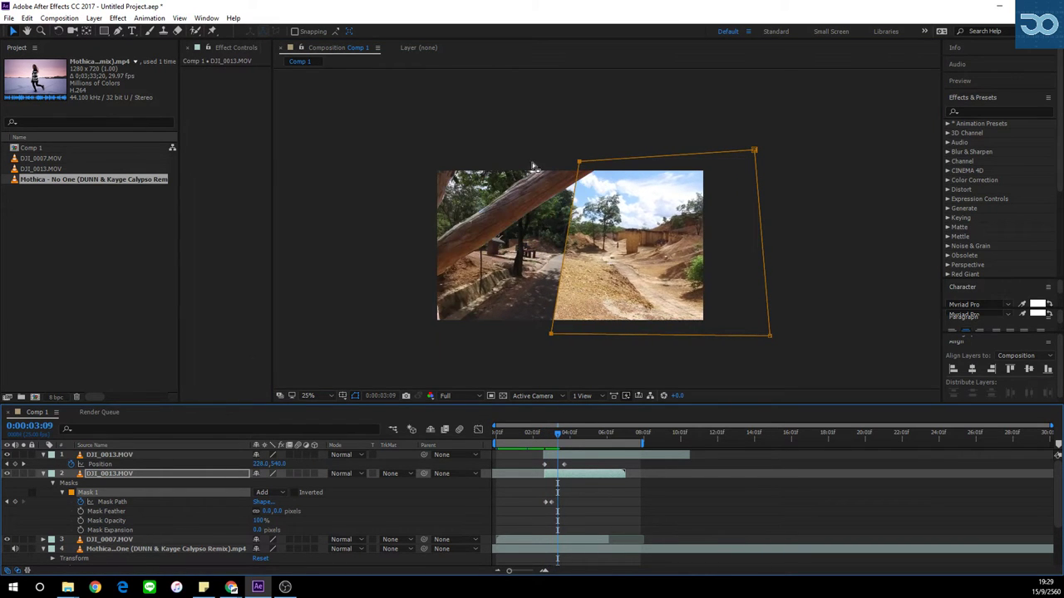
{"action": "scroll", "coordinate": [542, 245], "scroll_direction": "down", "scroll_amount": 1}
{"action": "left_click_drag", "start_coordinate": [549, 319], "coordinate": [413, 309]}
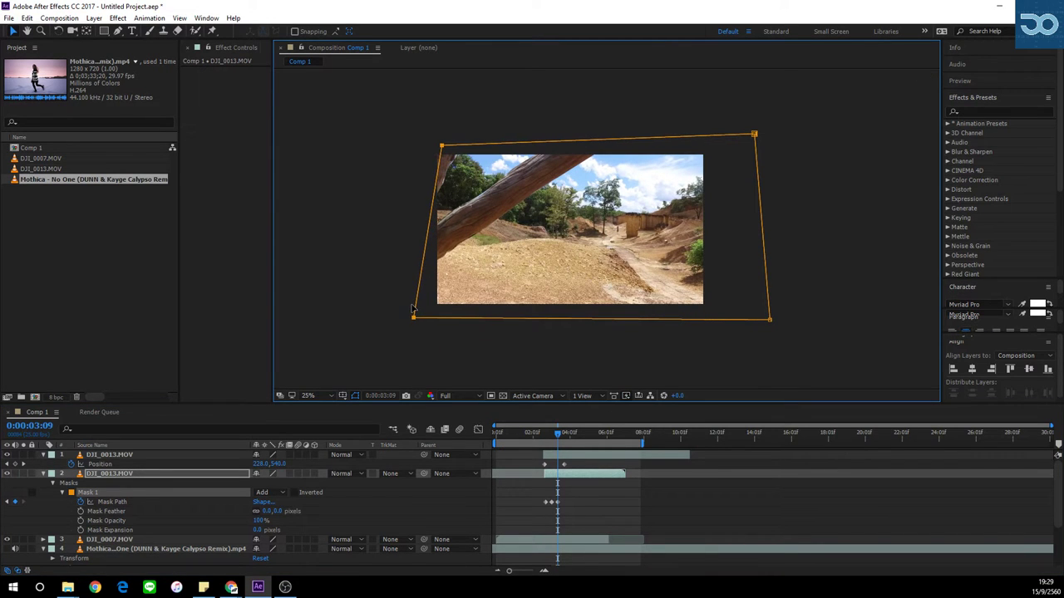
{"action": "left_click", "coordinate": [548, 434]}
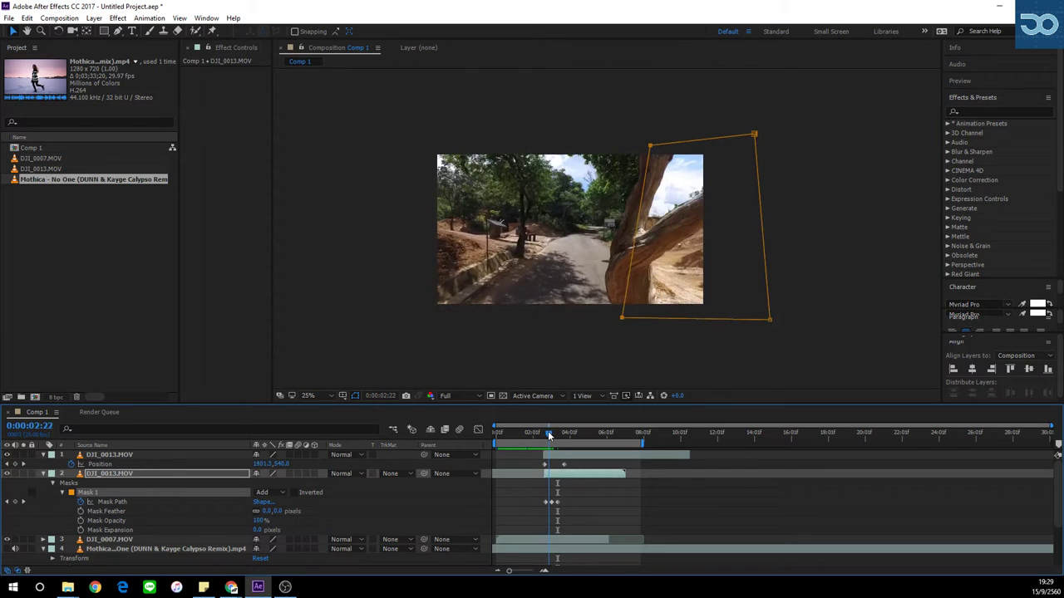
At 0:00:03:18, move the mask's two left points slightly farther left.
{"action": "left_click_drag", "start_coordinate": [549, 435], "coordinate": [561, 435]}
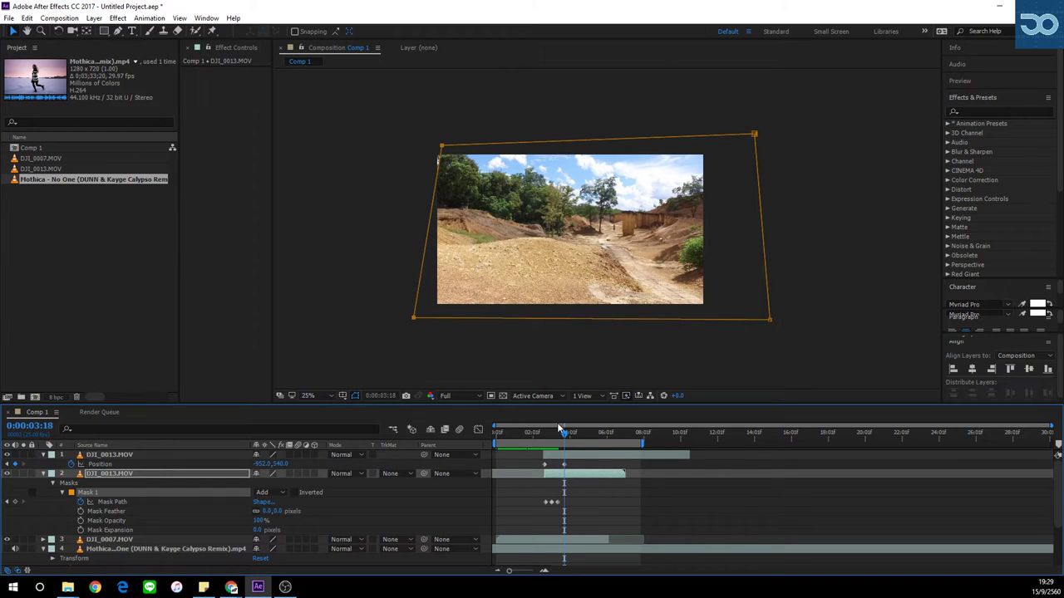
{"action": "left_click_drag", "start_coordinate": [366, 104], "coordinate": [489, 362]}
{"action": "left_click_drag", "start_coordinate": [414, 317], "coordinate": [396, 317]}
At 0:00:03:10, move the mask's upper-left point slightly farther left, and preview the masked transition.
{"action": "mouse_move", "coordinate": [564, 441]}
{"action": "left_mouse_down"}
{"action": "mouse_move", "coordinate": [546, 436]}
{"action": "mouse_move", "coordinate": [557, 433]}
{"action": "left_mouse_up"}
{"action": "key", "text": "shift+Left"}
{"action": "key", "text": "shift+Left"}
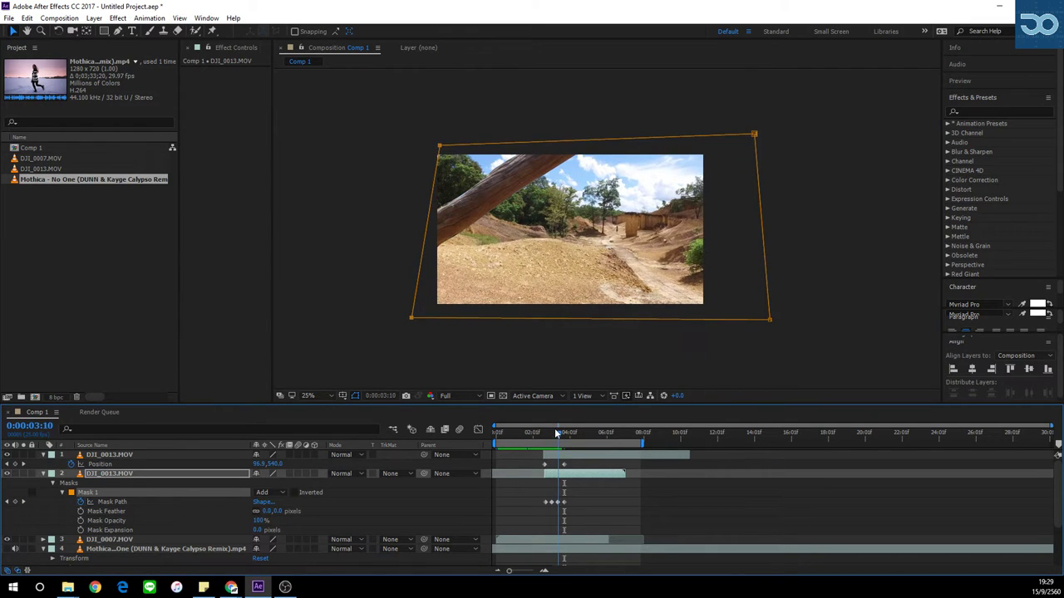
{"action": "left_click_drag", "start_coordinate": [360, 102], "coordinate": [448, 182]}
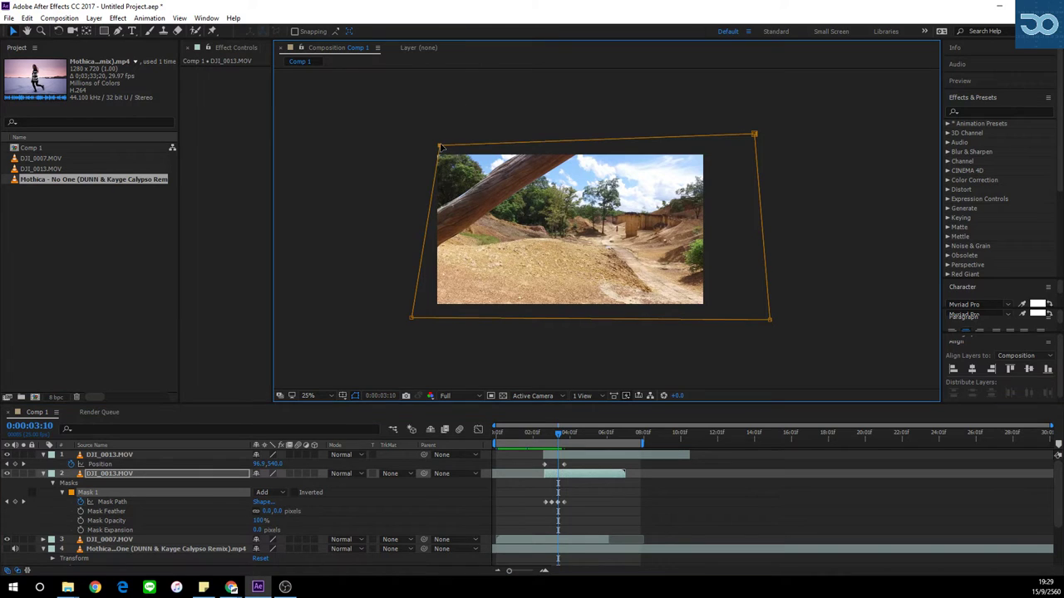
{"action": "left_click_drag", "start_coordinate": [440, 145], "coordinate": [432, 145]}
{"action": "key", "text": "space"}
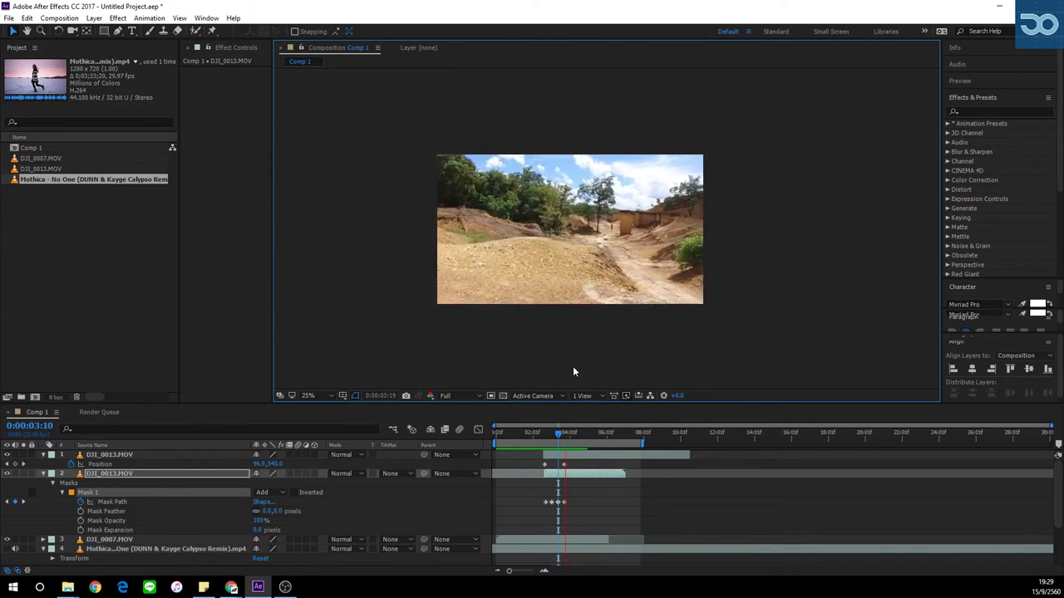
{"action": "key", "text": "space"}
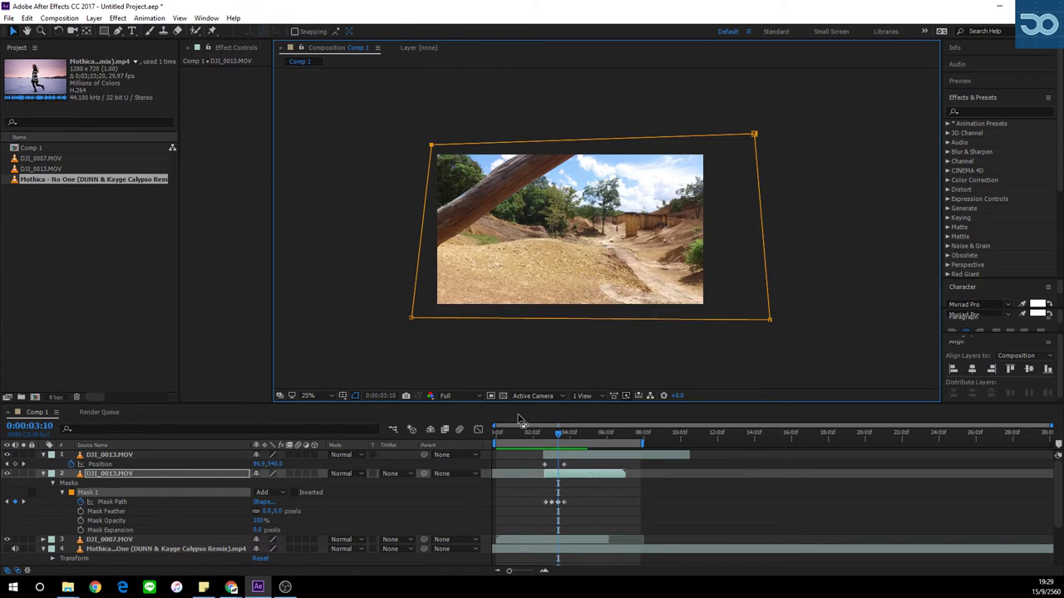
{"action": "left_click_drag", "start_coordinate": [538, 434], "coordinate": [553, 434]}
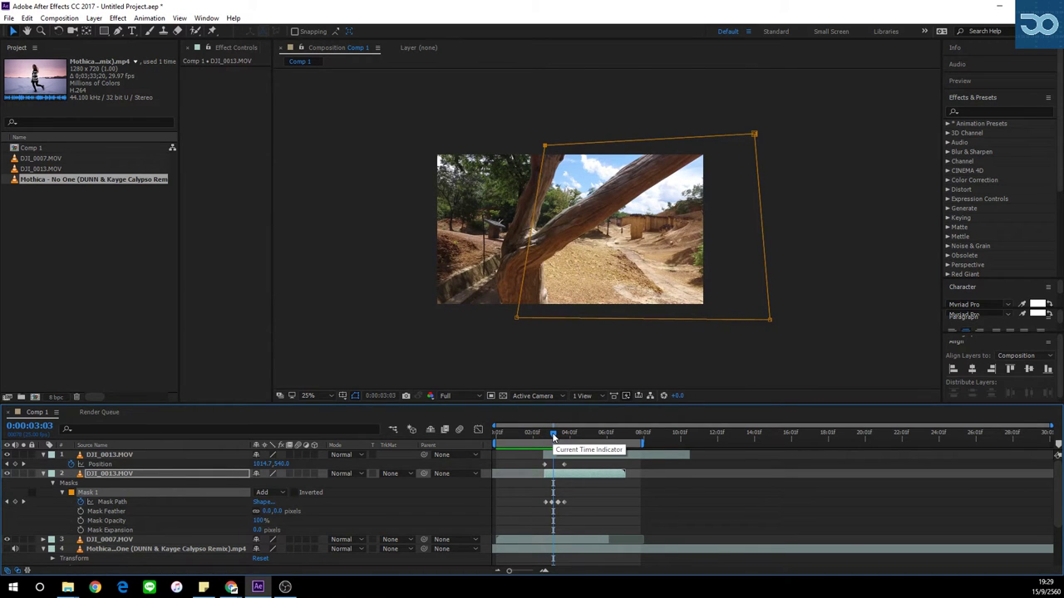
Extend the work area's end to about 0:00:13:00 and inspect the DJI_0013 footage closely at 0:00:05:18.
{"action": "left_click_drag", "start_coordinate": [552, 433], "coordinate": [733, 443]}
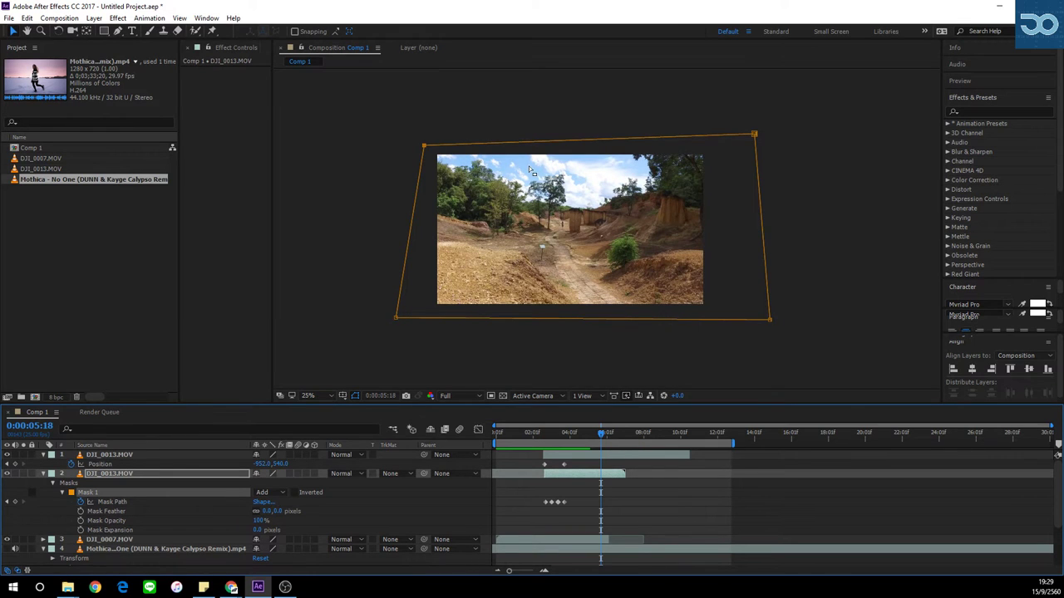
{"action": "key", "text": "period"}
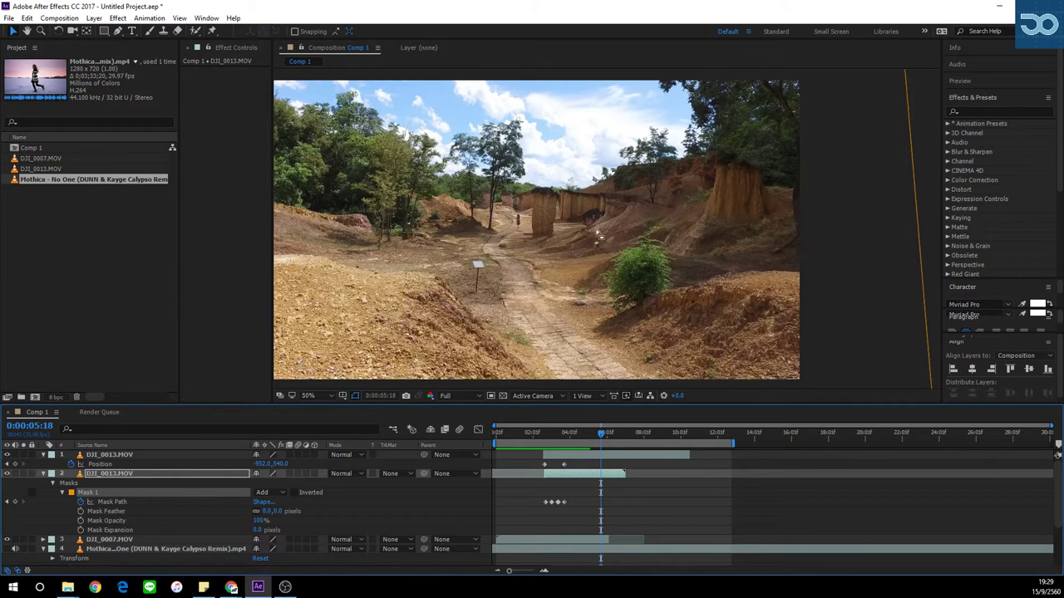
{"action": "key", "text": "comma"}
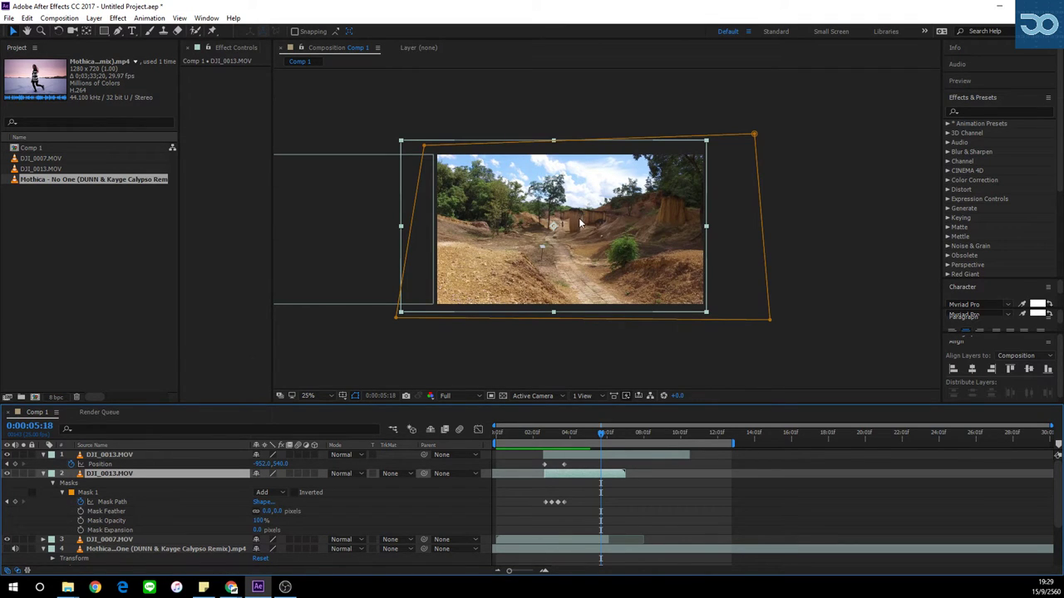
{"action": "key", "text": "period"}
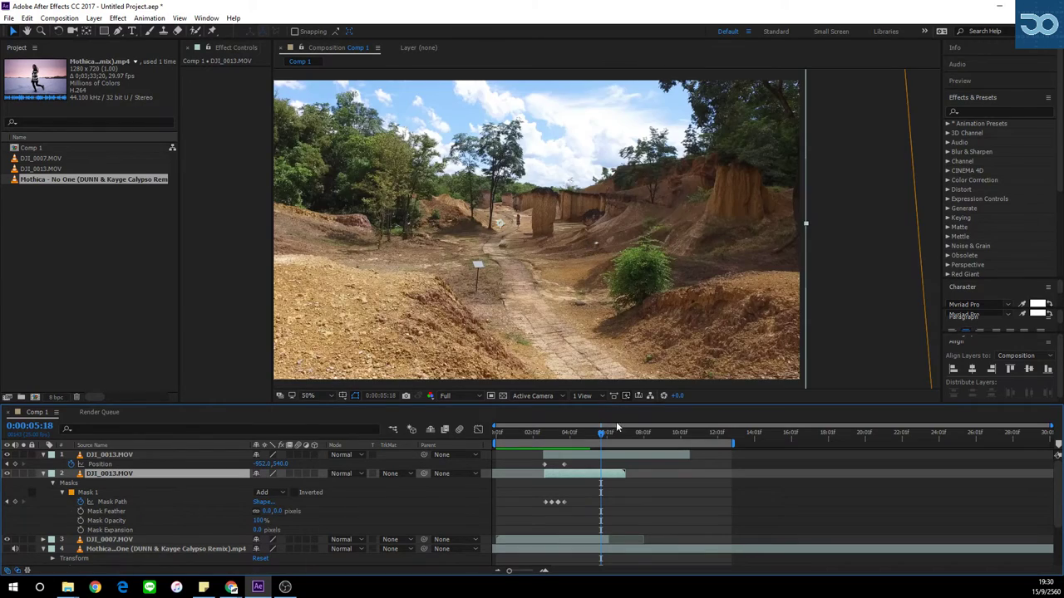
Trim the end of the frozen tree cutout layer to 0:00:04:01, and check the footage that follows up to 0:00:04:24.
{"action": "mouse_move", "coordinate": [582, 437]}
{"action": "left_mouse_down"}
{"action": "mouse_move", "coordinate": [524, 431]}
{"action": "mouse_move", "coordinate": [569, 432]}
{"action": "left_mouse_up"}
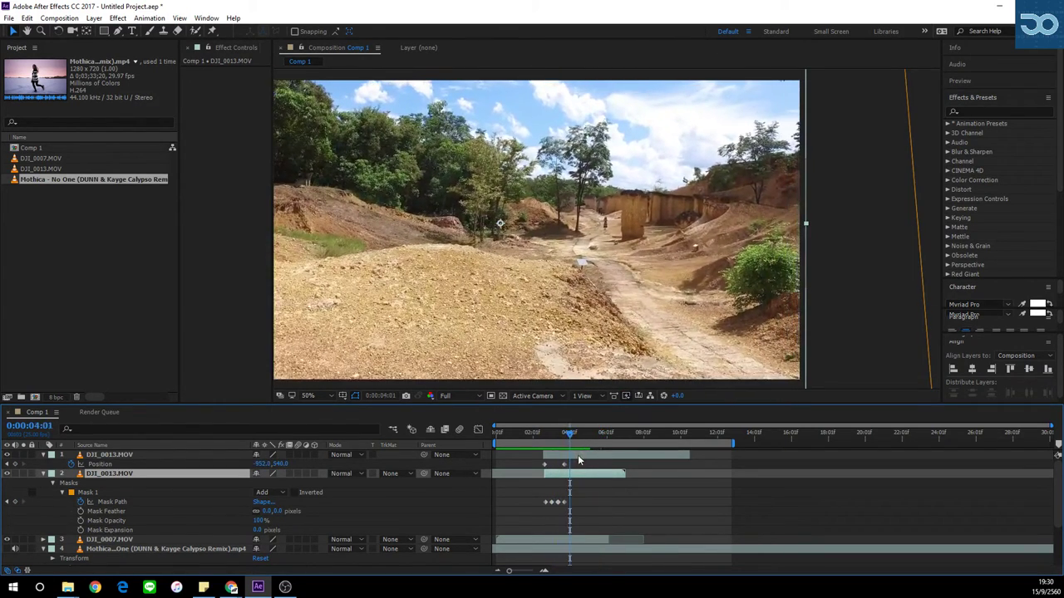
{"action": "left_click", "coordinate": [578, 455]}
{"action": "key", "text": "alt+bracketright"}
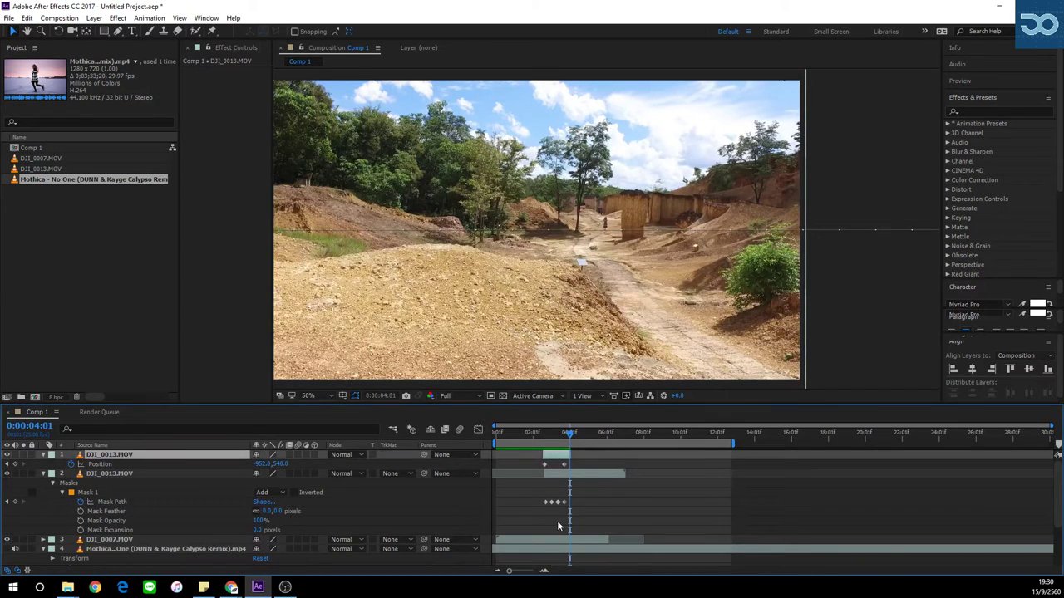
{"action": "mouse_move", "coordinate": [571, 435]}
{"action": "left_mouse_down"}
{"action": "mouse_move", "coordinate": [563, 434]}
{"action": "mouse_move", "coordinate": [586, 434]}
{"action": "left_mouse_up"}
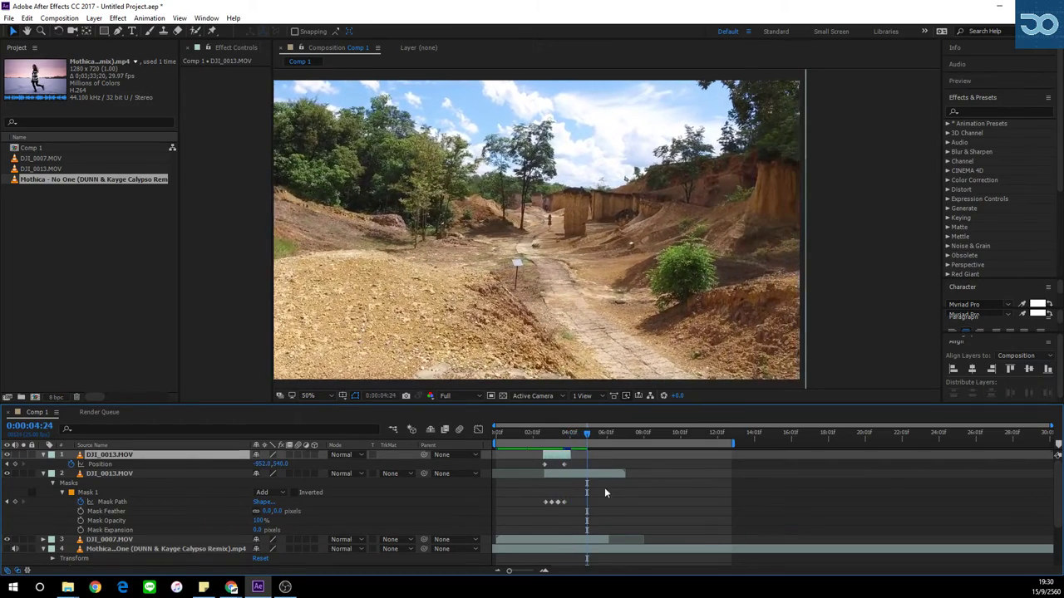
Move the work area's start to shortly before 0:00:04:00, preview with the track's waveform, and set the current time to 0:00:04:17.
{"action": "key", "text": "l"}
{"action": "key", "text": "l"}
{"action": "left_click", "coordinate": [578, 432]}
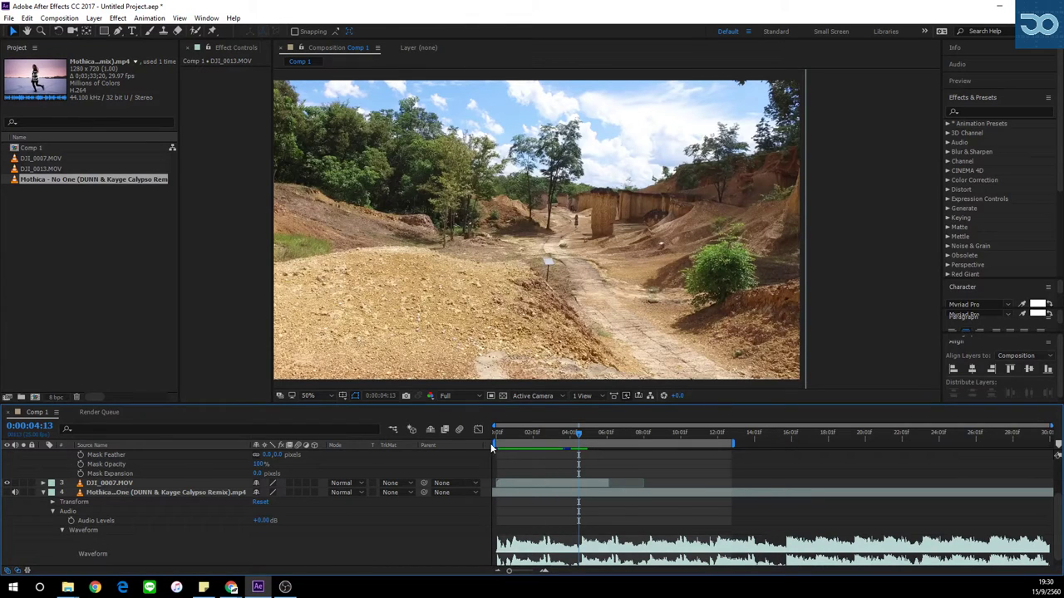
{"action": "left_click_drag", "start_coordinate": [496, 443], "coordinate": [558, 443]}
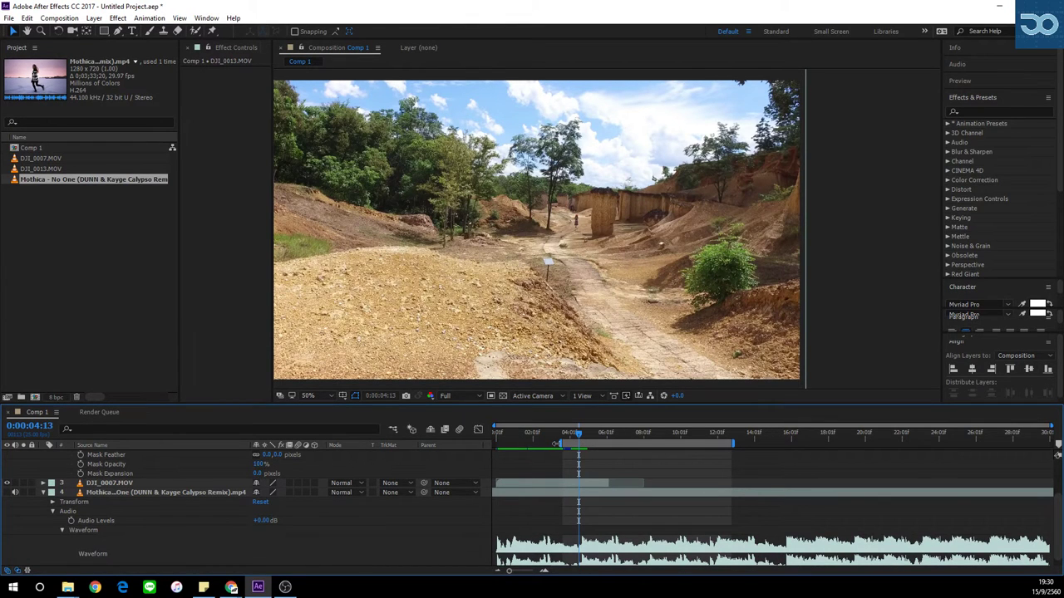
{"action": "key", "text": "space"}
{"action": "left_click_drag", "start_coordinate": [579, 435], "coordinate": [583, 435]}
{"action": "scroll", "coordinate": [567, 258], "scroll_direction": "down", "scroll_amount": 1}
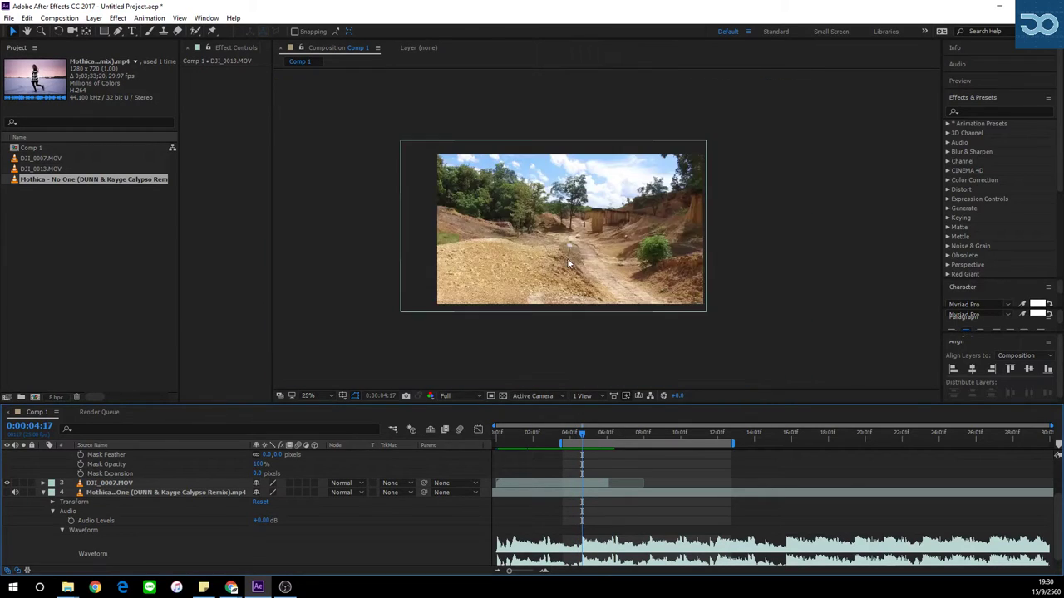
{"action": "scroll", "coordinate": [567, 257], "scroll_direction": "up", "scroll_amount": 1}
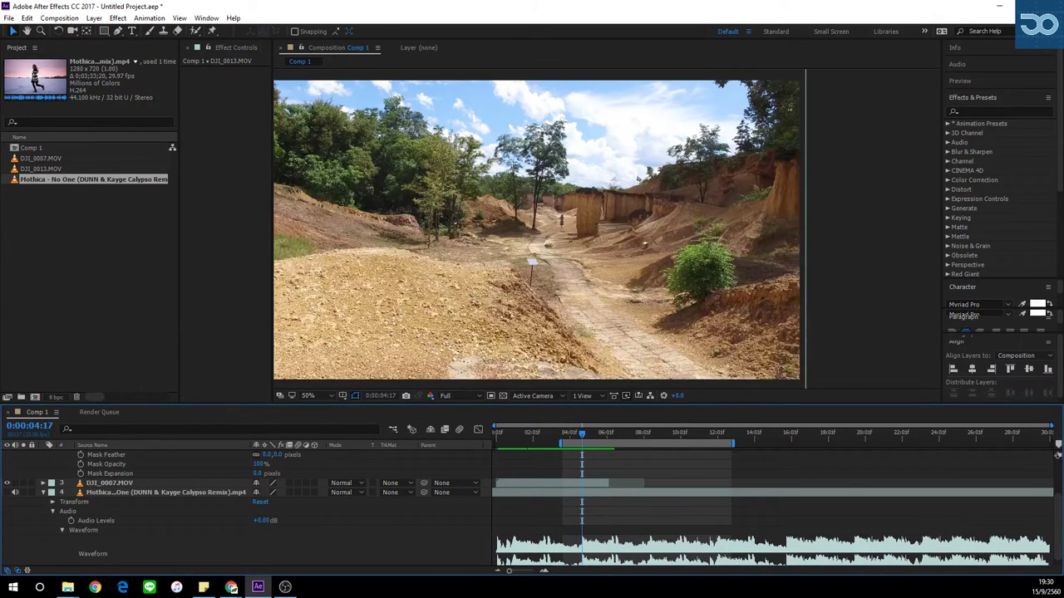
Switch to the file manager, play DJI_0017.MOV full-window in VLC, and skim through the clip to its end.
{"action": "key", "text": "super+e"}
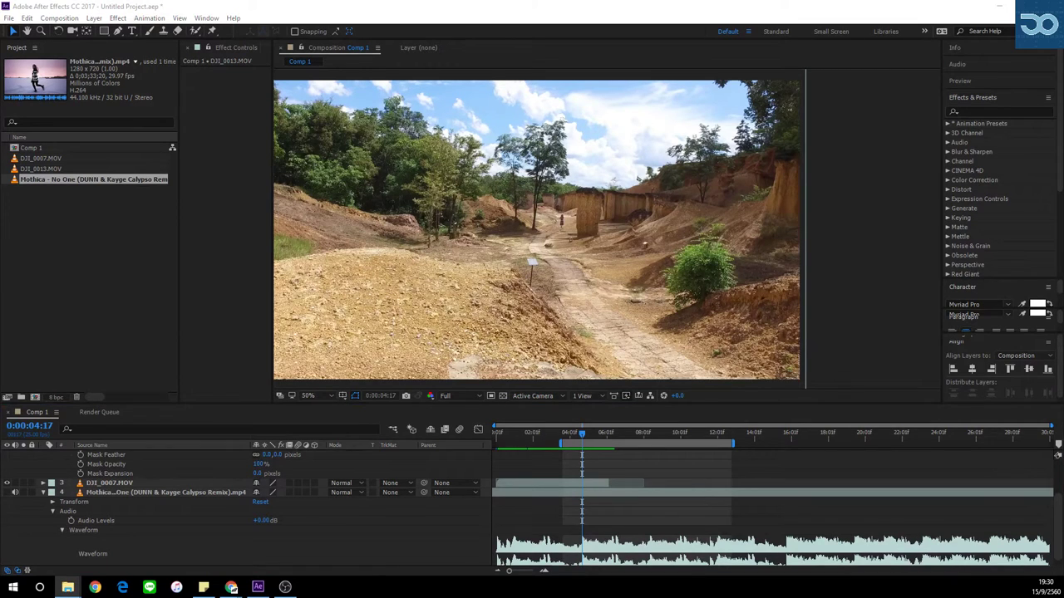
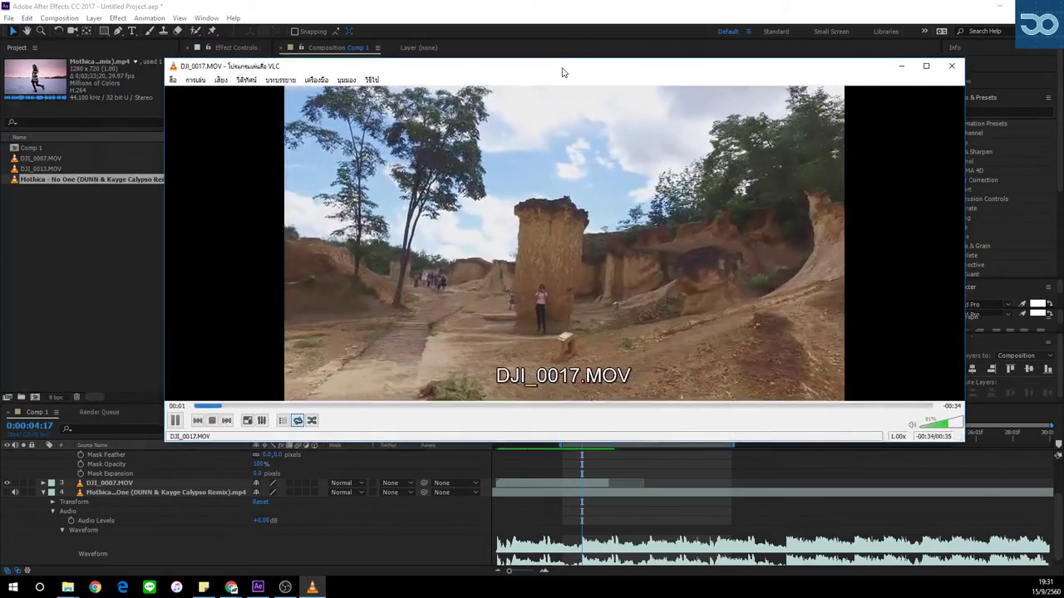
{"action": "double_click", "coordinate": [563, 67]}
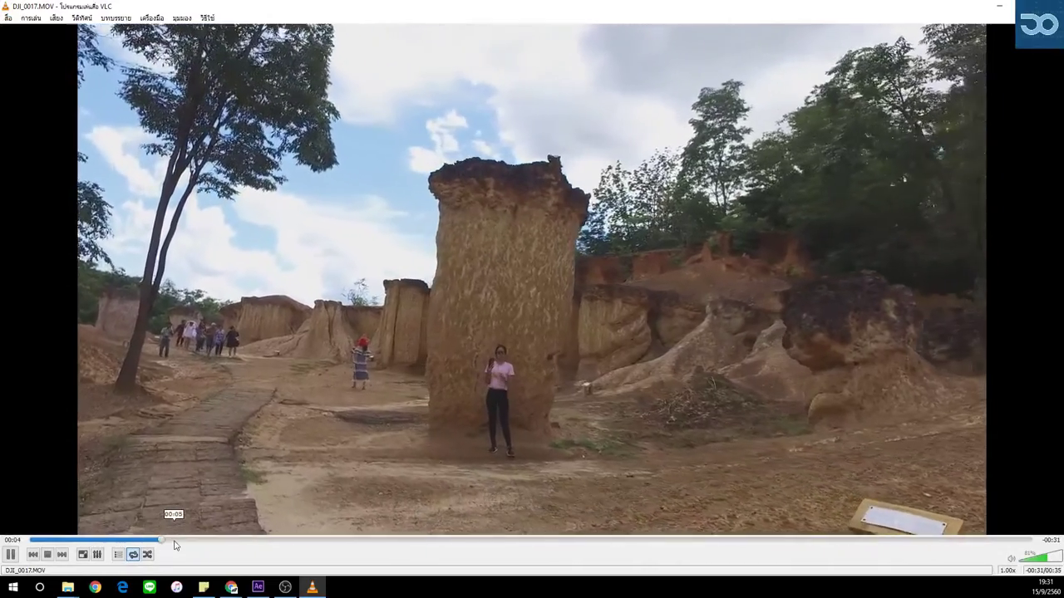
{"action": "left_click", "coordinate": [270, 541]}
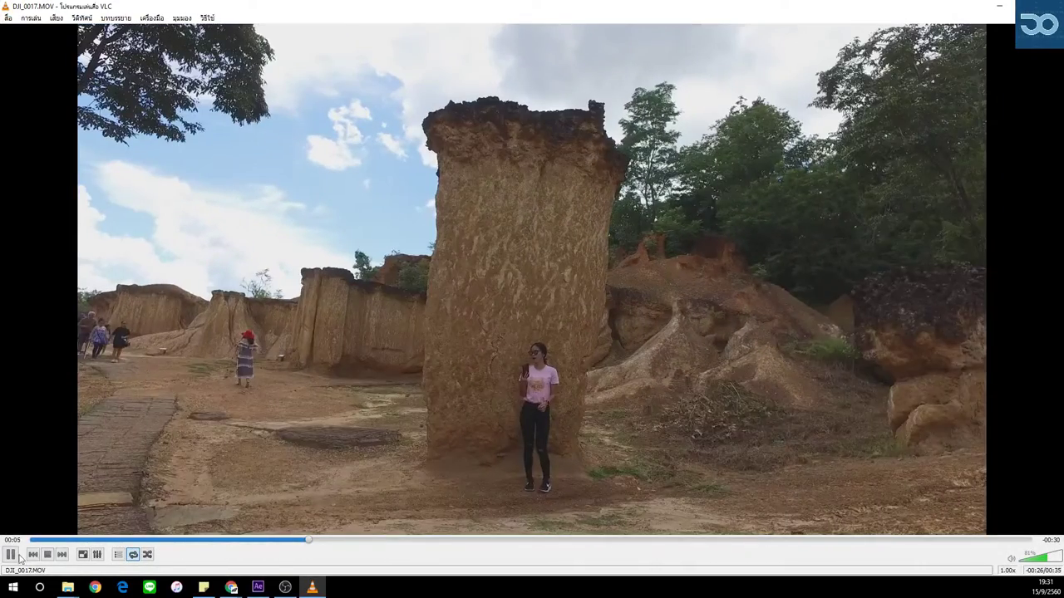
{"action": "left_click", "coordinate": [12, 554]}
{"action": "left_click_drag", "start_coordinate": [306, 541], "coordinate": [975, 551]}
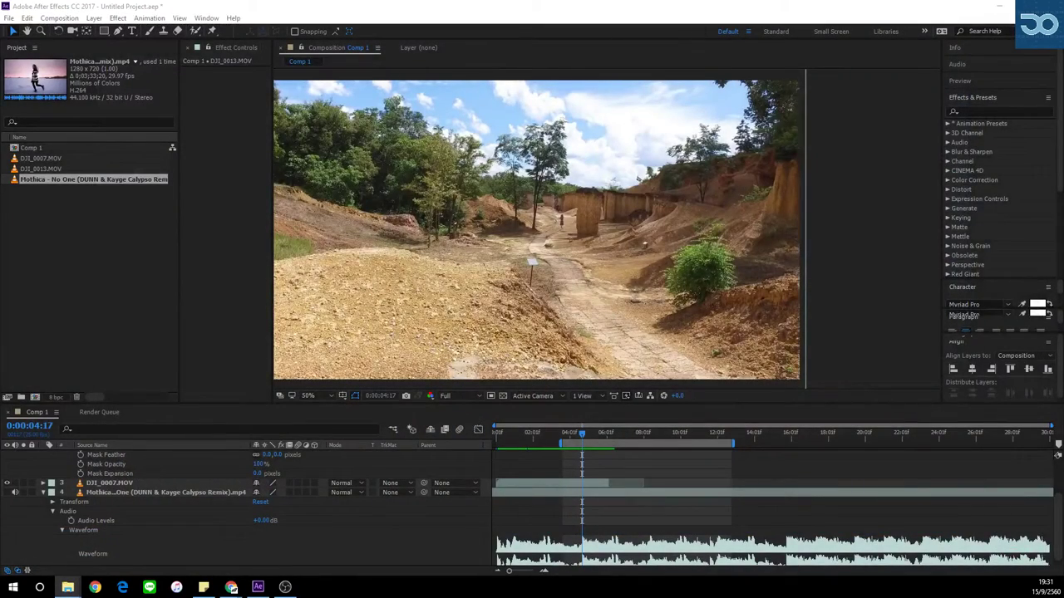
Import DJI_0017.MOV from the file manager into the After Effects project and select it.
{"action": "left_click_drag", "start_coordinate": [0, 314], "coordinate": [62, 312]}
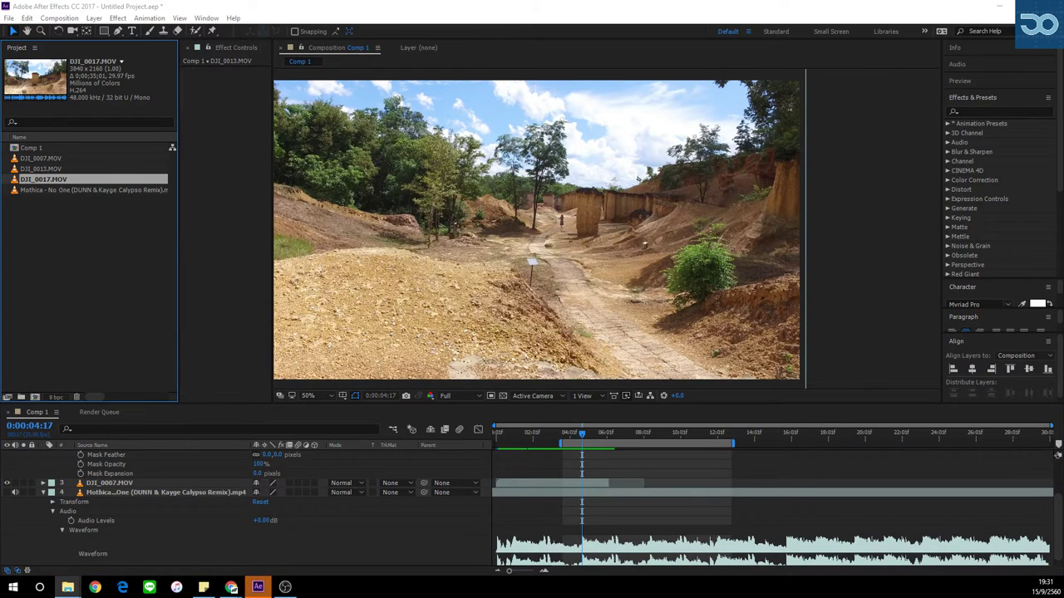
{"action": "left_click", "coordinate": [130, 208]}
{"action": "left_click", "coordinate": [53, 179]}
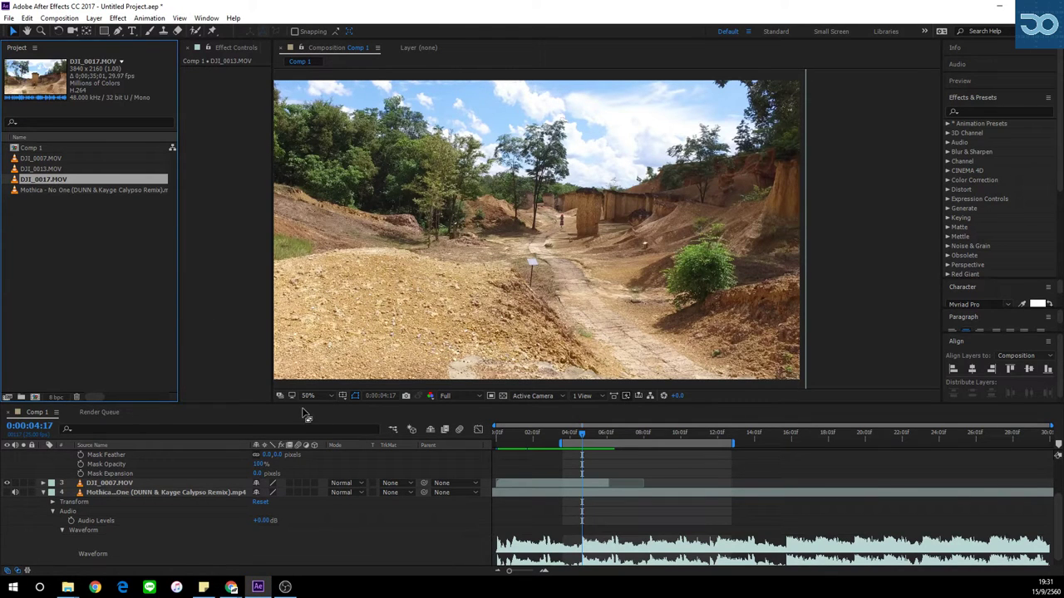
Enlarge the timeline area, collapse the properties of all layers, and add DJI_0017.MOV to Comp 1 as the uppermost layer.
{"action": "left_click_drag", "start_coordinate": [306, 405], "coordinate": [314, 374]}
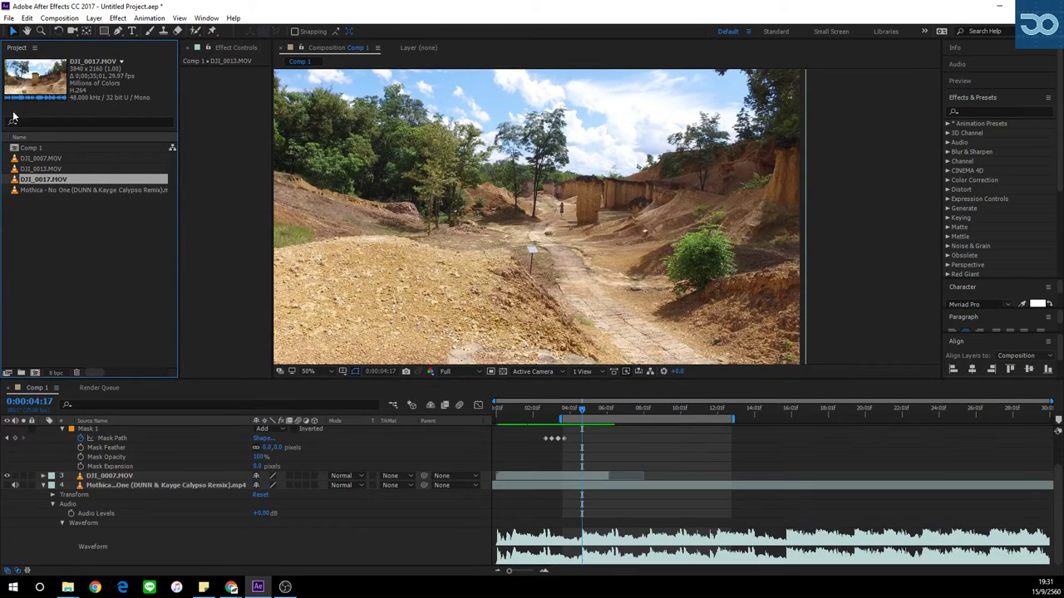
{"action": "left_click_drag", "start_coordinate": [39, 180], "coordinate": [109, 286]}
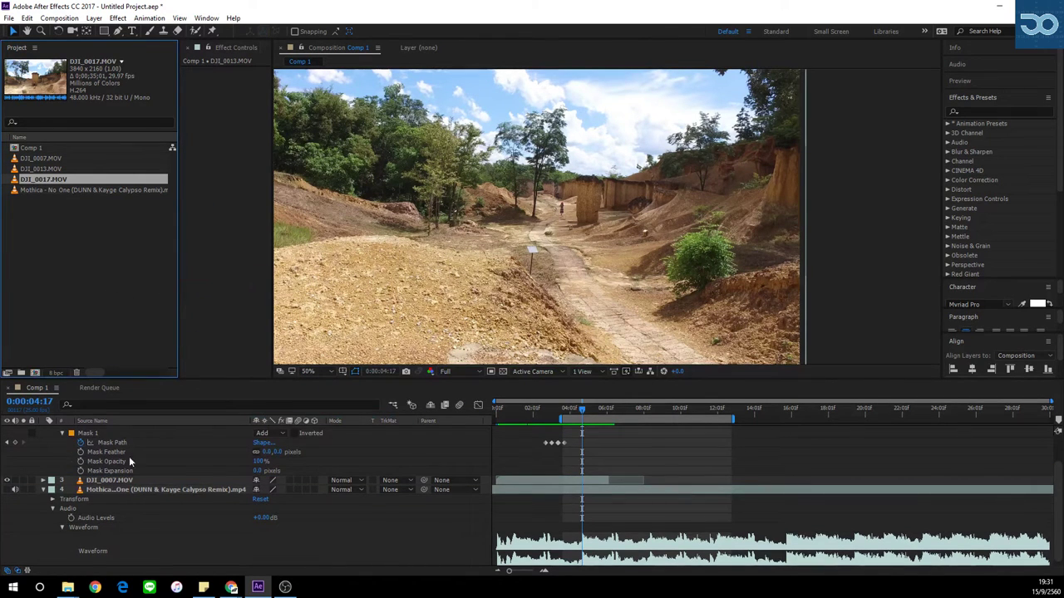
{"action": "scroll", "coordinate": [128, 457], "scroll_direction": "up", "scroll_amount": 2}
{"action": "left_click", "coordinate": [43, 450]}
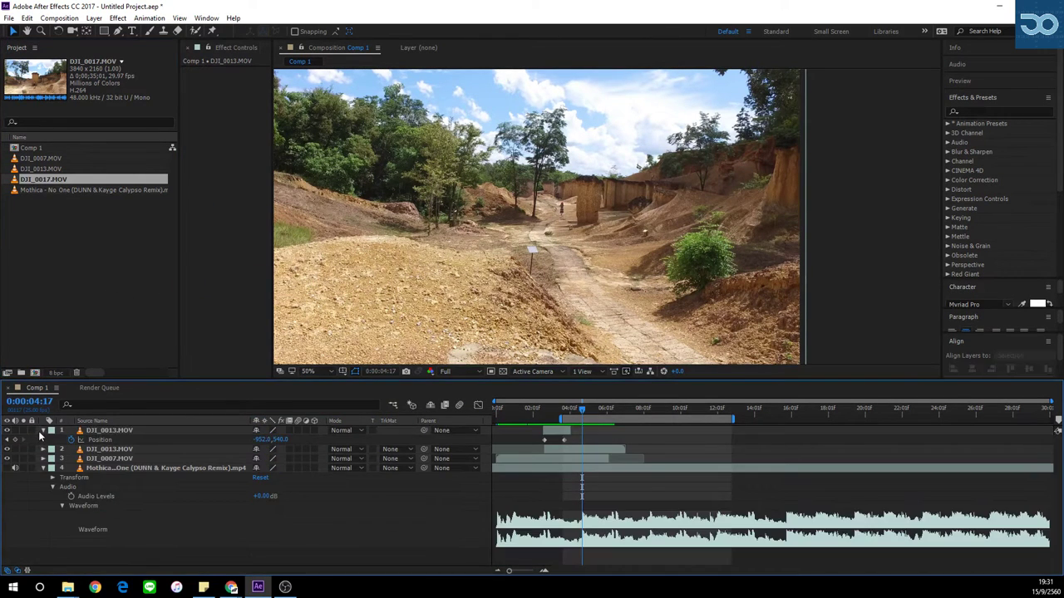
{"action": "left_click", "coordinate": [44, 431]}
{"action": "left_click", "coordinate": [43, 459]}
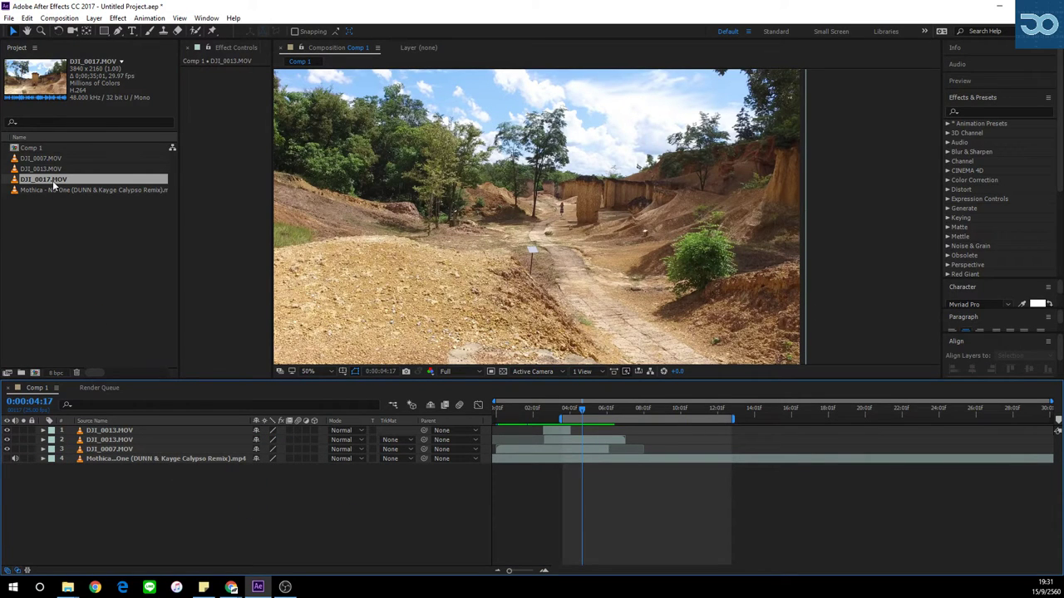
{"action": "left_click_drag", "start_coordinate": [52, 180], "coordinate": [147, 428]}
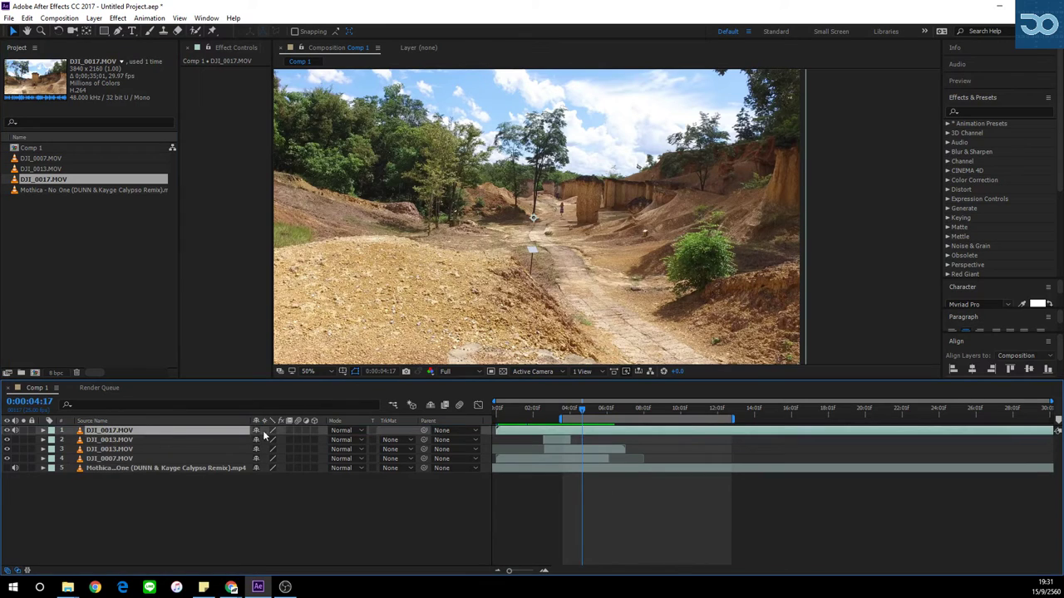
Scale the DJI_0017 layer down proportionally until it is only slightly larger than the composition frame.
{"action": "scroll", "coordinate": [575, 314], "scroll_direction": "down", "scroll_amount": 2}
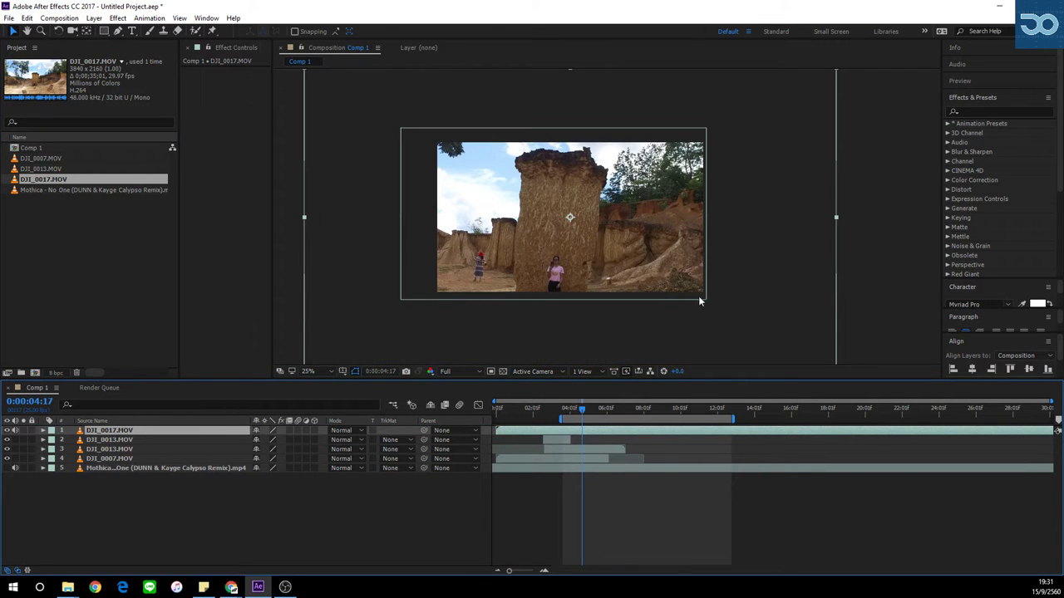
{"action": "scroll", "coordinate": [699, 297], "scroll_direction": "down", "scroll_amount": 1}
{"action": "left_click_drag", "start_coordinate": [723, 291], "coordinate": [656, 262]}
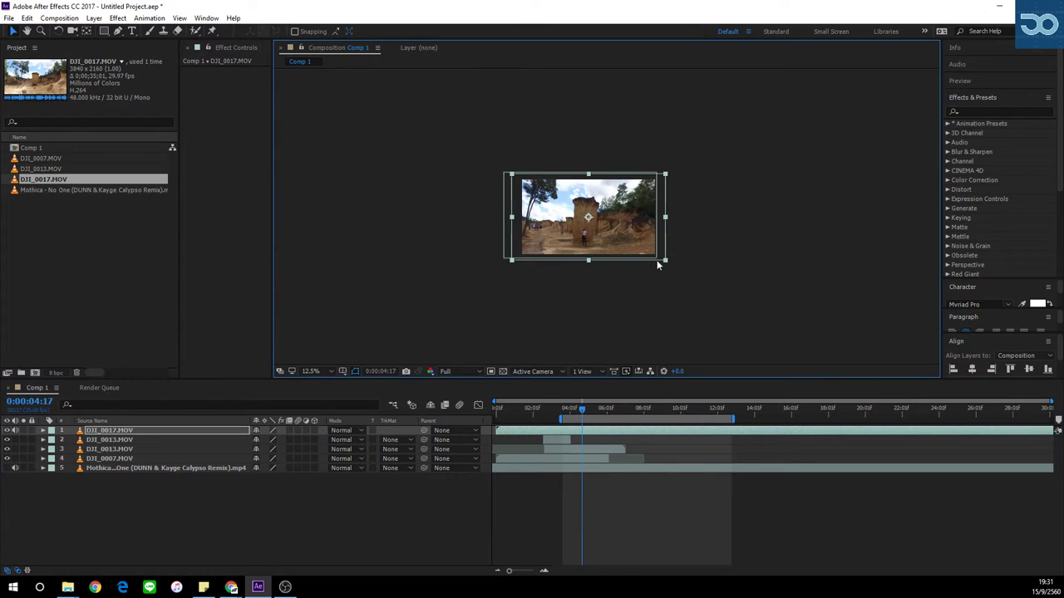
{"action": "key", "text": "period"}
{"action": "key", "text": "period"}
{"action": "key", "text": "comma"}
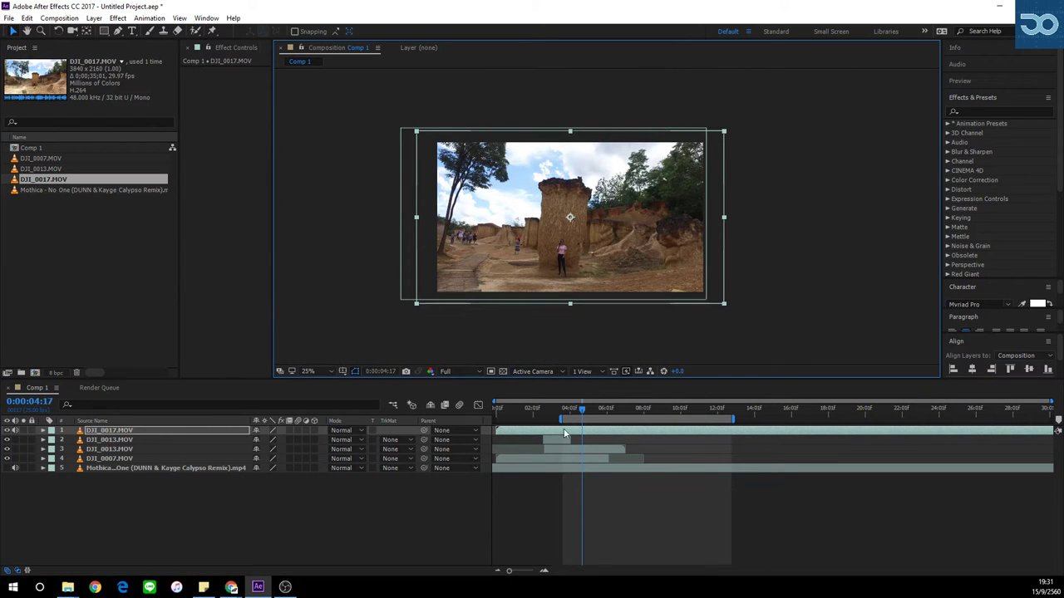
Slide the DJI_0017 layer earlier until the close-up of the earth pillar plays at 0:00:04:17, and trim the layer's start there.
{"action": "left_click_drag", "start_coordinate": [636, 432], "coordinate": [434, 438]}
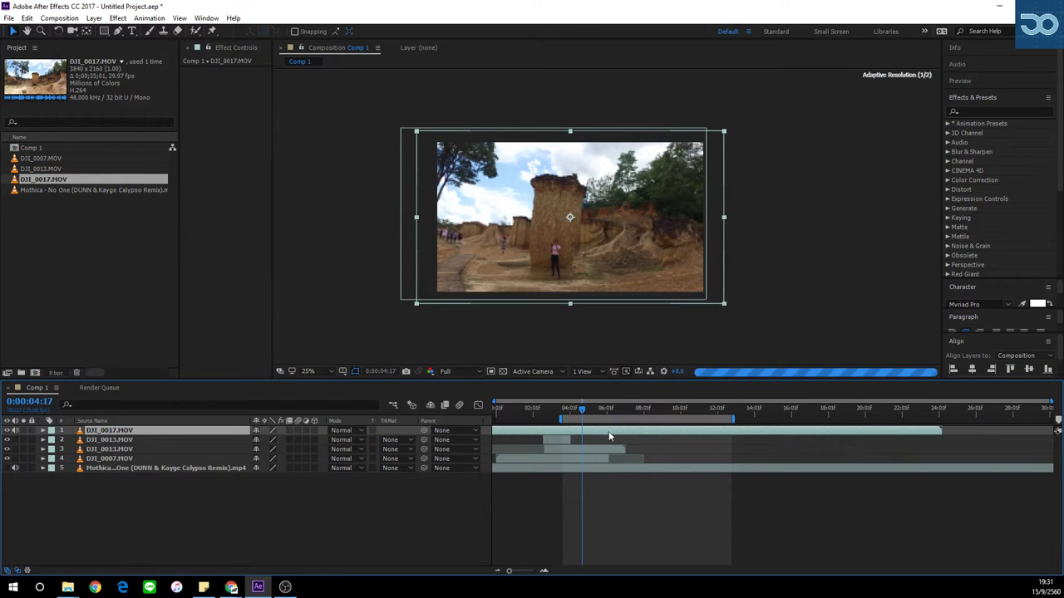
{"action": "mouse_move", "coordinate": [609, 435]}
{"action": "left_mouse_down"}
{"action": "mouse_move", "coordinate": [681, 433]}
{"action": "mouse_move", "coordinate": [600, 432]}
{"action": "left_mouse_up"}
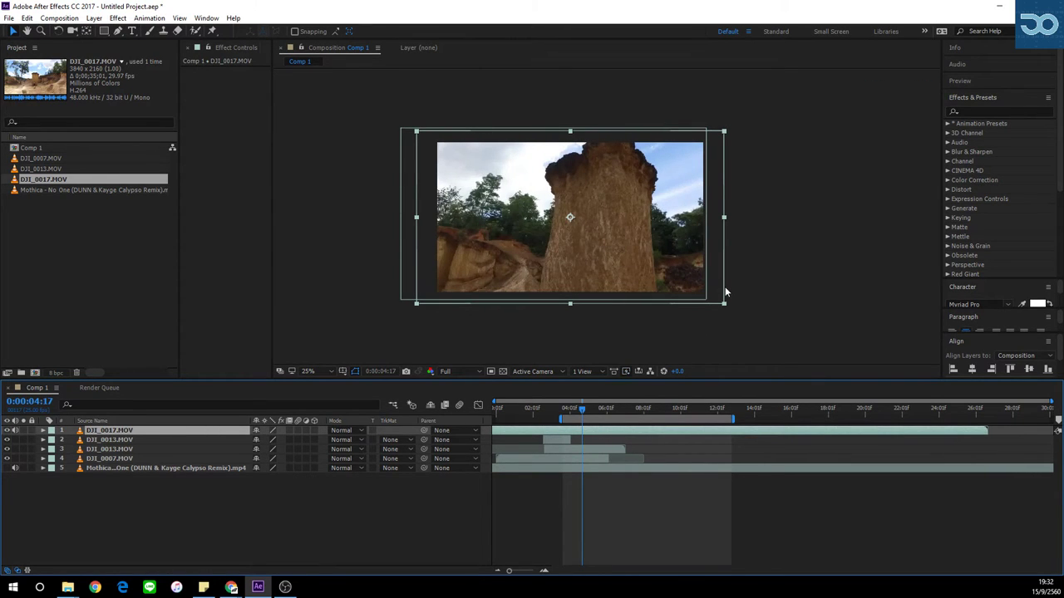
{"action": "key", "text": "period"}
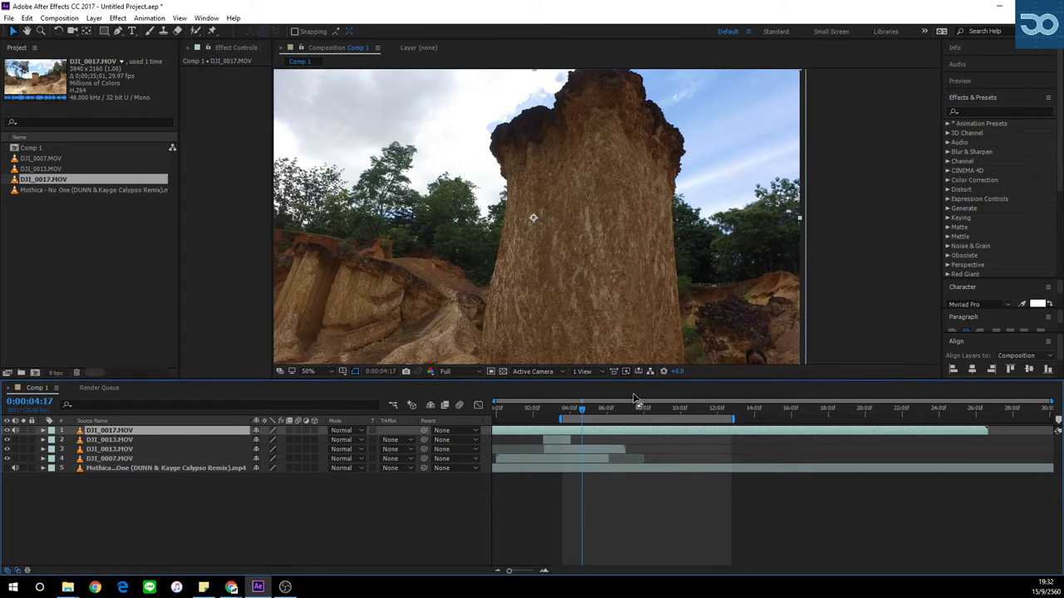
{"action": "left_click_drag", "start_coordinate": [633, 378], "coordinate": [625, 413]}
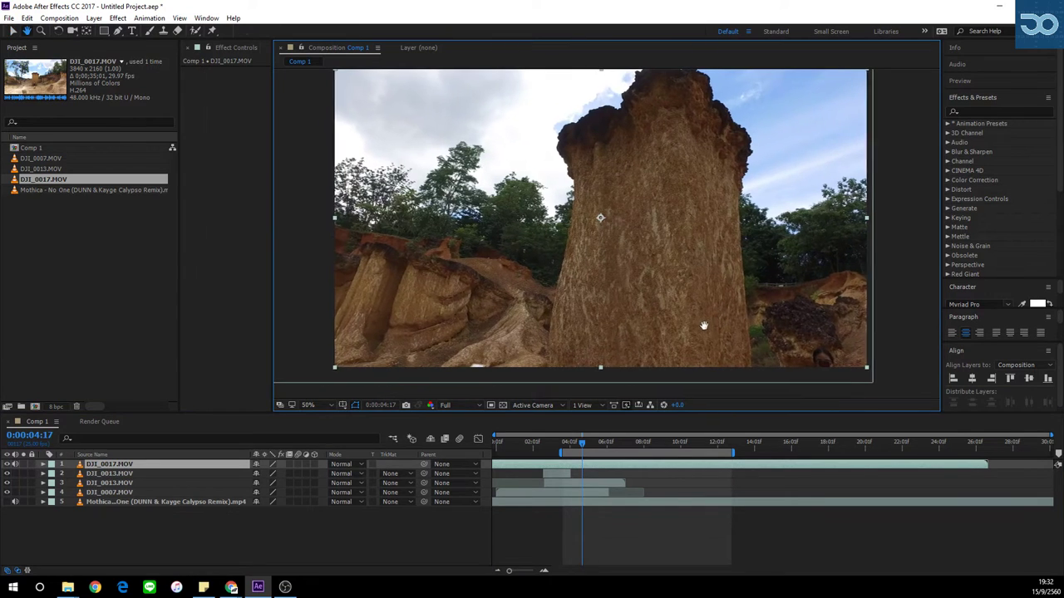
{"action": "key", "text": "v"}
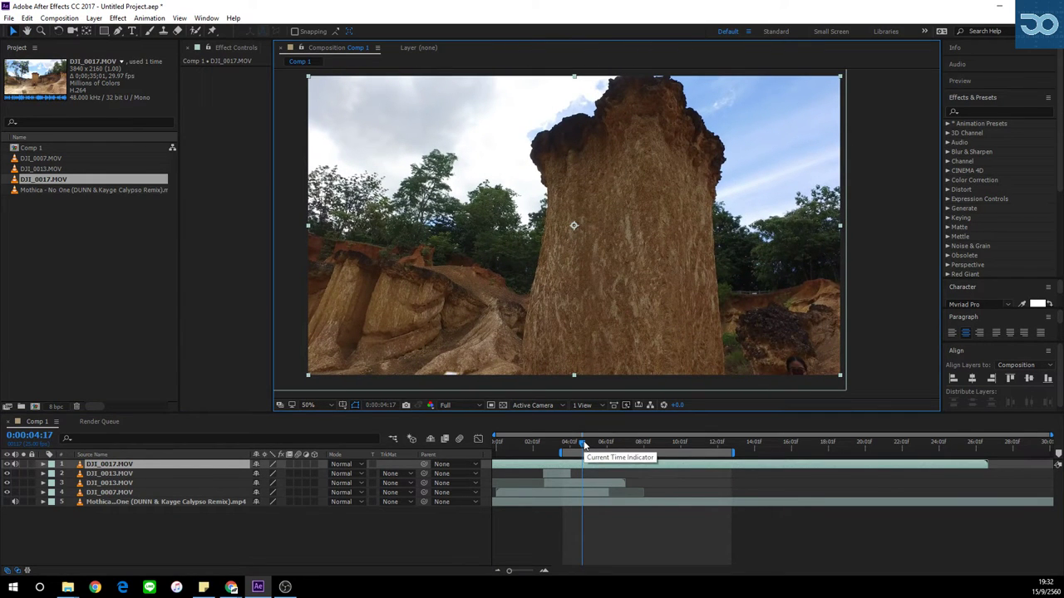
{"action": "key", "text": "alt+bracketleft"}
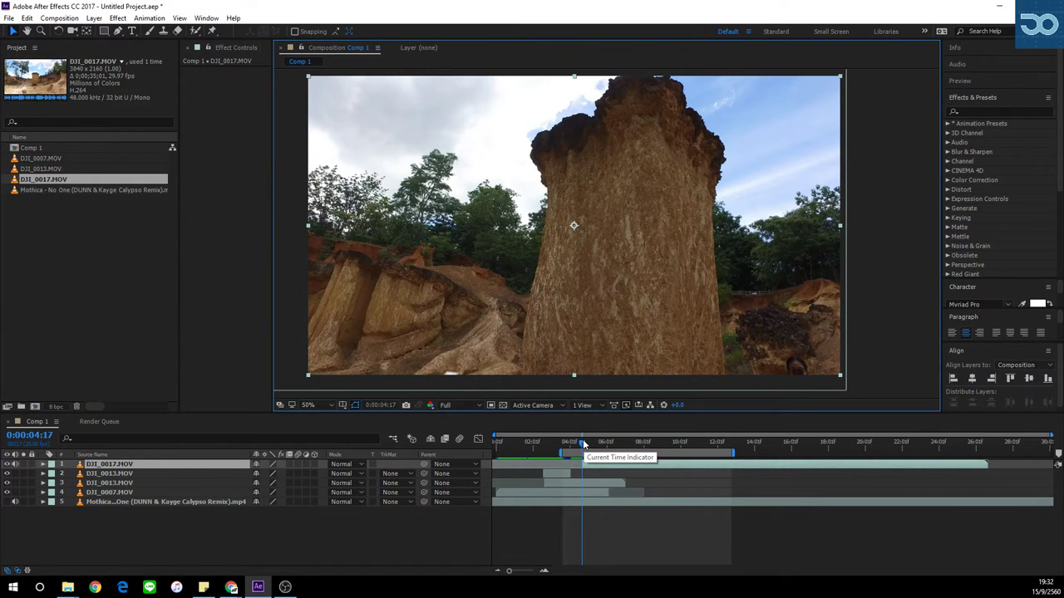
Check the footage from 0:00:03:12 to 0:00:04:17 against the Mothica track's expanded waveform.
{"action": "left_click_drag", "start_coordinate": [585, 446], "coordinate": [559, 445]}
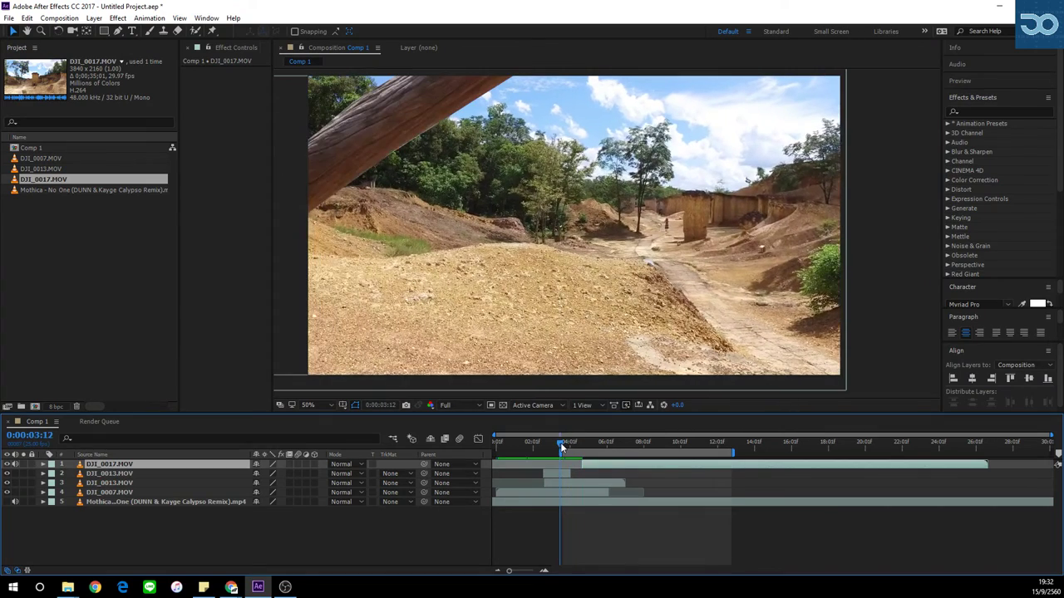
{"action": "left_click", "coordinate": [43, 503]}
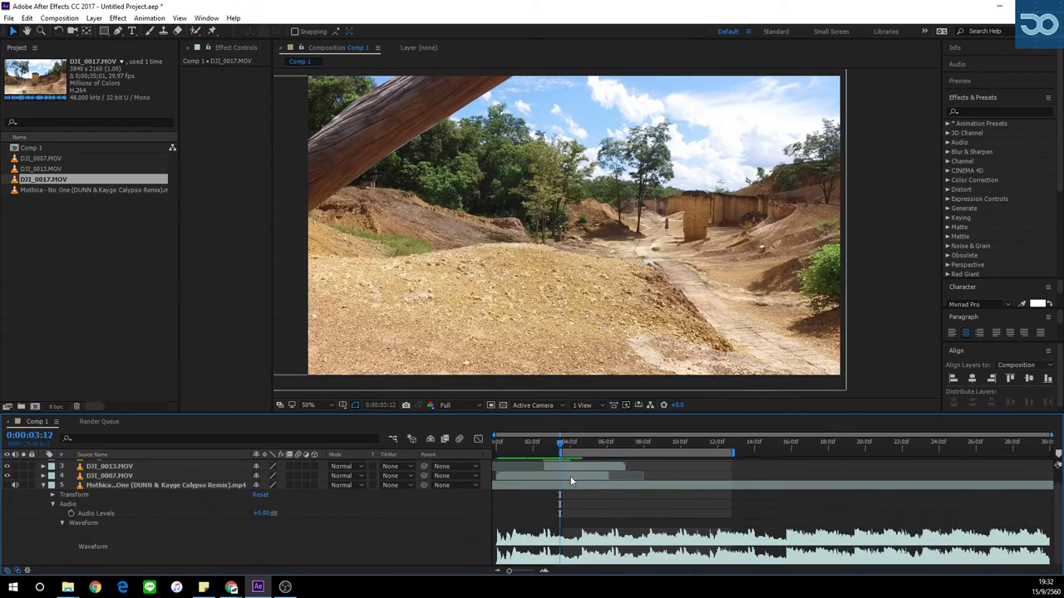
{"action": "left_click_drag", "start_coordinate": [560, 445], "coordinate": [584, 447]}
{"action": "scroll", "coordinate": [607, 495], "scroll_direction": "up", "scroll_amount": 1}
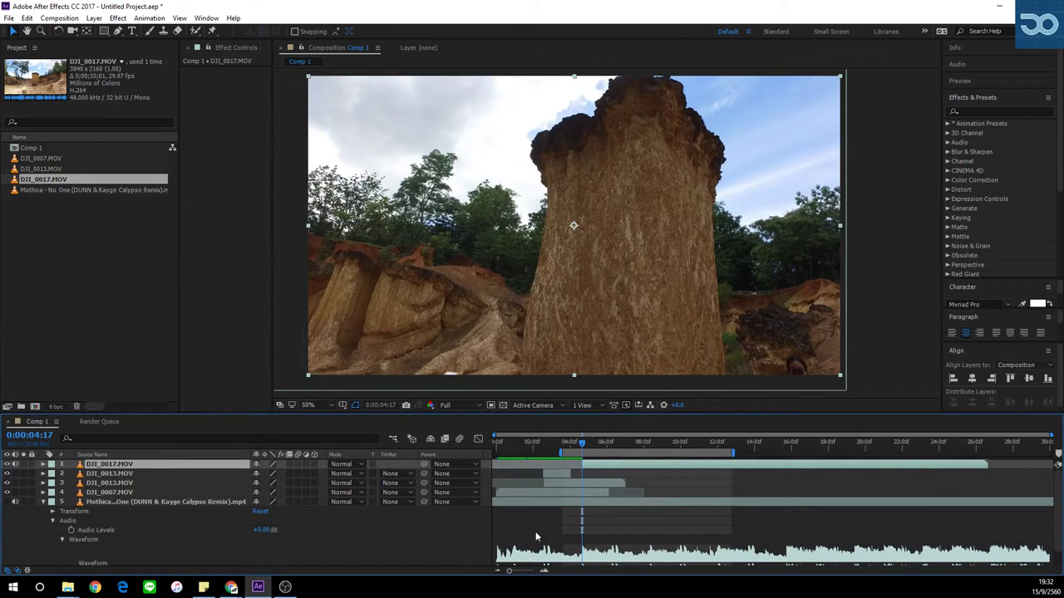
Try to extend the end of the frozen tree cutout layer to 0:00:04:17, and undo it.
{"action": "left_click", "coordinate": [544, 571]}
{"action": "left_click", "coordinate": [543, 572]}
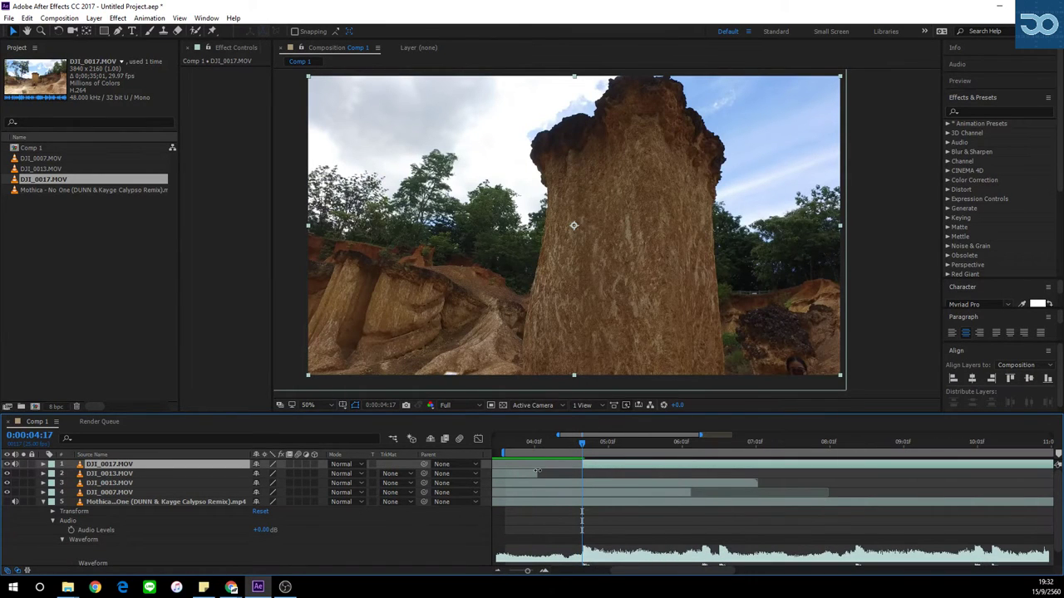
{"action": "left_click", "coordinate": [537, 471]}
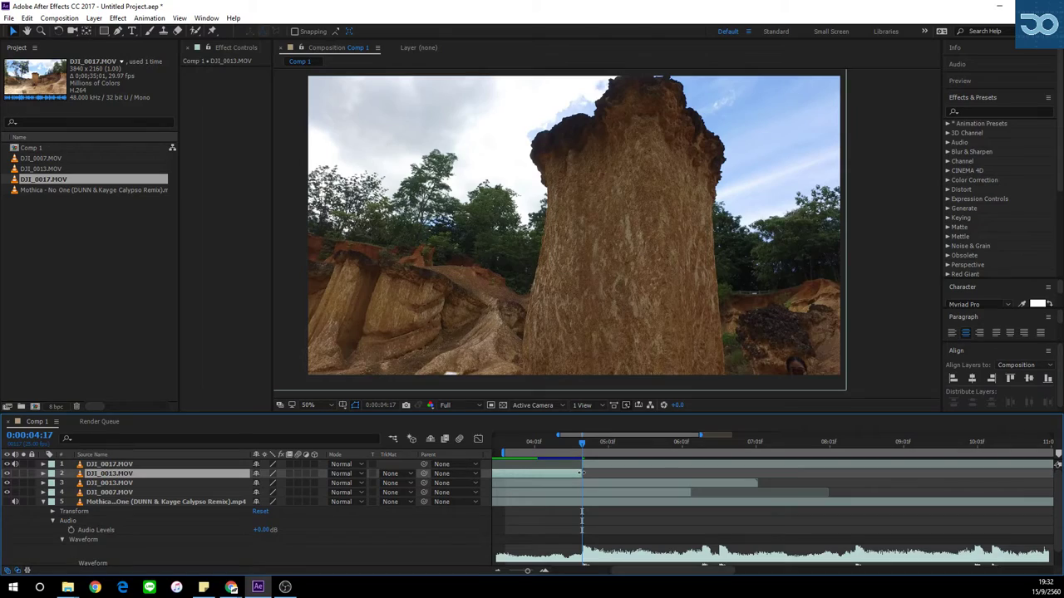
{"action": "key", "text": "ctrl+z"}
Split the masked DJI_0013 layer at 0:00:04:02, right after the end of the frozen tree cutout.
{"action": "left_click", "coordinate": [581, 482]}
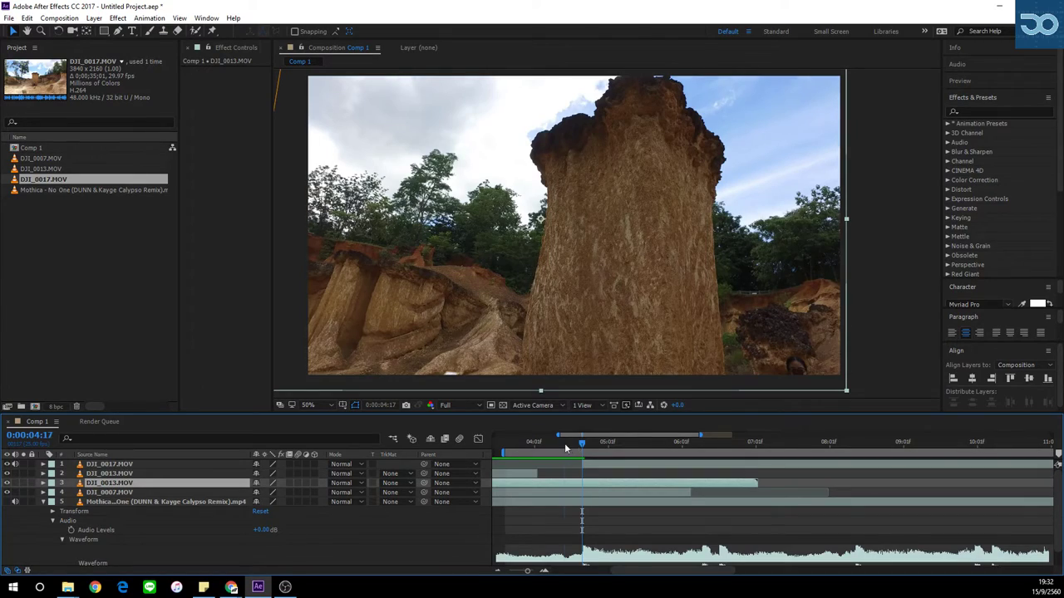
{"action": "left_click_drag", "start_coordinate": [565, 449], "coordinate": [646, 478]}
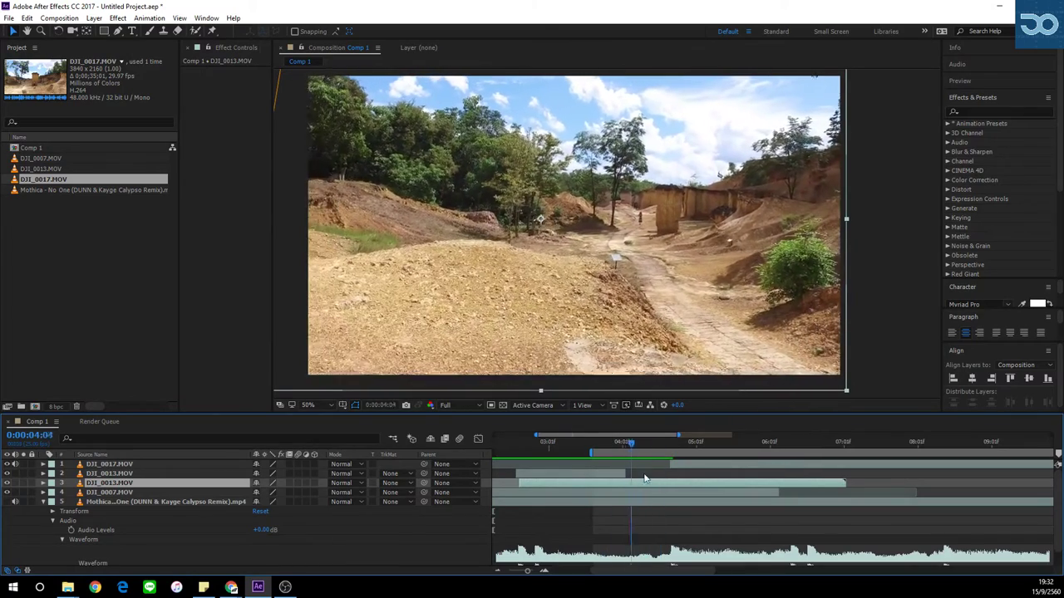
{"action": "left_click", "coordinate": [631, 443]}
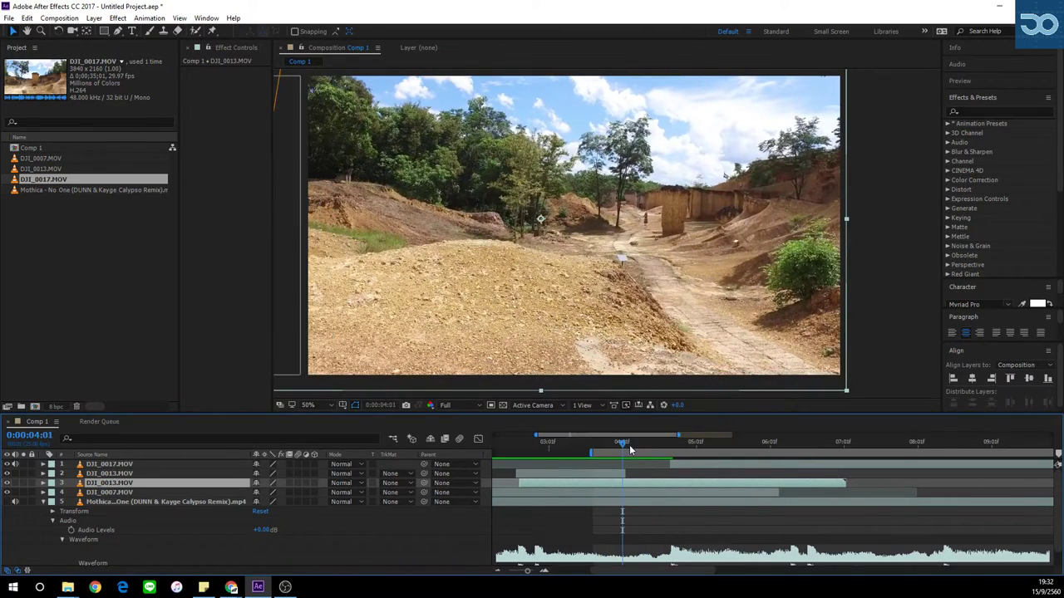
{"action": "left_click", "coordinate": [627, 444]}
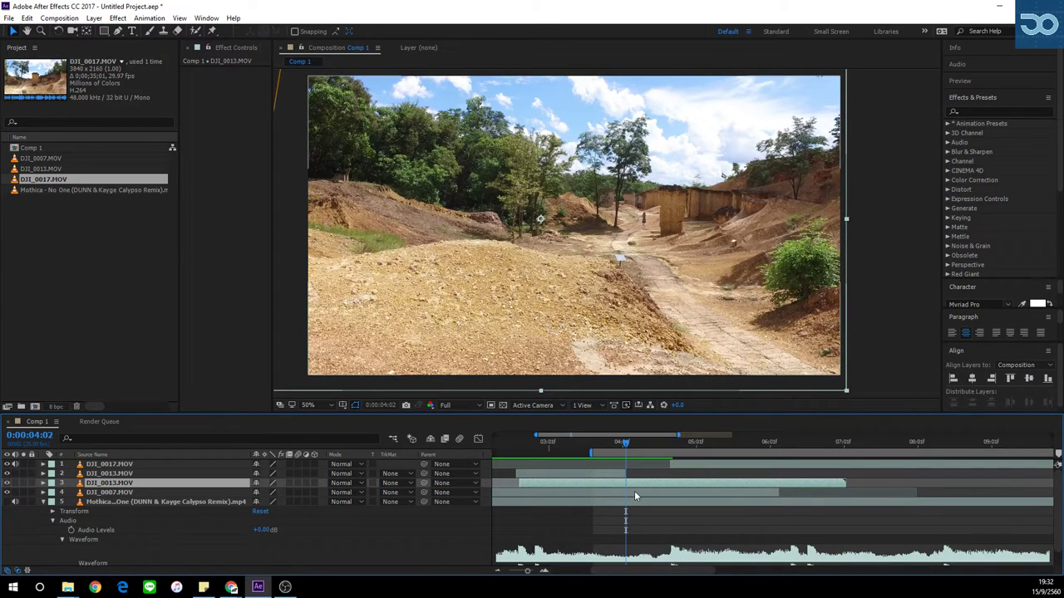
{"action": "key", "text": "ctrl+shift+d"}
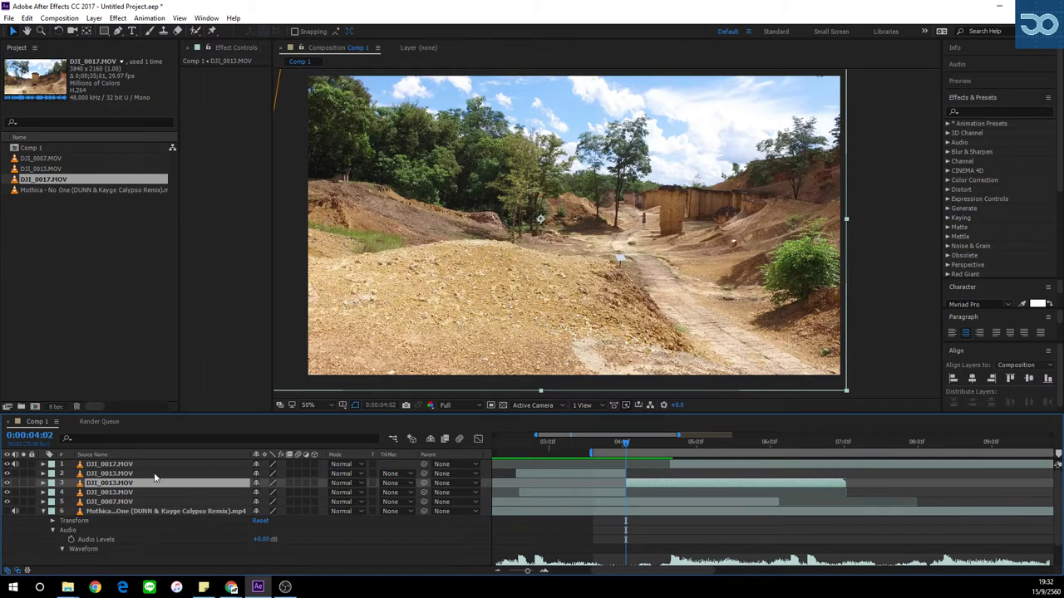
Move the split-off DJI_0013 segment directly below DJI_0017 in the layer stack and trim its end to 0:00:04:17.
{"action": "left_click_drag", "start_coordinate": [122, 485], "coordinate": [130, 474]}
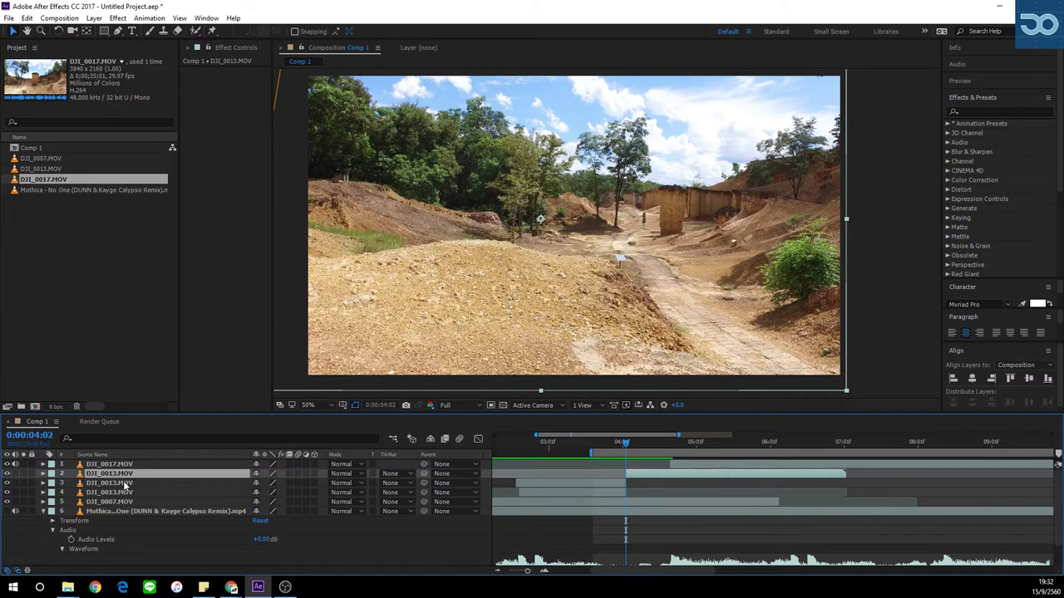
{"action": "mouse_move", "coordinate": [606, 482]}
{"action": "left_mouse_down"}
{"action": "mouse_move", "coordinate": [604, 493]}
{"action": "mouse_move", "coordinate": [606, 484]}
{"action": "left_mouse_up"}
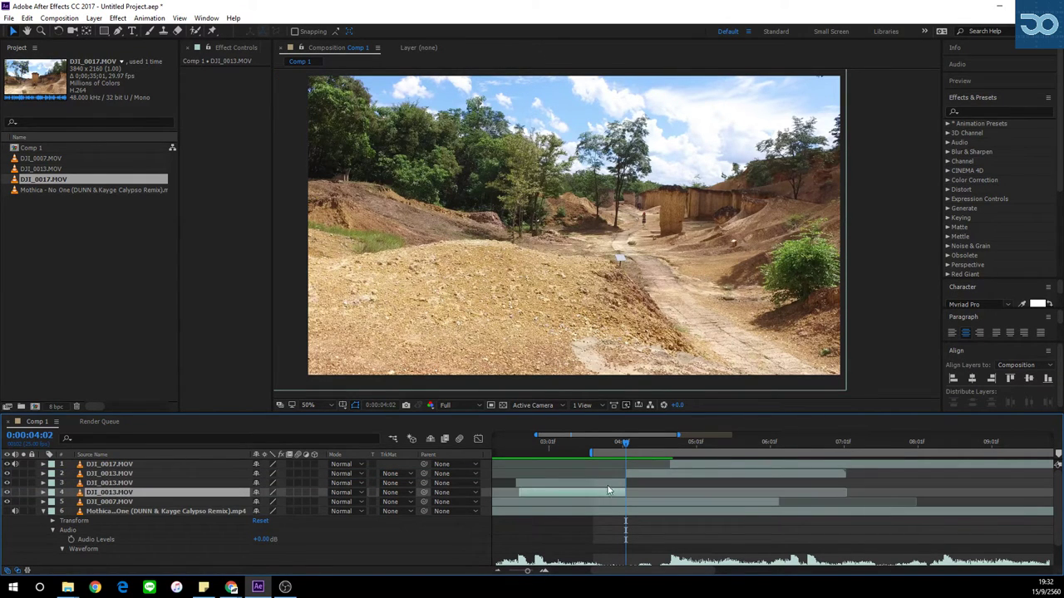
{"action": "left_click", "coordinate": [653, 473]}
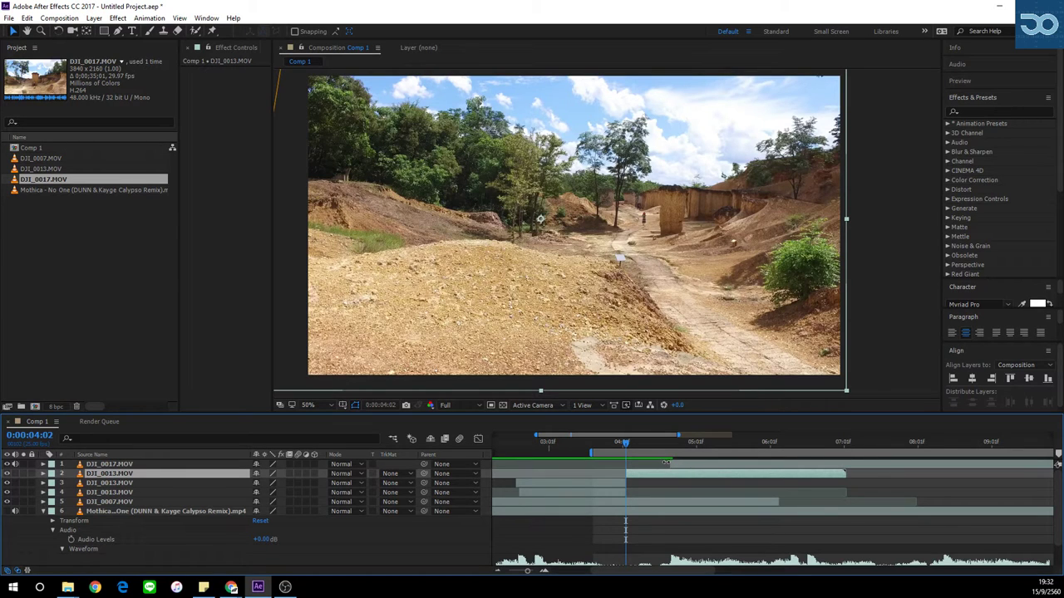
{"action": "left_click", "coordinate": [668, 447]}
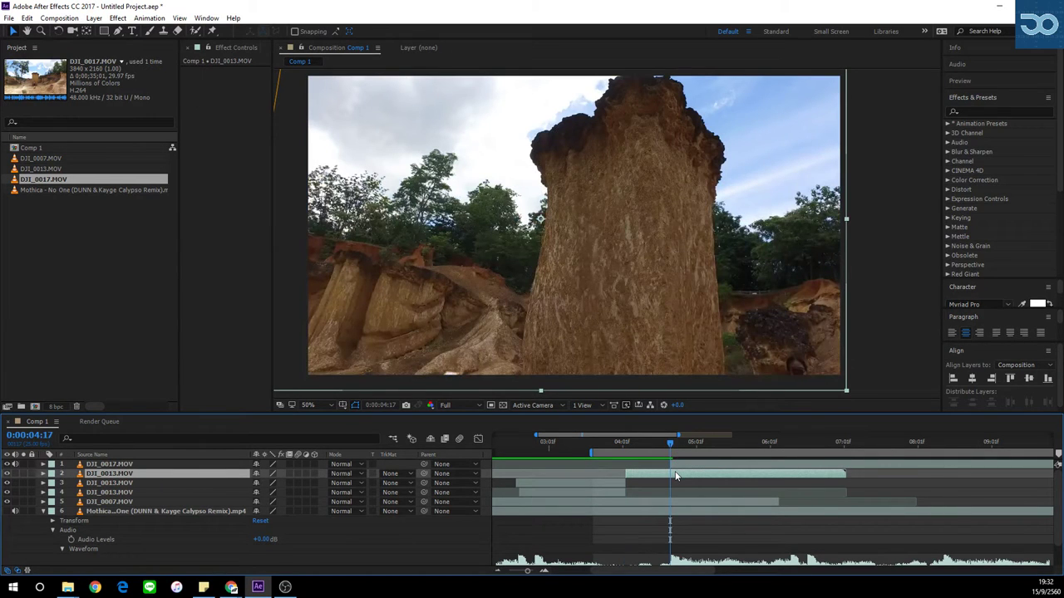
{"action": "key", "text": "alt+bracketright"}
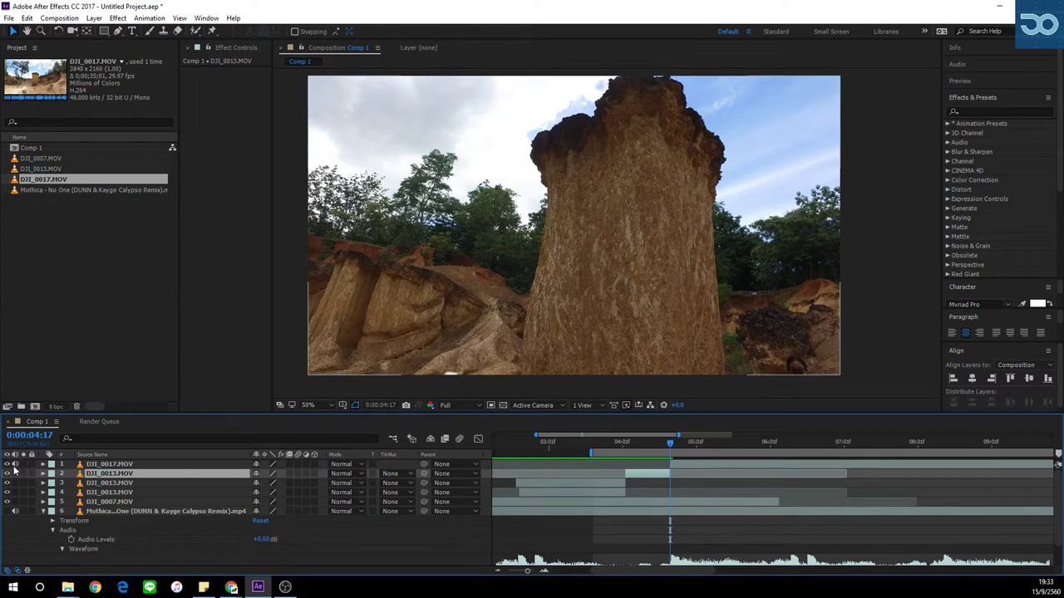
Collapse the Mothica track's properties and add a new adjustment layer above all the clips.
{"action": "left_click", "coordinate": [44, 511]}
{"action": "left_click", "coordinate": [595, 537]}
{"action": "right_click", "coordinate": [567, 538]}
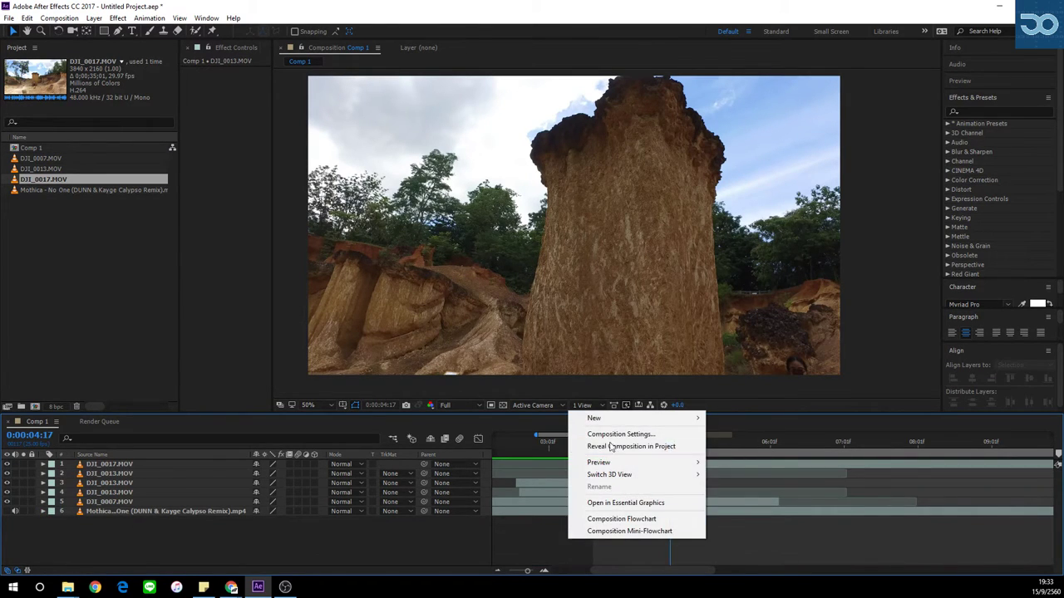
{"action": "mouse_move", "coordinate": [625, 420]}
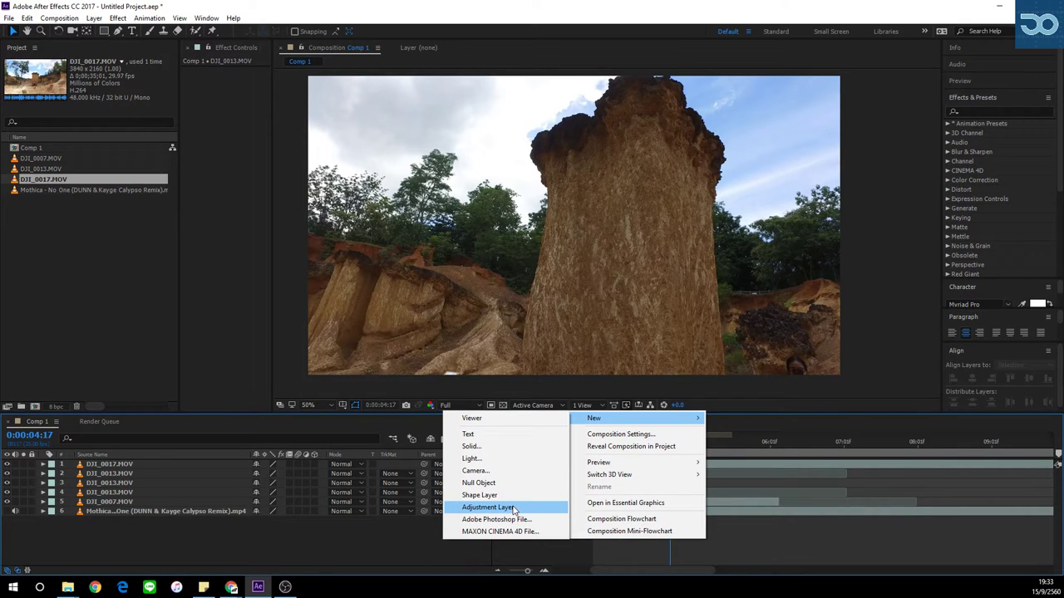
{"action": "left_click", "coordinate": [509, 507]}
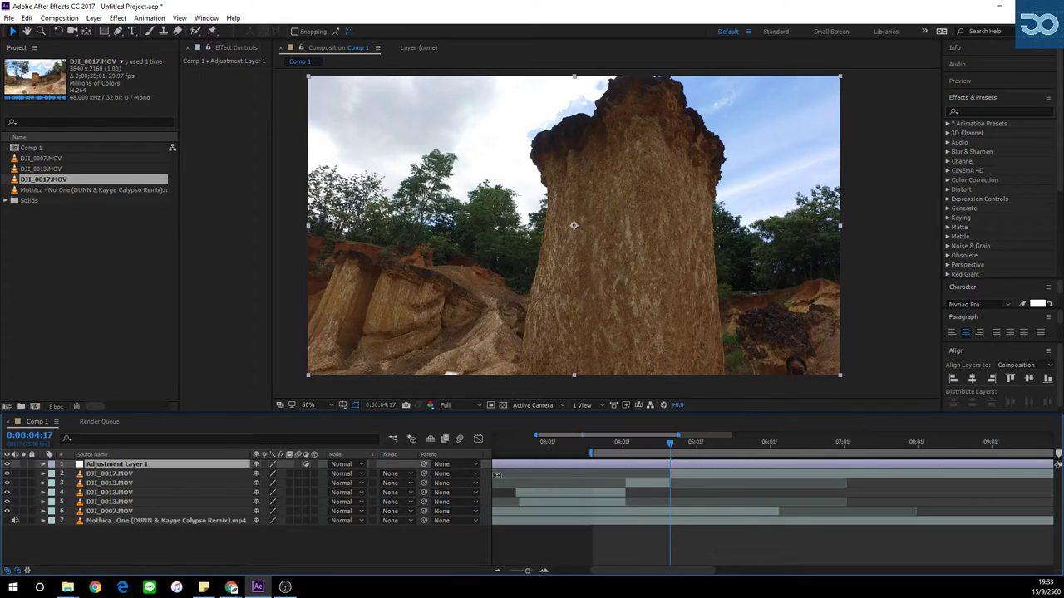
Trim the adjustment layer to a short span around the DJI_0013-to-DJI_0017 cut, from about 0:00:04:11 to 0:00:04:21.
{"action": "left_click", "coordinate": [668, 442]}
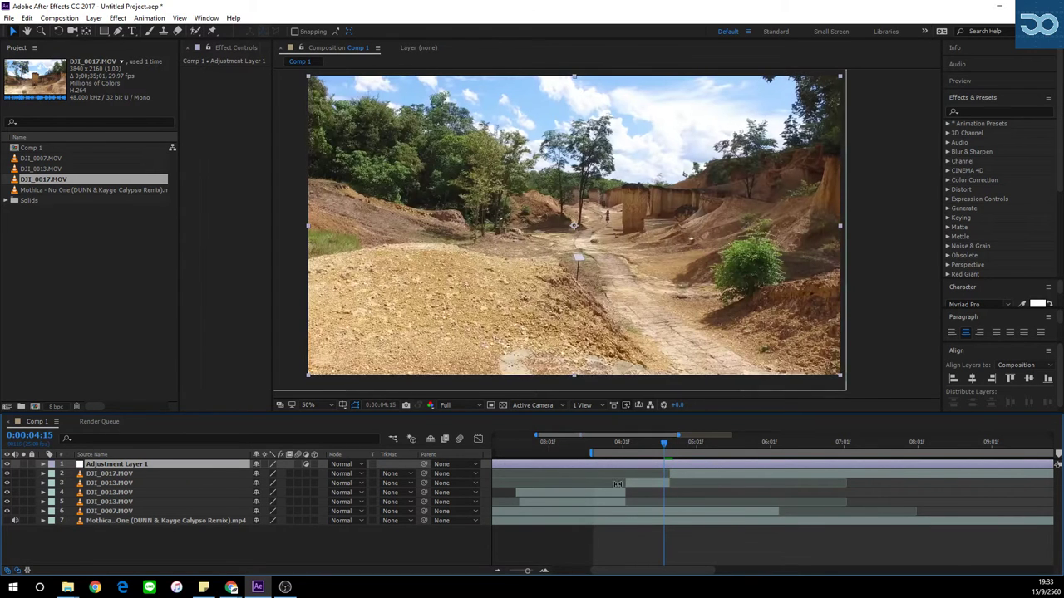
{"action": "left_click", "coordinate": [545, 571]}
{"action": "left_click", "coordinate": [498, 571]}
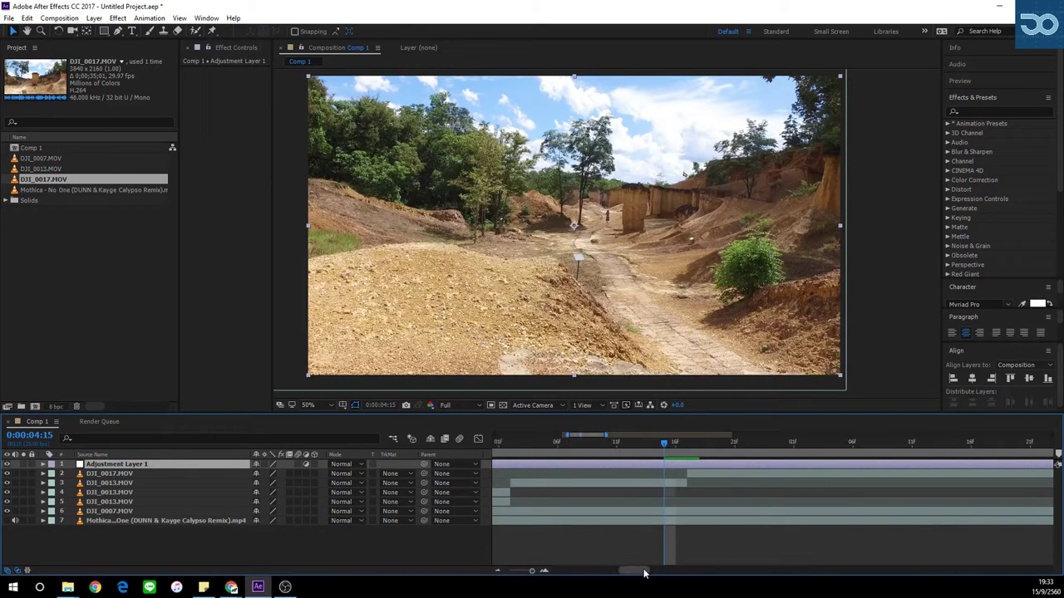
{"action": "left_click_drag", "start_coordinate": [644, 572], "coordinate": [642, 574]}
{"action": "left_click_drag", "start_coordinate": [695, 444], "coordinate": [763, 456]}
{"action": "key", "text": "alt+bracketleft"}
{"action": "key", "text": "alt+bracketright"}
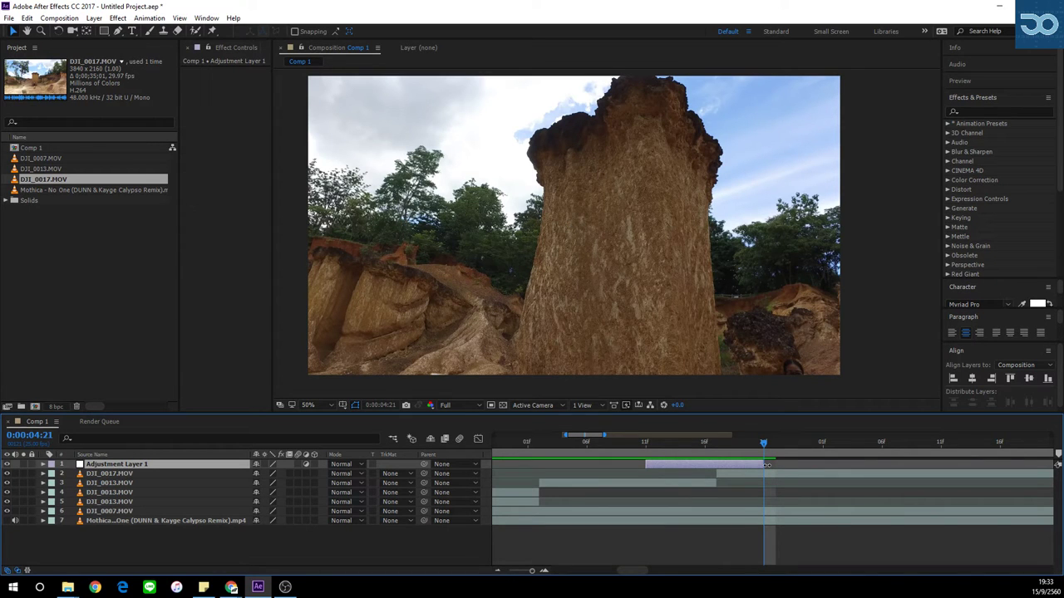
{"action": "left_click_drag", "start_coordinate": [766, 465], "coordinate": [945, 459]}
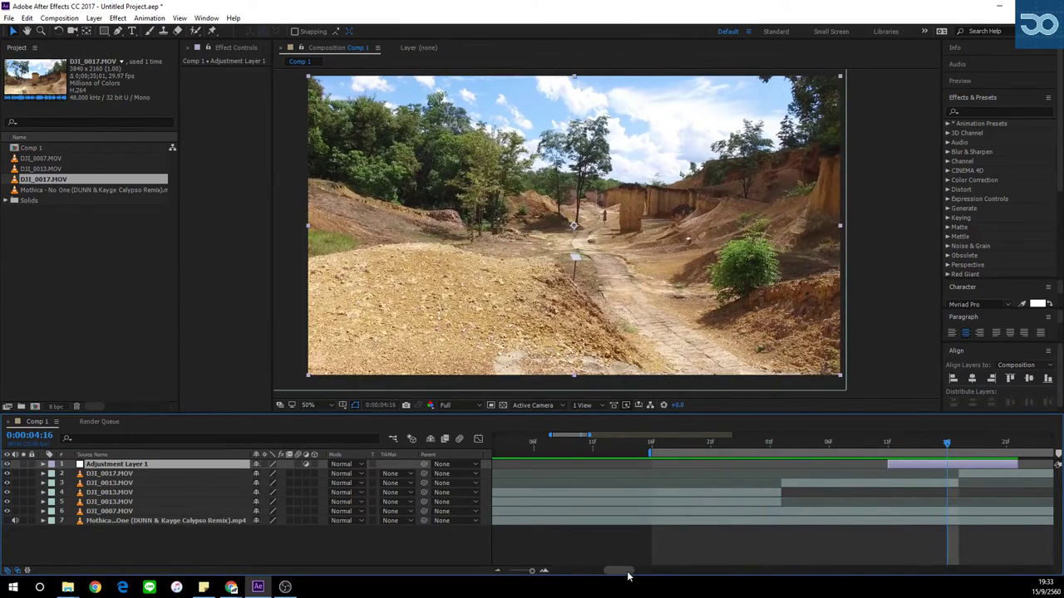
{"action": "left_click_drag", "start_coordinate": [620, 570], "coordinate": [637, 570]}
{"action": "left_click", "coordinate": [604, 445]}
{"action": "left_click_drag", "start_coordinate": [605, 446], "coordinate": [664, 449]}
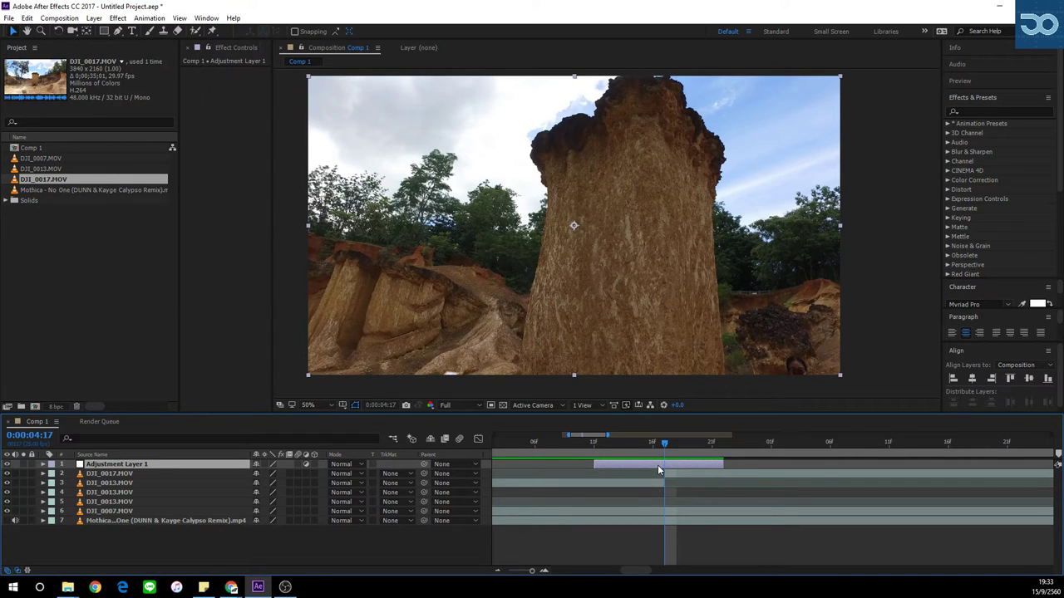
Apply the Transform effect to the adjustment layer and widen the effect settings area to read its properties.
{"action": "scroll", "coordinate": [1018, 190], "scroll_direction": "down", "scroll_amount": 4}
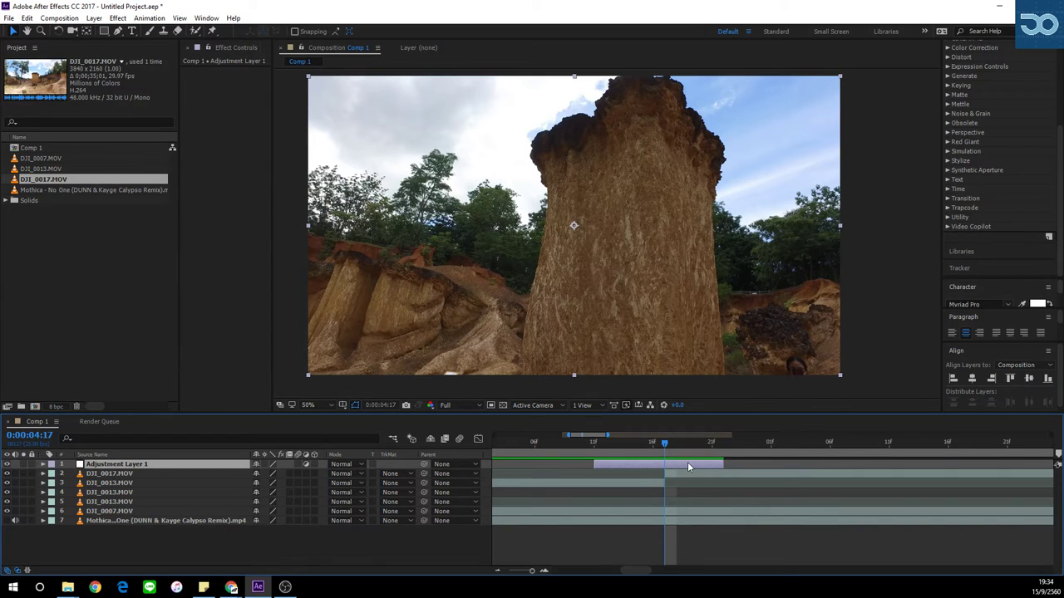
{"action": "key", "text": "ctrl+space"}
{"action": "type", "text": "=w"}
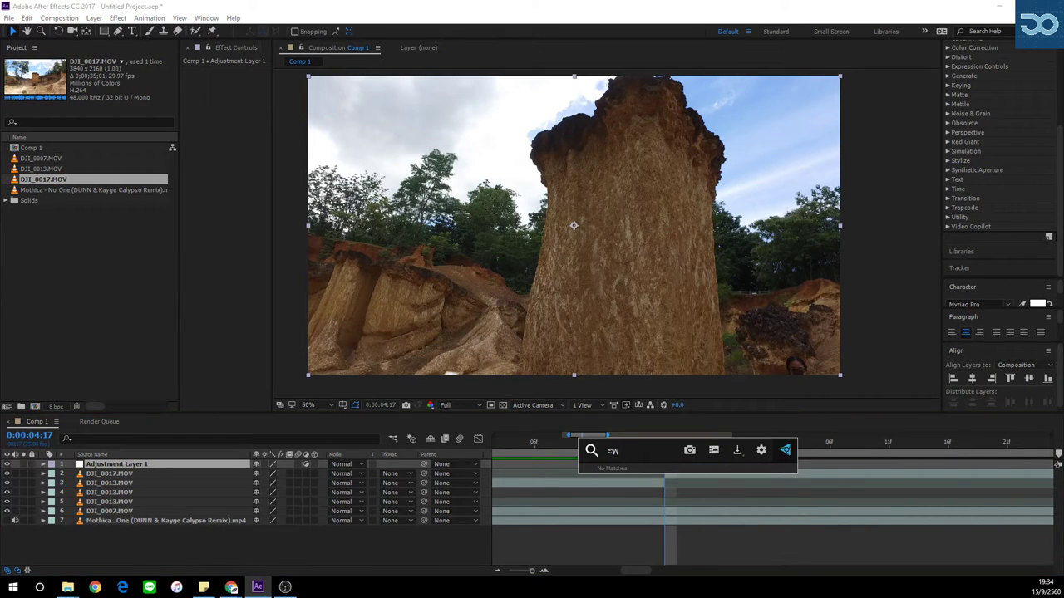
{"action": "key", "text": "ctrl+a"}
{"action": "type", "text": "tr"}
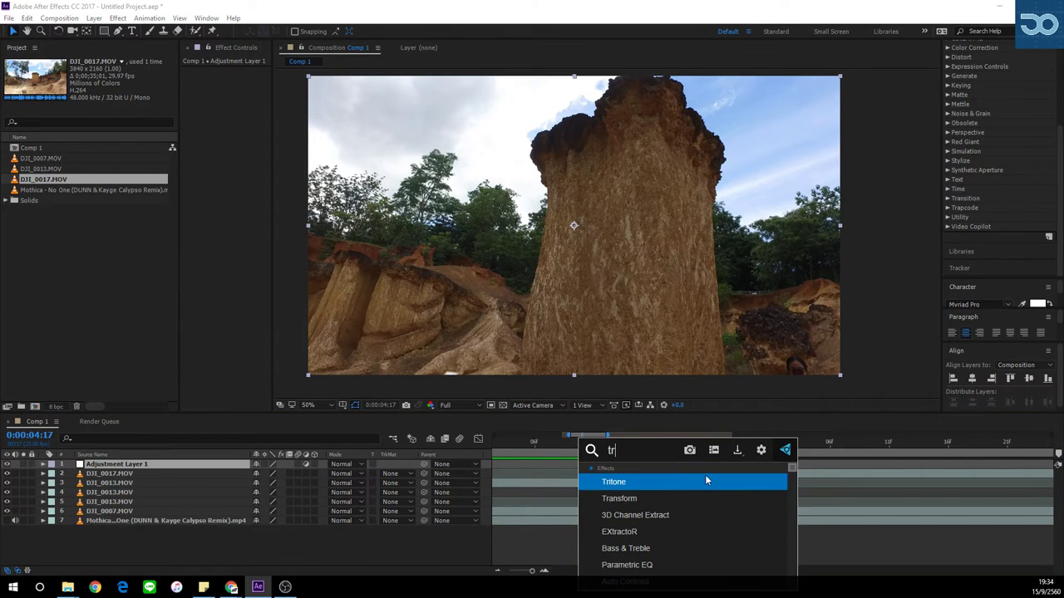
{"action": "left_click", "coordinate": [670, 499]}
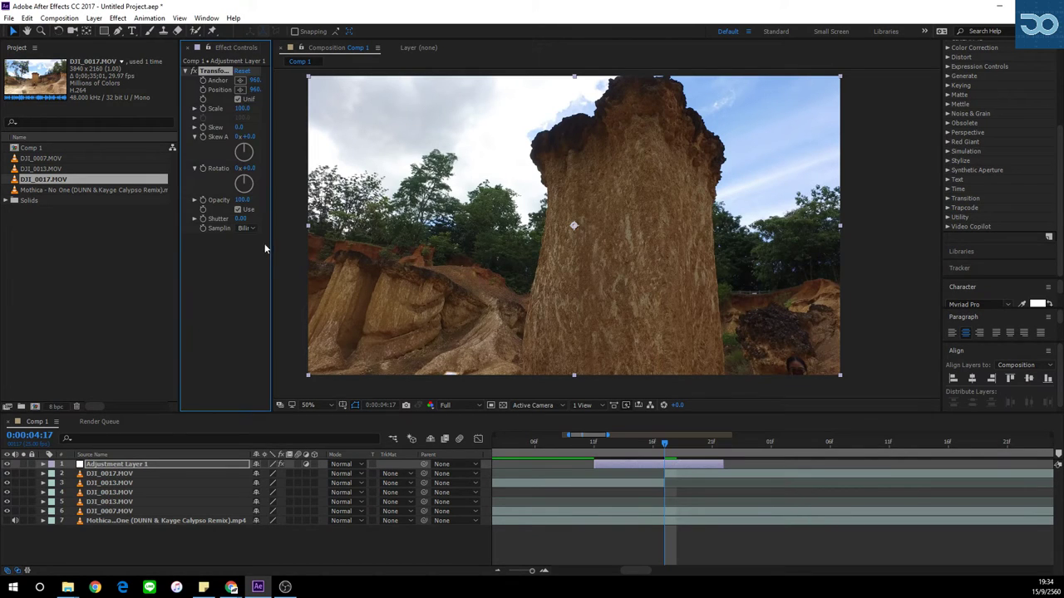
{"action": "left_click_drag", "start_coordinate": [270, 258], "coordinate": [307, 258]}
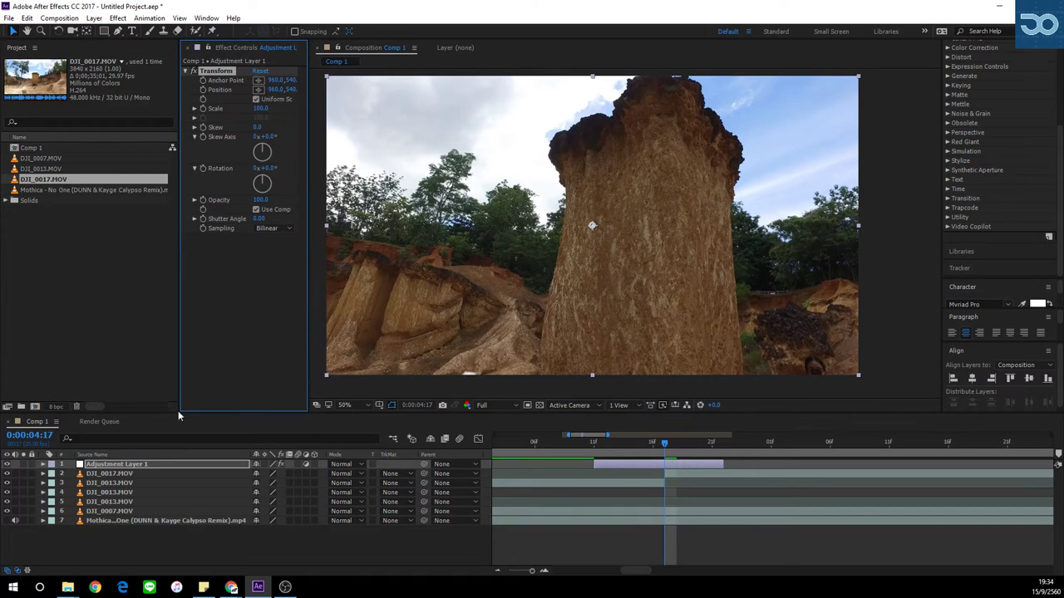
{"action": "left_click", "coordinate": [43, 474]}
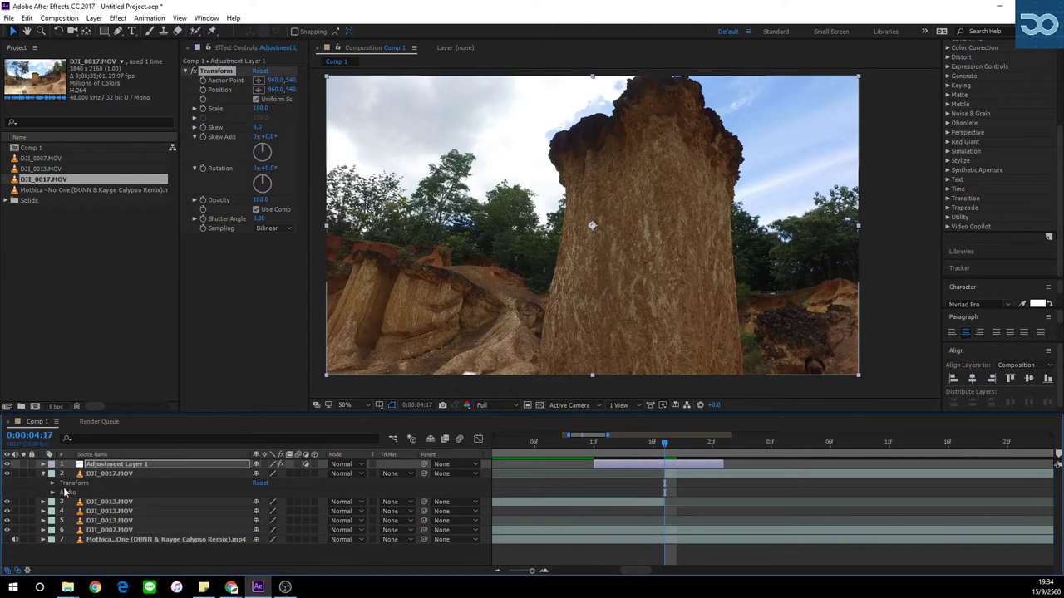
{"action": "left_click", "coordinate": [43, 474]}
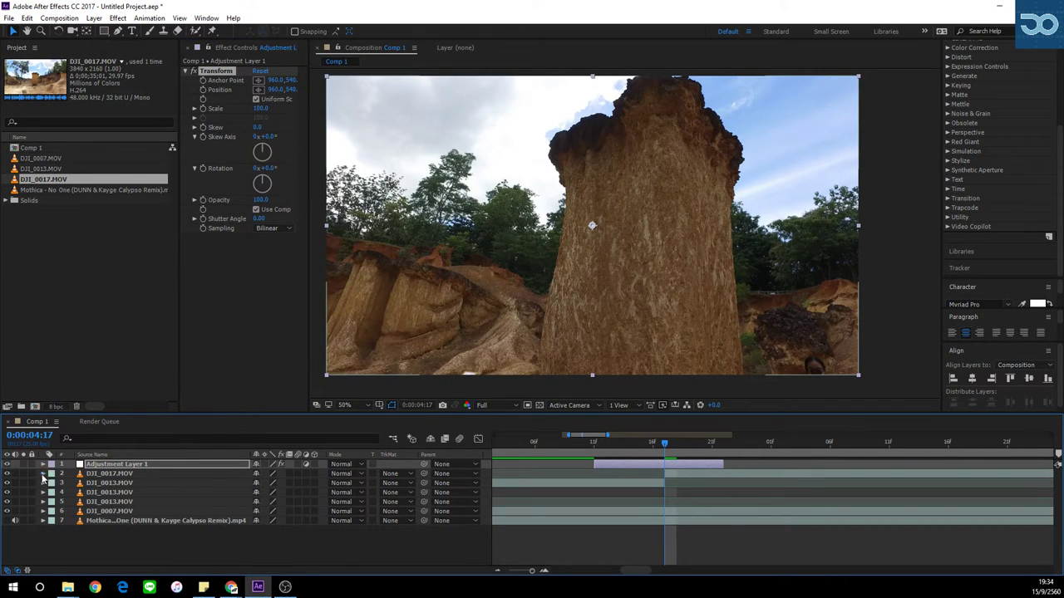
{"action": "left_click", "coordinate": [42, 474]}
{"action": "left_click", "coordinate": [42, 474]}
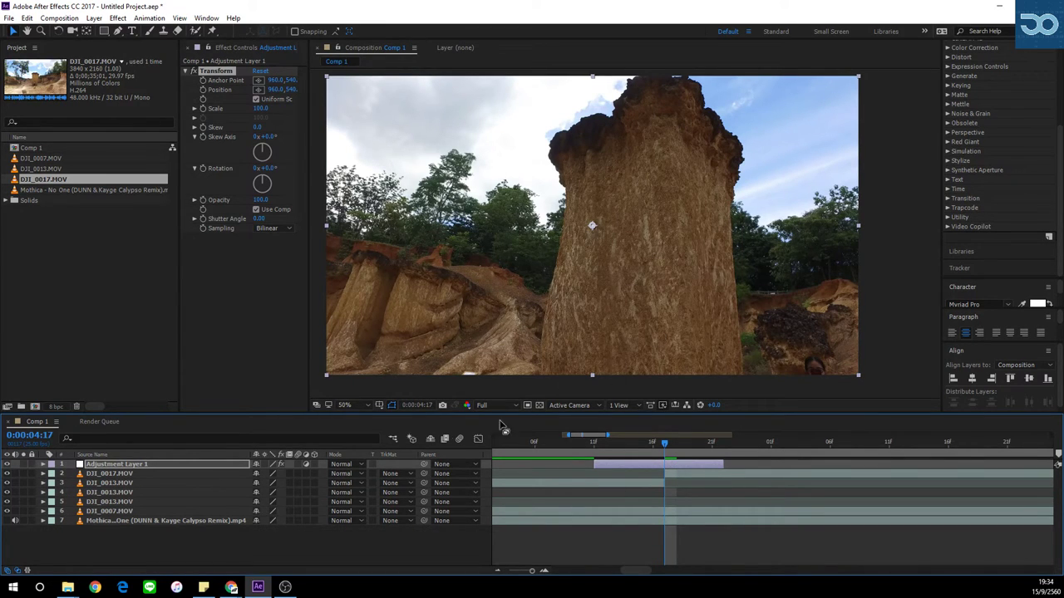
{"action": "key", "text": "Return"}
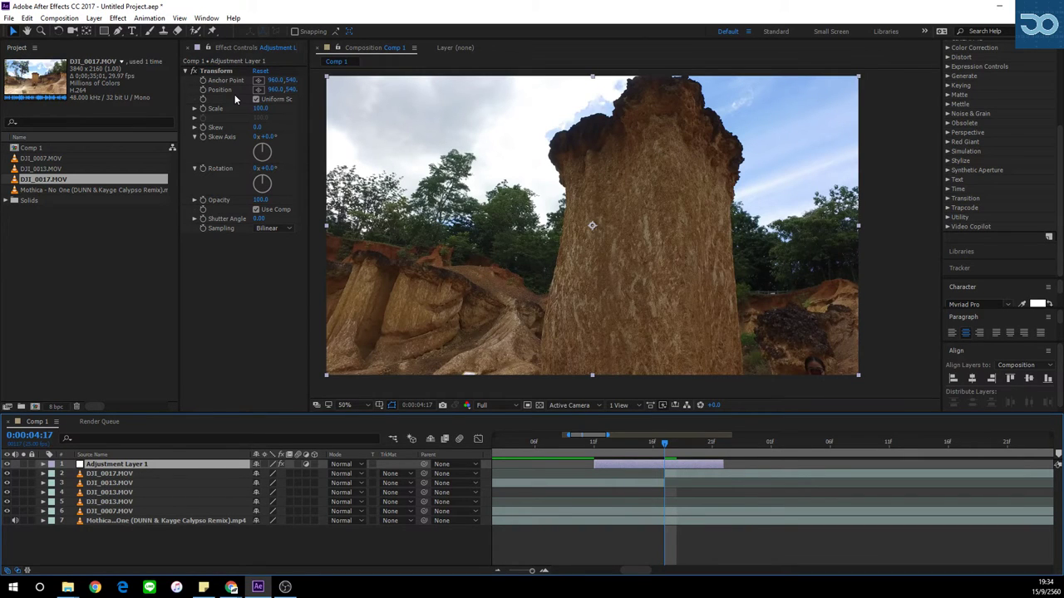
Expand the Mothica track's waveform and examine it around the cut from DJI_0013 to DJI_0017.
{"action": "left_click_drag", "start_coordinate": [643, 447], "coordinate": [664, 453]}
{"action": "left_click_drag", "start_coordinate": [318, 146], "coordinate": [352, 146]}
{"action": "left_click", "coordinate": [629, 447]}
{"action": "left_click_drag", "start_coordinate": [629, 447], "coordinate": [606, 449]}
{"action": "left_click", "coordinate": [41, 521]}
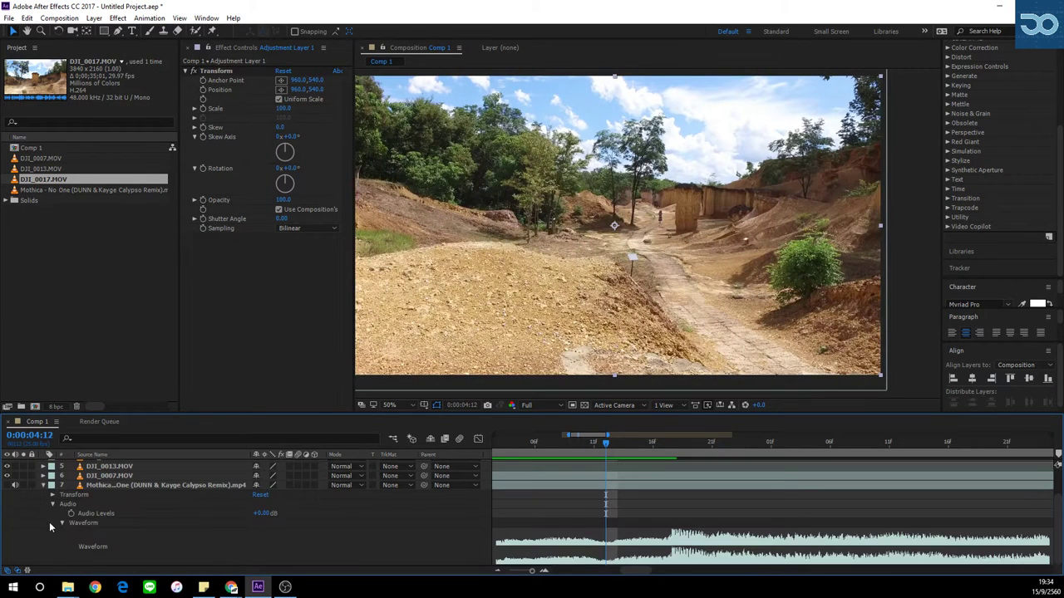
{"action": "left_click", "coordinate": [499, 572]}
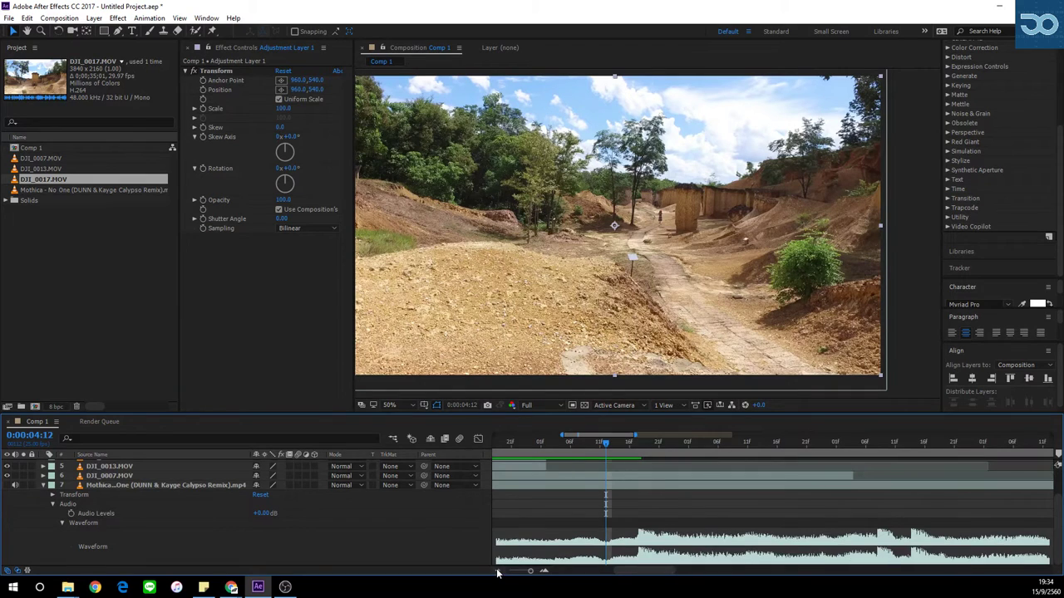
{"action": "left_click", "coordinate": [498, 572]}
{"action": "left_click", "coordinate": [499, 572]}
{"action": "left_click", "coordinate": [498, 572]}
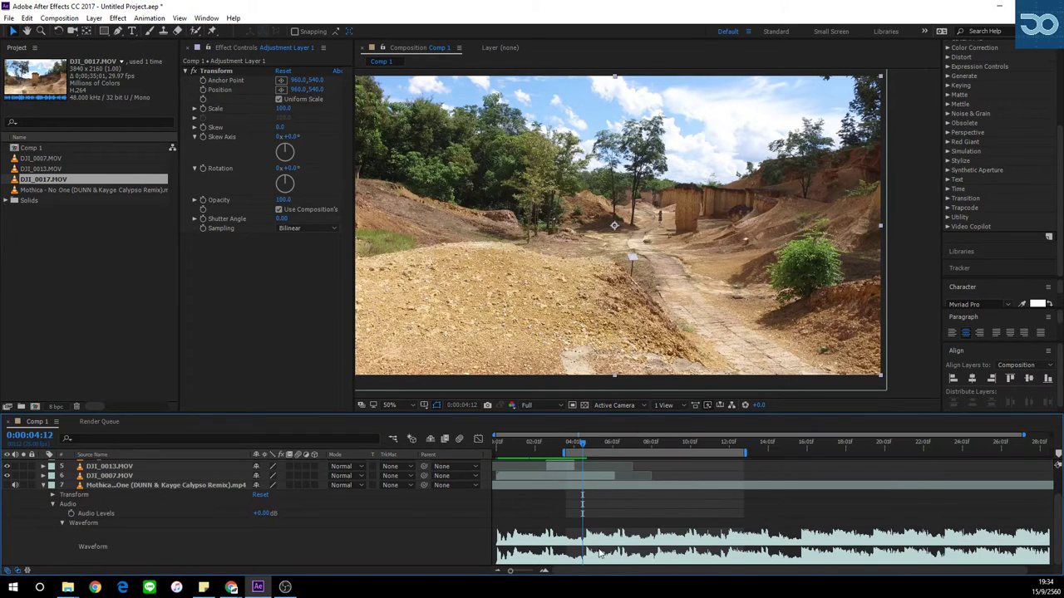
{"action": "left_click", "coordinate": [545, 571]}
{"action": "left_click", "coordinate": [544, 571]}
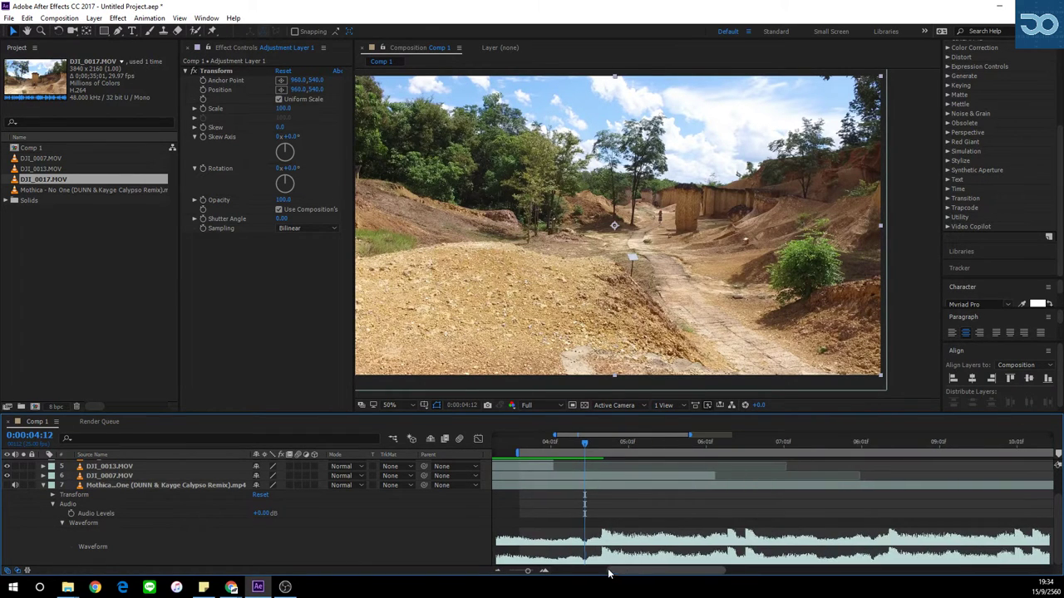
{"action": "left_click_drag", "start_coordinate": [608, 571], "coordinate": [564, 572]}
{"action": "scroll", "coordinate": [723, 490], "scroll_direction": "up", "scroll_amount": 2}
{"action": "scroll", "coordinate": [772, 480], "scroll_direction": "down", "scroll_amount": 1}
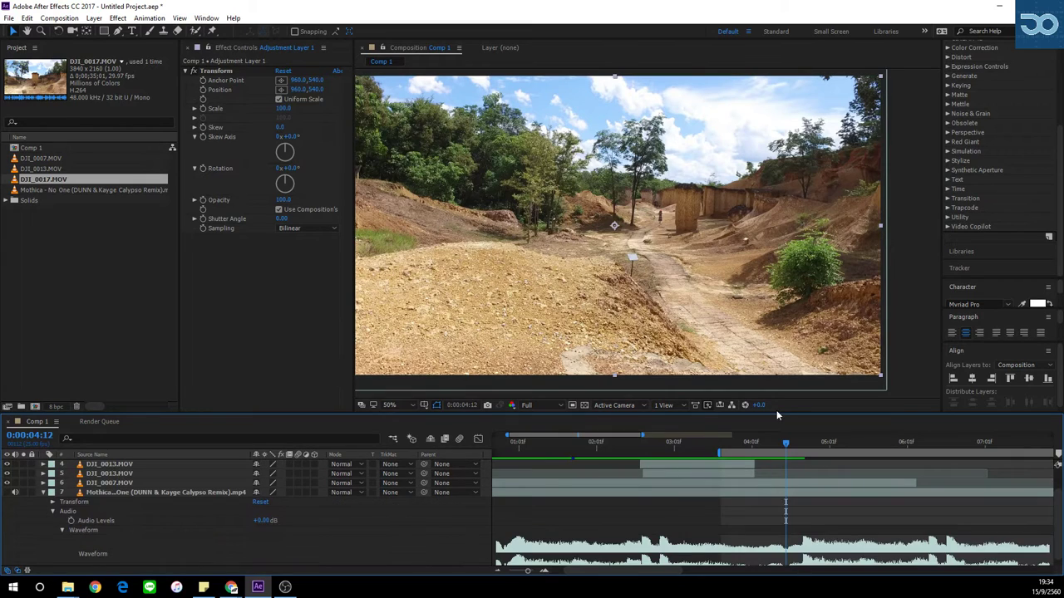
Enlarge the timeline area and fit the composition preview to the reduced viewer.
{"action": "left_click_drag", "start_coordinate": [781, 414], "coordinate": [781, 330]}
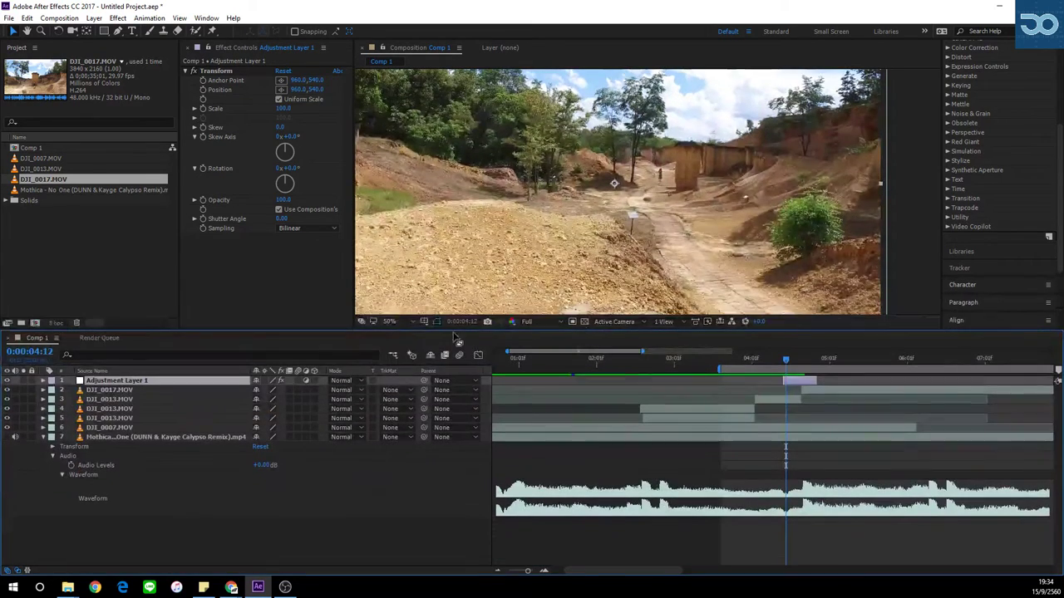
{"action": "left_click", "coordinate": [391, 322]}
{"action": "left_click", "coordinate": [403, 334]}
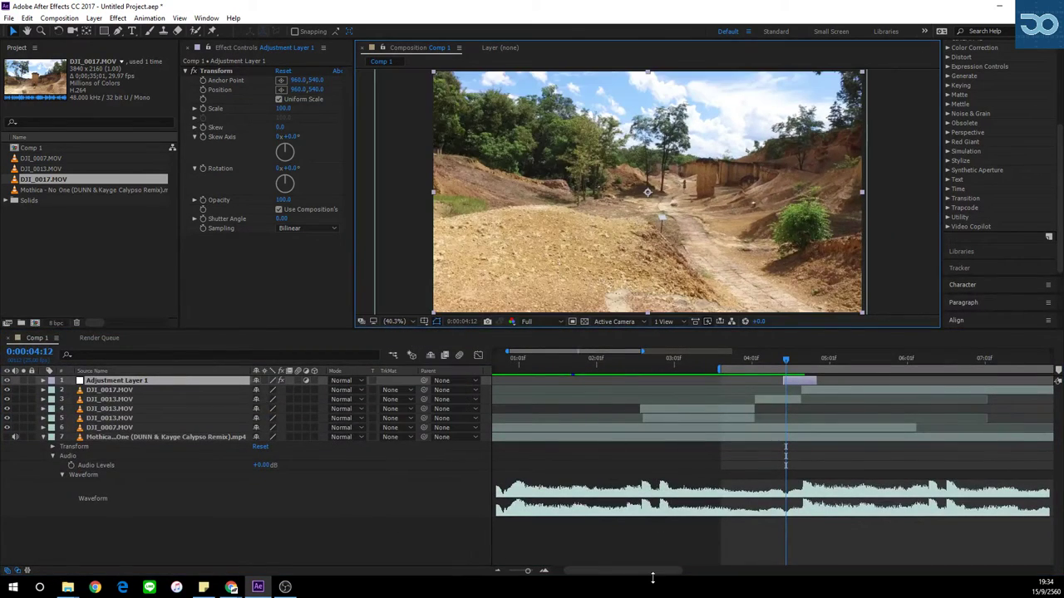
Move the cut from DJI_0013 to DJI_0017 to 0:00:04:19 and shift the adjustment layer to start at 0:00:04:14.
{"action": "left_click_drag", "start_coordinate": [652, 572], "coordinate": [692, 574]}
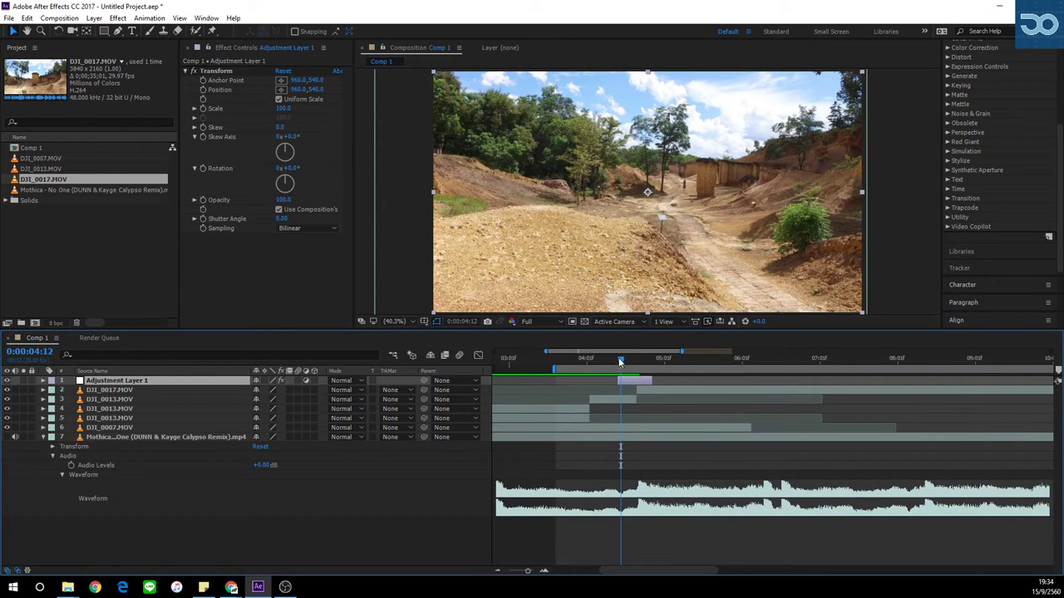
{"action": "left_click_drag", "start_coordinate": [619, 360], "coordinate": [641, 357]}
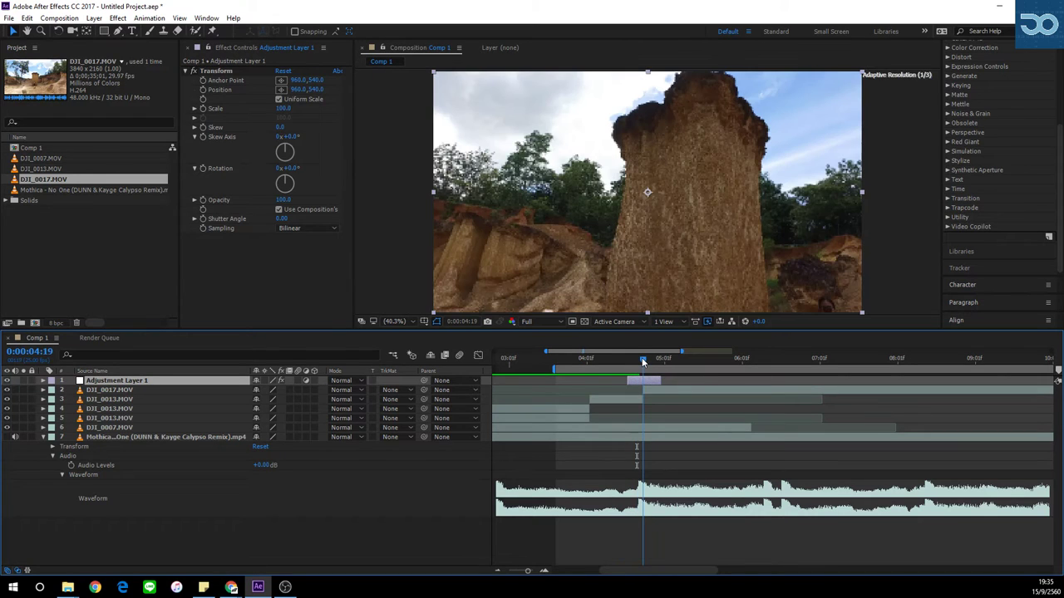
{"action": "left_click", "coordinate": [544, 571]}
{"action": "left_click", "coordinate": [545, 571]}
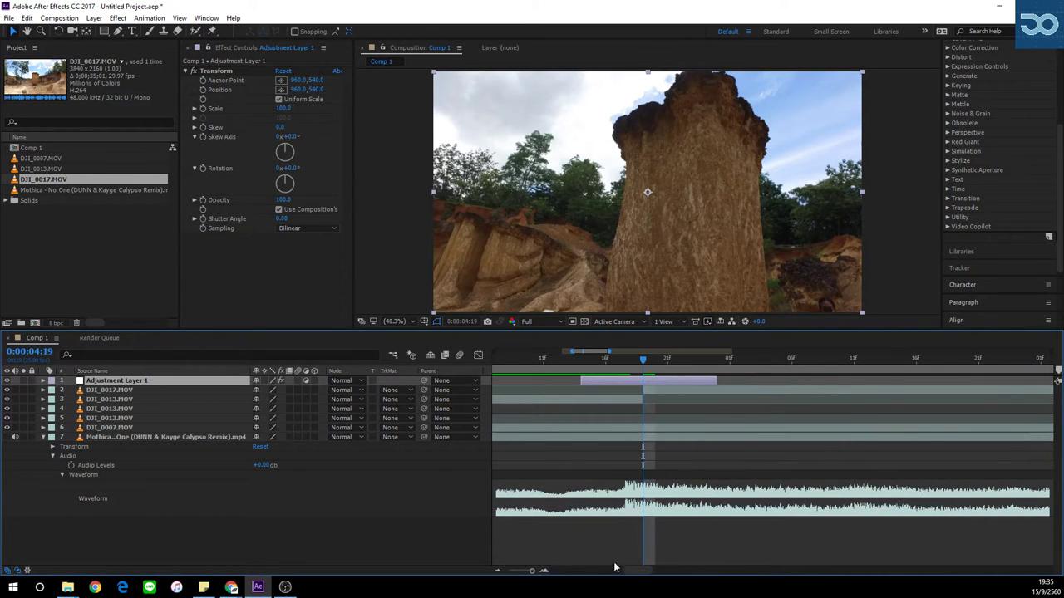
Set a starting Scale keyframe for the adjustment layer's Transform effect at 0:00:04:14.
{"action": "left_click_drag", "start_coordinate": [640, 358], "coordinate": [599, 368]}
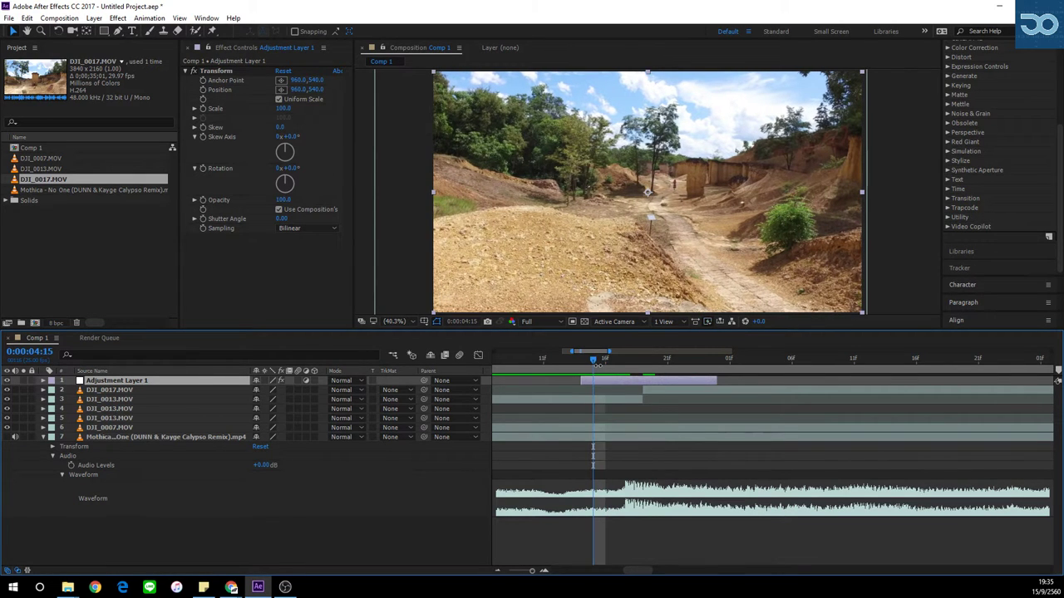
{"action": "left_click_drag", "start_coordinate": [594, 361], "coordinate": [585, 361]}
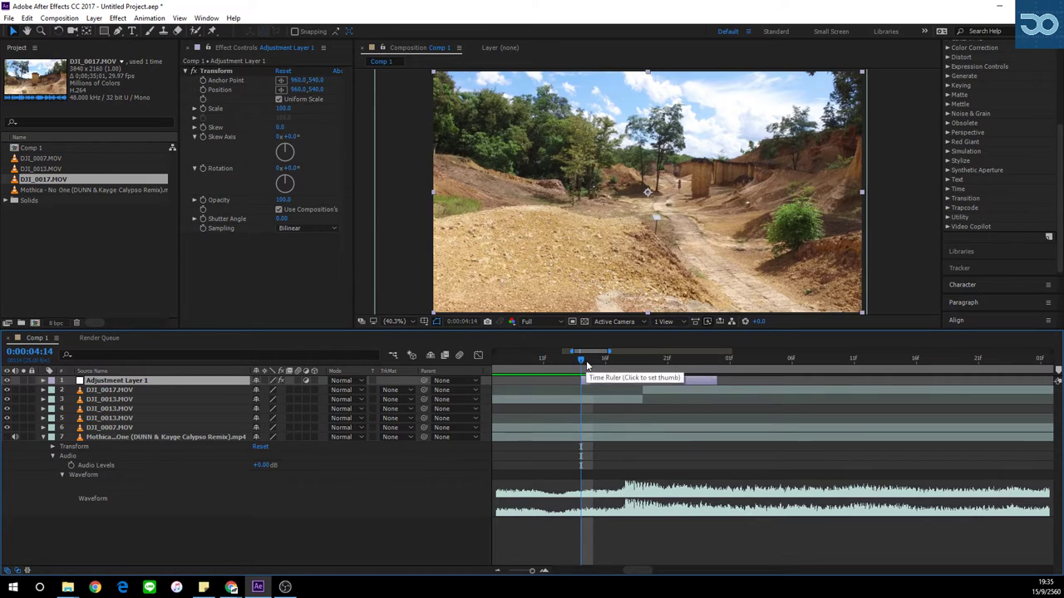
{"action": "left_click", "coordinate": [42, 381]}
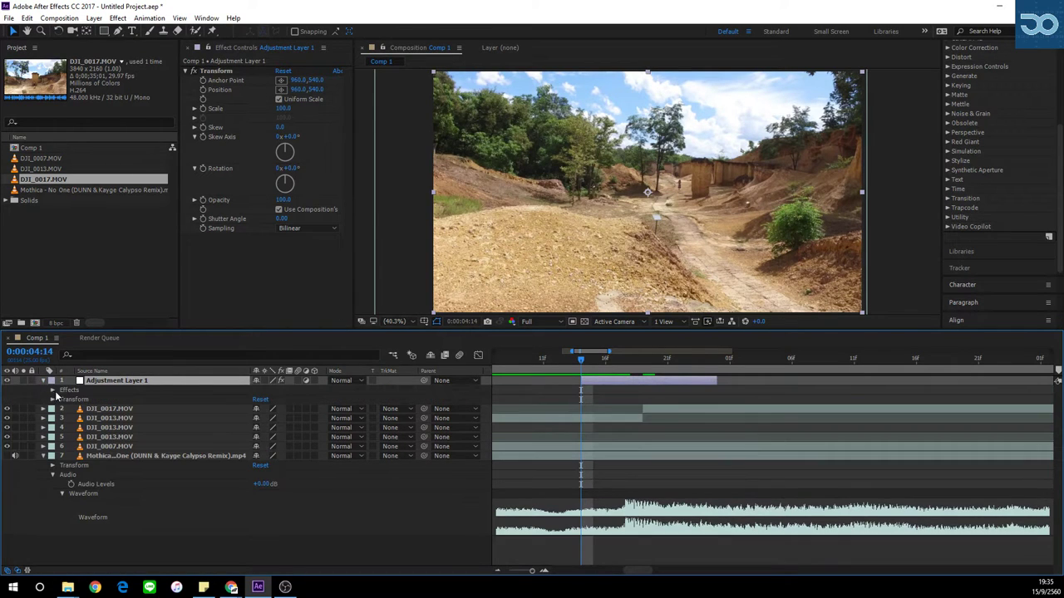
{"action": "left_click", "coordinate": [52, 390]}
{"action": "left_click", "coordinate": [61, 400]}
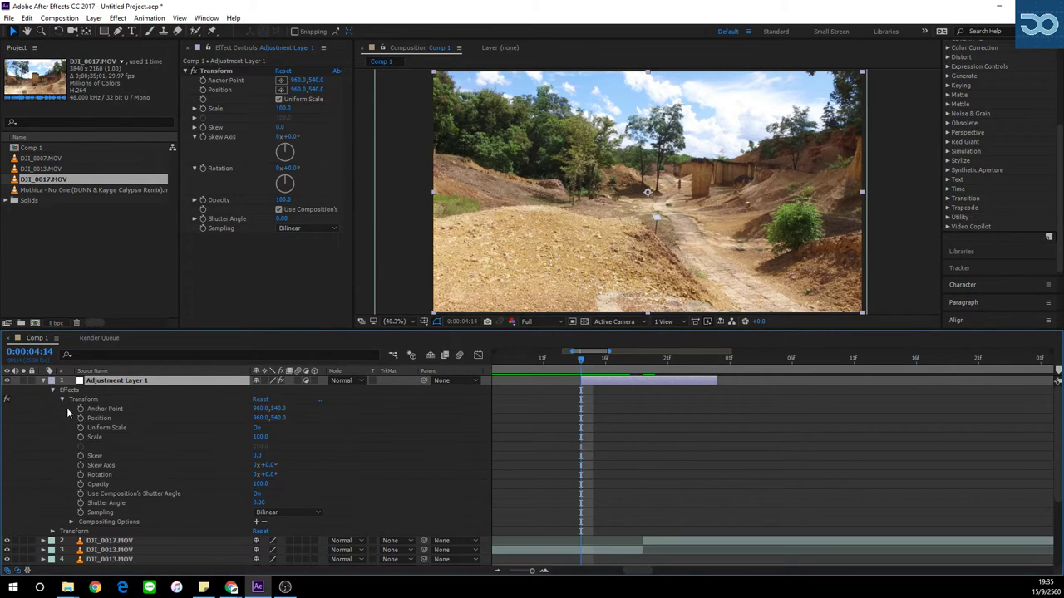
{"action": "left_click", "coordinate": [81, 438]}
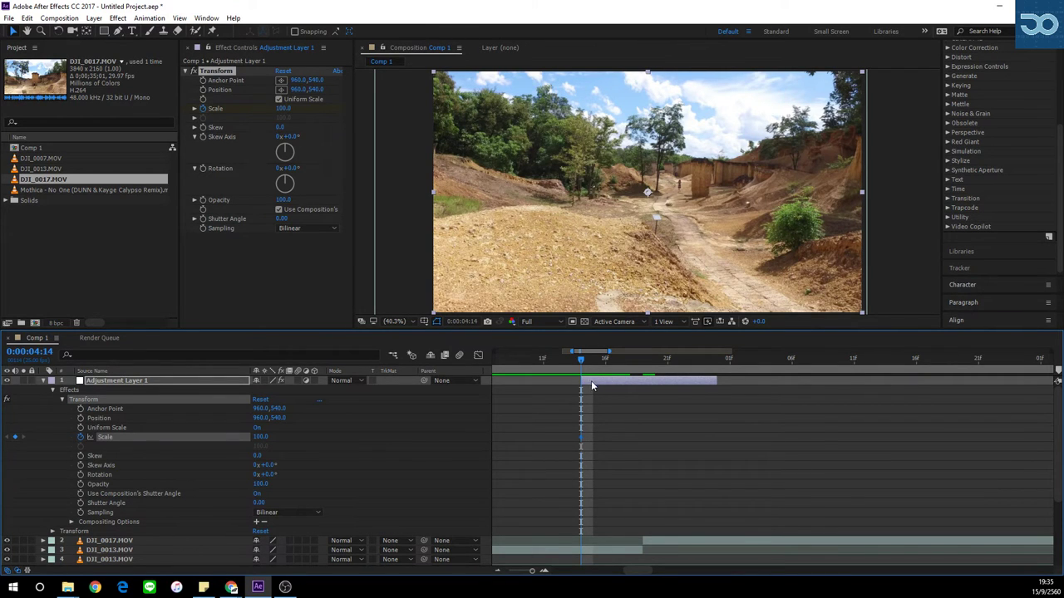
Raise the Transform effect's Scale to 356 at 0:00:04:18 and set its horizontal Position to 856.
{"action": "left_click_drag", "start_coordinate": [583, 361], "coordinate": [633, 366]}
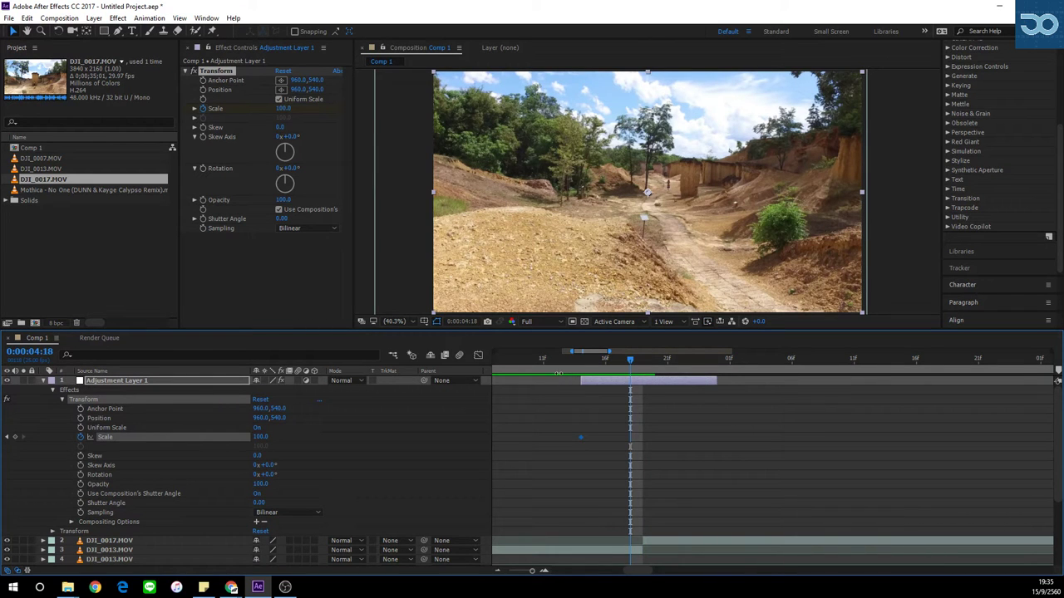
{"action": "left_click_drag", "start_coordinate": [261, 438], "coordinate": [408, 440]}
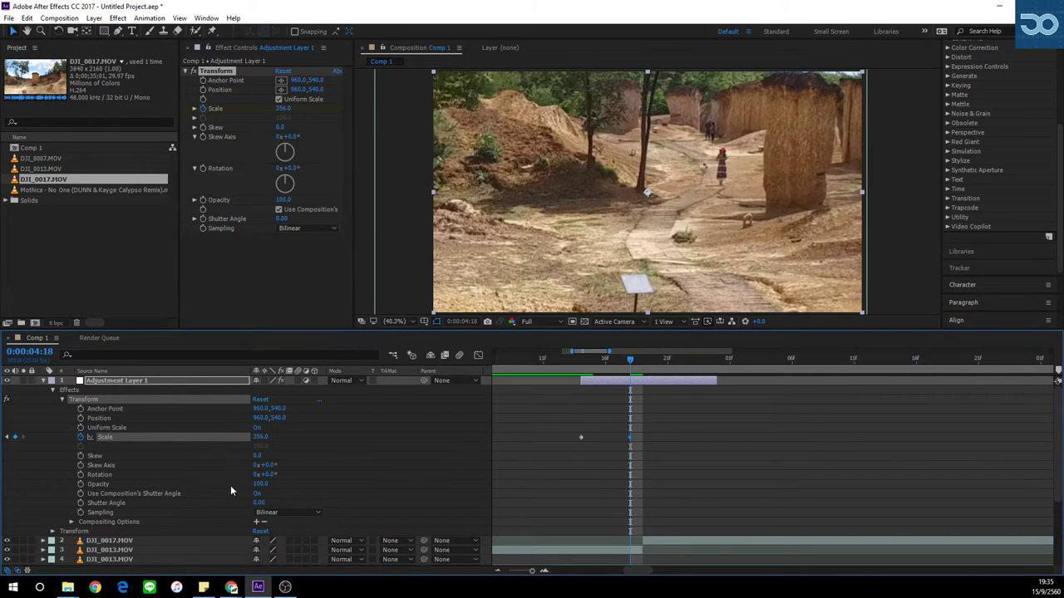
{"action": "left_click_drag", "start_coordinate": [263, 418], "coordinate": [237, 418]}
{"action": "left_click_drag", "start_coordinate": [87, 431], "coordinate": [204, 425]}
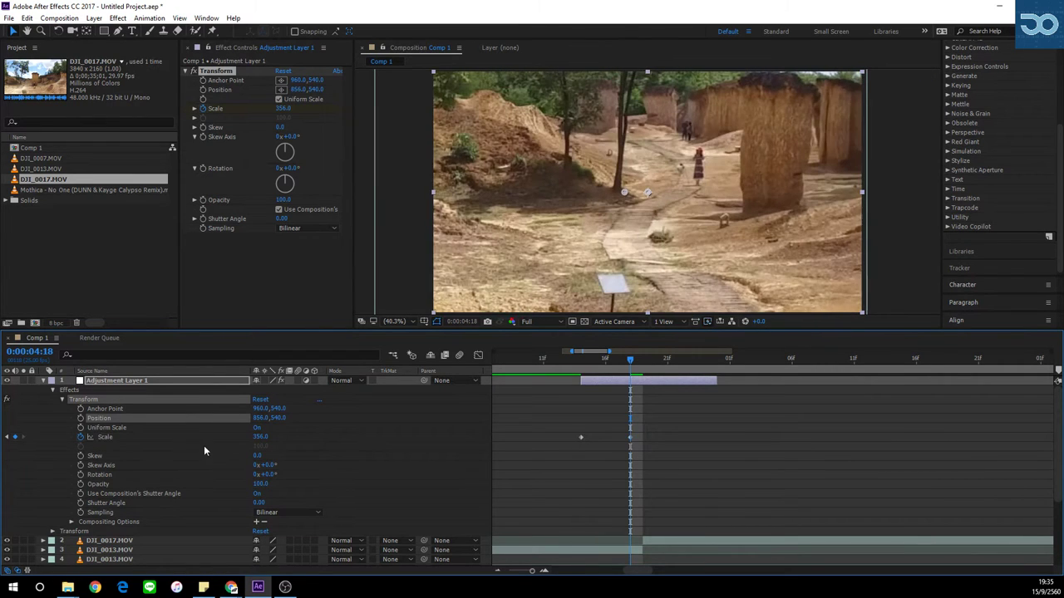
Undo the Transform effect's last Position change and set Scale keyframes of 455 at 0:00:04:18 and 42 at 0:00:04:19.
{"action": "key", "text": "ctrl+z"}
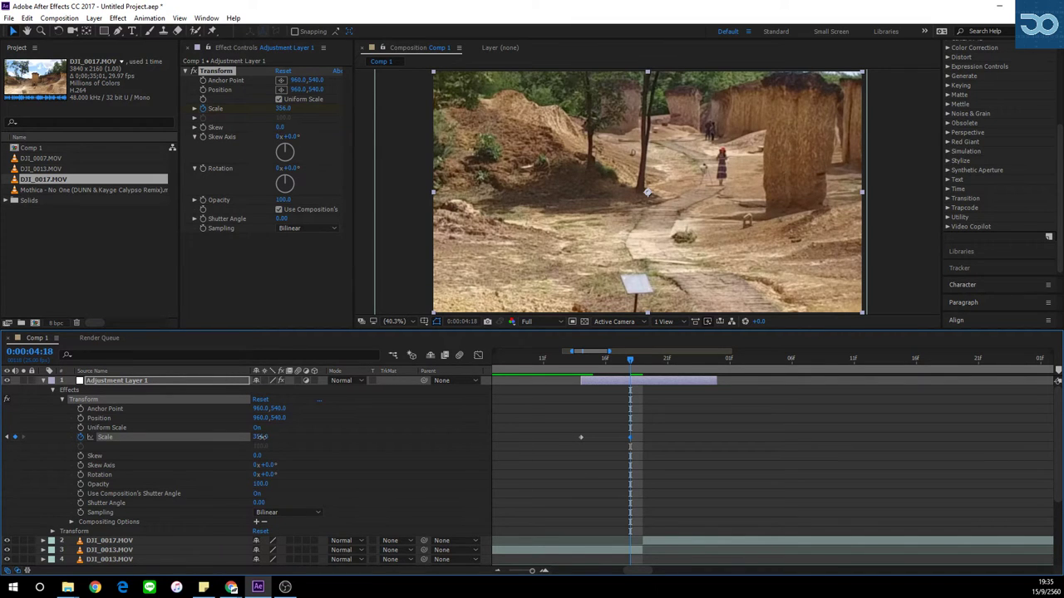
{"action": "left_click_drag", "start_coordinate": [261, 437], "coordinate": [311, 429]}
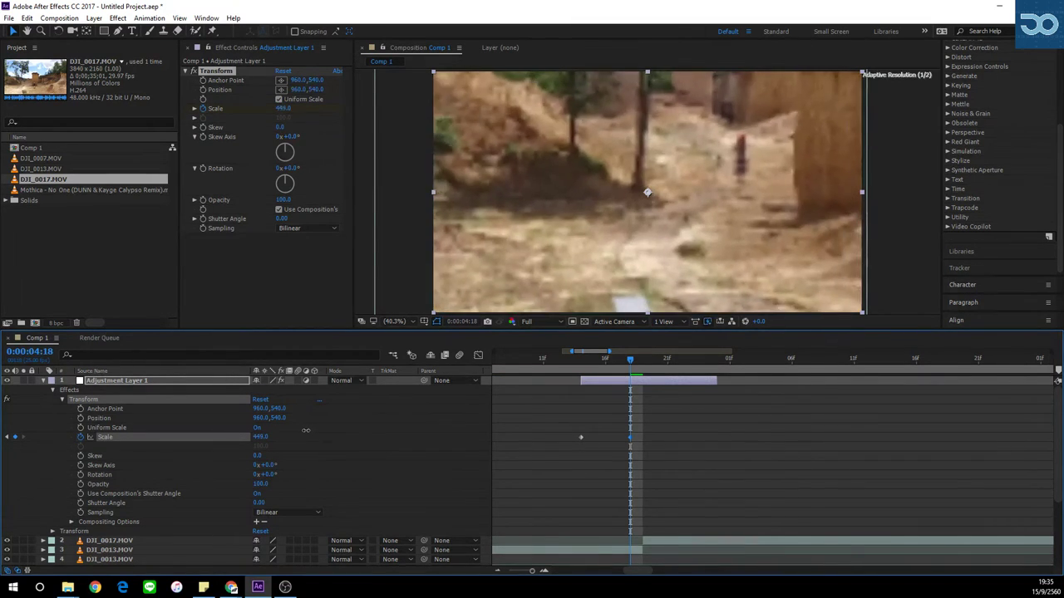
{"action": "left_click_drag", "start_coordinate": [633, 364], "coordinate": [641, 364]}
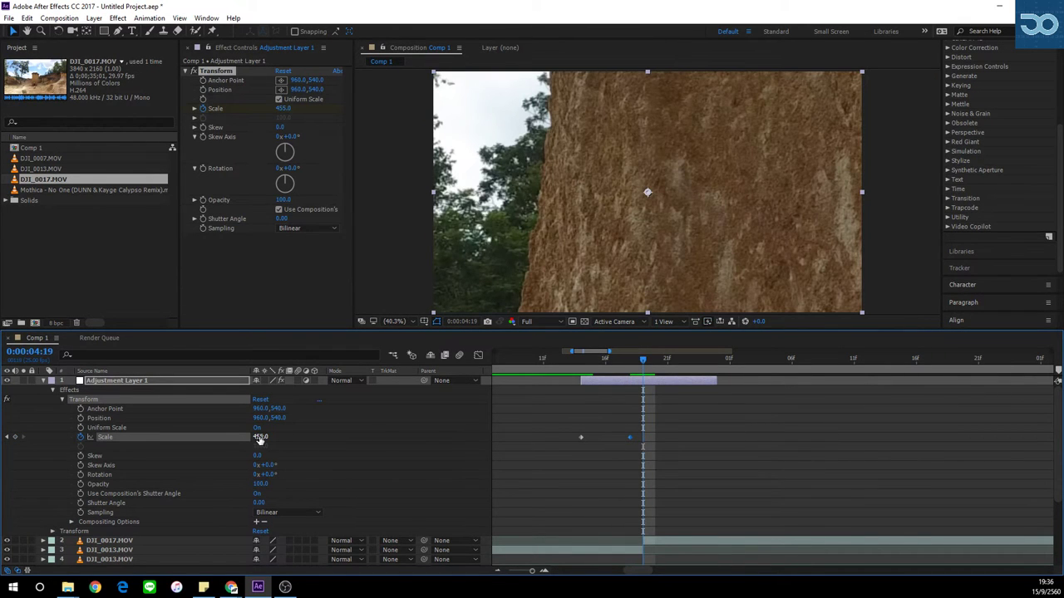
{"action": "left_click_drag", "start_coordinate": [261, 437], "coordinate": [54, 462]}
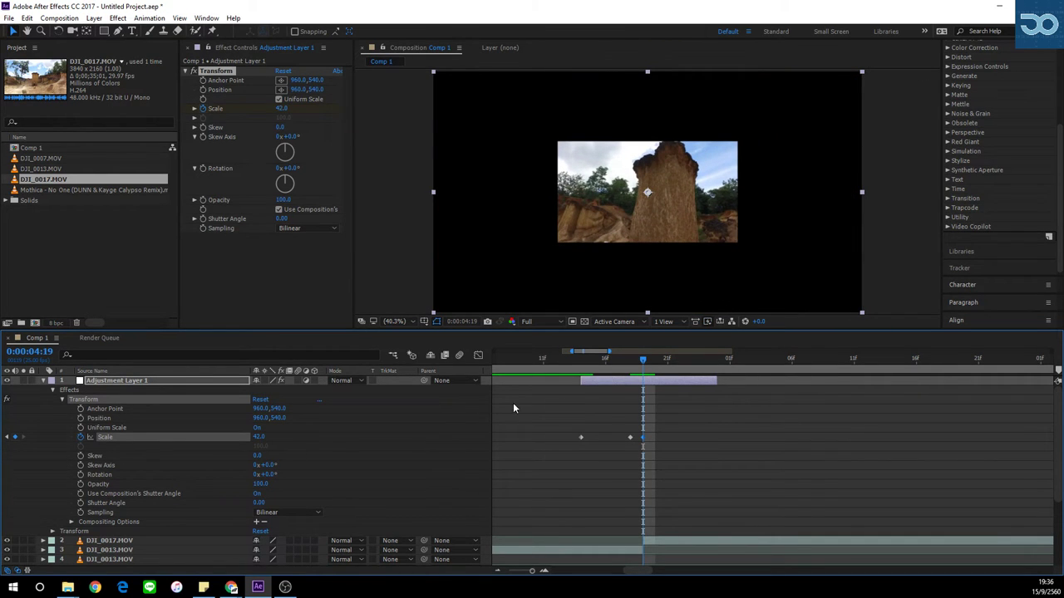
Set a Scale keyframe of 100 for the adjustment layer's Transform effect at 0:00:04:24.
{"action": "left_click_drag", "start_coordinate": [643, 366], "coordinate": [717, 367]}
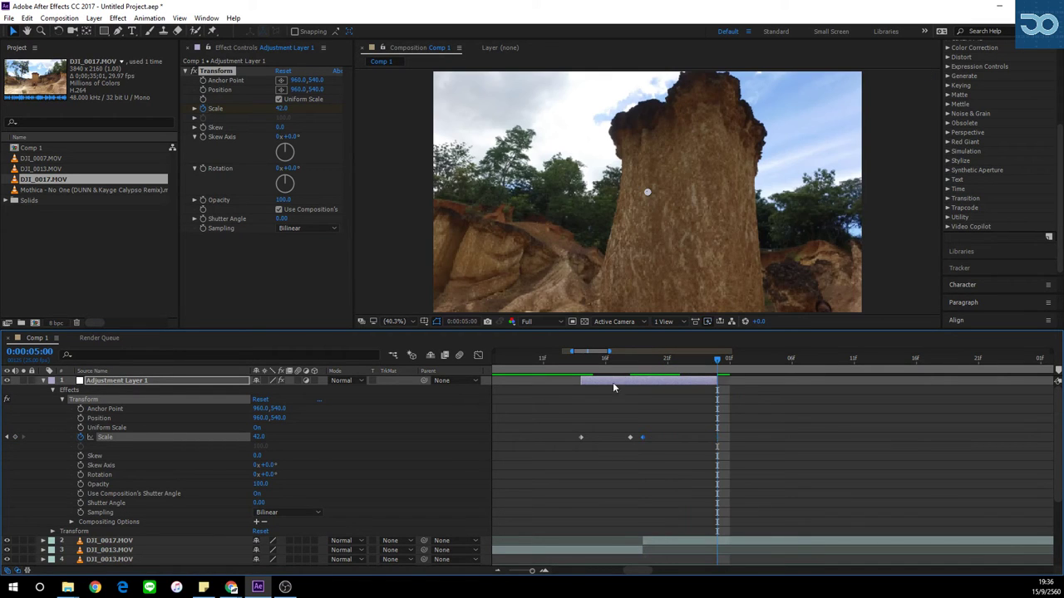
{"action": "left_click", "coordinate": [706, 363]}
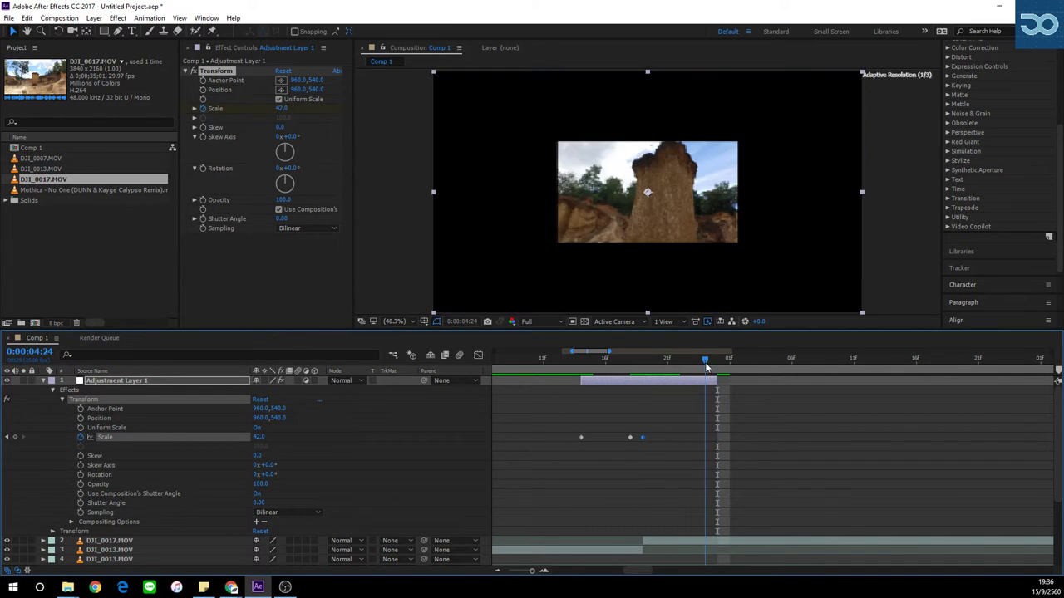
{"action": "left_click", "coordinate": [259, 436]}
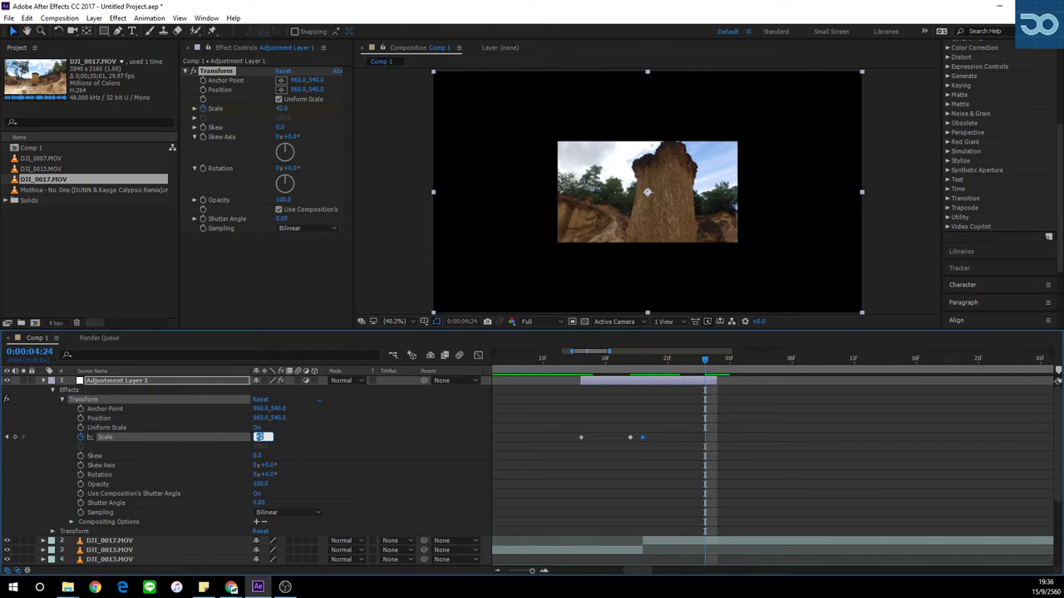
{"action": "type", "text": "100"}
{"action": "key", "text": "Return"}
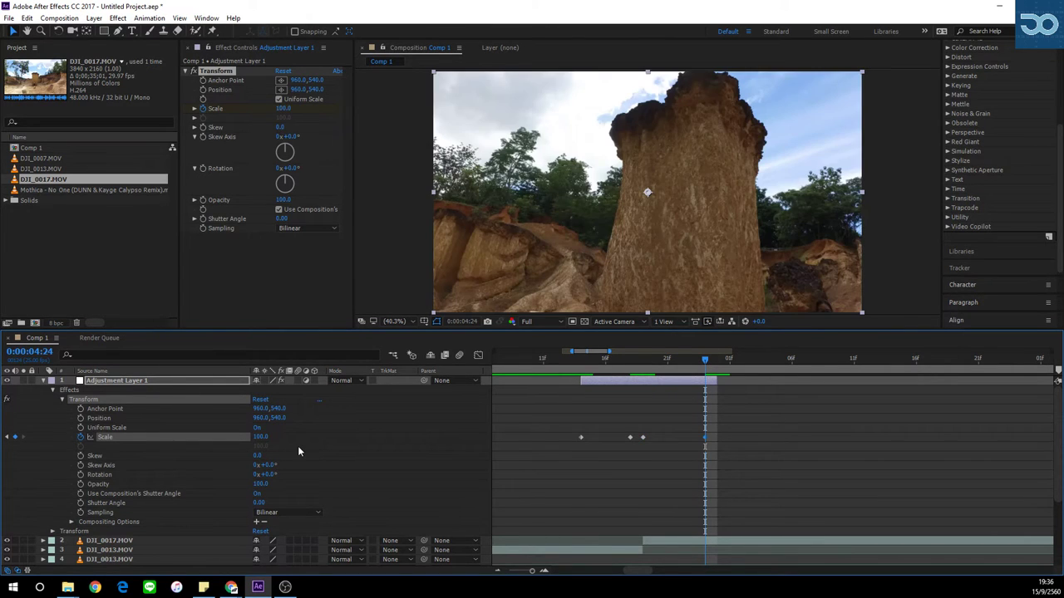
Check the shrunken frame at 0:00:04:20 and apply the Motion Tile effect to Adjustment Layer 1.
{"action": "left_click_drag", "start_coordinate": [686, 365], "coordinate": [657, 382]}
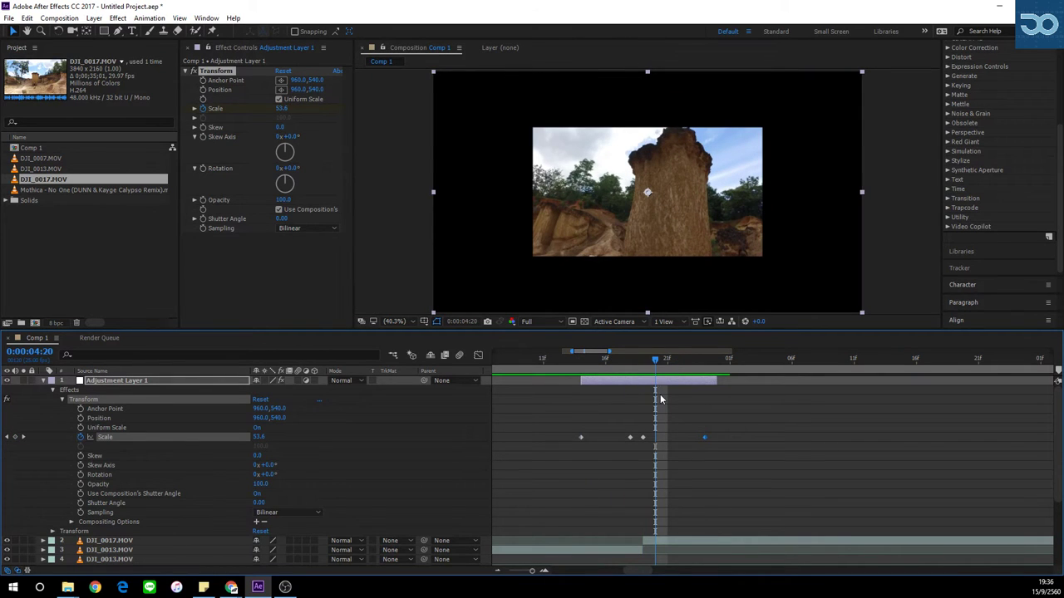
{"action": "left_click", "coordinate": [660, 396]}
{"action": "left_click", "coordinate": [662, 383]}
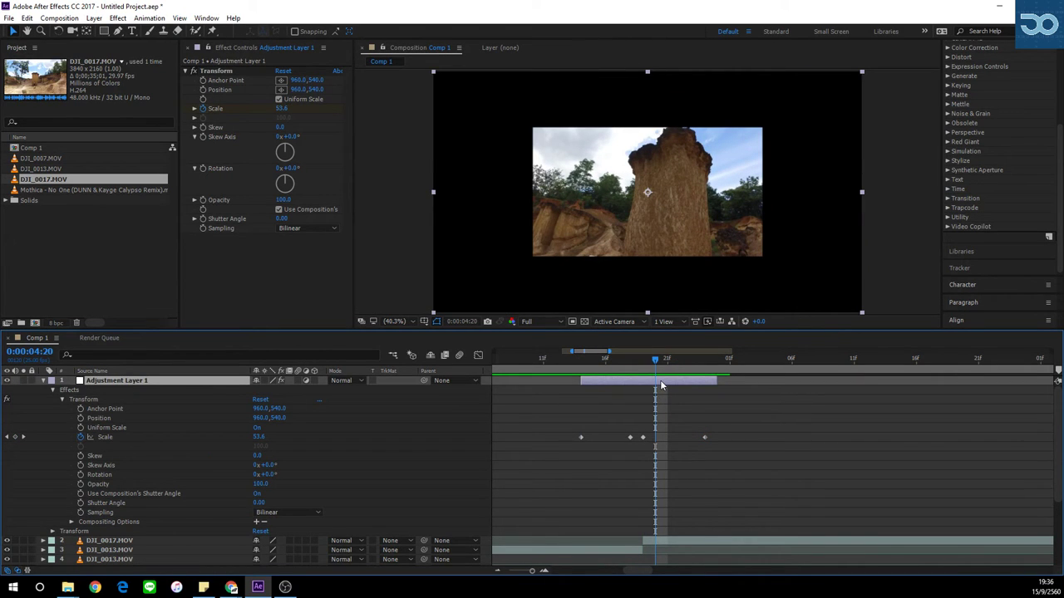
{"action": "key", "text": "ctrl+space"}
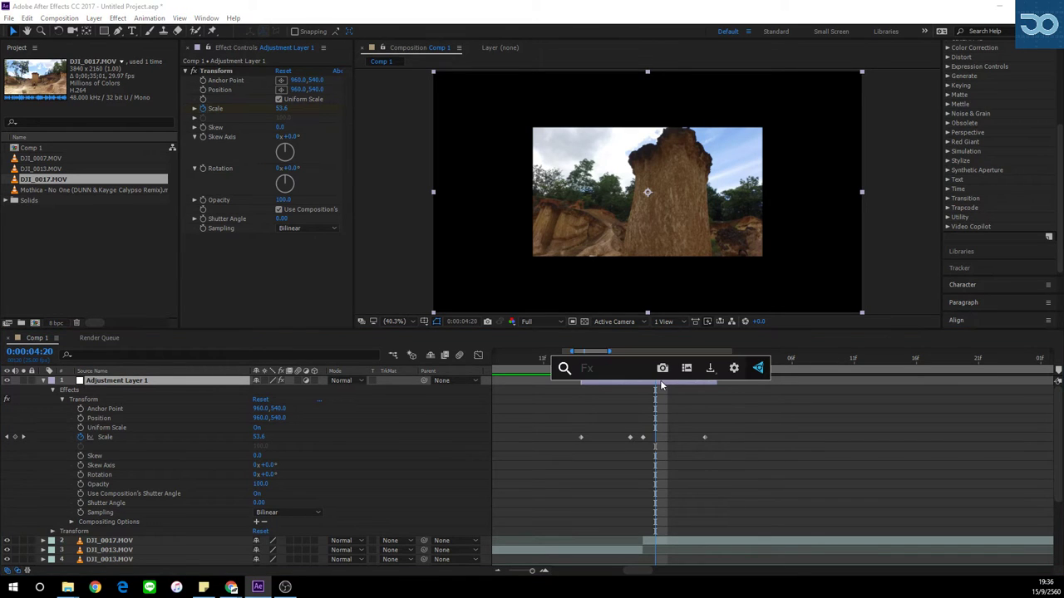
{"action": "type", "text": "mo"}
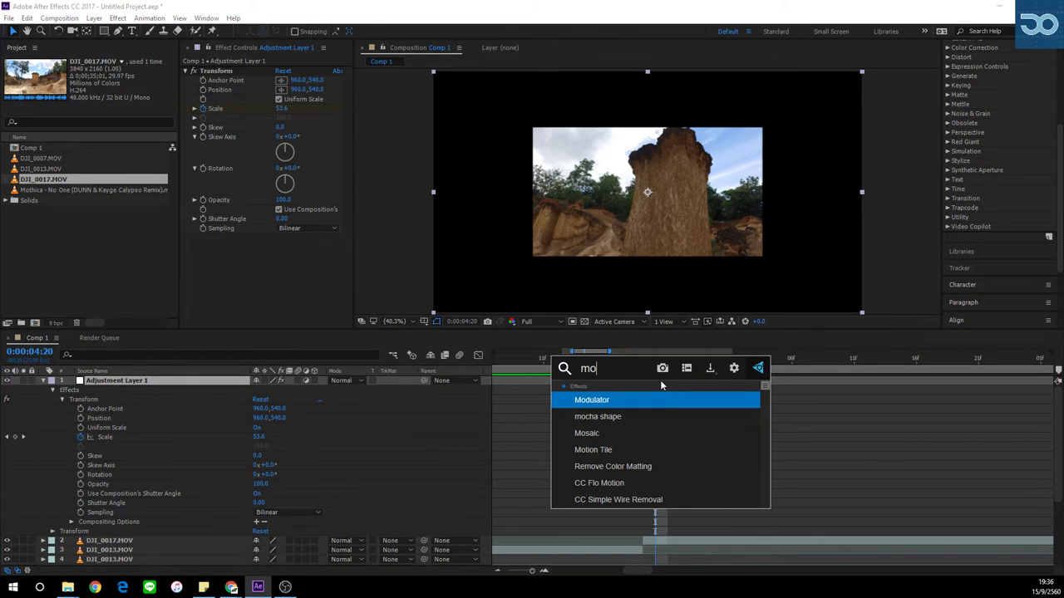
{"action": "left_click", "coordinate": [650, 451]}
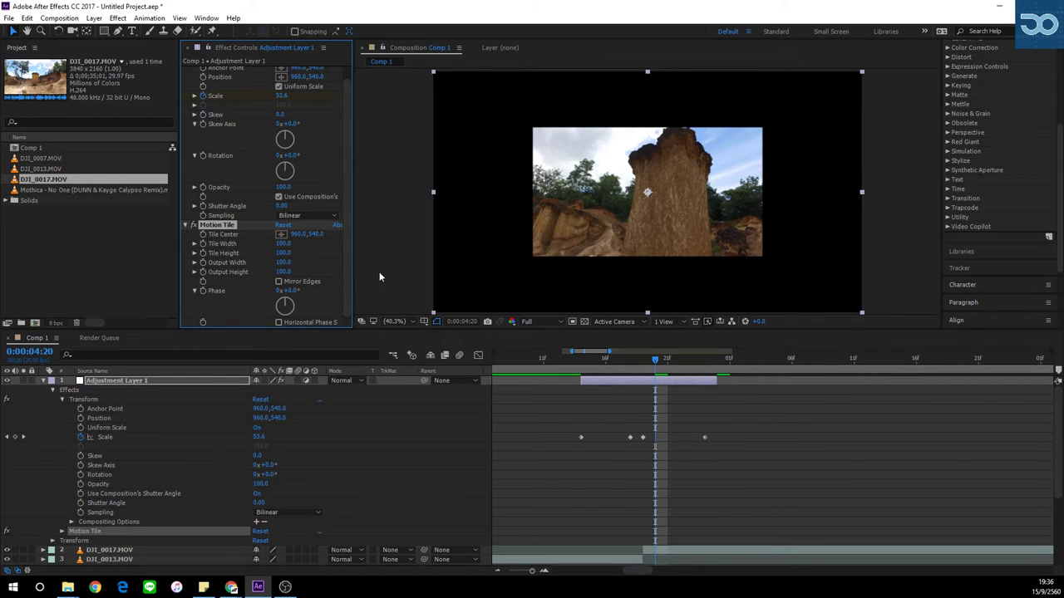
Enable Mirror Edges in Motion Tile and set Output Width to 260 and Output Height to 280.
{"action": "left_click_drag", "start_coordinate": [353, 265], "coordinate": [370, 266]}
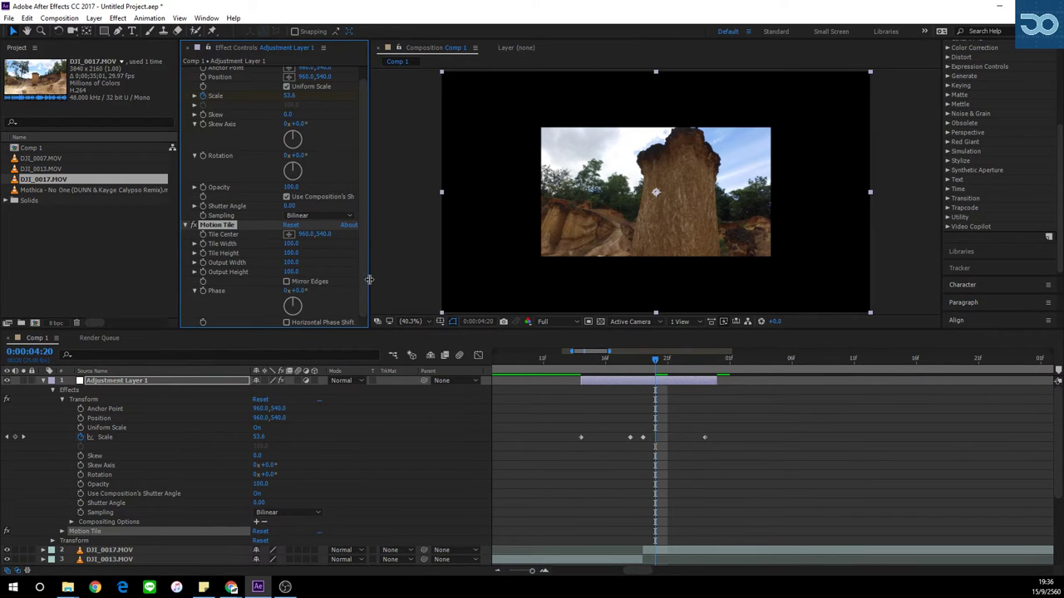
{"action": "left_click", "coordinate": [287, 282]}
{"action": "left_click_drag", "start_coordinate": [290, 262], "coordinate": [304, 262]}
{"action": "key", "text": "ctrl+z"}
{"action": "left_click_drag", "start_coordinate": [292, 243], "coordinate": [306, 272]}
{"action": "key", "text": "ctrl+z"}
Set Motion Tile's Output Width to 590 while viewing the frame at 0:00:04:21.
{"action": "left_click", "coordinate": [643, 360]}
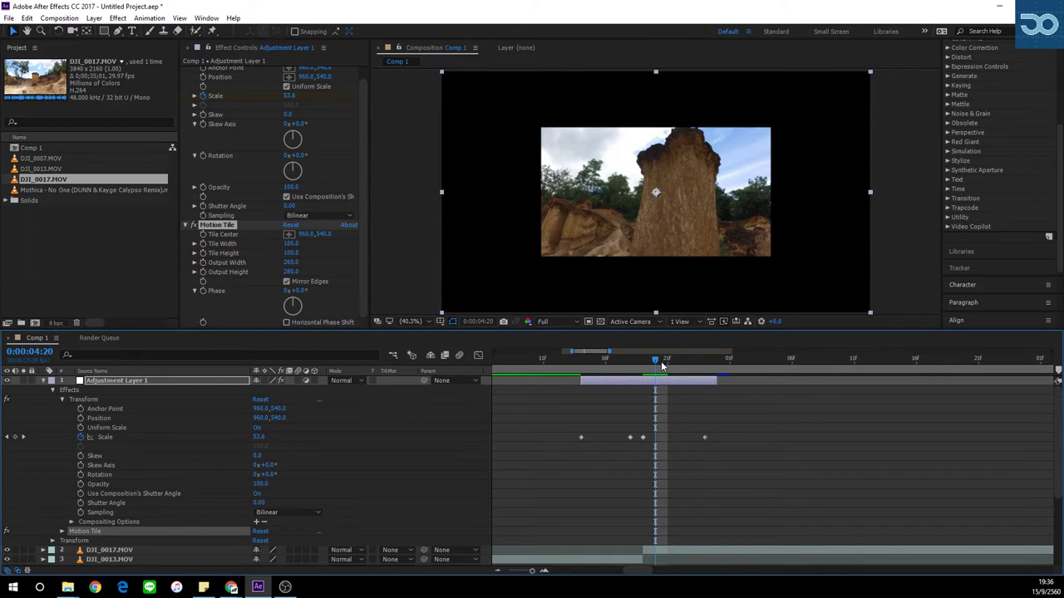
{"action": "left_click_drag", "start_coordinate": [643, 360], "coordinate": [668, 360]}
{"action": "scroll", "coordinate": [608, 267], "scroll_direction": "up", "scroll_amount": 2}
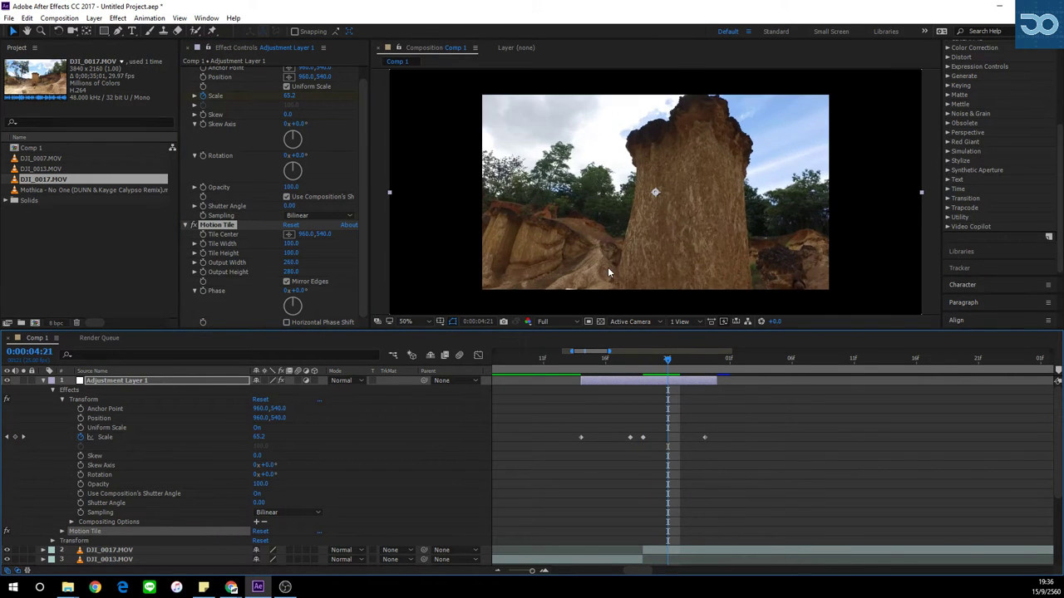
{"action": "scroll", "coordinate": [554, 273], "scroll_direction": "down", "scroll_amount": 3}
{"action": "left_click_drag", "start_coordinate": [291, 243], "coordinate": [371, 251]}
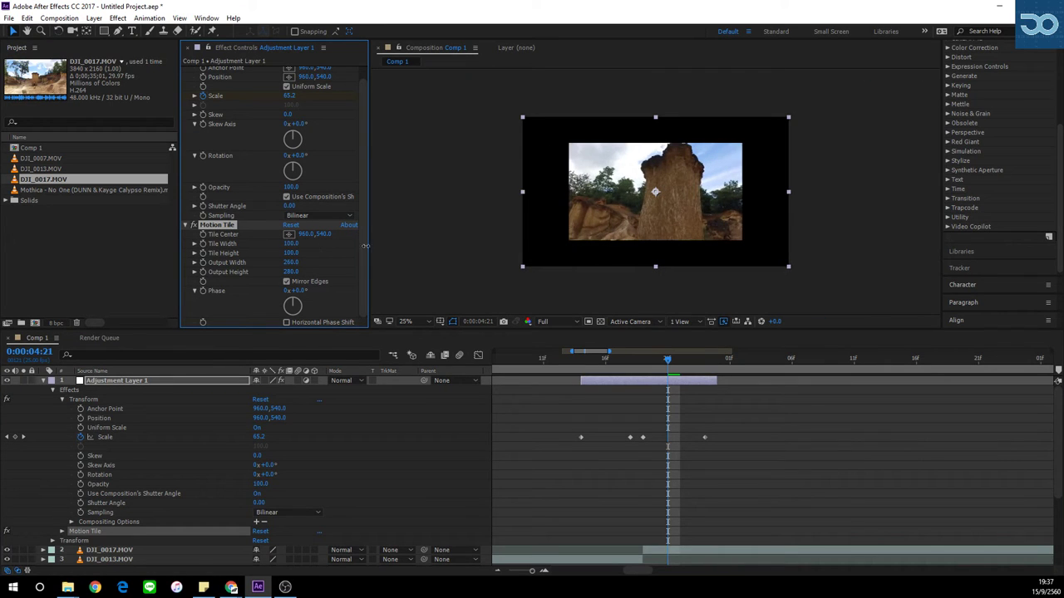
{"action": "left_click_drag", "start_coordinate": [292, 263], "coordinate": [292, 286]}
Go to 0:00:04:19 and move the Motion Tile effect above Transform in the adjustment layer's effect order.
{"action": "scroll", "coordinate": [667, 455], "scroll_direction": "down", "scroll_amount": 2}
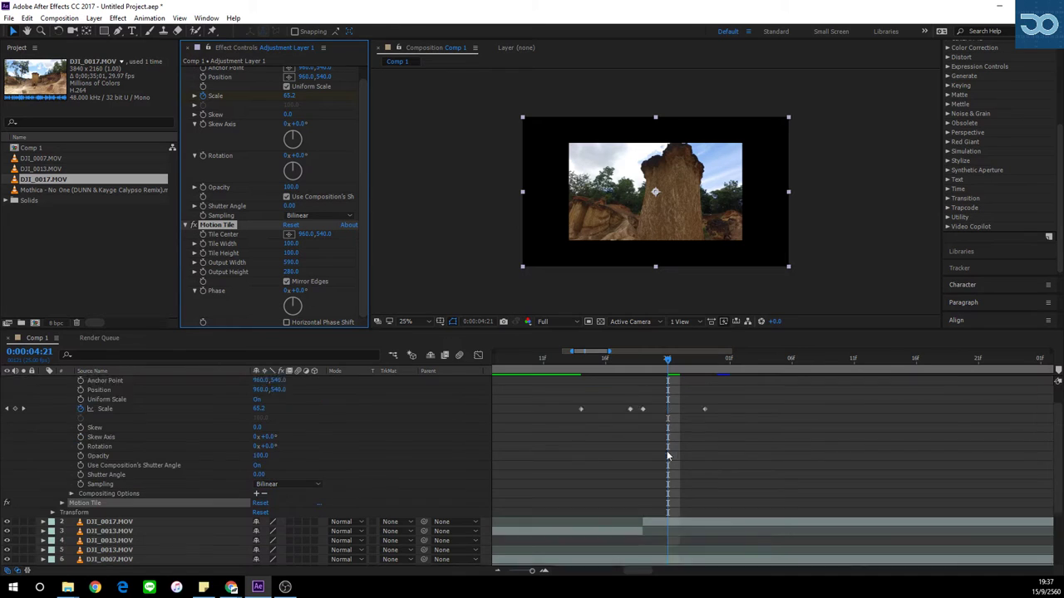
{"action": "scroll", "coordinate": [658, 392], "scroll_direction": "up", "scroll_amount": 1}
{"action": "left_click_drag", "start_coordinate": [667, 361], "coordinate": [647, 362]}
{"action": "scroll", "coordinate": [682, 432], "scroll_direction": "up", "scroll_amount": 1}
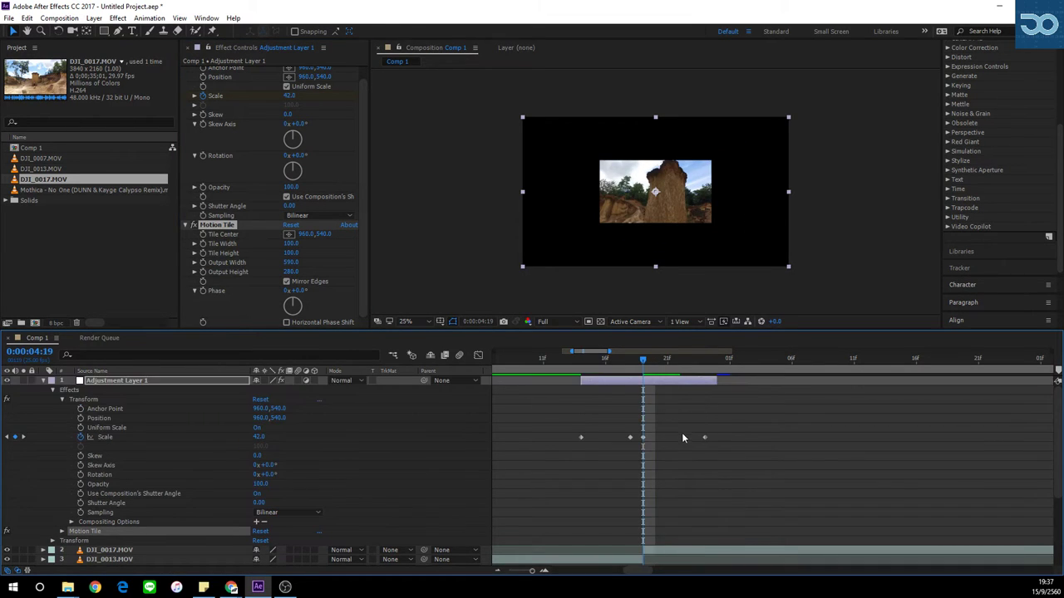
{"action": "left_click_drag", "start_coordinate": [363, 262], "coordinate": [363, 276]}
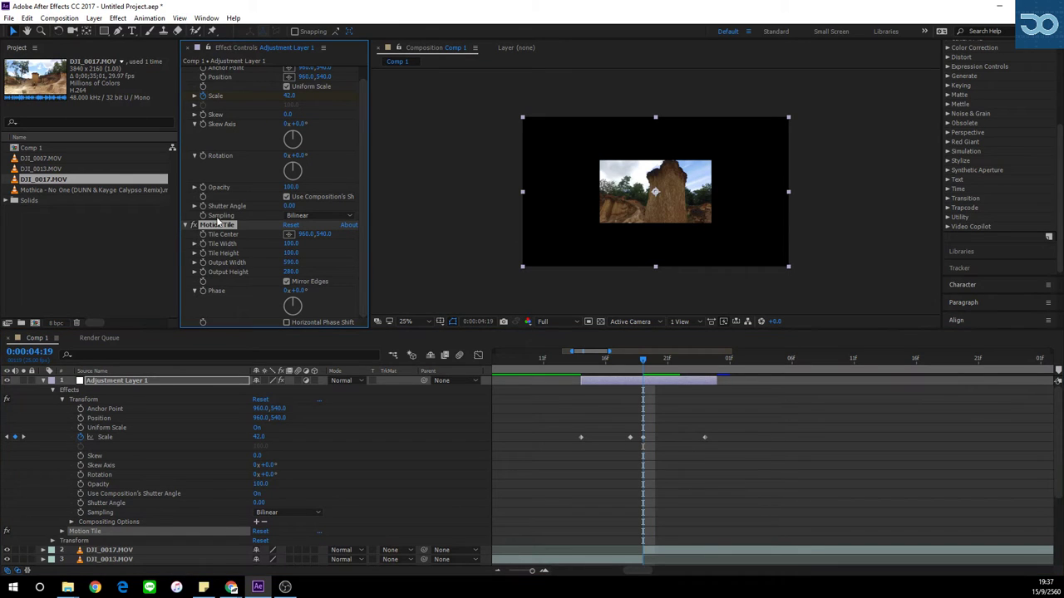
{"action": "key", "text": "ctrl+alt+Up"}
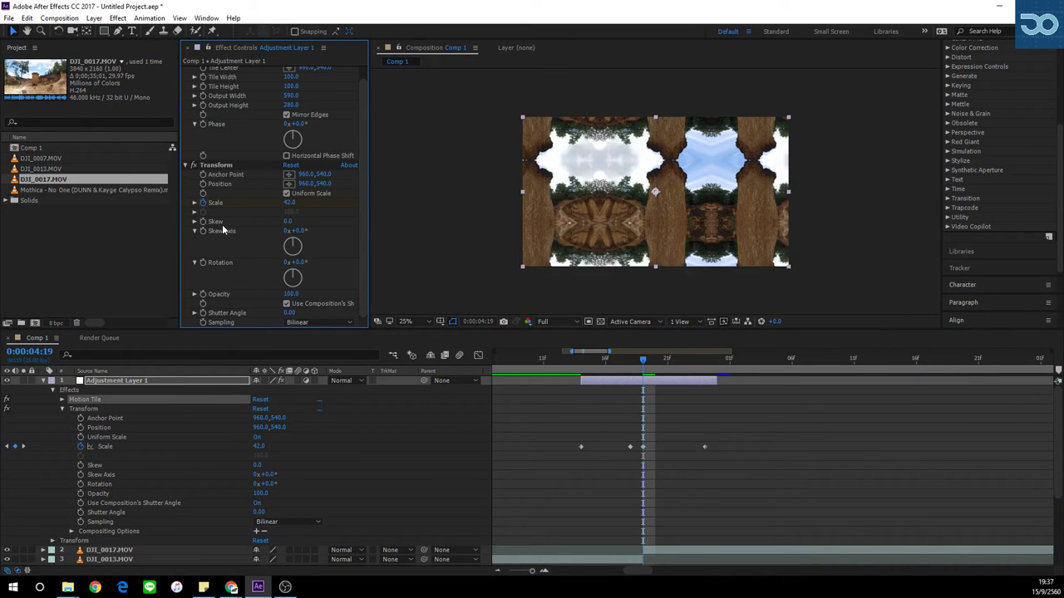
Set Motion Tile's Output Width and Output Height both to 240.
{"action": "scroll", "coordinate": [241, 197], "scroll_direction": "up", "scroll_amount": 1}
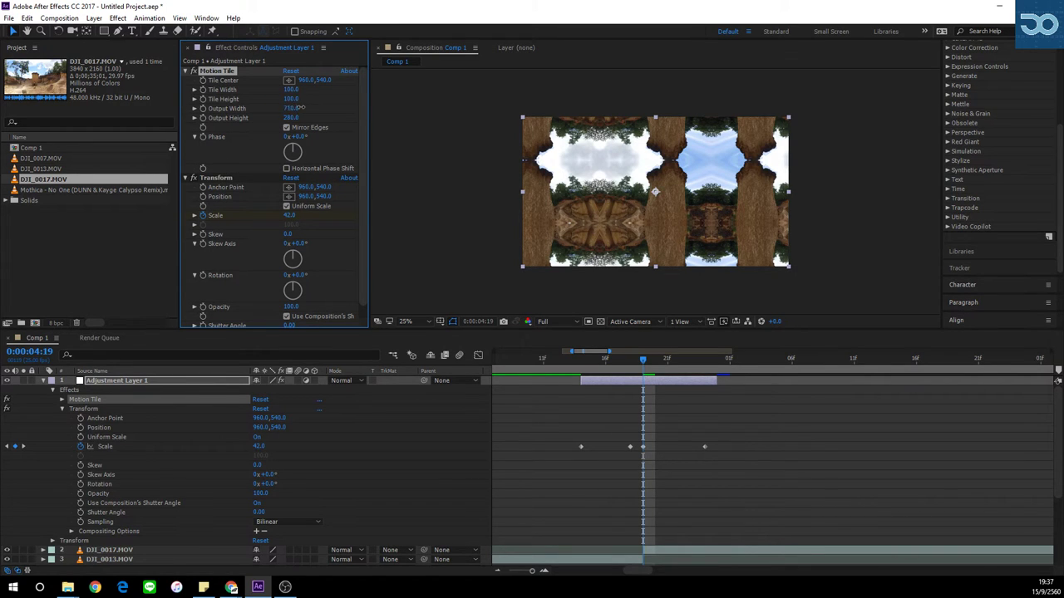
{"action": "mouse_move", "coordinate": [301, 108]}
{"action": "left_mouse_down"}
{"action": "mouse_move", "coordinate": [274, 117]}
{"action": "mouse_move", "coordinate": [293, 117]}
{"action": "mouse_move", "coordinate": [293, 108]}
{"action": "left_mouse_up"}
{"action": "left_click", "coordinate": [218, 180]}
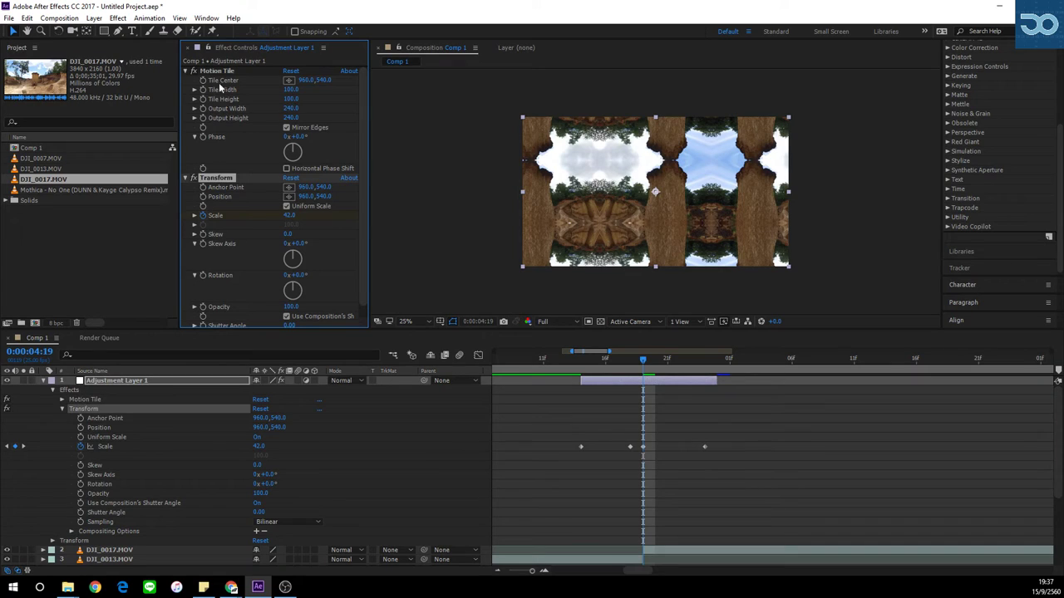
{"action": "left_click", "coordinate": [221, 73]}
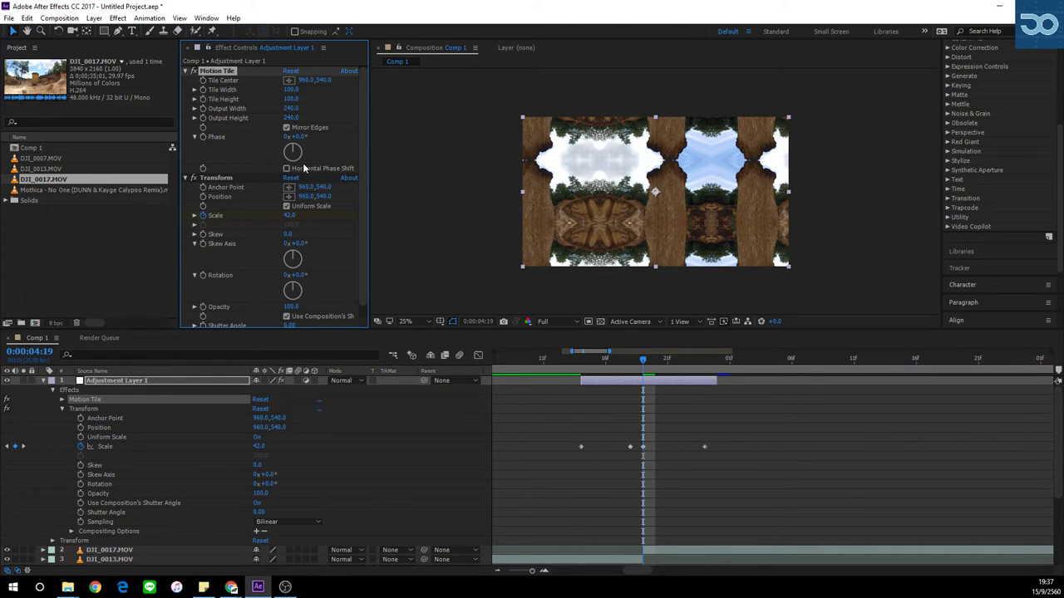
Compare the tiled frame with Motion Tile's Mirror Edges off and on, leaving the option enabled.
{"action": "left_click", "coordinate": [287, 127]}
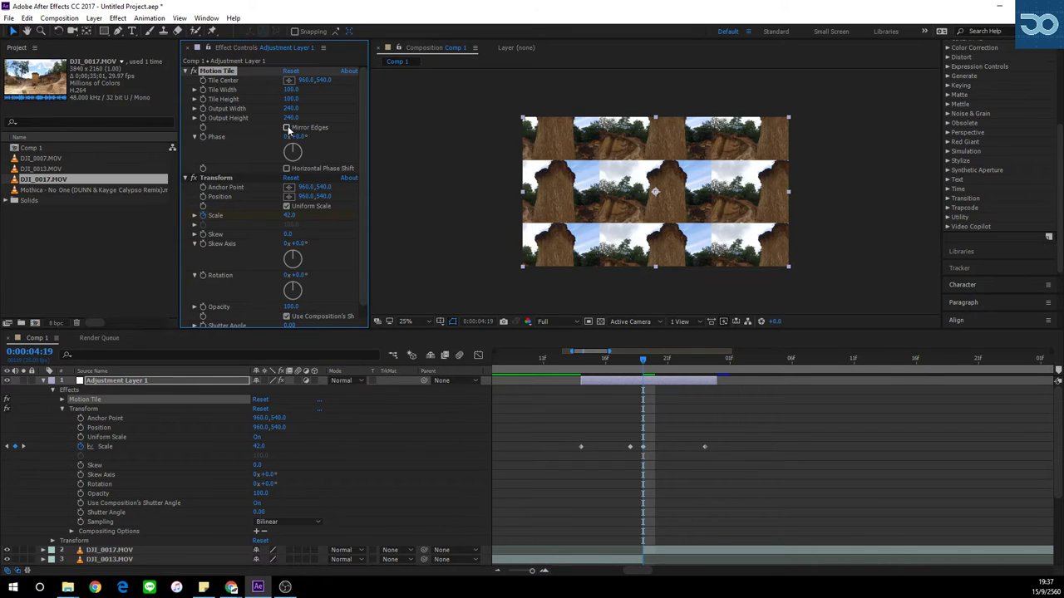
{"action": "left_click", "coordinate": [286, 127]}
{"action": "left_click", "coordinate": [287, 127]}
{"action": "left_click", "coordinate": [286, 127]}
{"action": "left_click", "coordinate": [286, 127]}
{"action": "left_click", "coordinate": [287, 128]}
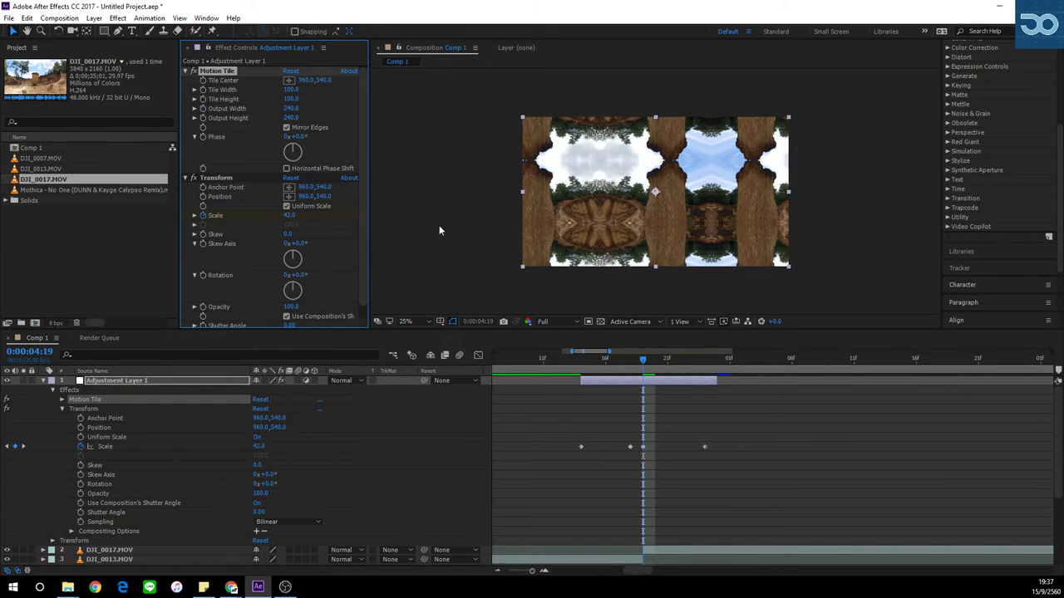
Trim the composition's work area to run from shortly before to just after the adjustment layer.
{"action": "left_click_drag", "start_coordinate": [605, 363], "coordinate": [578, 369]}
{"action": "left_click", "coordinate": [498, 570]}
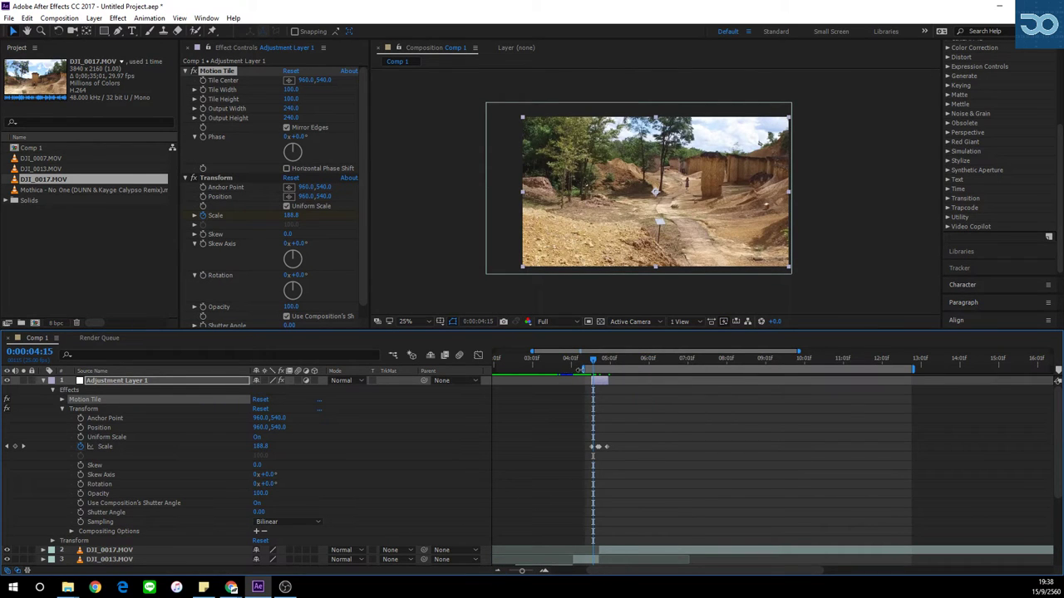
{"action": "left_click_drag", "start_coordinate": [913, 368], "coordinate": [611, 368]}
{"action": "left_click", "coordinate": [544, 571]}
{"action": "left_click", "coordinate": [544, 571]}
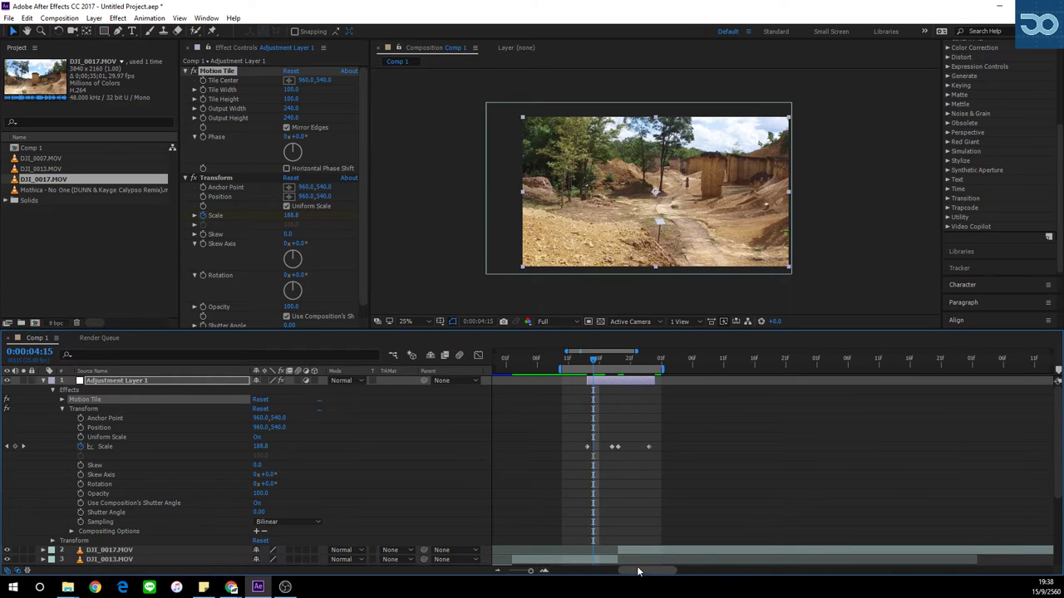
{"action": "left_click_drag", "start_coordinate": [639, 572], "coordinate": [631, 572]}
{"action": "left_click", "coordinate": [544, 571]}
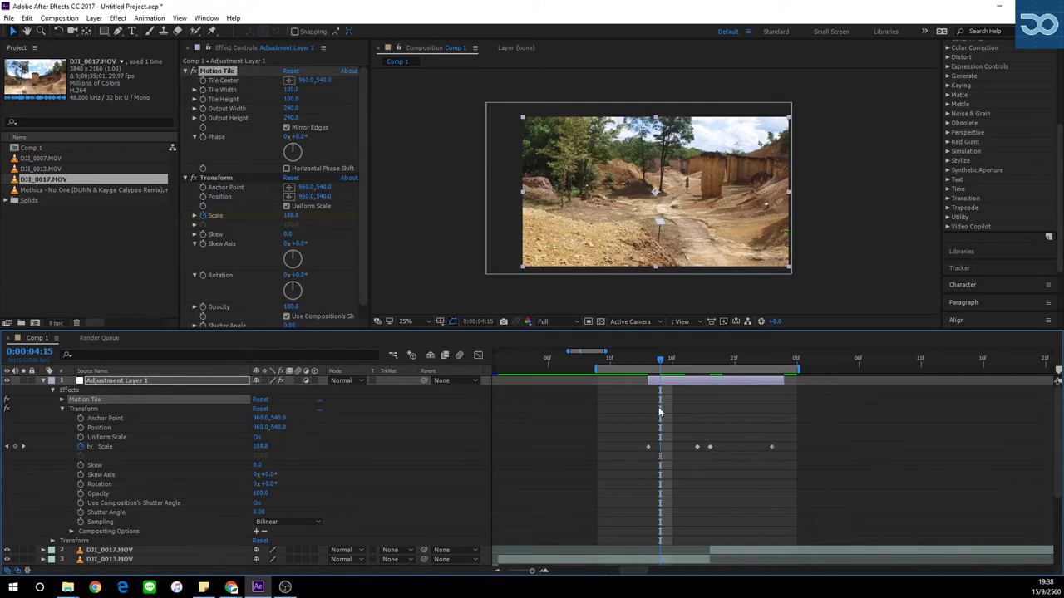
Preview the zoom transition within the work area and inspect the frame at 0:00:04:18.
{"action": "left_click_drag", "start_coordinate": [664, 360], "coordinate": [702, 370]}
{"action": "key", "text": "space"}
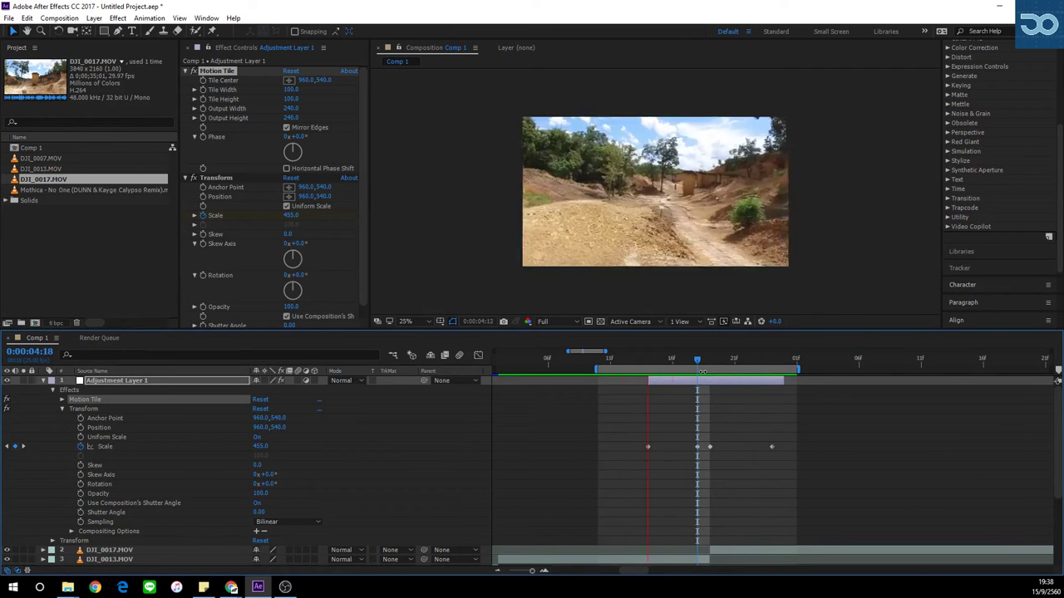
{"action": "key", "text": "space"}
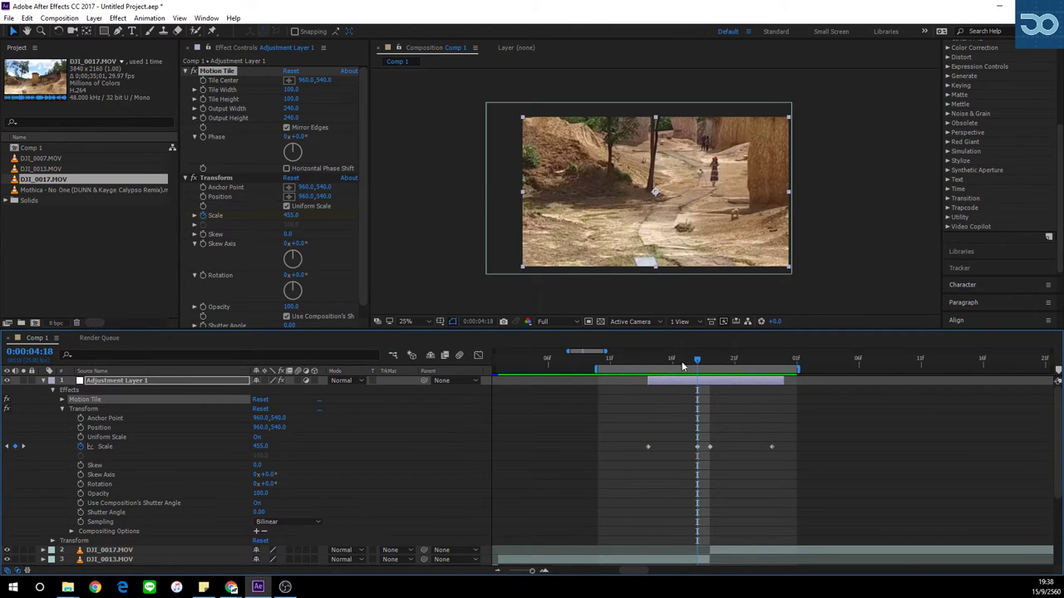
{"action": "mouse_move", "coordinate": [682, 362]}
{"action": "left_mouse_down"}
{"action": "mouse_move", "coordinate": [667, 362]}
{"action": "mouse_move", "coordinate": [695, 366]}
{"action": "left_mouse_up"}
{"action": "scroll", "coordinate": [365, 280], "scroll_direction": "down", "scroll_amount": 1}
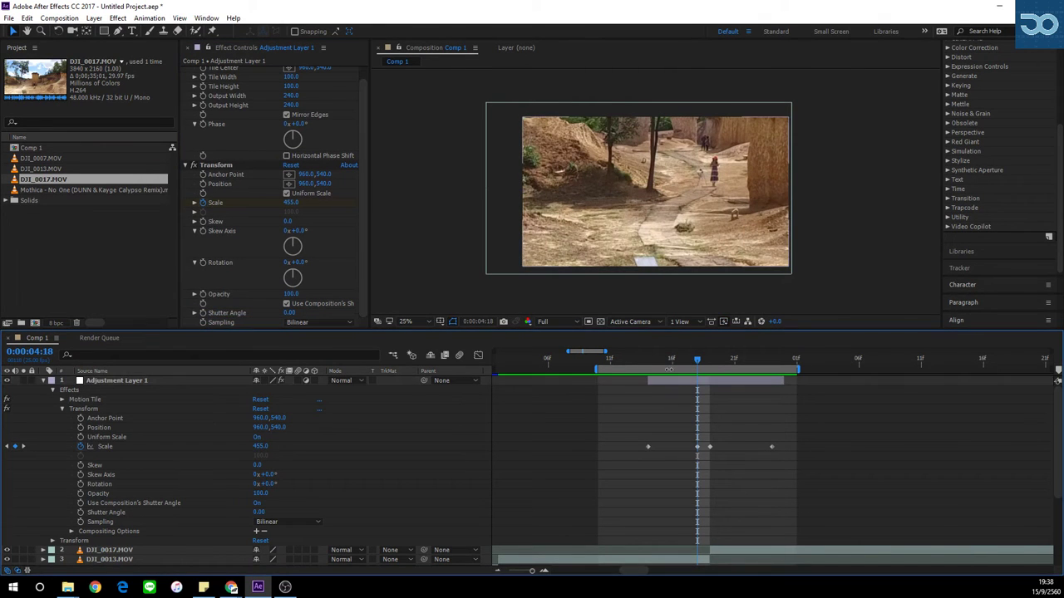
Apply the Offset effect to Adjustment Layer 1.
{"action": "left_click", "coordinate": [695, 384]}
{"action": "key", "text": "ctrl+space"}
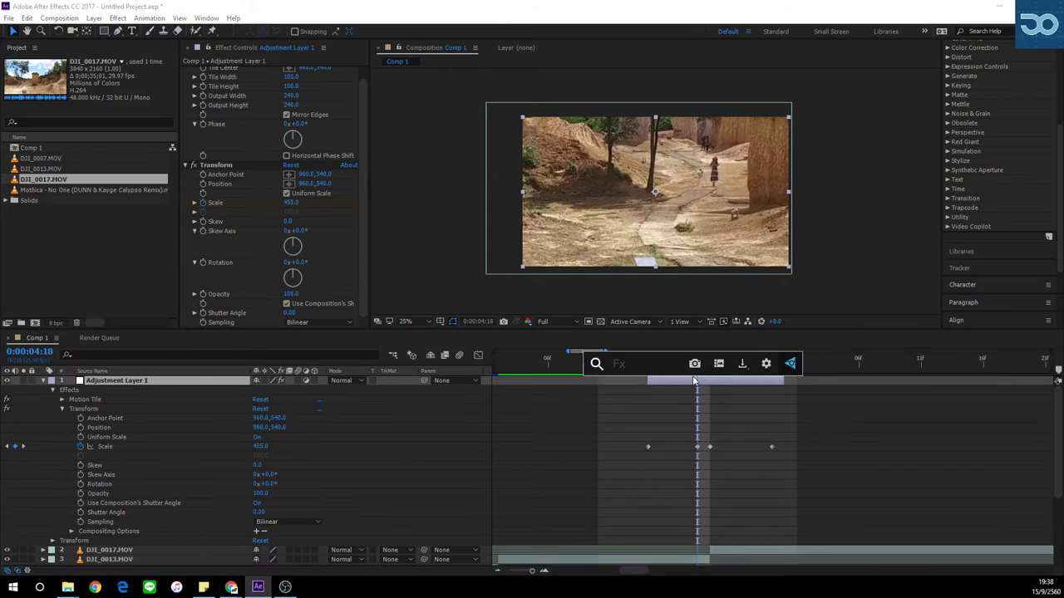
{"action": "type", "text": "off"}
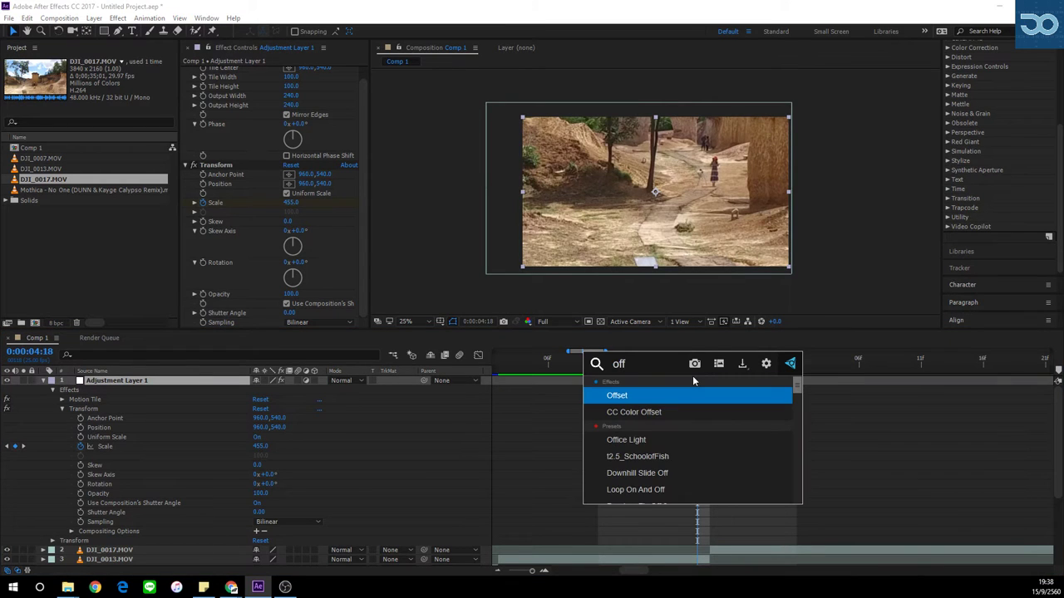
{"action": "left_click", "coordinate": [678, 397]}
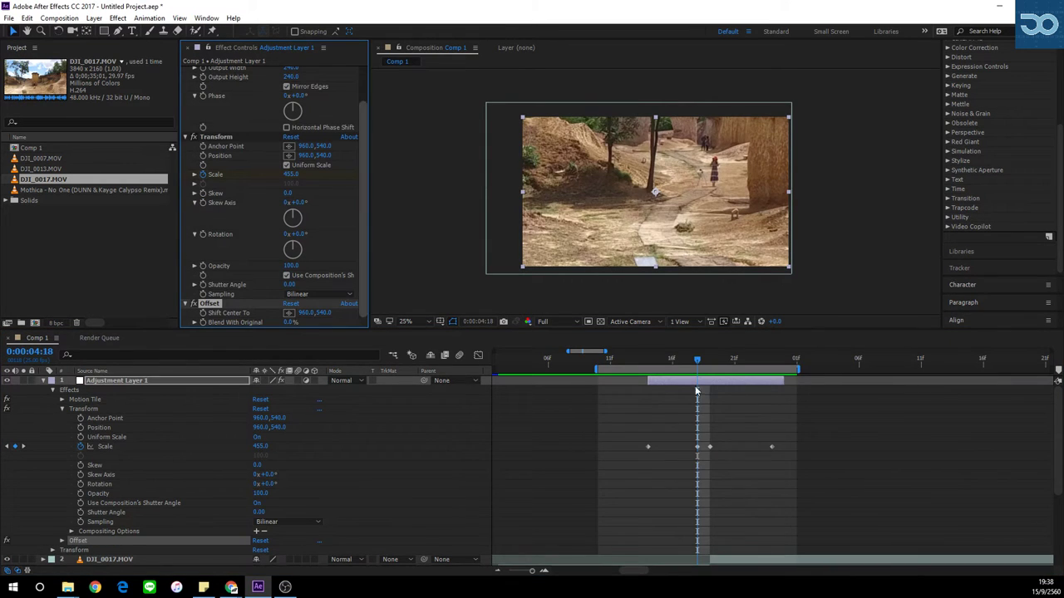
Keyframe Offset's Shift Center To at 960, 540 at 0:00:04:14 and 0:00:04:24, and reveal its keyframes in the timeline.
{"action": "left_click_drag", "start_coordinate": [683, 364], "coordinate": [653, 366]}
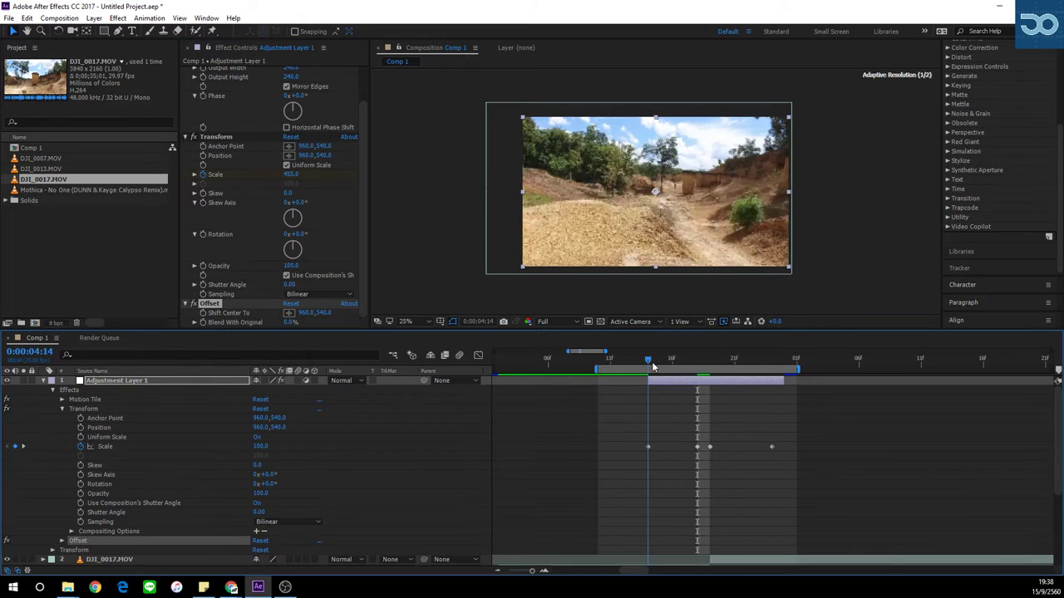
{"action": "left_click", "coordinate": [204, 317]}
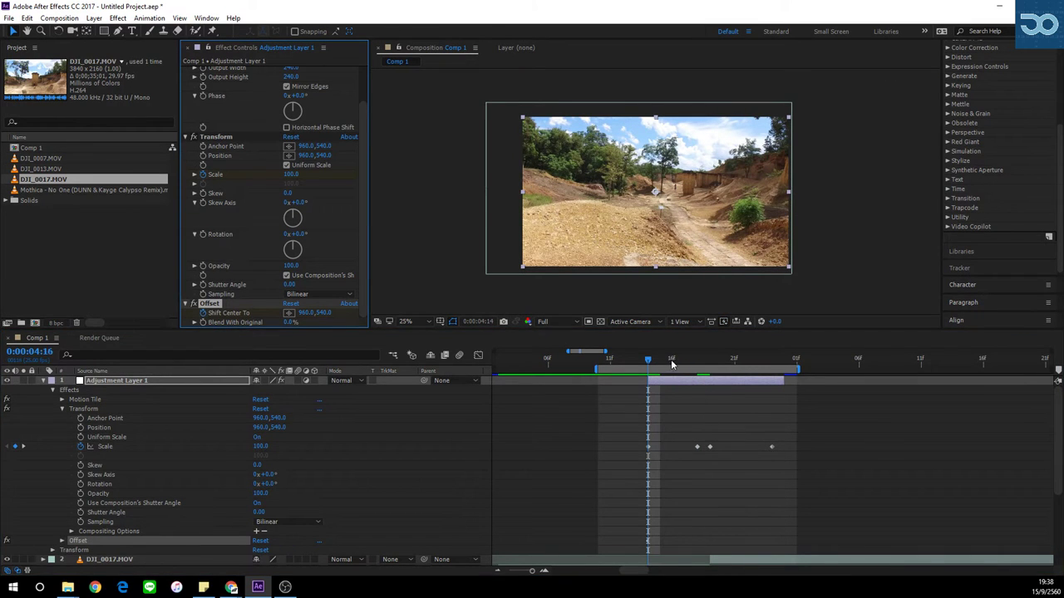
{"action": "left_click_drag", "start_coordinate": [672, 364], "coordinate": [771, 364]}
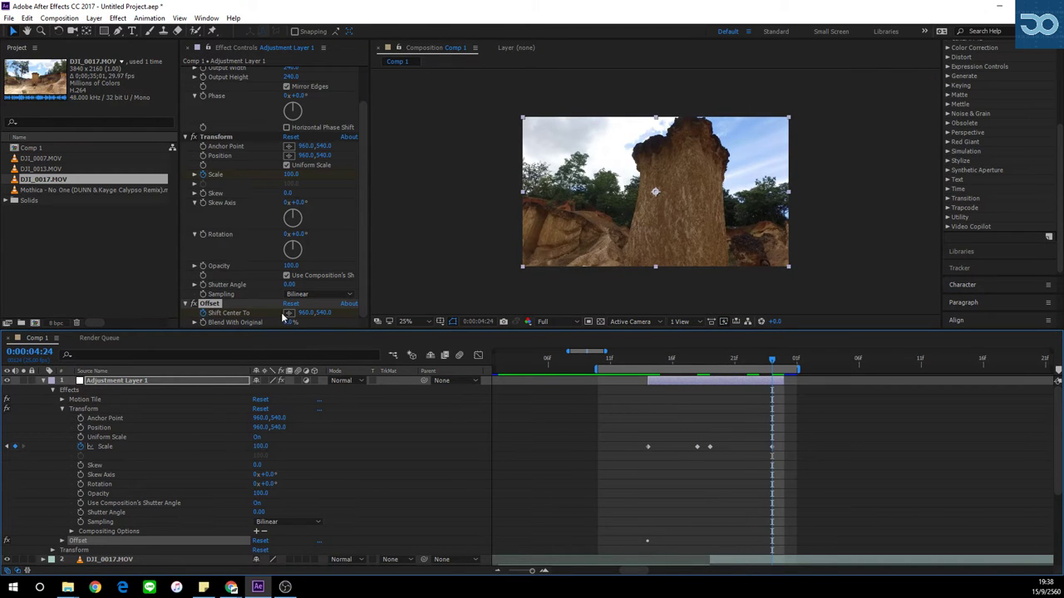
{"action": "left_click", "coordinate": [61, 408]}
{"action": "left_click", "coordinate": [62, 419]}
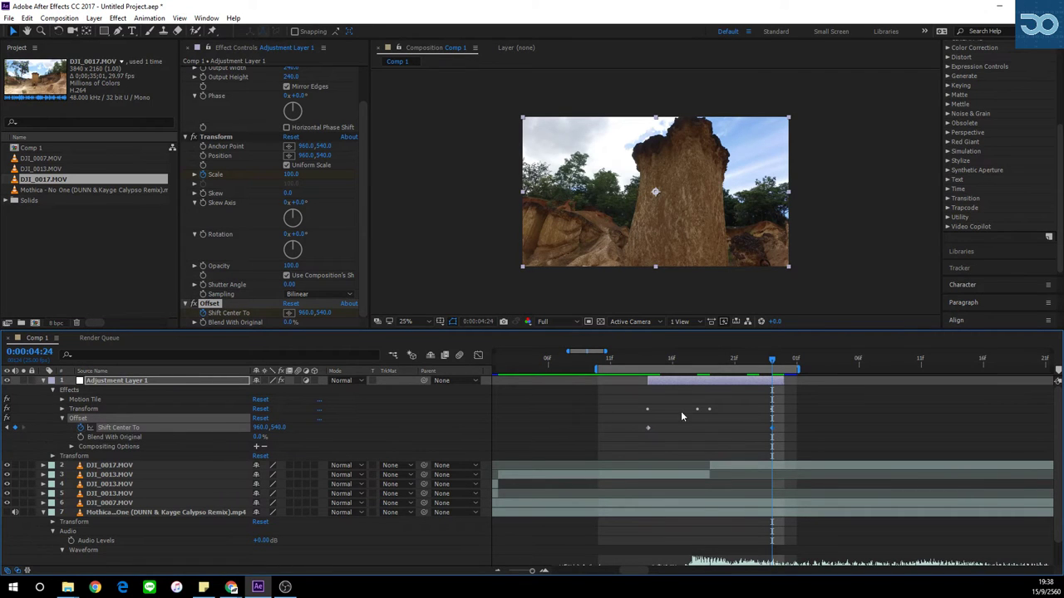
Set Offset's Shift Center To to about 81, 860 at 0:00:04:18.
{"action": "mouse_move", "coordinate": [698, 364]}
{"action": "left_mouse_down"}
{"action": "mouse_move", "coordinate": [672, 363]}
{"action": "mouse_move", "coordinate": [698, 365]}
{"action": "left_mouse_up"}
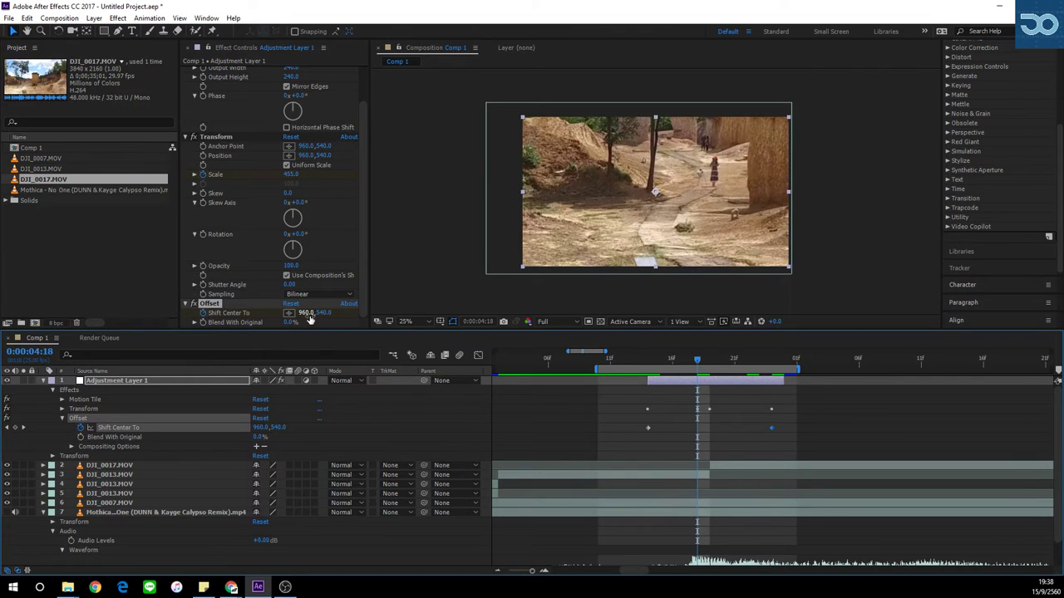
{"action": "left_click_drag", "start_coordinate": [301, 314], "coordinate": [175, 314]}
{"action": "left_click_drag", "start_coordinate": [305, 314], "coordinate": [241, 314]}
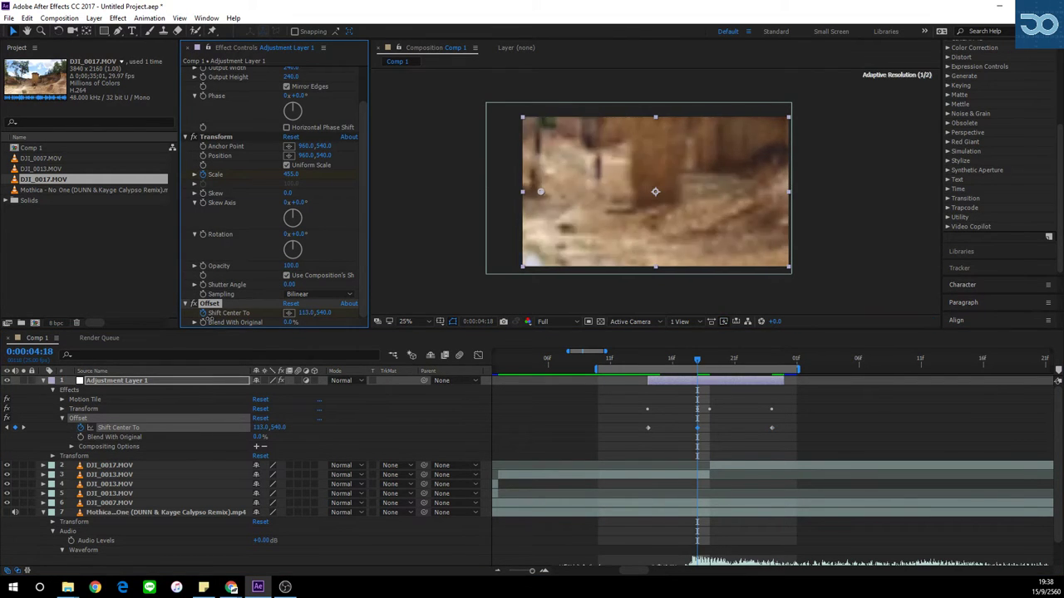
{"action": "left_click_drag", "start_coordinate": [321, 313], "coordinate": [390, 313]}
{"action": "left_click_drag", "start_coordinate": [359, 512], "coordinate": [368, 463]}
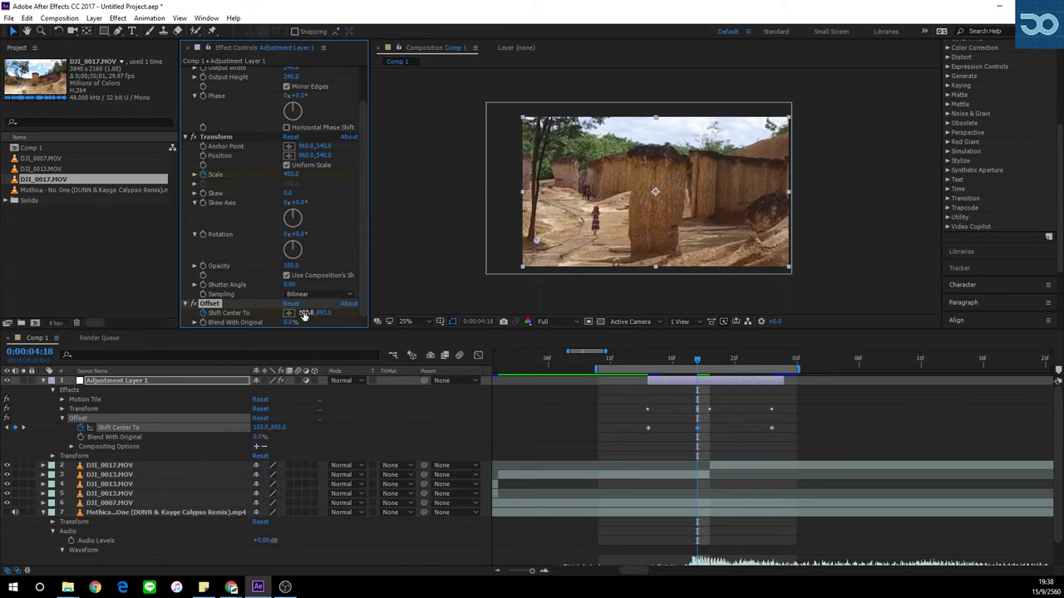
{"action": "left_click_drag", "start_coordinate": [304, 313], "coordinate": [324, 295]}
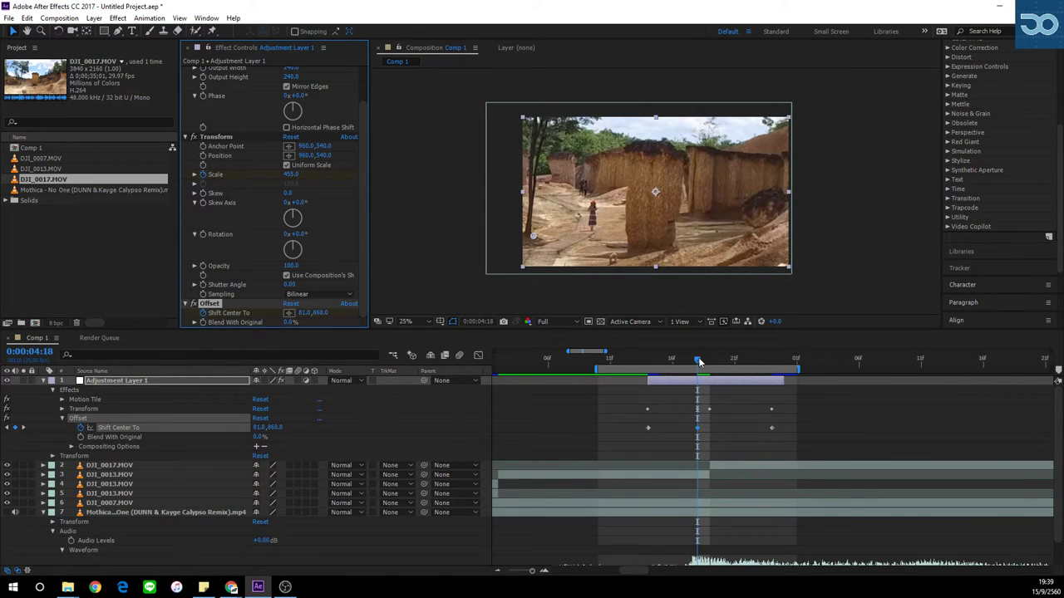
Set Offset's Shift Center To to about 952.5, 544.7 at 0:00:04:19.
{"action": "left_click_drag", "start_coordinate": [704, 358], "coordinate": [709, 362]}
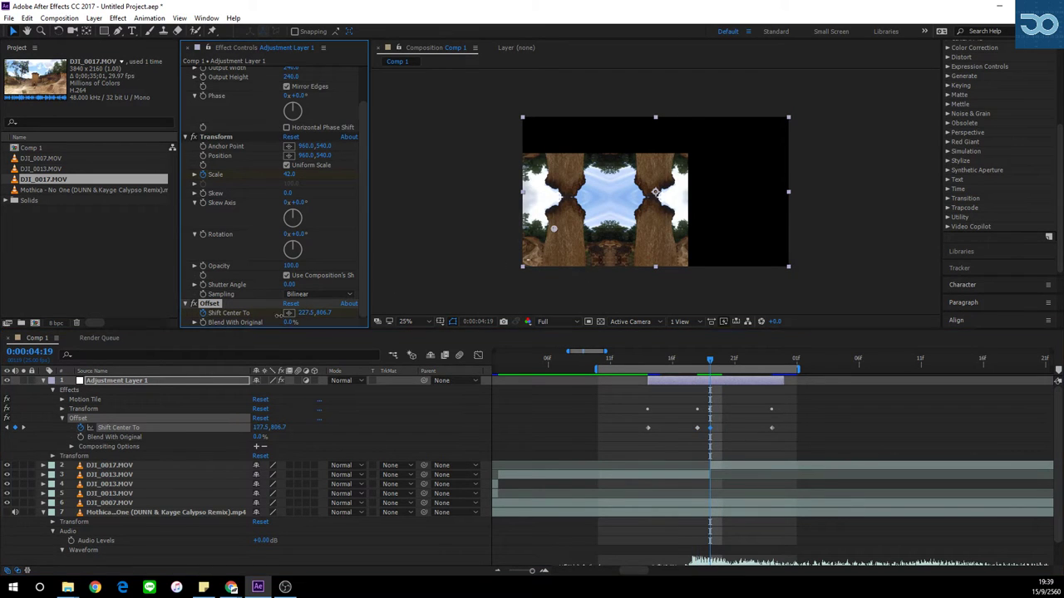
{"action": "left_click_drag", "start_coordinate": [304, 313], "coordinate": [699, 303]}
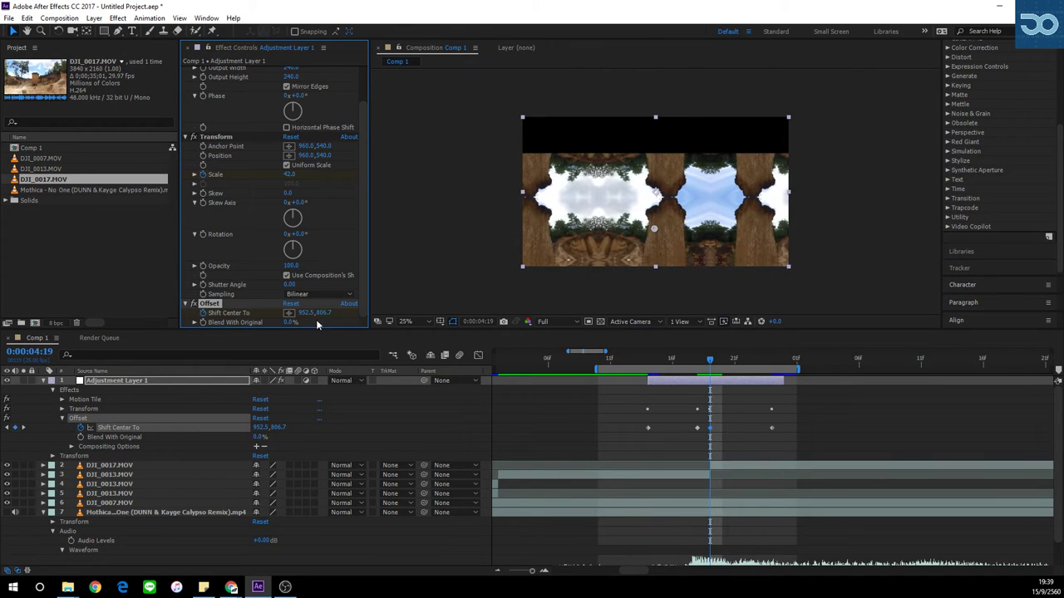
{"action": "left_click_drag", "start_coordinate": [325, 314], "coordinate": [323, 169]}
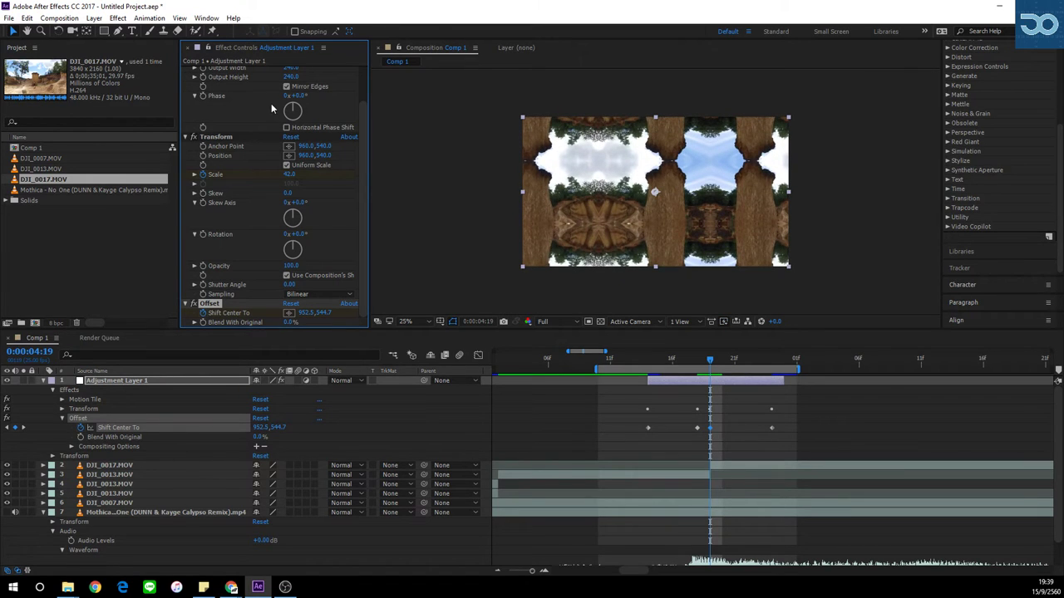
Set Motion Tile's Output Width to 320 and Output Height to 350, and preview the transition.
{"action": "scroll", "coordinate": [282, 108], "scroll_direction": "up", "scroll_amount": 2}
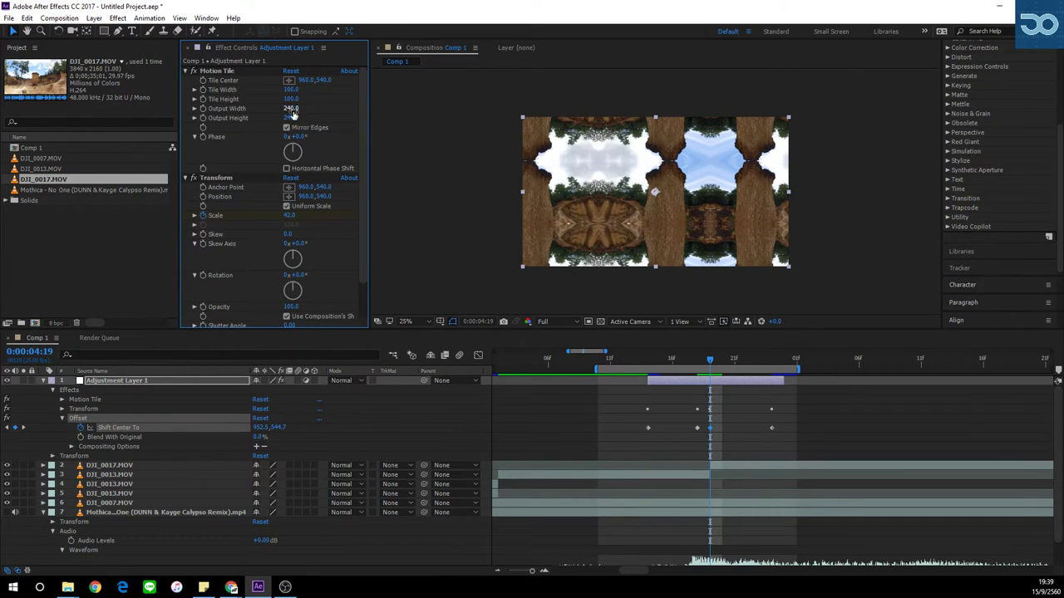
{"action": "left_click_drag", "start_coordinate": [291, 109], "coordinate": [296, 118]}
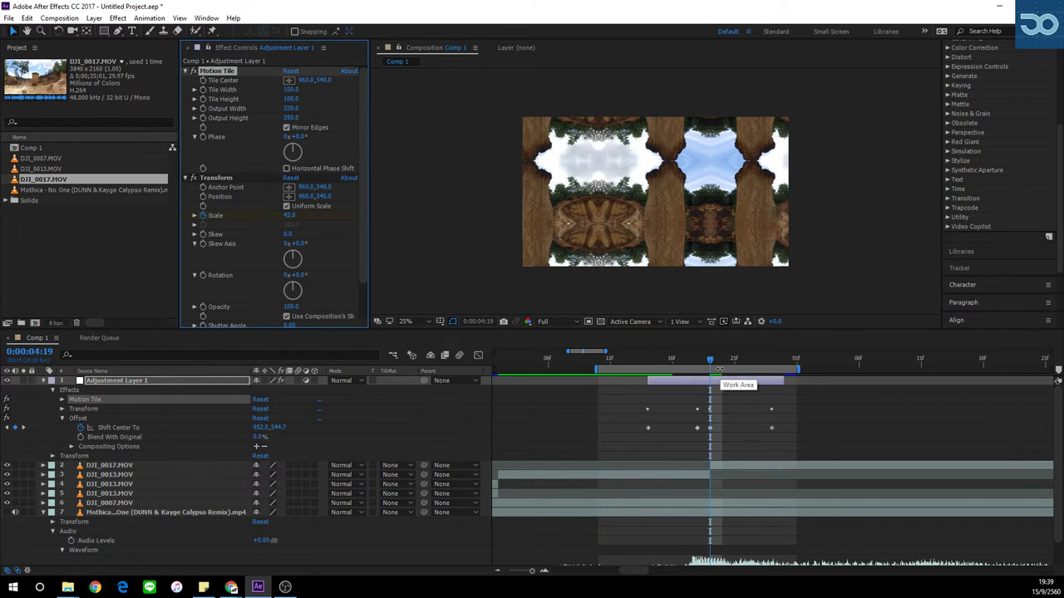
{"action": "key", "text": "space"}
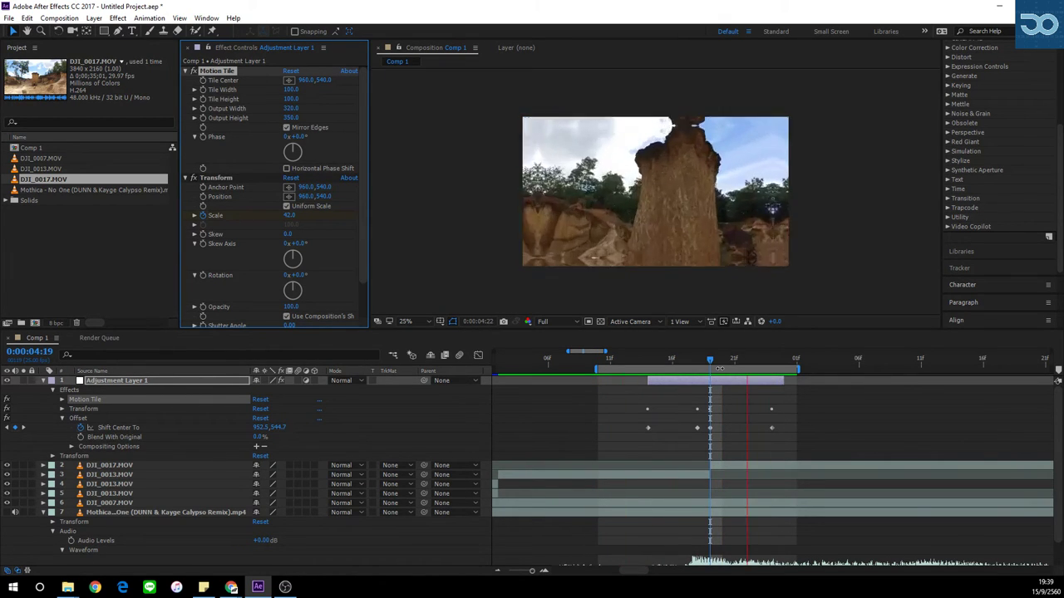
{"action": "key", "text": "space"}
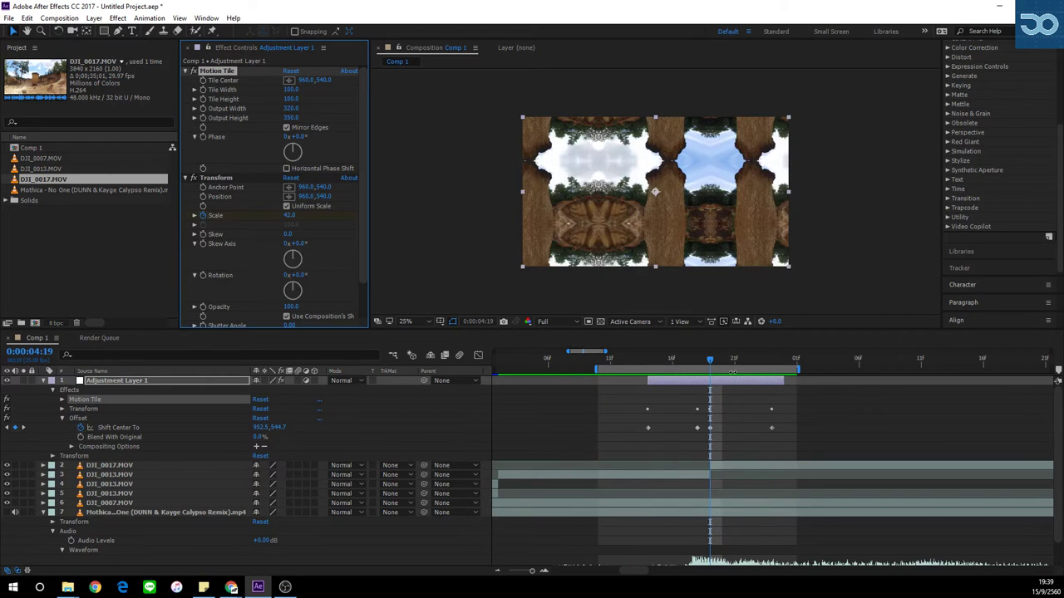
Widen the work area on both sides and extend Adjustment Layer 1 to run from about 0:00:04:06 to 0:00:05:06.
{"action": "left_click", "coordinate": [499, 571]}
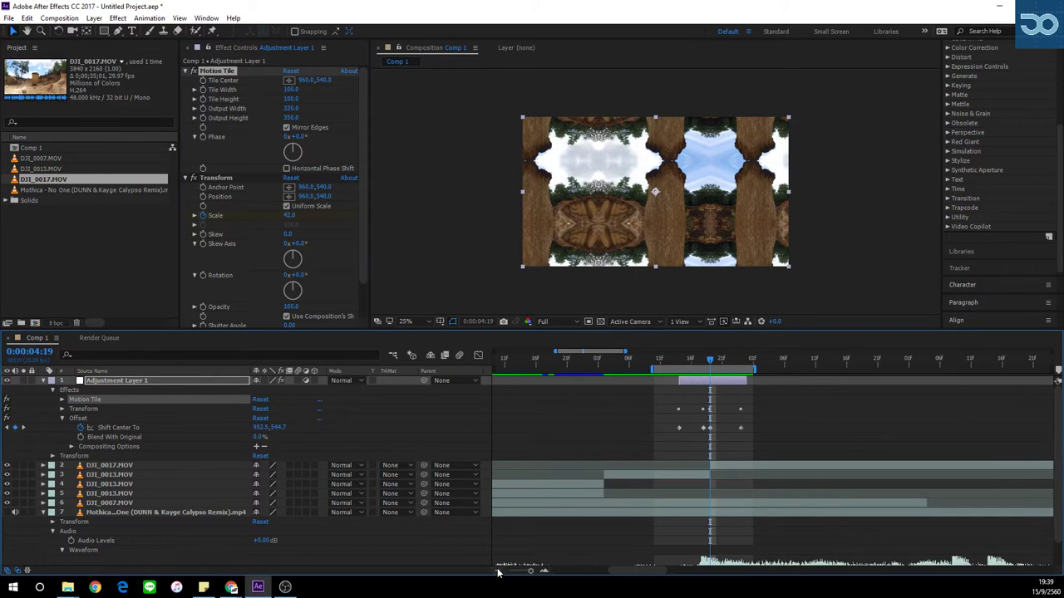
{"action": "left_click", "coordinate": [546, 570]}
{"action": "left_click_drag", "start_coordinate": [754, 369], "coordinate": [798, 367]}
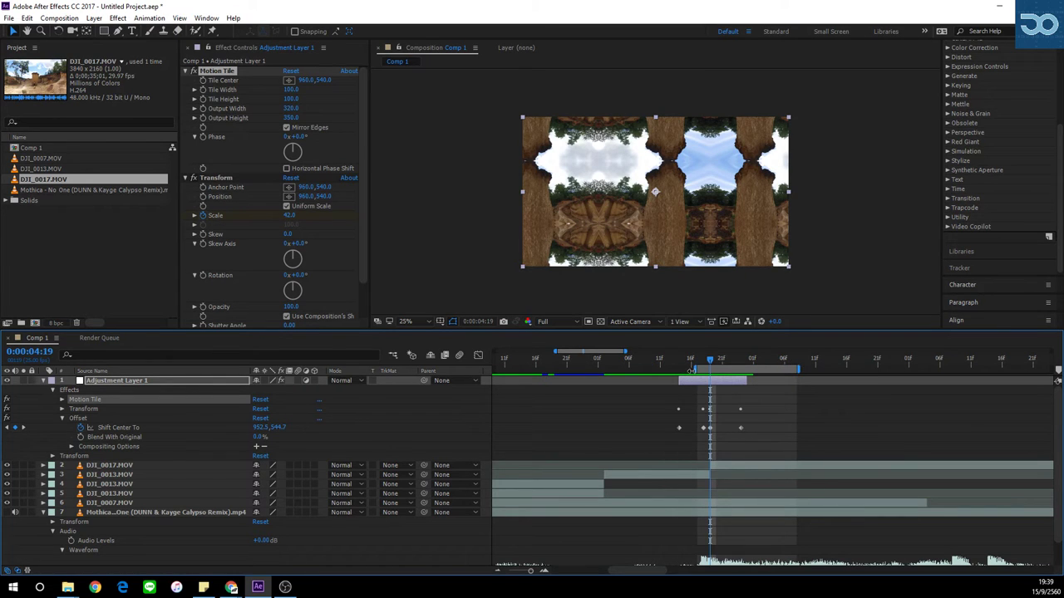
{"action": "left_click_drag", "start_coordinate": [690, 370], "coordinate": [592, 370]}
{"action": "left_click_drag", "start_coordinate": [678, 379], "coordinate": [634, 380]}
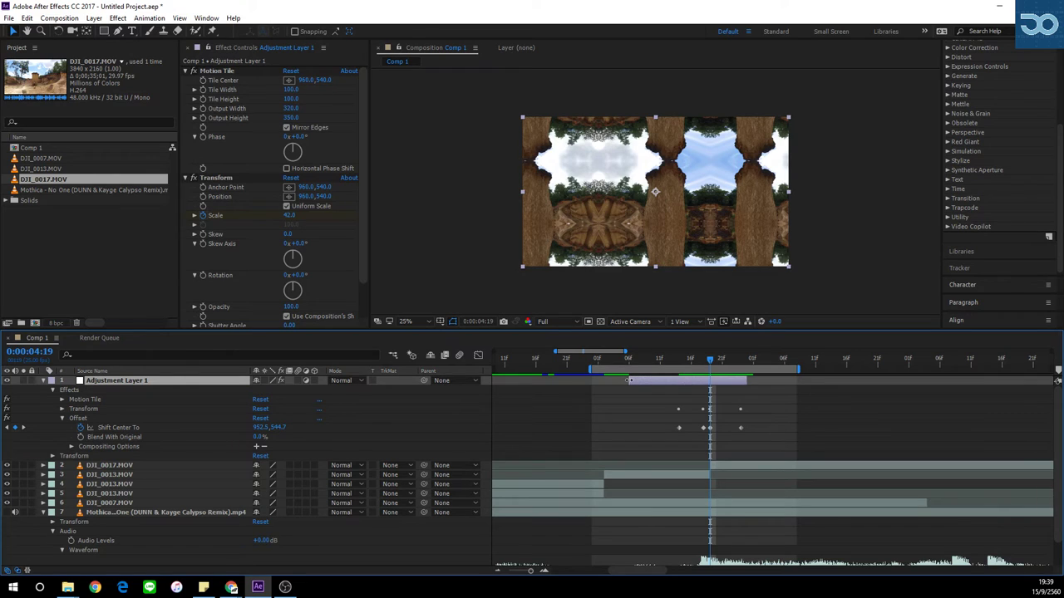
{"action": "mouse_move", "coordinate": [753, 379]}
{"action": "left_mouse_down"}
{"action": "mouse_move", "coordinate": [782, 380]}
{"action": "mouse_move", "coordinate": [711, 434]}
{"action": "mouse_move", "coordinate": [678, 430]}
{"action": "left_mouse_up"}
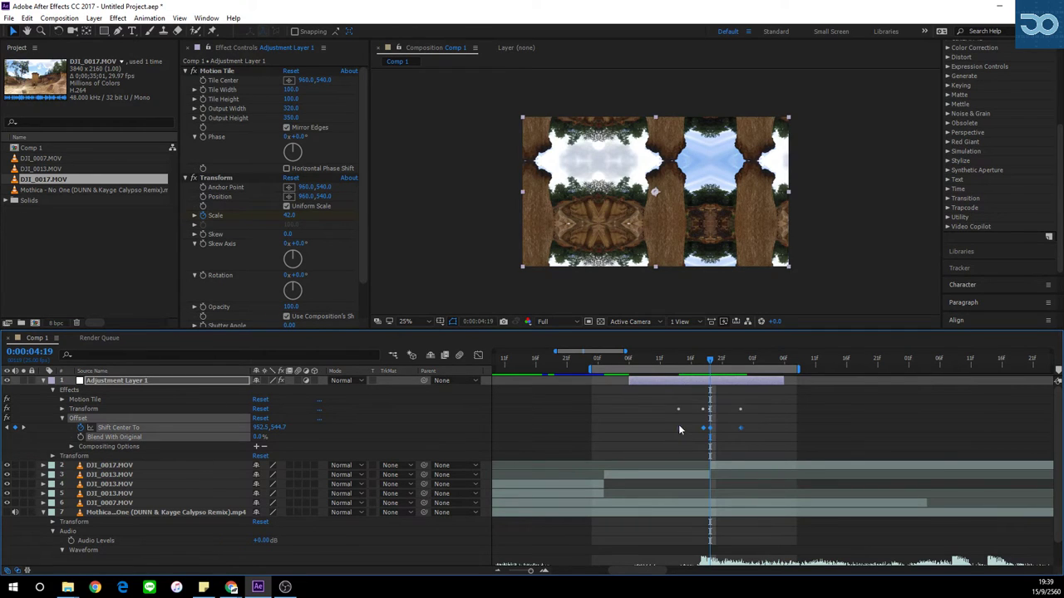
Move the first Scale and Shift Center To keyframes to about 0:00:04:07 and the last ones to the end of the adjustment layer.
{"action": "left_click", "coordinate": [62, 409]}
{"action": "left_click", "coordinate": [63, 399]}
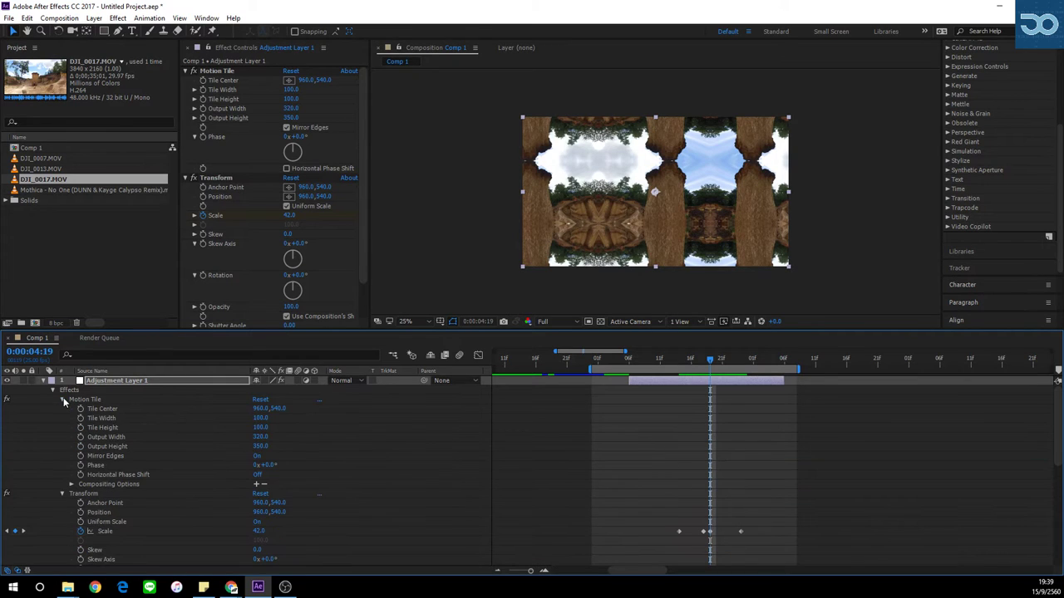
{"action": "left_click", "coordinate": [63, 397]}
{"action": "left_click_drag", "start_coordinate": [622, 429], "coordinate": [748, 539]}
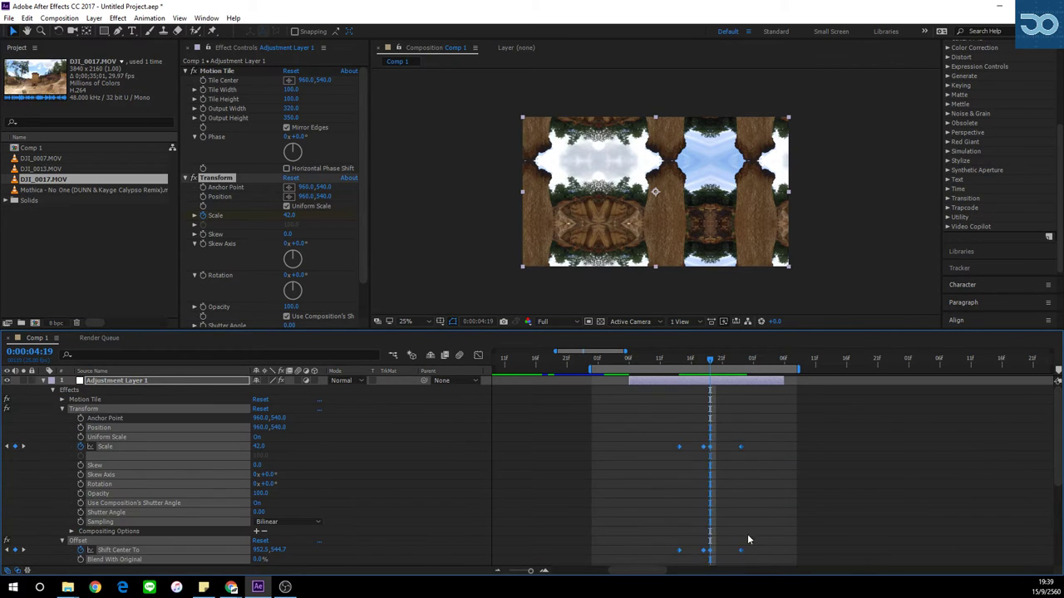
{"action": "left_click", "coordinate": [623, 364]}
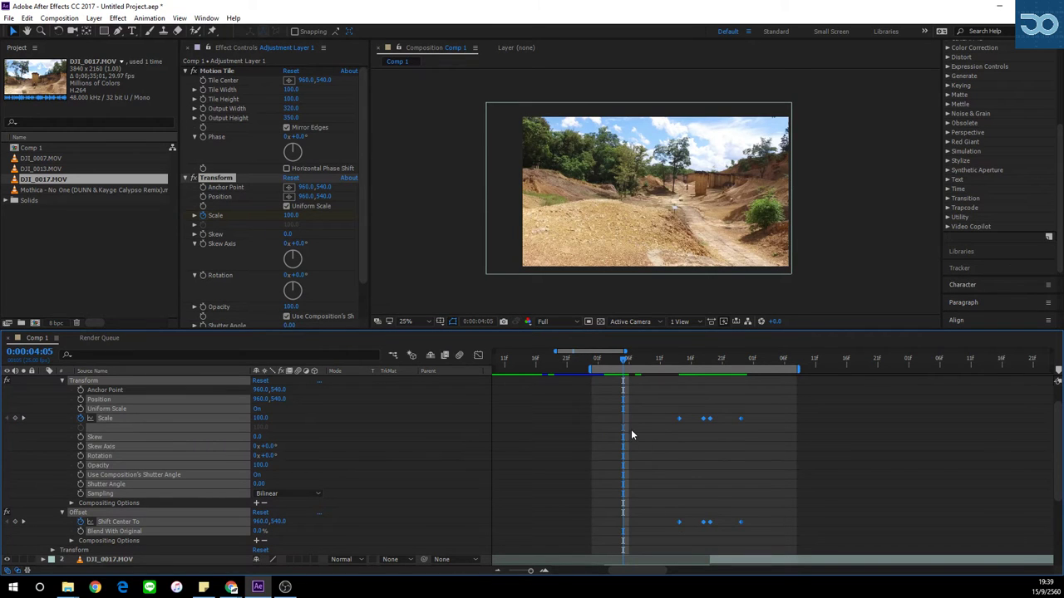
{"action": "left_click_drag", "start_coordinate": [655, 400], "coordinate": [705, 536]}
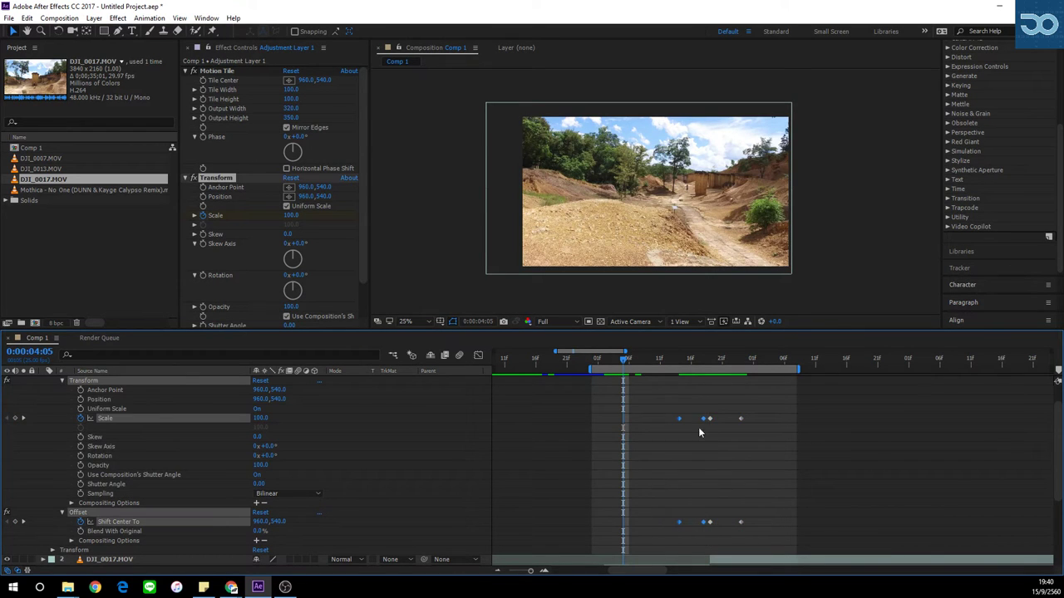
{"action": "left_click_drag", "start_coordinate": [692, 363], "coordinate": [704, 361]}
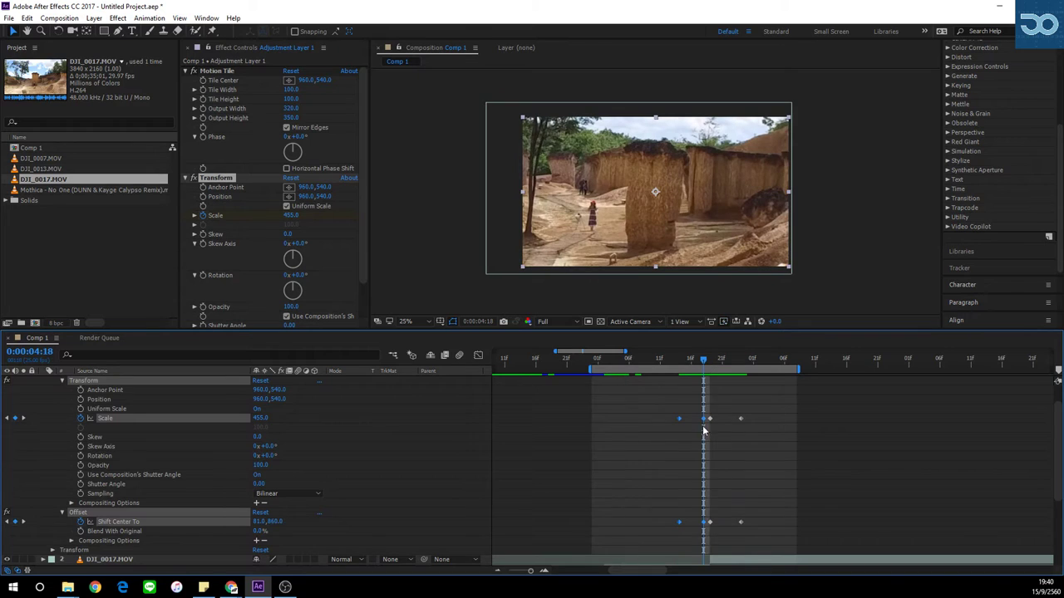
{"action": "scroll", "coordinate": [689, 512], "scroll_direction": "down", "scroll_amount": 3}
{"action": "left_click", "coordinate": [698, 484]}
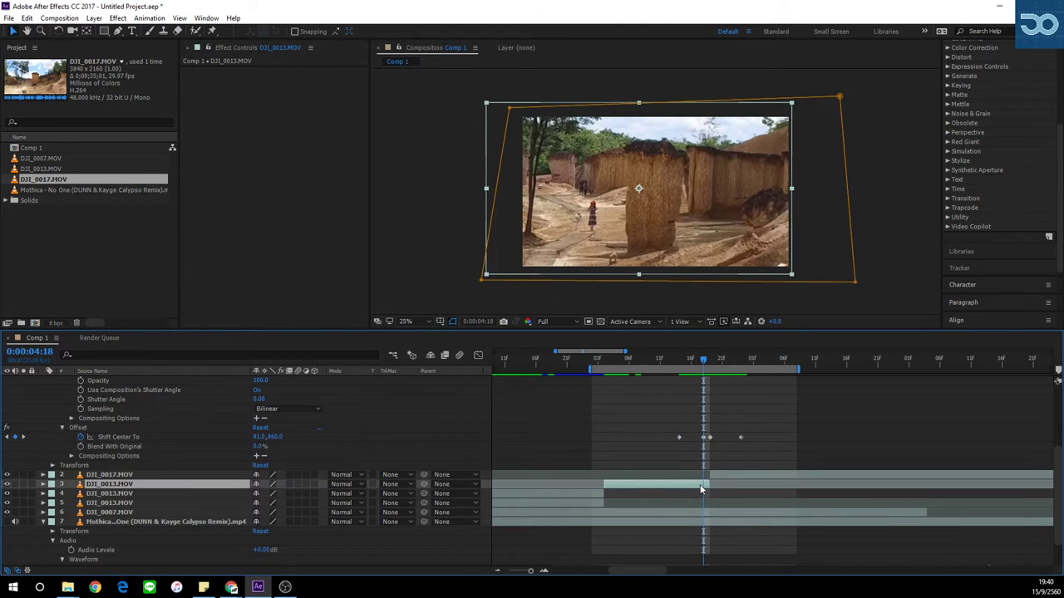
{"action": "scroll", "coordinate": [700, 489], "scroll_direction": "up", "scroll_amount": 3}
{"action": "left_click_drag", "start_coordinate": [650, 401], "coordinate": [631, 520]}
{"action": "left_click_drag", "start_coordinate": [765, 400], "coordinate": [783, 522]}
Preview the lengthened zoom transition within the work area, starting with the playhead at 0:00:04:18.
{"action": "left_click_drag", "start_coordinate": [750, 369], "coordinate": [705, 367]}
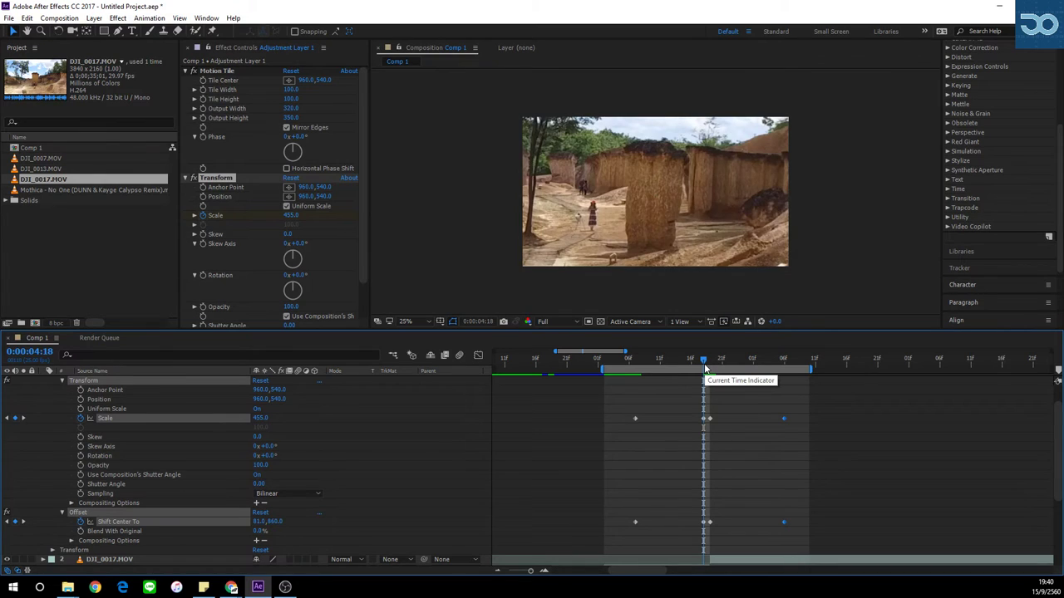
{"action": "key", "text": "space"}
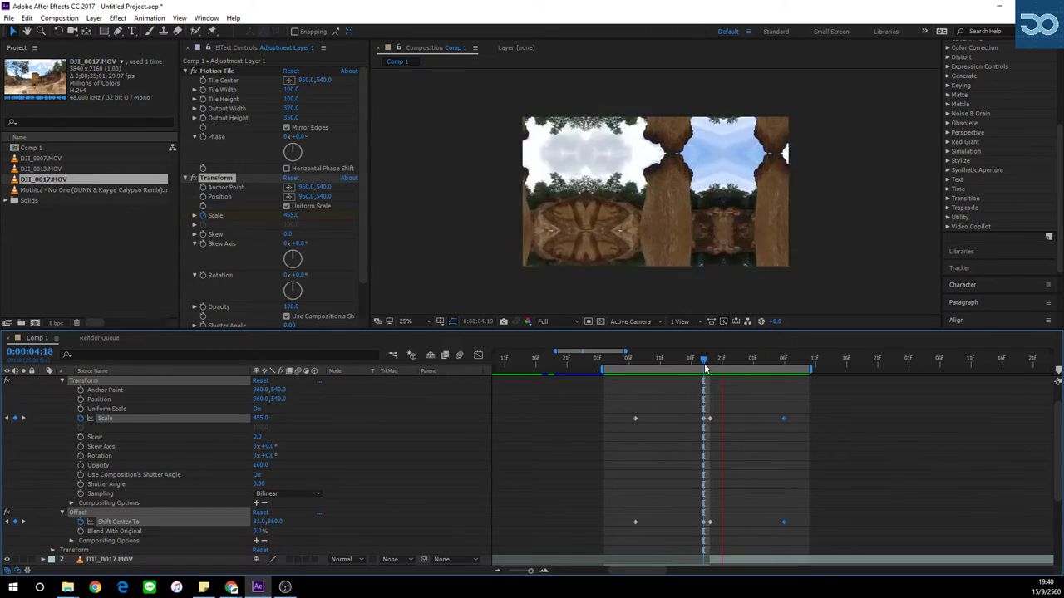
{"action": "key", "text": "space"}
Apply the CC Force Motion Blur effect to Adjustment Layer 1.
{"action": "scroll", "coordinate": [721, 464], "scroll_direction": "up", "scroll_amount": 1}
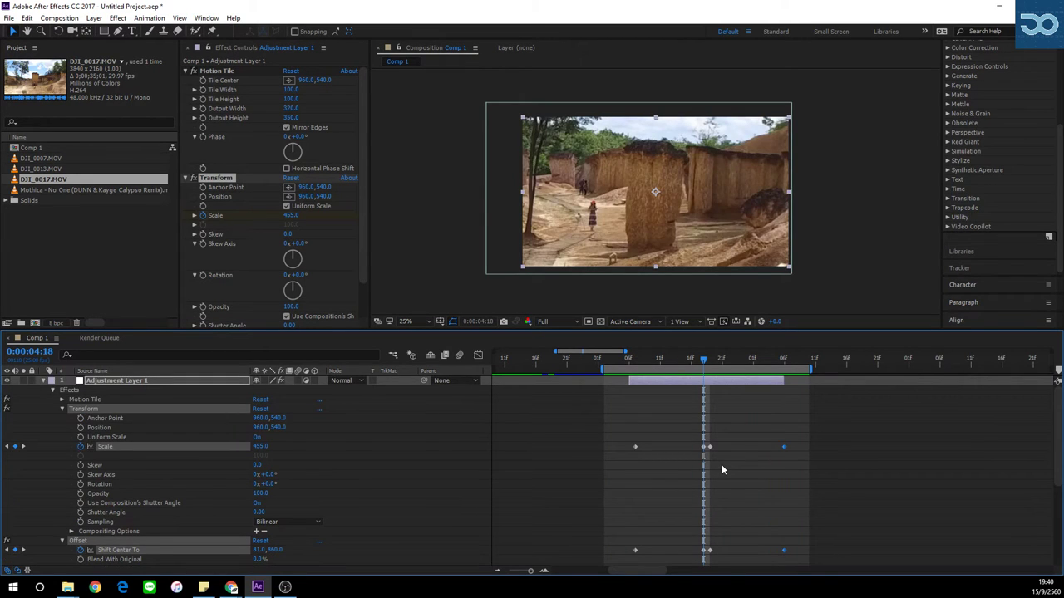
{"action": "left_click", "coordinate": [691, 414]}
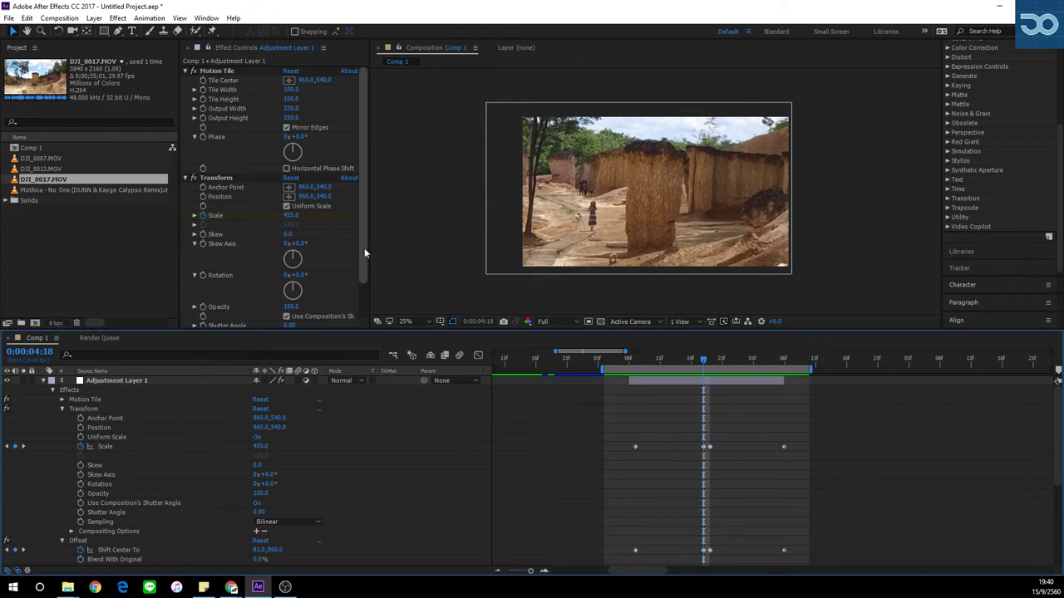
{"action": "scroll", "coordinate": [364, 253], "scroll_direction": "down", "scroll_amount": 2}
{"action": "left_click", "coordinate": [662, 381]}
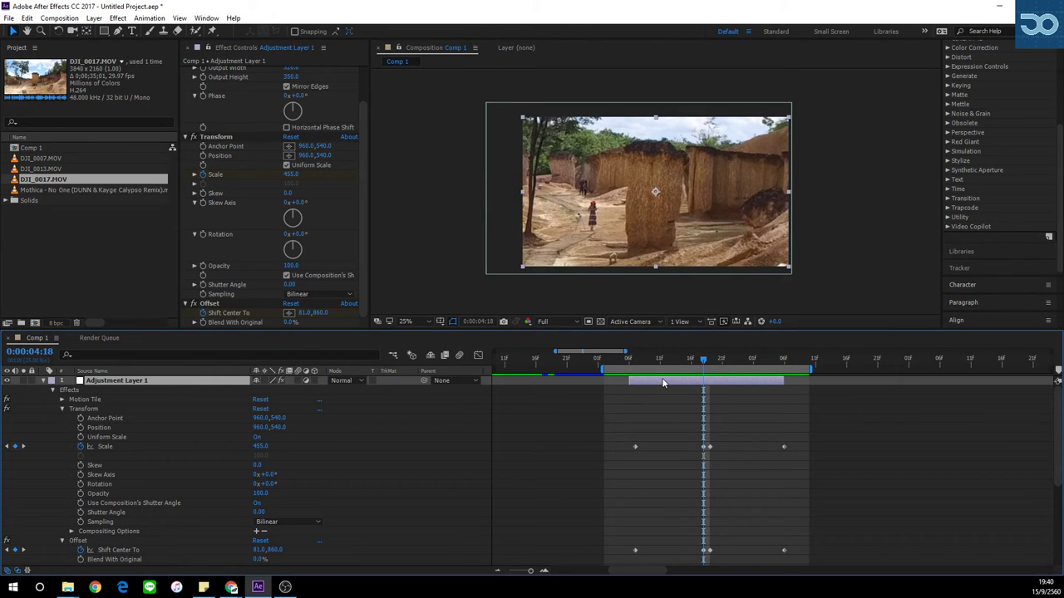
{"action": "key", "text": "ctrl+space"}
{"action": "type", "text": "cc"}
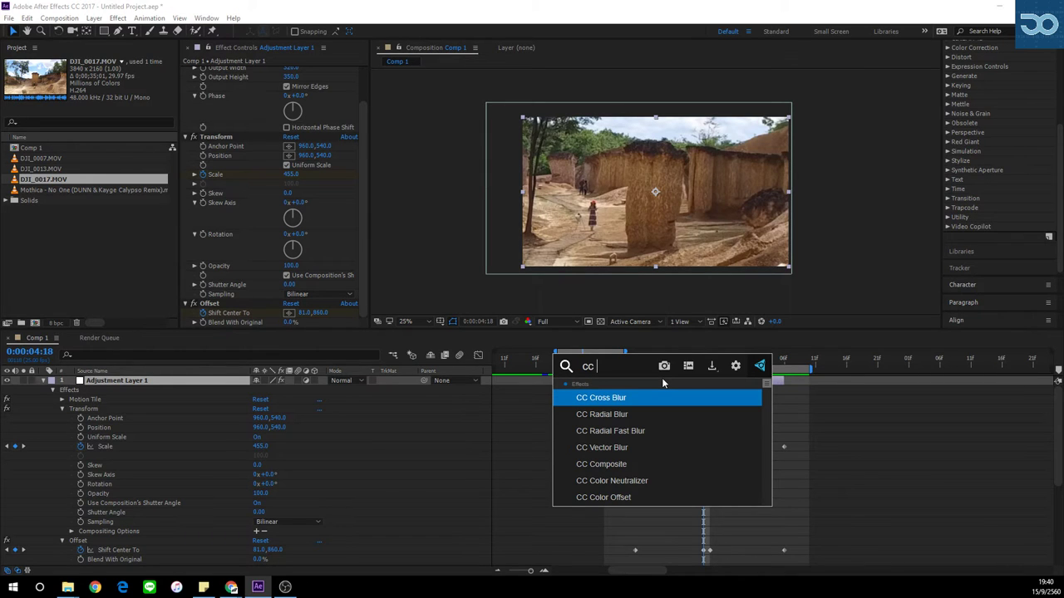
{"action": "type", "text": " f"}
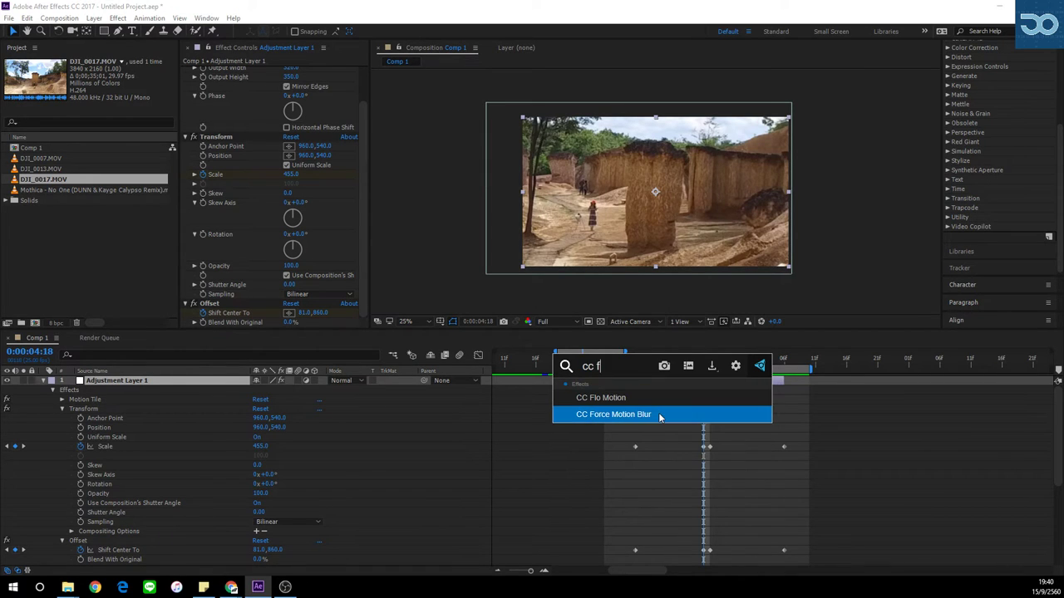
{"action": "left_click", "coordinate": [658, 413]}
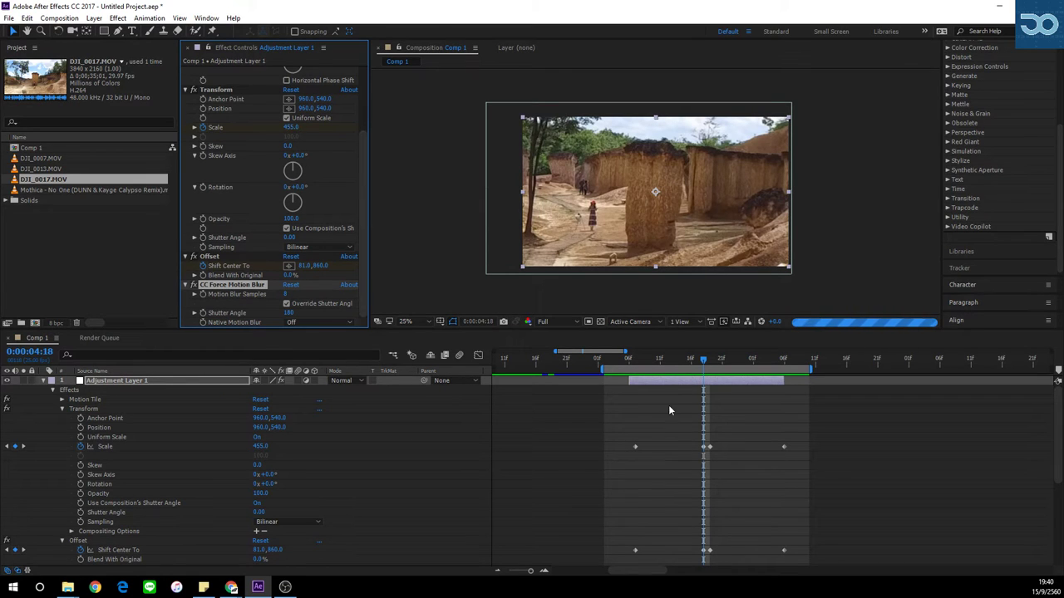
Preview the zoom transition with motion blur, starting with the playhead at 0:00:04:06.
{"action": "left_click_drag", "start_coordinate": [642, 359], "coordinate": [629, 361]}
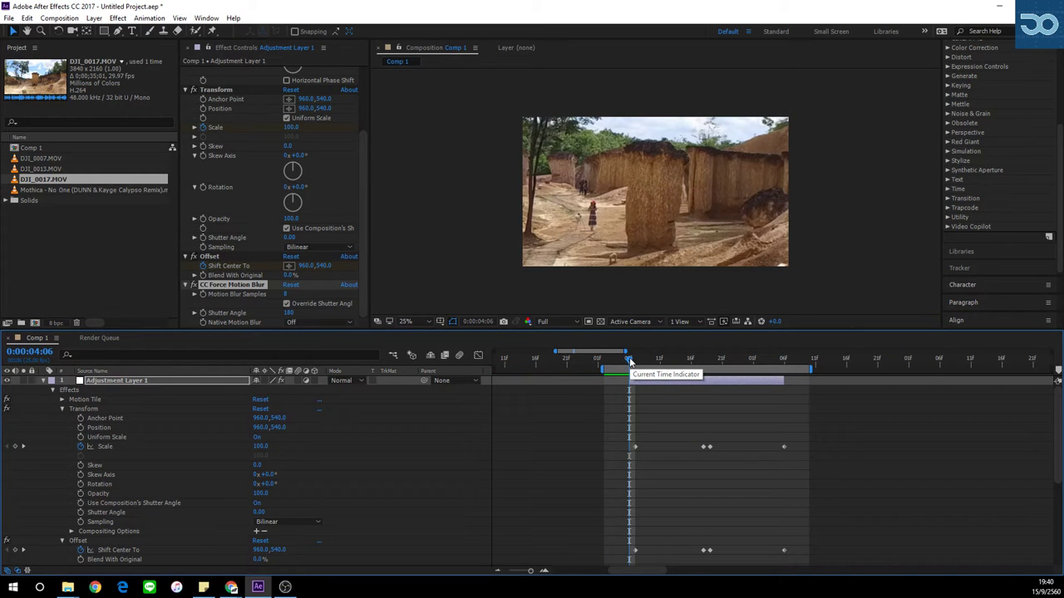
{"action": "key", "text": "space"}
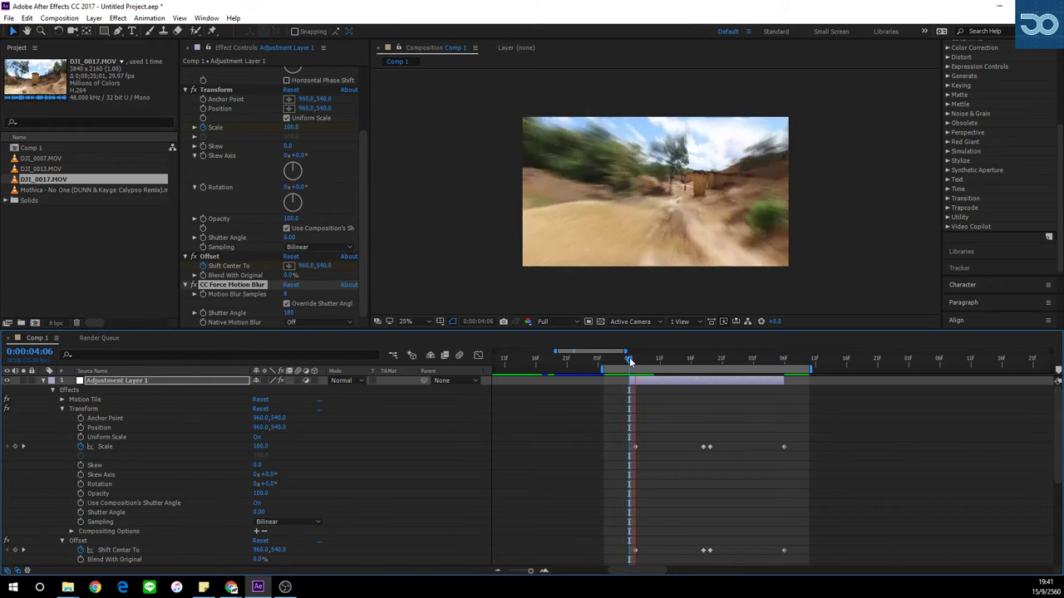
{"action": "key", "text": "space"}
{"action": "key", "text": "space"}
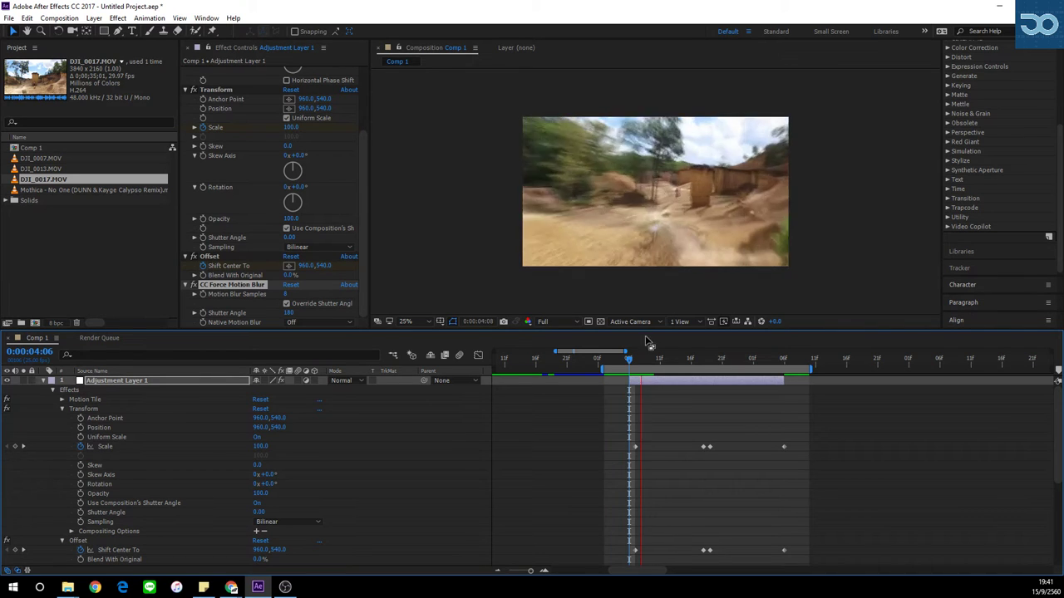
Set the composition preview resolution to Quarter and replay the motion-blurred transition.
{"action": "left_click", "coordinate": [546, 321]}
{"action": "left_click", "coordinate": [565, 388]}
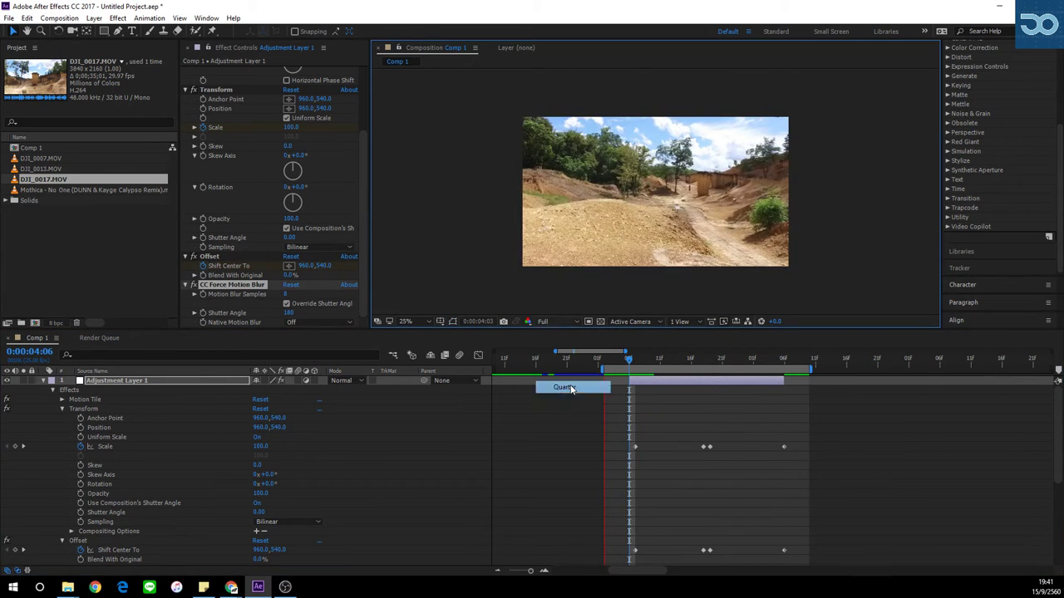
{"action": "left_click", "coordinate": [677, 404]}
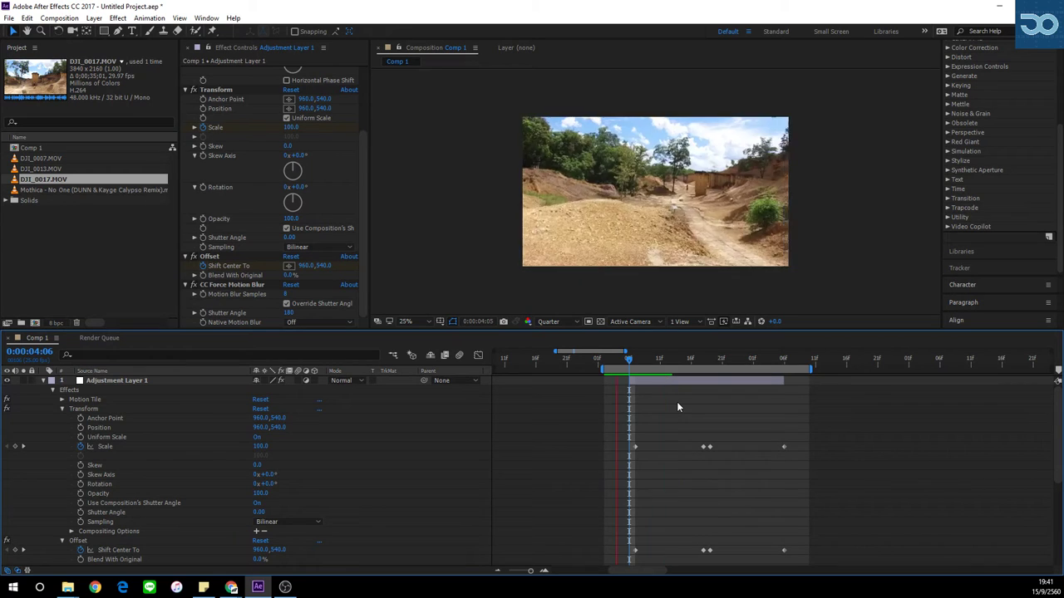
{"action": "left_click_drag", "start_coordinate": [690, 359], "coordinate": [661, 359]}
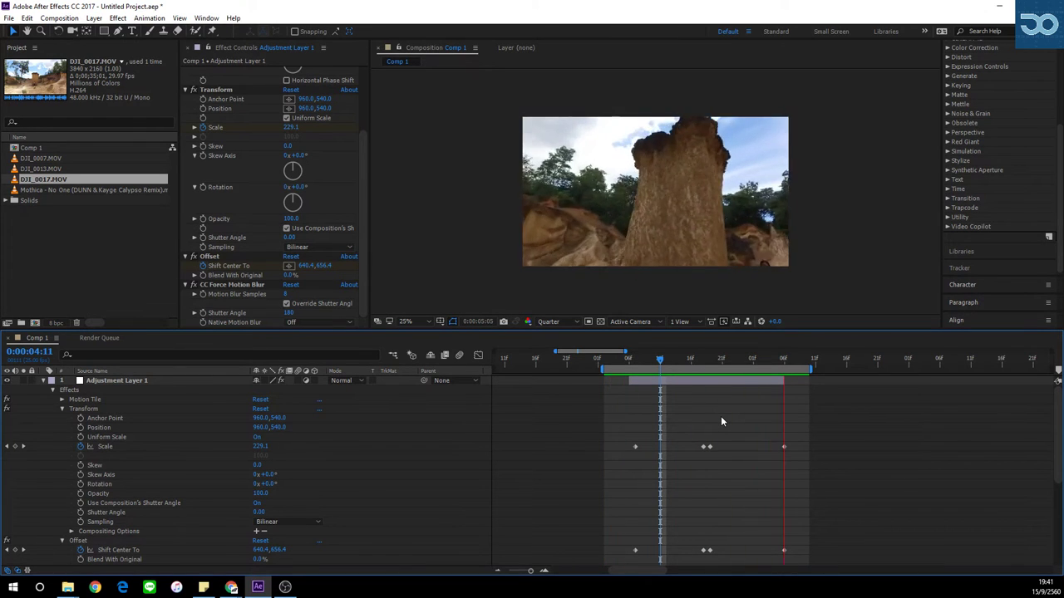
{"action": "key", "text": "space"}
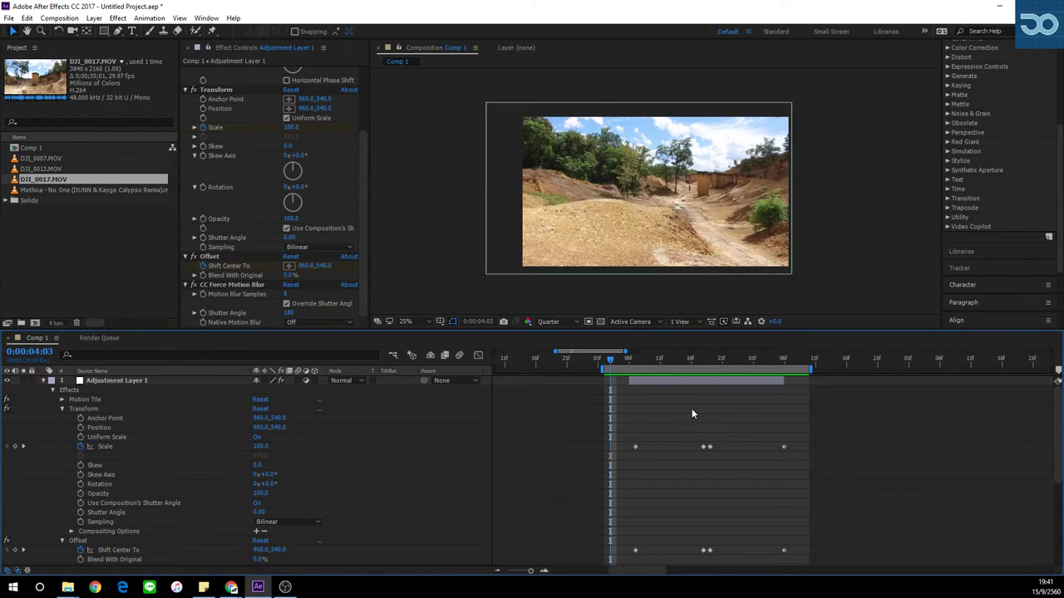
Show the rulers, turn off CC Force Motion Blur, and place a vertical guide along the rock pillar's left edge at 0:00:04:18.
{"action": "left_click_drag", "start_coordinate": [622, 366], "coordinate": [713, 389]}
{"action": "scroll", "coordinate": [643, 511], "scroll_direction": "down", "scroll_amount": 2}
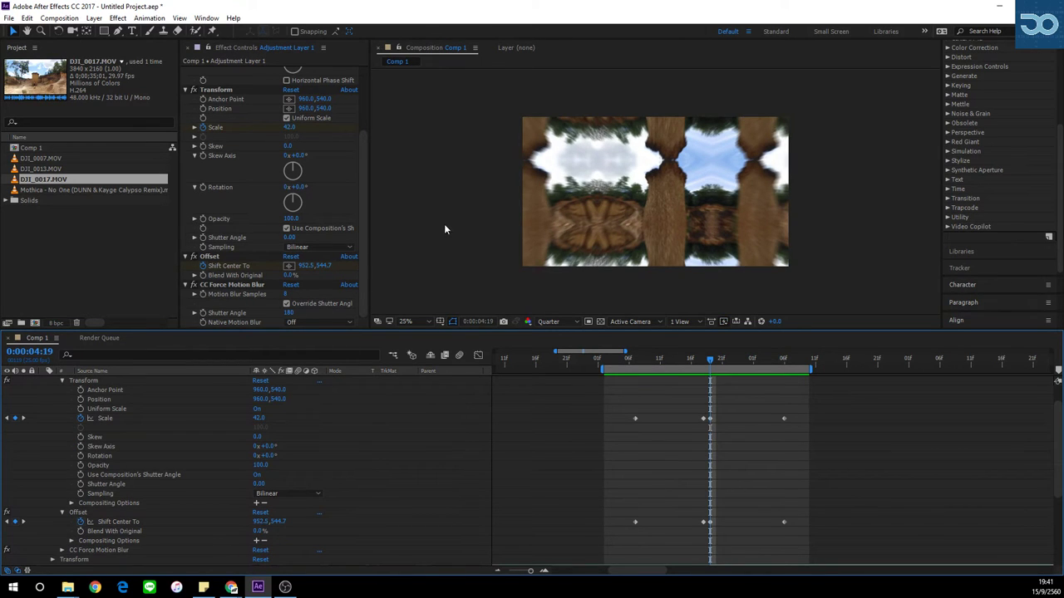
{"action": "key", "text": "ctrl+r"}
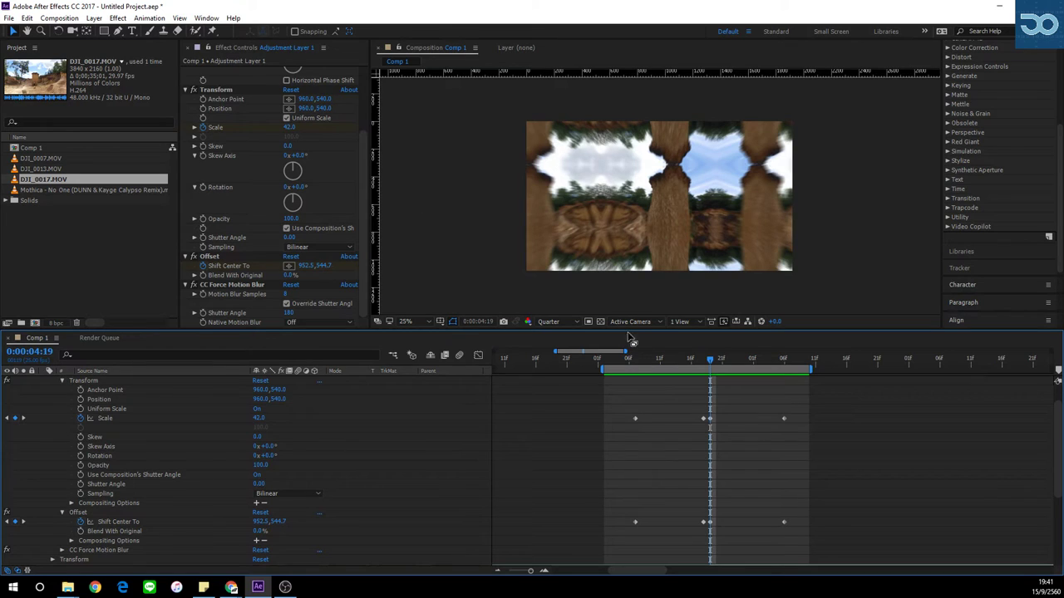
{"action": "left_click_drag", "start_coordinate": [709, 361], "coordinate": [704, 358]}
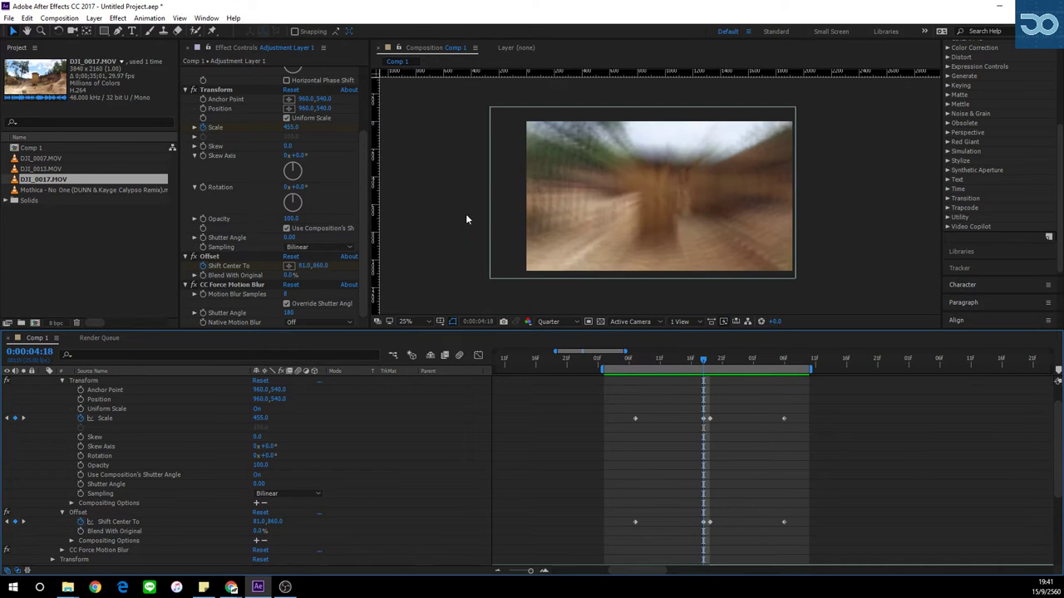
{"action": "left_click_drag", "start_coordinate": [374, 230], "coordinate": [634, 230]}
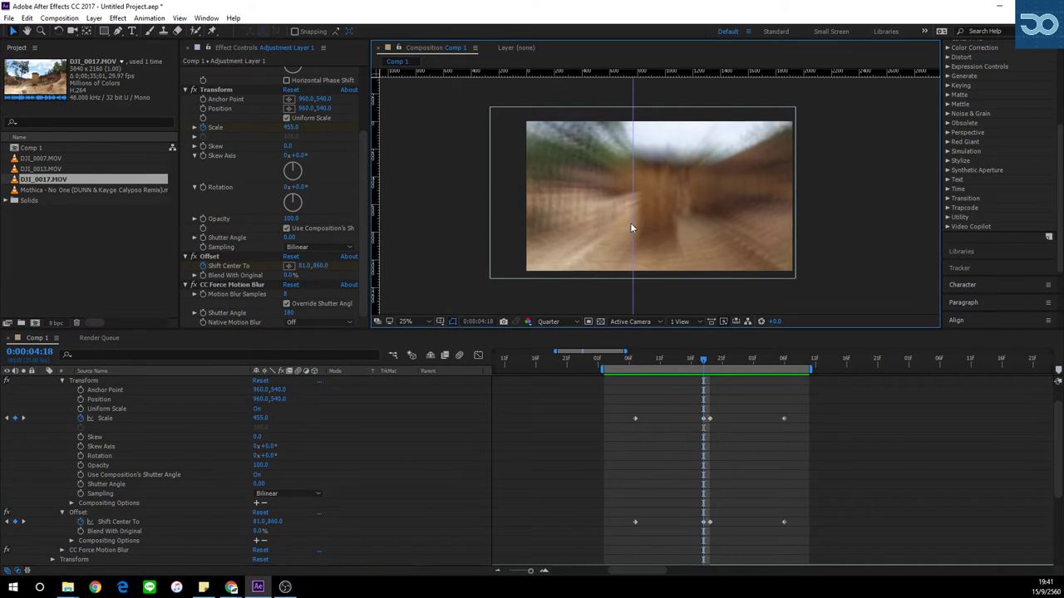
{"action": "left_click", "coordinate": [194, 285]}
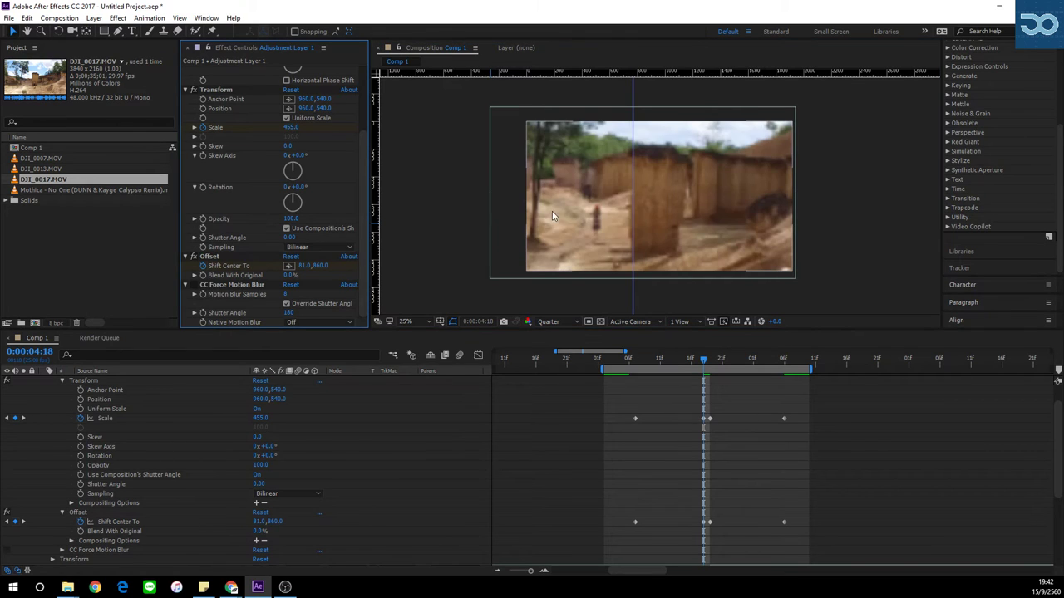
{"action": "left_click_drag", "start_coordinate": [632, 208], "coordinate": [628, 209]}
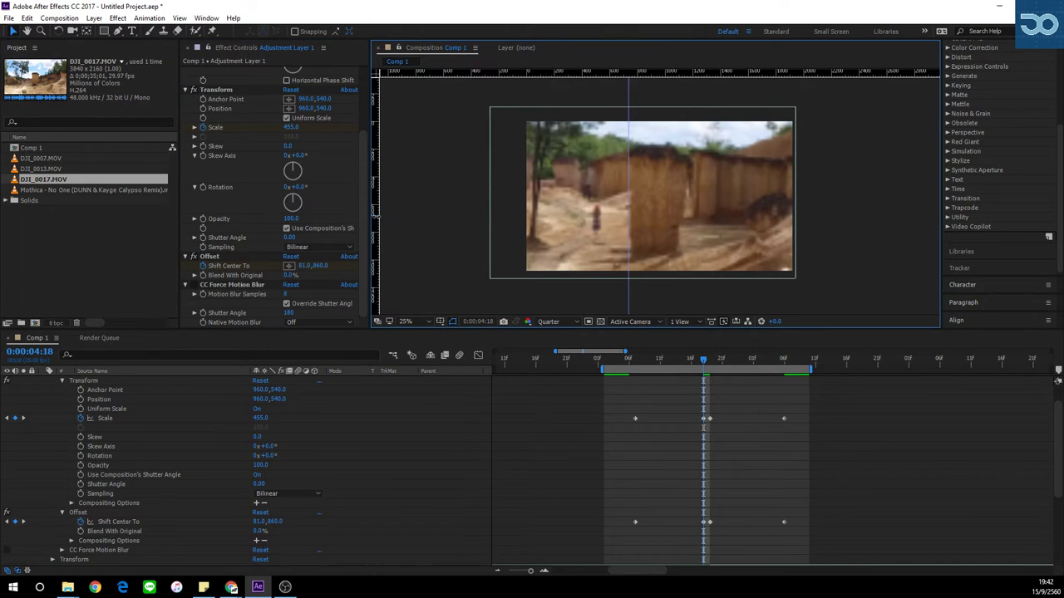
Add a vertical guide at the pillar's right edge and horizontal guides near its top and base.
{"action": "left_click_drag", "start_coordinate": [374, 213], "coordinate": [689, 213]}
{"action": "left_click_drag", "start_coordinate": [671, 71], "coordinate": [682, 142]}
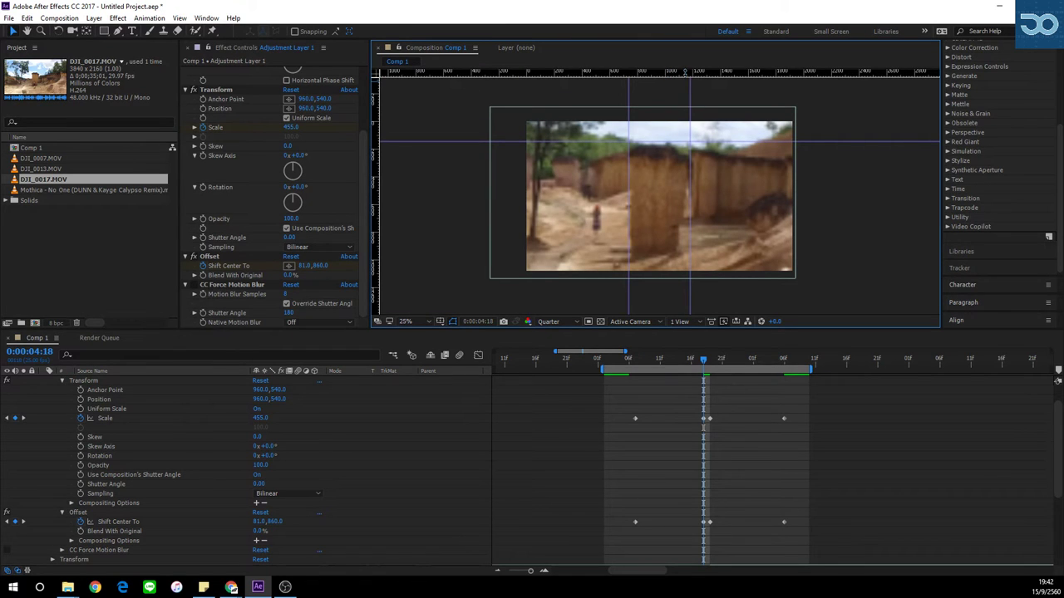
{"action": "left_click_drag", "start_coordinate": [685, 73], "coordinate": [690, 254]}
Compare the frames at 0:00:04:18 and 0:00:04:19 against the guides and set the Transform Scale keyframe at 0:00:04:19 to 58.
{"action": "left_click_drag", "start_coordinate": [703, 361], "coordinate": [709, 364]}
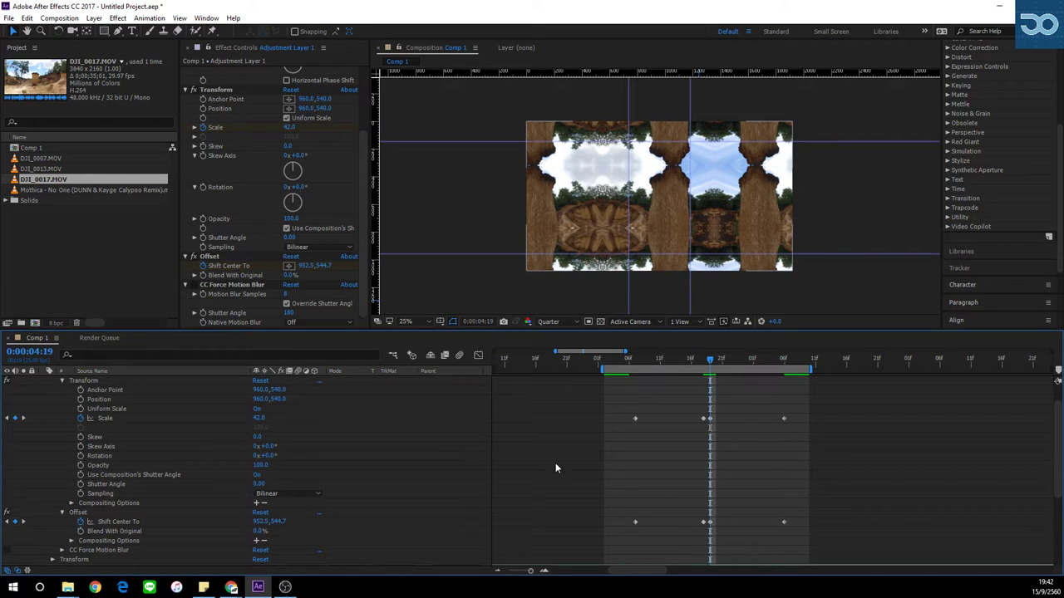
{"action": "scroll", "coordinate": [723, 428], "scroll_direction": "up", "scroll_amount": 2}
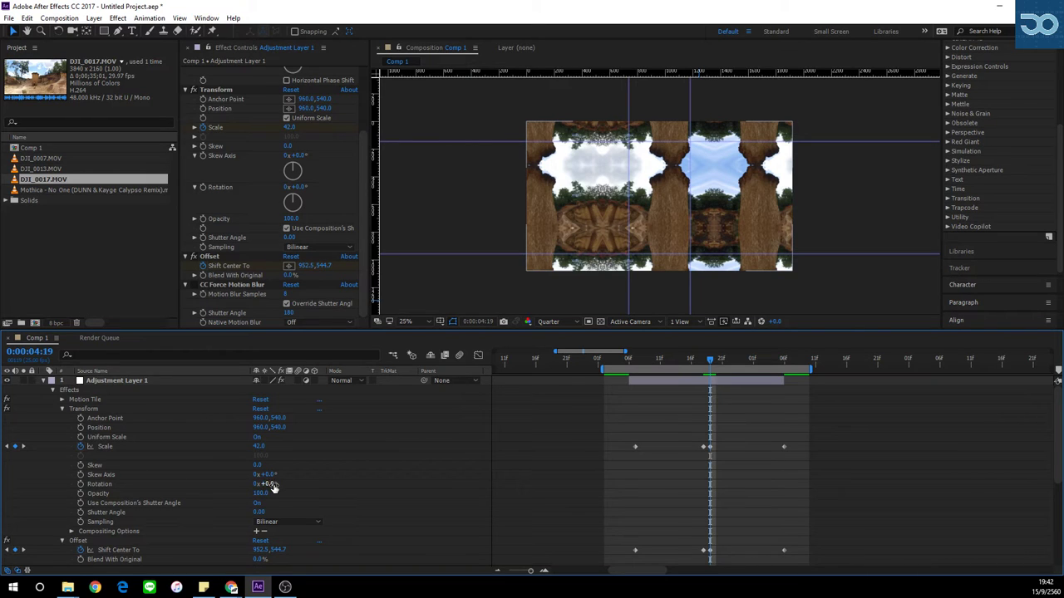
{"action": "scroll", "coordinate": [299, 496], "scroll_direction": "down", "scroll_amount": 3}
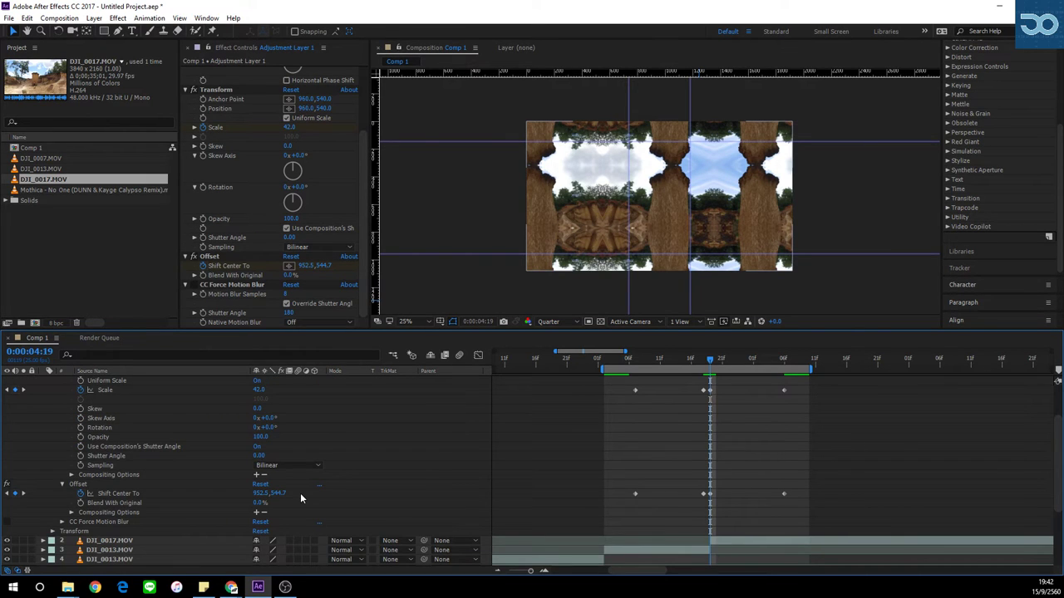
{"action": "left_click", "coordinate": [703, 363]}
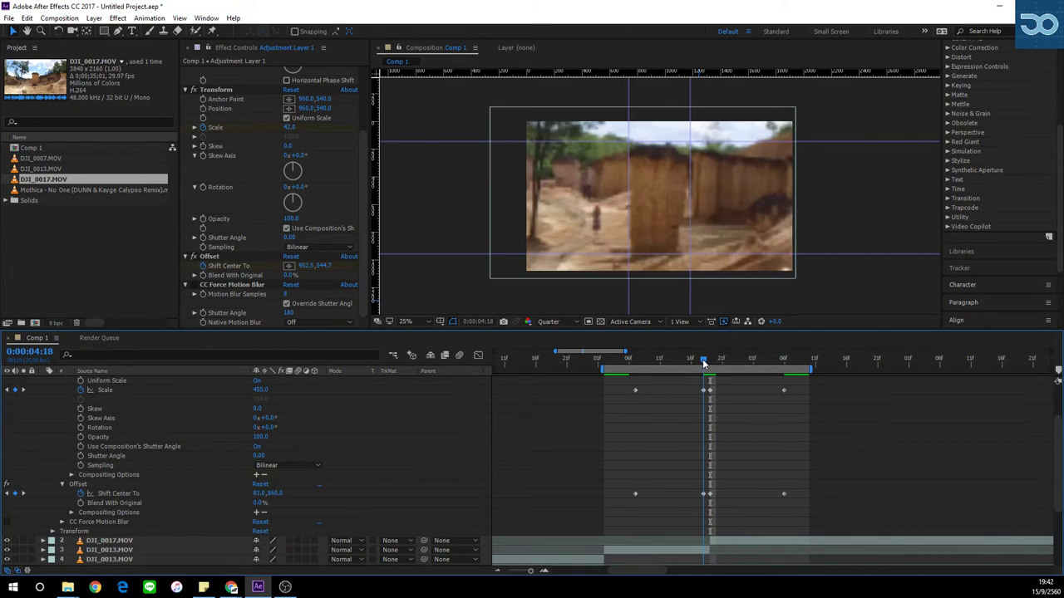
{"action": "left_click", "coordinate": [709, 363]}
{"action": "scroll", "coordinate": [496, 472], "scroll_direction": "up", "scroll_amount": 3}
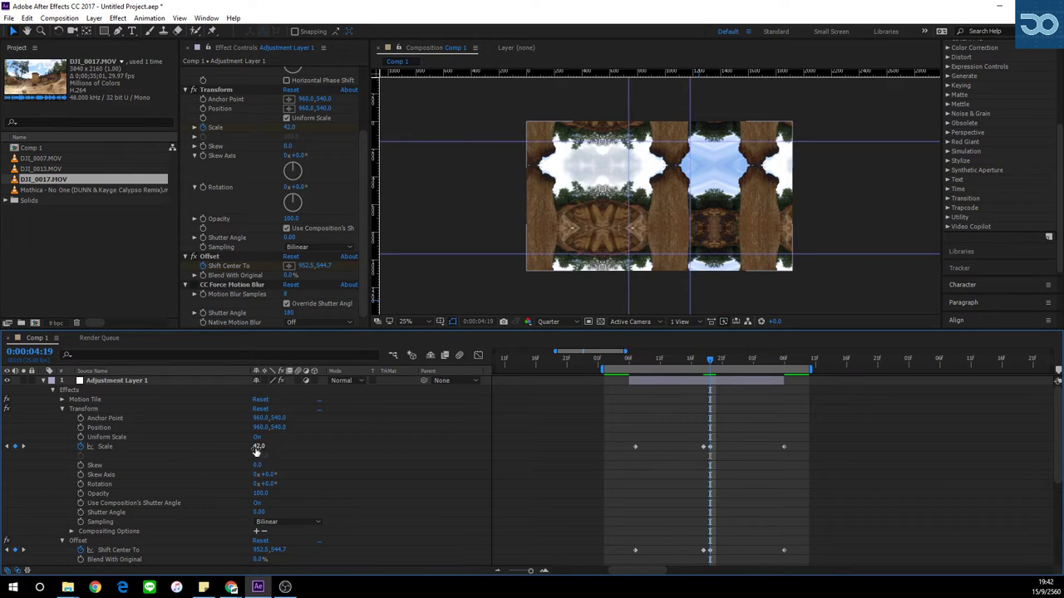
{"action": "left_click_drag", "start_coordinate": [257, 450], "coordinate": [285, 512]}
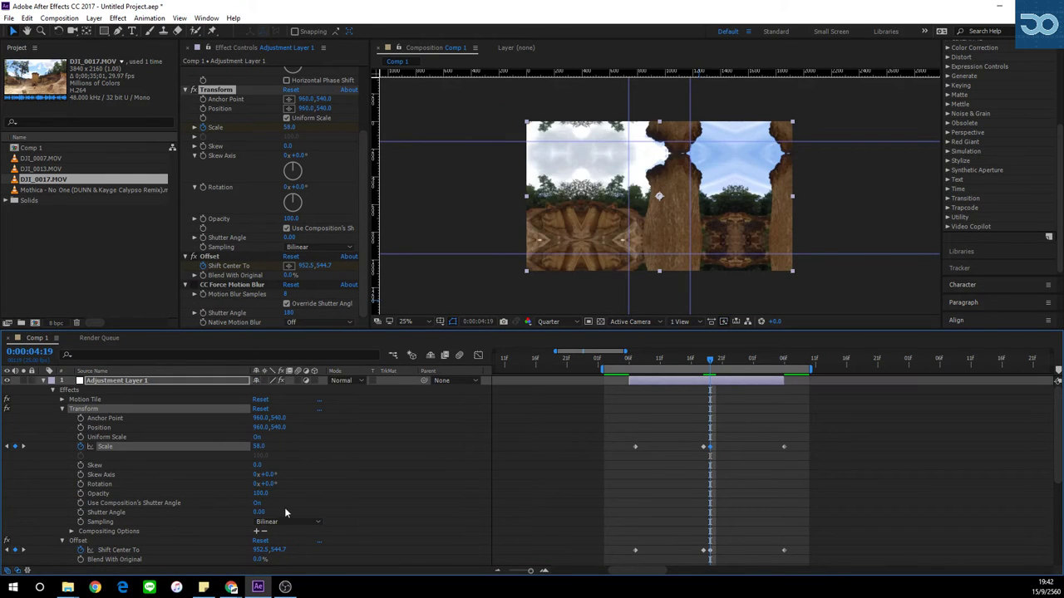
Set the Offset Shift Center To keyframe at 0:00:04:19 to 858.5, 470.7 and scrub across the cut to check the pillar alignment.
{"action": "left_click_drag", "start_coordinate": [258, 550], "coordinate": [210, 554]}
{"action": "left_click_drag", "start_coordinate": [274, 551], "coordinate": [309, 504]}
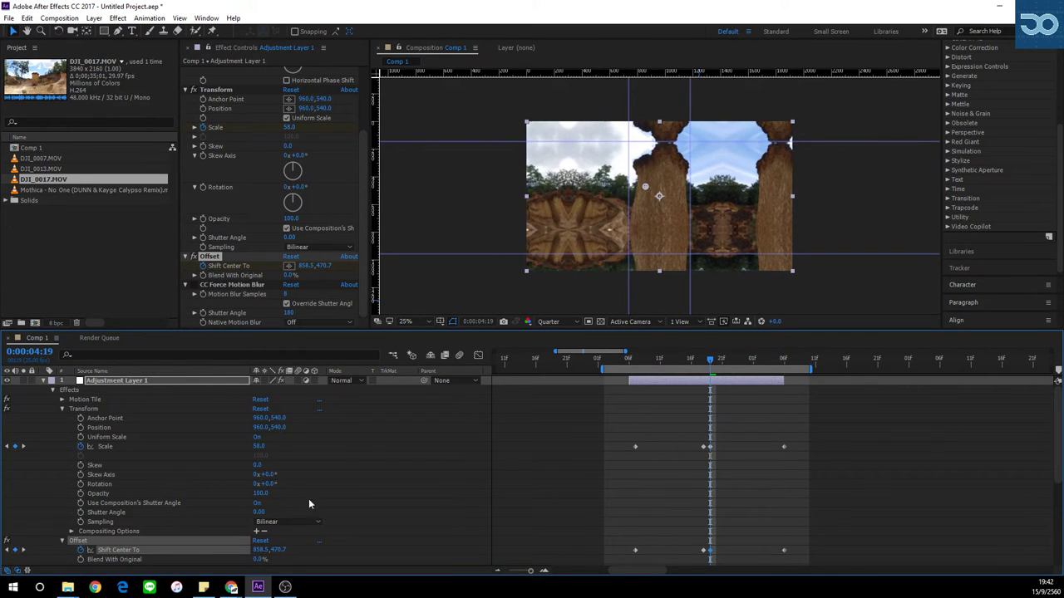
{"action": "mouse_move", "coordinate": [708, 361]}
{"action": "left_mouse_down"}
{"action": "mouse_move", "coordinate": [797, 361]}
{"action": "mouse_move", "coordinate": [700, 381]}
{"action": "left_mouse_up"}
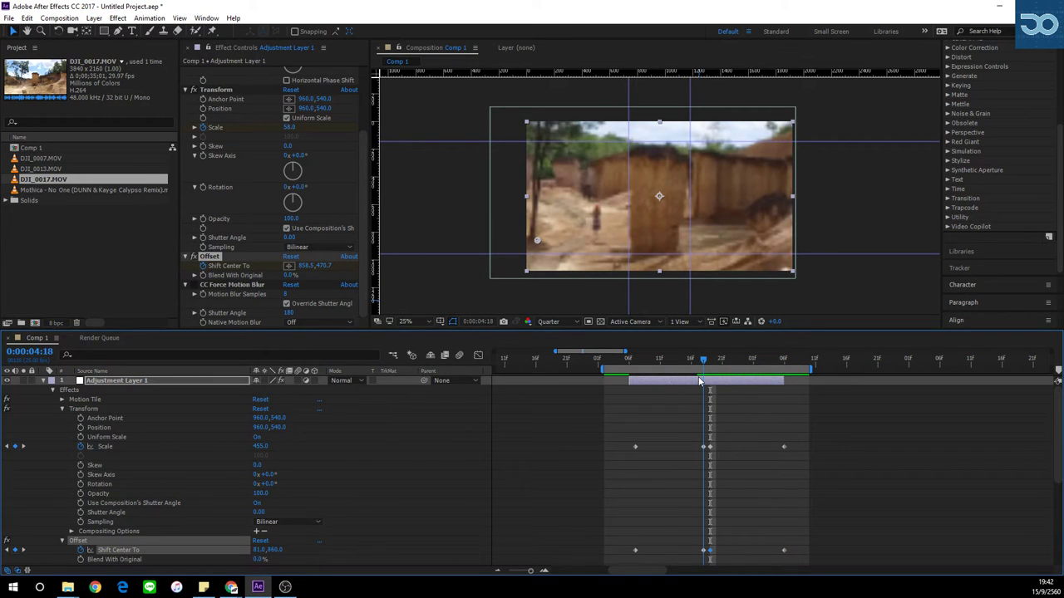
{"action": "left_click_drag", "start_coordinate": [700, 380], "coordinate": [759, 379]}
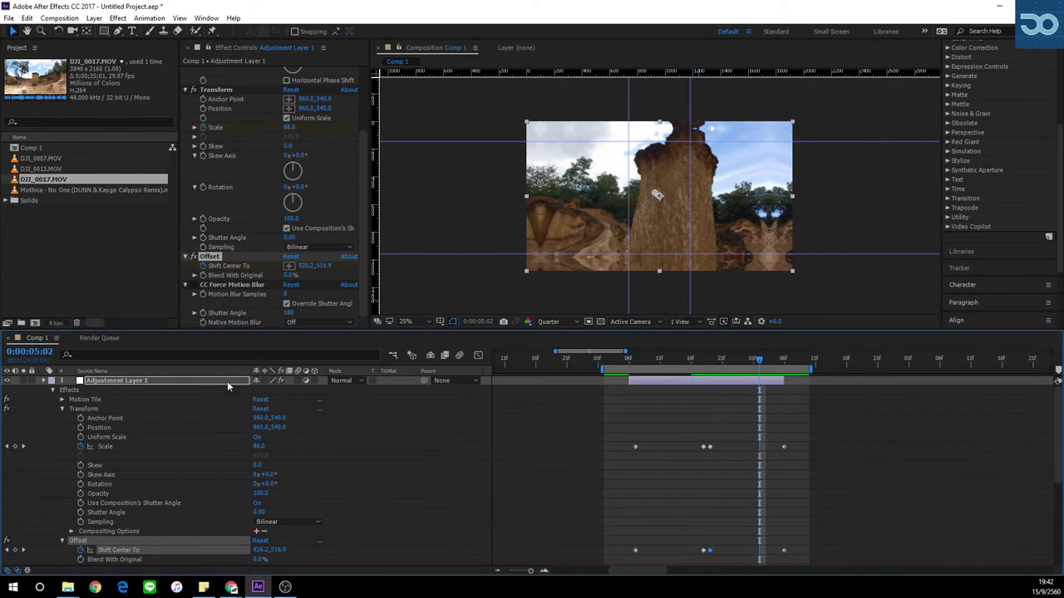
Collapse the Transform and Offset properties of Adjustment Layer 1 and preview the realigned transition without motion blur.
{"action": "left_click", "coordinate": [62, 411]}
{"action": "left_click", "coordinate": [62, 419]}
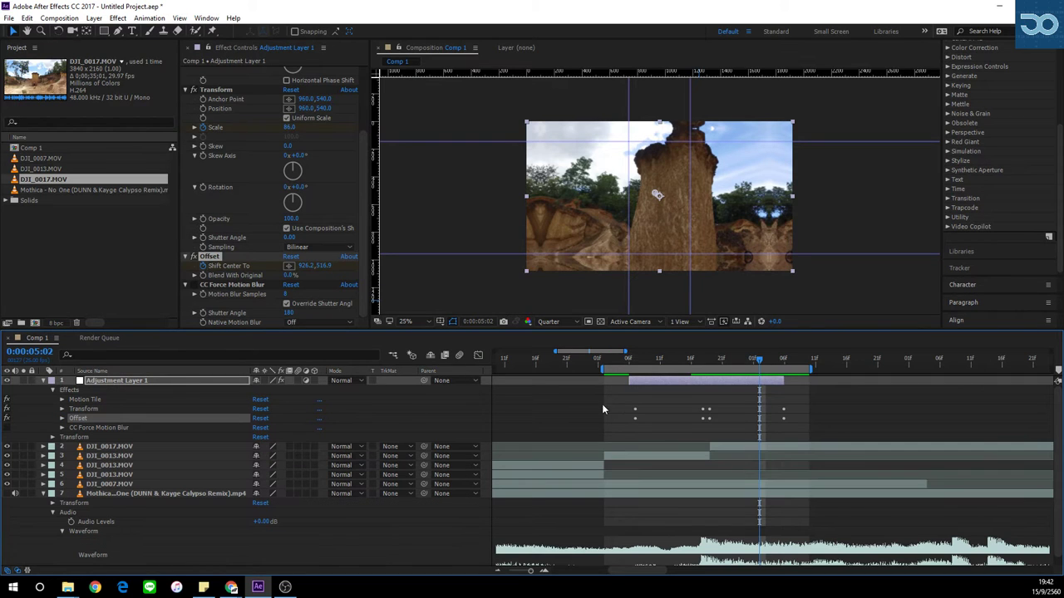
{"action": "key", "text": "space"}
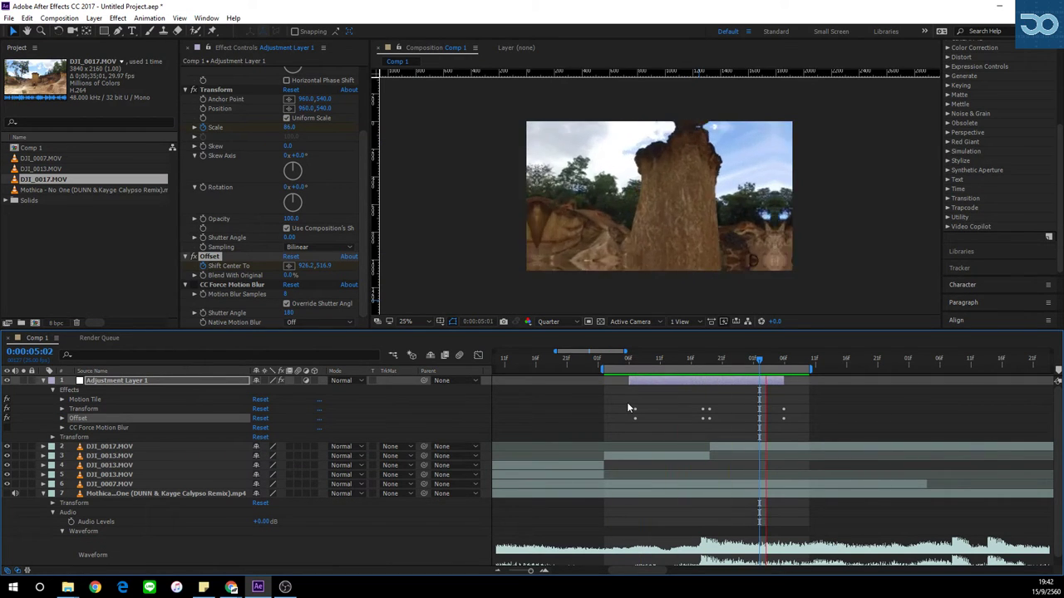
{"action": "key", "text": "space"}
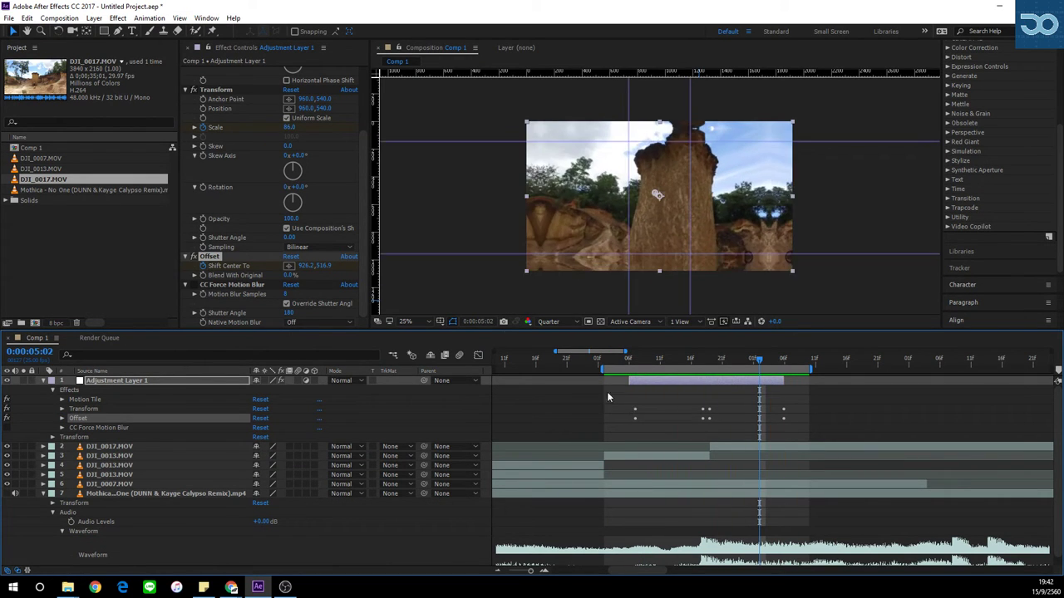
Turn CC Force Motion Blur back on and preview the realigned transition.
{"action": "left_click", "coordinate": [194, 285]}
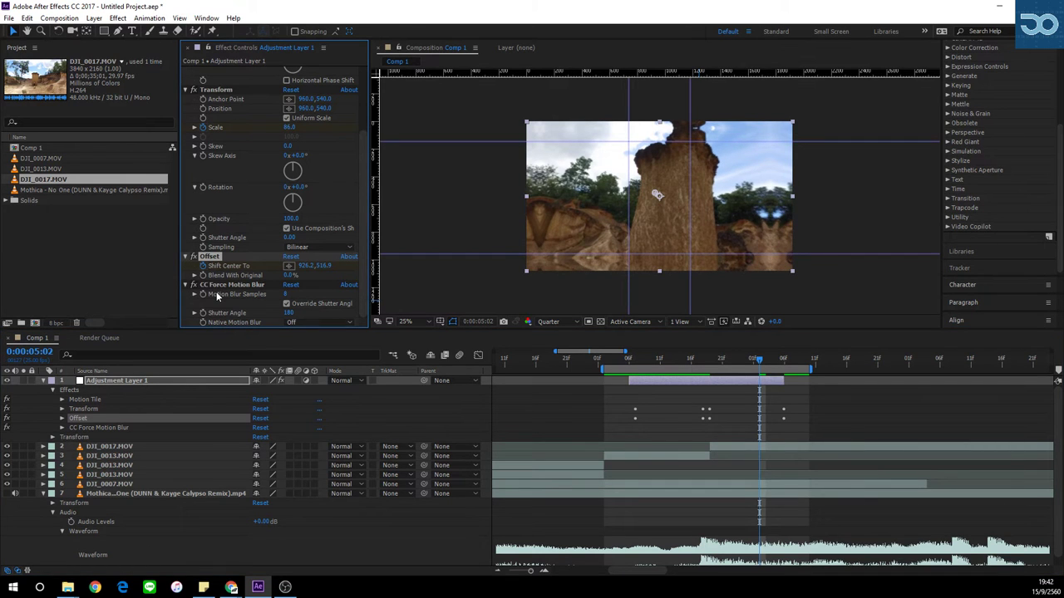
{"action": "key", "text": "space"}
{"action": "key", "text": "space"}
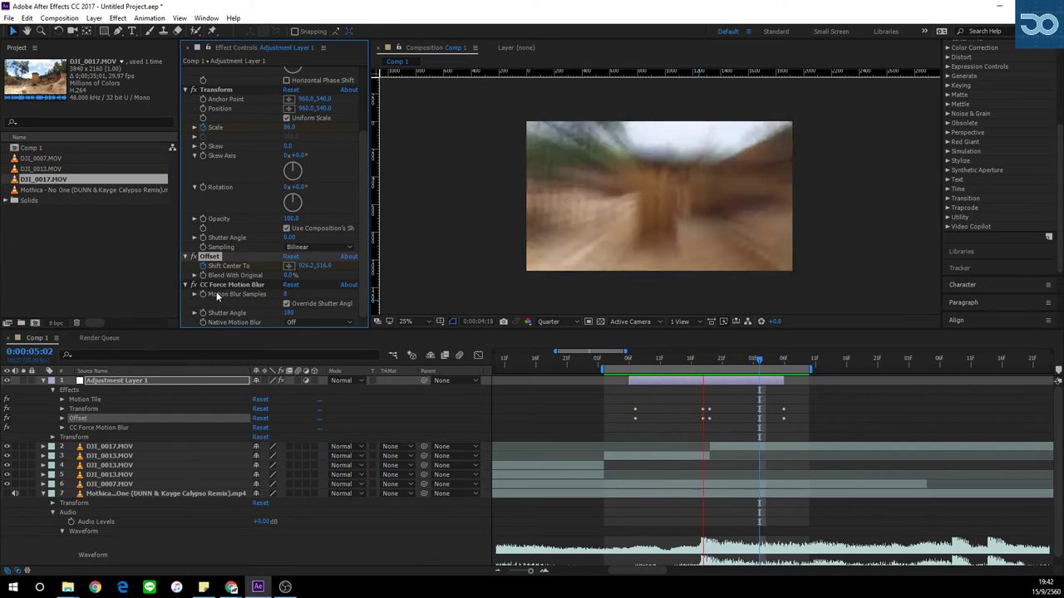
{"action": "key", "text": "space"}
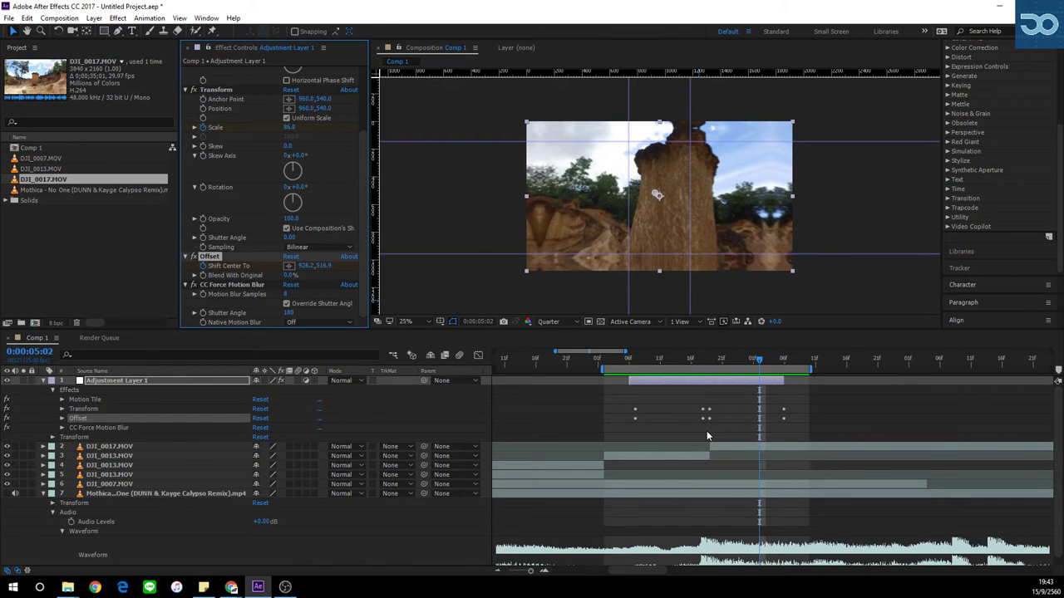
Show the Transform Scale keyframes of Adjustment Layer 1 in the Graph Editor and select the first keyframe at 0:00:04:07.
{"action": "left_click", "coordinate": [63, 409]}
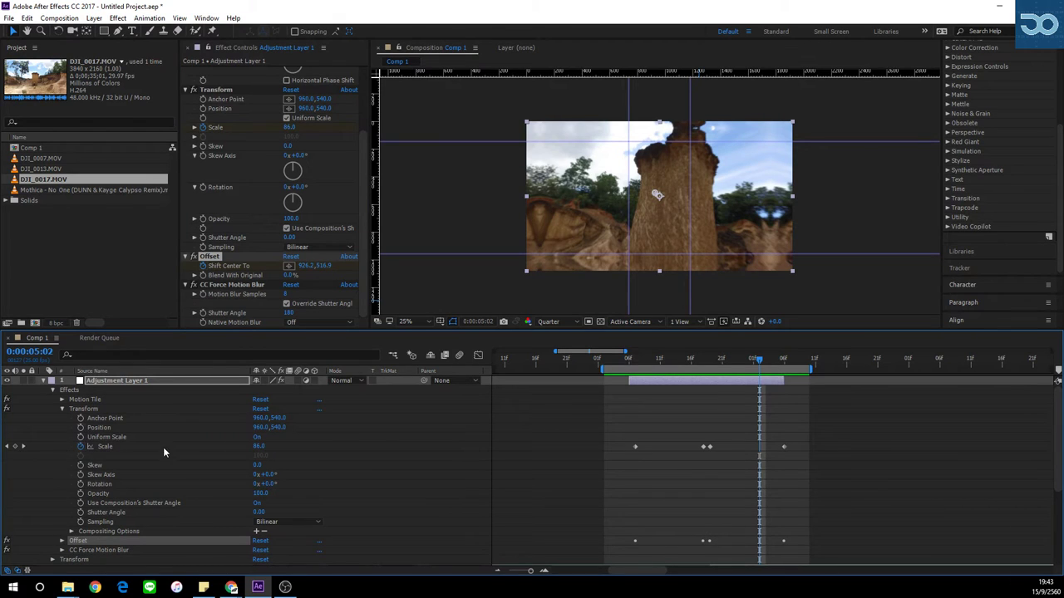
{"action": "left_click_drag", "start_coordinate": [613, 432], "coordinate": [793, 457]}
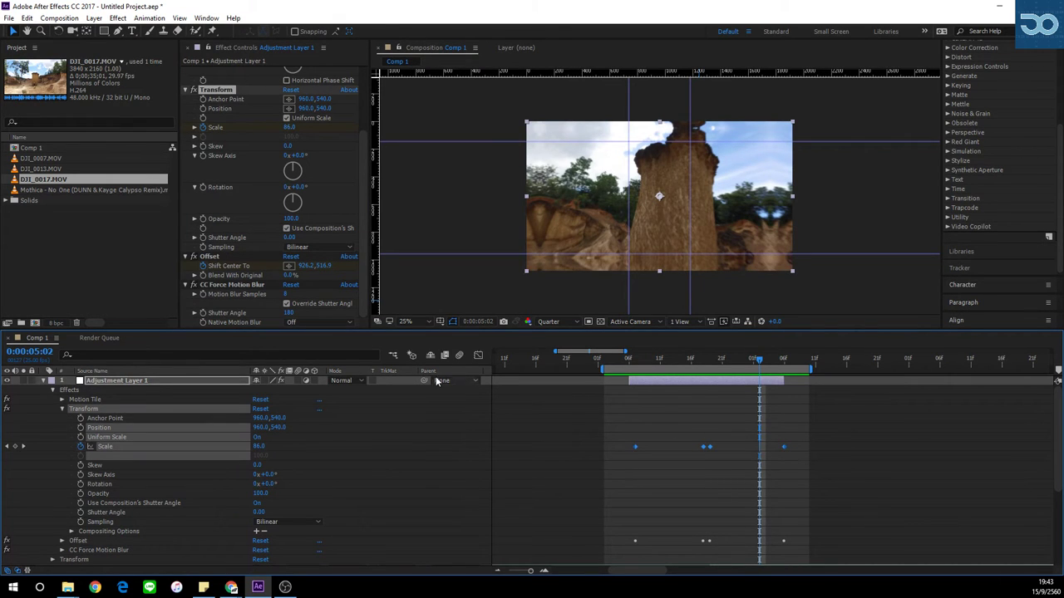
{"action": "left_click", "coordinate": [477, 356]}
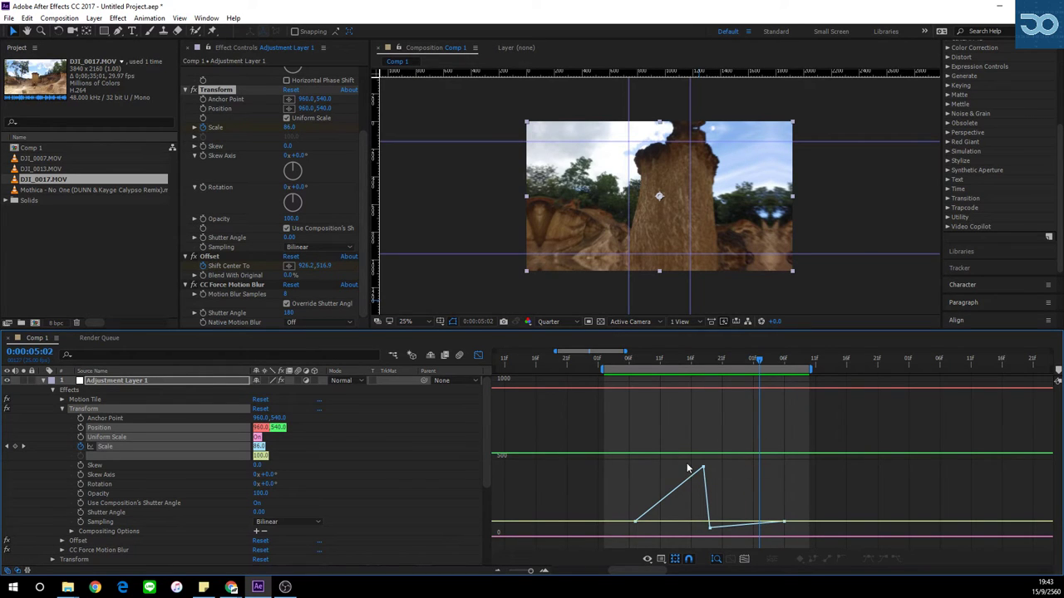
{"action": "left_click_drag", "start_coordinate": [623, 505], "coordinate": [657, 537]}
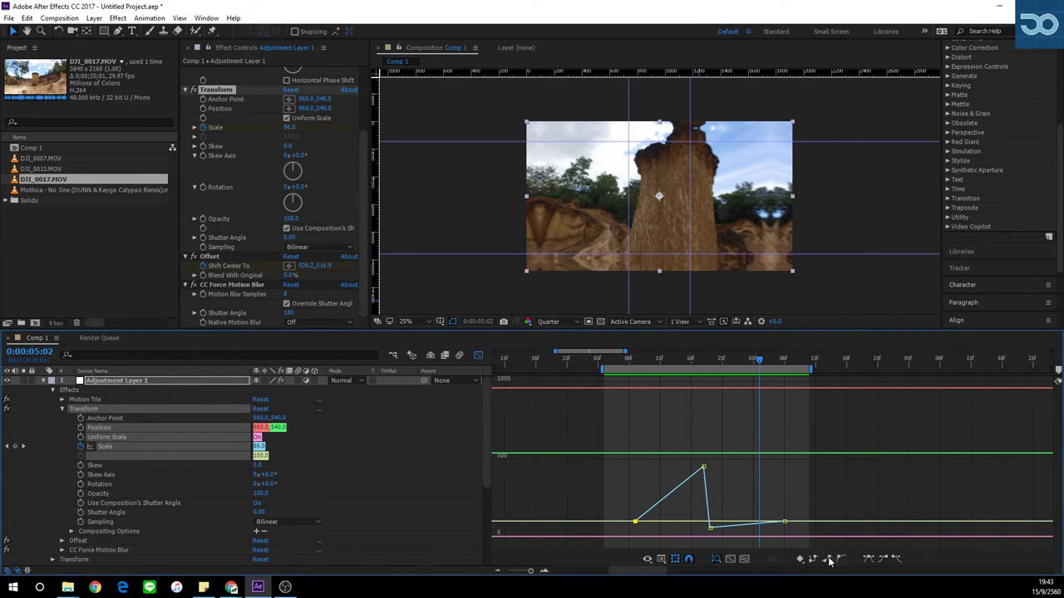
{"action": "mouse_move", "coordinate": [636, 523]}
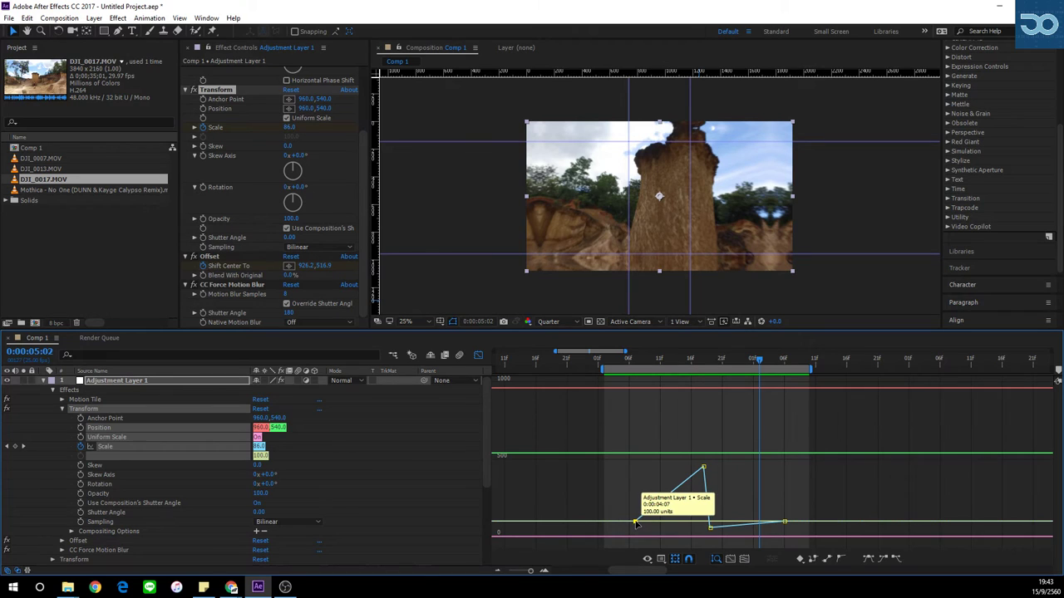
{"action": "left_click_drag", "start_coordinate": [621, 508], "coordinate": [656, 531]}
{"action": "double_click", "coordinate": [635, 522]}
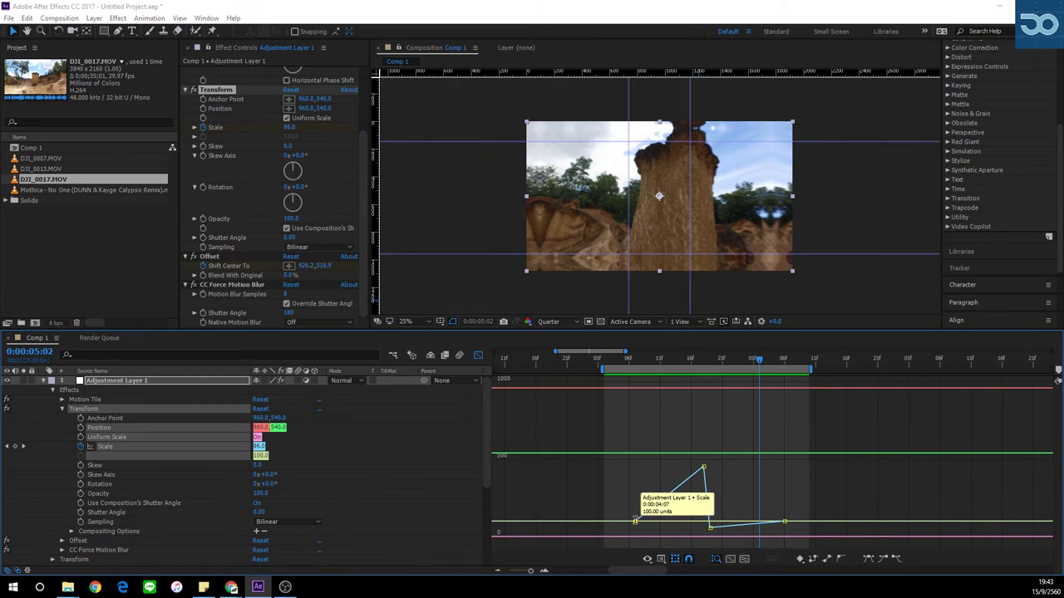
{"action": "double_click", "coordinate": [635, 521]}
{"action": "left_click", "coordinate": [589, 331]}
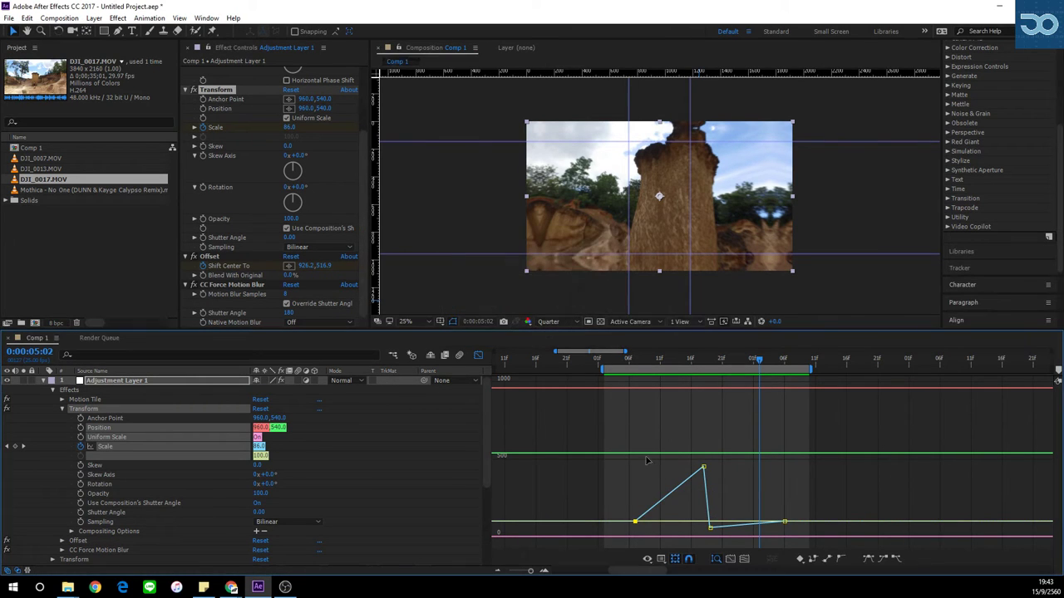
Apply Easy Ease Out to the first Scale keyframe and extend its outgoing handle to about the time of the peak keyframe.
{"action": "right_click", "coordinate": [640, 524]}
{"action": "mouse_move", "coordinate": [669, 515]}
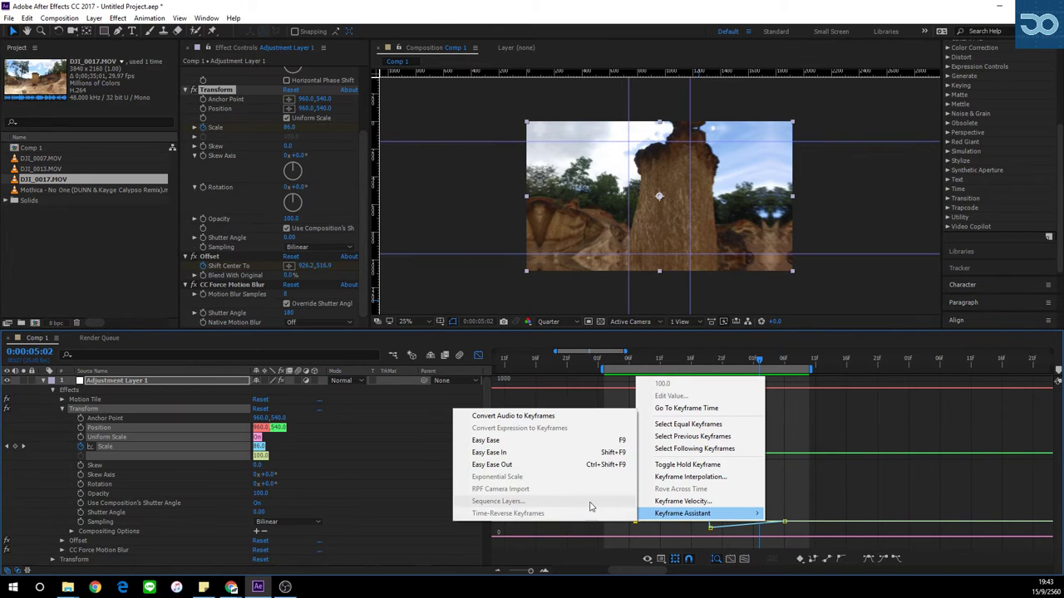
{"action": "left_click", "coordinate": [561, 472]}
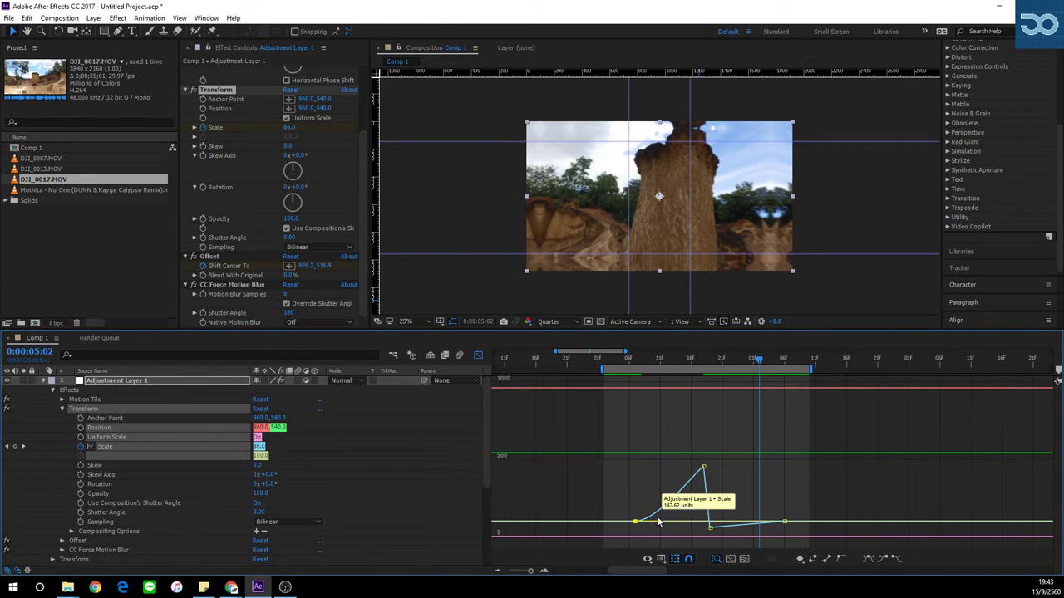
{"action": "left_click_drag", "start_coordinate": [658, 522], "coordinate": [712, 522]}
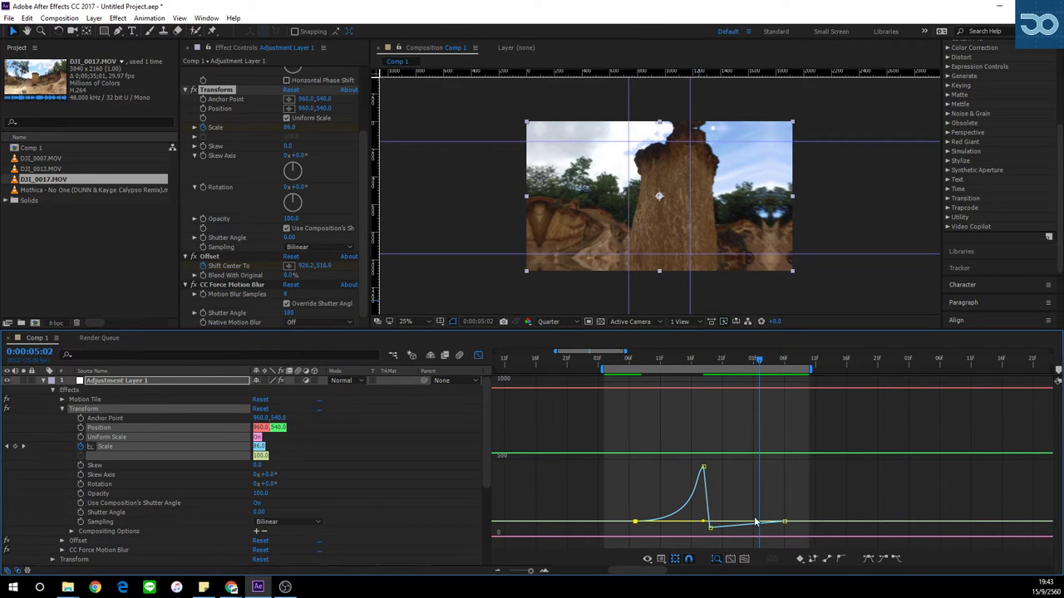
{"action": "left_click", "coordinate": [787, 522]}
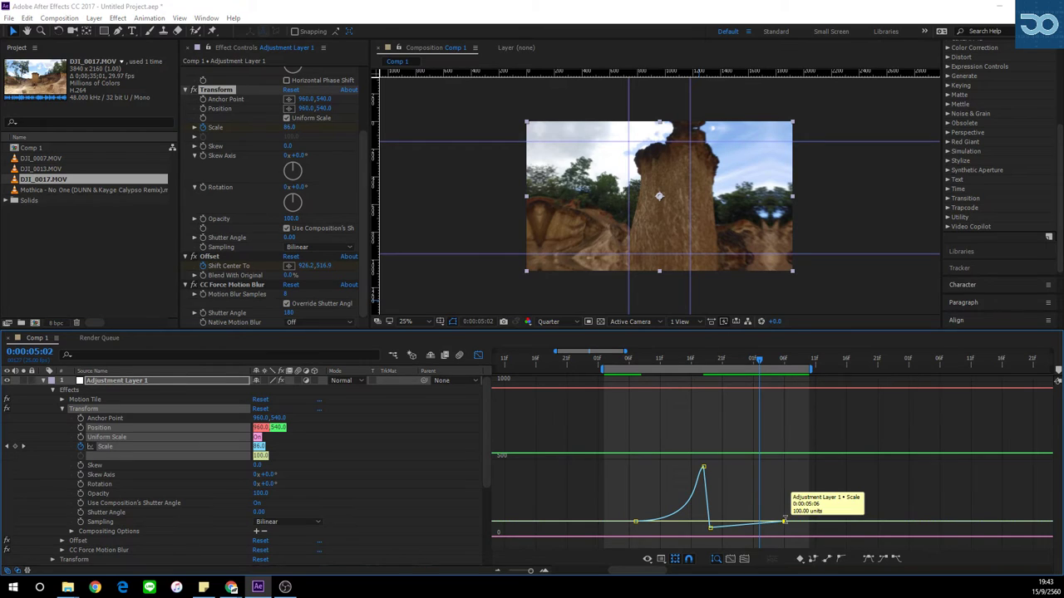
{"action": "double_click", "coordinate": [783, 522]}
{"action": "left_click", "coordinate": [596, 329]}
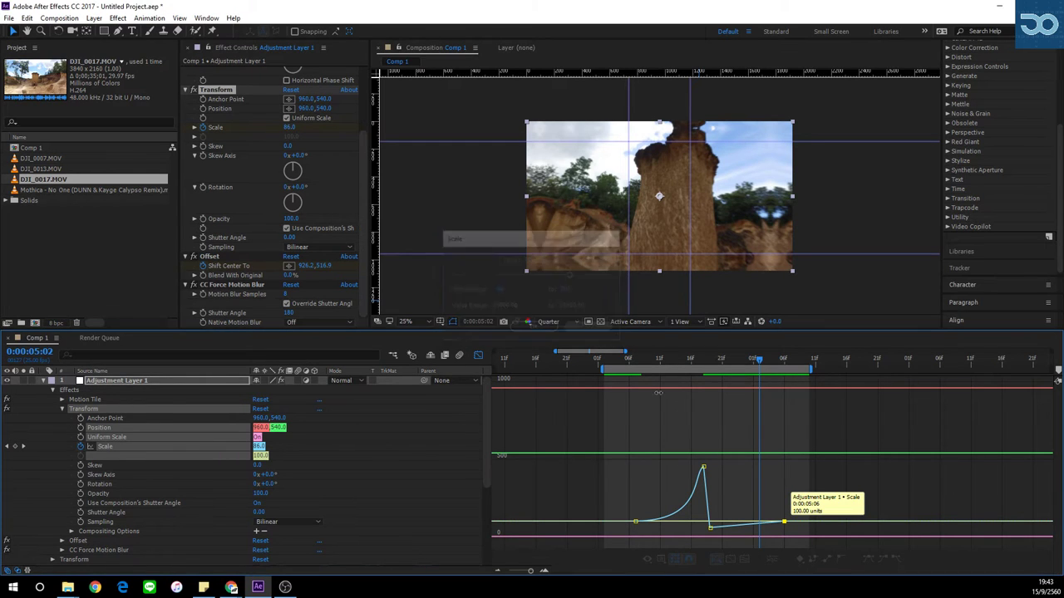
{"action": "right_click", "coordinate": [786, 523]}
{"action": "double_click", "coordinate": [786, 523]}
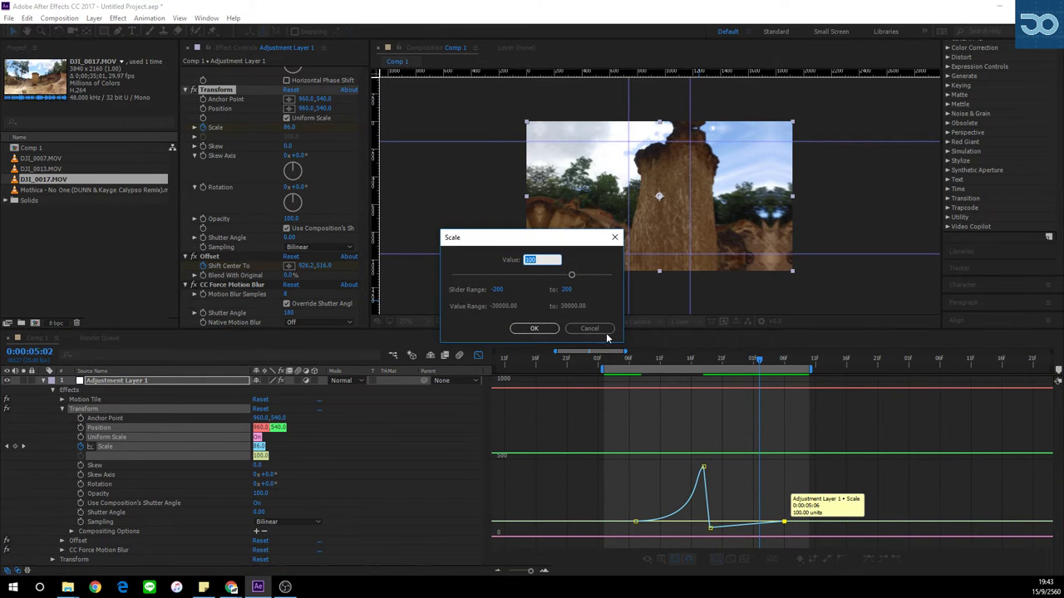
{"action": "left_click", "coordinate": [606, 330]}
{"action": "double_click", "coordinate": [783, 524]}
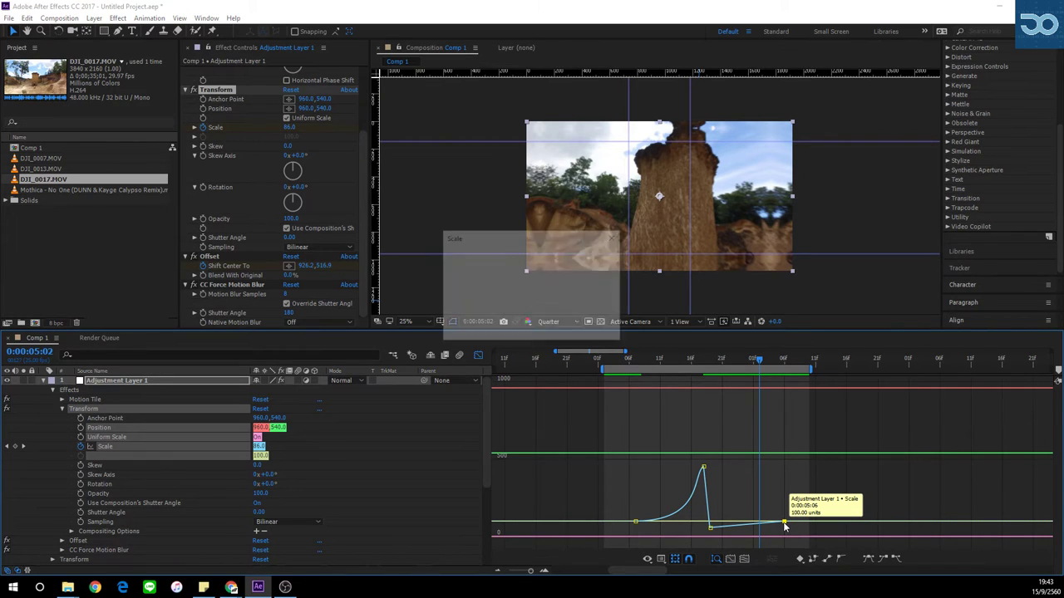
{"action": "left_click", "coordinate": [585, 331]}
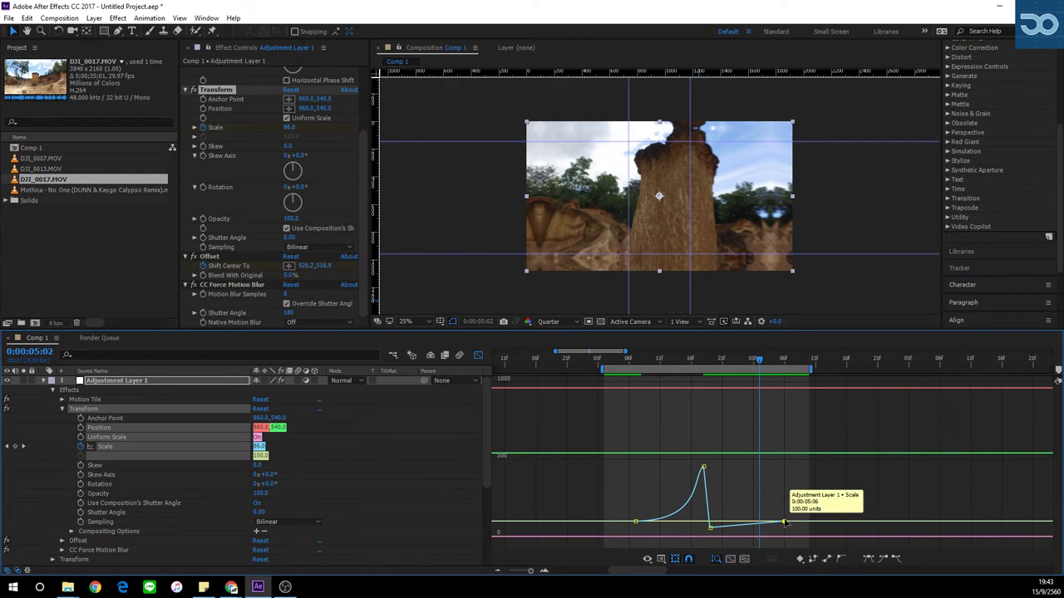
Ease the curve into the last Scale keyframe at 0:00:05:06 and extend its incoming handle back to about 0:00:04:19.
{"action": "right_click", "coordinate": [785, 524]}
{"action": "mouse_move", "coordinate": [831, 511]}
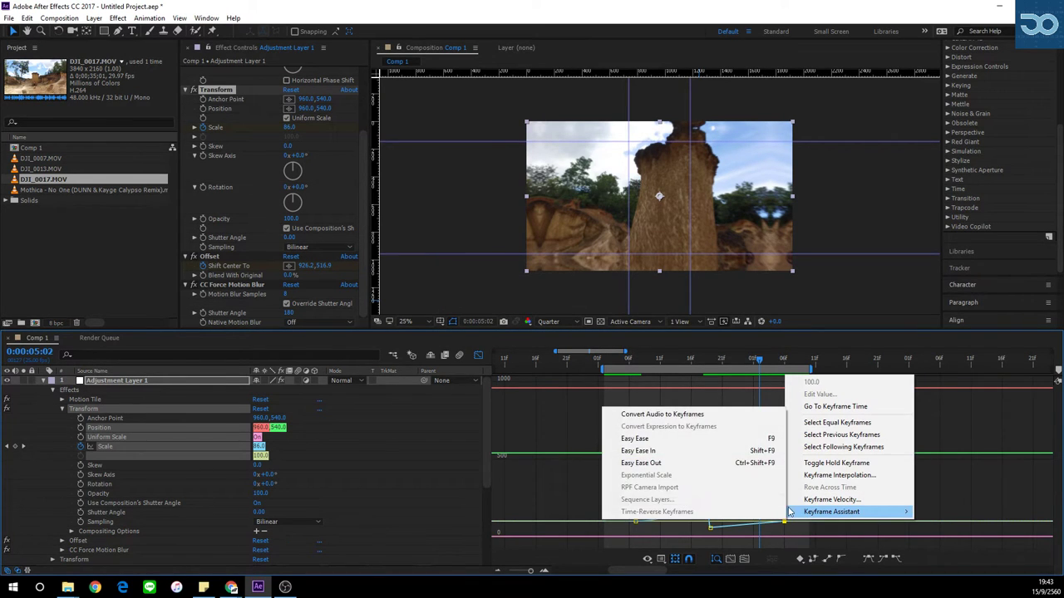
{"action": "left_click", "coordinate": [674, 463]}
{"action": "left_click_drag", "start_coordinate": [758, 522], "coordinate": [736, 521]}
{"action": "left_click_drag", "start_coordinate": [711, 525], "coordinate": [709, 524]}
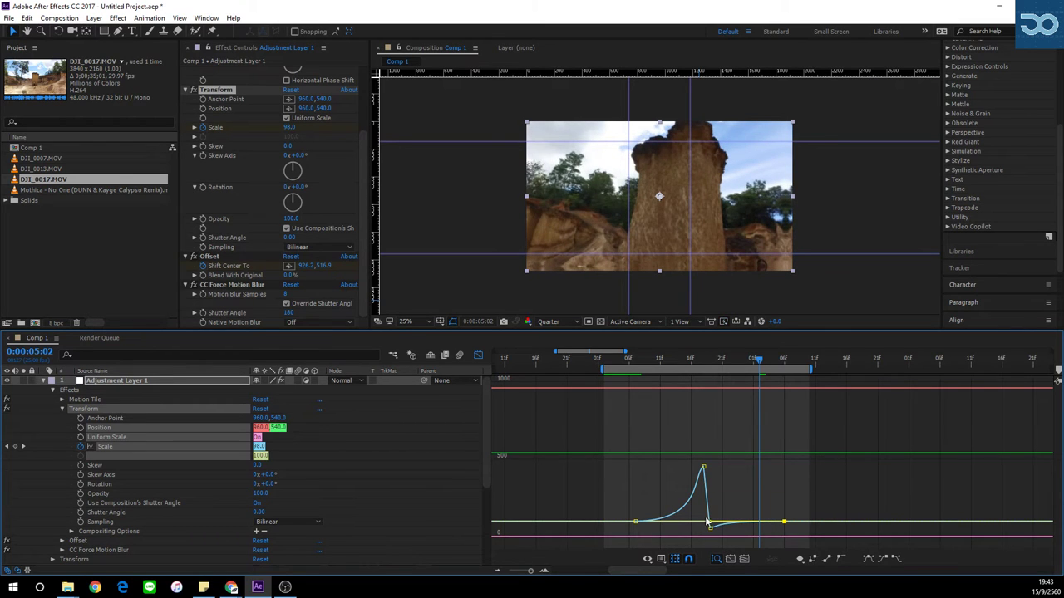
Preview the transition with the eased Scale curves and scrub to 0:00:04:13.
{"action": "key", "text": "space"}
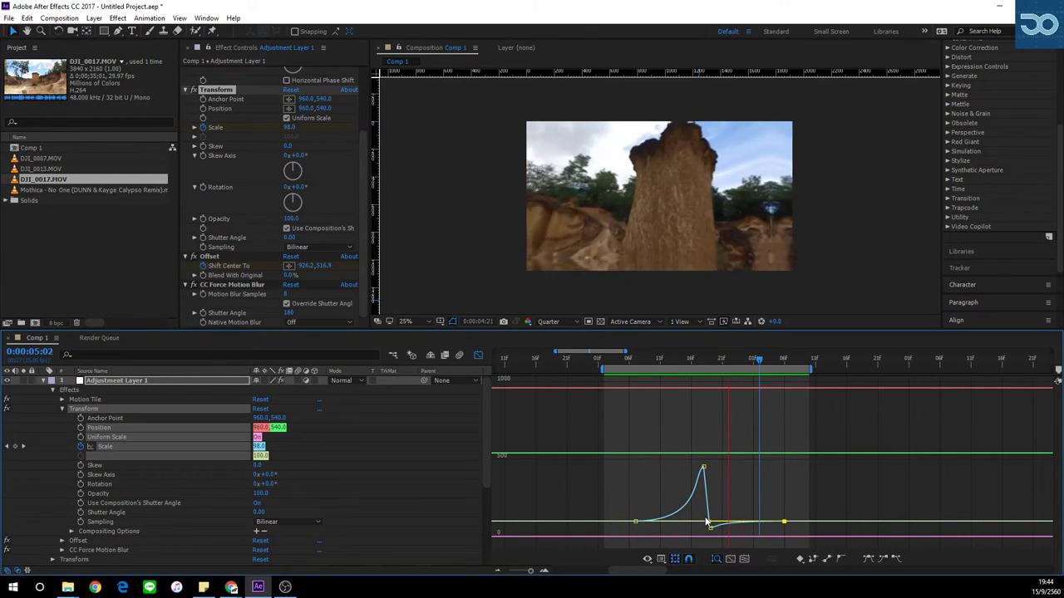
{"action": "key", "text": "space"}
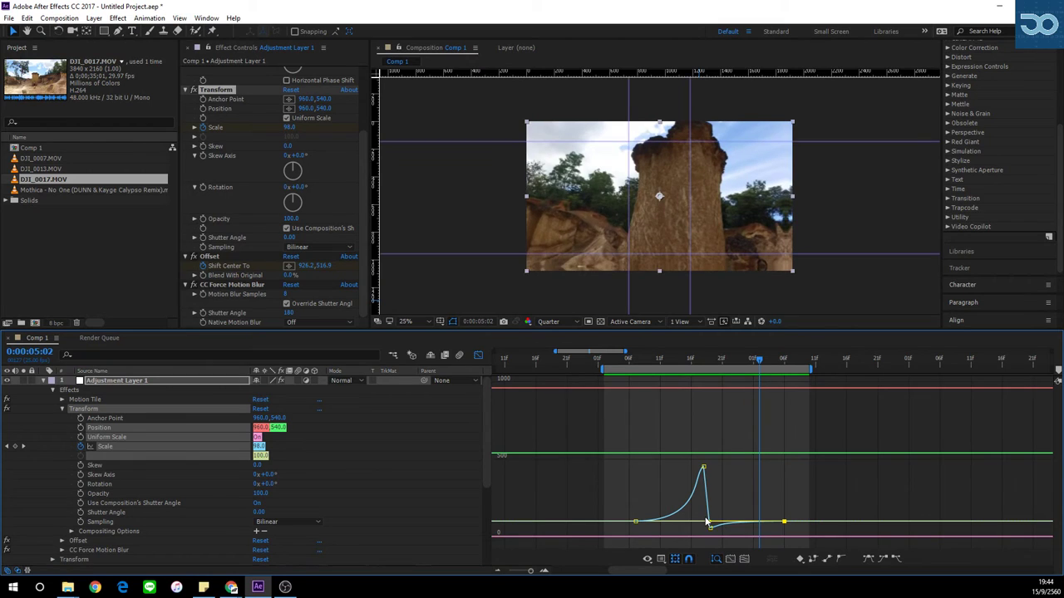
{"action": "left_click_drag", "start_coordinate": [610, 363], "coordinate": [672, 375]}
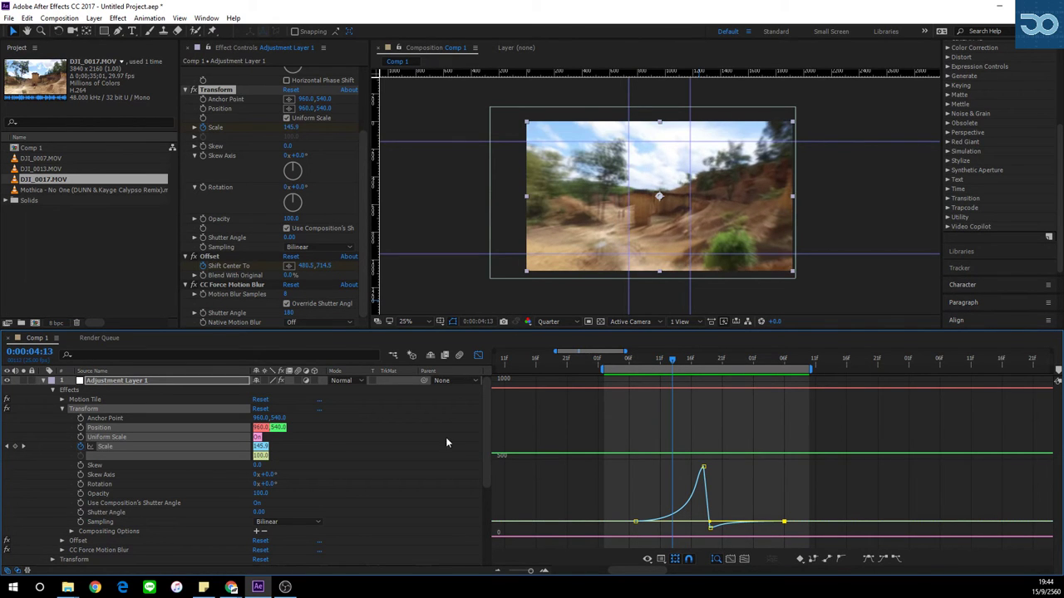
Show the Offset Shift Center To curves and add a keyframe of about 620.5, 714.5 at 0:00:04:13.
{"action": "left_click", "coordinate": [63, 541]}
{"action": "scroll", "coordinate": [226, 528], "scroll_direction": "down", "scroll_amount": 3}
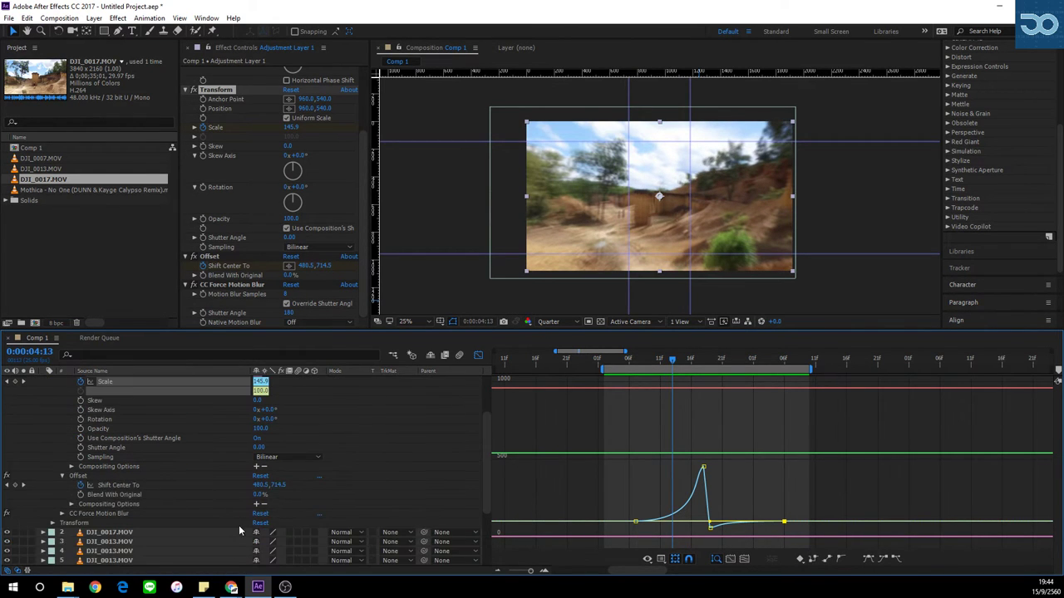
{"action": "left_click", "coordinate": [111, 486]}
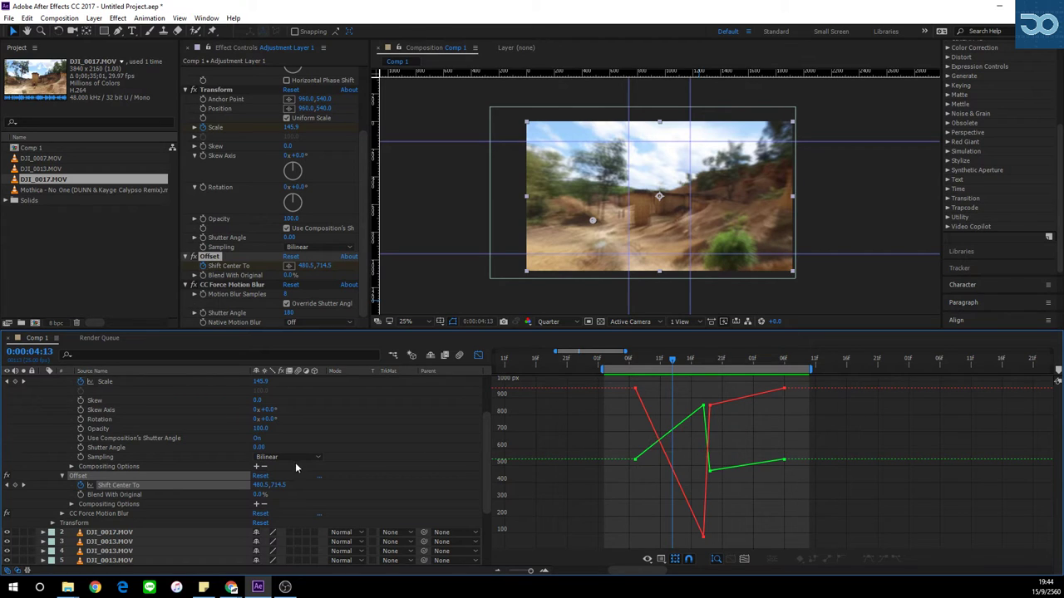
{"action": "left_click_drag", "start_coordinate": [256, 485], "coordinate": [337, 489]}
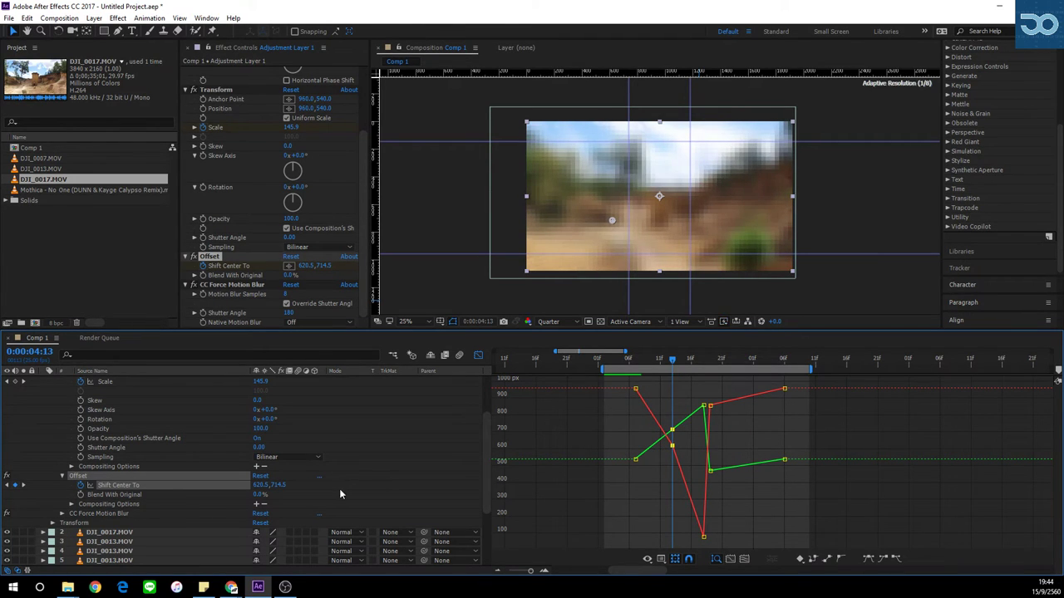
Add Shift Center To keyframes of 529.7, 772.7 at 0:00:04:15 and 650.3, 627.3 at 0:00:04:10, and preview the transition.
{"action": "left_click_drag", "start_coordinate": [705, 365], "coordinate": [677, 374]}
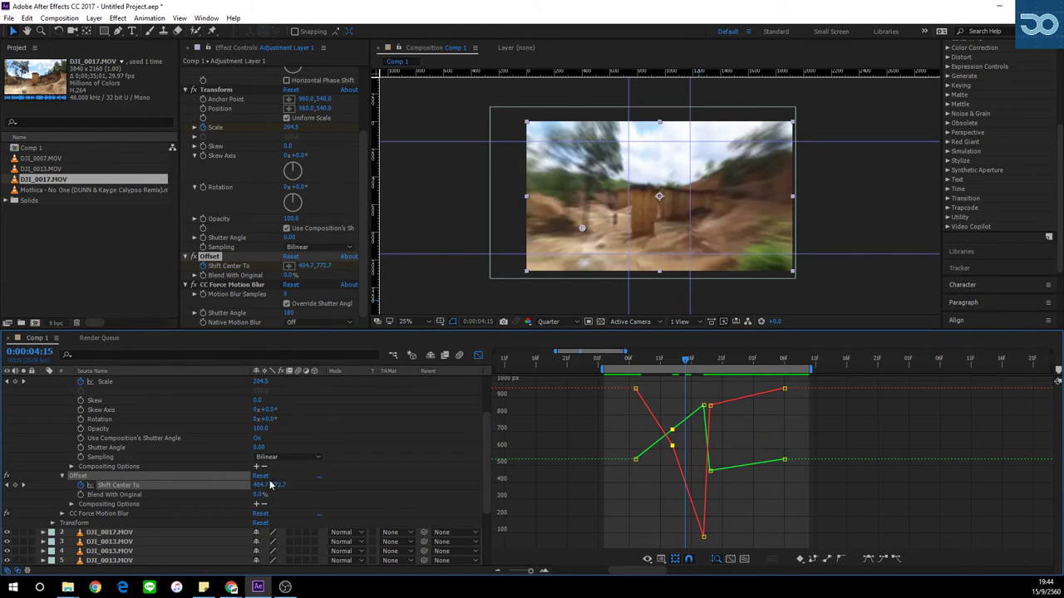
{"action": "left_click_drag", "start_coordinate": [258, 488], "coordinate": [342, 482]}
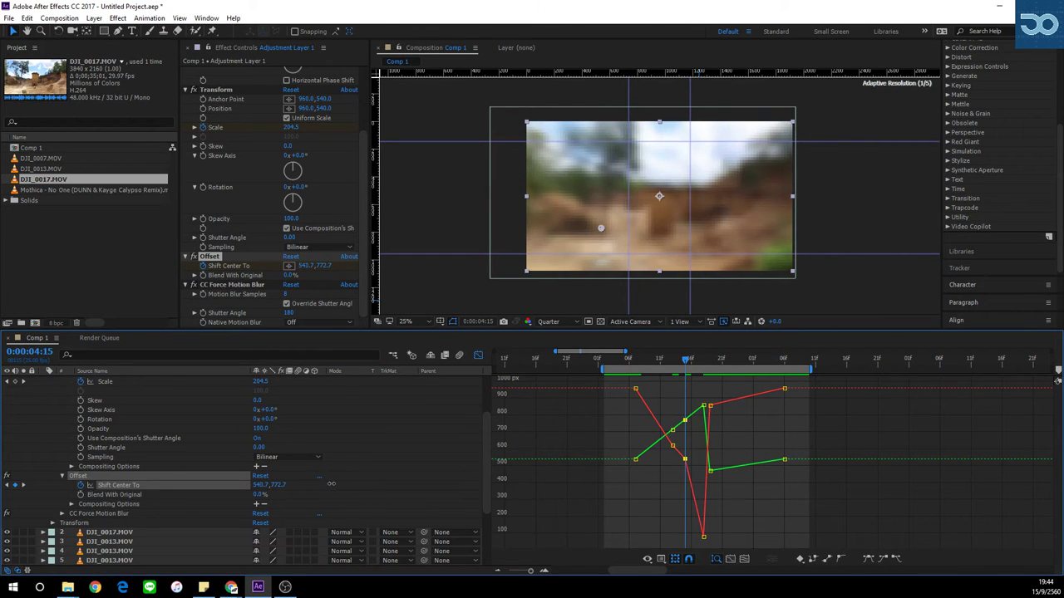
{"action": "left_click_drag", "start_coordinate": [673, 363], "coordinate": [655, 364]}
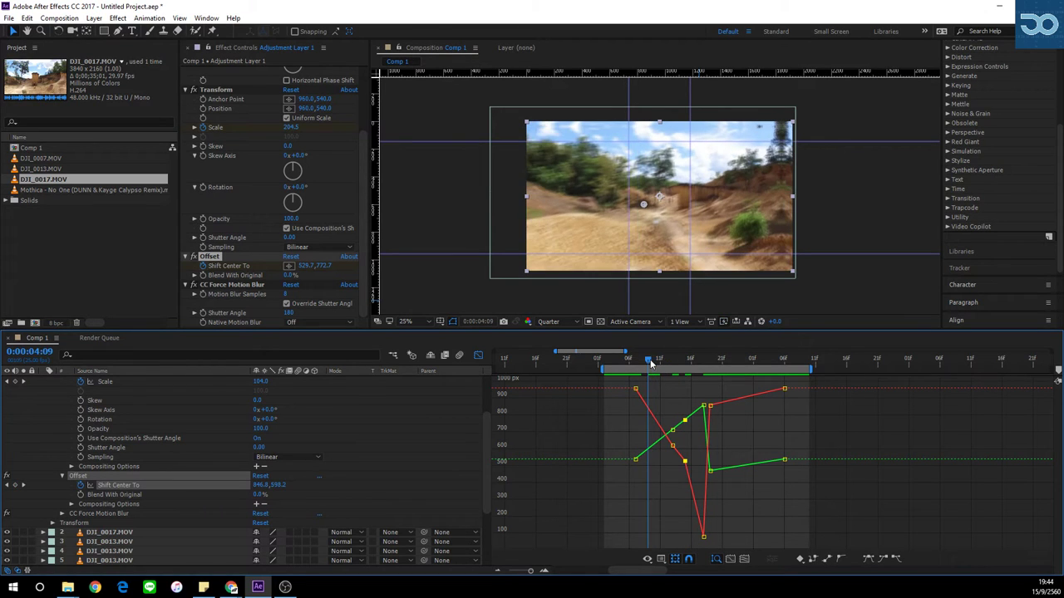
{"action": "left_click_drag", "start_coordinate": [259, 485], "coordinate": [179, 488]}
{"action": "key", "text": "space"}
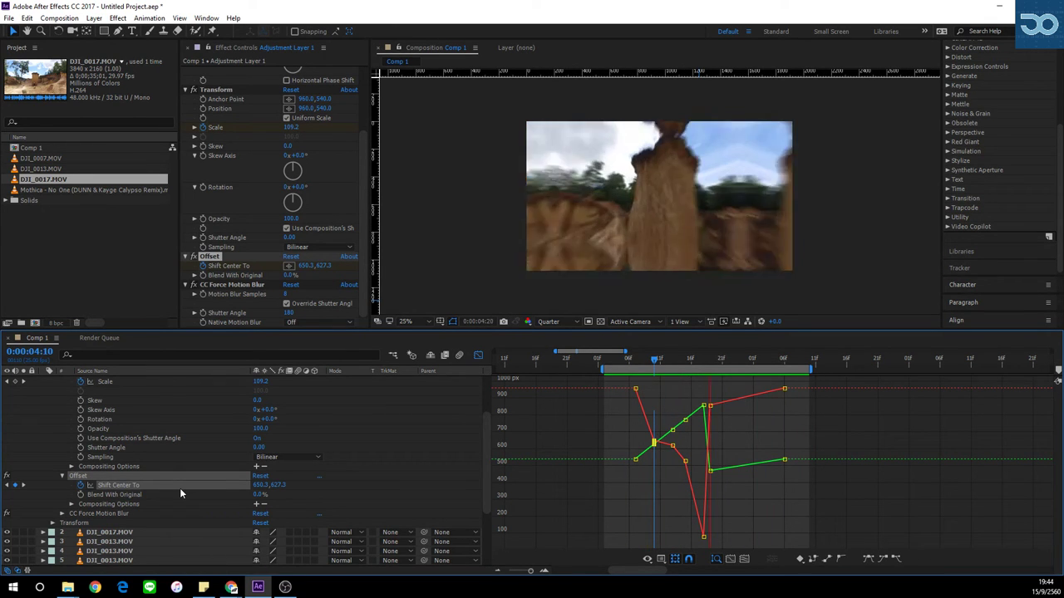
{"action": "key", "text": "space"}
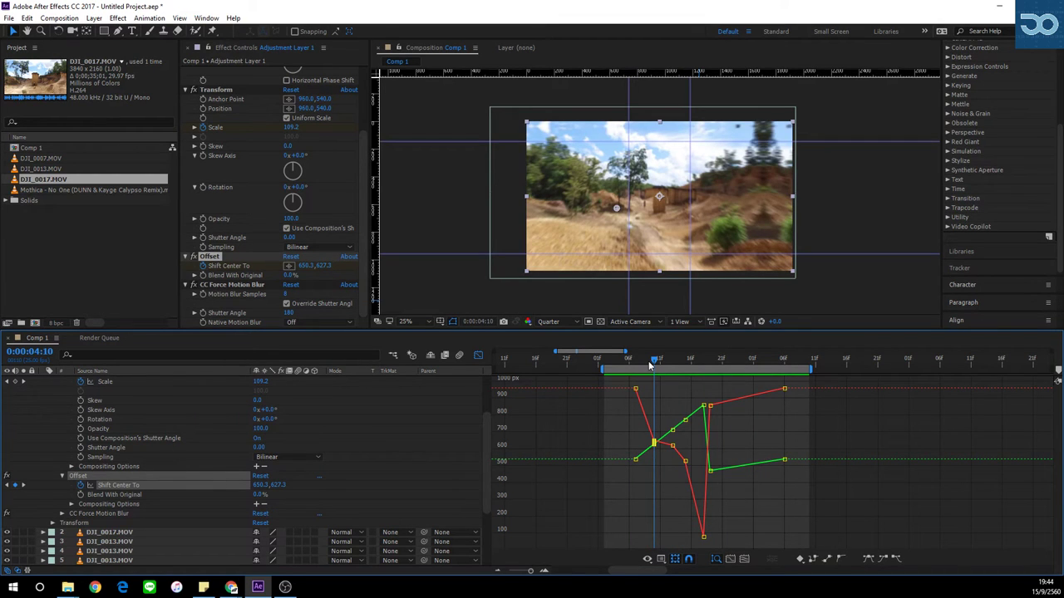
Try a Shift Center To keyframe of 663.8, 569.1 at 0:00:04:08 and preview the transition.
{"action": "mouse_move", "coordinate": [651, 366]}
{"action": "left_mouse_down"}
{"action": "mouse_move", "coordinate": [620, 366]}
{"action": "mouse_move", "coordinate": [640, 368]}
{"action": "left_mouse_up"}
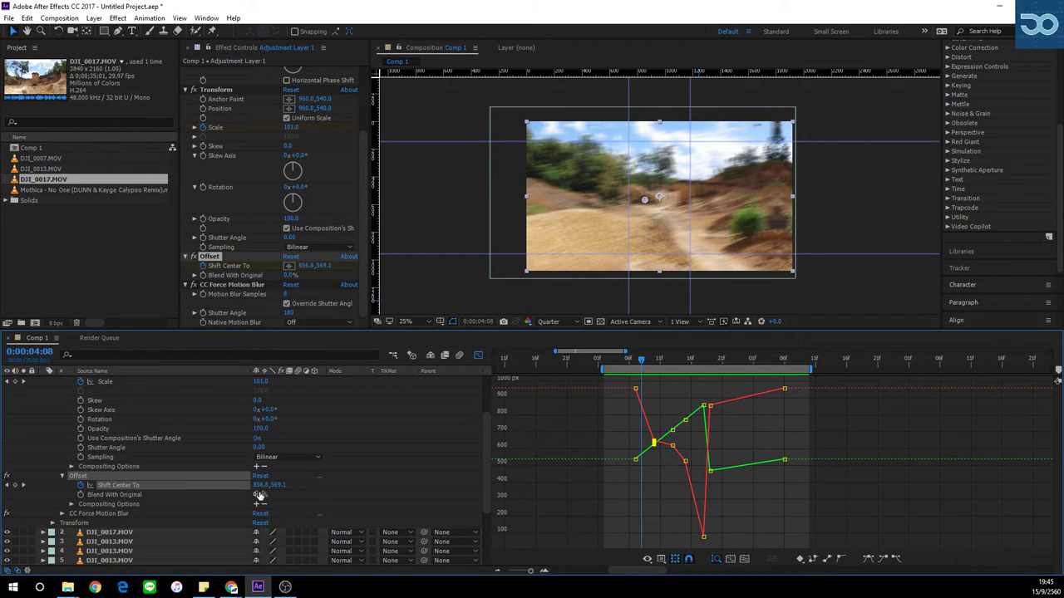
{"action": "left_click_drag", "start_coordinate": [264, 484], "coordinate": [181, 487]}
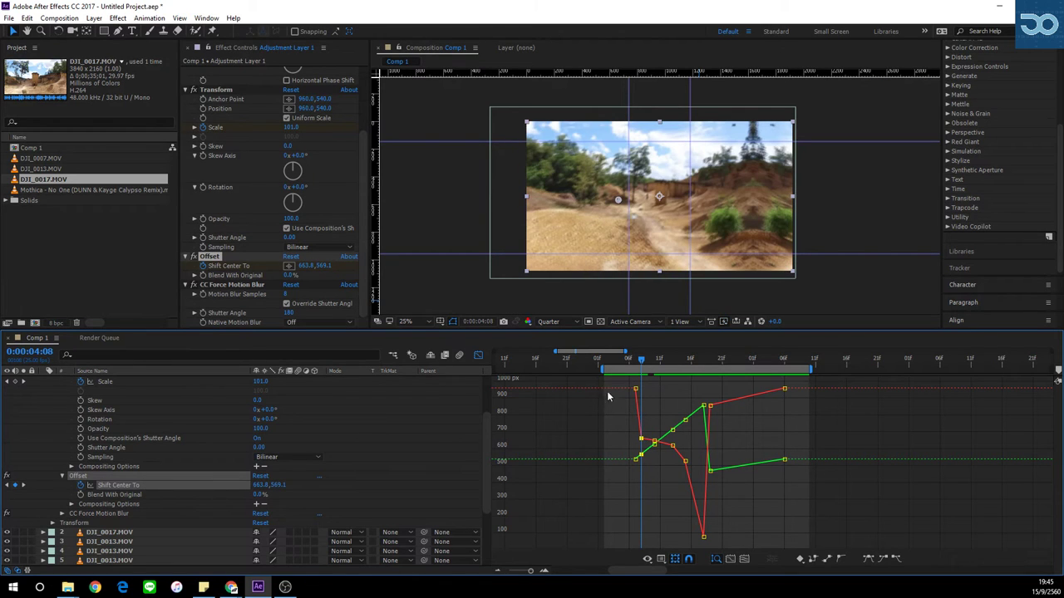
{"action": "left_click_drag", "start_coordinate": [646, 363], "coordinate": [698, 363]}
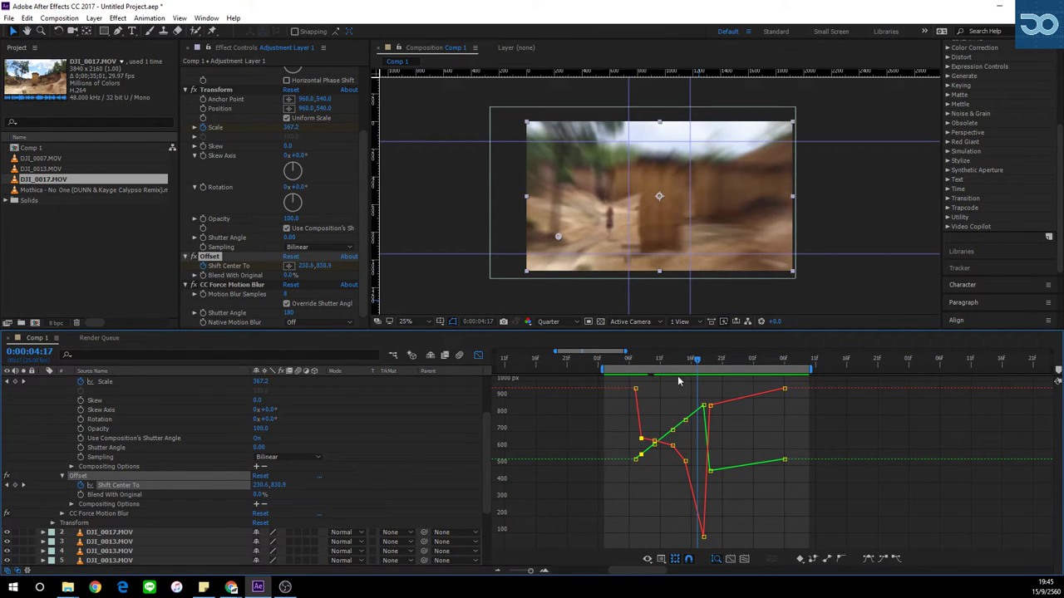
{"action": "left_click_drag", "start_coordinate": [698, 363], "coordinate": [719, 364]}
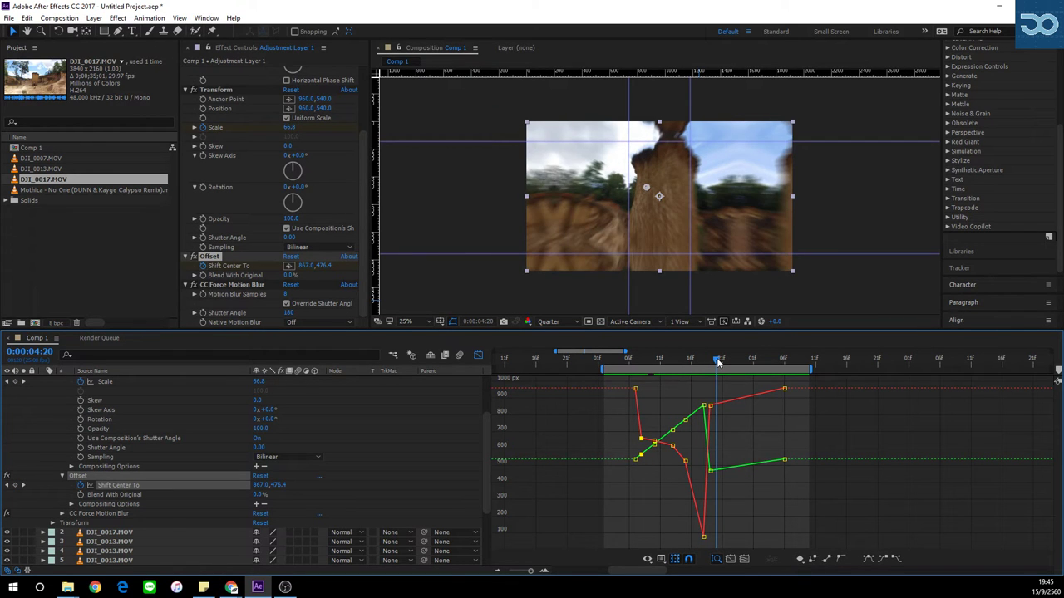
{"action": "key", "text": "space"}
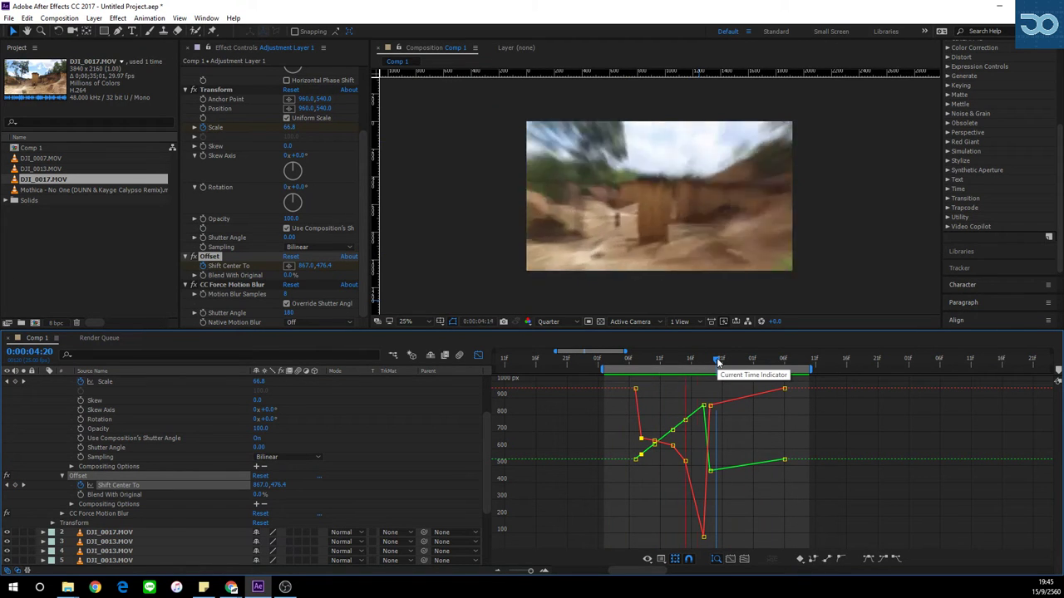
{"action": "key", "text": "space"}
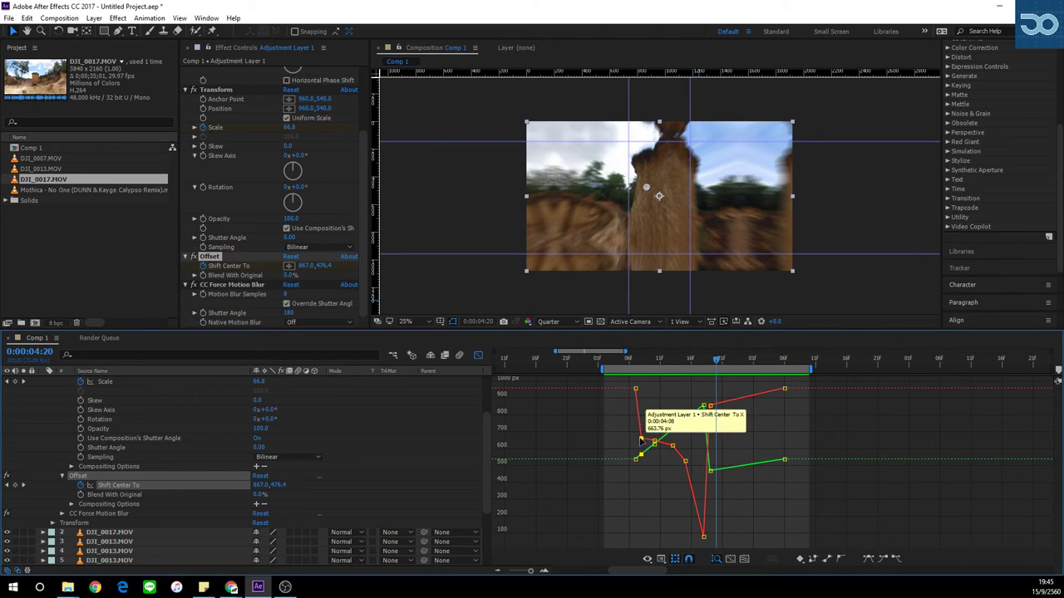
Remove the Shift Center To keyframe at 0:00:04:08 and raise the 0:00:04:10 keyframe's X value to 790.3.
{"action": "left_click", "coordinate": [647, 361]}
{"action": "mouse_move", "coordinate": [648, 363]}
{"action": "left_mouse_down"}
{"action": "mouse_move", "coordinate": [630, 363]}
{"action": "mouse_move", "coordinate": [656, 369]}
{"action": "left_mouse_up"}
{"action": "left_click", "coordinate": [654, 445]}
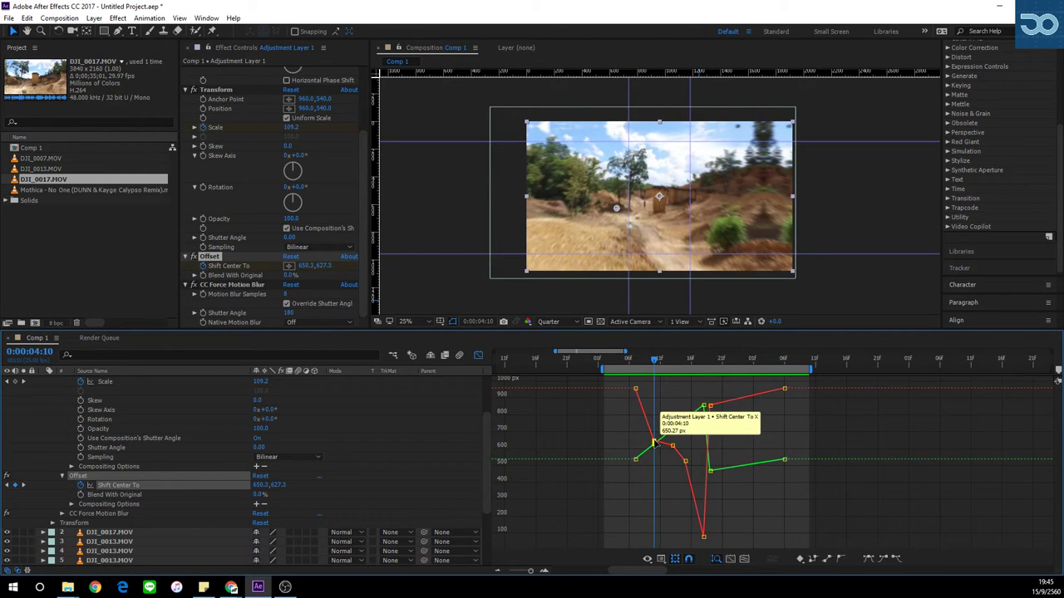
{"action": "left_click_drag", "start_coordinate": [654, 444], "coordinate": [667, 422]}
{"action": "left_click_drag", "start_coordinate": [654, 364], "coordinate": [620, 366]}
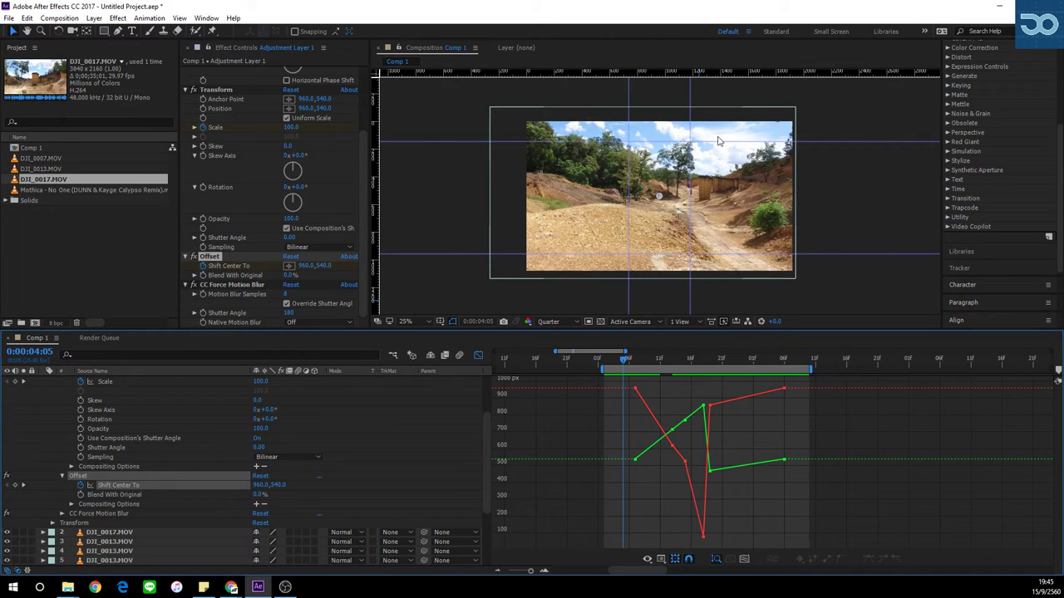
Reposition the two horizontal guides and one vertical guide around the distant pillar as alignment marks, and go to 0:00:04:10.
{"action": "left_click_drag", "start_coordinate": [725, 141], "coordinate": [732, 175]}
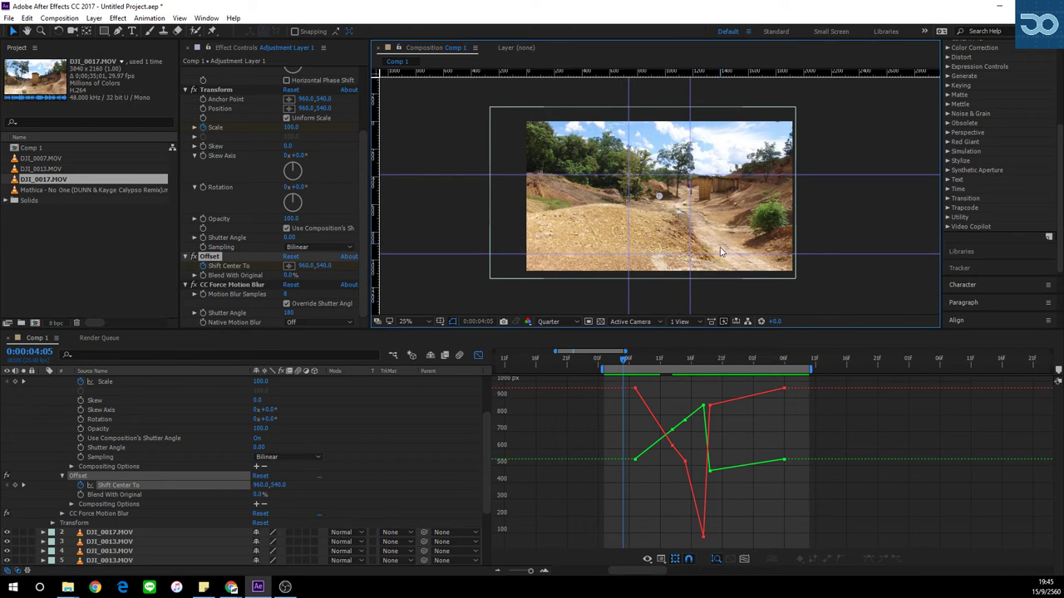
{"action": "left_click_drag", "start_coordinate": [718, 253], "coordinate": [712, 194]}
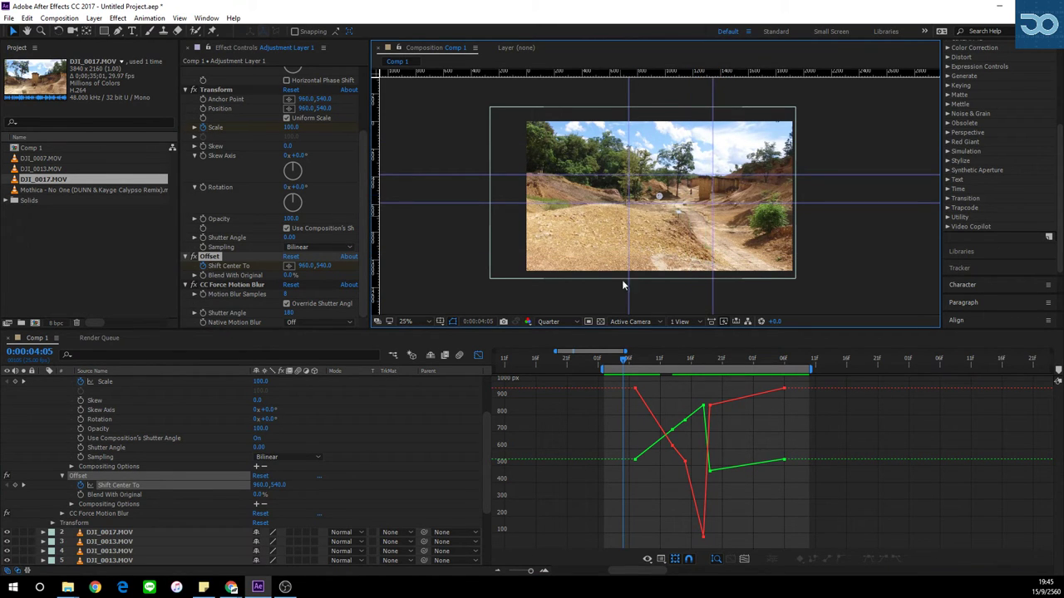
{"action": "left_click_drag", "start_coordinate": [626, 359], "coordinate": [655, 364]}
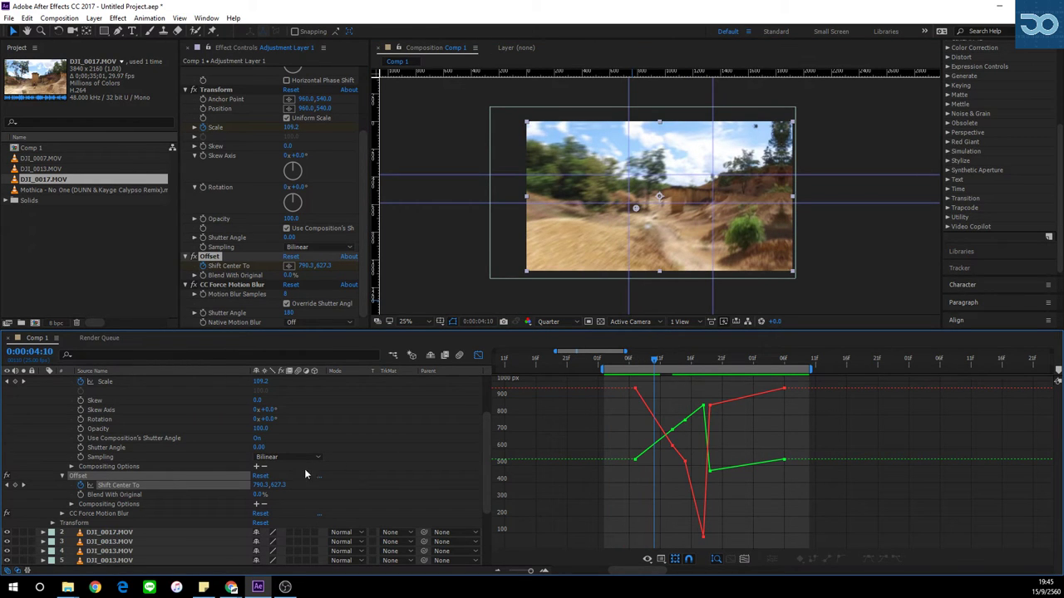
Set the Shift Center To Y value to 543.2 at 0:00:04:10 and 532.1 at 0:00:04:08, and preview the transition.
{"action": "left_click_drag", "start_coordinate": [280, 484], "coordinate": [294, 430]}
{"action": "mouse_move", "coordinate": [656, 363]}
{"action": "left_mouse_down"}
{"action": "mouse_move", "coordinate": [683, 363]}
{"action": "mouse_move", "coordinate": [623, 363]}
{"action": "mouse_move", "coordinate": [645, 368]}
{"action": "left_mouse_up"}
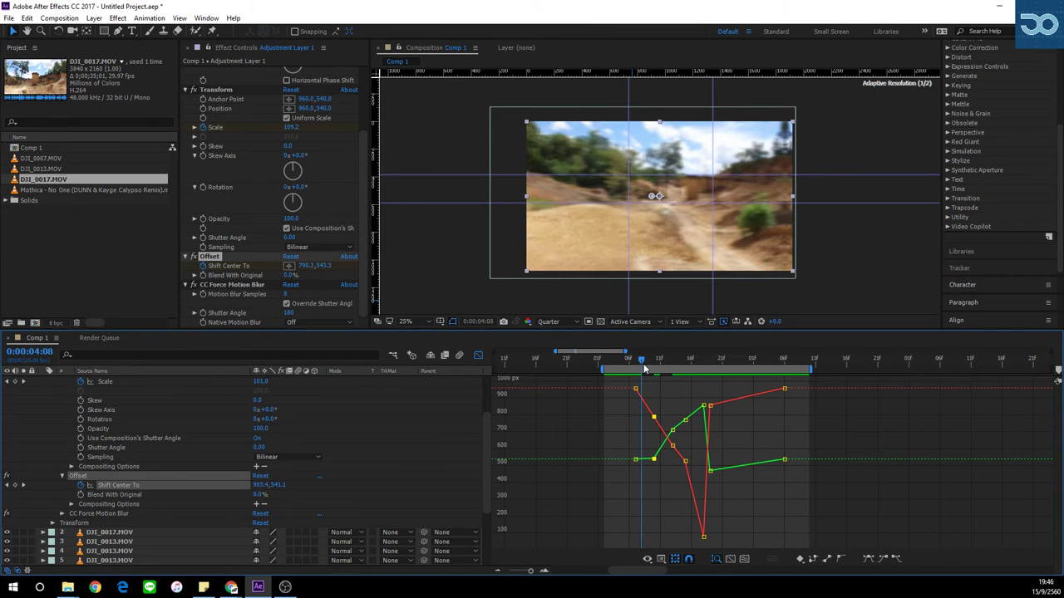
{"action": "mouse_move", "coordinate": [280, 487]}
{"action": "left_mouse_down"}
{"action": "mouse_move", "coordinate": [292, 486]}
{"action": "mouse_move", "coordinate": [272, 486]}
{"action": "left_mouse_up"}
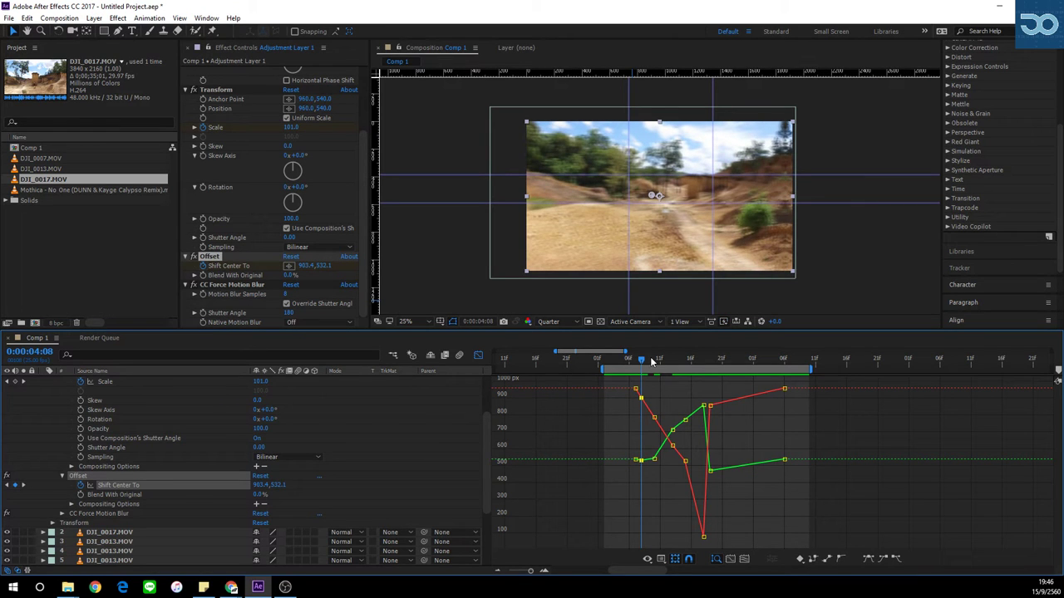
{"action": "key", "text": "space"}
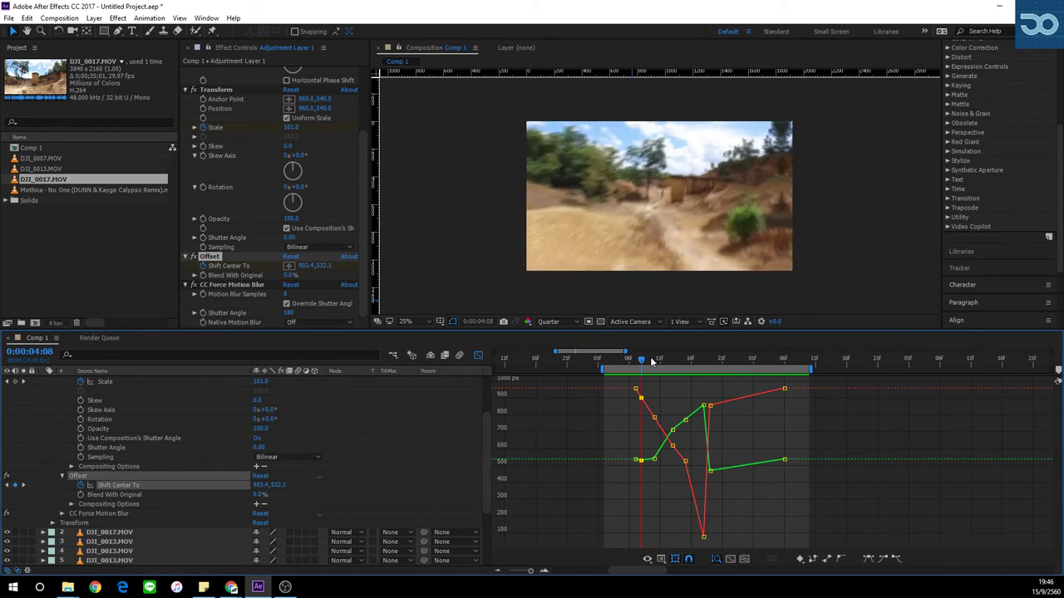
{"action": "key", "text": "space"}
Set the preview resolution to Full, enlarge the composition view with magnification at Fit, and preview the transition.
{"action": "left_click", "coordinate": [547, 323]}
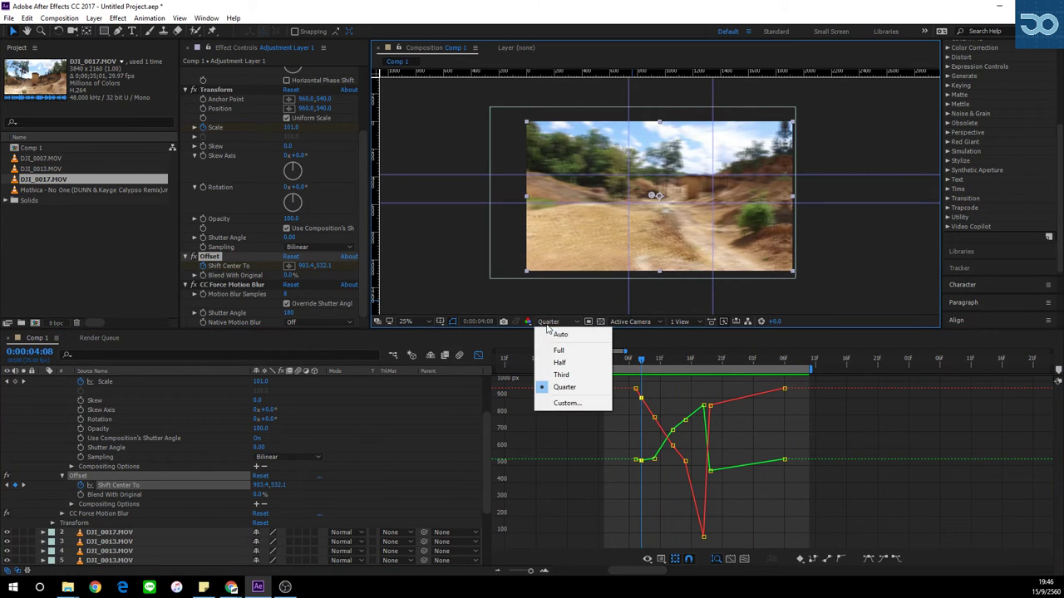
{"action": "left_click", "coordinate": [558, 350]}
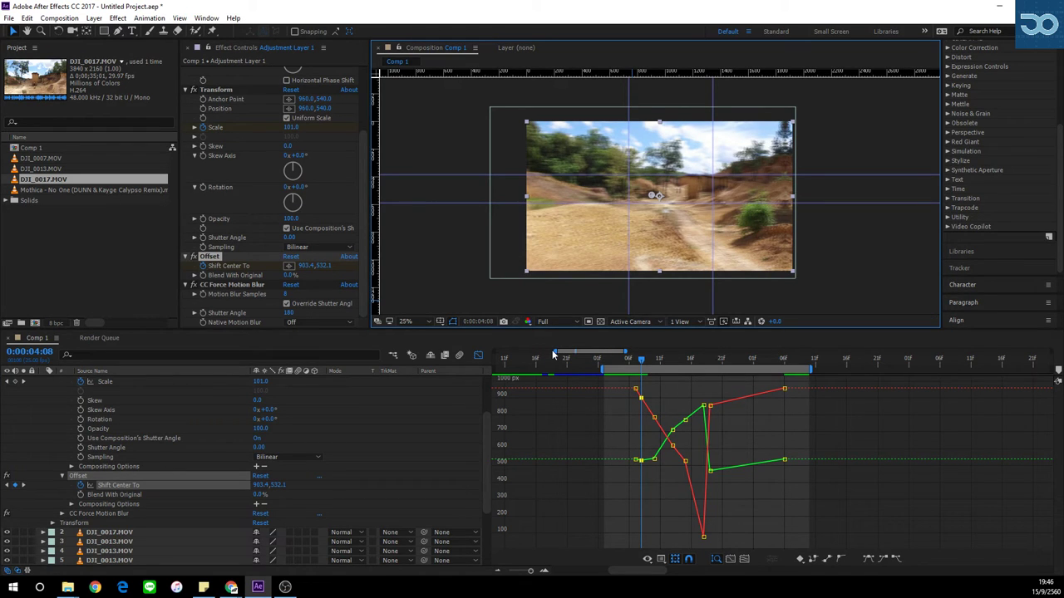
{"action": "left_click_drag", "start_coordinate": [460, 328], "coordinate": [457, 447]}
{"action": "left_click", "coordinate": [406, 440]}
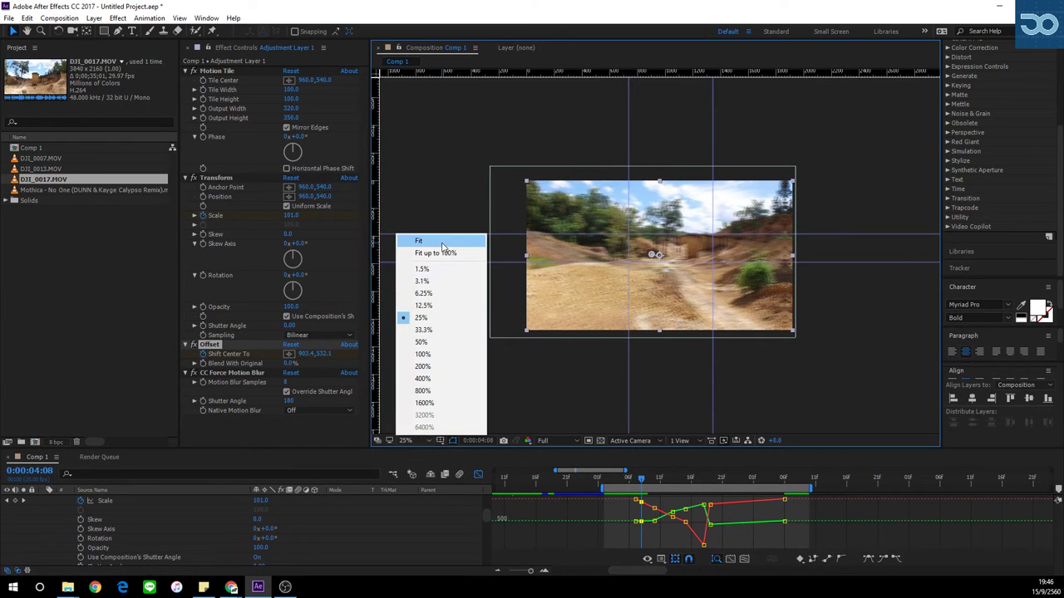
{"action": "left_click", "coordinate": [419, 240]}
{"action": "left_click", "coordinate": [448, 424]}
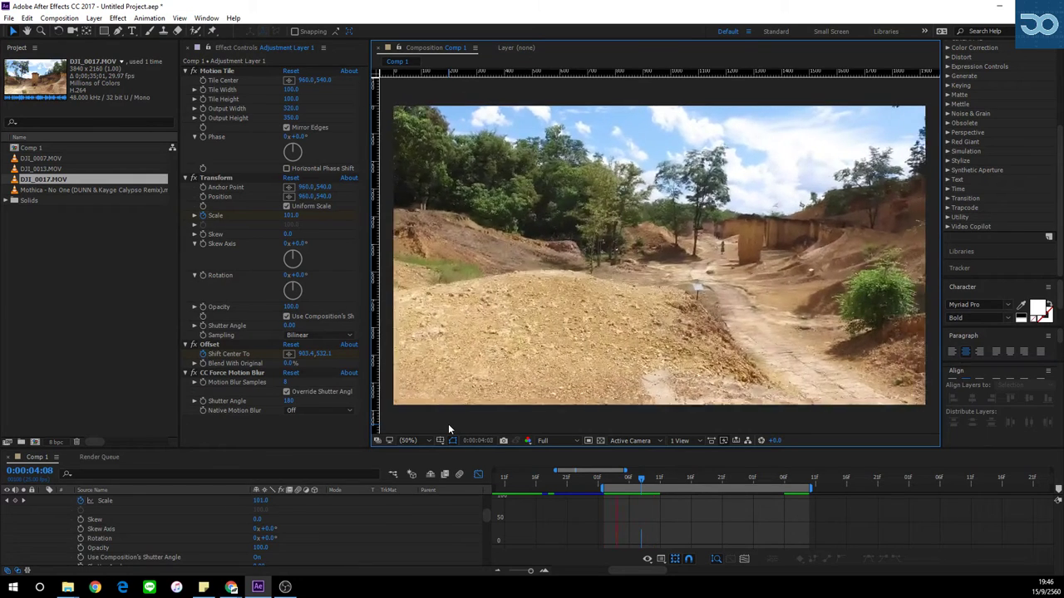
{"action": "key", "text": "space"}
Collapse the Character settings, expand the Paragraph settings and adjust the height of the Align area.
{"action": "left_click", "coordinate": [1013, 287]}
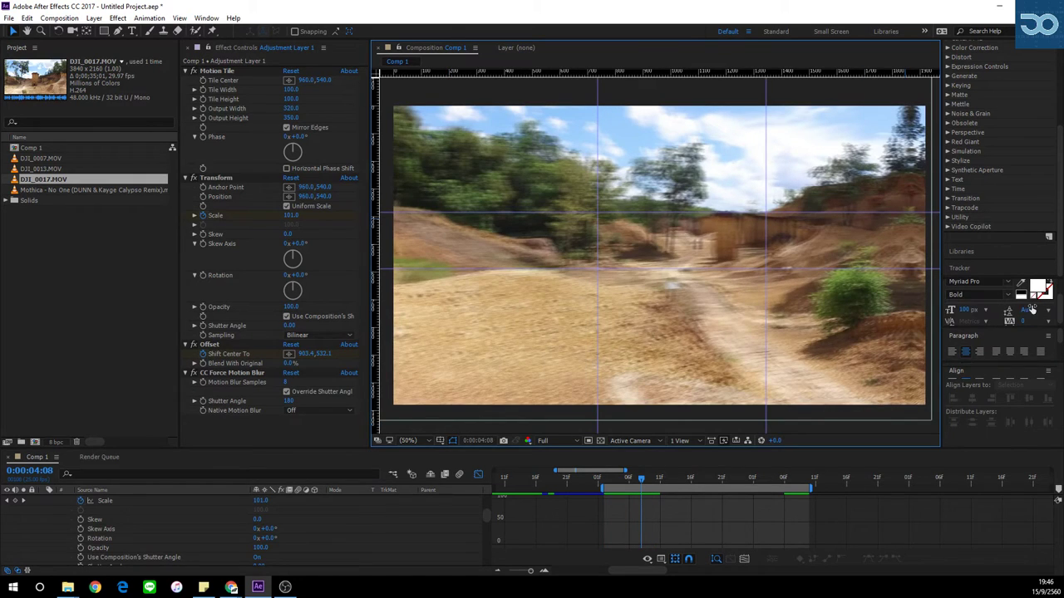
{"action": "left_click", "coordinate": [981, 375]}
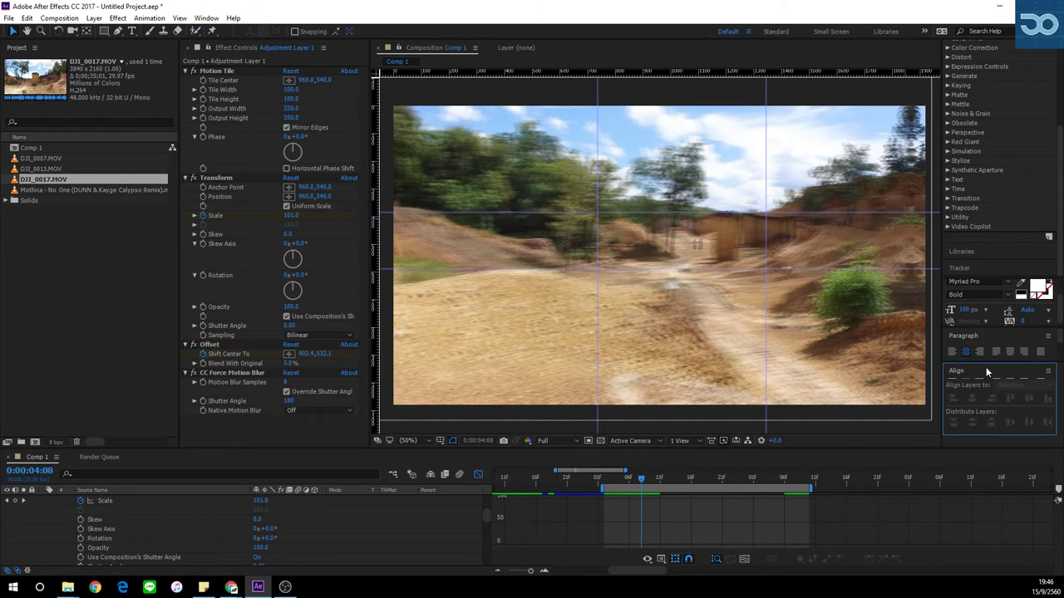
{"action": "left_click", "coordinate": [986, 334]}
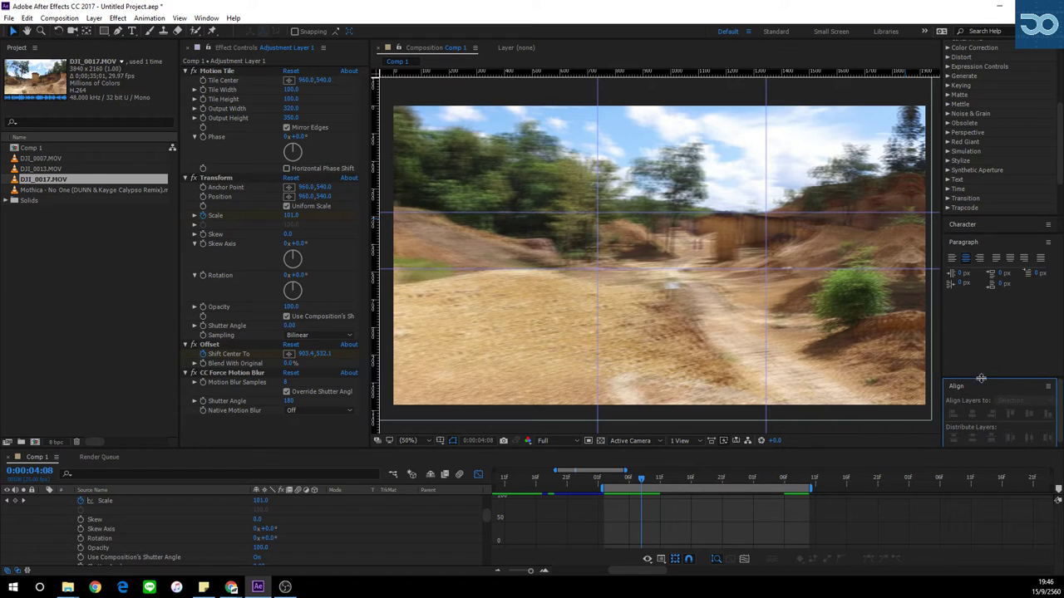
{"action": "left_click_drag", "start_coordinate": [981, 377], "coordinate": [981, 314]}
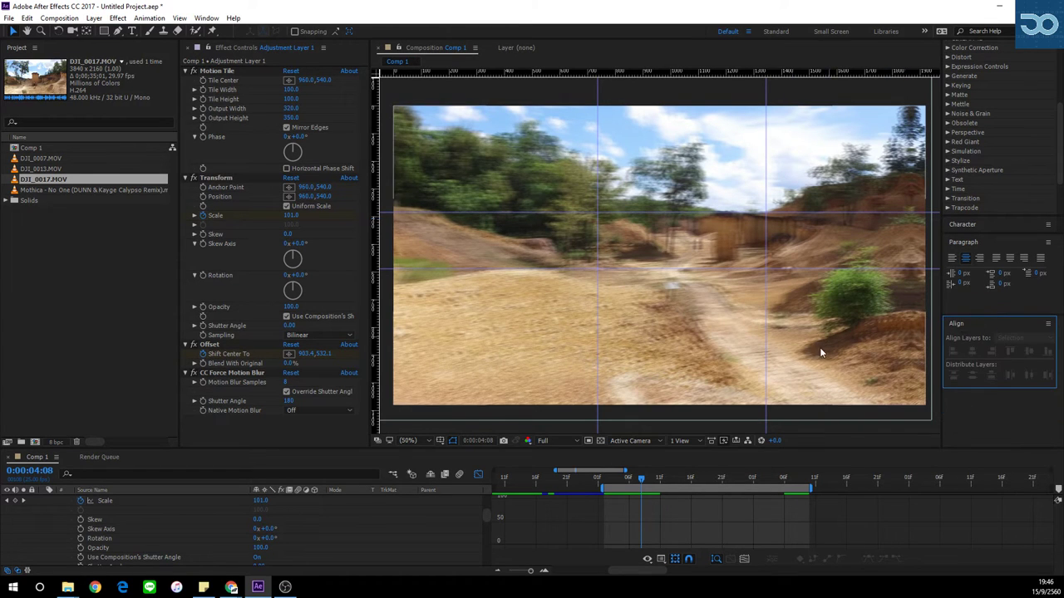
Preview the transition from 0:00:04:12 and scrub through it to 0:00:04:23 to check the motion.
{"action": "left_click", "coordinate": [672, 479]}
{"action": "left_click_drag", "start_coordinate": [673, 484], "coordinate": [666, 483]}
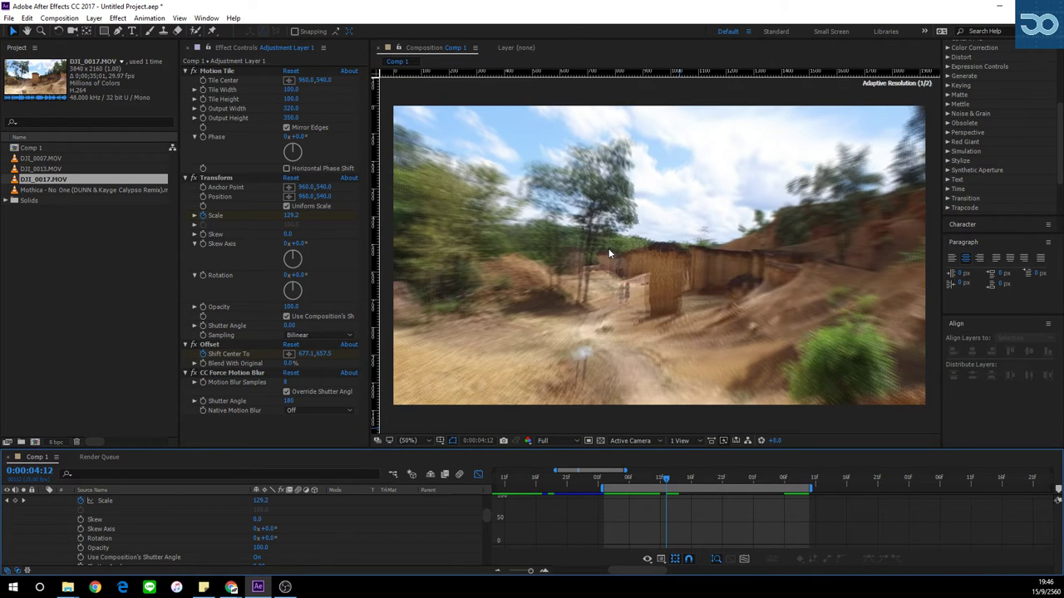
{"action": "key", "text": "space"}
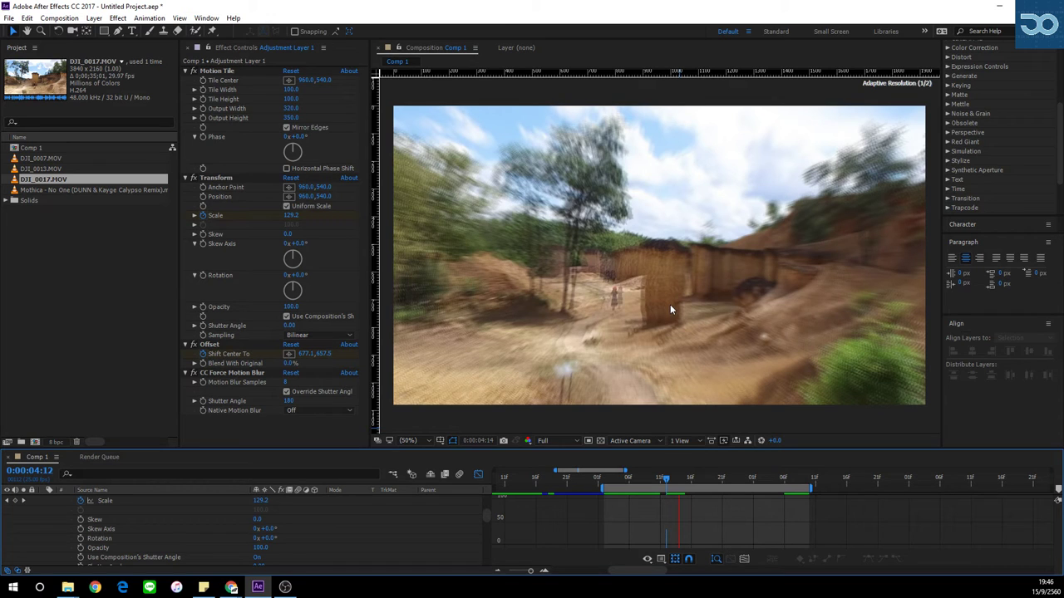
{"action": "left_click_drag", "start_coordinate": [690, 482], "coordinate": [719, 491]}
{"action": "left_click_drag", "start_coordinate": [705, 487], "coordinate": [666, 491]}
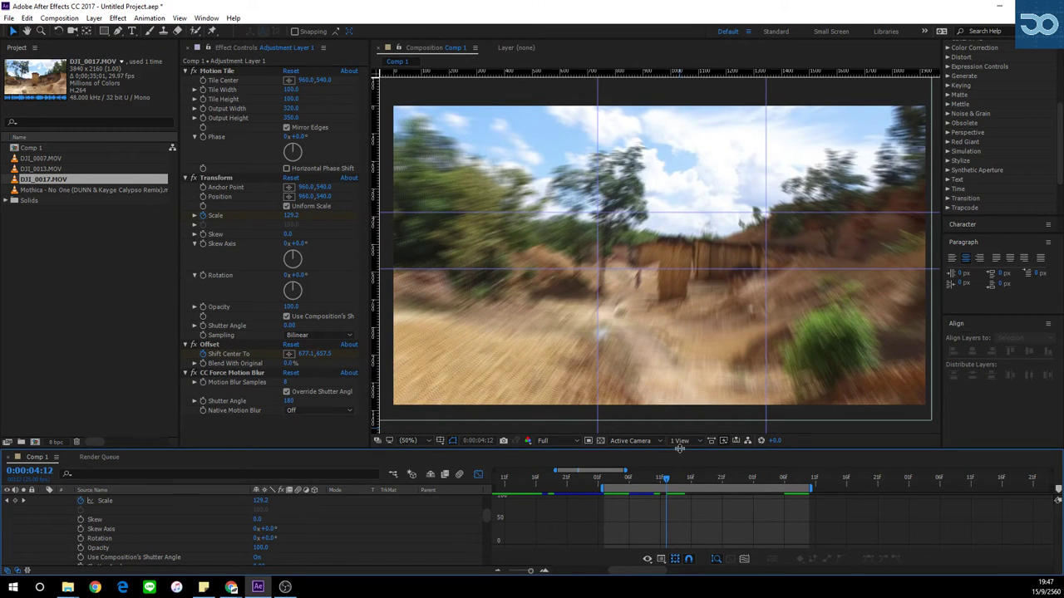
{"action": "left_click_drag", "start_coordinate": [665, 484], "coordinate": [735, 482]}
Enlarge the timeline, collapse the Adjustment Layer 1 properties and return from the graph view to the layer bars with nothing selected.
{"action": "left_click_drag", "start_coordinate": [670, 448], "coordinate": [678, 350]}
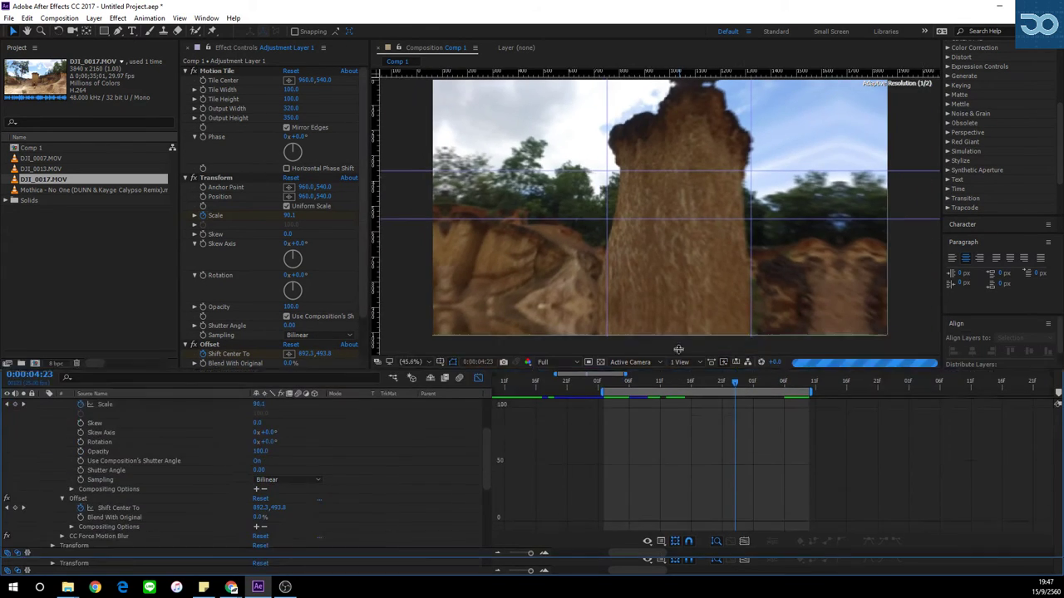
{"action": "scroll", "coordinate": [109, 402], "scroll_direction": "up", "scroll_amount": 3}
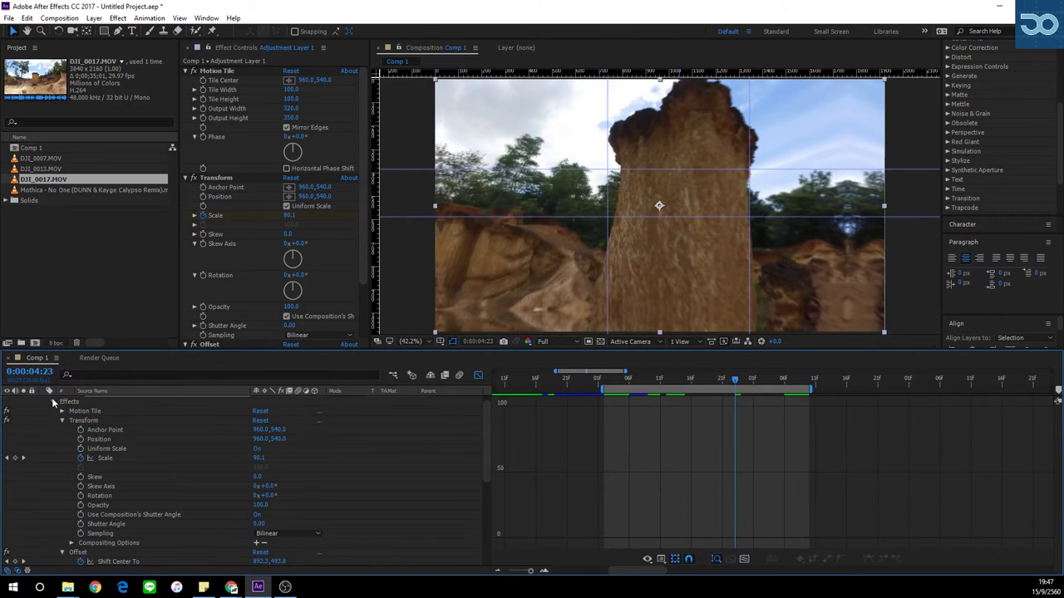
{"action": "left_click", "coordinate": [53, 404]}
{"action": "left_click", "coordinate": [45, 401]}
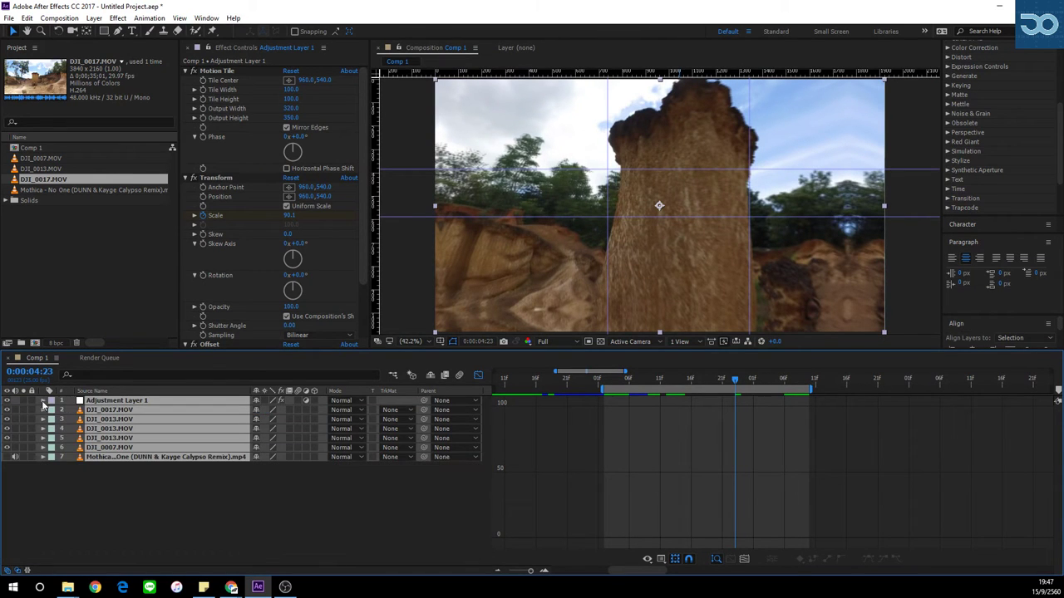
{"action": "left_click", "coordinate": [479, 376]}
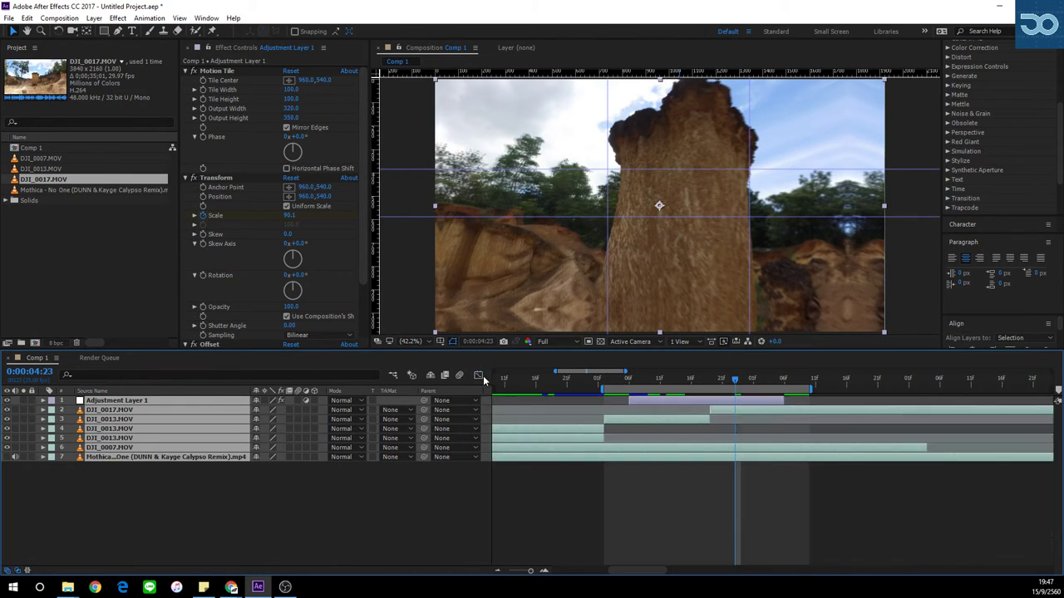
{"action": "left_click", "coordinate": [732, 515]}
Enable time remapping on the DJI_0017.MOV layer and shift the work area to start at about 0:00:04:21.
{"action": "left_click_drag", "start_coordinate": [689, 381], "coordinate": [765, 408]}
{"action": "left_click", "coordinate": [765, 409]}
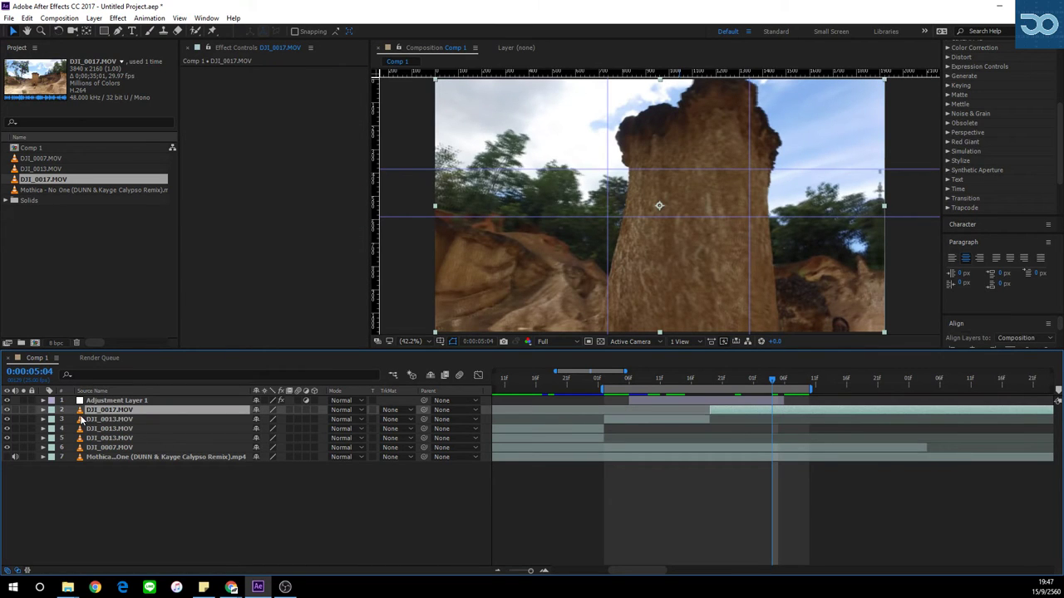
{"action": "key", "text": "ctrl+alt+t"}
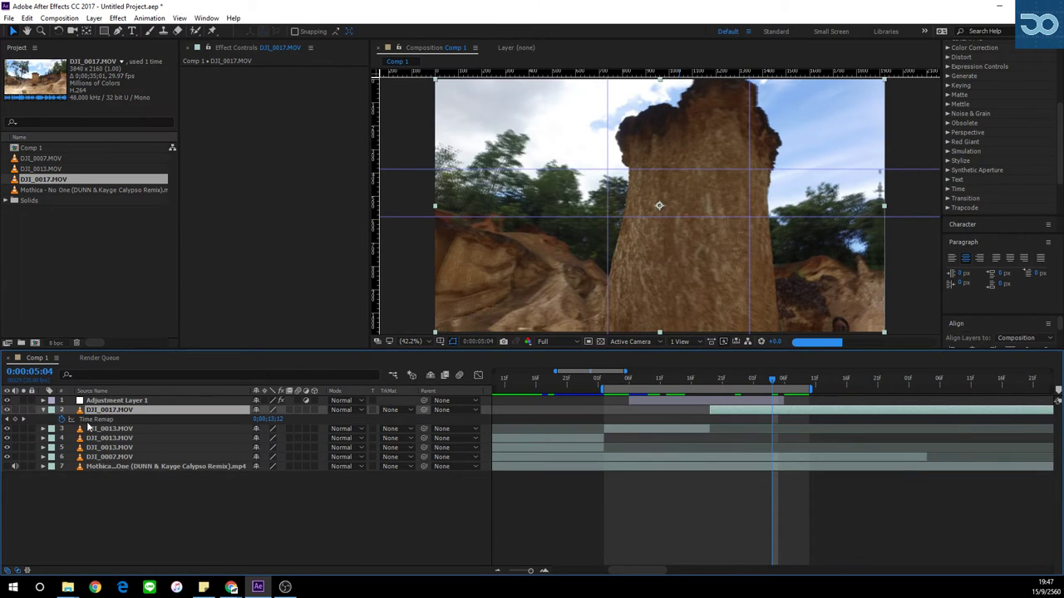
{"action": "left_click_drag", "start_coordinate": [644, 574], "coordinate": [658, 573]}
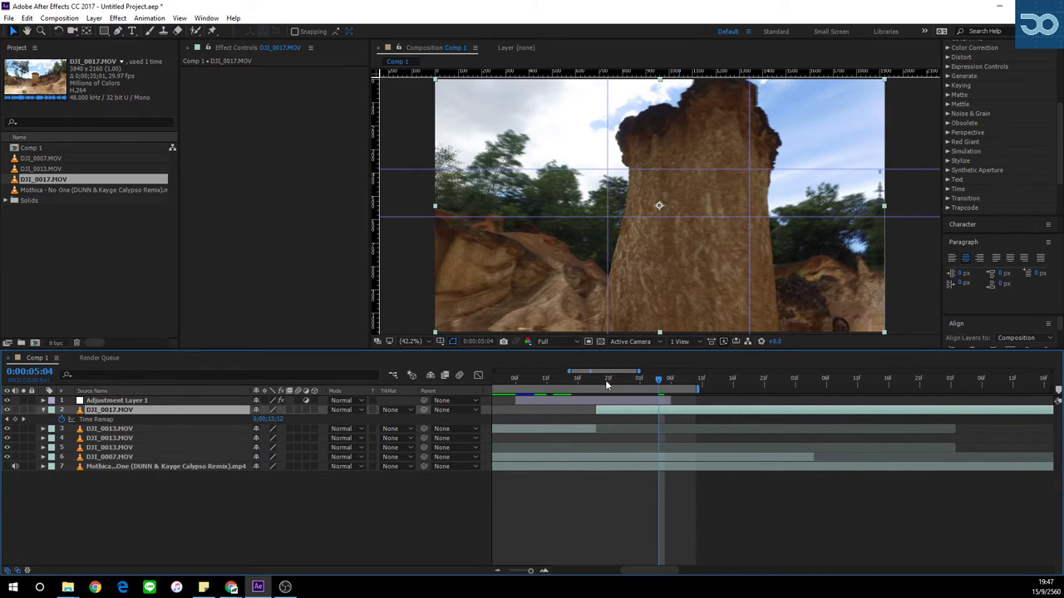
{"action": "left_click_drag", "start_coordinate": [605, 379], "coordinate": [792, 391]}
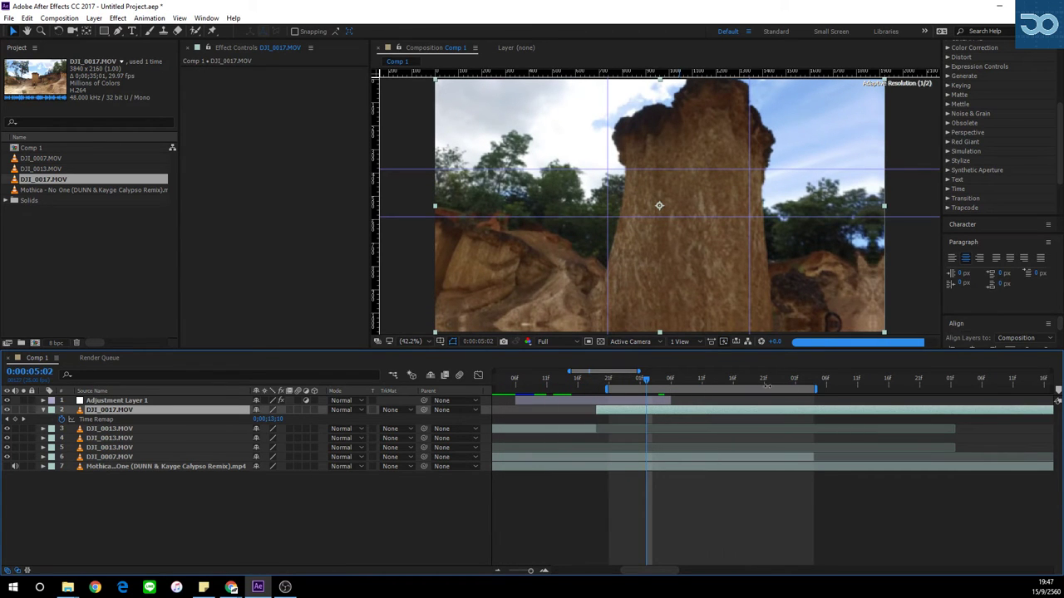
Add a Time Remap keyframe on the DJI_0017.MOV layer at 0:00:05:12, after the transition ends.
{"action": "left_click_drag", "start_coordinate": [647, 379], "coordinate": [623, 389]}
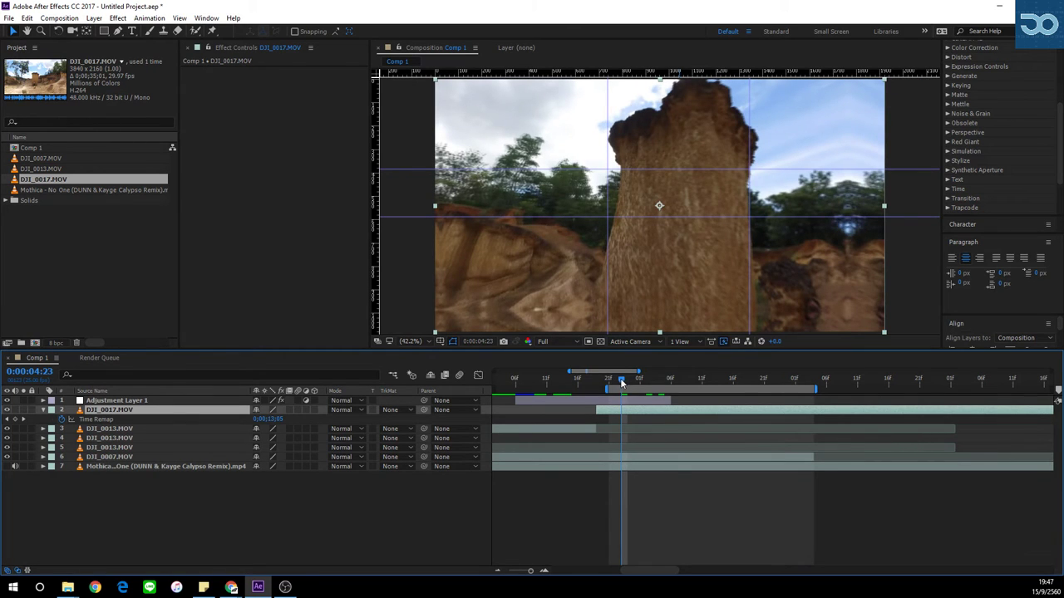
{"action": "left_click_drag", "start_coordinate": [621, 383], "coordinate": [703, 403]}
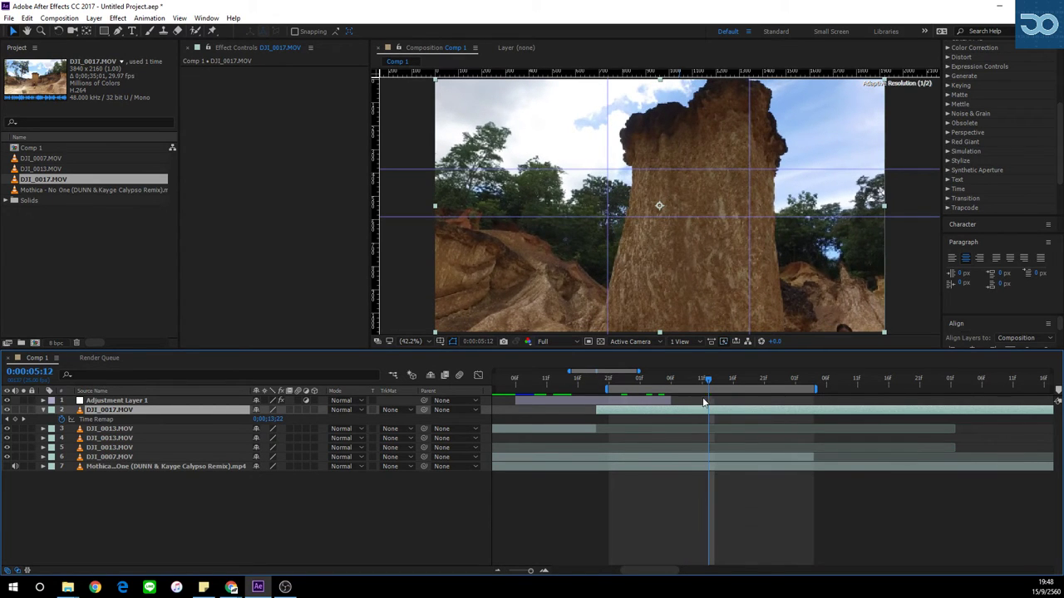
{"action": "left_click", "coordinate": [16, 420]}
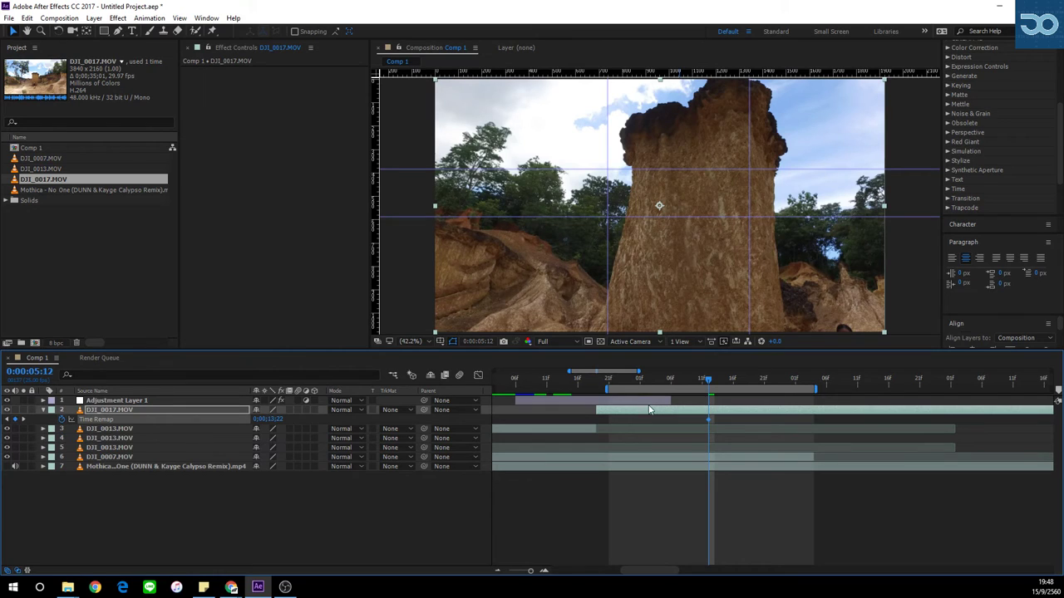
Bring the whole DJI_0017.MOV layer into the timeline and scrub its footage between 0:00:05:12 and 0:00:21:11 to examine the camera move.
{"action": "left_click_drag", "start_coordinate": [645, 573], "coordinate": [959, 594]}
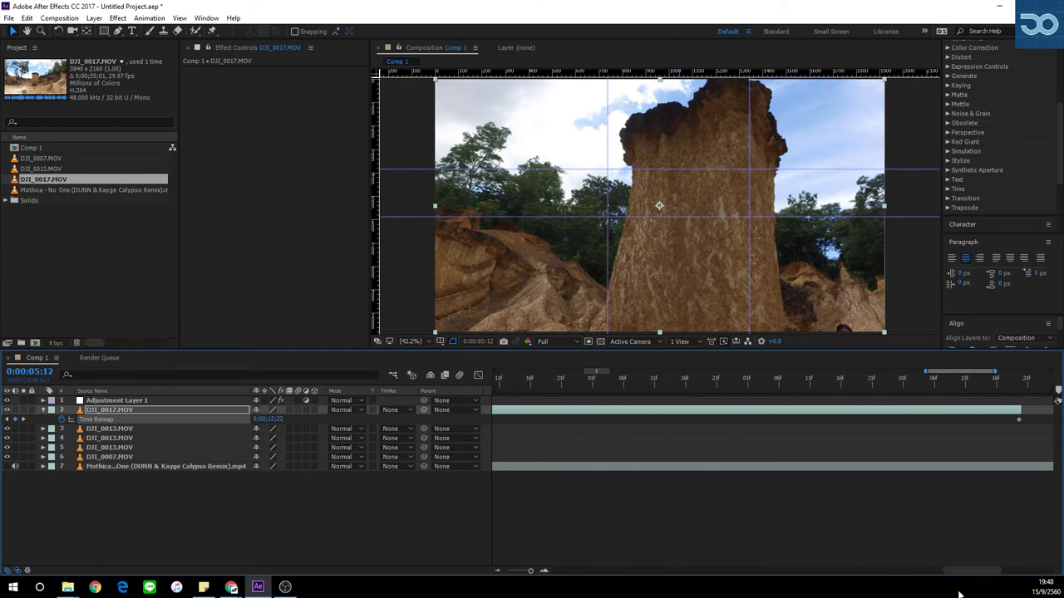
{"action": "left_click", "coordinate": [496, 571]}
{"action": "left_click", "coordinate": [497, 571]}
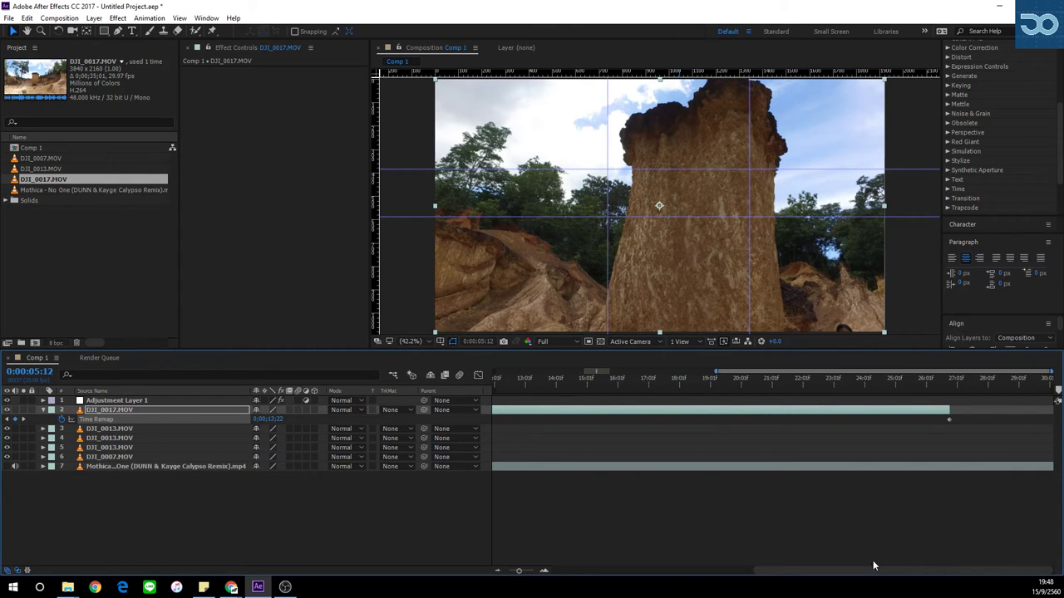
{"action": "left_click", "coordinate": [497, 571]}
{"action": "left_click_drag", "start_coordinate": [689, 572], "coordinate": [664, 570]}
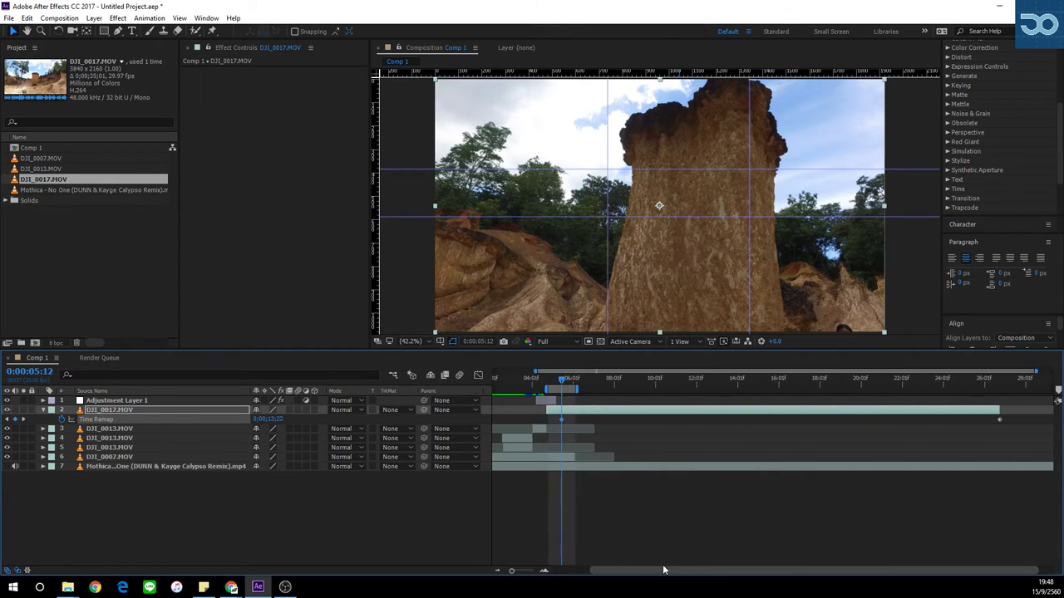
{"action": "left_click_drag", "start_coordinate": [558, 379], "coordinate": [905, 390]}
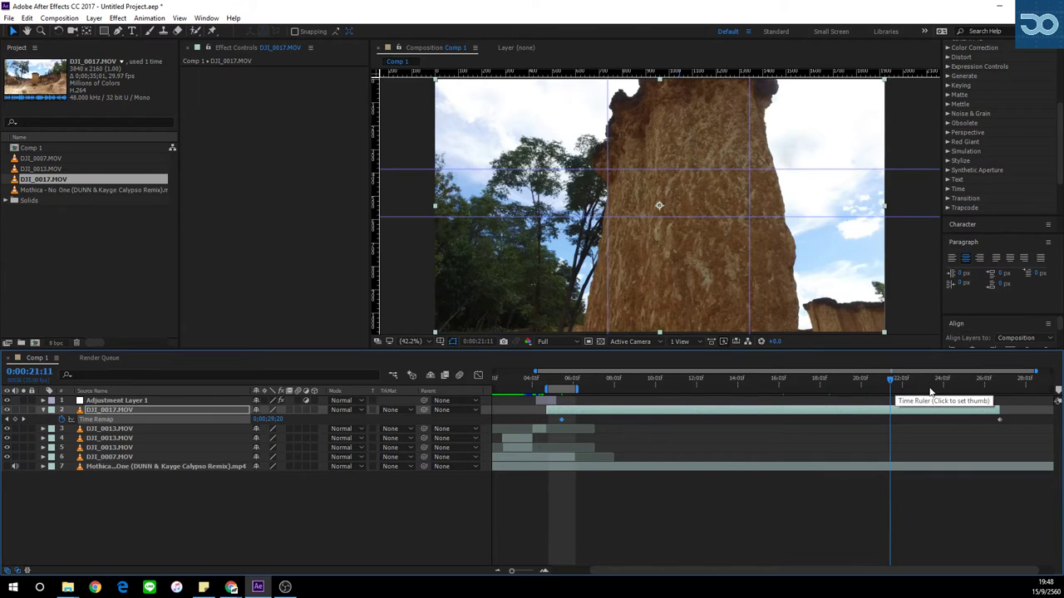
{"action": "left_click", "coordinate": [564, 384]}
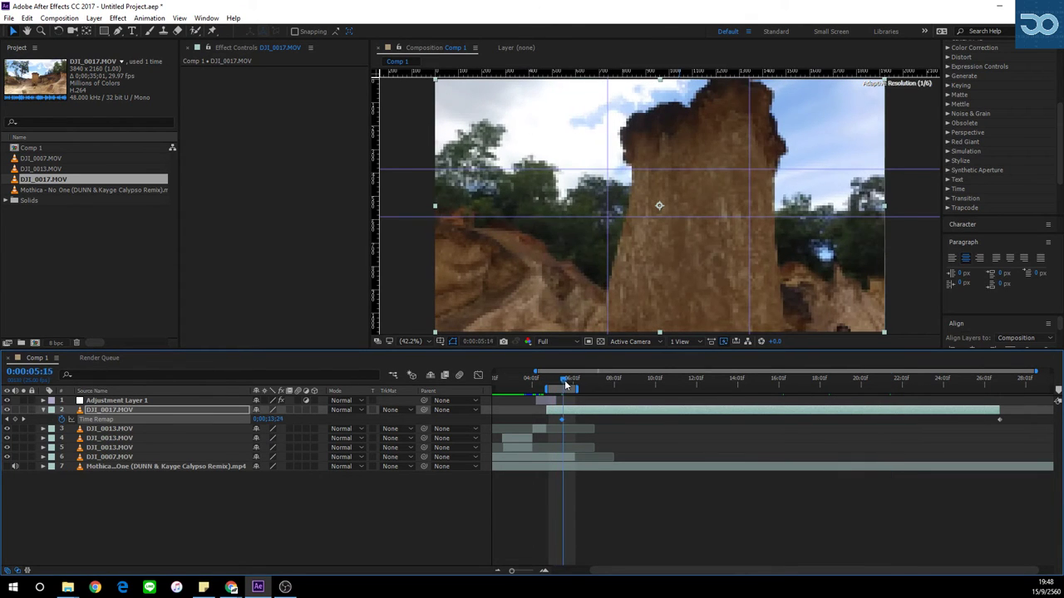
{"action": "left_click_drag", "start_coordinate": [579, 387], "coordinate": [641, 406]}
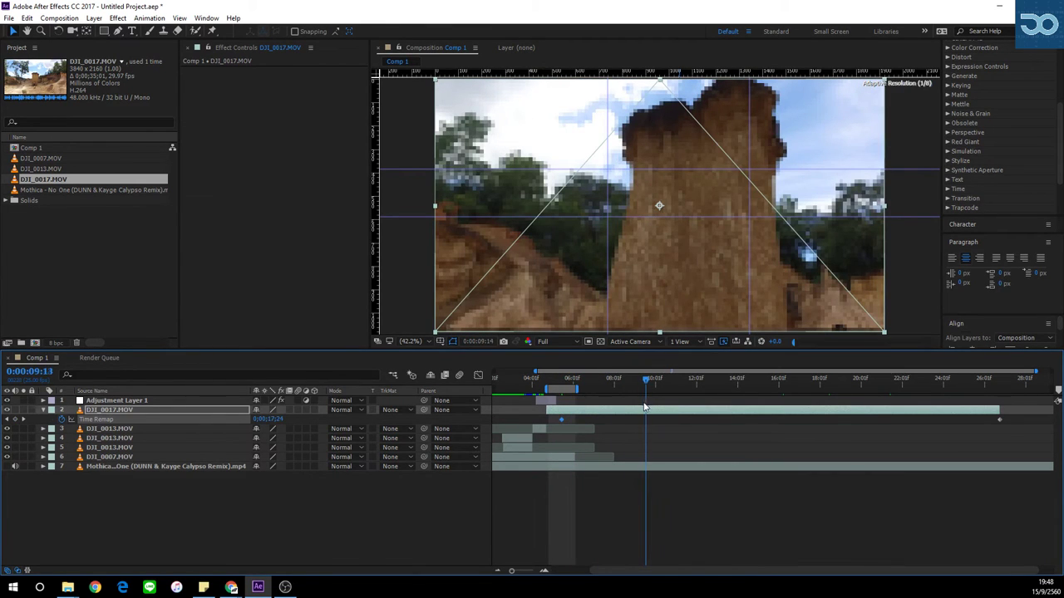
Set the preview resolution to Quarter and add a Time Remap keyframe on the DJI_0017.MOV layer at 0:00:13:15.
{"action": "left_click", "coordinate": [533, 343]}
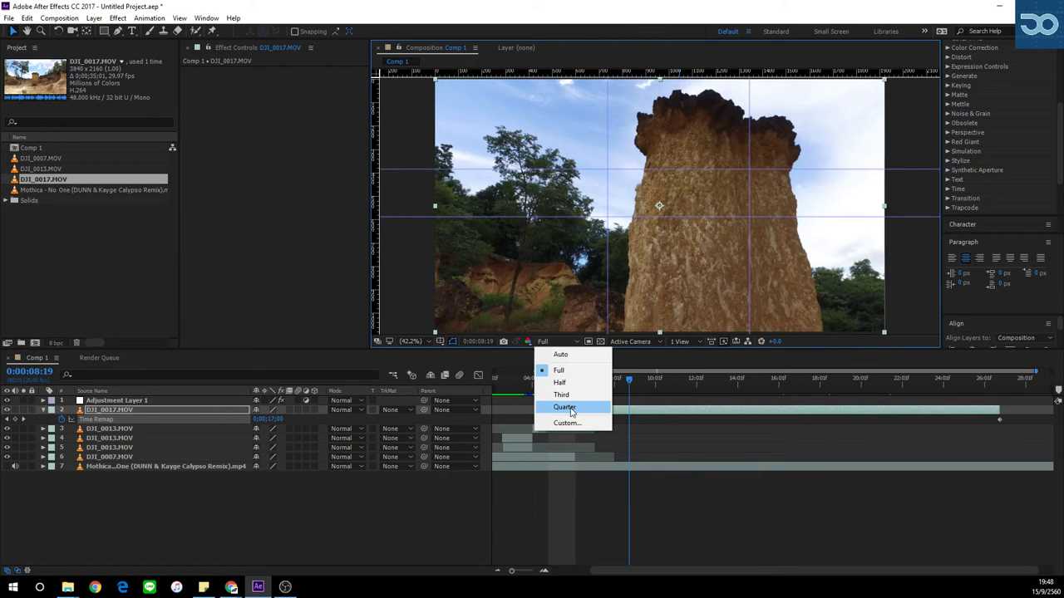
{"action": "left_click", "coordinate": [565, 406]}
{"action": "left_click_drag", "start_coordinate": [567, 384], "coordinate": [730, 404]}
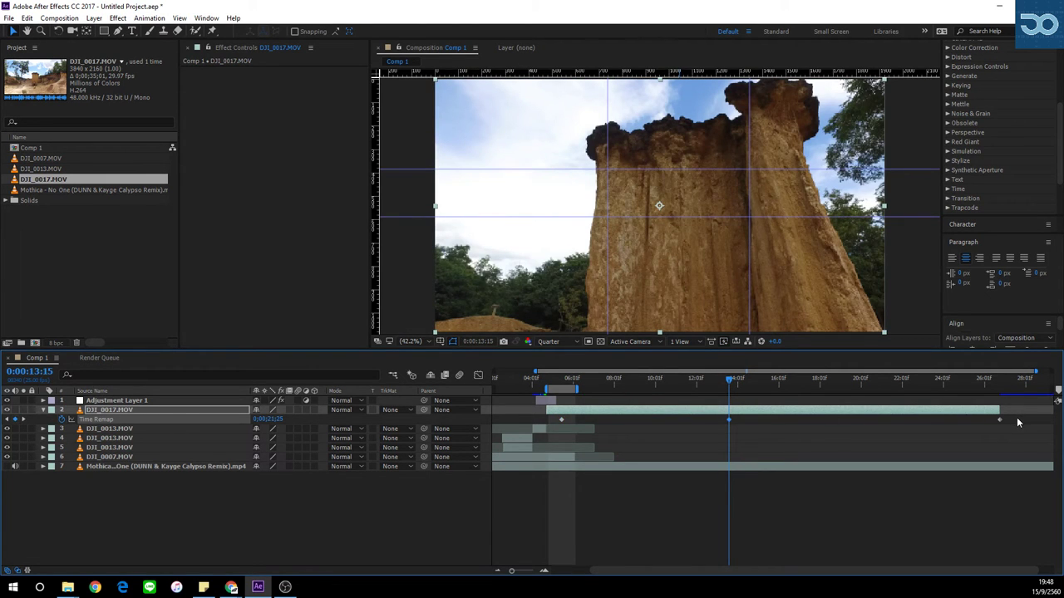
Shift the 0:00:13:15 and final Time Remap keyframes earlier together, placing the first of them at about 0:00:06:20.
{"action": "left_click_drag", "start_coordinate": [1017, 417], "coordinate": [928, 426]}
{"action": "left_click_drag", "start_coordinate": [743, 426], "coordinate": [724, 418]}
{"action": "left_click_drag", "start_coordinate": [728, 419], "coordinate": [589, 420]}
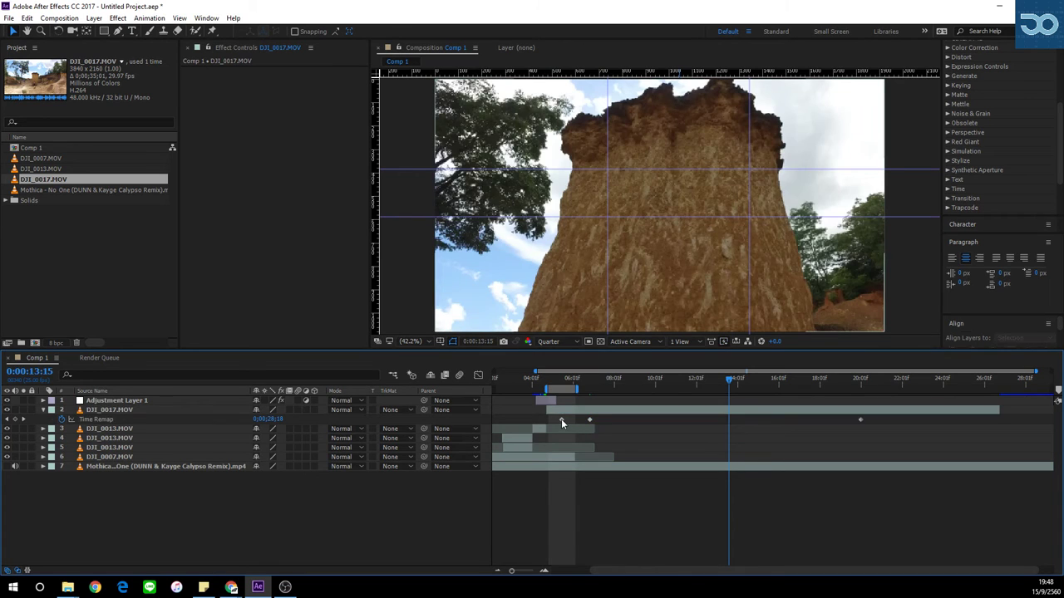
Adjust the work area to span about 0:00:05:05 to 0:00:07:16 and preview the sped-up section.
{"action": "left_click", "coordinate": [561, 419]}
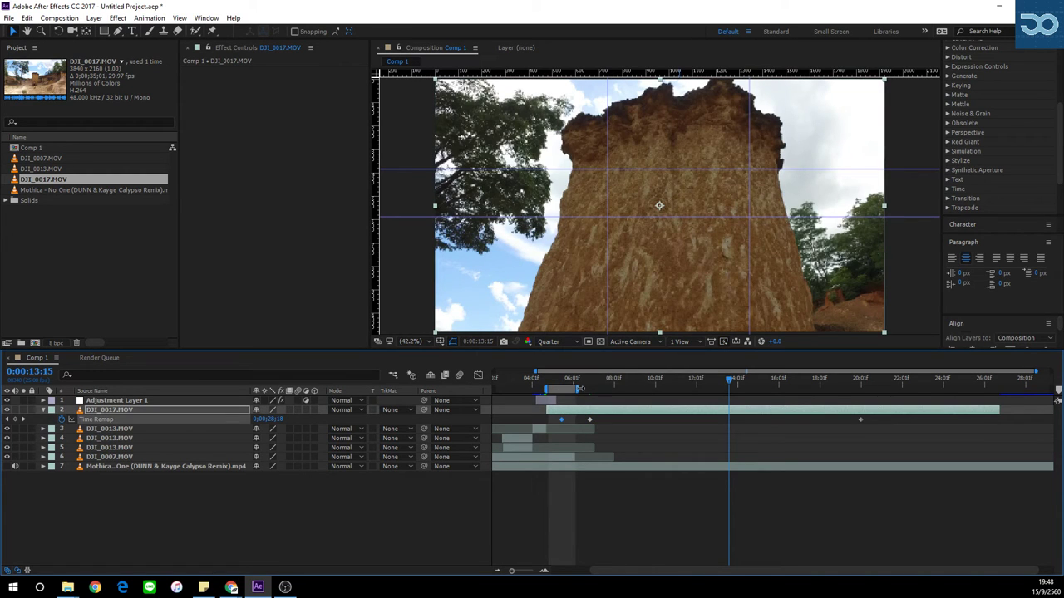
{"action": "left_click_drag", "start_coordinate": [579, 389], "coordinate": [608, 390]}
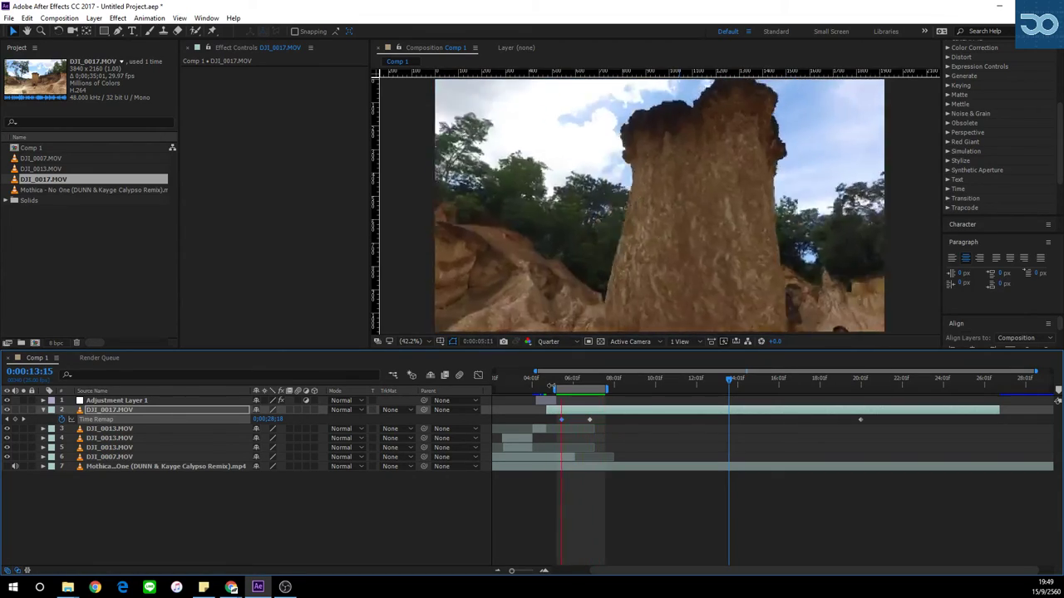
{"action": "key", "text": "space"}
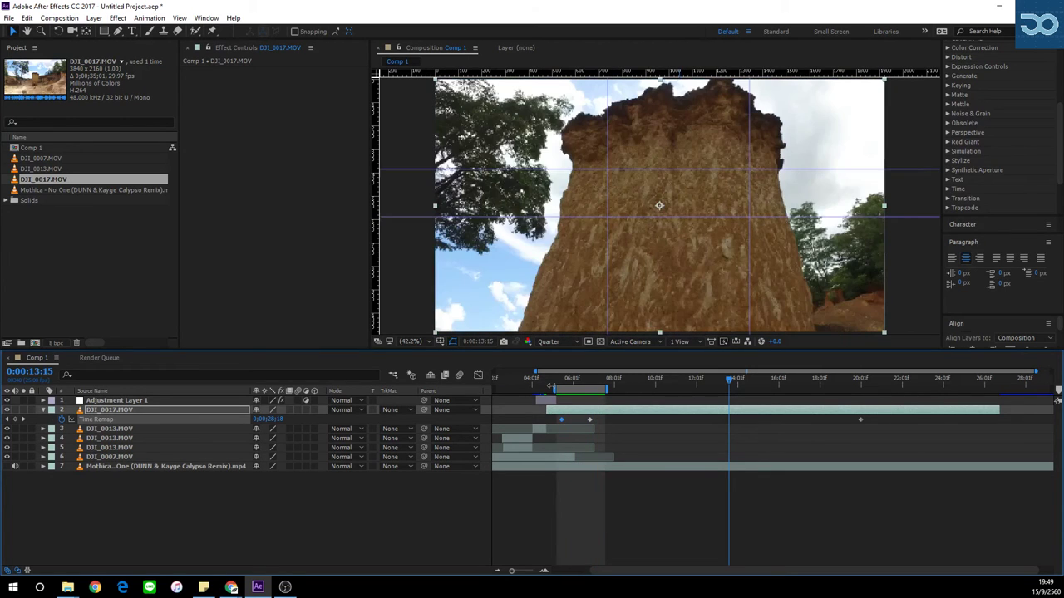
Move the second and last Time Remap keyframes earlier, with the second at about 0:00:06:03, and scrub through the faster section.
{"action": "left_click_drag", "start_coordinate": [881, 424], "coordinate": [587, 424]}
{"action": "left_click_drag", "start_coordinate": [590, 421], "coordinate": [577, 420]}
{"action": "left_click", "coordinate": [595, 419]}
{"action": "left_click", "coordinate": [561, 383]}
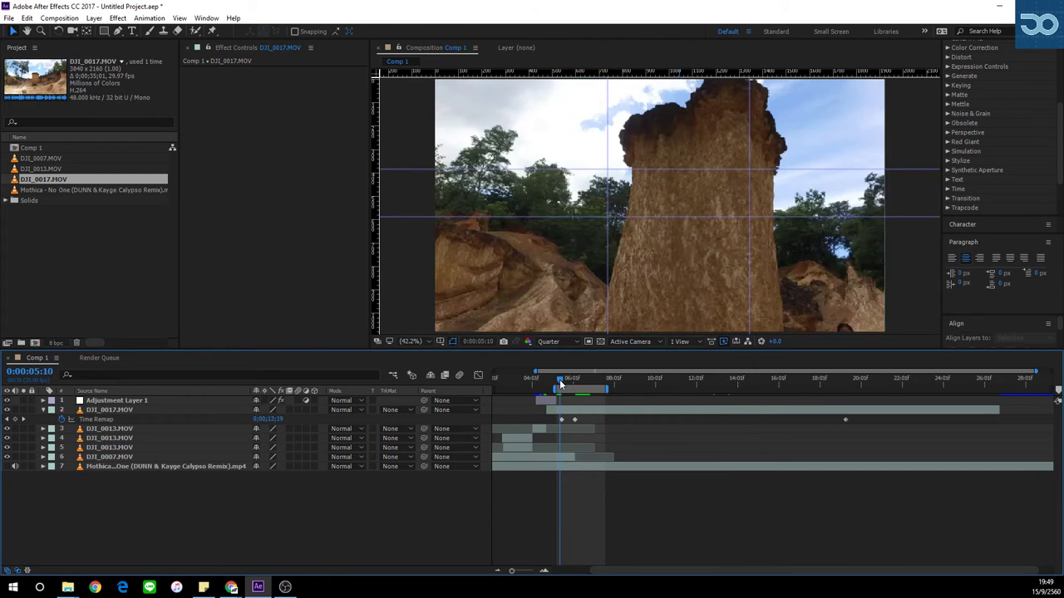
{"action": "left_click_drag", "start_coordinate": [561, 383], "coordinate": [579, 402]}
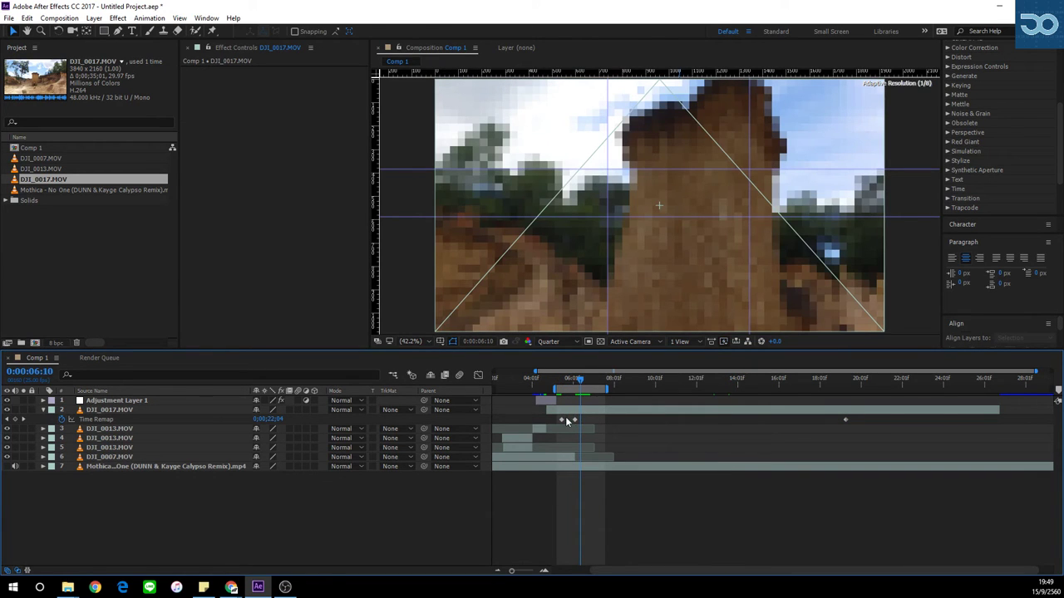
{"action": "left_click", "coordinate": [565, 381]}
Apply Easy Ease Out to the first Time Remap keyframe and Easy Ease In to the second one.
{"action": "left_click", "coordinate": [562, 420]}
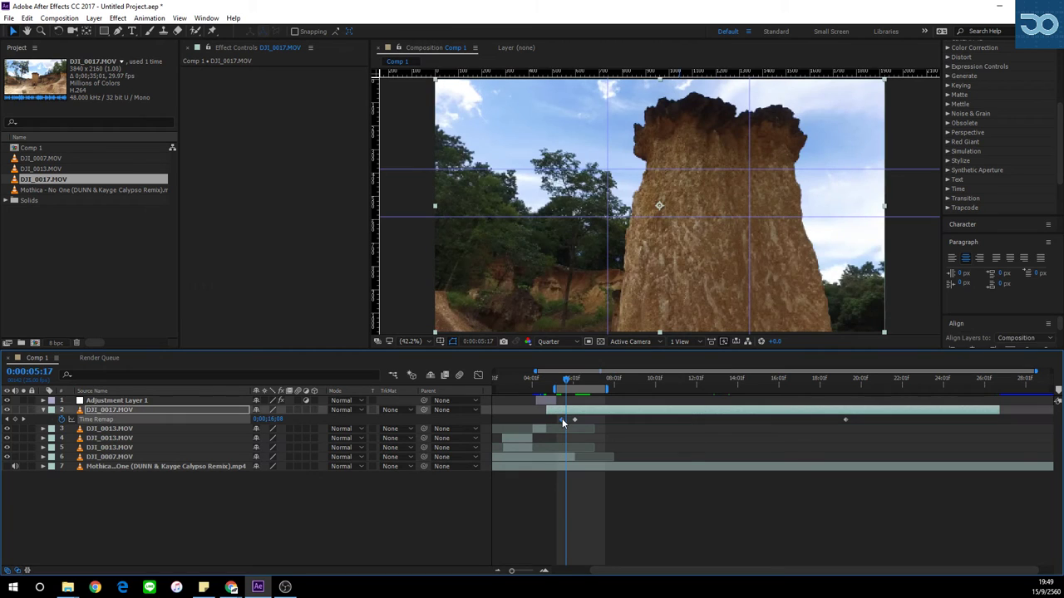
{"action": "right_click", "coordinate": [562, 421]}
{"action": "mouse_move", "coordinate": [632, 556]}
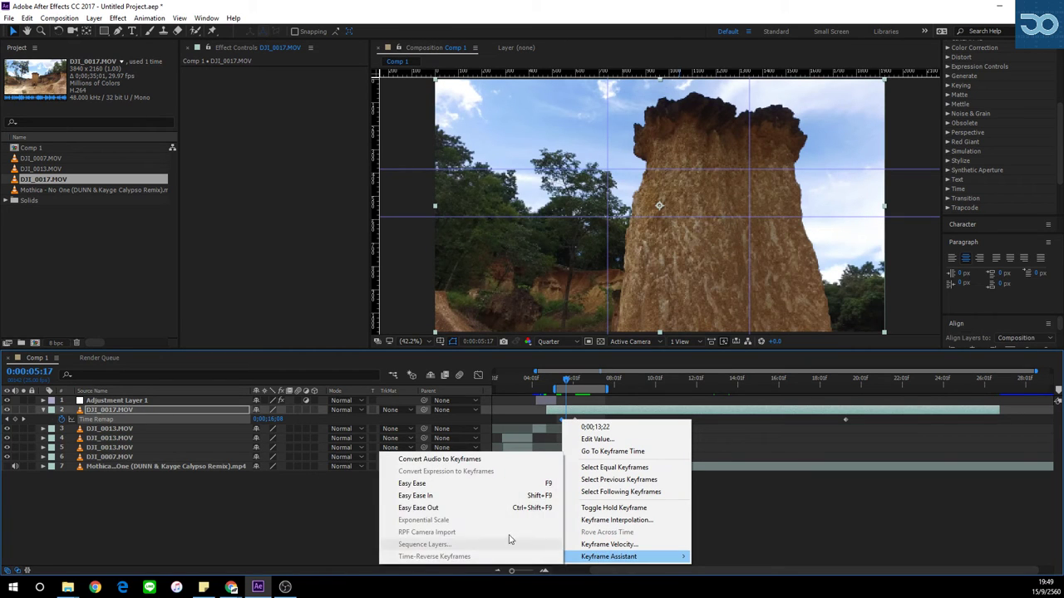
{"action": "left_click", "coordinate": [487, 508]}
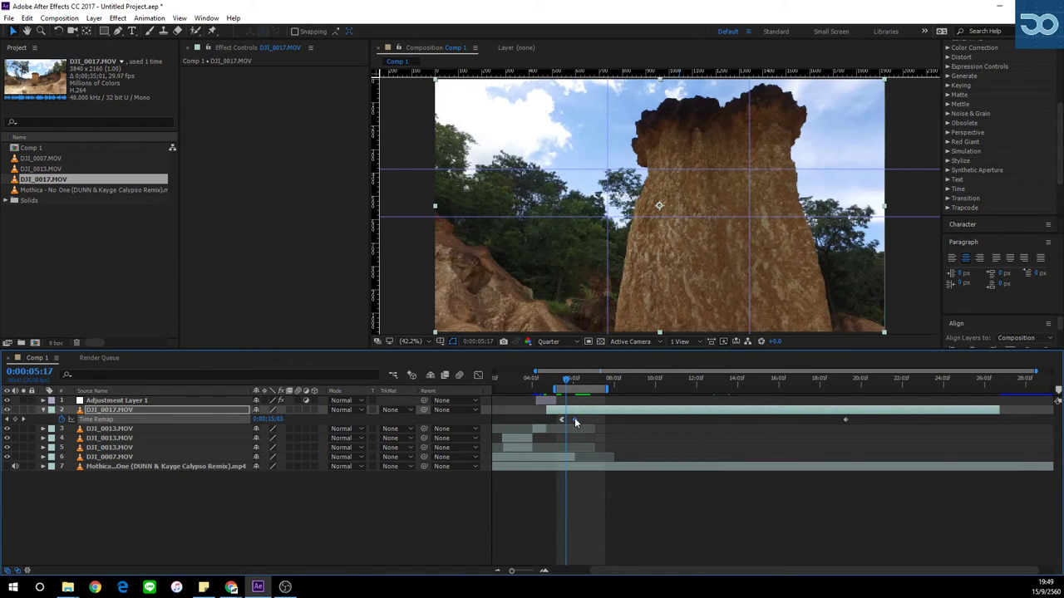
{"action": "right_click", "coordinate": [575, 421]}
{"action": "mouse_move", "coordinate": [632, 556]}
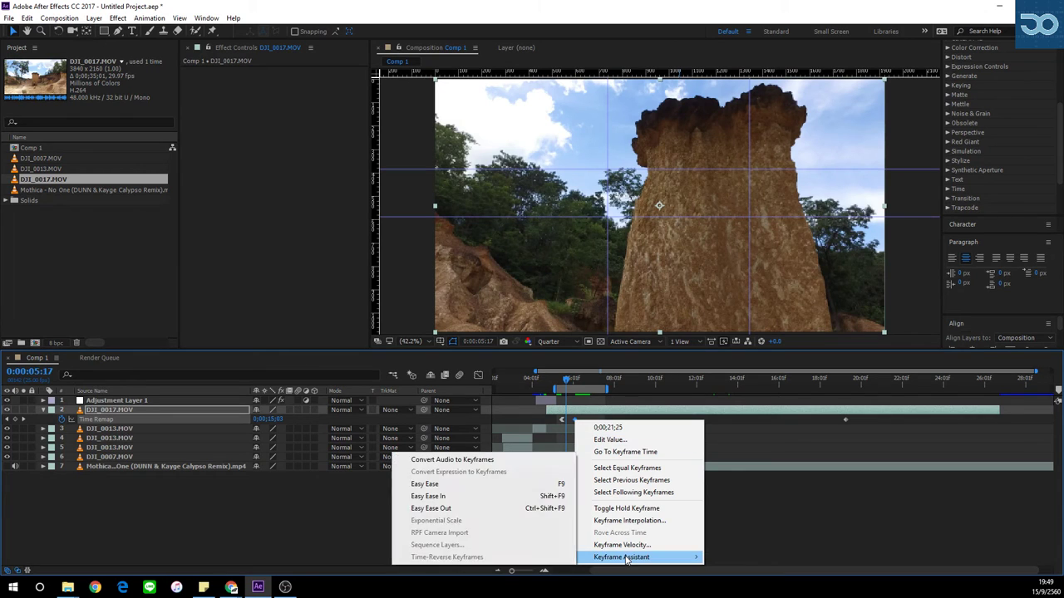
{"action": "left_click", "coordinate": [509, 496]}
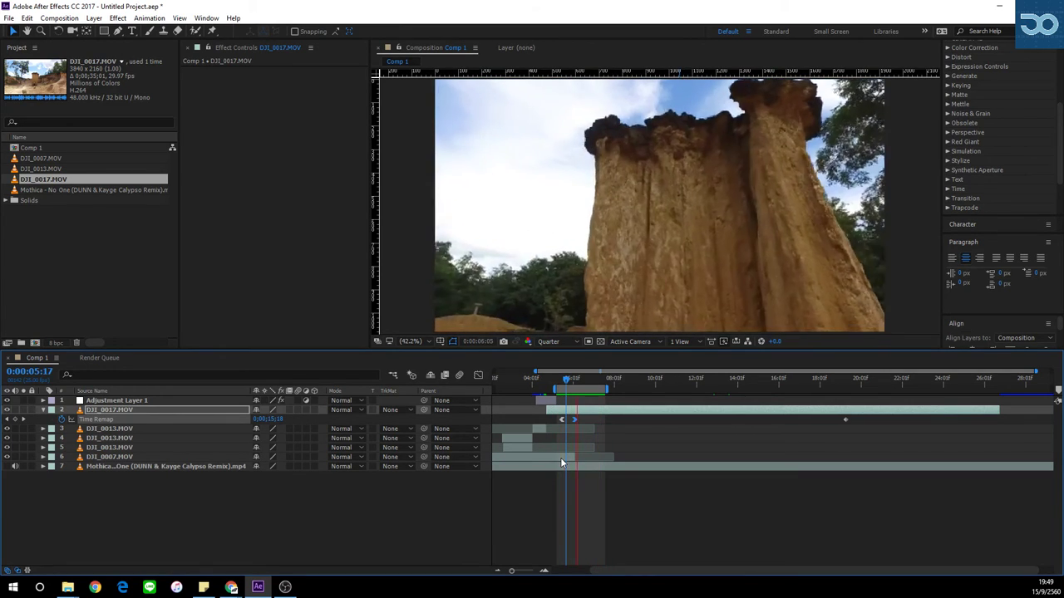
Play the work area repeatedly to check the eased speed ramp on the DJI_0017.MOV clip.
{"action": "key", "text": "space"}
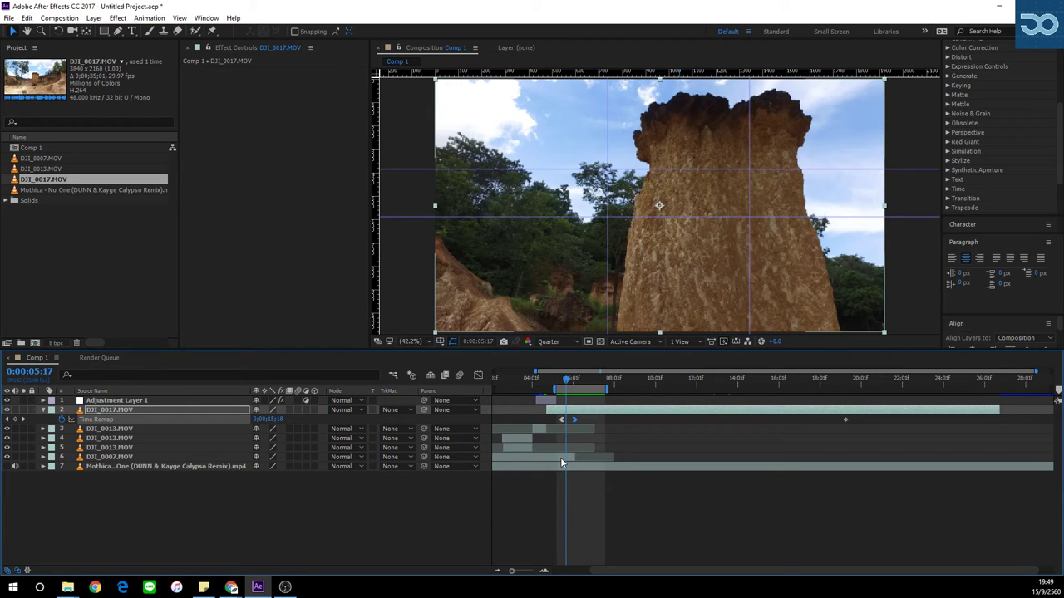
{"action": "key", "text": "space"}
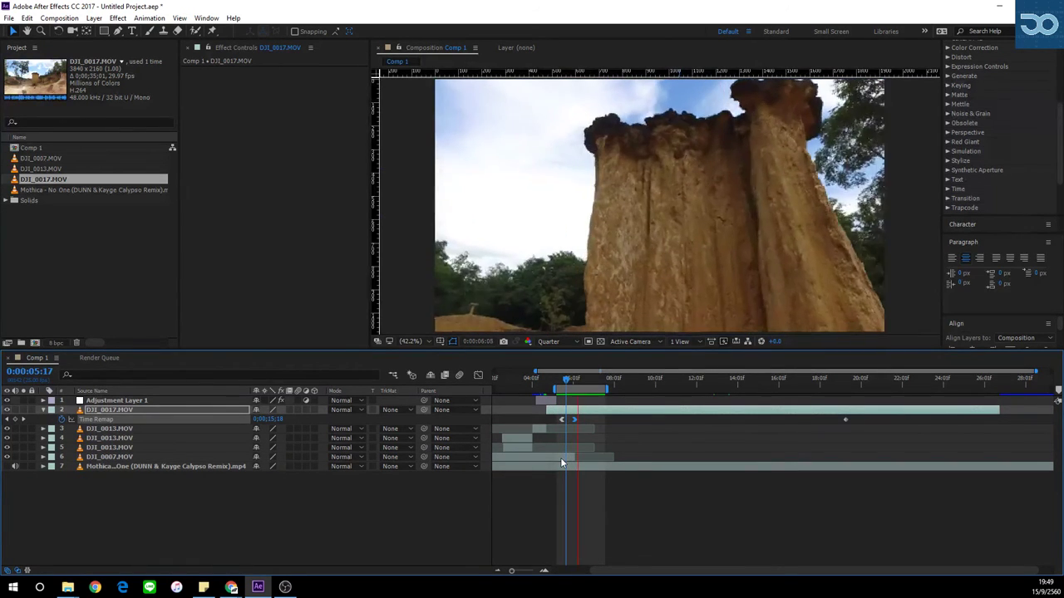
{"action": "key", "text": "space"}
{"action": "key", "text": "space"}
{"action": "key", "text": "space"}
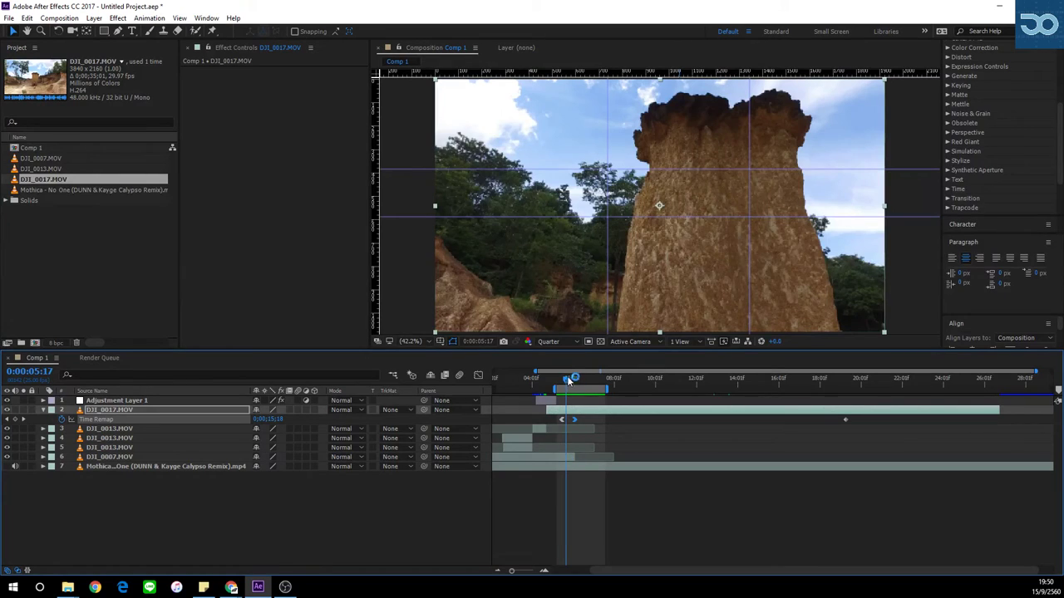
Extend the work area to about 0:00:09:00 and, using the music layer's waveform, move the second Time Remap keyframe to 0:00:06:11.
{"action": "left_click_drag", "start_coordinate": [569, 381], "coordinate": [638, 389]}
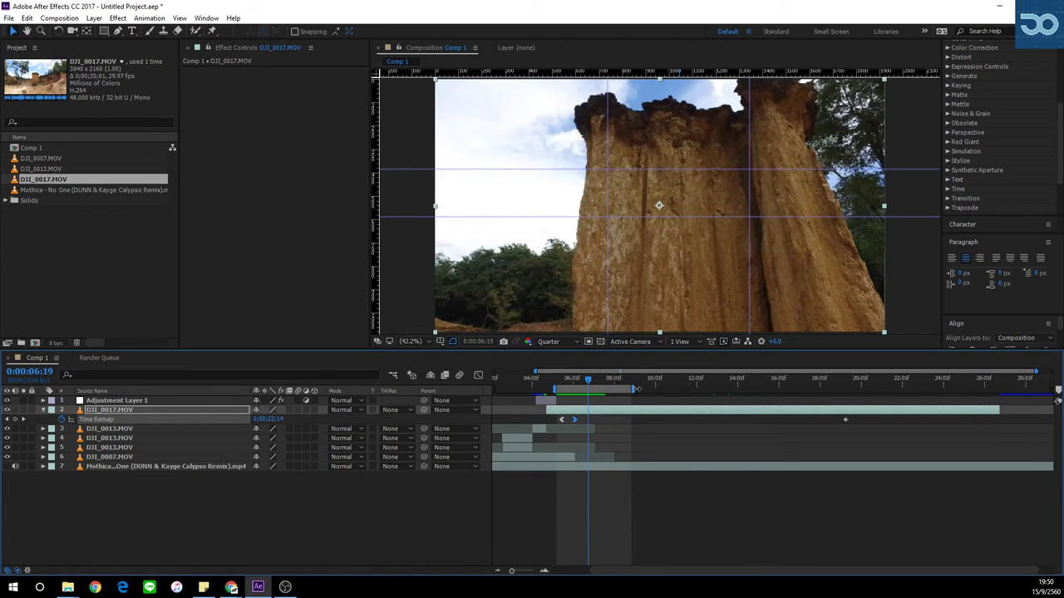
{"action": "left_click", "coordinate": [43, 466]}
{"action": "left_click_drag", "start_coordinate": [586, 382], "coordinate": [580, 382]}
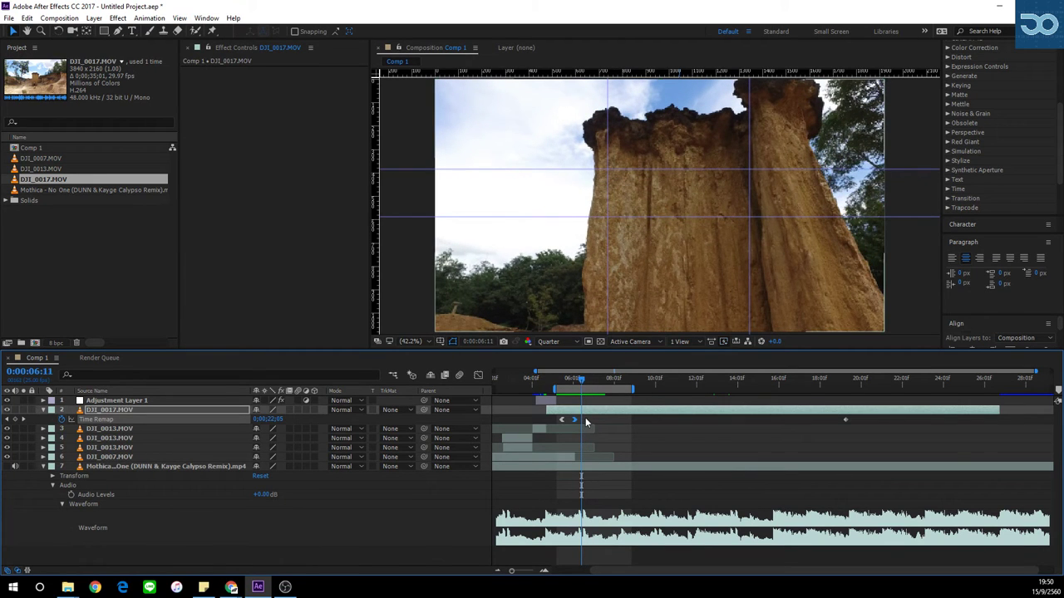
{"action": "left_click", "coordinate": [585, 419]}
{"action": "left_click_drag", "start_coordinate": [575, 420], "coordinate": [581, 422]}
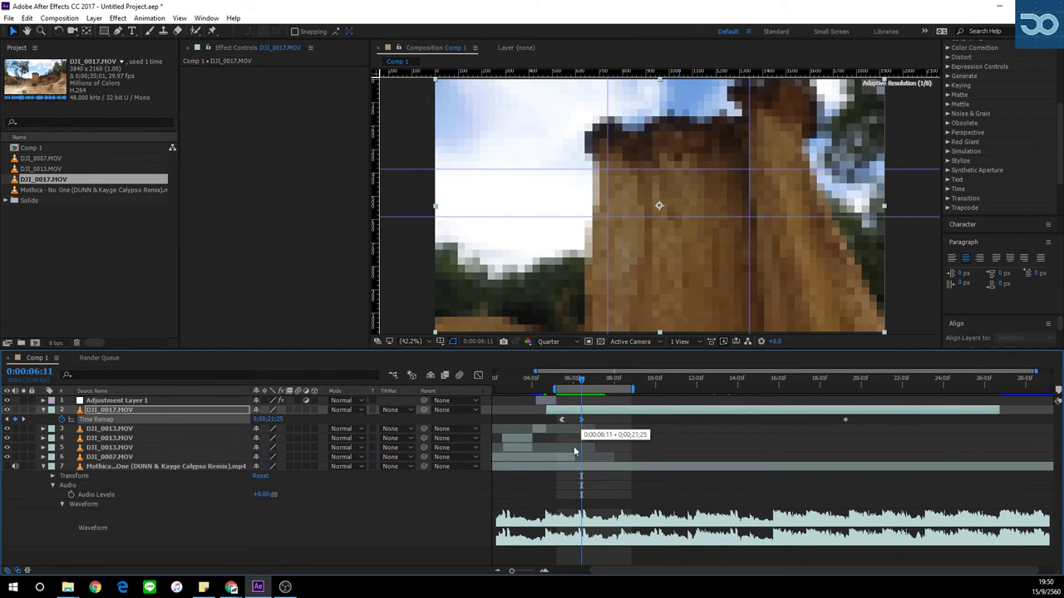
{"action": "left_click", "coordinate": [544, 571]}
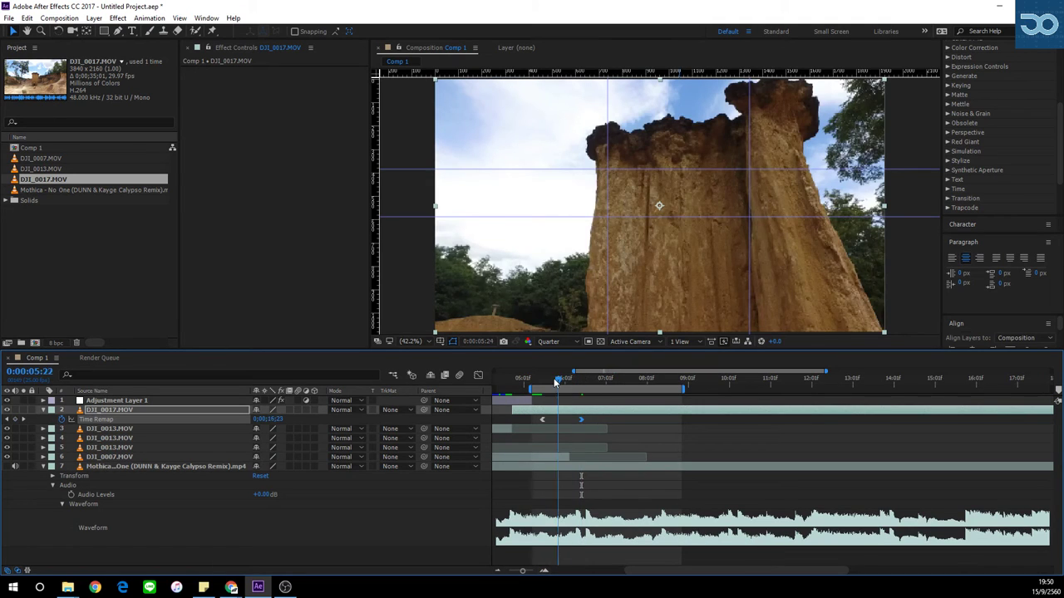
{"action": "left_click_drag", "start_coordinate": [555, 381], "coordinate": [603, 380]}
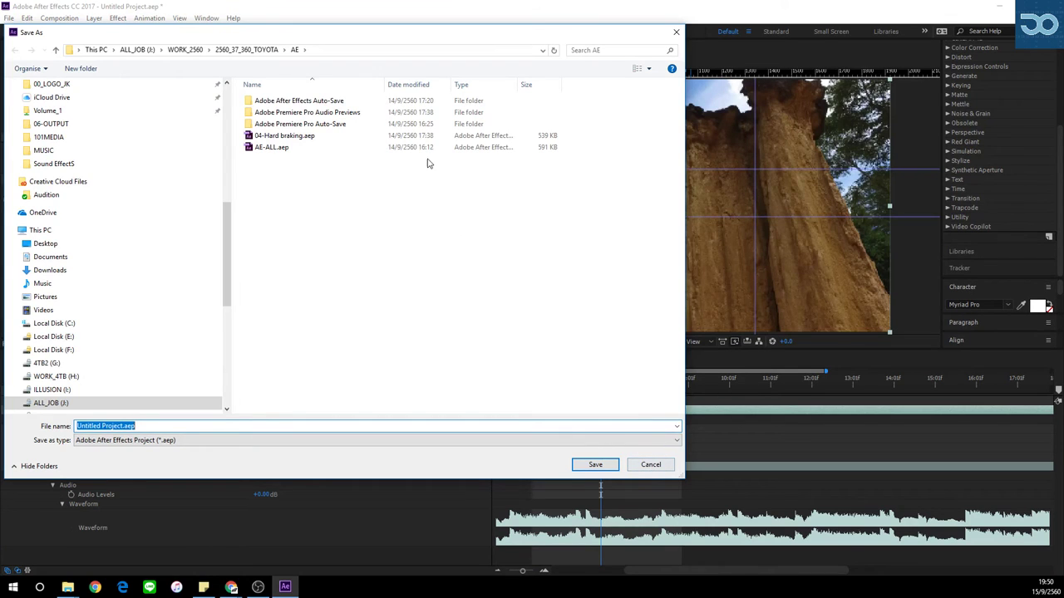
Save the project to the Desktop as Untitled Project.aep.
{"action": "left_click_drag", "start_coordinate": [404, 35], "coordinate": [0, 67]}
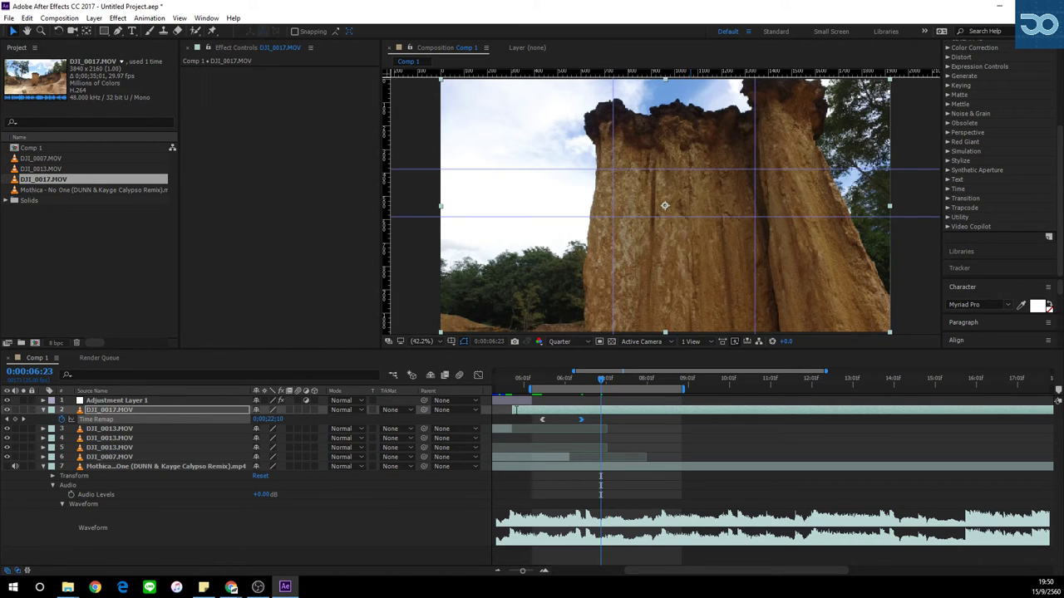
{"action": "key", "text": "ctrl+s"}
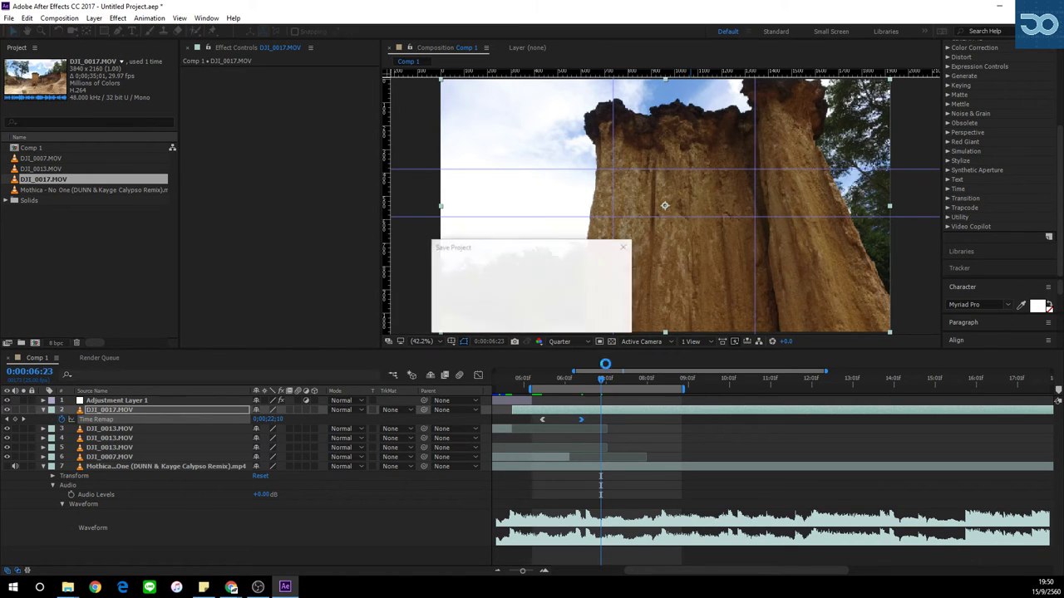
Add a Time Remap keyframe on DJI_0017.MOV at 0:00:07:07 and extend the work area end to about 0:00:10:20.
{"action": "mouse_move", "coordinate": [601, 378]}
{"action": "left_mouse_down"}
{"action": "mouse_move", "coordinate": [557, 382]}
{"action": "mouse_move", "coordinate": [606, 400]}
{"action": "mouse_move", "coordinate": [615, 391]}
{"action": "left_mouse_up"}
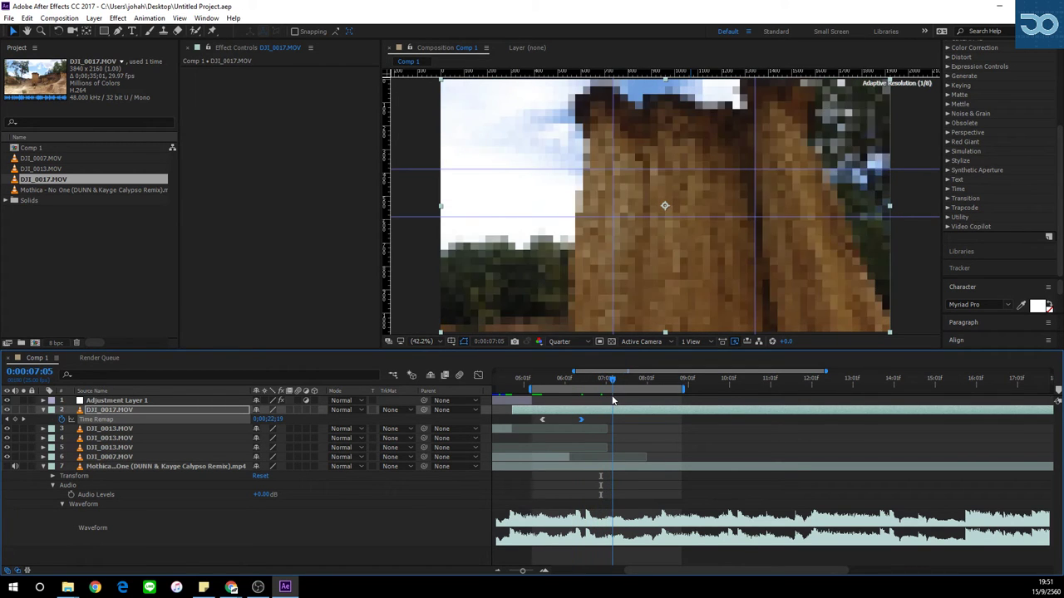
{"action": "left_click", "coordinate": [15, 419]}
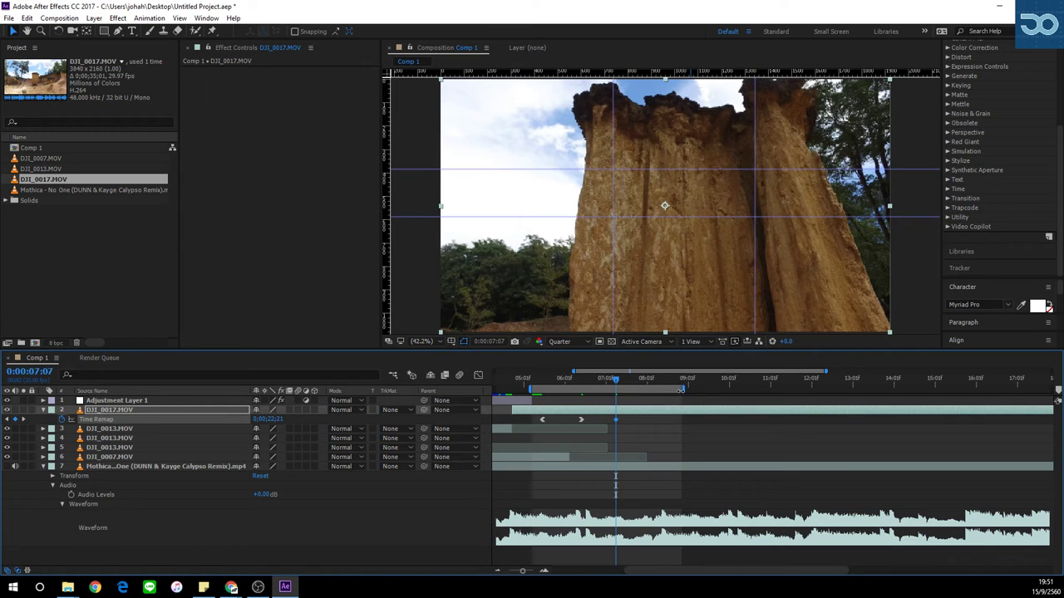
{"action": "left_click_drag", "start_coordinate": [685, 388], "coordinate": [762, 388]}
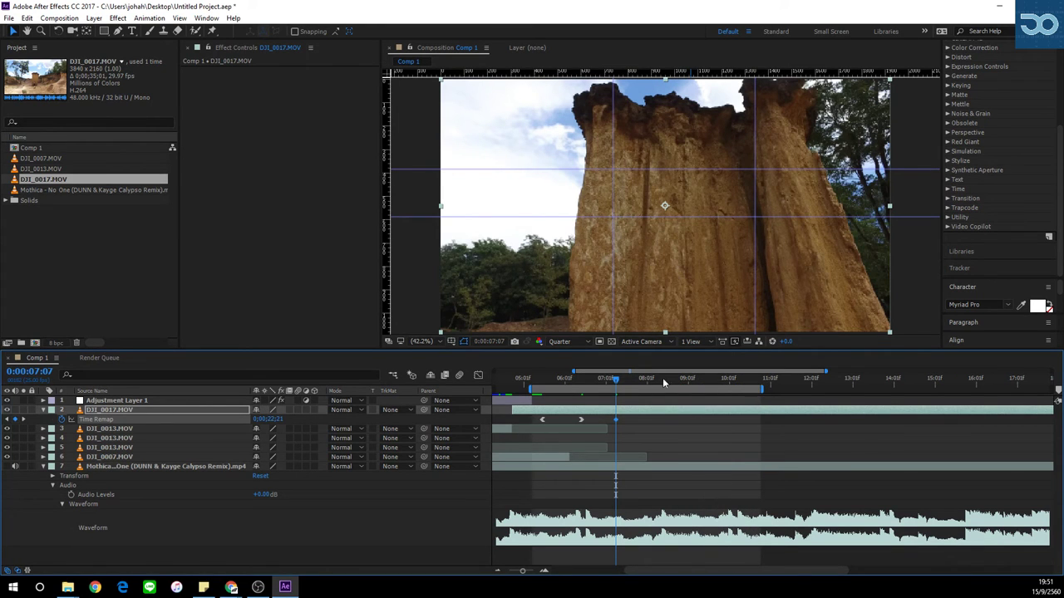
Scrub through the following footage and add another Time Remap keyframe on DJI_0017.MOV at 0:00:09:10.
{"action": "left_click", "coordinate": [608, 380]}
{"action": "left_click_drag", "start_coordinate": [608, 380], "coordinate": [703, 392]}
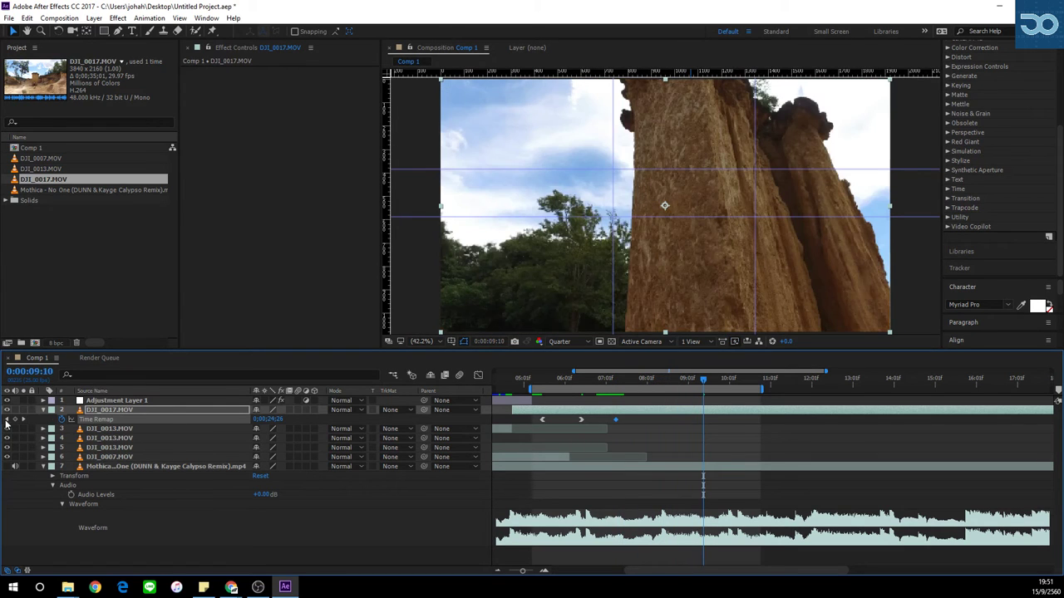
{"action": "left_click", "coordinate": [15, 419]}
At 0:00:08:07, set the Time Remap value of DJI_0017.MOV back to about 0;00;17;05 for a rewind.
{"action": "left_click_drag", "start_coordinate": [587, 382], "coordinate": [656, 386]}
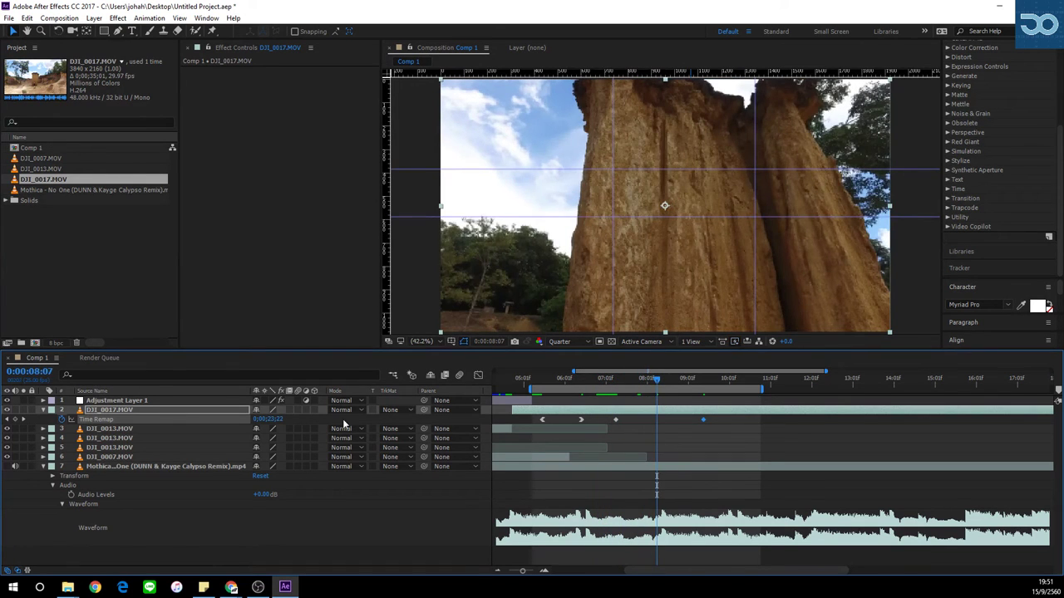
{"action": "left_click_drag", "start_coordinate": [269, 420], "coordinate": [176, 430]}
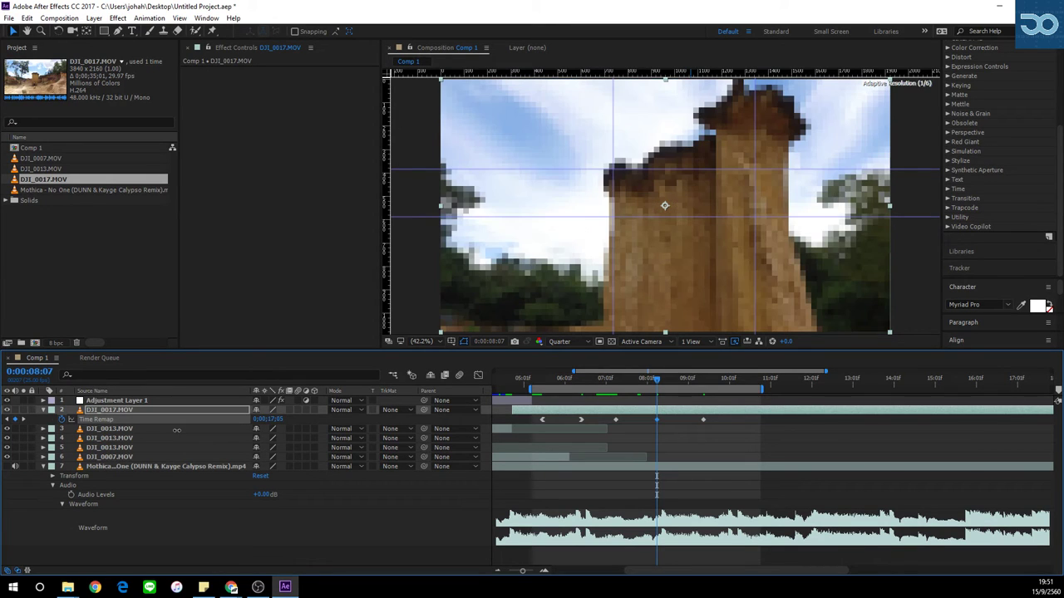
Set the Time Remap value at 0:00:08:07 to 0;00;15;16, and apply Easy Ease Out to the 0:00:07:07 keyframe and Easy Ease In to the 0:00:08:07 one.
{"action": "left_click_drag", "start_coordinate": [245, 422], "coordinate": [289, 420]}
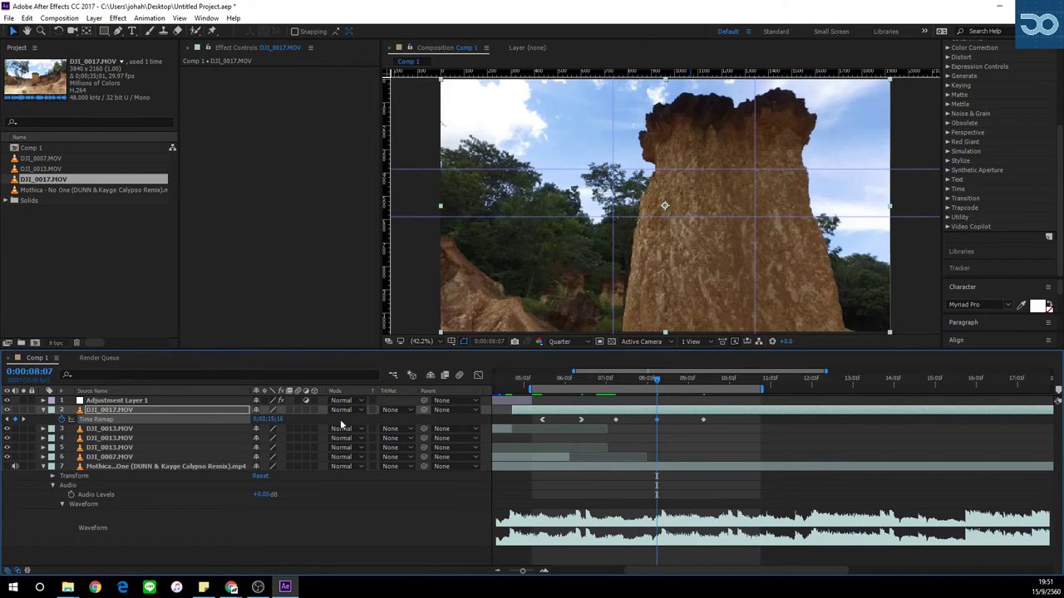
{"action": "right_click", "coordinate": [616, 419]}
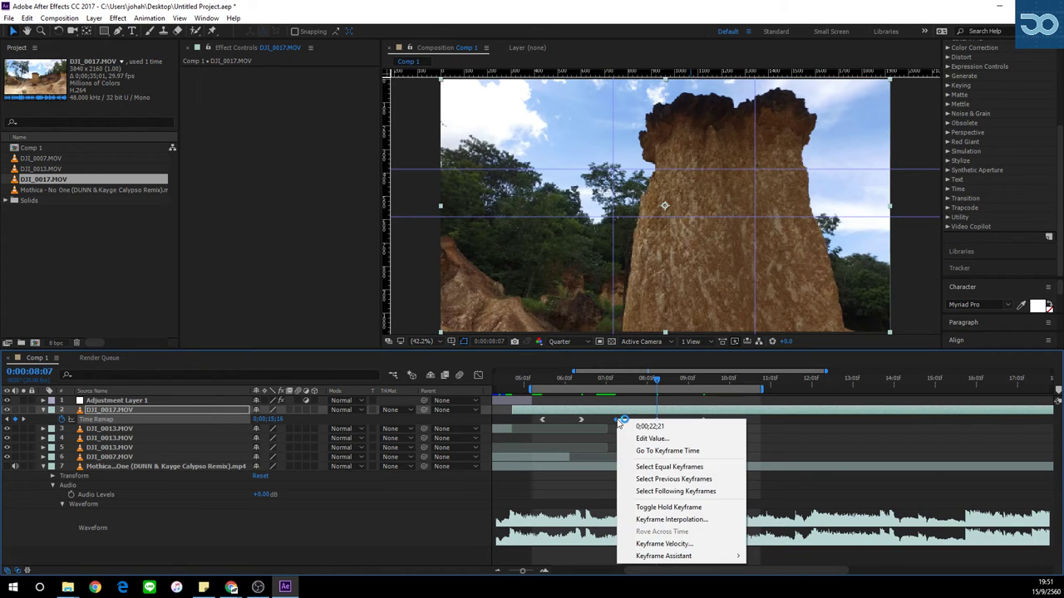
{"action": "mouse_move", "coordinate": [665, 556]}
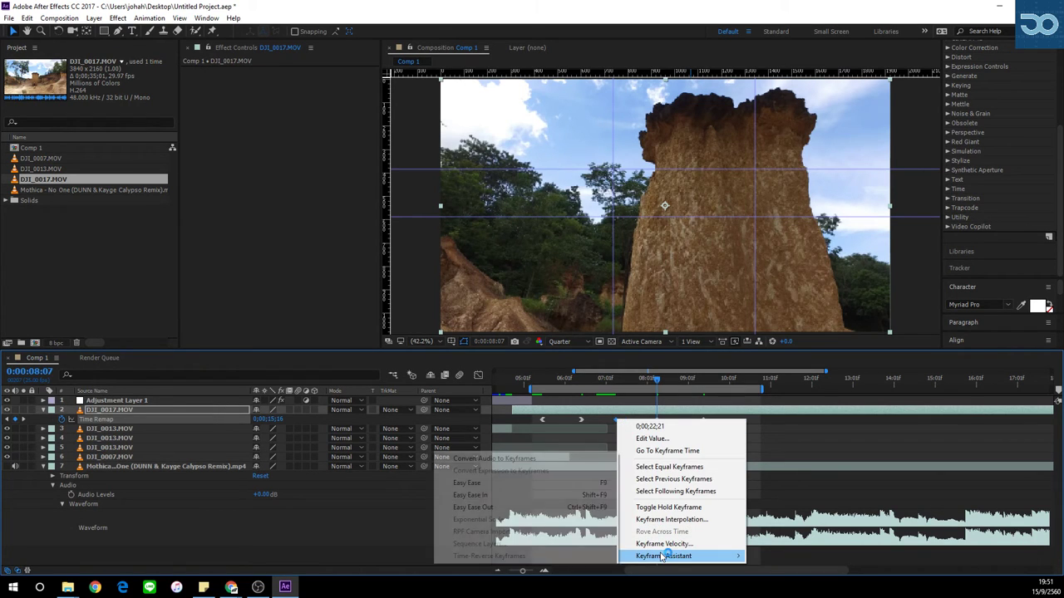
{"action": "left_click", "coordinate": [521, 508]}
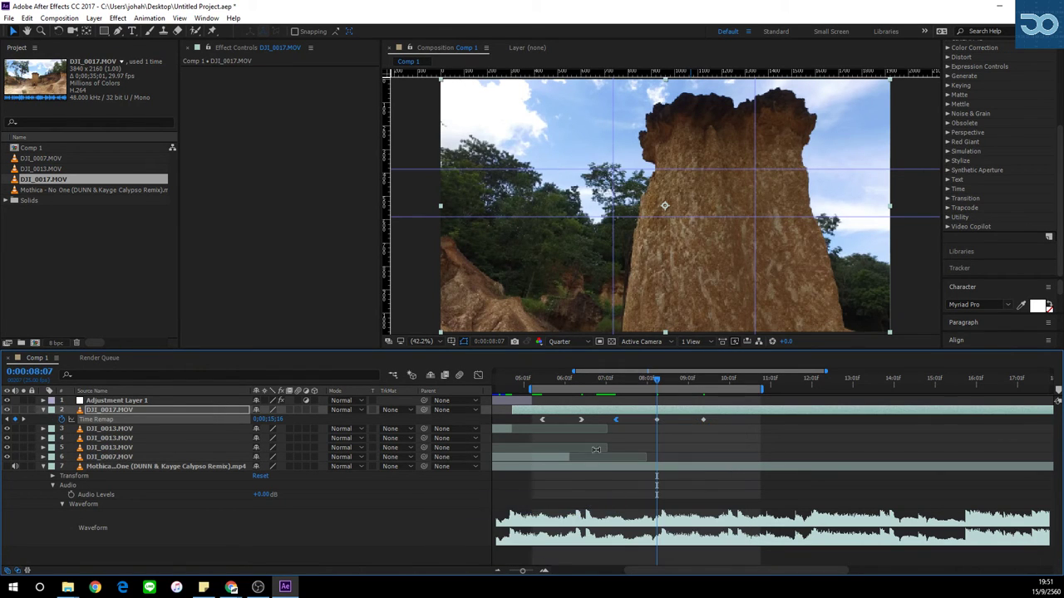
{"action": "right_click", "coordinate": [656, 420]}
{"action": "mouse_move", "coordinate": [680, 556]}
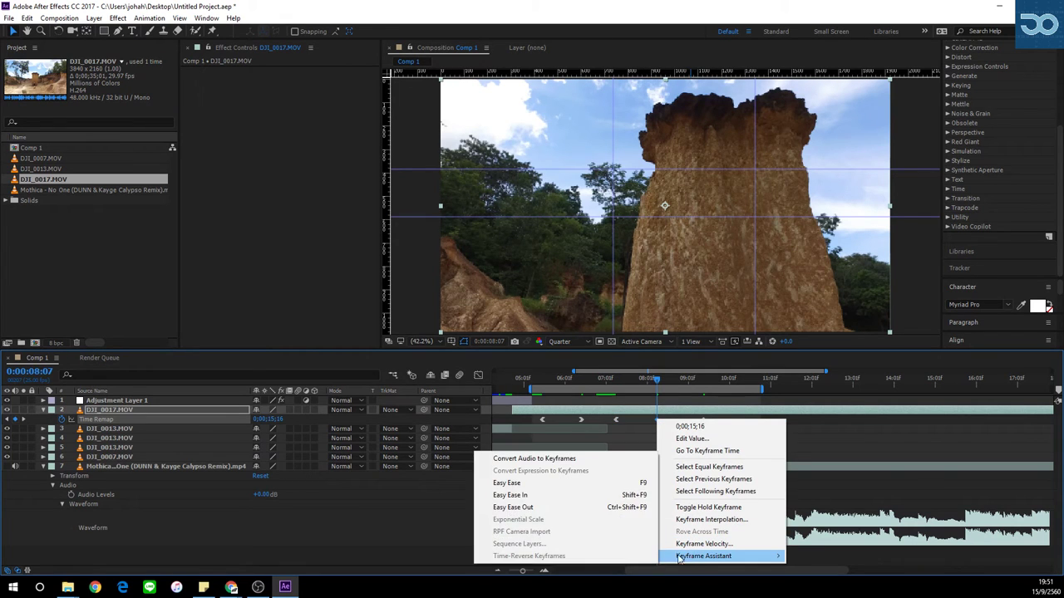
{"action": "left_click", "coordinate": [525, 497]}
Preview the work area to check the eased forward and rewind motion of DJI_0017.MOV up to the 0:00:09:10 keyframe.
{"action": "left_click_drag", "start_coordinate": [659, 385], "coordinate": [704, 388]}
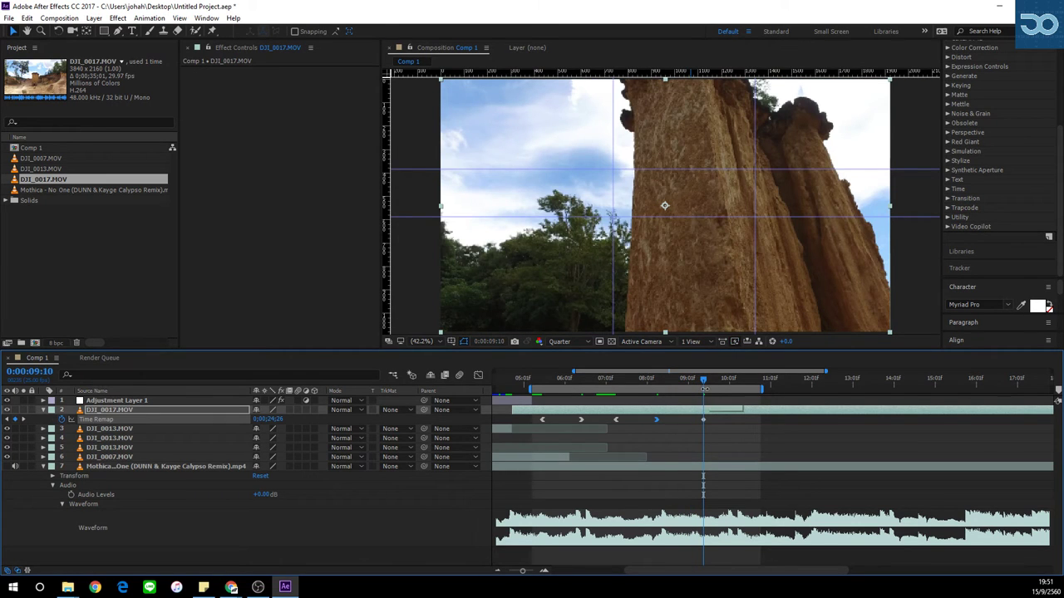
{"action": "key", "text": "space"}
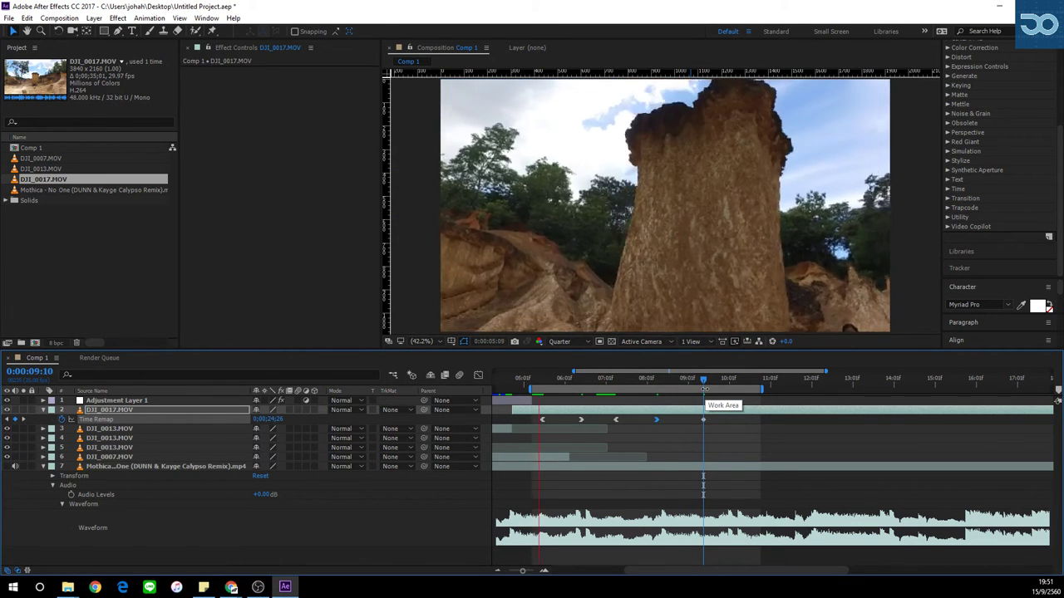
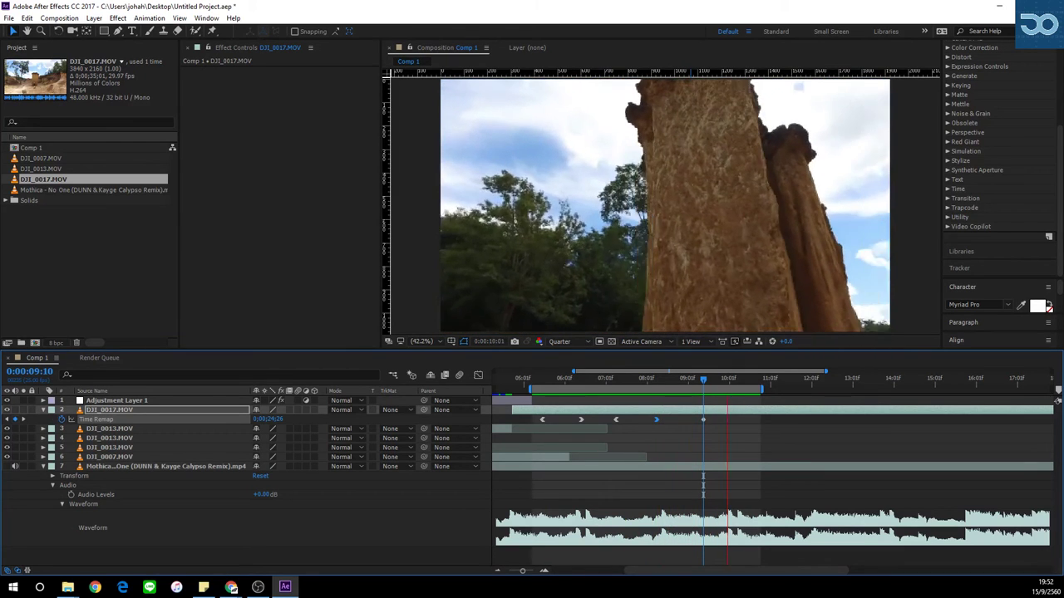
{"action": "key", "text": "space"}
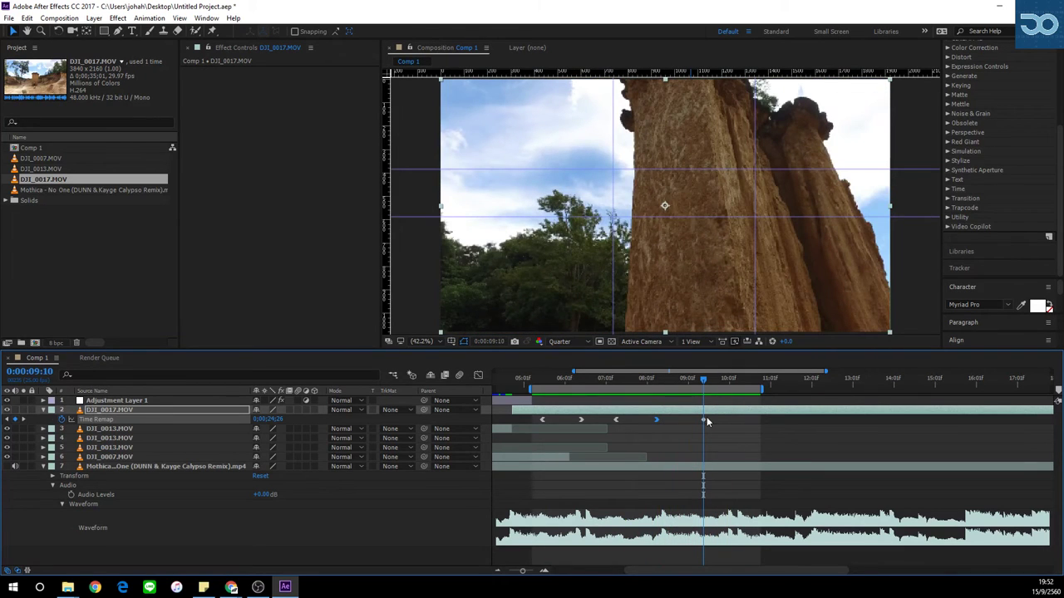
Set the DJI_0017.MOV Time Remap value at 0:00:09:10 to 0;00;28;12 and move the clip's last keyframe earlier to about 0:00:18:00.
{"action": "left_click_drag", "start_coordinate": [702, 381], "coordinate": [704, 384]}
{"action": "left_click_drag", "start_coordinate": [268, 419], "coordinate": [330, 419]}
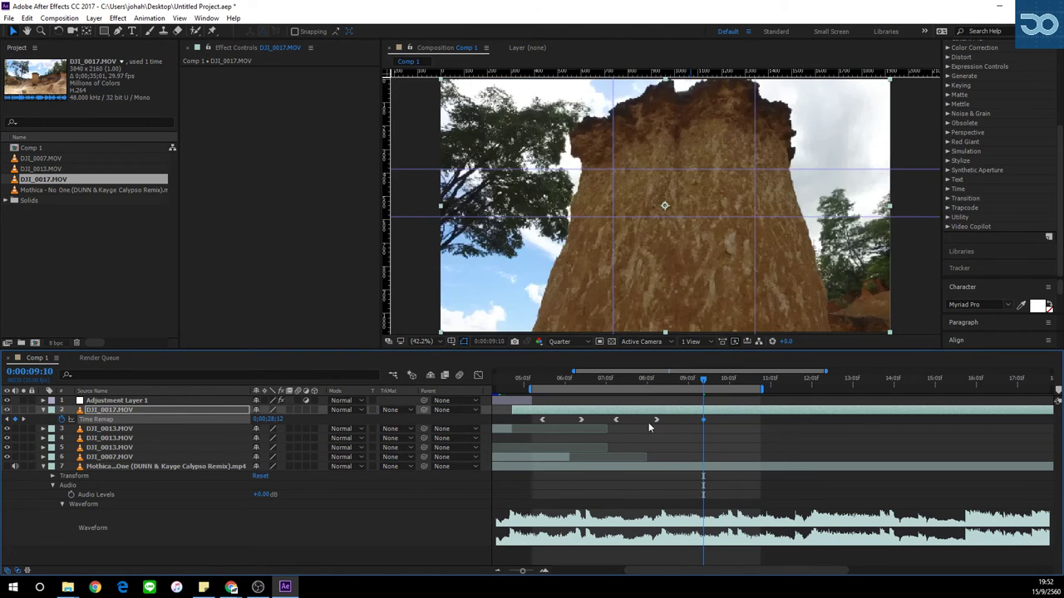
{"action": "left_click_drag", "start_coordinate": [655, 570], "coordinate": [667, 571]}
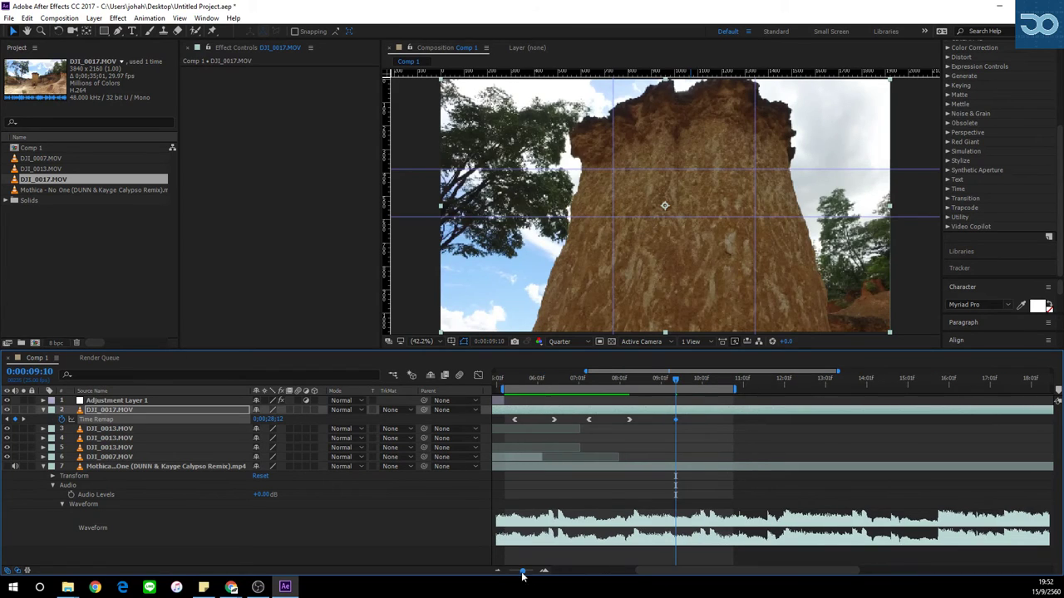
{"action": "left_click", "coordinate": [498, 571]}
{"action": "left_click", "coordinate": [498, 571]}
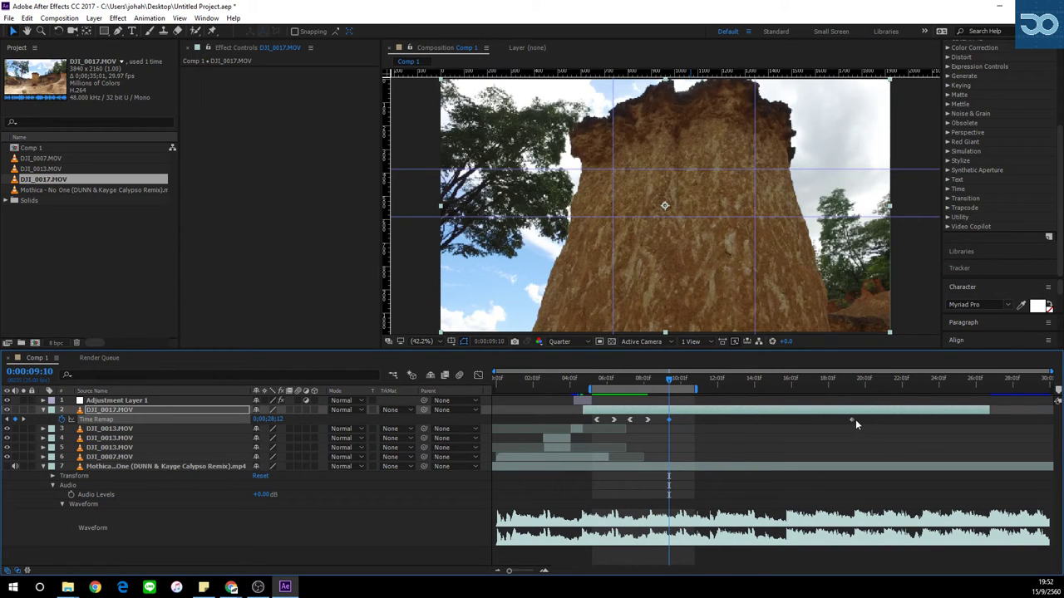
{"action": "left_click_drag", "start_coordinate": [851, 419], "coordinate": [827, 419]}
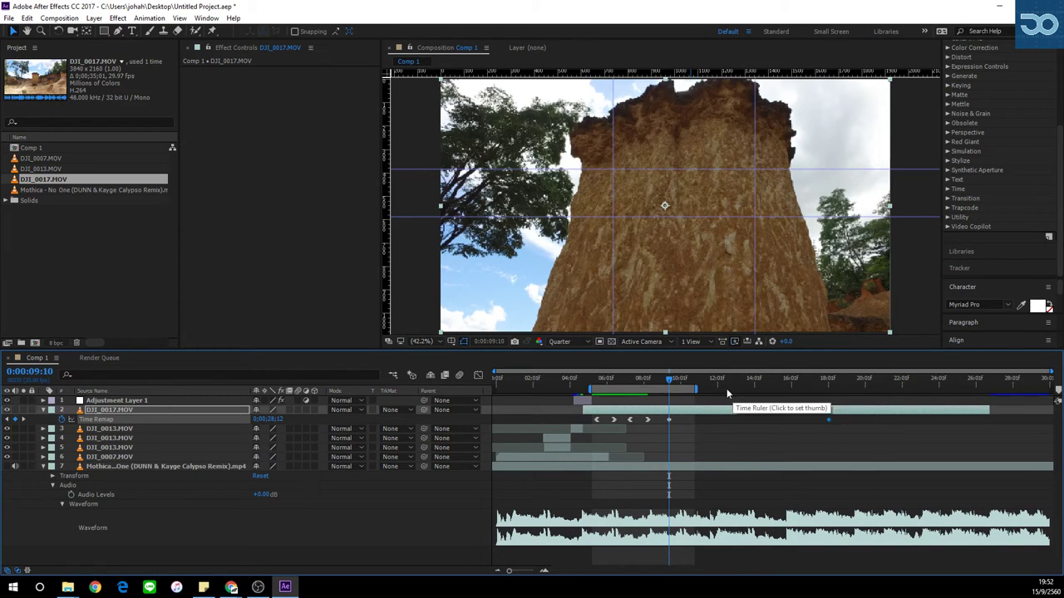
Preview the adjusted DJI_0017.MOV timing and shift the work area to span about 0:00:08:00 to 0:00:13:15.
{"action": "key", "text": "space"}
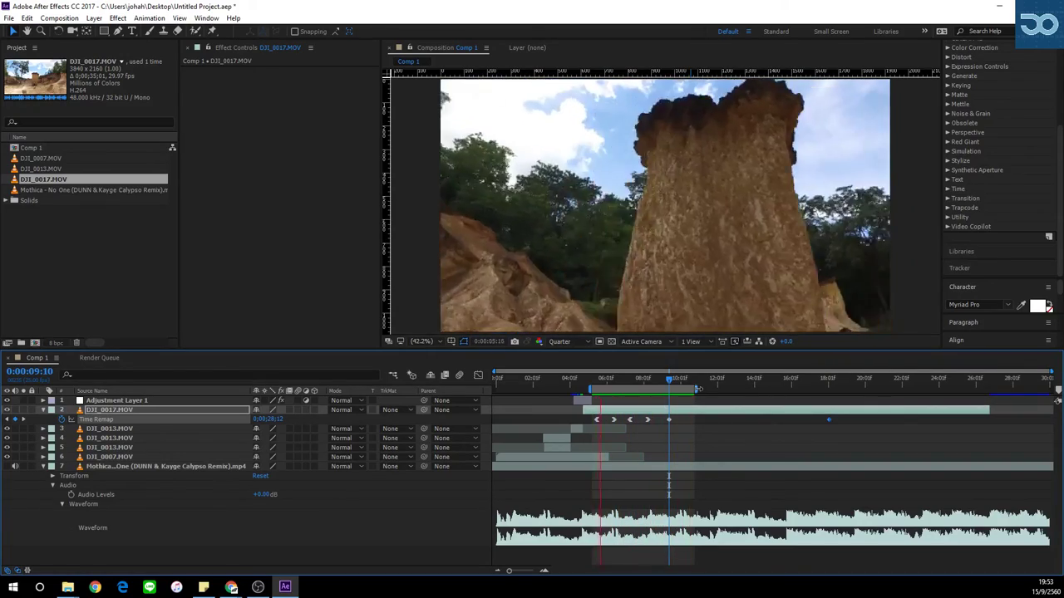
{"action": "key", "text": "space"}
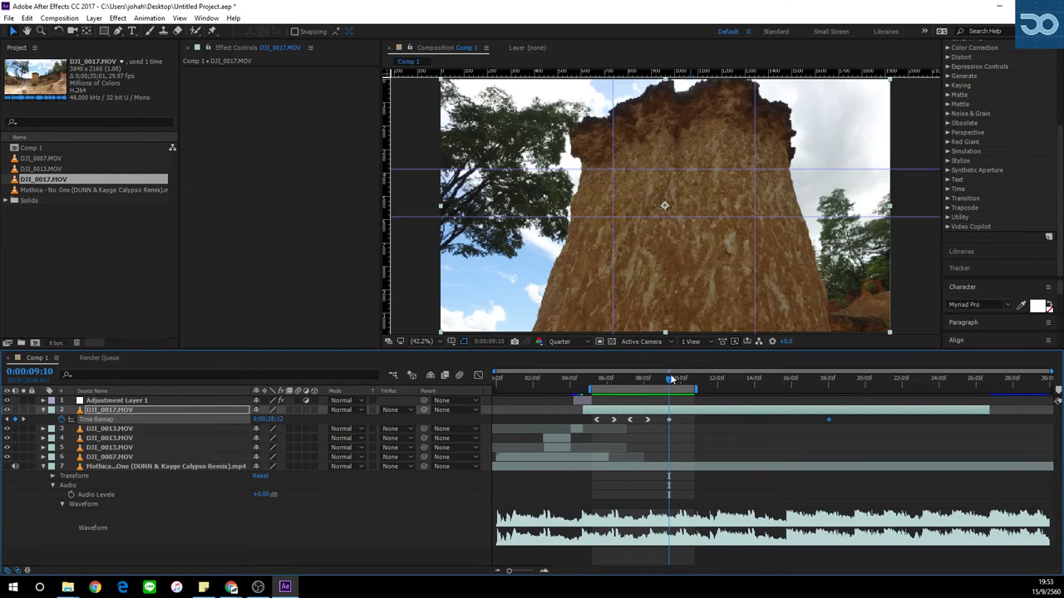
{"action": "left_click_drag", "start_coordinate": [669, 378], "coordinate": [684, 381]}
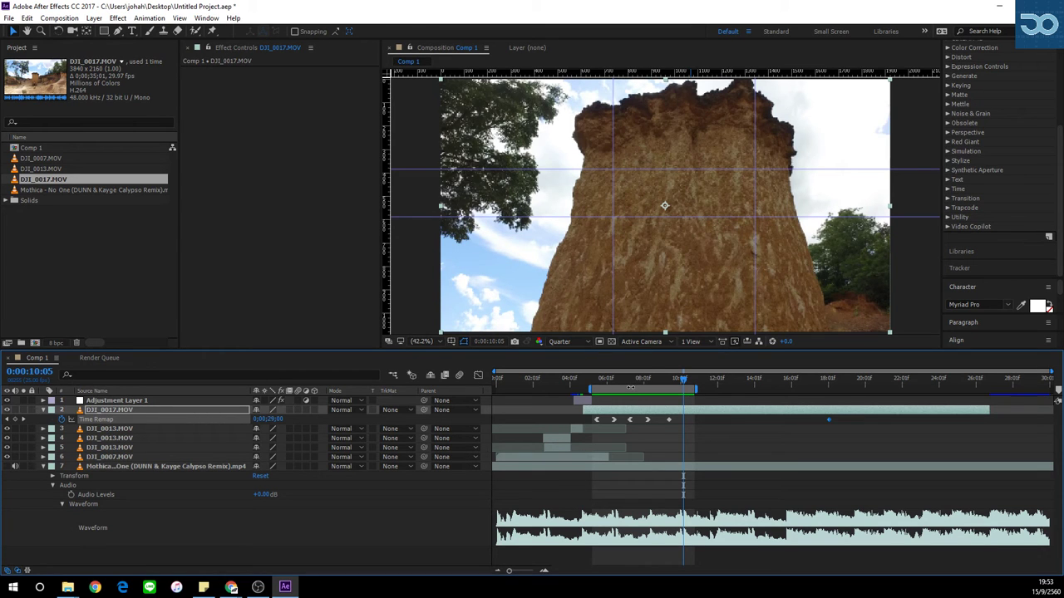
{"action": "left_click_drag", "start_coordinate": [640, 389], "coordinate": [667, 381]}
Switch to VLC, watch the DJI_0032.MOV clip and close the player.
{"action": "key", "text": "alt+Tab"}
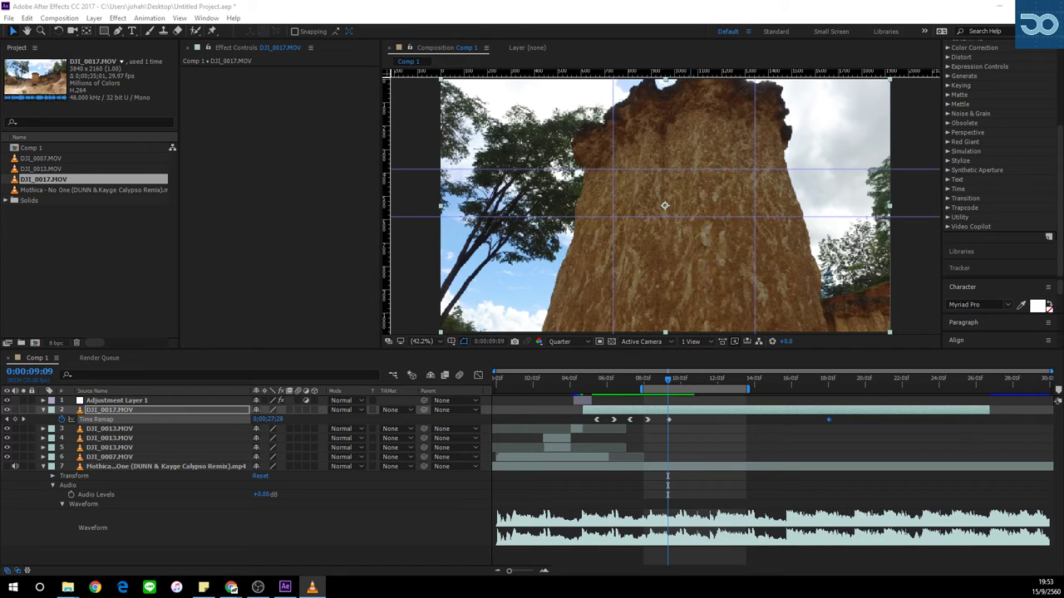
{"action": "key", "text": "alt+F4"}
{"action": "left_click_drag", "start_coordinate": [0, 25], "coordinate": [533, 108]}
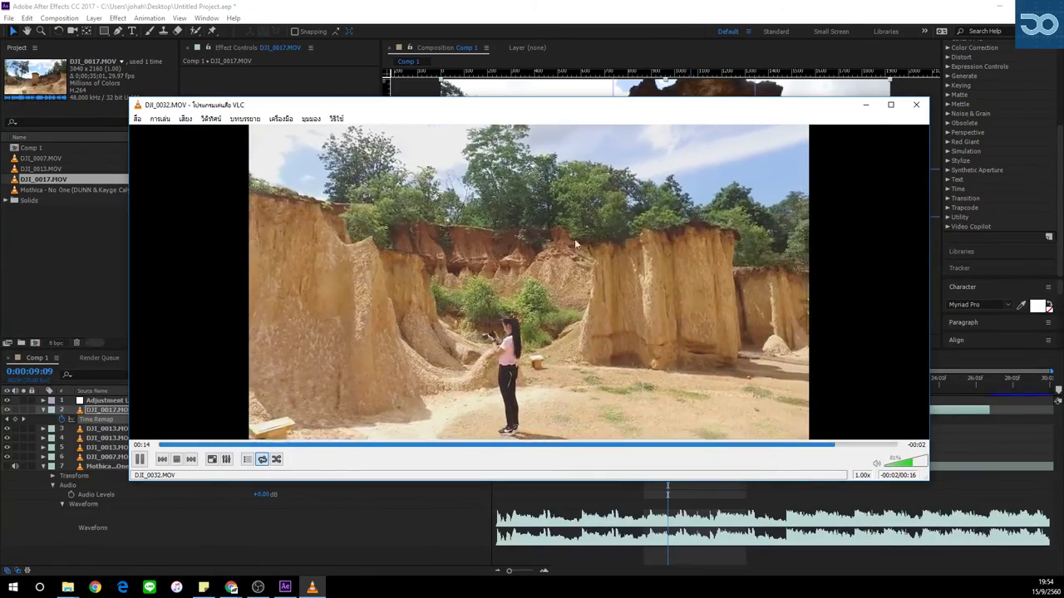
{"action": "left_click", "coordinate": [918, 106]}
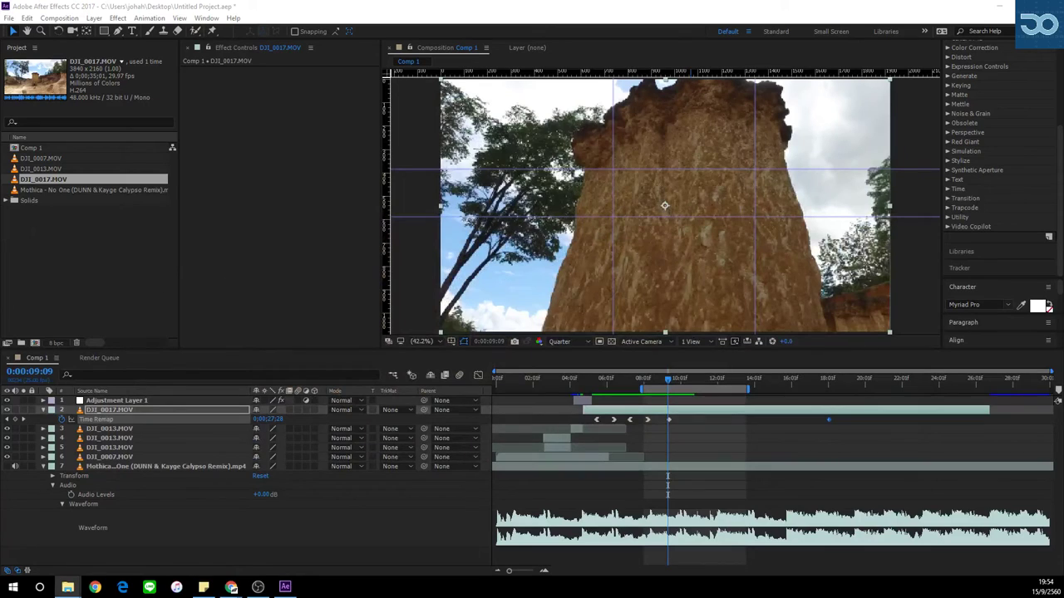
Import DJI_0032.MOV from the file explorer into the After Effects project.
{"action": "left_click", "coordinate": [65, 294]}
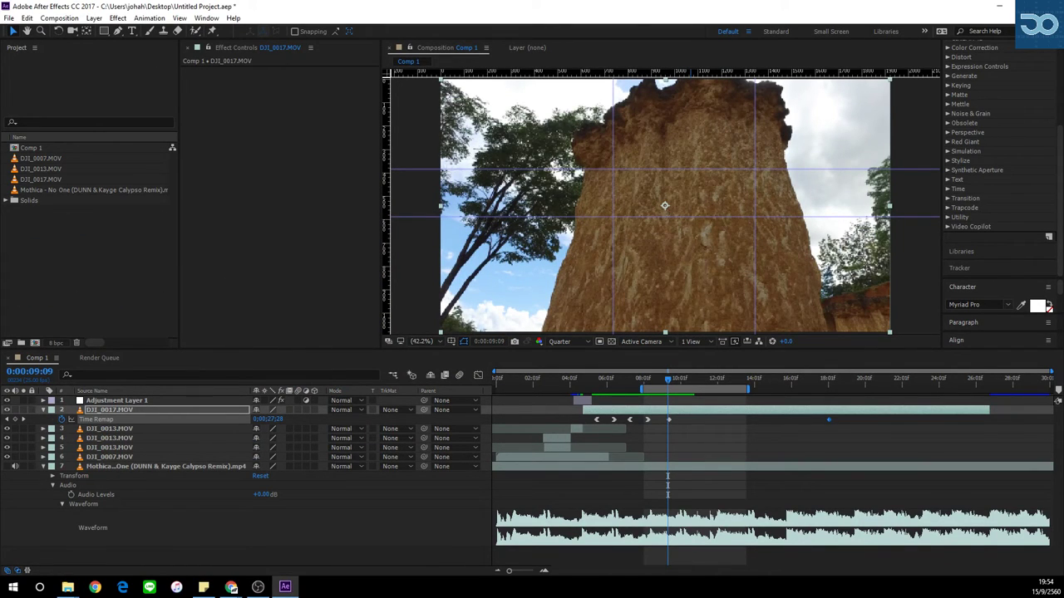
{"action": "left_click_drag", "start_coordinate": [1, 258], "coordinate": [91, 266]}
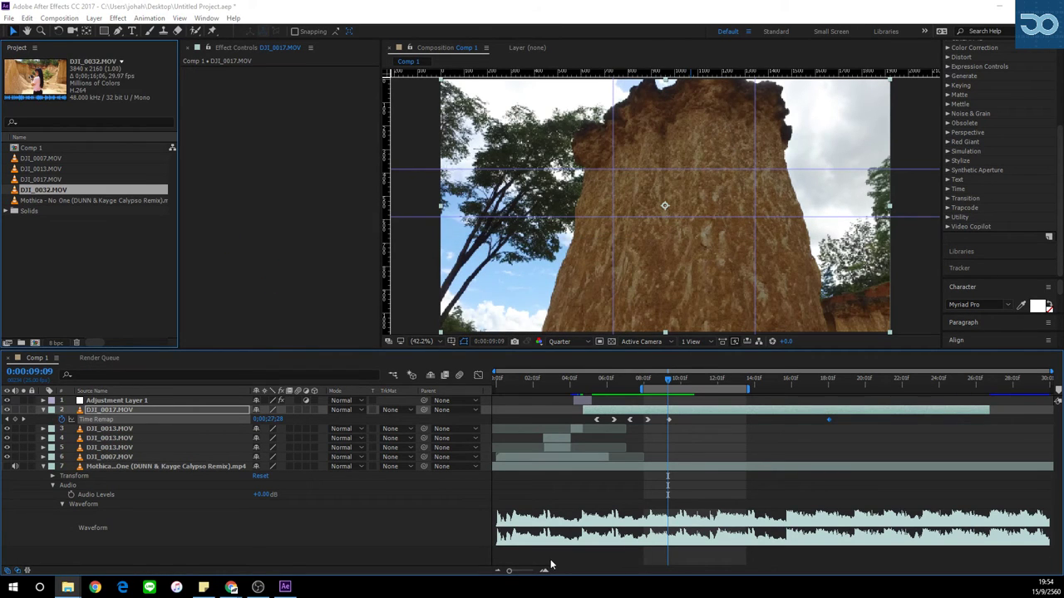
{"action": "left_click", "coordinate": [51, 209]}
Add DJI_0032.MOV to Comp 1 above DJI_0017.MOV, slid and trimmed at its start so it begins at about 0:00:09:10.
{"action": "left_click", "coordinate": [69, 192]}
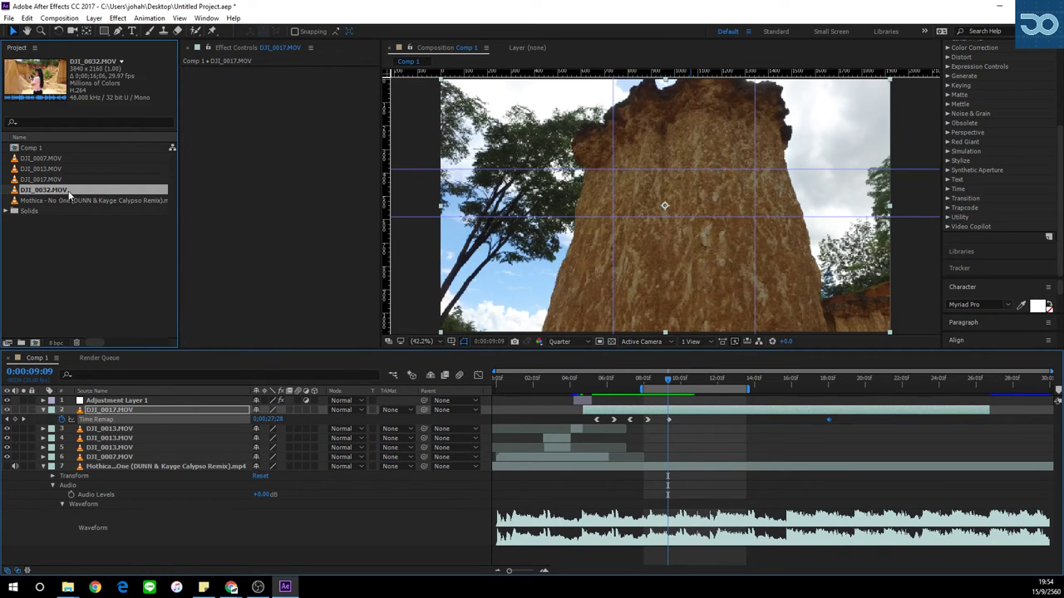
{"action": "left_click_drag", "start_coordinate": [52, 191], "coordinate": [285, 404]}
{"action": "left_click_drag", "start_coordinate": [585, 409], "coordinate": [745, 411]}
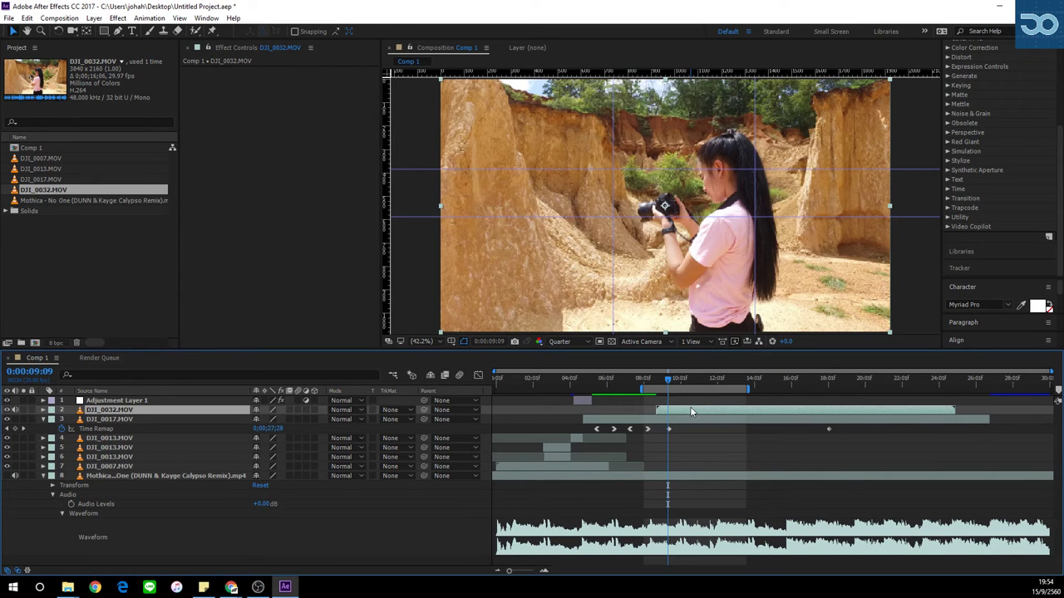
{"action": "left_click_drag", "start_coordinate": [688, 413], "coordinate": [672, 393]}
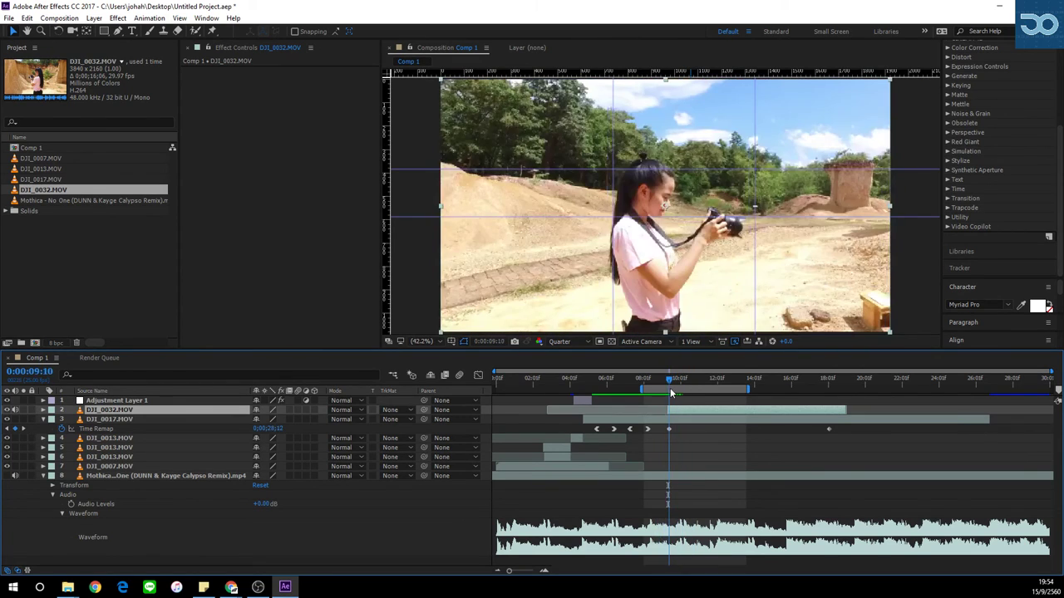
Trim DJI_0017.MOV to end at 0:00:10:00 and shift DJI_0032.MOV to begin there, with the work area starting at about 0:00:09:04.
{"action": "left_click", "coordinate": [675, 420]}
{"action": "key", "text": "alt+]"}
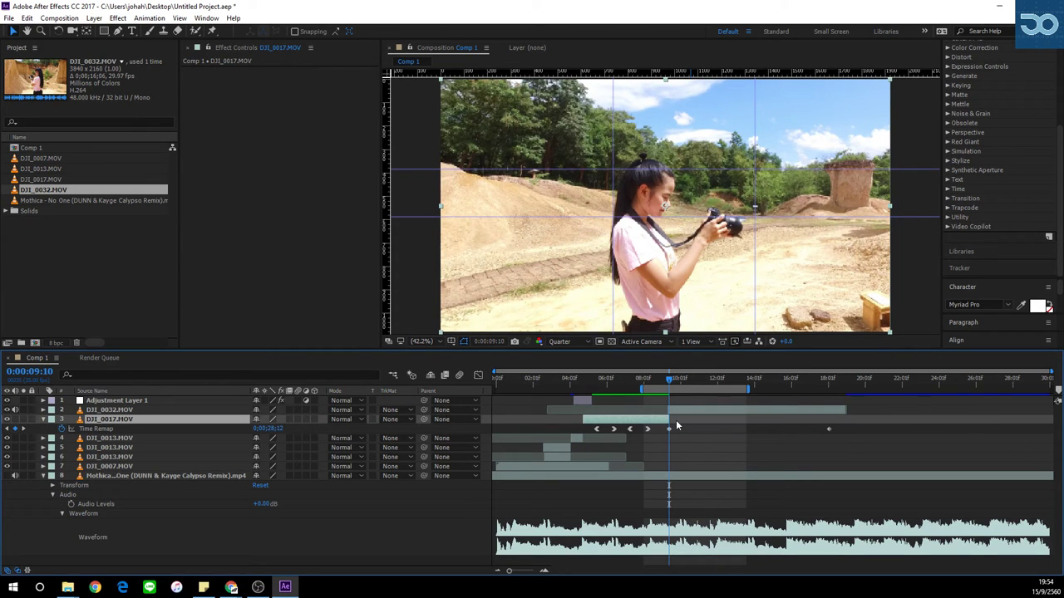
{"action": "left_click", "coordinate": [673, 381]}
{"action": "left_click_drag", "start_coordinate": [674, 383], "coordinate": [682, 383]}
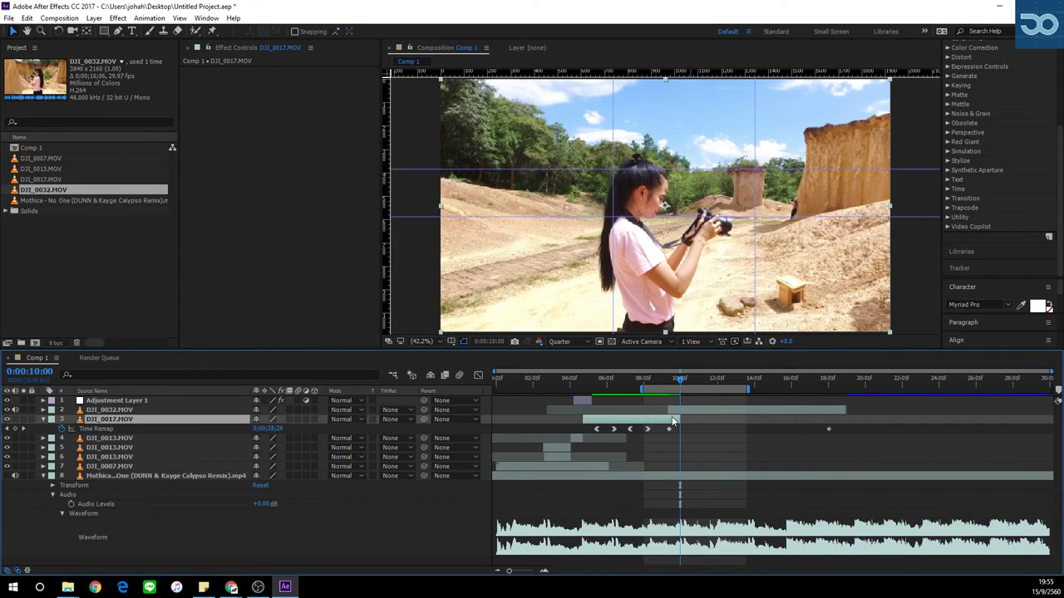
{"action": "left_click", "coordinate": [671, 430]}
{"action": "mouse_move", "coordinate": [671, 413]}
{"action": "left_mouse_down"}
{"action": "mouse_move", "coordinate": [691, 413]}
{"action": "mouse_move", "coordinate": [671, 381]}
{"action": "mouse_move", "coordinate": [663, 389]}
{"action": "left_mouse_up"}
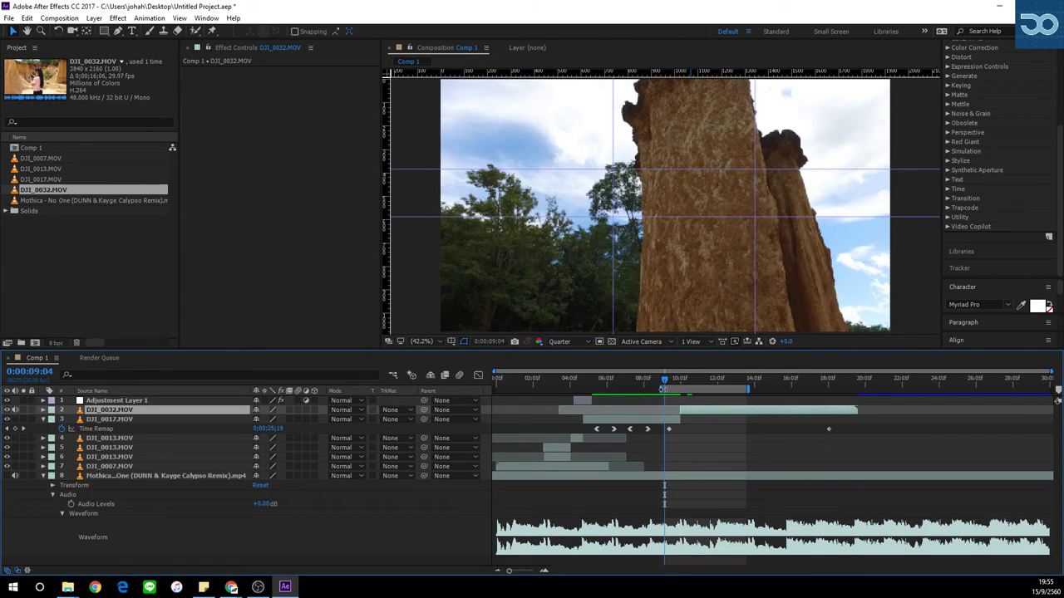
Preview the cut between DJI_0017.MOV and DJI_0032.MOV and extend the work area end to about 0:00:18:15.
{"action": "key", "text": "space"}
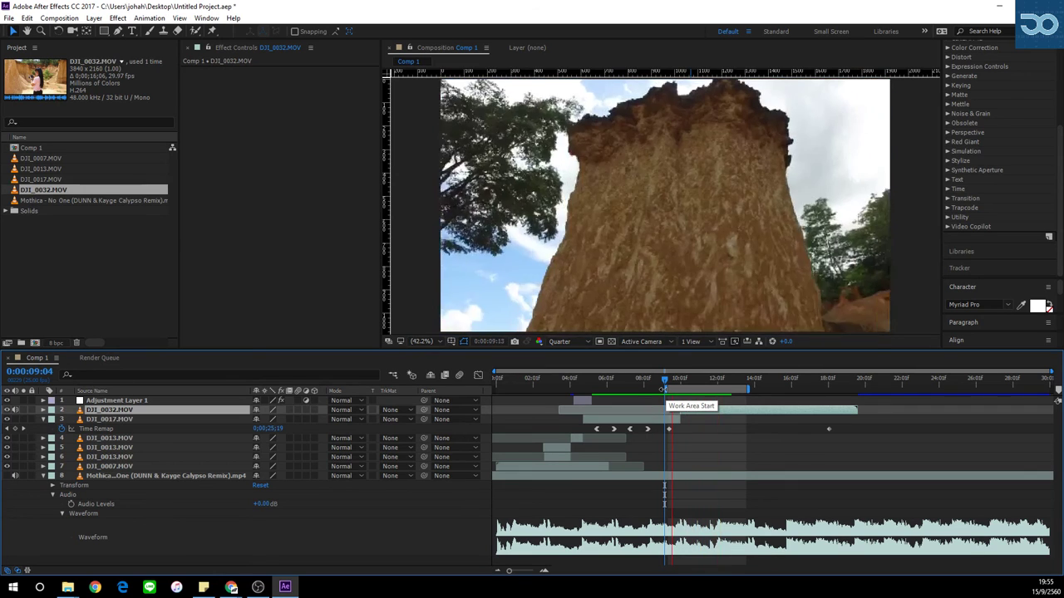
{"action": "key", "text": "space"}
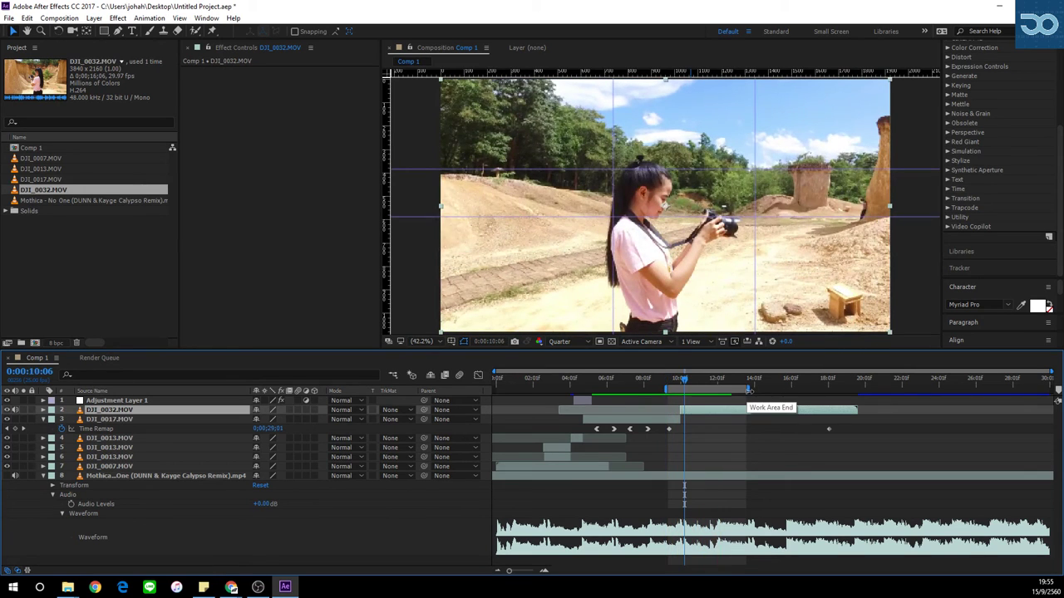
{"action": "left_click_drag", "start_coordinate": [749, 390], "coordinate": [839, 389]}
Enable time remapping on DJI_0032.MOV and add a Time Remap keyframe at 0:00:11:17.
{"action": "left_click_drag", "start_coordinate": [687, 383], "coordinate": [787, 385]}
{"action": "mouse_move", "coordinate": [694, 382]}
{"action": "left_mouse_down"}
{"action": "mouse_move", "coordinate": [685, 383]}
{"action": "mouse_move", "coordinate": [715, 382]}
{"action": "left_mouse_up"}
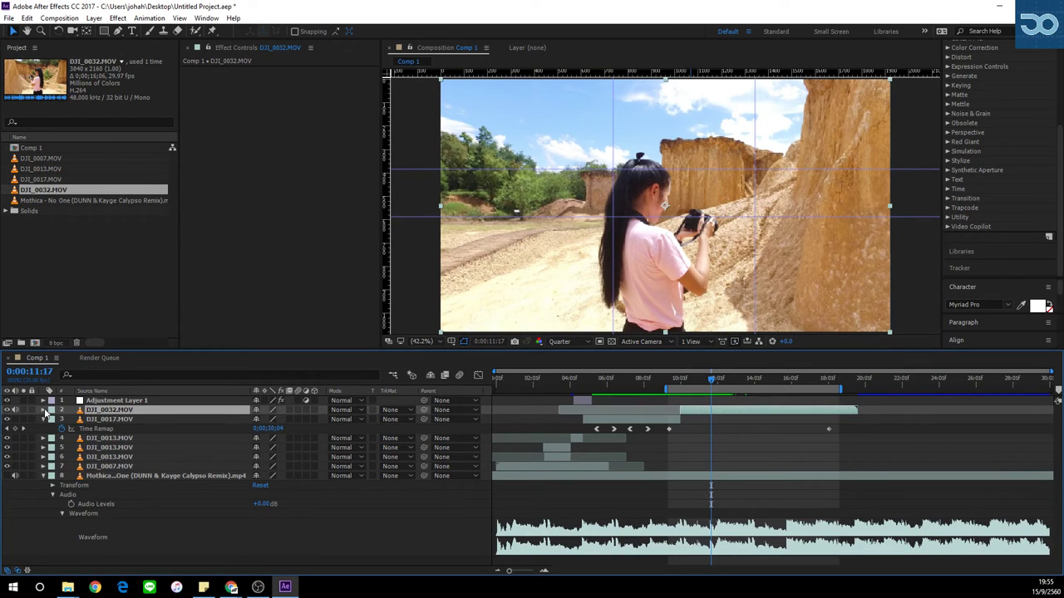
{"action": "key", "text": "ctrl+alt+t"}
{"action": "left_click", "coordinate": [16, 420]}
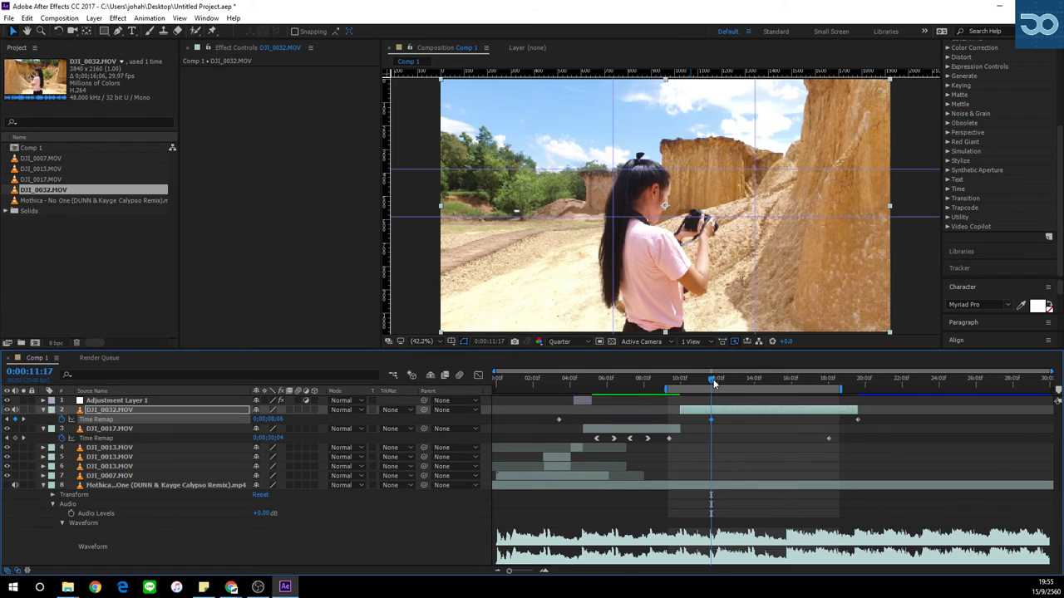
Add a DJI_0032.MOV Time Remap keyframe at 0:00:17:00 and move it and the end keyframe earlier, to about 0:00:12:18 and 0:00:15:10.
{"action": "left_click_drag", "start_coordinate": [713, 379], "coordinate": [811, 387]}
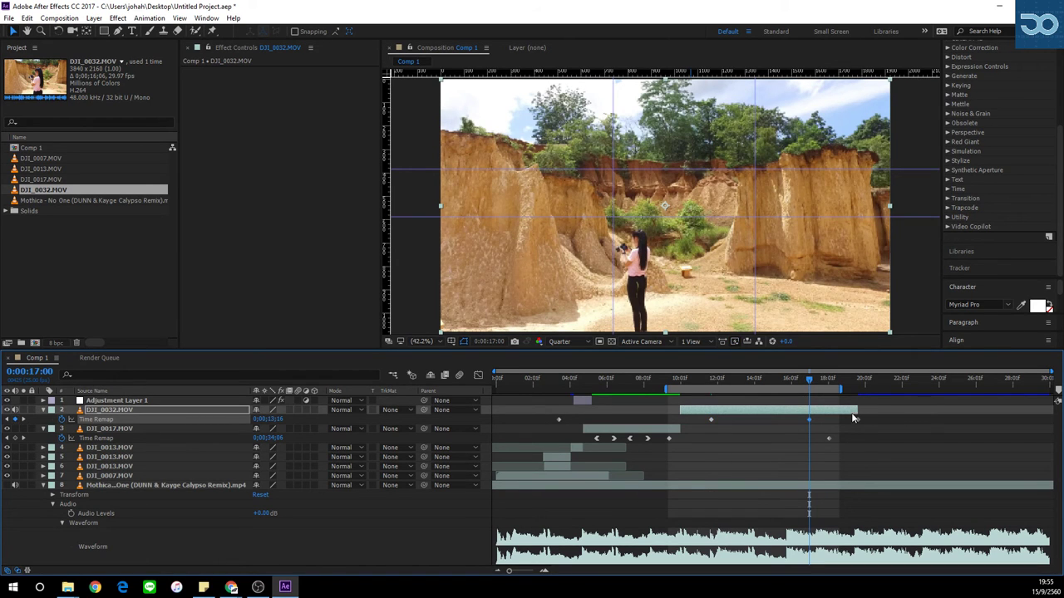
{"action": "left_click_drag", "start_coordinate": [875, 422], "coordinate": [731, 422]}
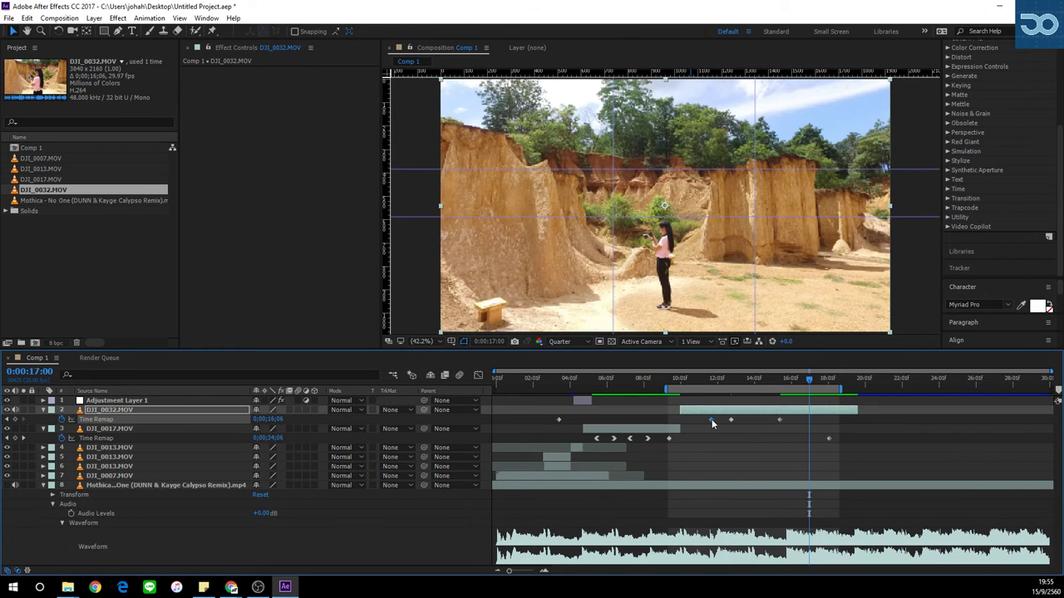
Apply Easy Ease Out to the Time Remap keyframe of DJI_0032.MOV at 0:00:11:17.
{"action": "right_click", "coordinate": [712, 421]}
{"action": "mouse_move", "coordinate": [748, 557]}
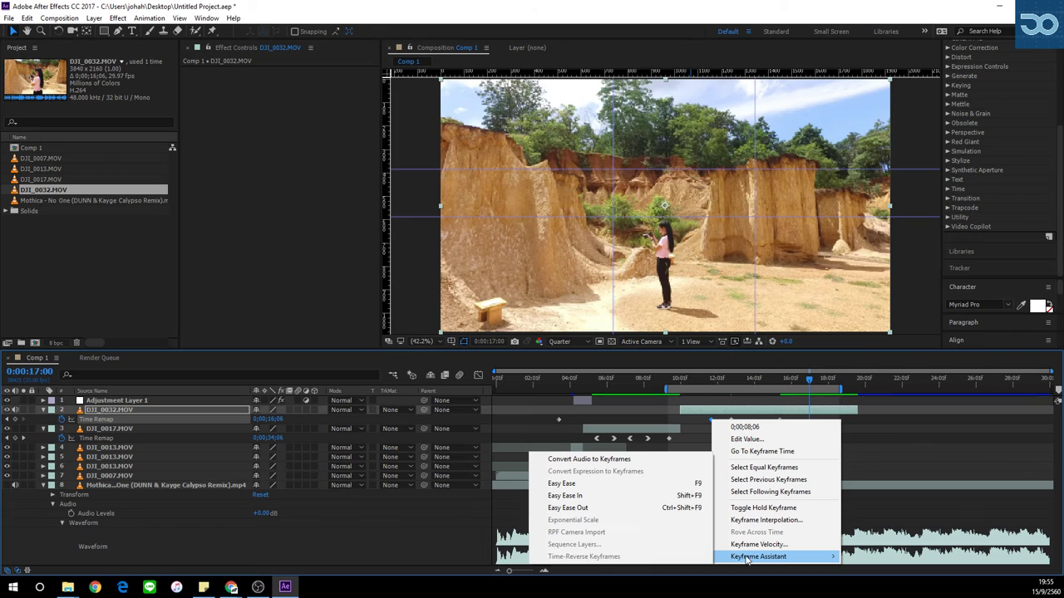
{"action": "left_click", "coordinate": [605, 498]}
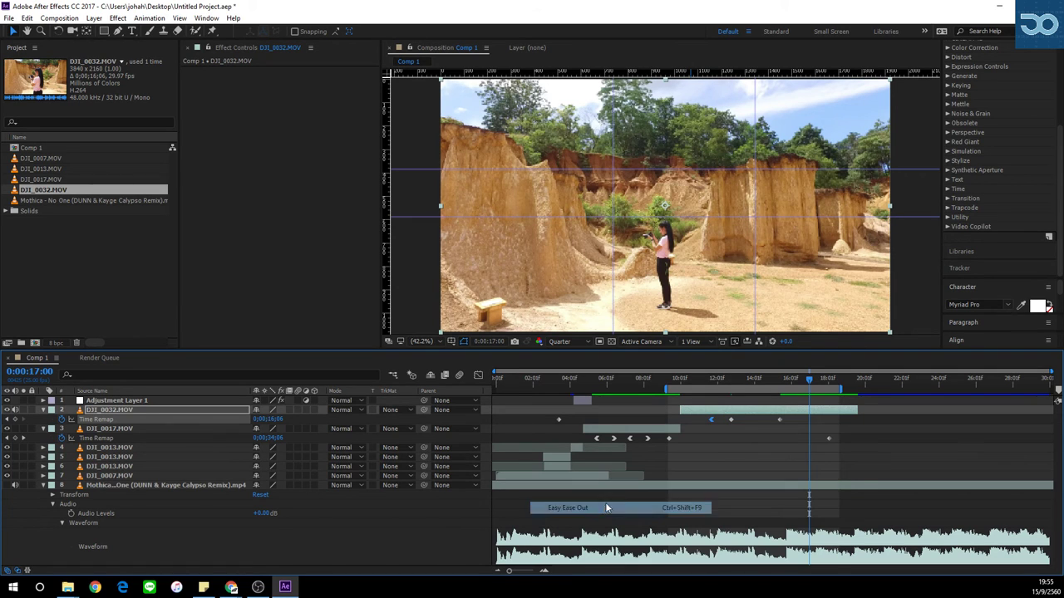
Apply Easy Ease In to the DJI_0032.MOV Time Remap keyframe at about 0:00:12:18.
{"action": "right_click", "coordinate": [729, 421]}
{"action": "mouse_move", "coordinate": [781, 557]}
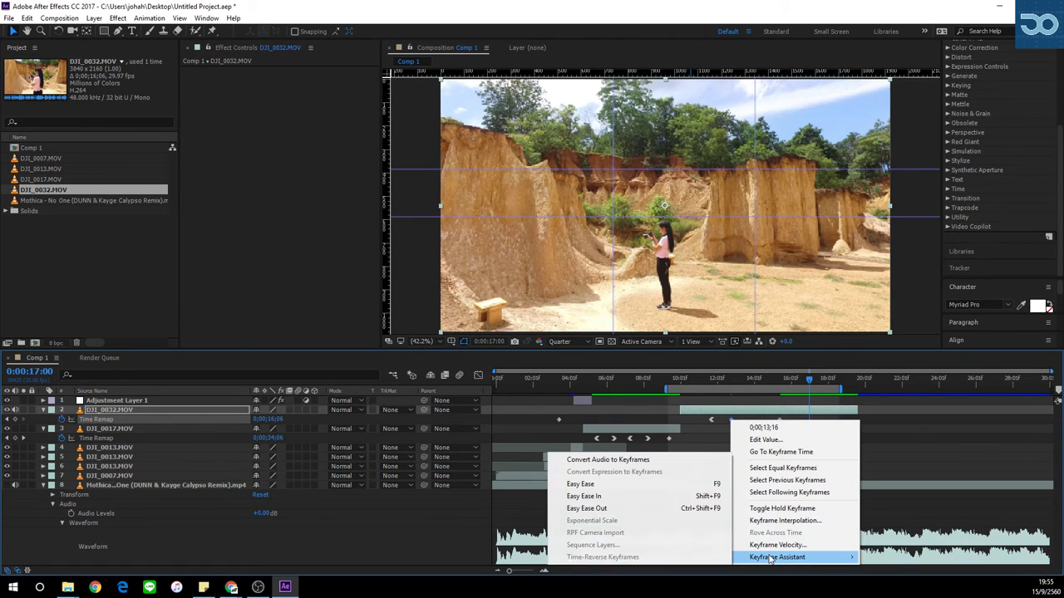
{"action": "left_click", "coordinate": [624, 509]}
Shorten the work area end to about 0:00:15:19, preview the DJI_0032.MOV speed ramp, and collapse the DJI_0032.MOV and DJI_0017.MOV layer properties.
{"action": "left_click_drag", "start_coordinate": [698, 380], "coordinate": [687, 381]}
{"action": "left_click_drag", "start_coordinate": [841, 389], "coordinate": [788, 389]}
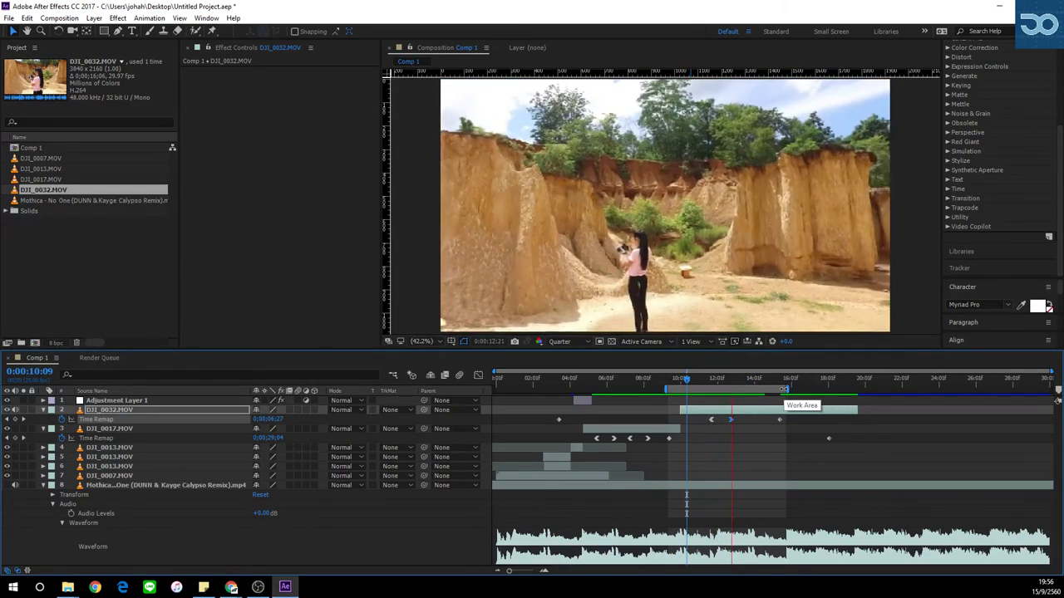
{"action": "left_click", "coordinate": [713, 384]}
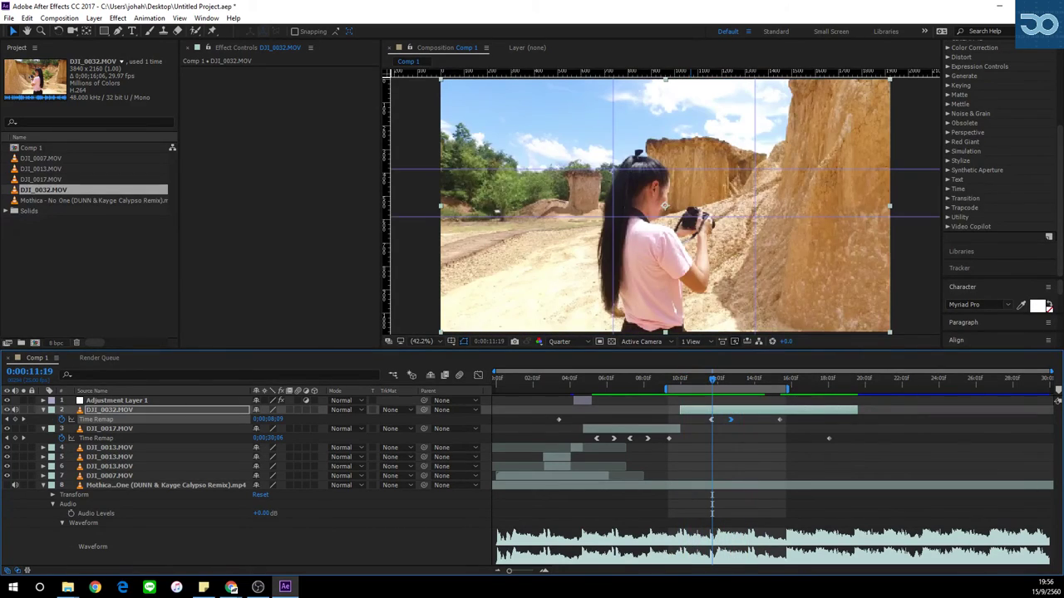
{"action": "left_click", "coordinate": [43, 410]}
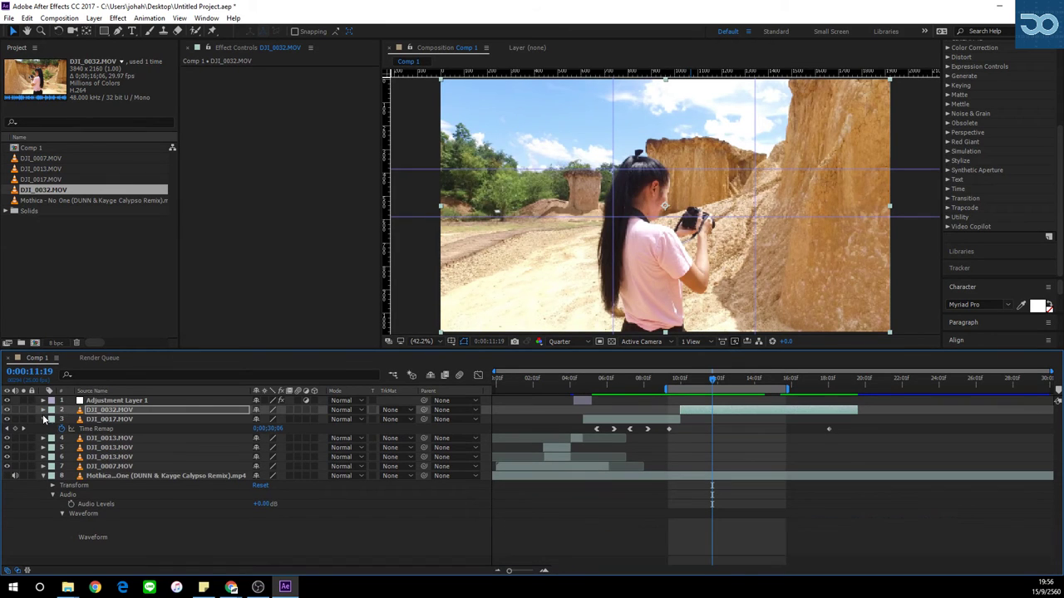
{"action": "left_click", "coordinate": [43, 419]}
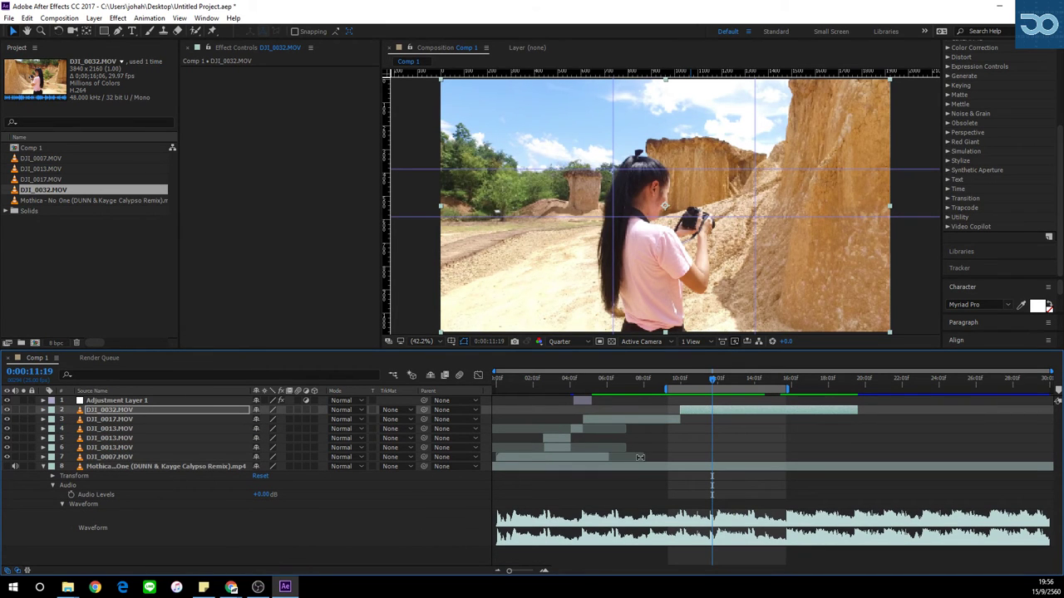
{"action": "key", "text": "space"}
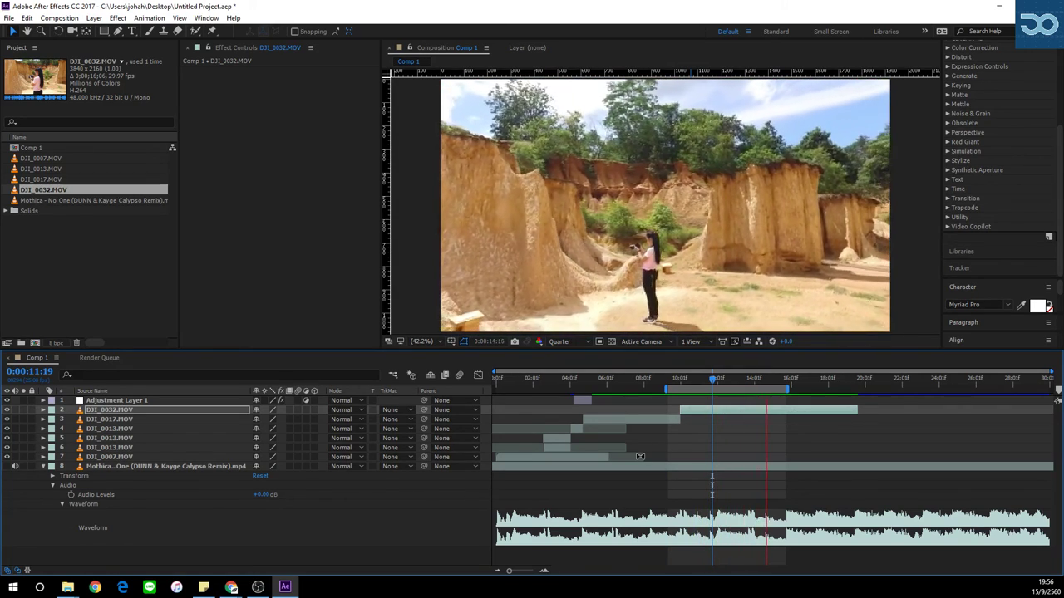
{"action": "key", "text": "space"}
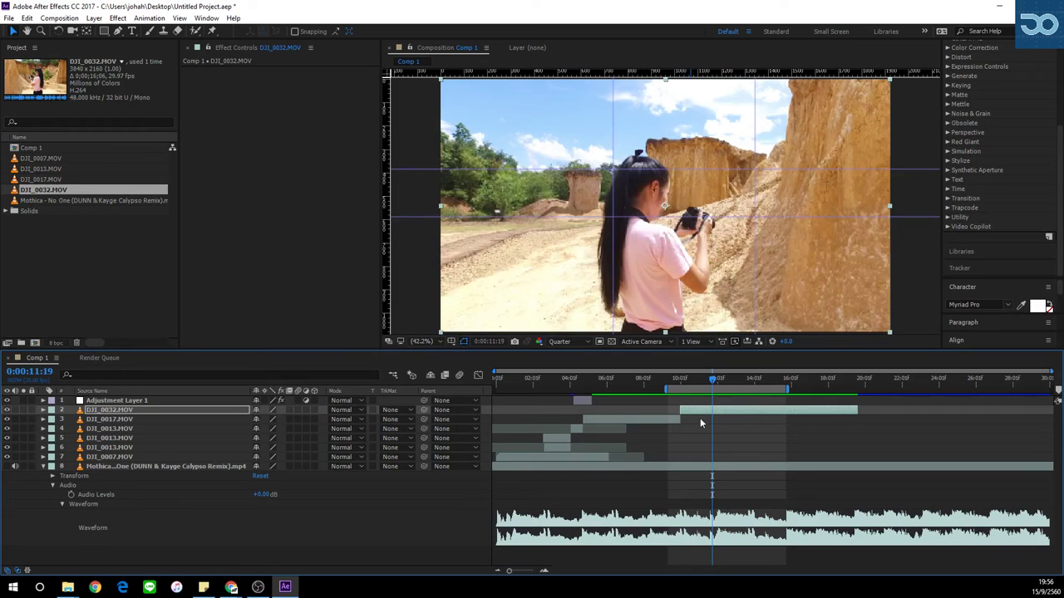
Shift the work area to about 0:00:14:16–0:00:21:03, close the DJI_0050.MOV playback in VLC, and import that clip into the project.
{"action": "left_click_drag", "start_coordinate": [771, 388], "coordinate": [867, 388]}
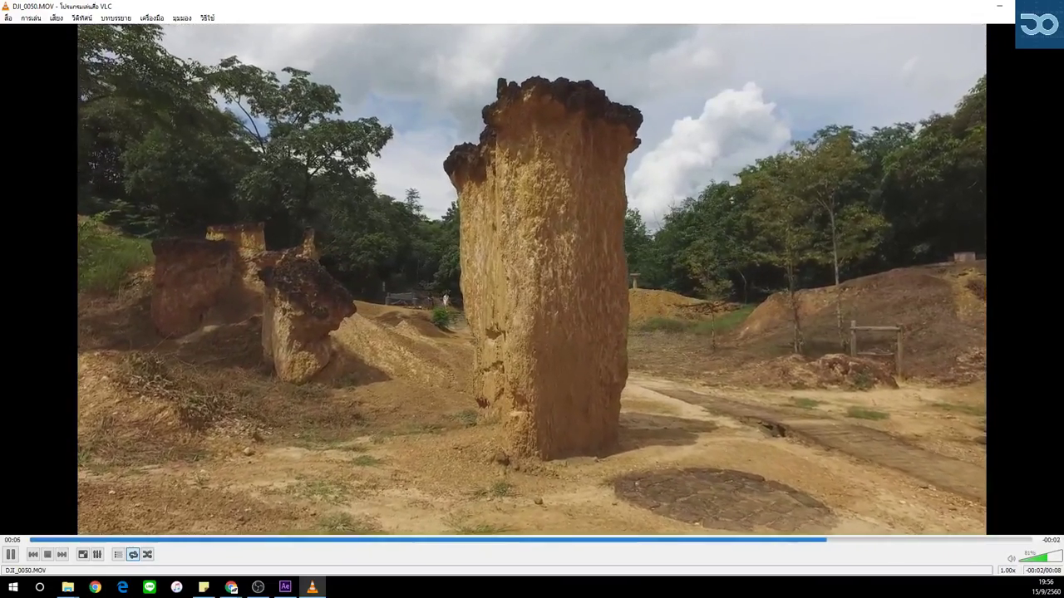
{"action": "key", "text": "alt+F4"}
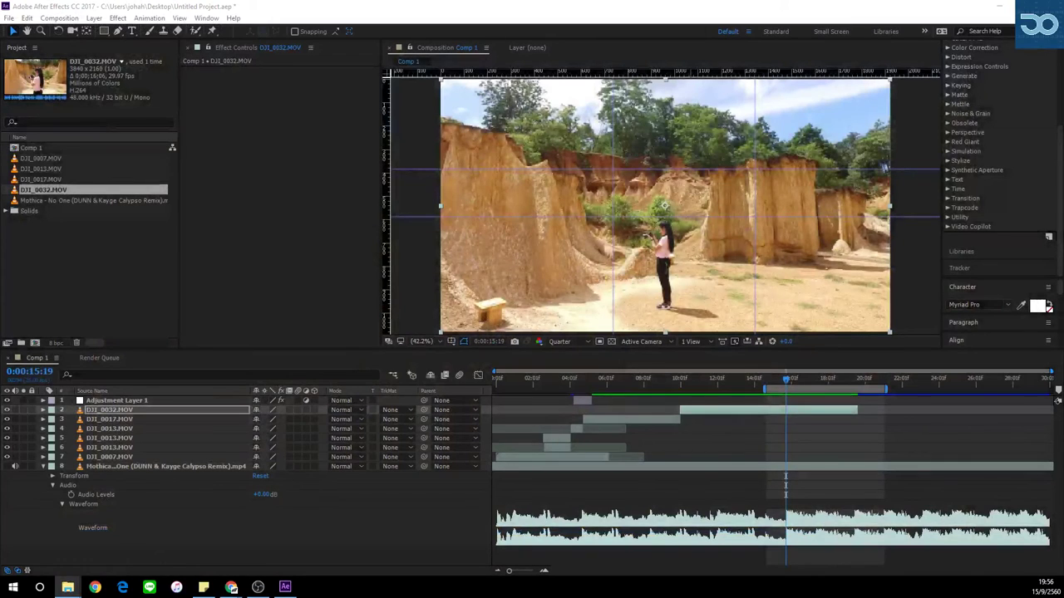
{"action": "left_click_drag", "start_coordinate": [0, 299], "coordinate": [61, 293]}
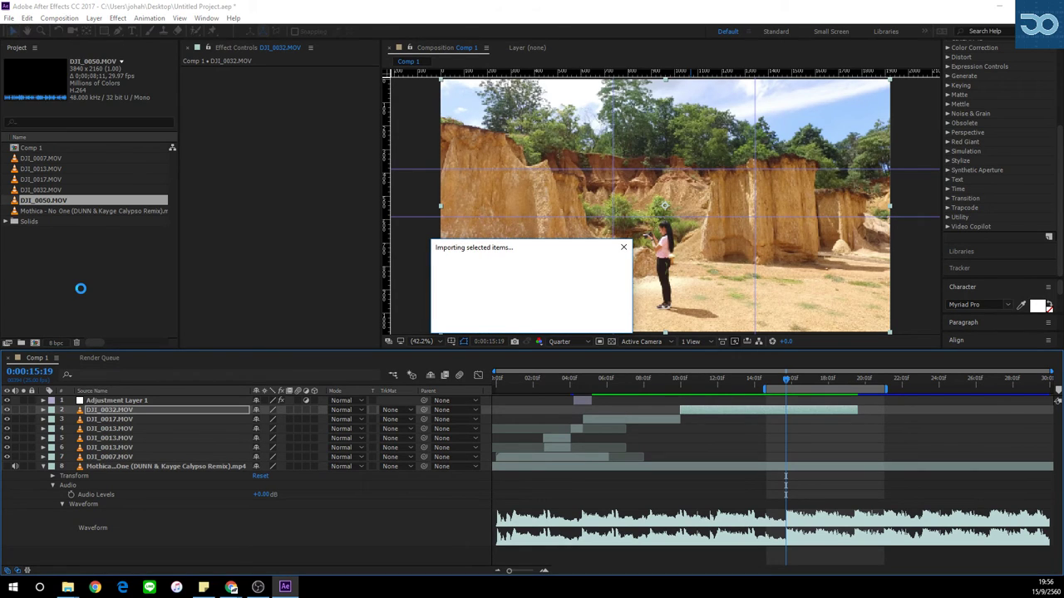
Trim the end of DJI_0032.MOV to 0:00:15:19 and place DJI_0050.MOV above it, starting at that cut.
{"action": "left_click", "coordinate": [789, 411]}
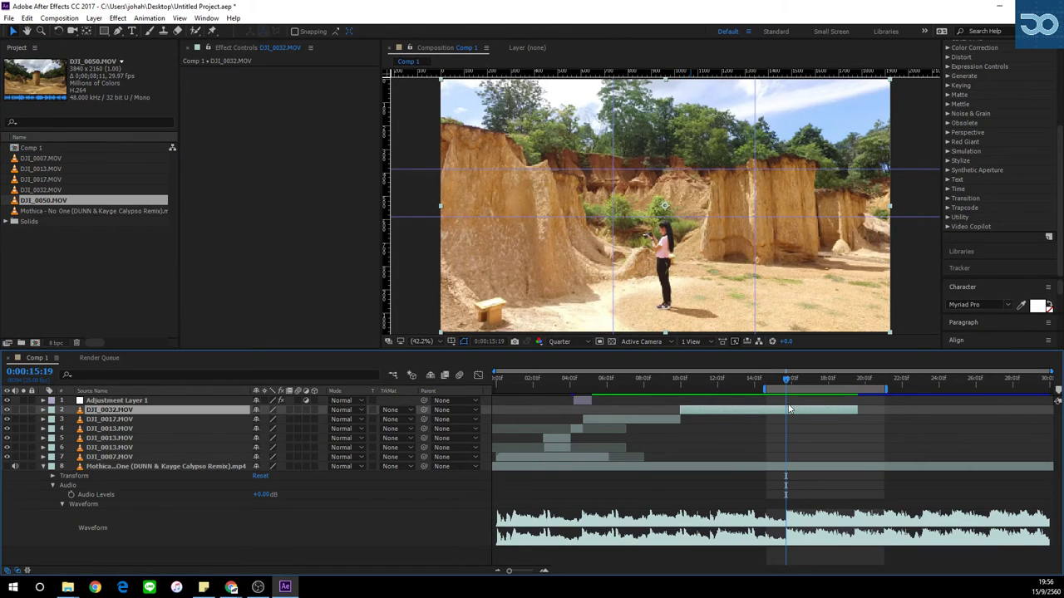
{"action": "key", "text": "alt+bracketright"}
{"action": "left_click_drag", "start_coordinate": [46, 200], "coordinate": [767, 408]}
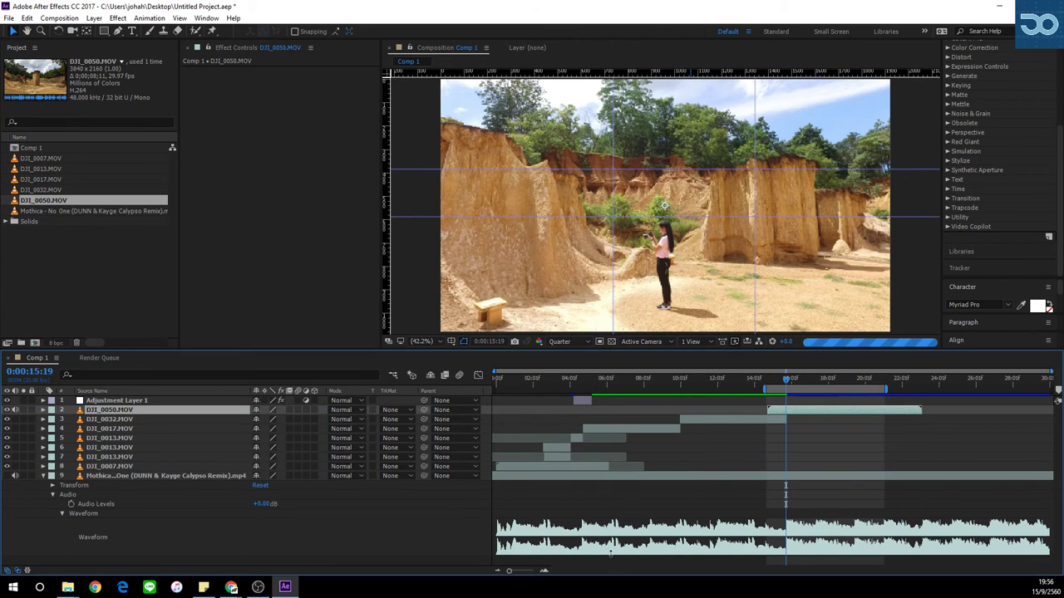
{"action": "left_click", "coordinate": [544, 571]}
{"action": "left_click_drag", "start_coordinate": [772, 570], "coordinate": [819, 571]}
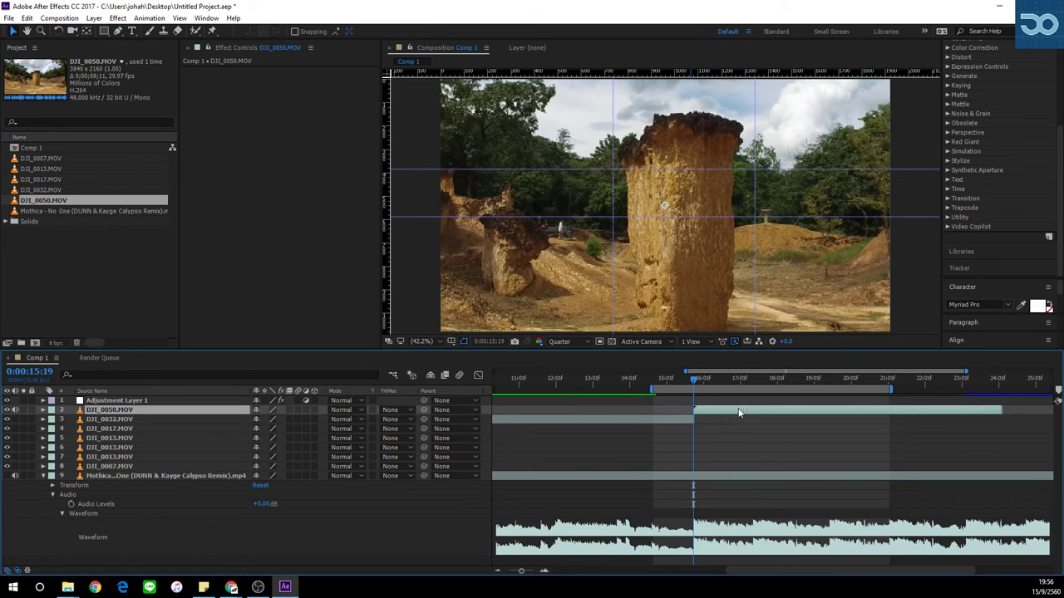
{"action": "mouse_move", "coordinate": [725, 388]}
{"action": "left_mouse_down"}
{"action": "mouse_move", "coordinate": [735, 389]}
{"action": "mouse_move", "coordinate": [681, 378]}
{"action": "mouse_move", "coordinate": [702, 381]}
{"action": "mouse_move", "coordinate": [681, 386]}
{"action": "mouse_move", "coordinate": [709, 396]}
{"action": "left_mouse_up"}
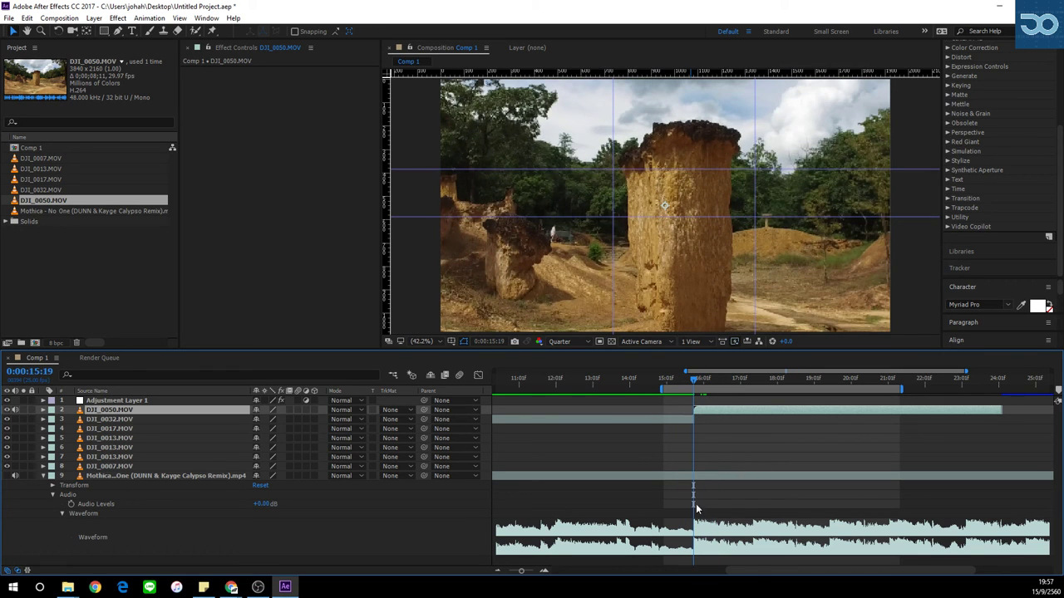
Duplicate the zoom transition's adjustment layer and move the copy over the cut between DJI_0032.MOV and DJI_0050.MOV.
{"action": "left_click_drag", "start_coordinate": [755, 572], "coordinate": [598, 572]}
{"action": "left_click", "coordinate": [588, 401]}
{"action": "key", "text": "ctrl+d"}
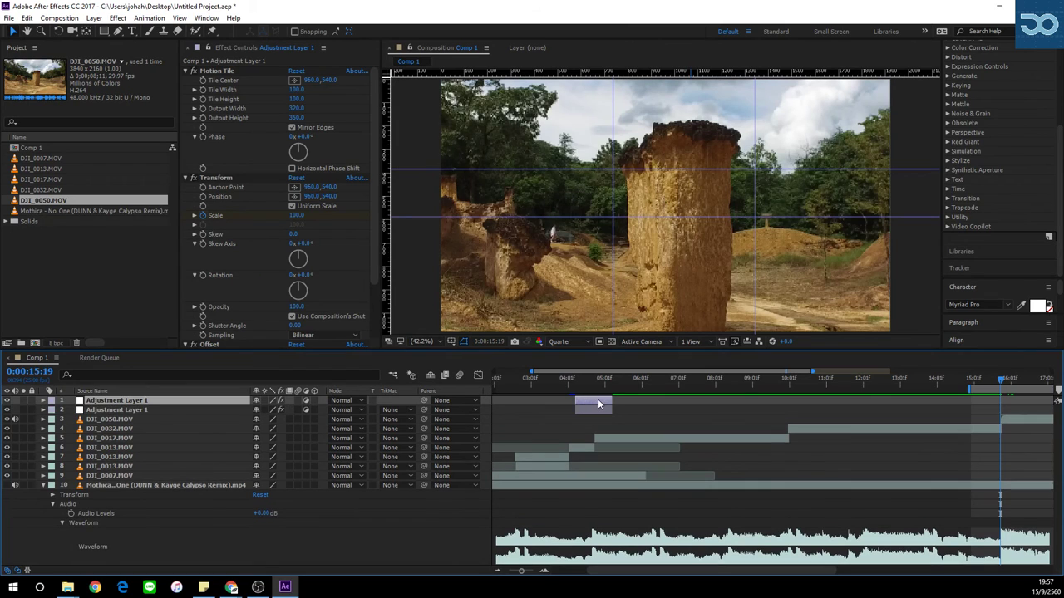
{"action": "left_click_drag", "start_coordinate": [587, 401], "coordinate": [1006, 399]}
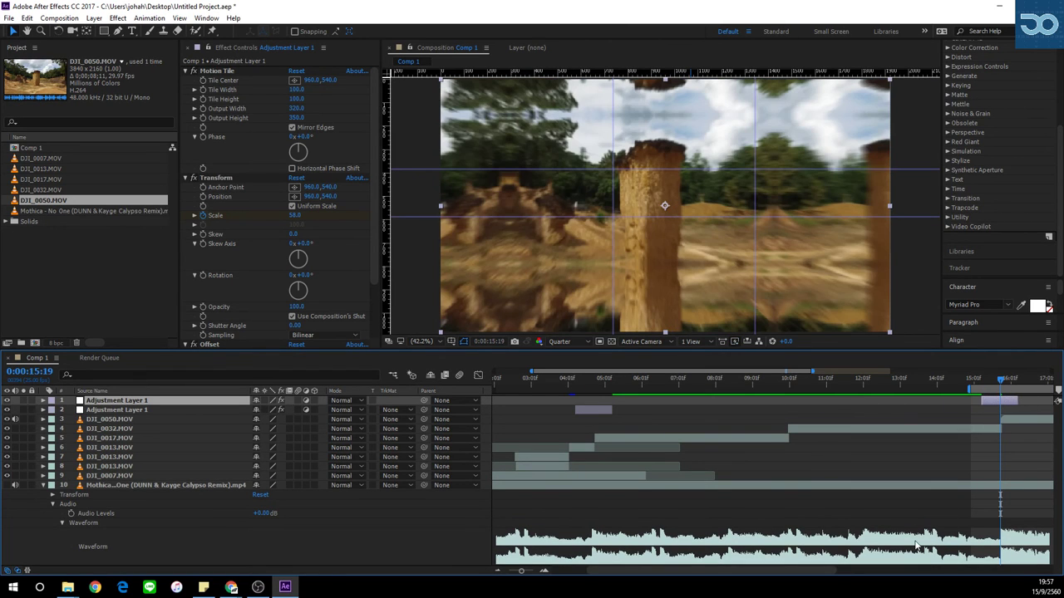
Move the adjustment layer copy ahead of the cut and preview from 0:00:13:22 with the work area starting near 0:00:12:15.
{"action": "left_click_drag", "start_coordinate": [791, 568], "coordinate": [905, 567]}
{"action": "left_click_drag", "start_coordinate": [716, 385], "coordinate": [632, 387]}
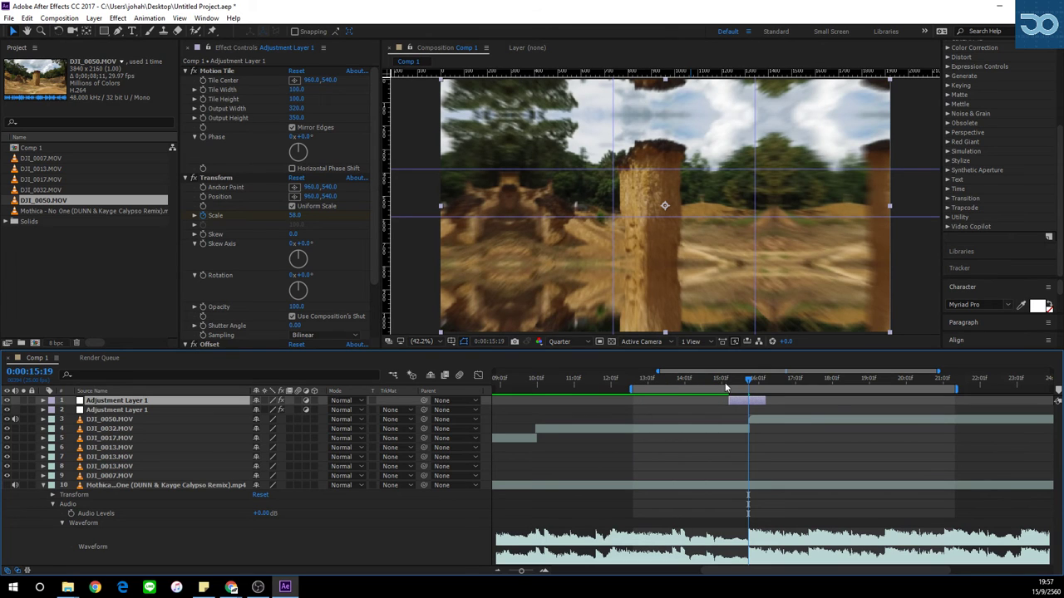
{"action": "left_click_drag", "start_coordinate": [745, 406], "coordinate": [679, 382]}
{"action": "key", "text": "space"}
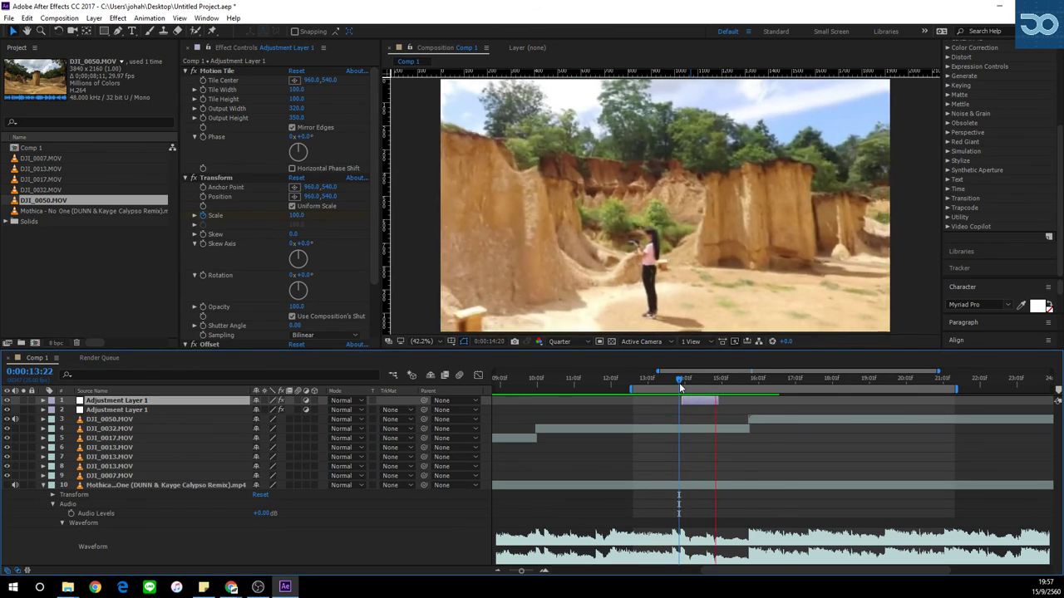
{"action": "key", "text": "space"}
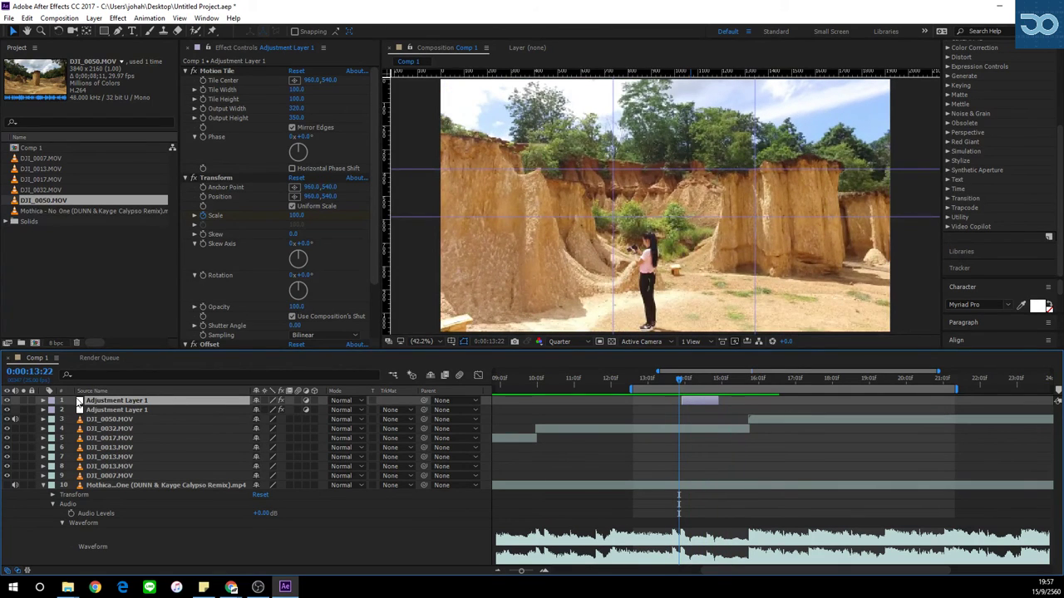
Return the adjustment layer copy to the cut, aligning its middle Transform and Offset keyframes with 0:00:15:18 and 0:00:15:19.
{"action": "left_click_drag", "start_coordinate": [679, 382], "coordinate": [747, 401]}
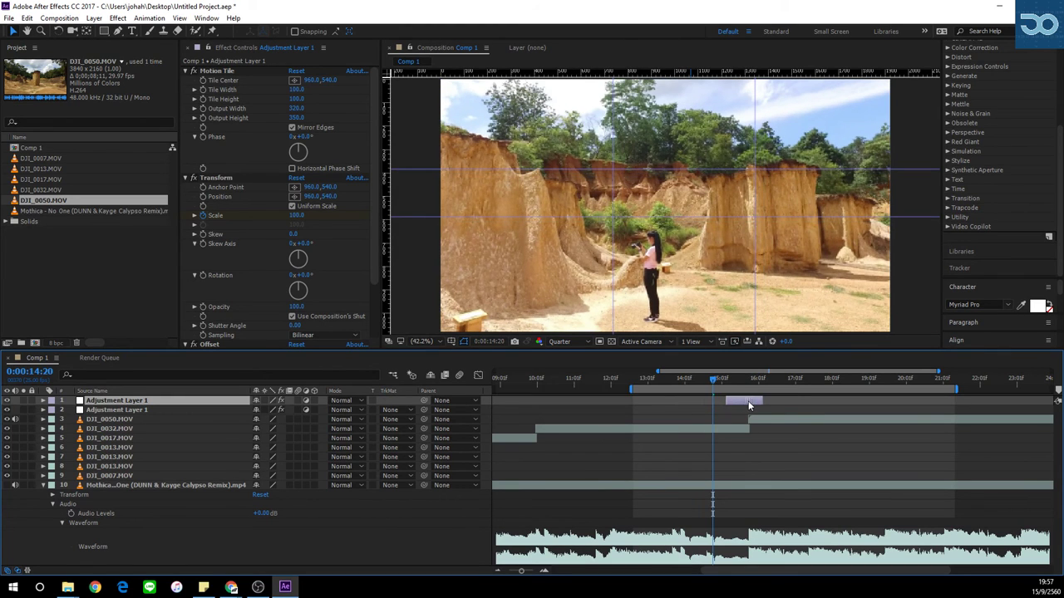
{"action": "left_click", "coordinate": [43, 401]}
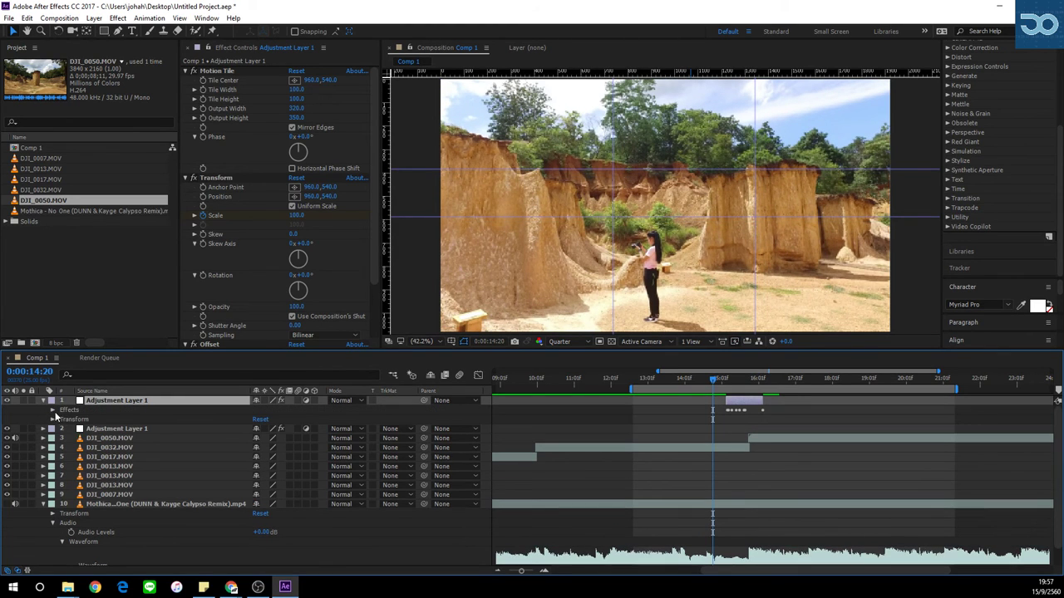
{"action": "left_click", "coordinate": [53, 411]}
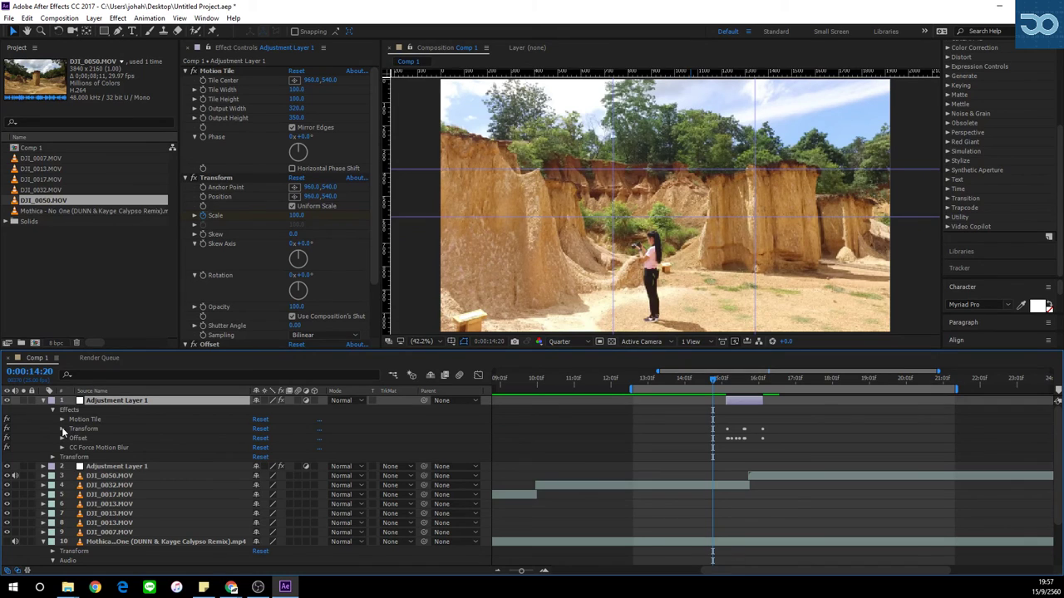
{"action": "left_click", "coordinate": [543, 571]}
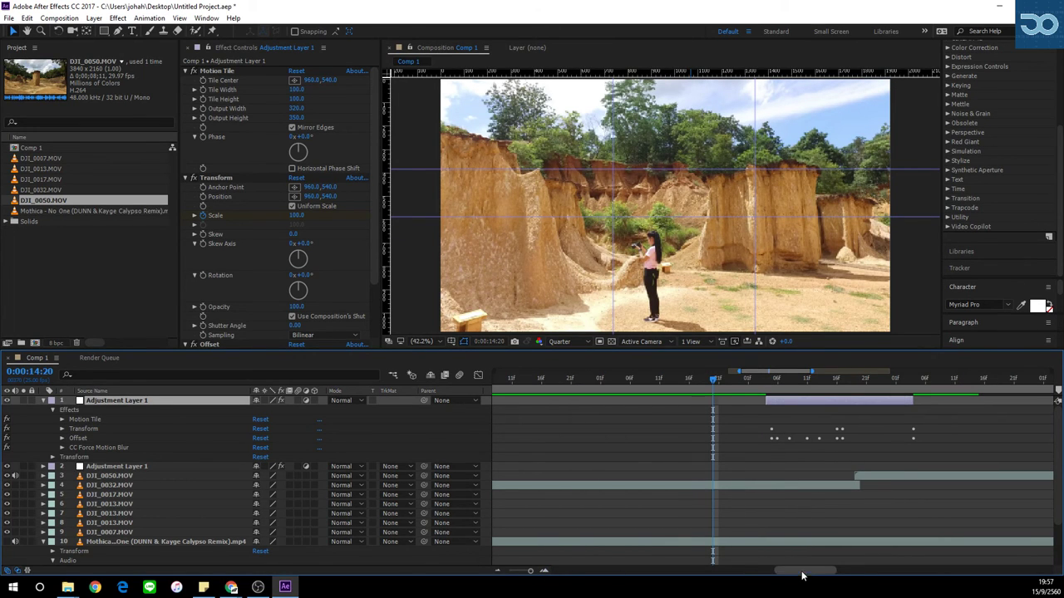
{"action": "left_click_drag", "start_coordinate": [802, 575], "coordinate": [816, 574]}
{"action": "left_click_drag", "start_coordinate": [718, 404], "coordinate": [729, 403]}
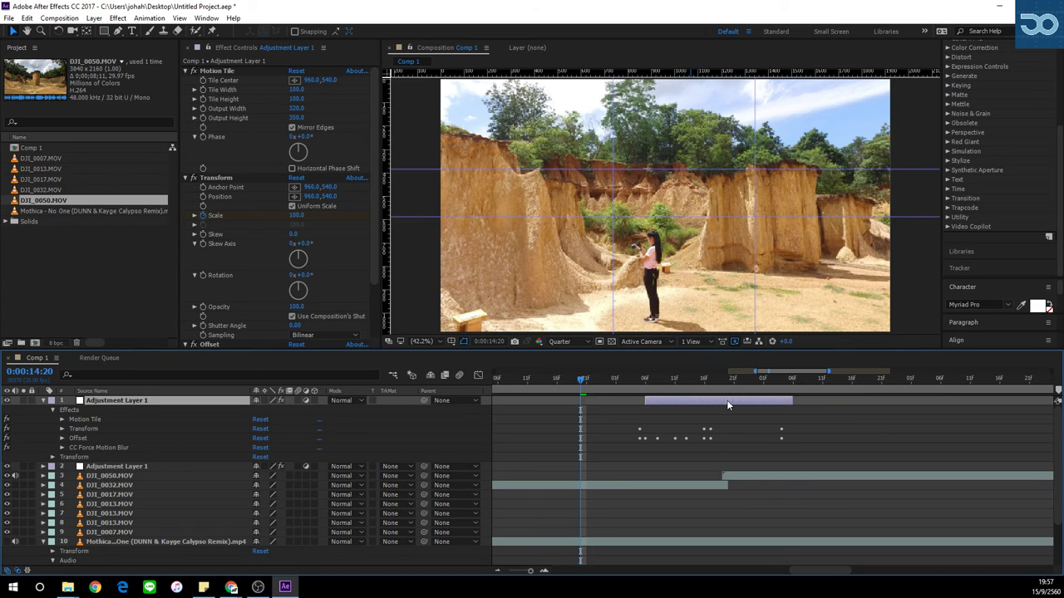
{"action": "left_click", "coordinate": [720, 380]}
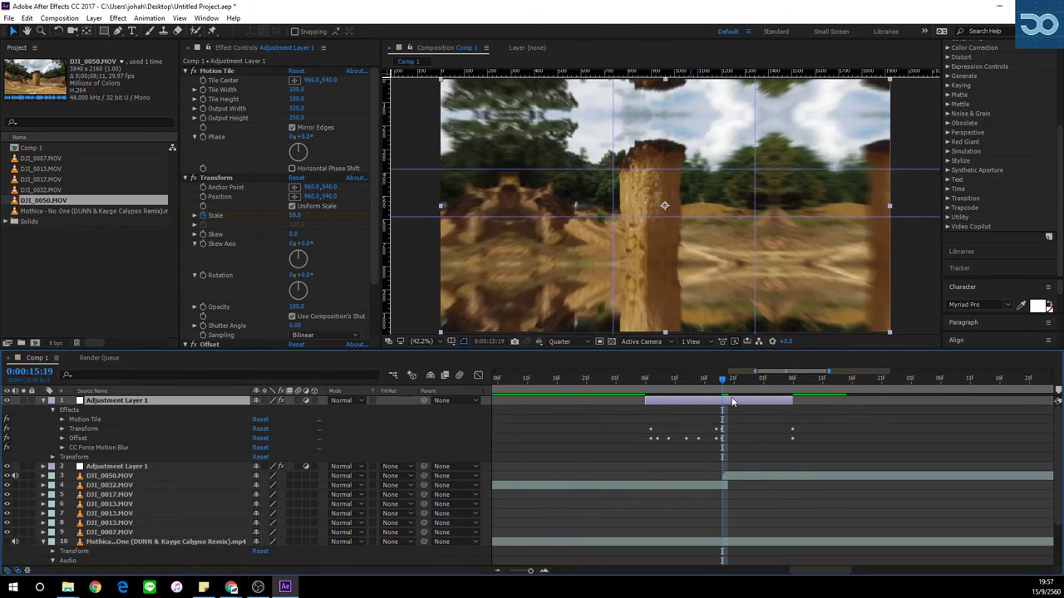
{"action": "left_click_drag", "start_coordinate": [721, 383], "coordinate": [680, 410]}
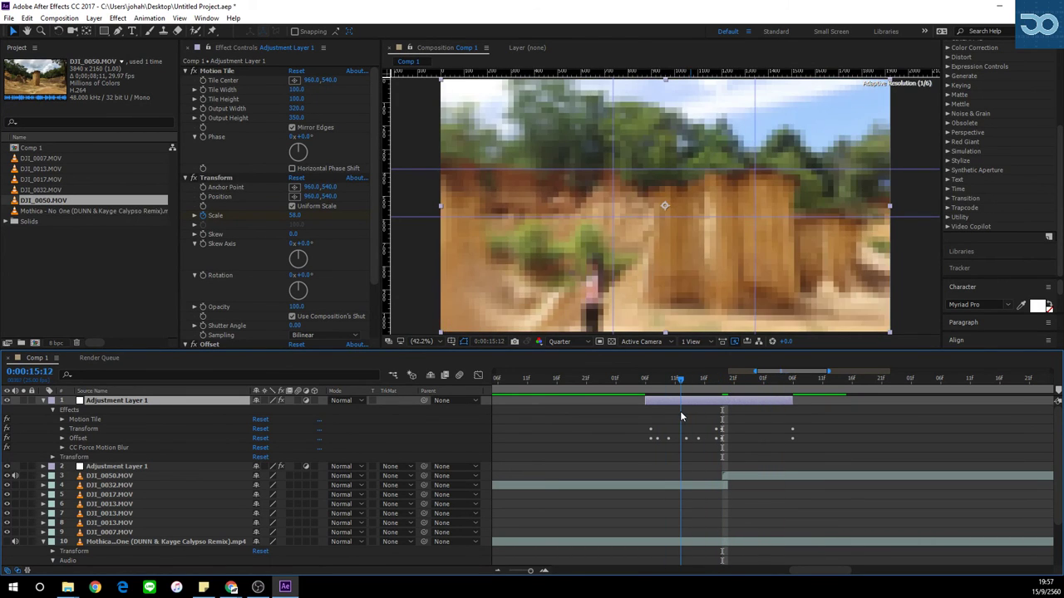
Add a 0° Rotation keyframe at 0:00:15:07 in the Transform effect of the upper adjustment layer.
{"action": "left_click", "coordinate": [61, 429]}
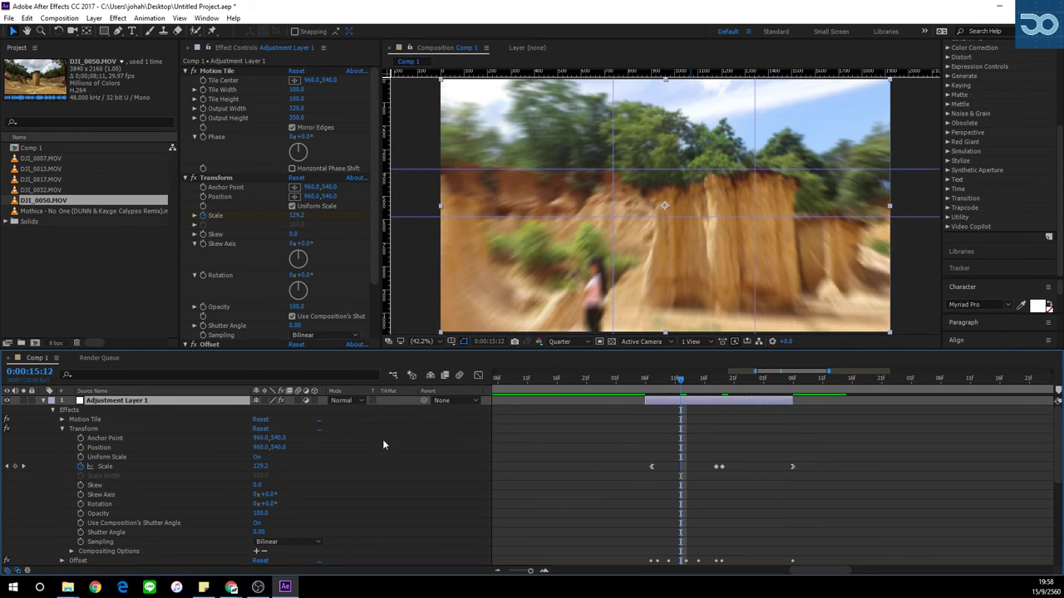
{"action": "left_click_drag", "start_coordinate": [669, 380], "coordinate": [652, 380]}
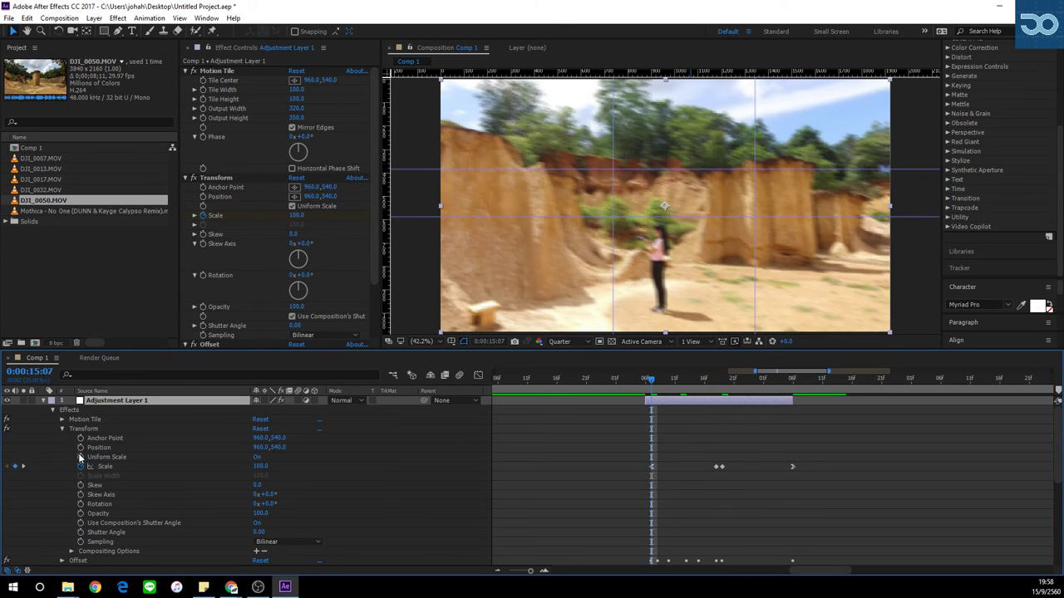
{"action": "left_click", "coordinate": [81, 504]}
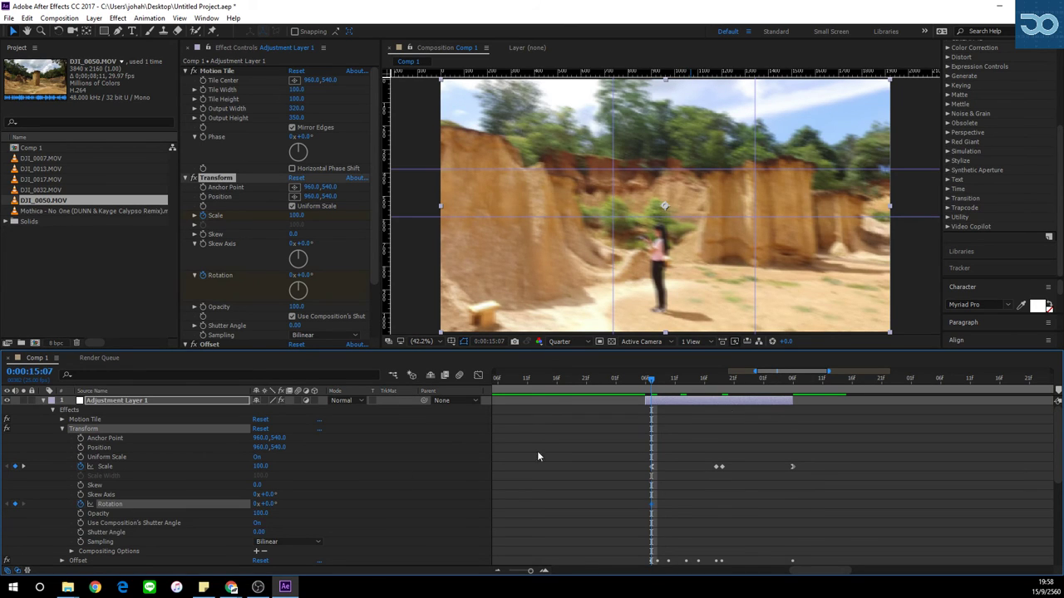
Turn off CC Force Motion Blur and set the Transform effect's Rotation to 61° at 0:00:15:18.
{"action": "left_click_drag", "start_coordinate": [746, 384], "coordinate": [717, 382]}
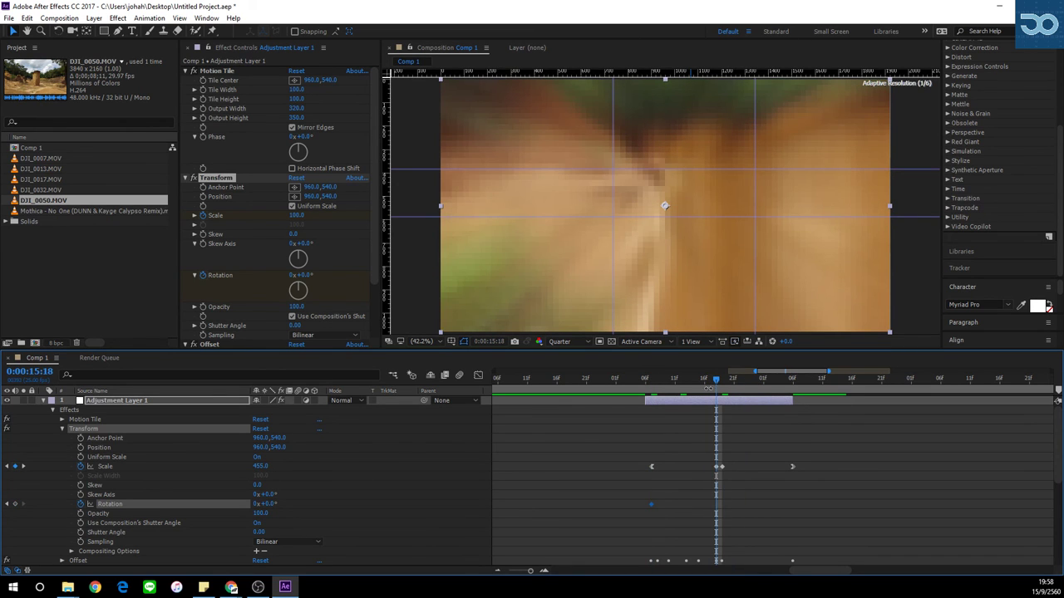
{"action": "scroll", "coordinate": [236, 309], "scroll_direction": "down", "scroll_amount": 2}
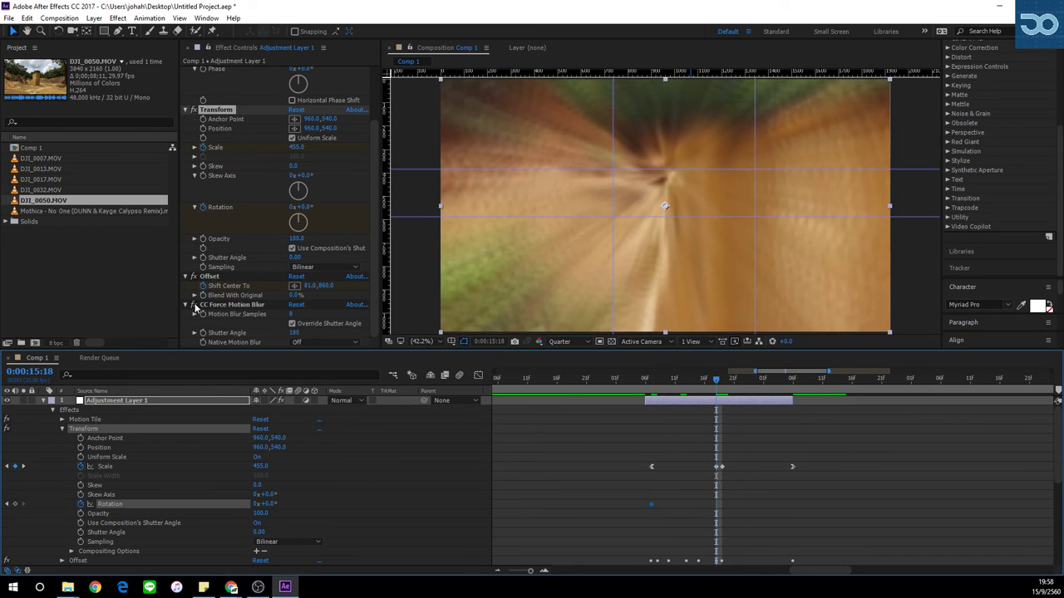
{"action": "left_click", "coordinate": [193, 305]}
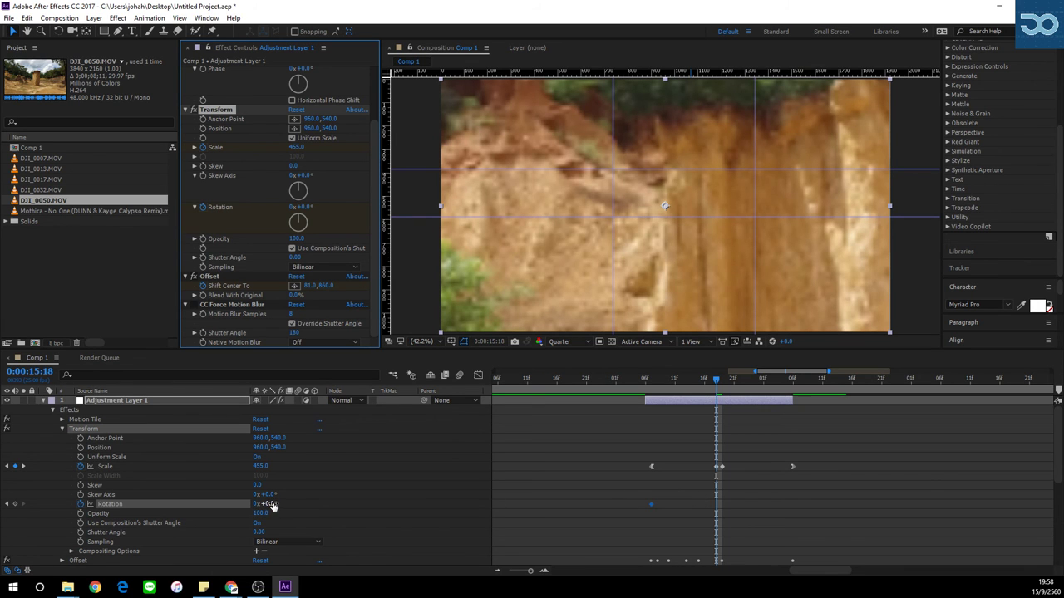
{"action": "left_click_drag", "start_coordinate": [271, 504], "coordinate": [304, 500]}
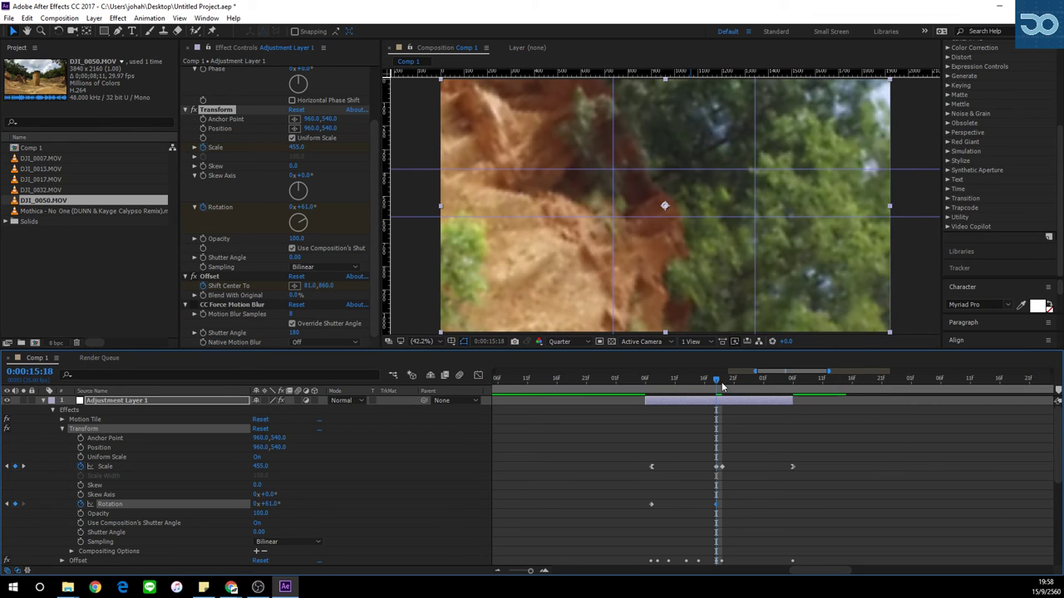
Copy the first Rotation keyframe to the transition's end at 0:00:16:06, and return to 0:00:15:19.
{"action": "left_click_drag", "start_coordinate": [627, 498], "coordinate": [657, 520]}
{"action": "left_click", "coordinate": [788, 384]}
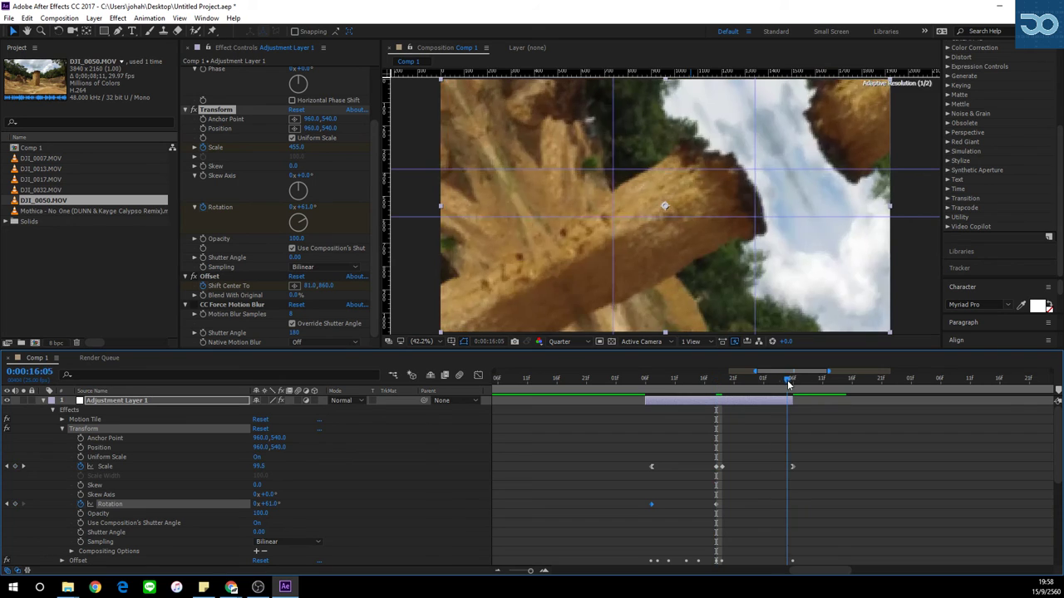
{"action": "left_click_drag", "start_coordinate": [774, 384], "coordinate": [722, 403]}
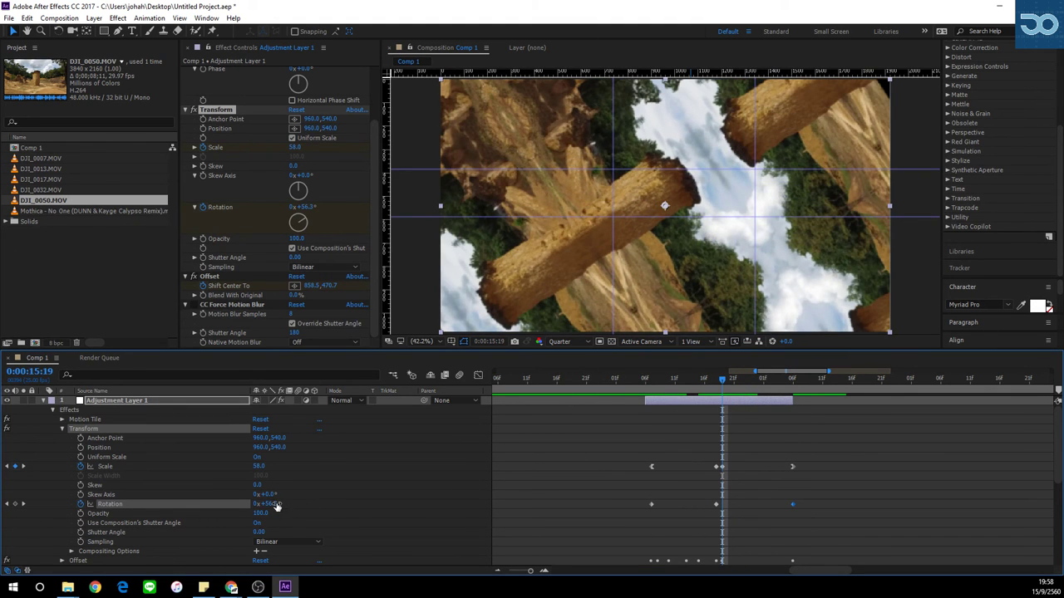
Scrub the upper adjustment layer's Rotation to about 208° at 0:00:15:19, and delete the Rotation keyframes at 0:00:15:18 and 0:00:15:19.
{"action": "left_click_drag", "start_coordinate": [277, 507], "coordinate": [382, 495]}
{"action": "left_click_drag", "start_coordinate": [654, 388], "coordinate": [713, 400]}
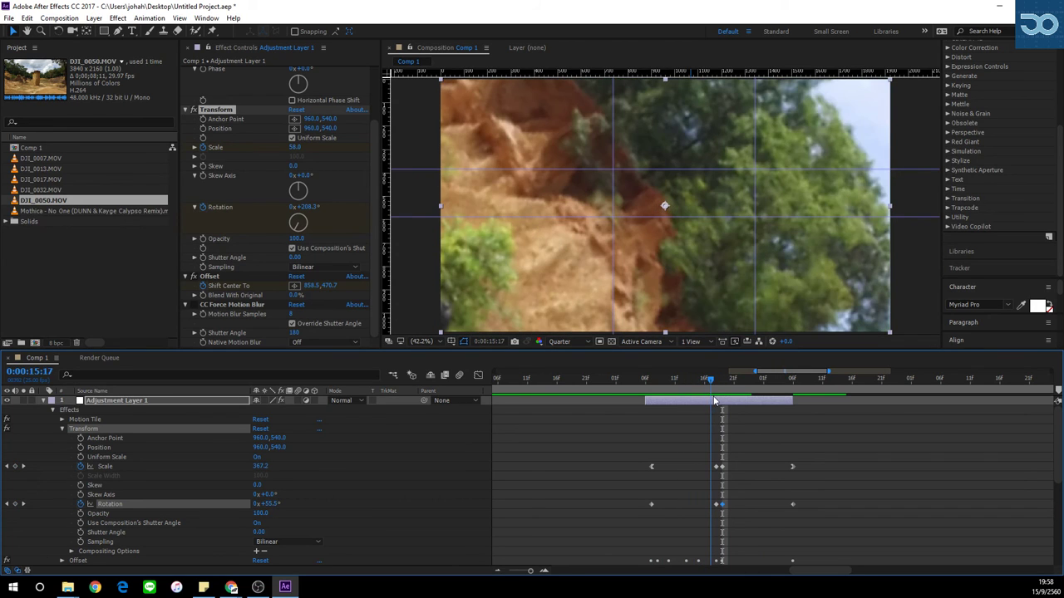
{"action": "left_click", "coordinate": [717, 496]}
{"action": "left_click_drag", "start_coordinate": [730, 514], "coordinate": [711, 498]}
{"action": "key", "text": "Delete"}
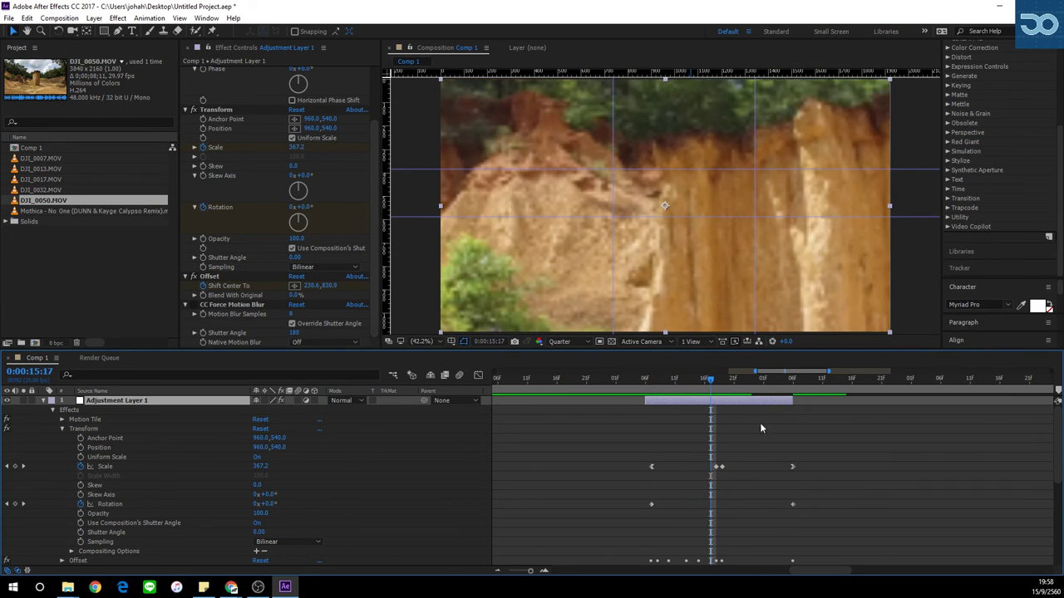
Set the Transform effect's Rotation to one full revolution (1x+0.0°) at 0:00:16:06 and check the spin.
{"action": "left_click_drag", "start_coordinate": [787, 384], "coordinate": [794, 385]}
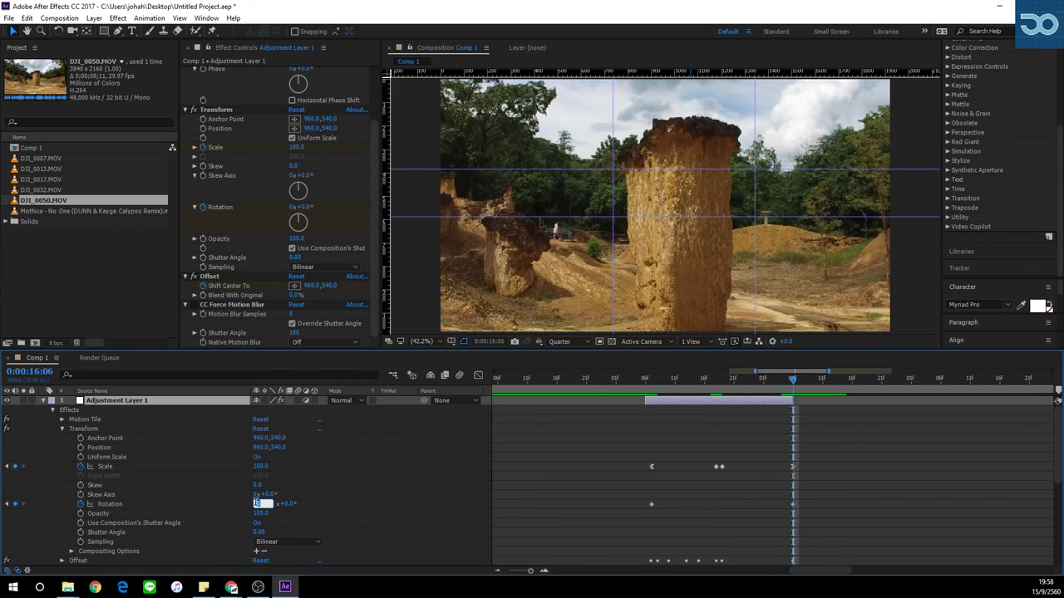
{"action": "type", "text": "1"}
{"action": "key", "text": "Return"}
{"action": "left_click_drag", "start_coordinate": [642, 381], "coordinate": [769, 391]}
Apply Easy Ease In to the last Rotation keyframe and Easy Ease Out to the first one.
{"action": "left_click", "coordinate": [792, 504]}
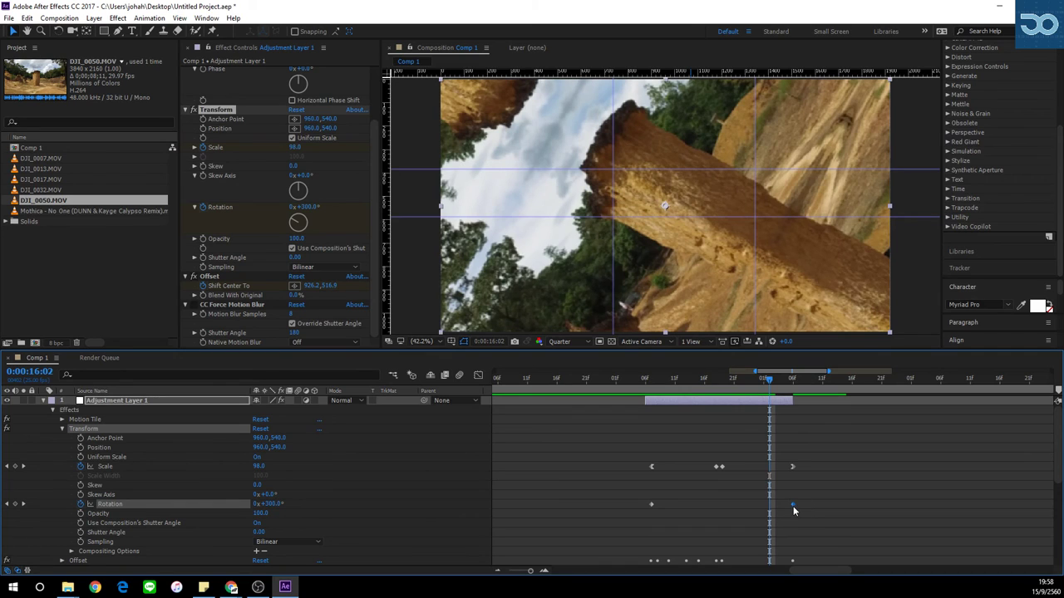
{"action": "right_click", "coordinate": [793, 505]}
{"action": "mouse_move", "coordinate": [819, 497]}
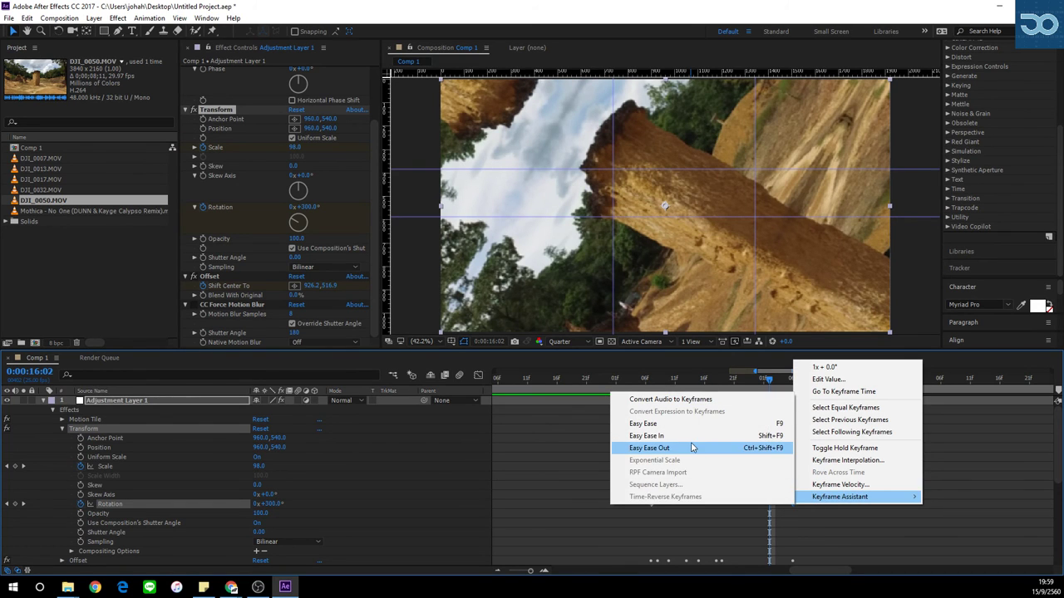
{"action": "left_click", "coordinate": [690, 436]}
{"action": "right_click", "coordinate": [651, 505]}
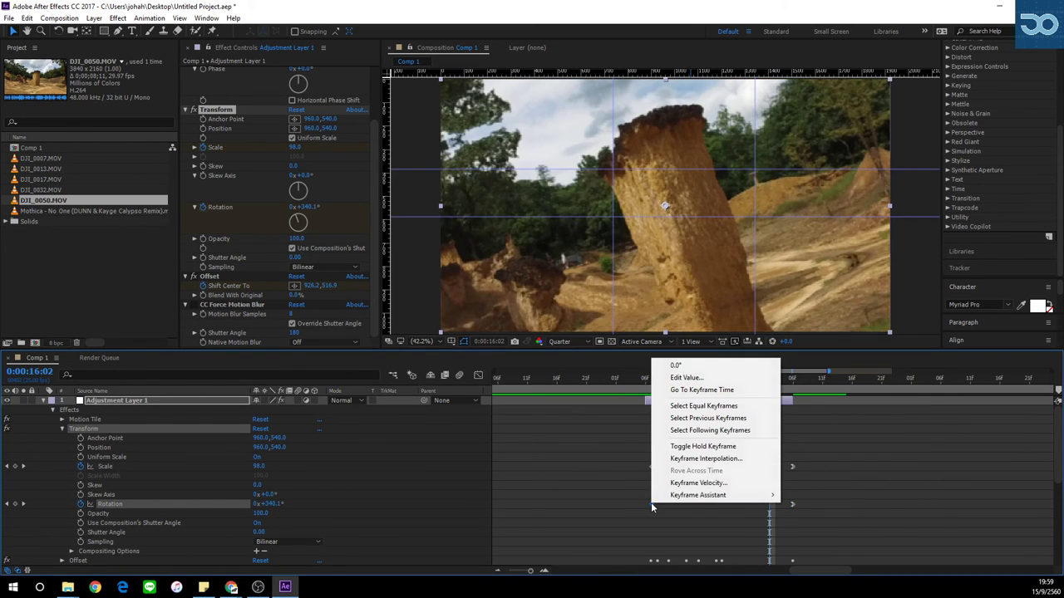
{"action": "mouse_move", "coordinate": [678, 497]}
{"action": "left_click", "coordinate": [556, 447]}
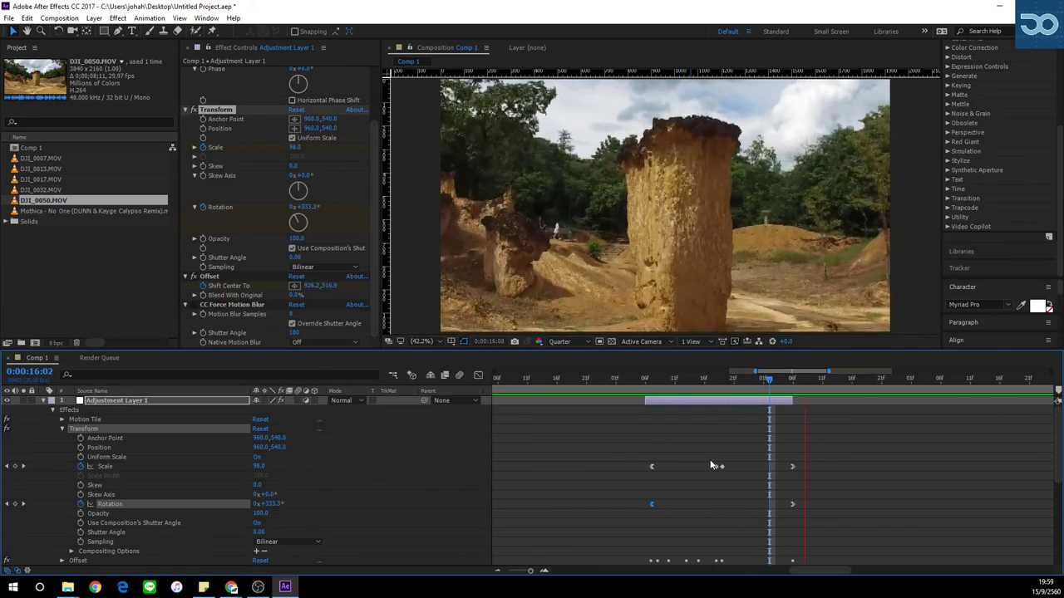
Stop the preview and move the work area start to just before the rotation transition.
{"action": "key", "text": "space"}
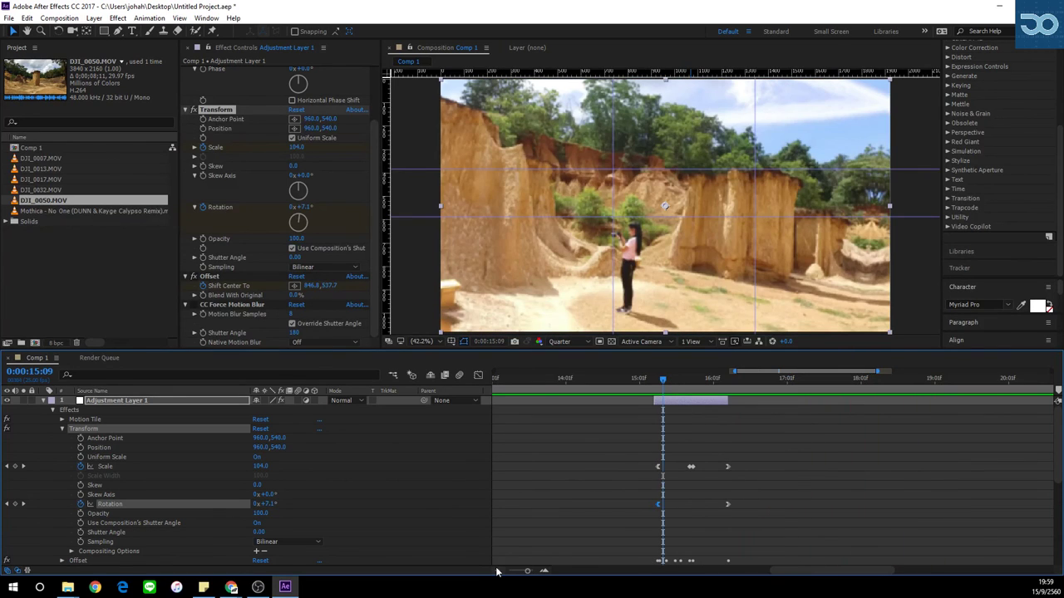
{"action": "left_click", "coordinate": [498, 570]}
{"action": "left_click_drag", "start_coordinate": [567, 388], "coordinate": [653, 388]}
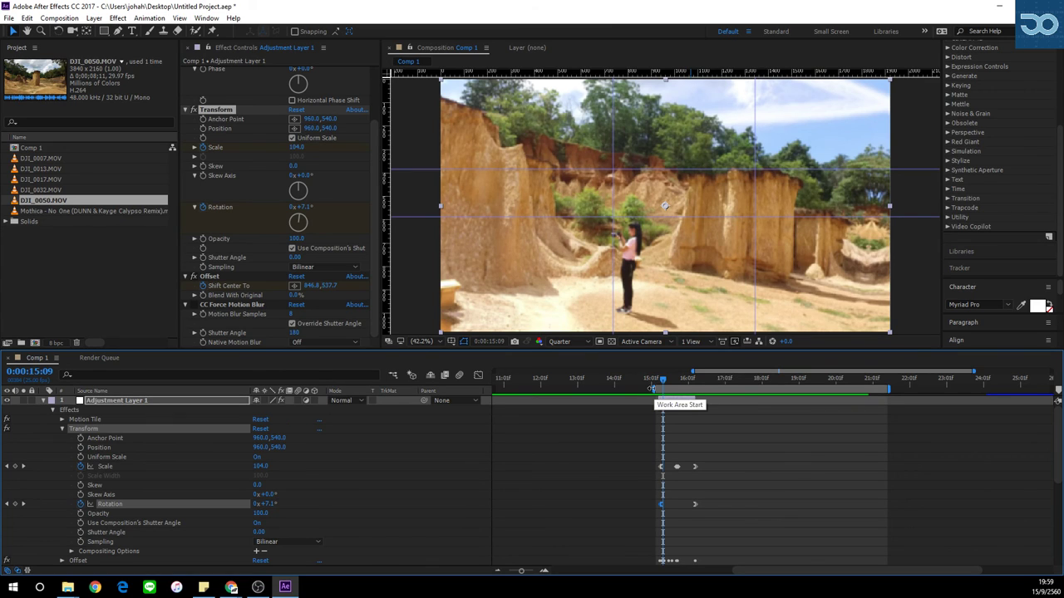
{"action": "left_click", "coordinate": [546, 572]}
{"action": "left_click_drag", "start_coordinate": [803, 572], "coordinate": [819, 572]}
Expand the DJI_0050.MOV layer and fit it to the composition frame.
{"action": "left_click_drag", "start_coordinate": [588, 377], "coordinate": [655, 377]}
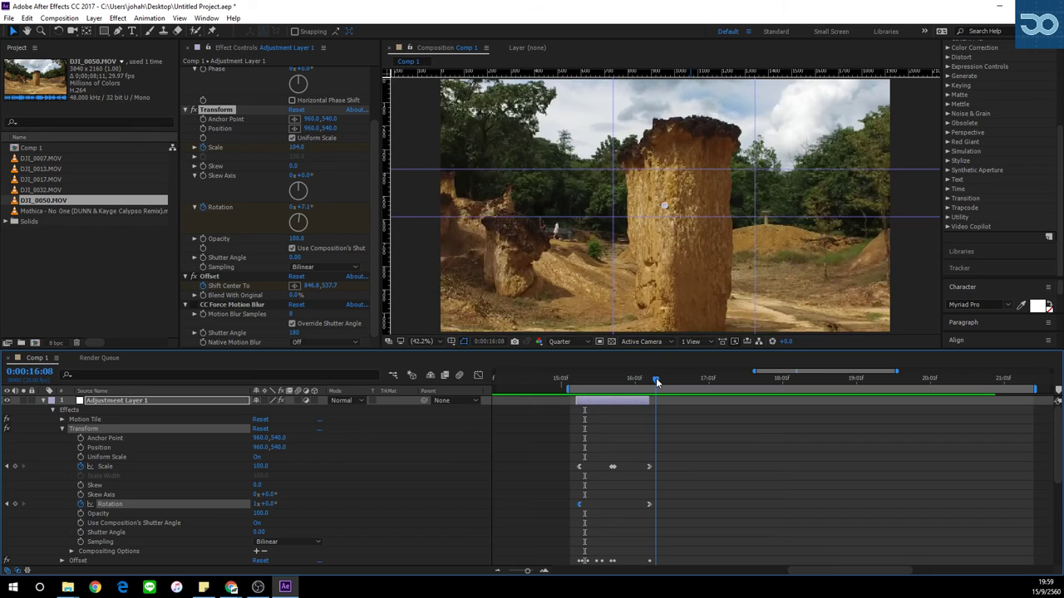
{"action": "left_click", "coordinate": [678, 443]}
{"action": "scroll", "coordinate": [676, 452], "scroll_direction": "down", "scroll_amount": 3}
{"action": "left_click", "coordinate": [658, 490]}
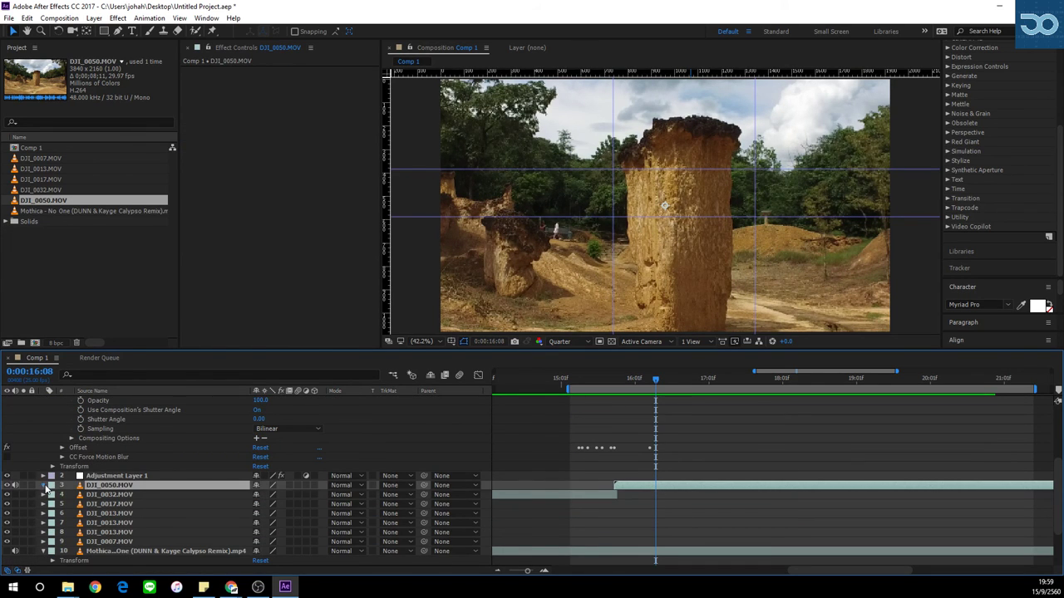
{"action": "left_click", "coordinate": [44, 486]}
{"action": "left_click_drag", "start_coordinate": [593, 349], "coordinate": [592, 368]}
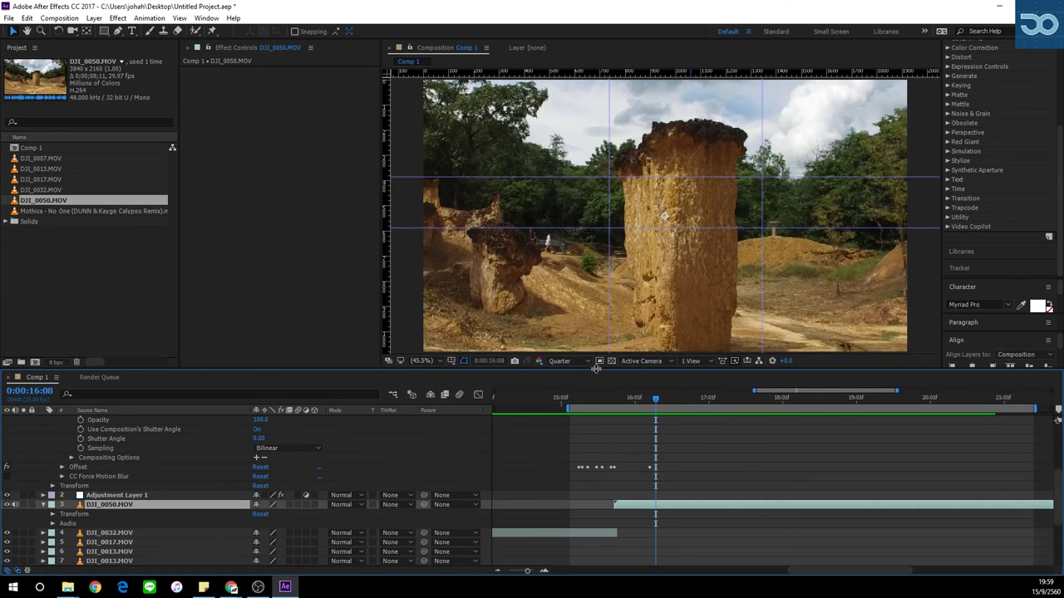
{"action": "scroll", "coordinate": [675, 274], "scroll_direction": "down", "scroll_amount": 2}
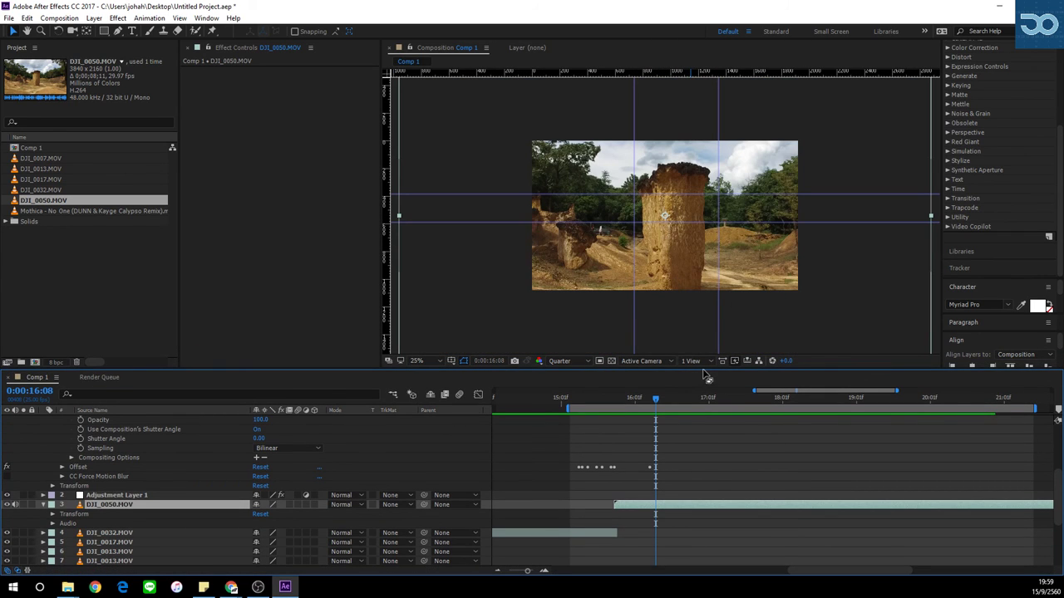
{"action": "key", "text": "ctrl+alt+f"}
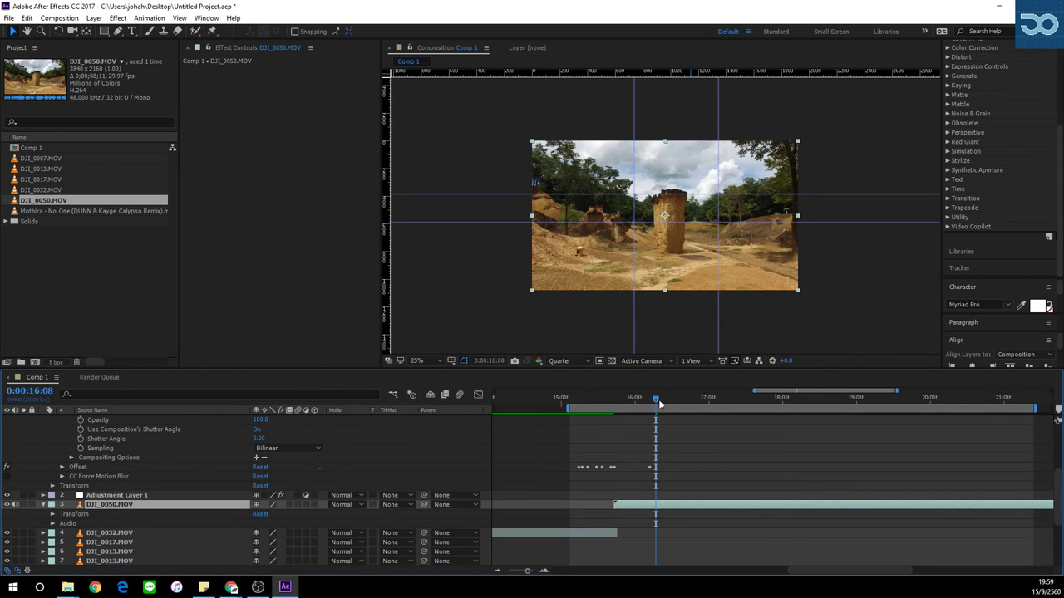
Collapse the upper adjustment layer and hide it.
{"action": "left_click_drag", "start_coordinate": [657, 400], "coordinate": [619, 400]}
{"action": "scroll", "coordinate": [357, 439], "scroll_direction": "up", "scroll_amount": 5}
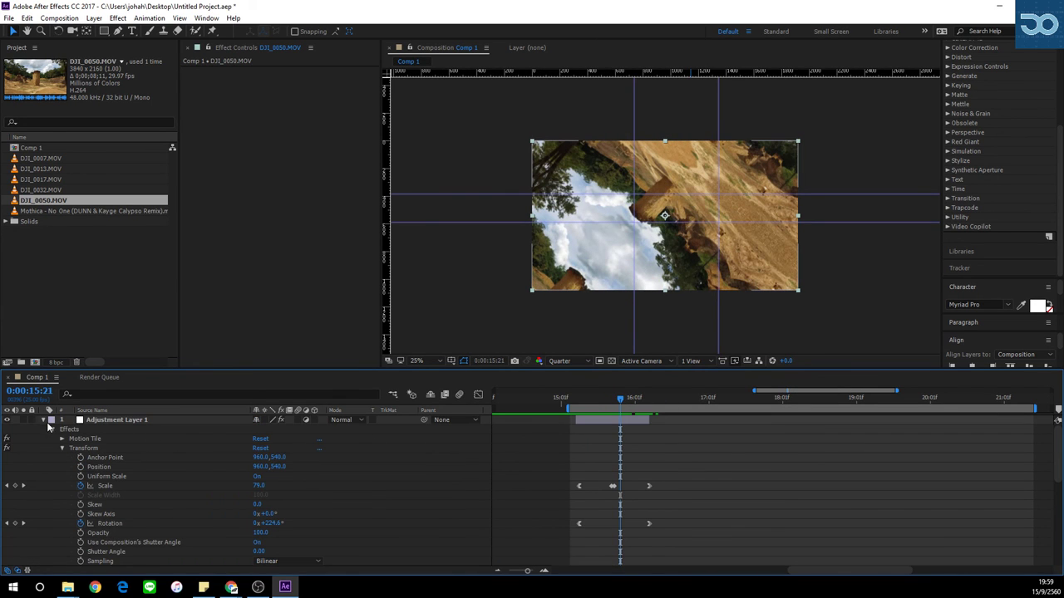
{"action": "left_click", "coordinate": [44, 421]}
{"action": "left_click", "coordinate": [8, 420]}
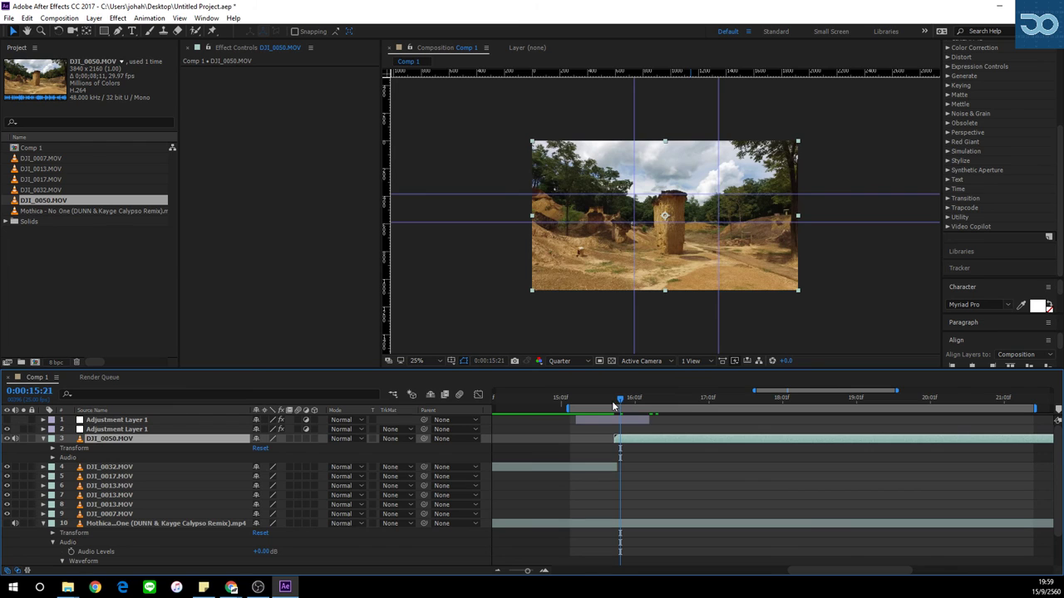
Enable time remapping on the DJI_0050.MOV layer and move its last Time Remap keyframe to 0:00:18:05.
{"action": "left_click_drag", "start_coordinate": [624, 402], "coordinate": [1018, 406]}
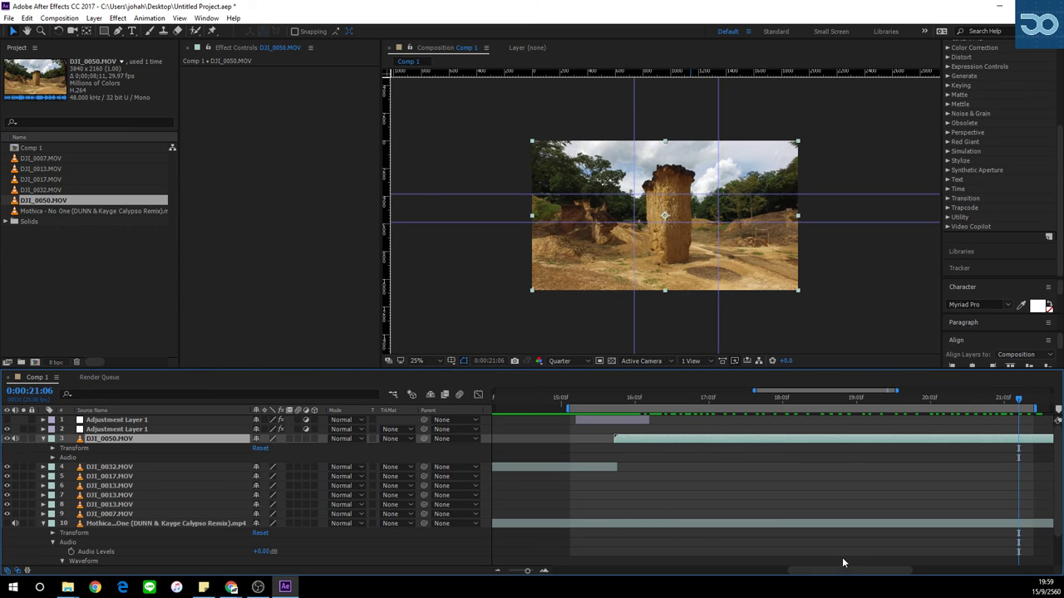
{"action": "left_click_drag", "start_coordinate": [834, 572], "coordinate": [842, 573]}
{"action": "left_click", "coordinate": [499, 571]}
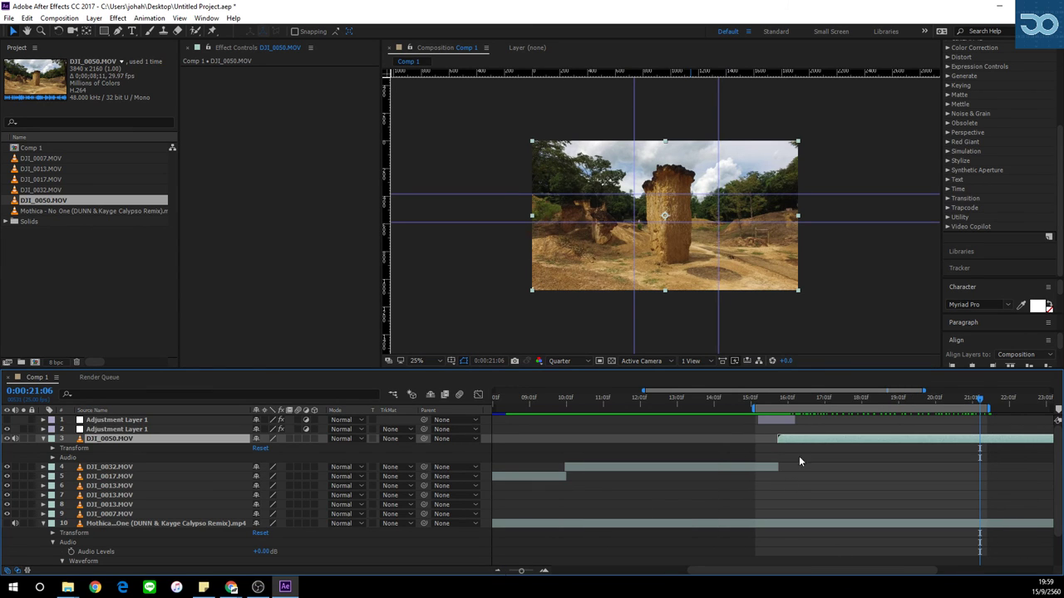
{"action": "left_click_drag", "start_coordinate": [752, 571], "coordinate": [802, 572]}
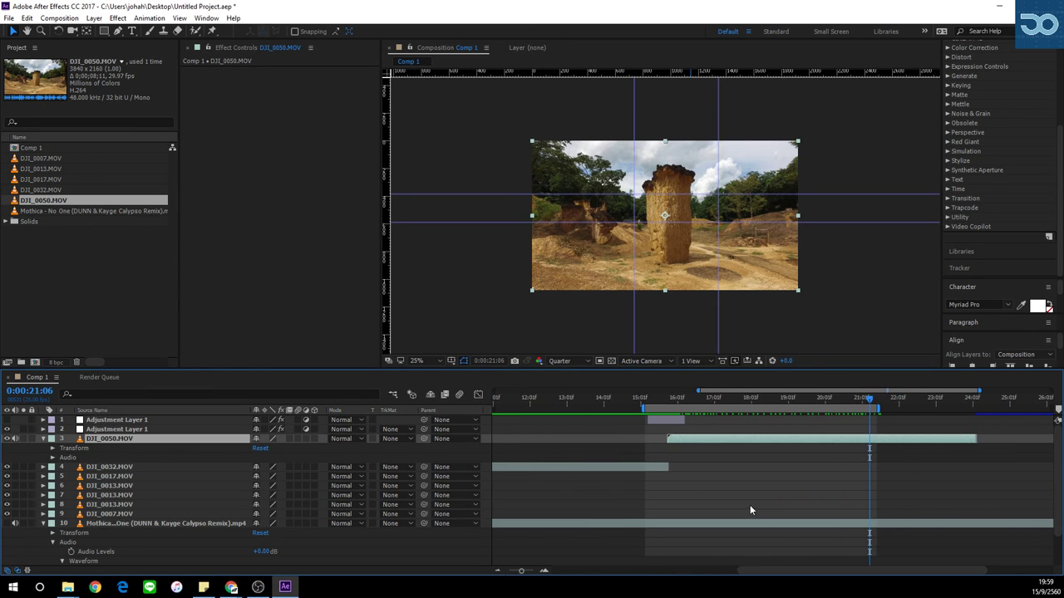
{"action": "key", "text": "ctrl+alt+t"}
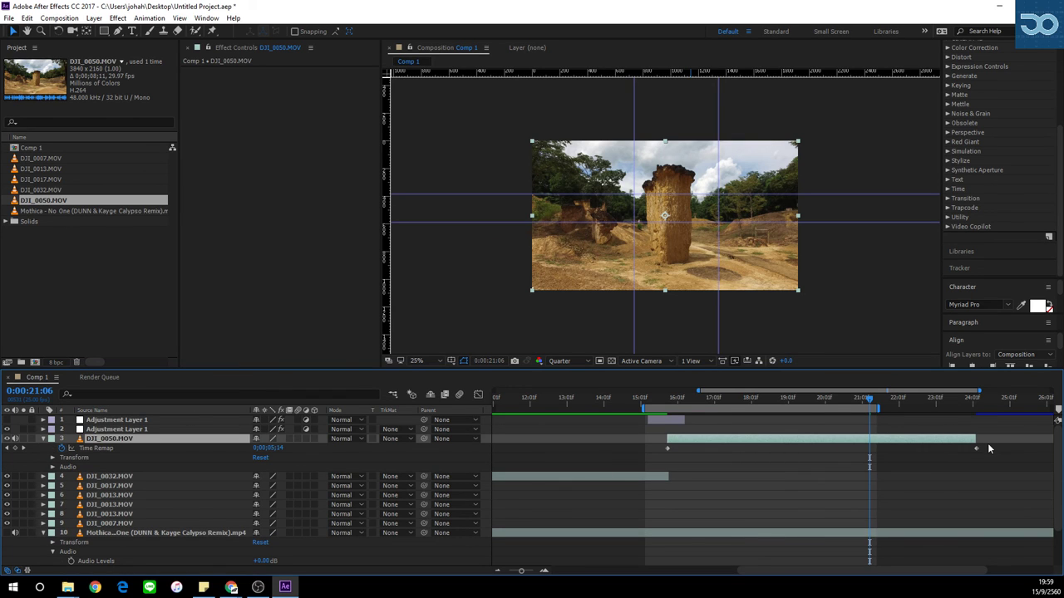
{"action": "left_click_drag", "start_coordinate": [977, 448], "coordinate": [756, 448]}
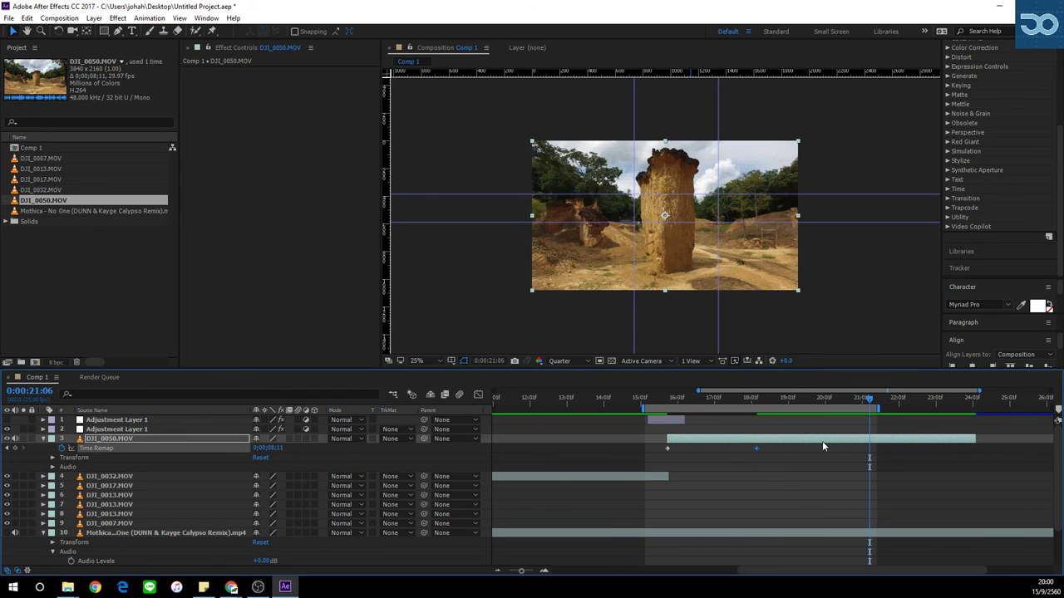
Trim the end of the DJI_0050.MOV layer to its last Time Remap keyframe at 0:00:18:05.
{"action": "left_click_drag", "start_coordinate": [765, 402], "coordinate": [756, 403]}
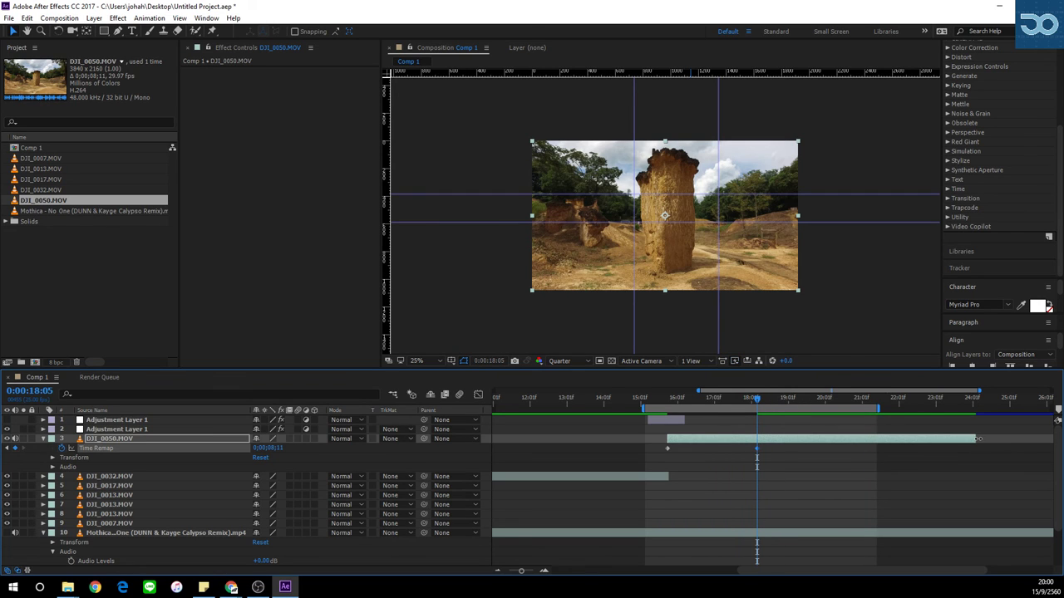
{"action": "left_click_drag", "start_coordinate": [978, 438], "coordinate": [756, 438]}
{"action": "mouse_move", "coordinate": [756, 400]}
{"action": "left_mouse_down"}
{"action": "mouse_move", "coordinate": [670, 403]}
{"action": "mouse_move", "coordinate": [756, 412]}
{"action": "left_mouse_up"}
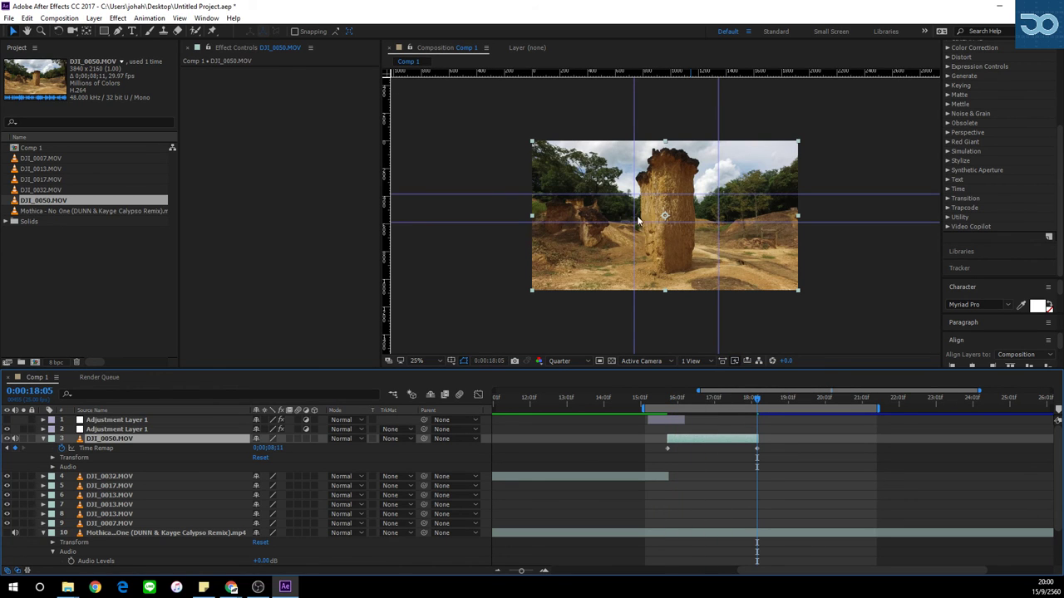
Move the two horizontal guides and one vertical guide to frame the rock pillar at 0:00:18:05.
{"action": "left_click_drag", "start_coordinate": [680, 193], "coordinate": [691, 147]}
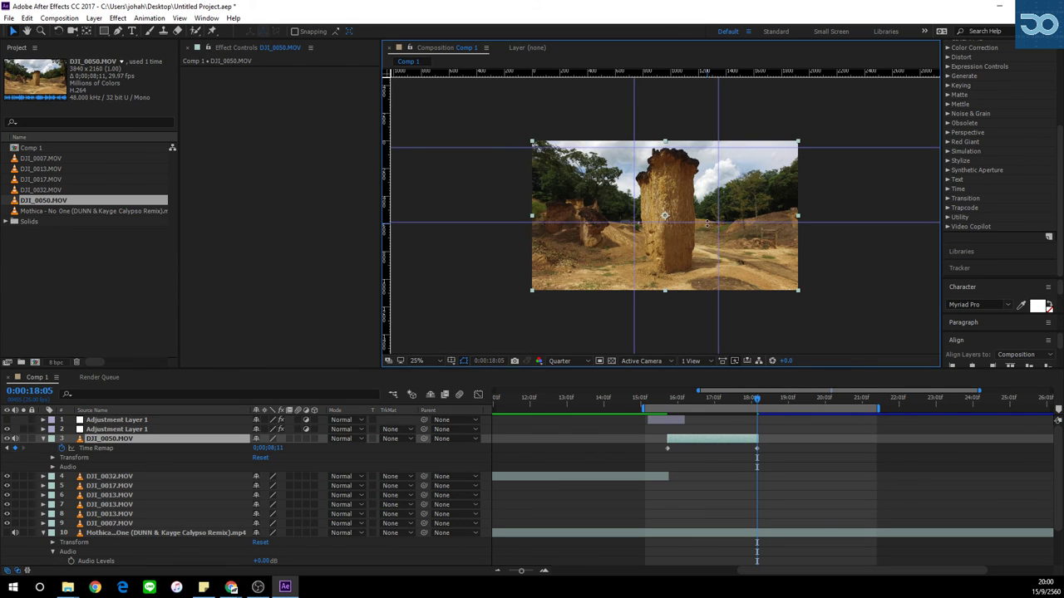
{"action": "left_click_drag", "start_coordinate": [707, 223], "coordinate": [706, 275]}
{"action": "left_click_drag", "start_coordinate": [717, 237], "coordinate": [700, 237]}
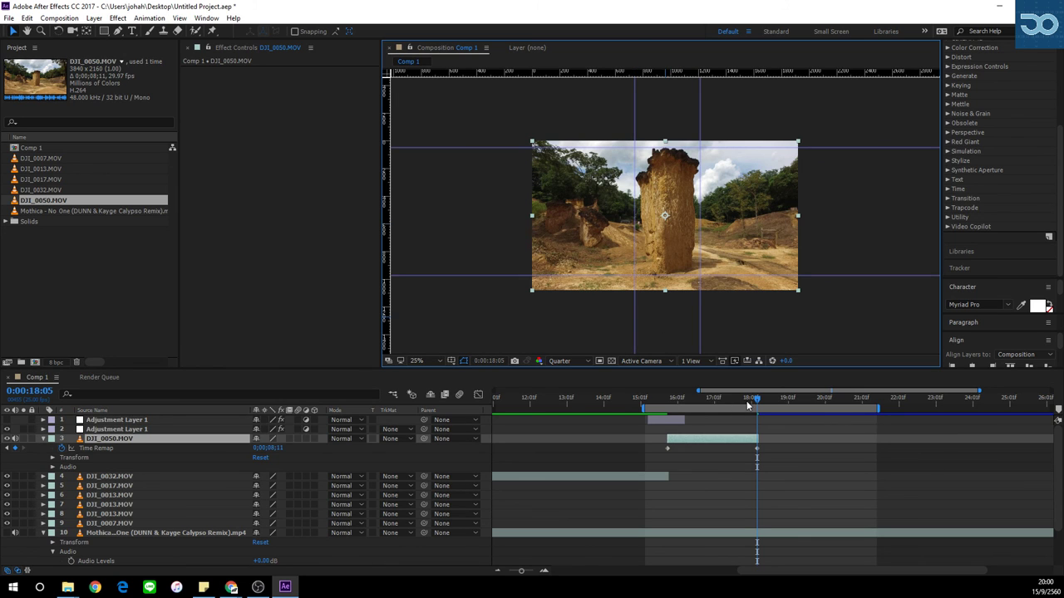
Animate the DJI_0050.MOV layer's Scale, keeping 50% at 0:00:18:05 and enlarging it at 0:00:15:19 until the pillar's size matches the guides.
{"action": "left_click_drag", "start_coordinate": [748, 404], "coordinate": [668, 403]}
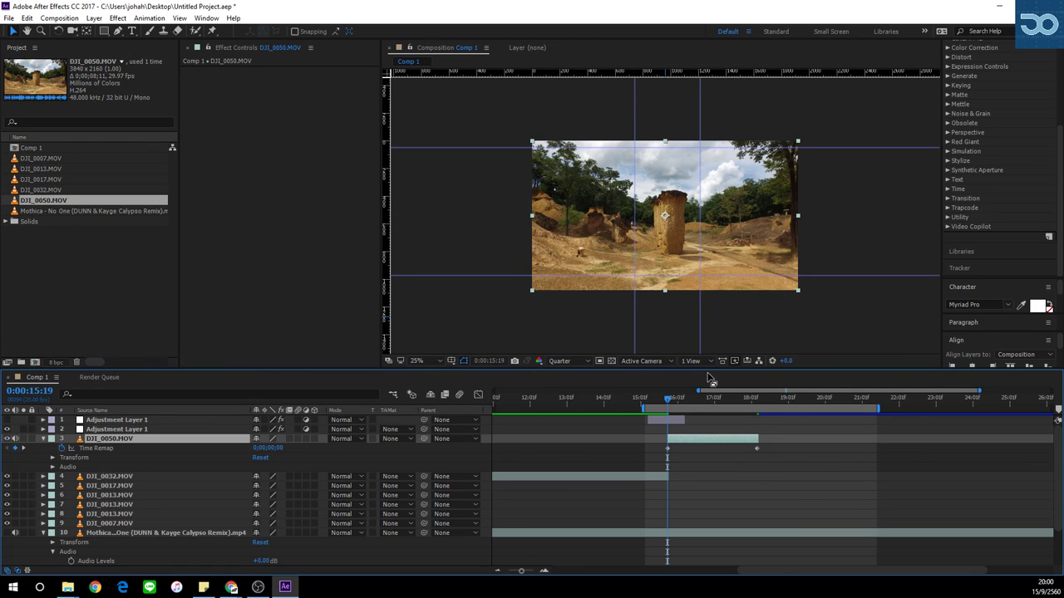
{"action": "key", "text": "s"}
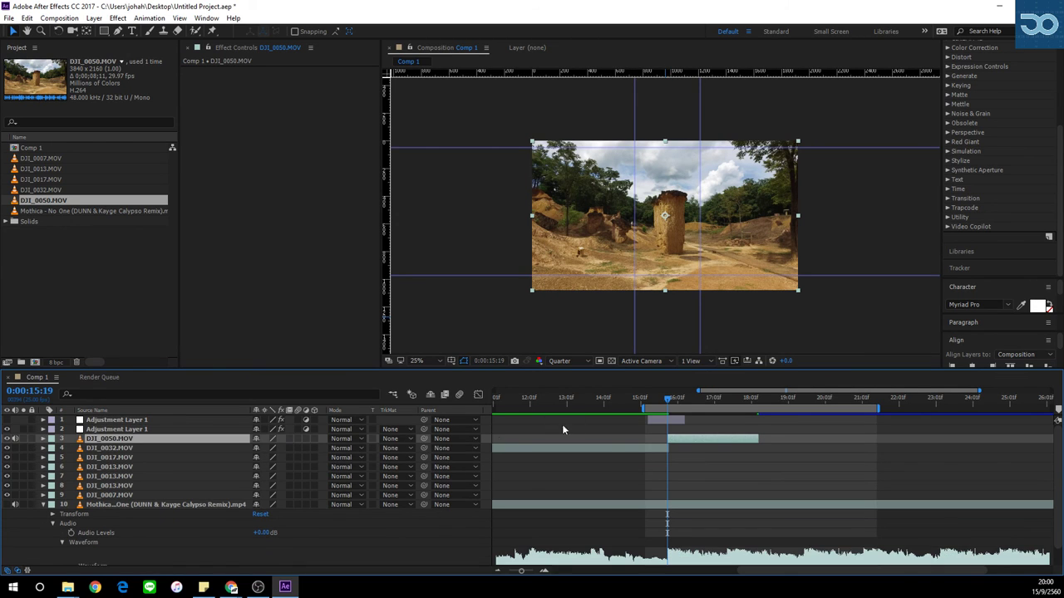
{"action": "key", "text": "s"}
{"action": "left_click", "coordinate": [721, 447]}
{"action": "left_click", "coordinate": [703, 439]}
{"action": "left_click_drag", "start_coordinate": [690, 395], "coordinate": [667, 400]}
{"action": "left_click", "coordinate": [71, 448]}
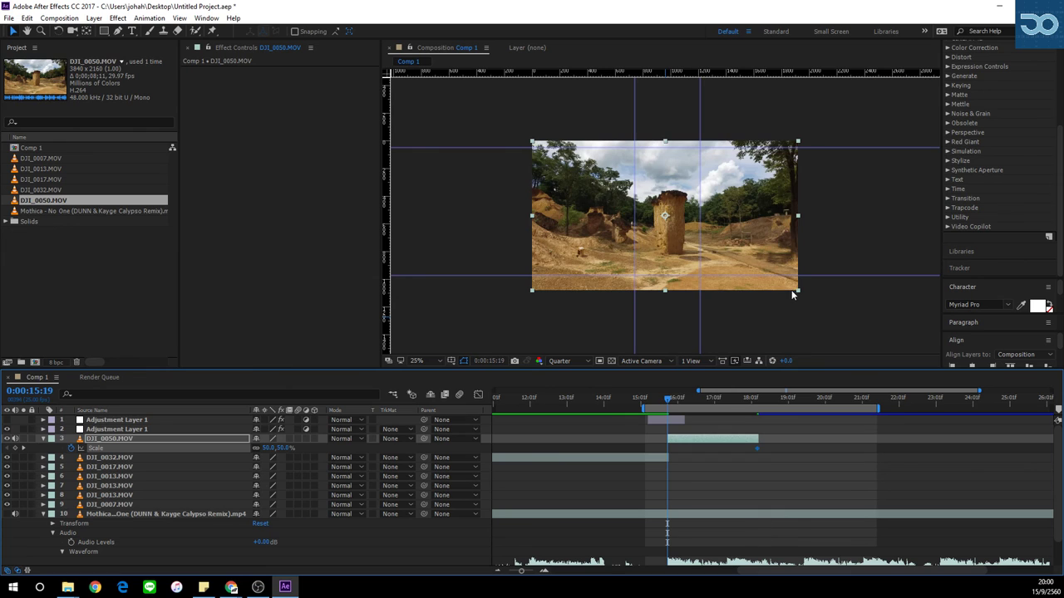
{"action": "left_click_drag", "start_coordinate": [797, 294], "coordinate": [908, 370]}
Add a Position keyframe to DJI_0050.MOV at 0:00:18:05, and set Position to 916, 424 at 0:00:15:19 to align the pillar with the guides.
{"action": "key", "text": "p"}
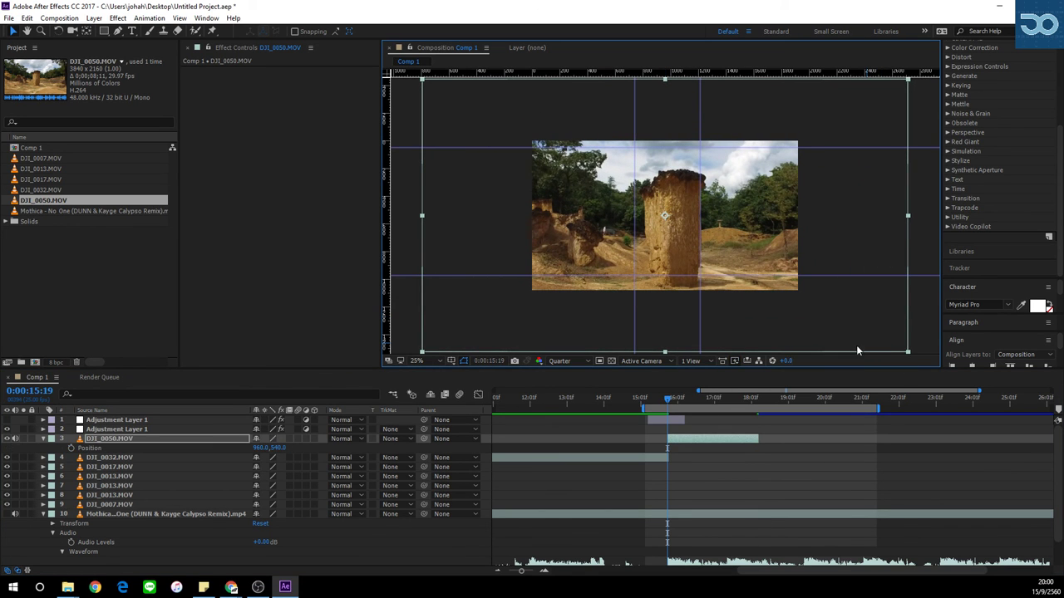
{"action": "left_click", "coordinate": [755, 400]}
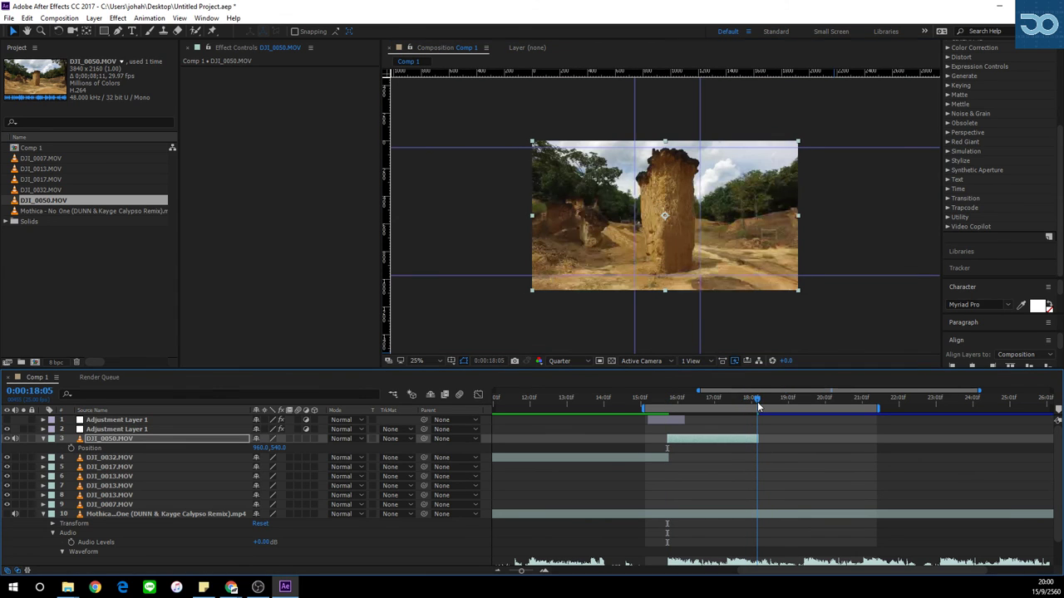
{"action": "left_click", "coordinate": [70, 449]}
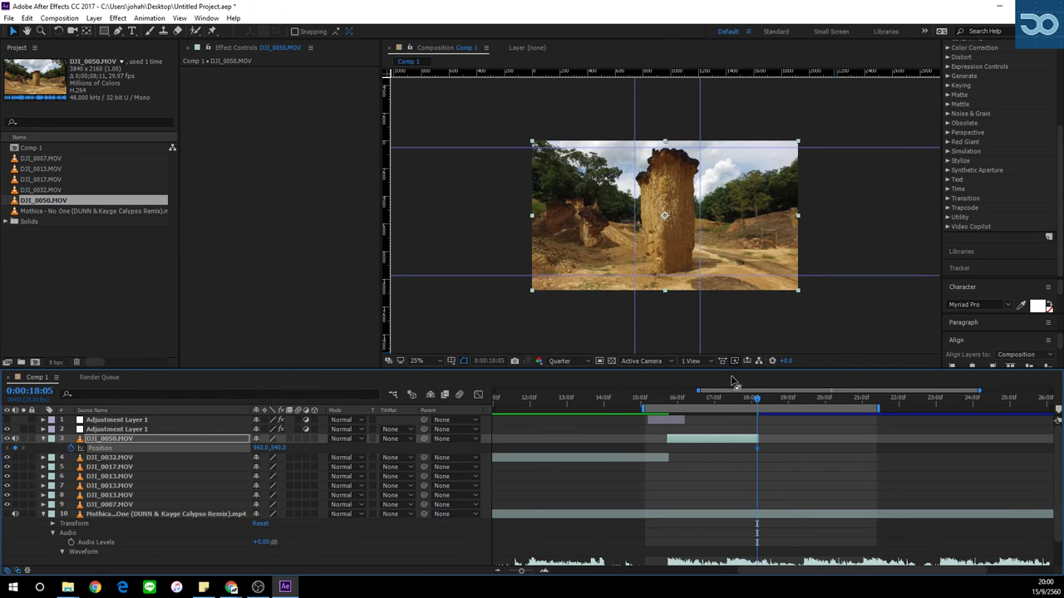
{"action": "left_click", "coordinate": [673, 401]}
{"action": "left_click_drag", "start_coordinate": [673, 403], "coordinate": [667, 402]}
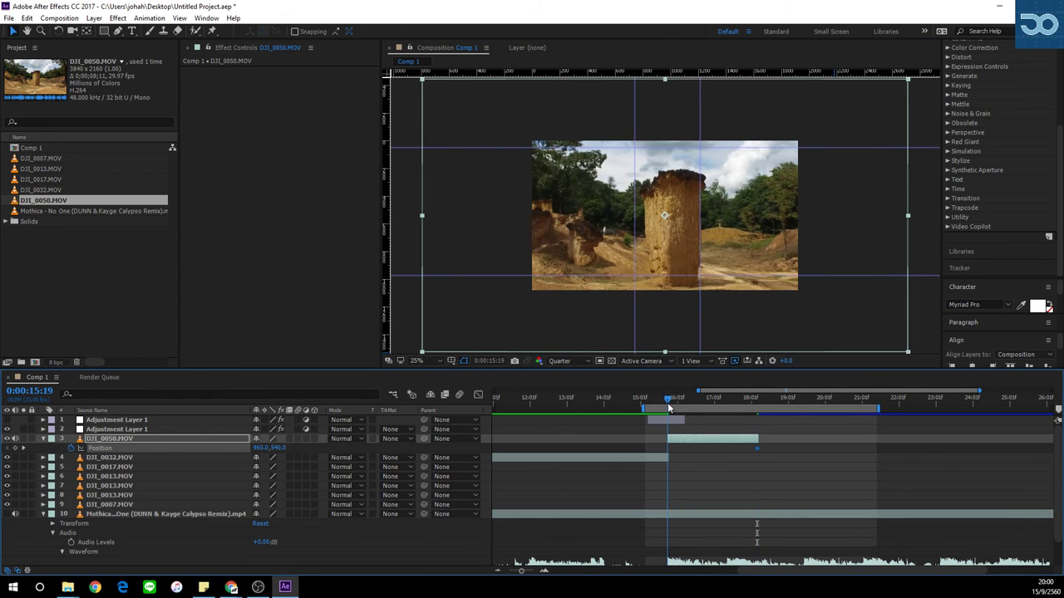
{"action": "left_click_drag", "start_coordinate": [677, 291], "coordinate": [669, 276]}
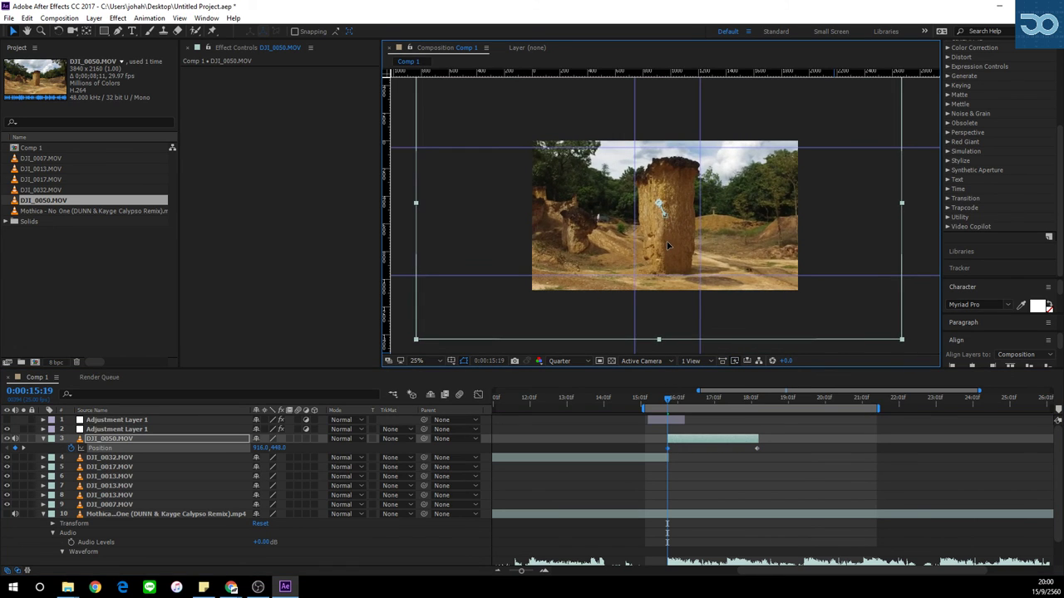
Scrub through the DJI_0050.MOV scale and position animation and play it back from just before the cut.
{"action": "left_click", "coordinate": [695, 399]}
{"action": "left_click_drag", "start_coordinate": [695, 400], "coordinate": [662, 399]}
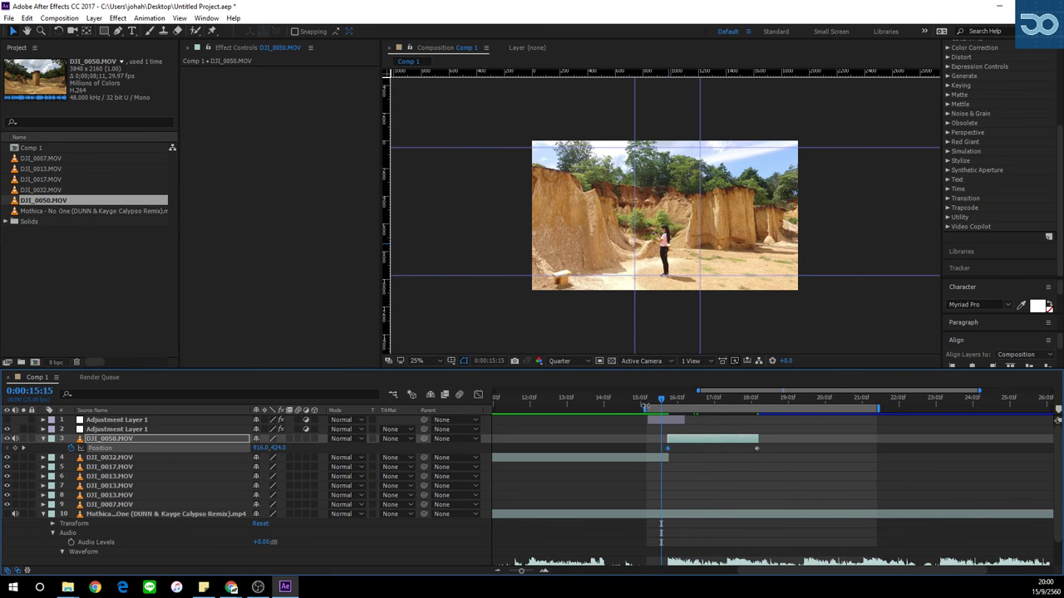
{"action": "key", "text": "space"}
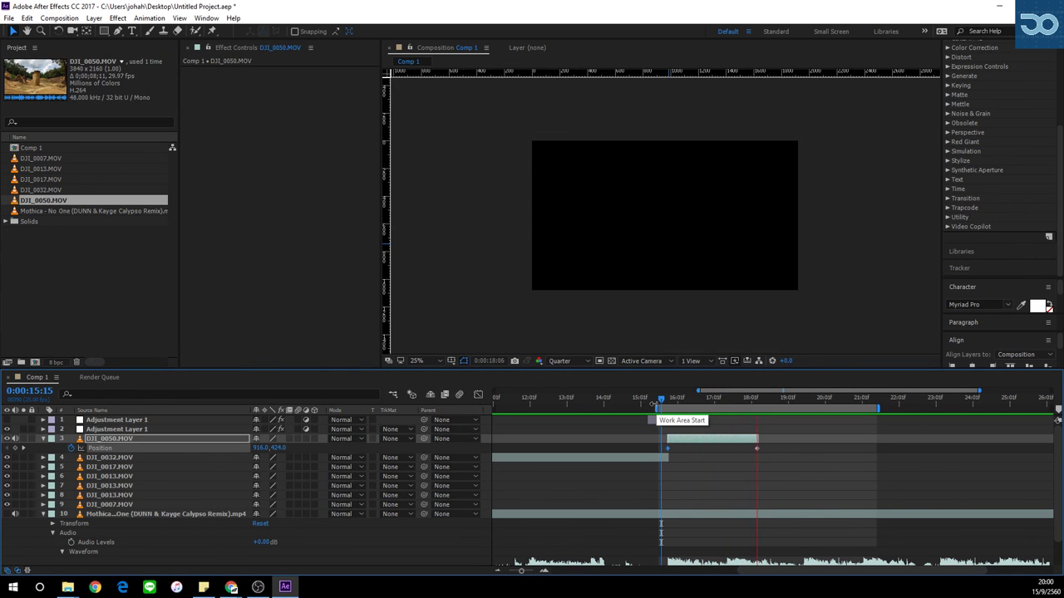
Set the work area from the start of the top Adjustment Layer 1 to the end of DJI_0050.MOV, and preview it.
{"action": "key", "text": "space"}
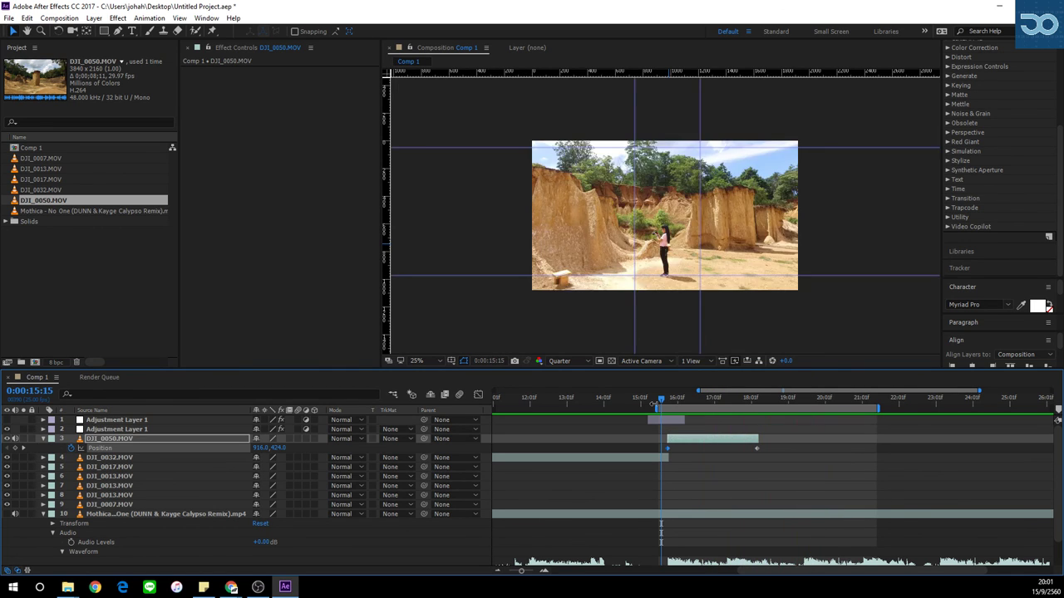
{"action": "left_click_drag", "start_coordinate": [838, 410], "coordinate": [758, 410]}
{"action": "left_click", "coordinate": [854, 435]}
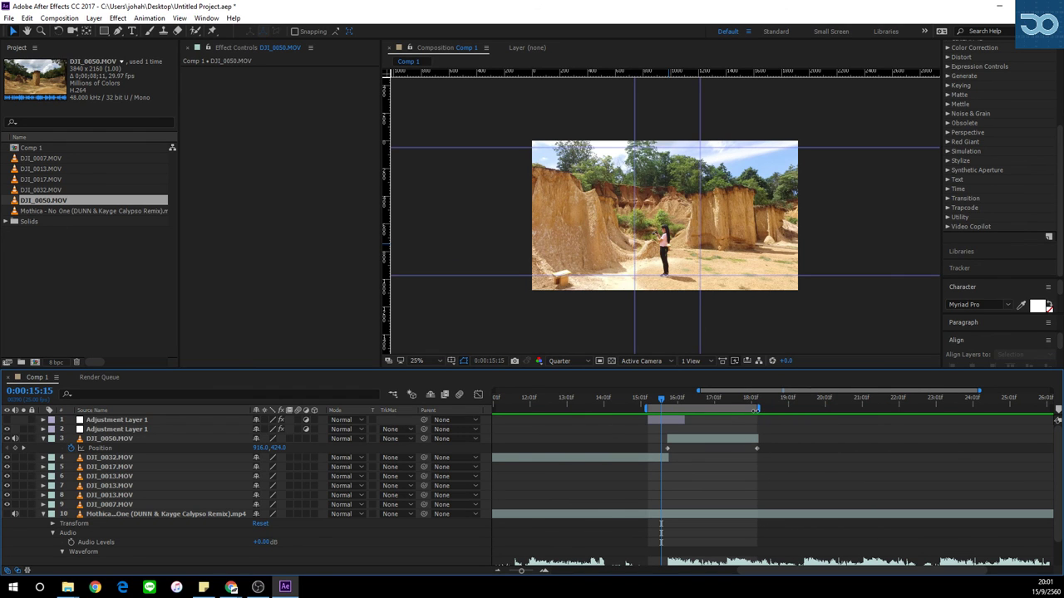
{"action": "key", "text": "space"}
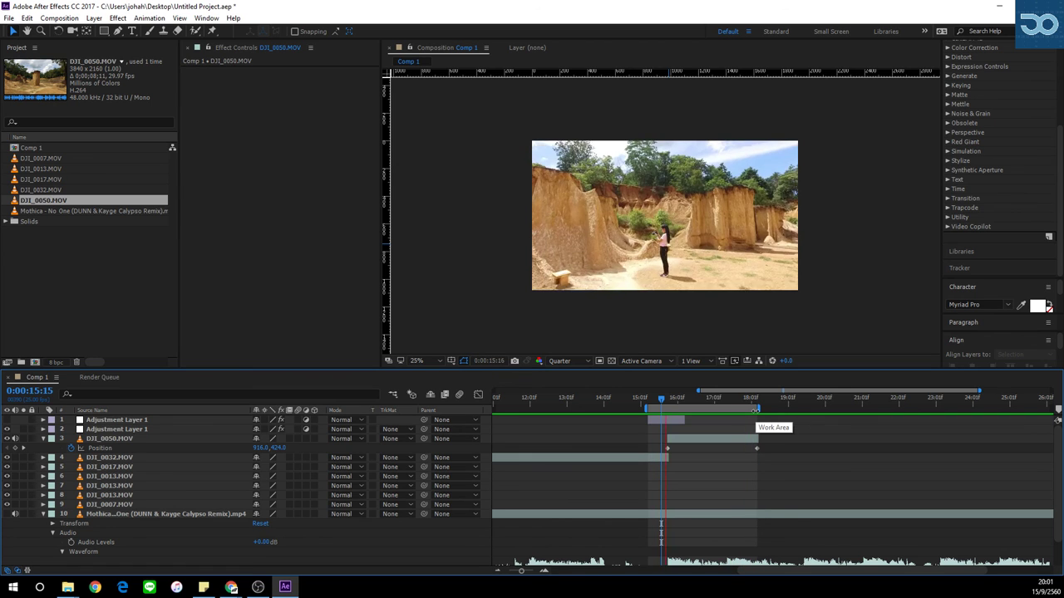
{"action": "key", "text": "space"}
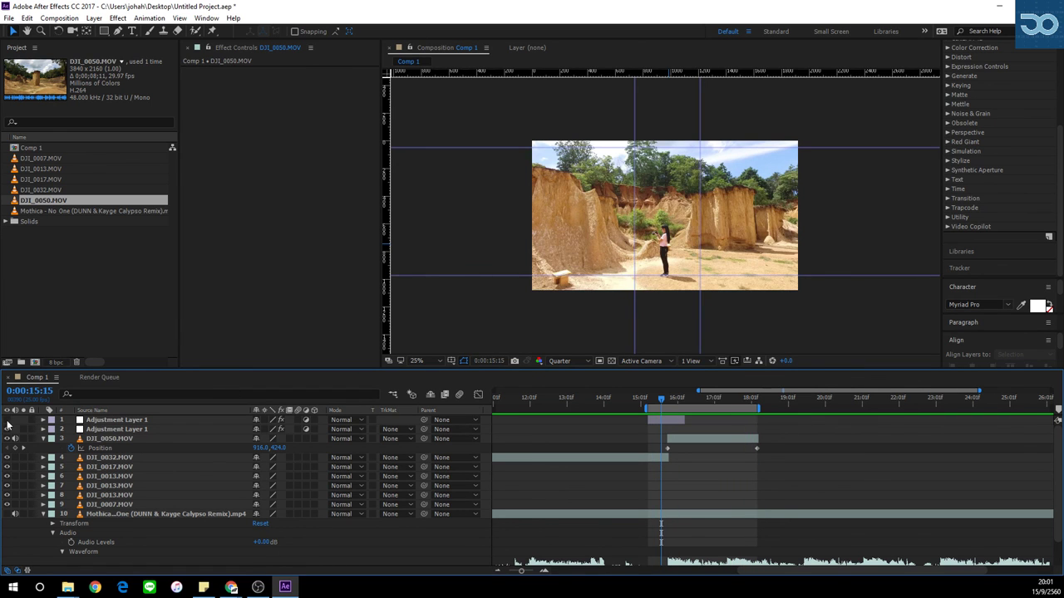
Make the top Adjustment Layer 1 visible, move the work area start to about 14.5 seconds, and preview the rotating transition into DJI_0050.MOV.
{"action": "key", "text": "space"}
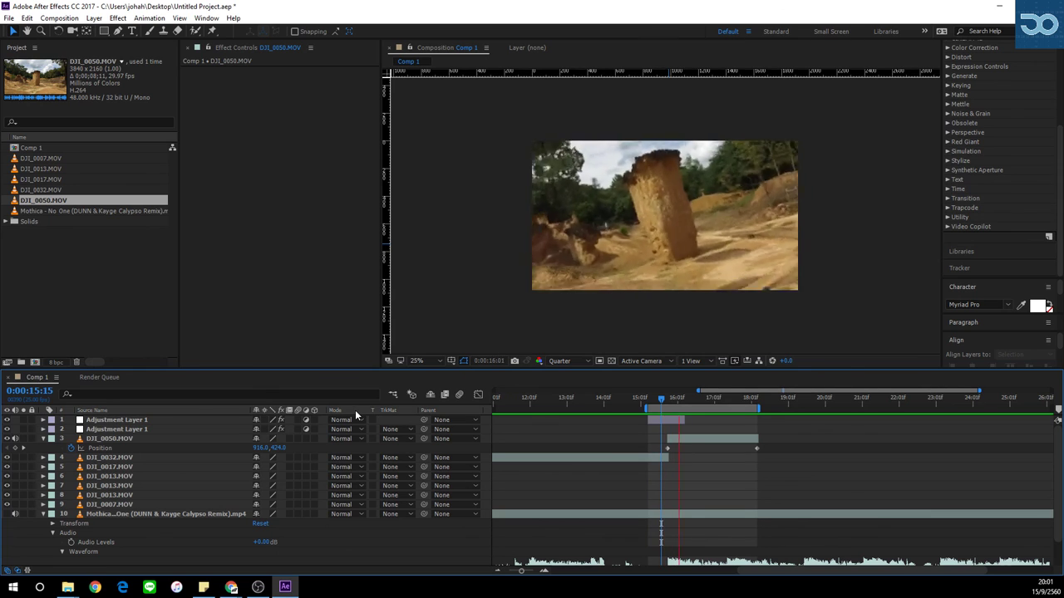
{"action": "key", "text": "space"}
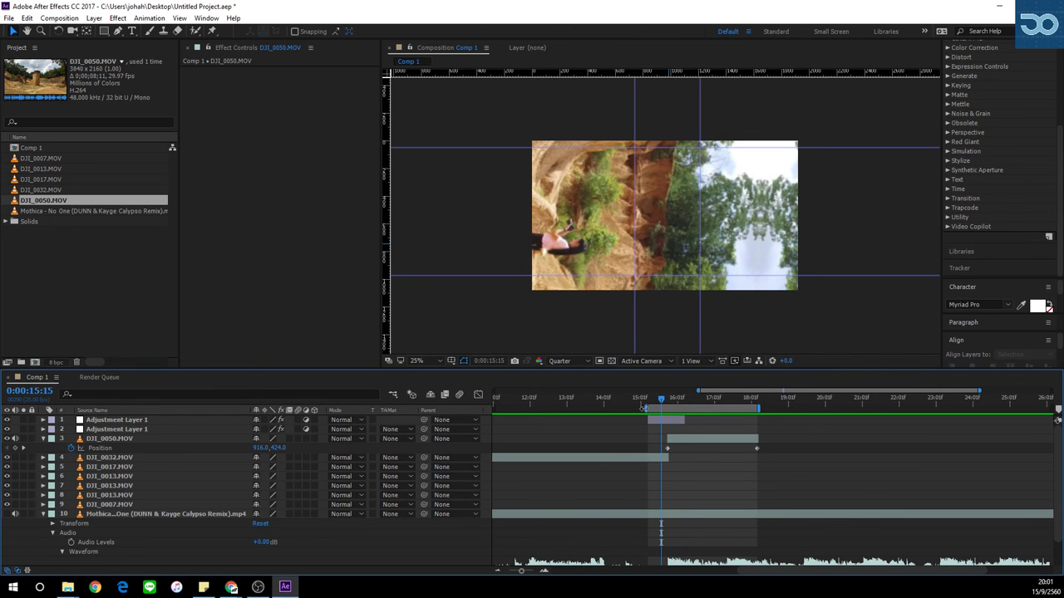
{"action": "left_click_drag", "start_coordinate": [648, 409], "coordinate": [622, 408]}
{"action": "key", "text": "space"}
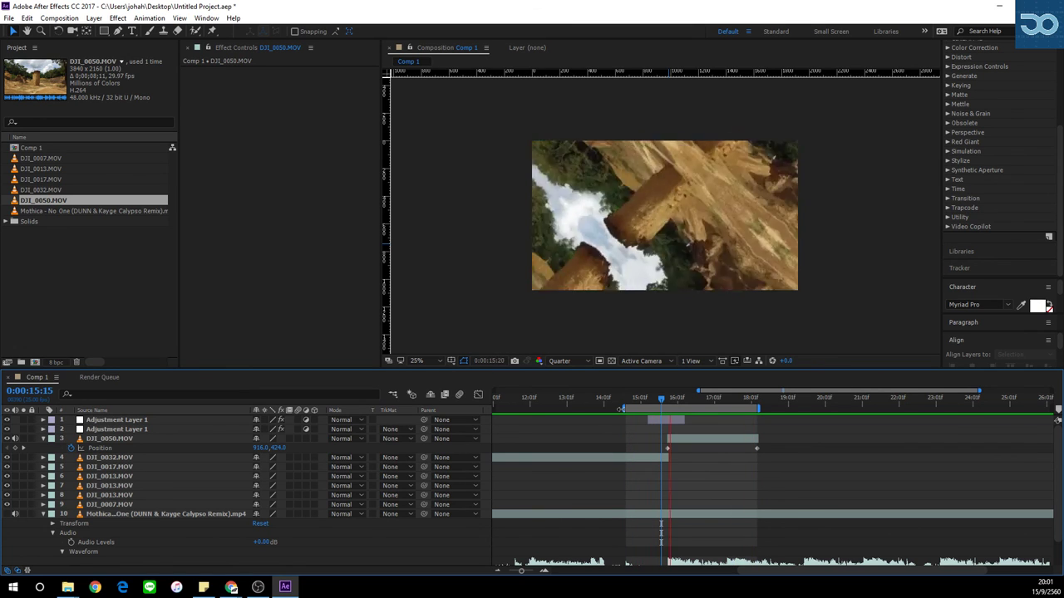
{"action": "key", "text": "space"}
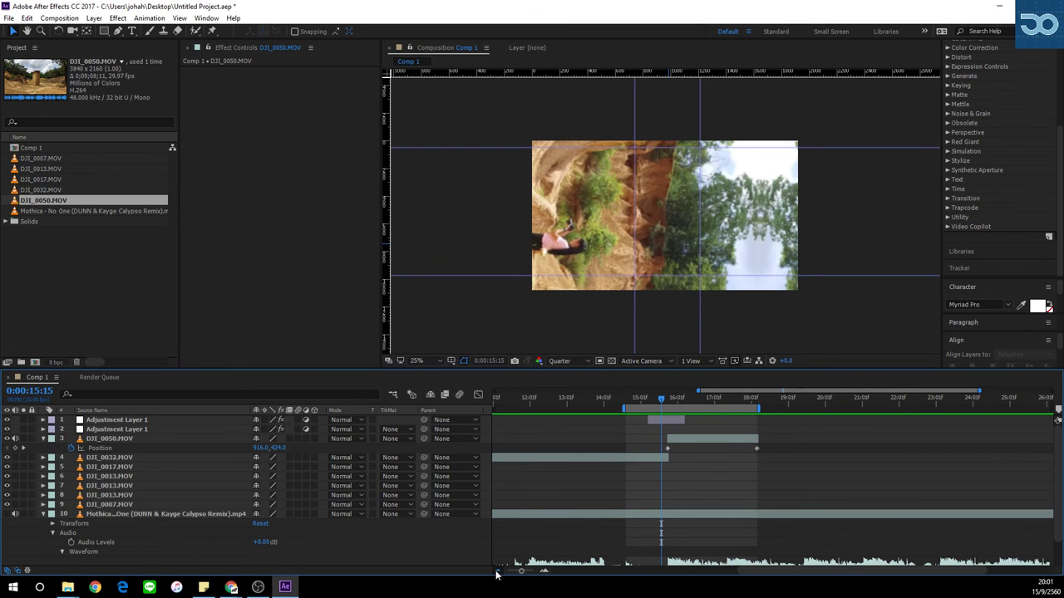
Extend the work area start to the beginning of Comp 1 and play back the full edit.
{"action": "left_click", "coordinate": [498, 572]}
{"action": "left_click_drag", "start_coordinate": [764, 408], "coordinate": [448, 408]}
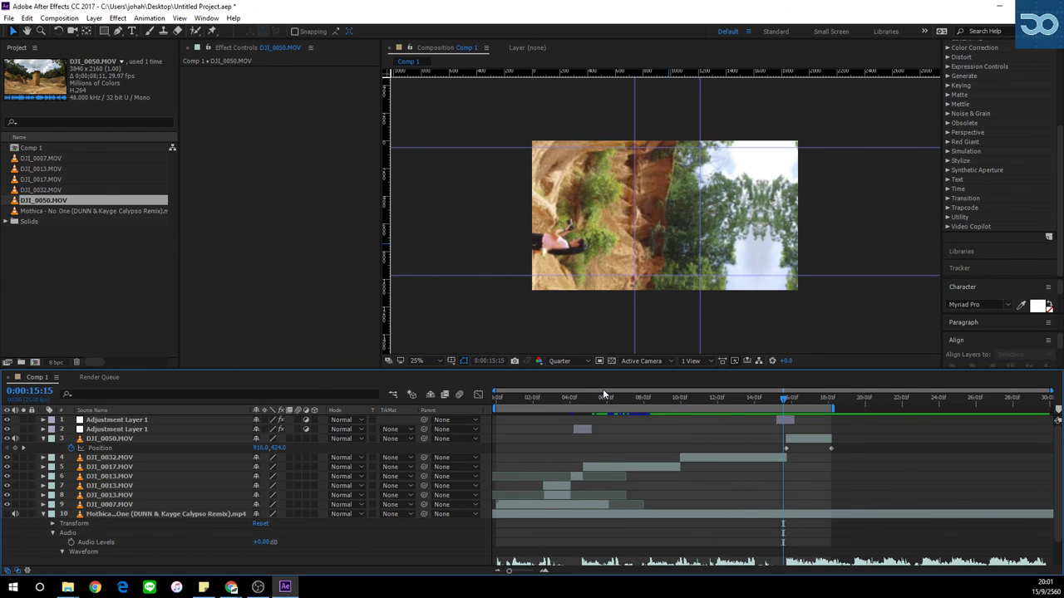
{"action": "mouse_move", "coordinate": [587, 391]}
{"action": "left_mouse_down"}
{"action": "mouse_move", "coordinate": [525, 397]}
{"action": "mouse_move", "coordinate": [574, 401]}
{"action": "left_mouse_up"}
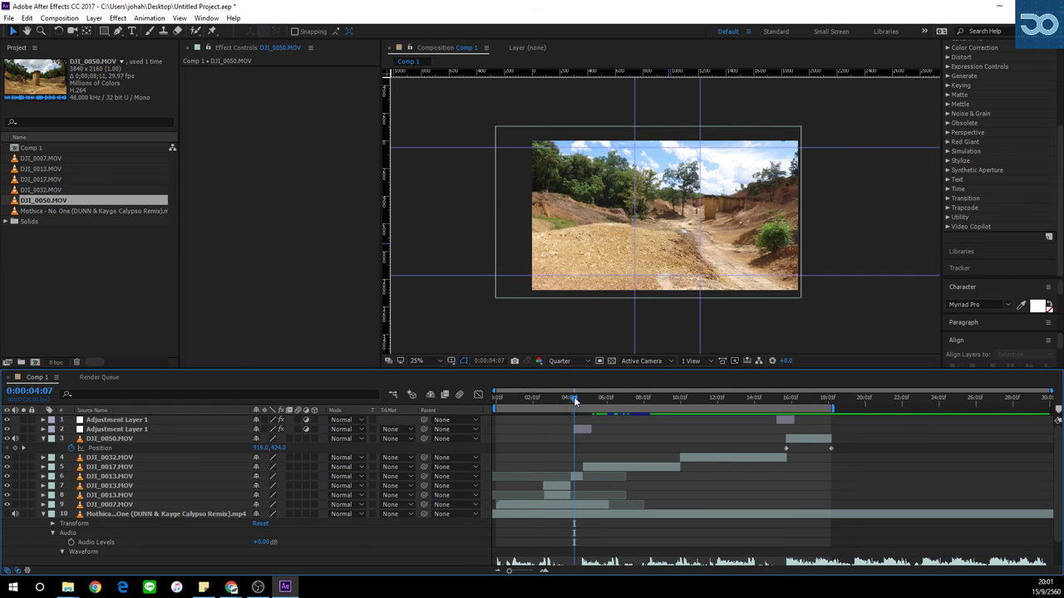
{"action": "key", "text": "space"}
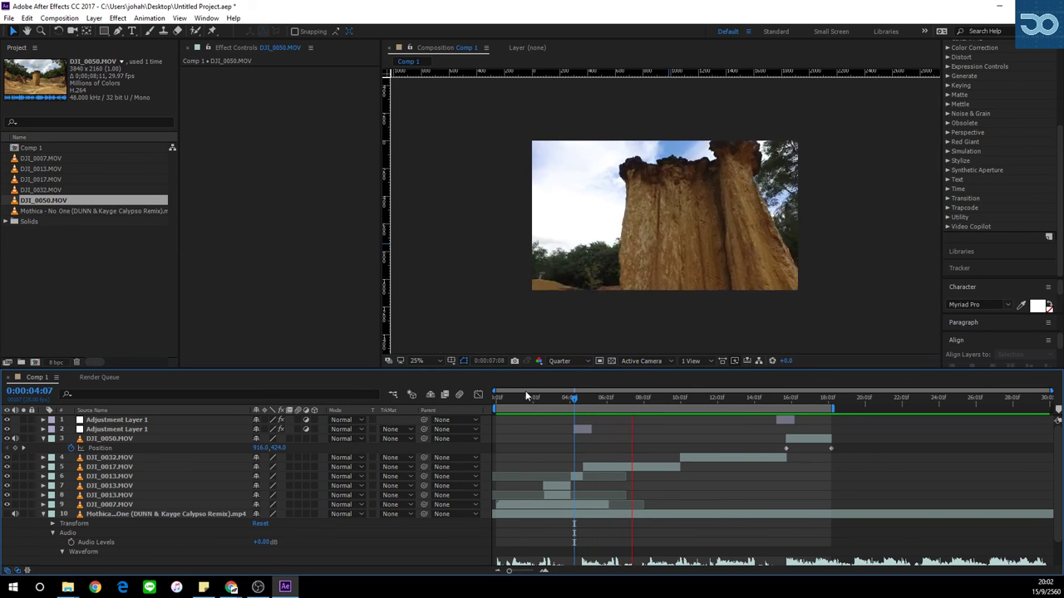
{"action": "key", "text": "space"}
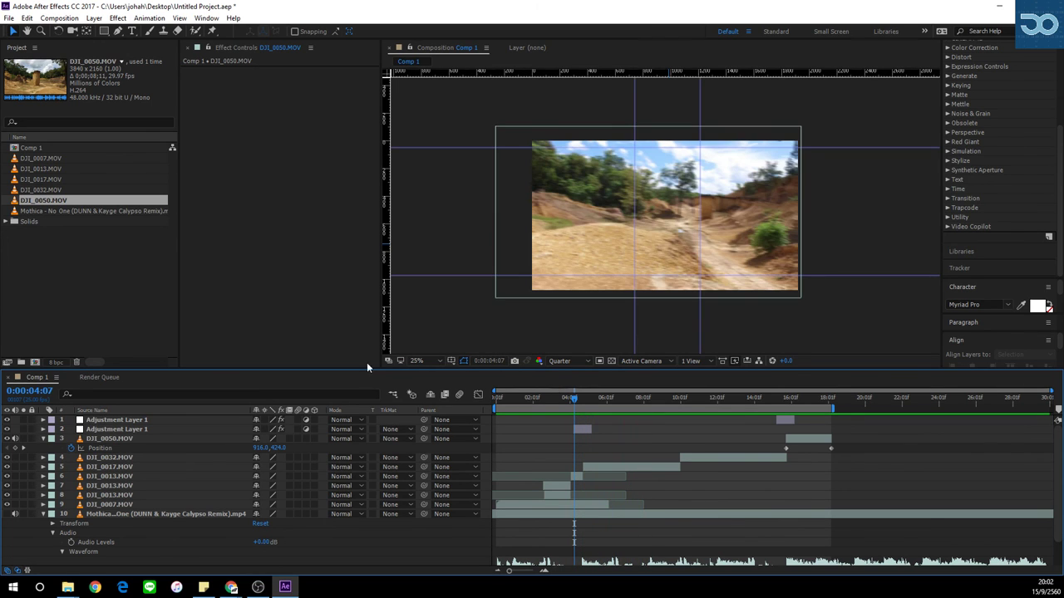
{"action": "key", "text": "super+e"}
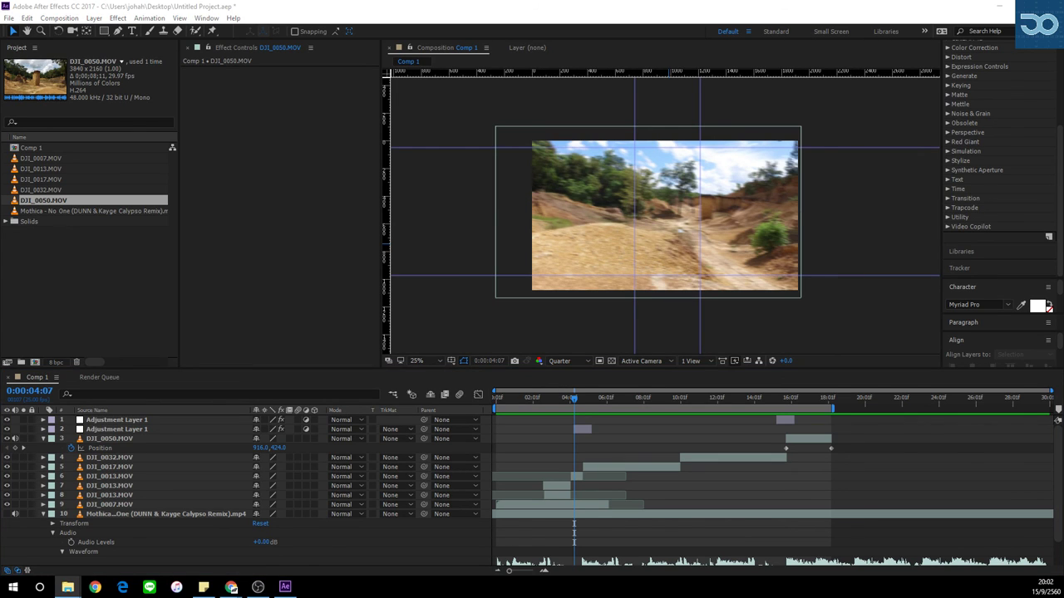
{"action": "key", "text": "alt+Tab"}
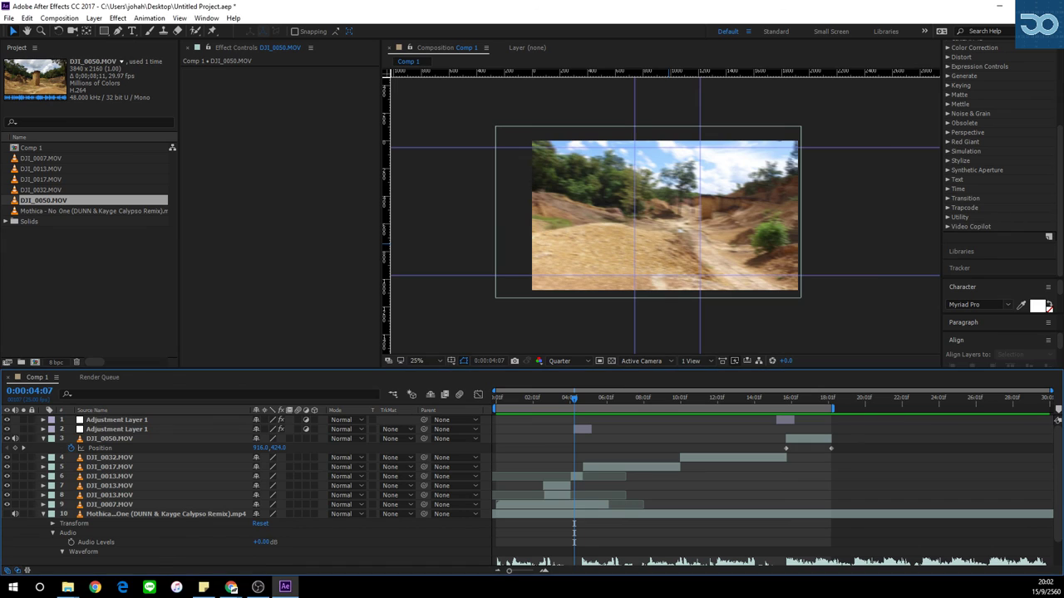